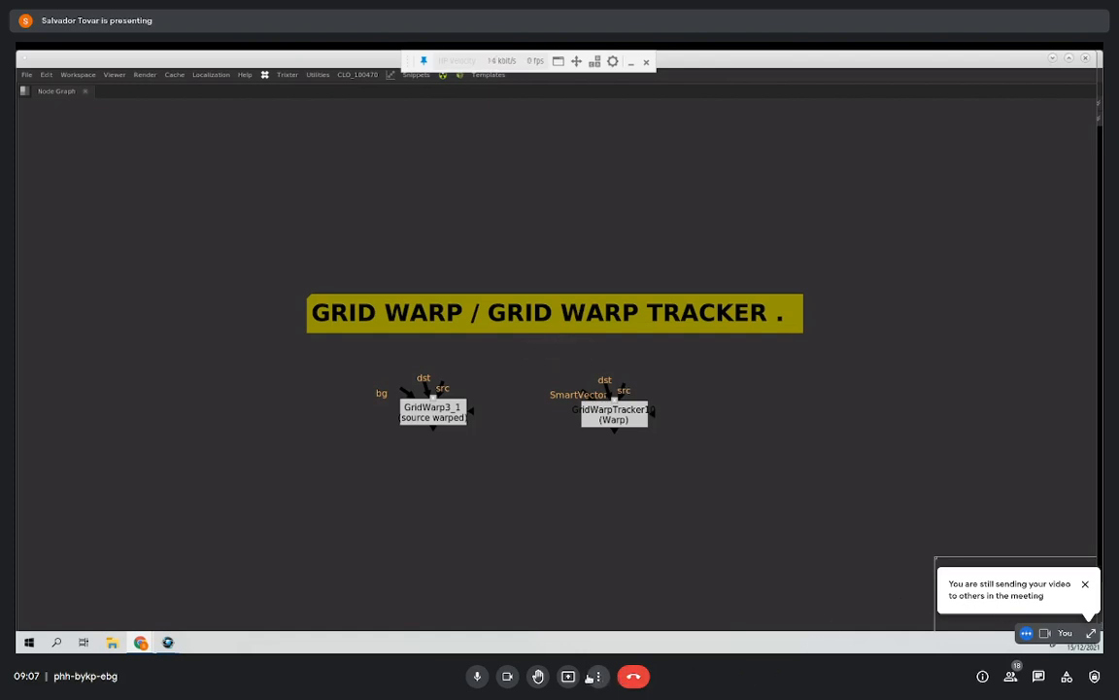
Step: Set the meeting layout to Auto and switch the main view between the presenter's camera and the shared presentation
left_click(598, 676)
left_click(602, 466)
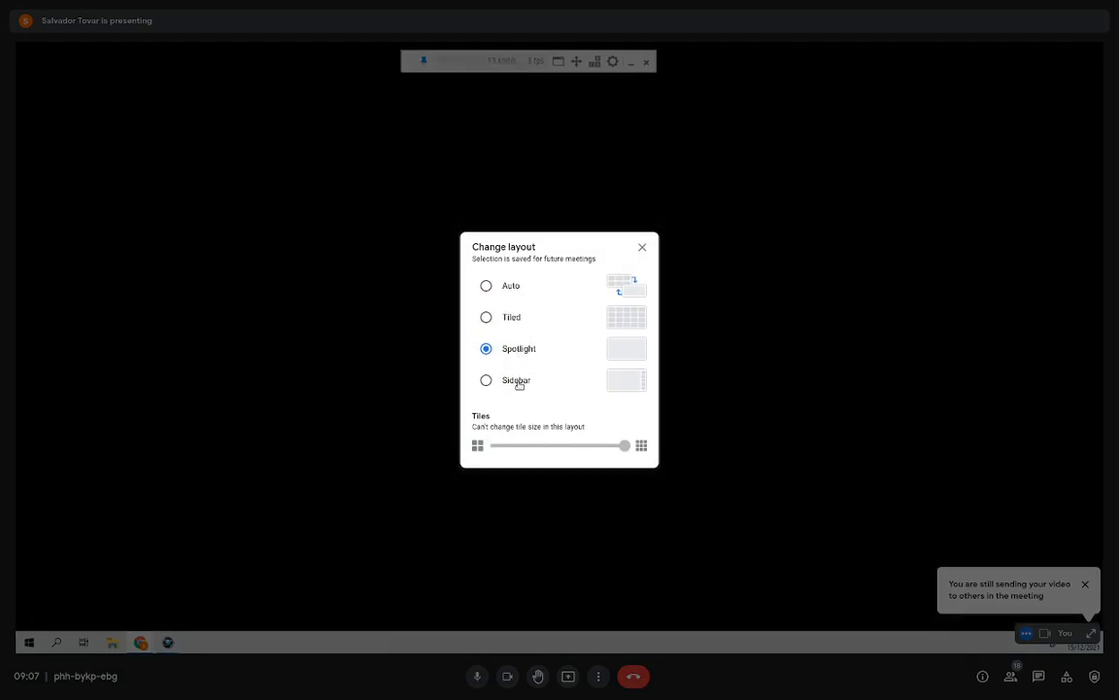
left_click(514, 295)
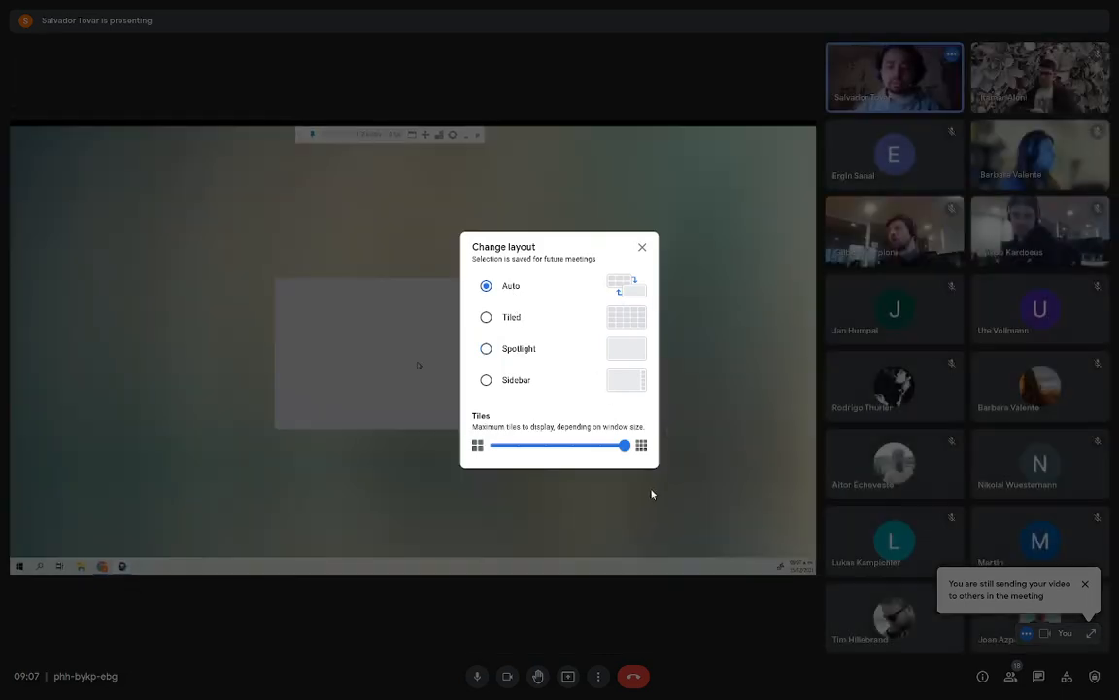
left_click(643, 250)
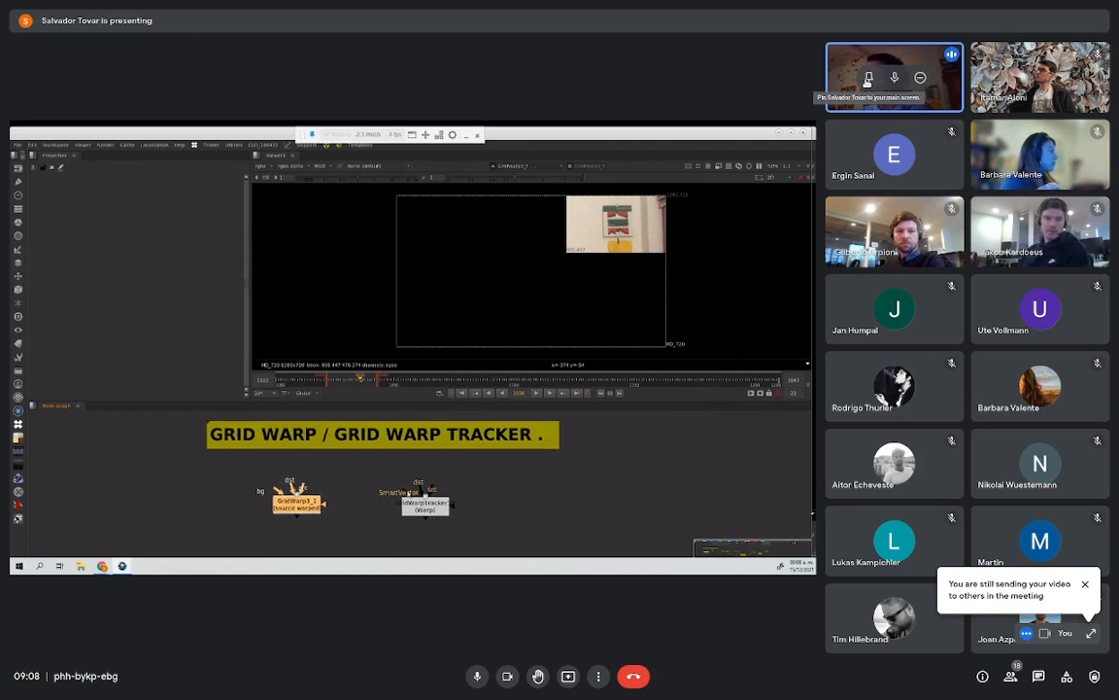
left_click(869, 78)
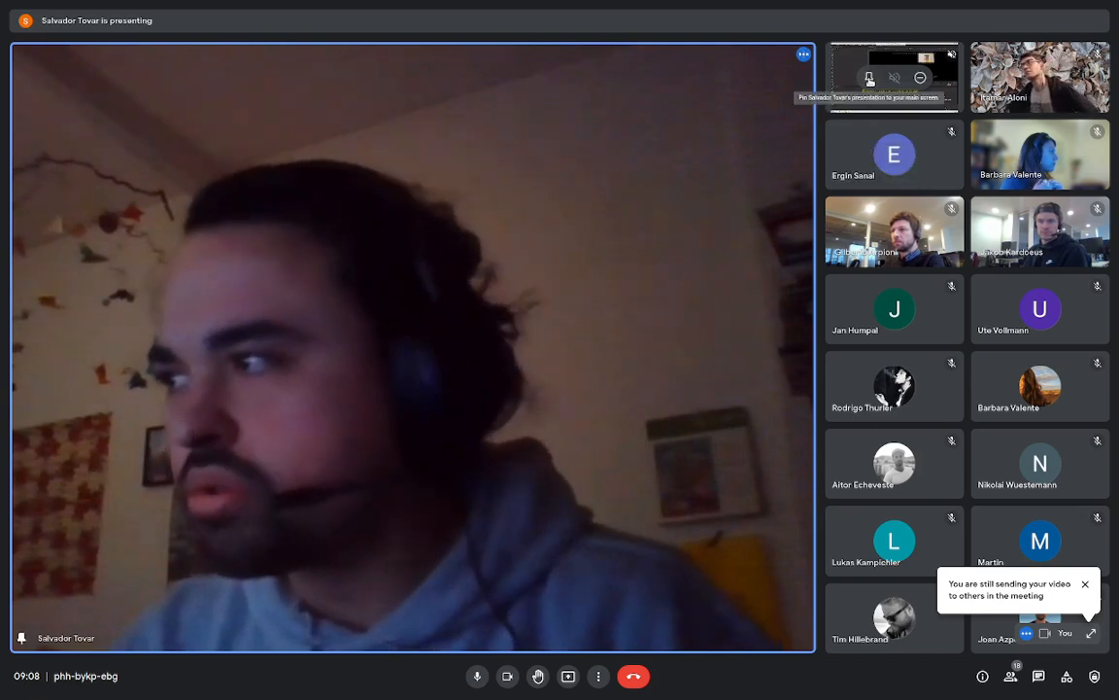
left_click(869, 80)
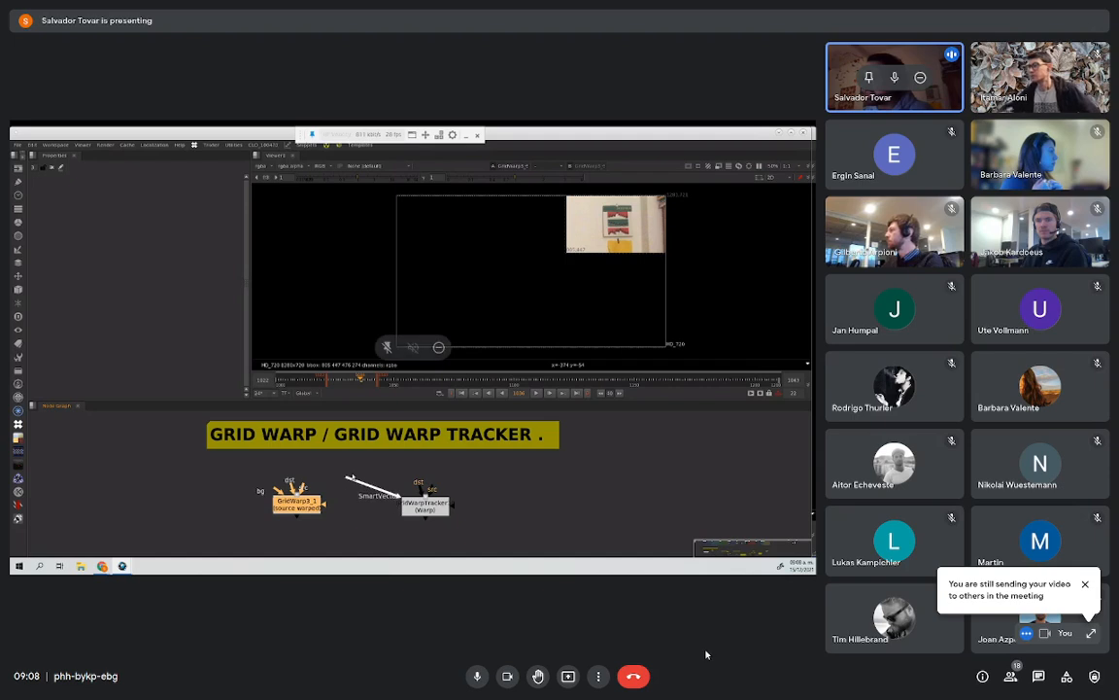
Step: Set the meeting layout to Spotlight so that the shared presentation fills the view
left_click(599, 676)
left_click(660, 467)
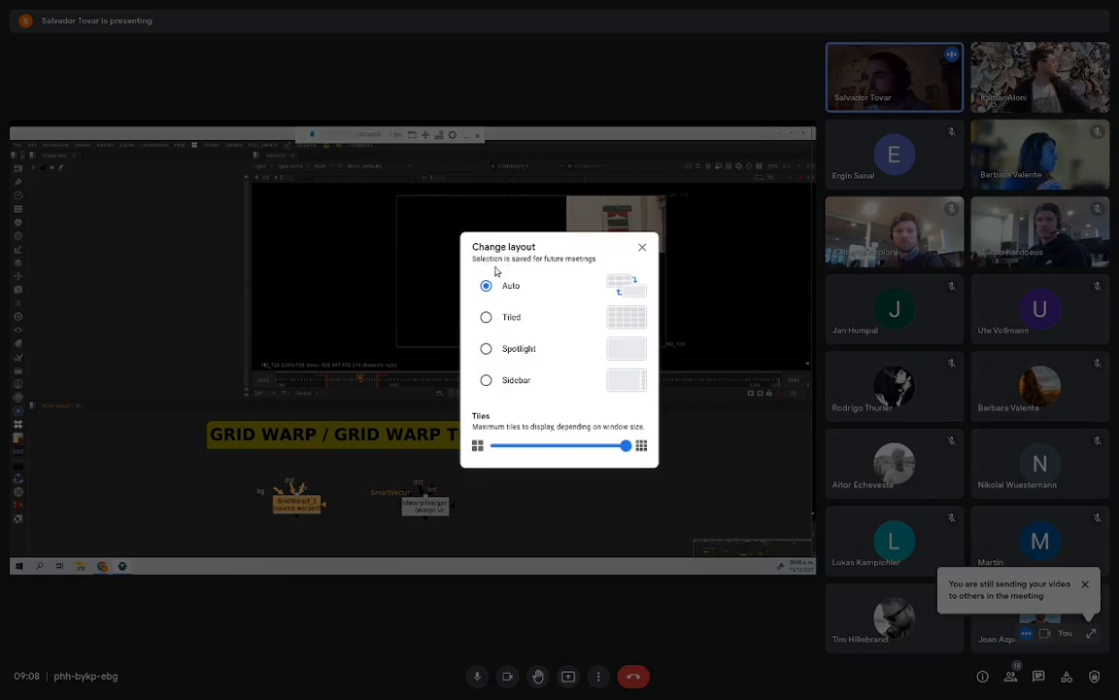
left_click(520, 352)
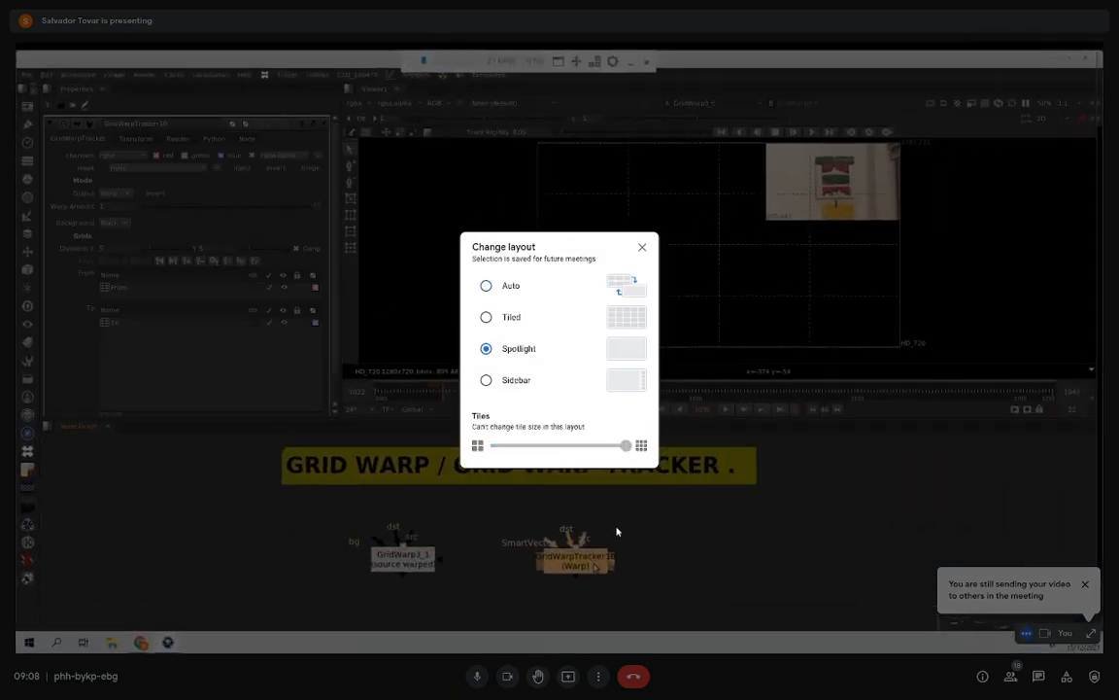
left_click(729, 624)
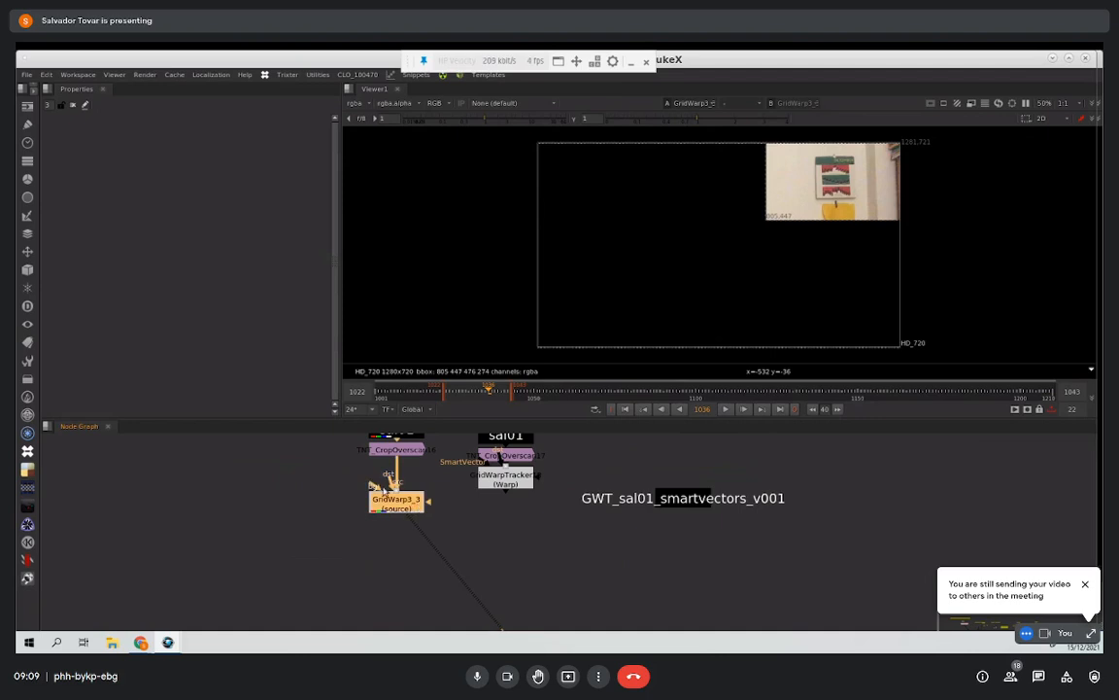
Step: Open the properties of the GridWarp3_3 node and examine its source grid around the wall calendar
middle_click_drag(385, 486, 351, 486)
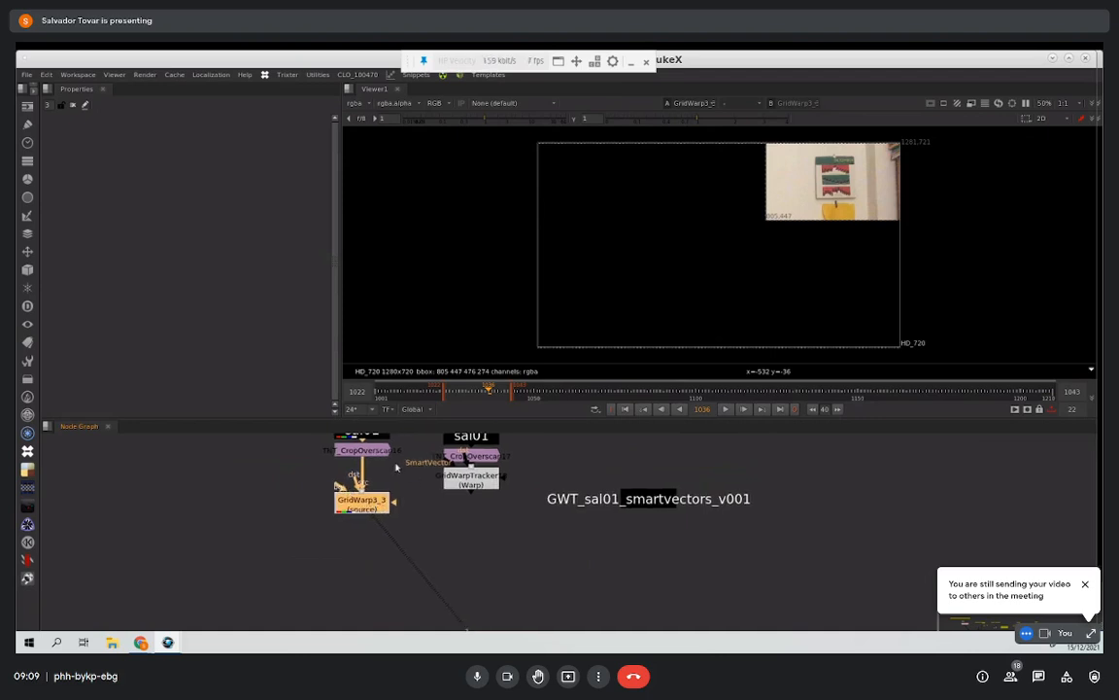
double_click(360, 501)
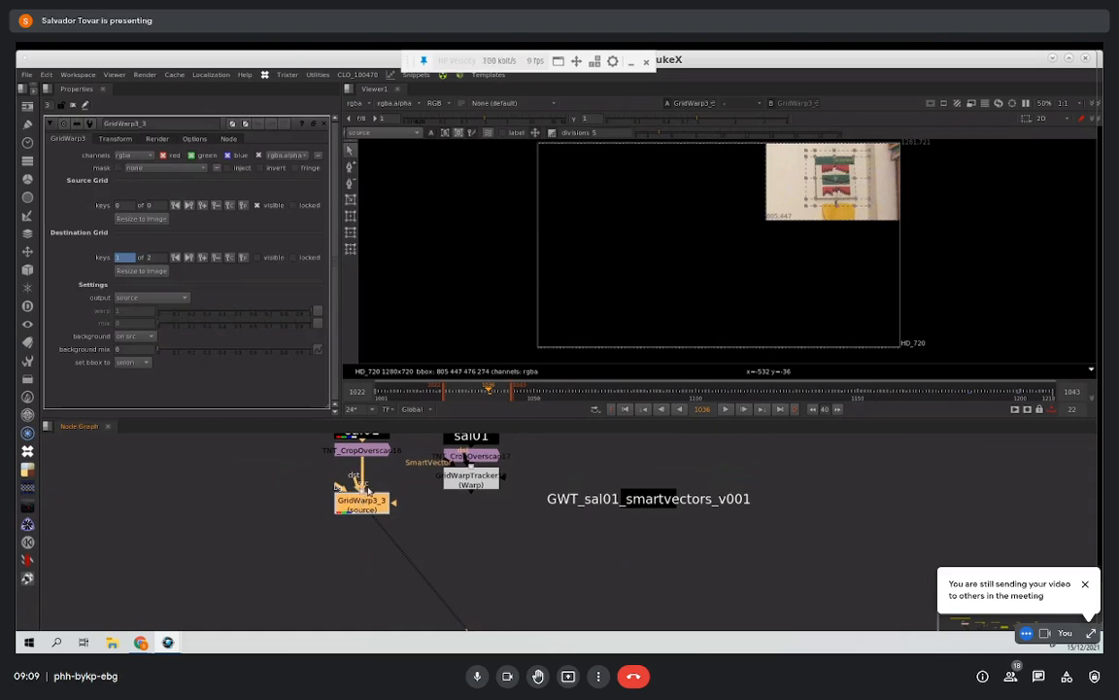
middle_click_drag(729, 246, 499, 292)
scroll(519, 283, "up", 4)
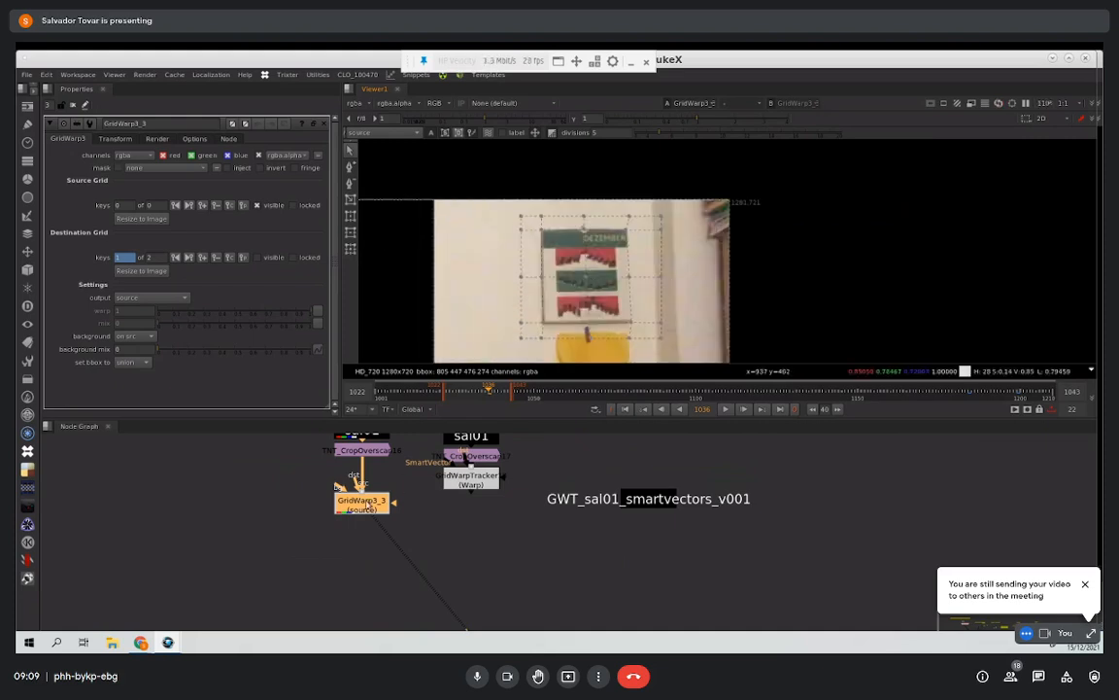
Step: Replace the GridWarp3_3 node with a new GridWarp node connected below the TNT_CropOverscan node
key("Delete")
type("grid")
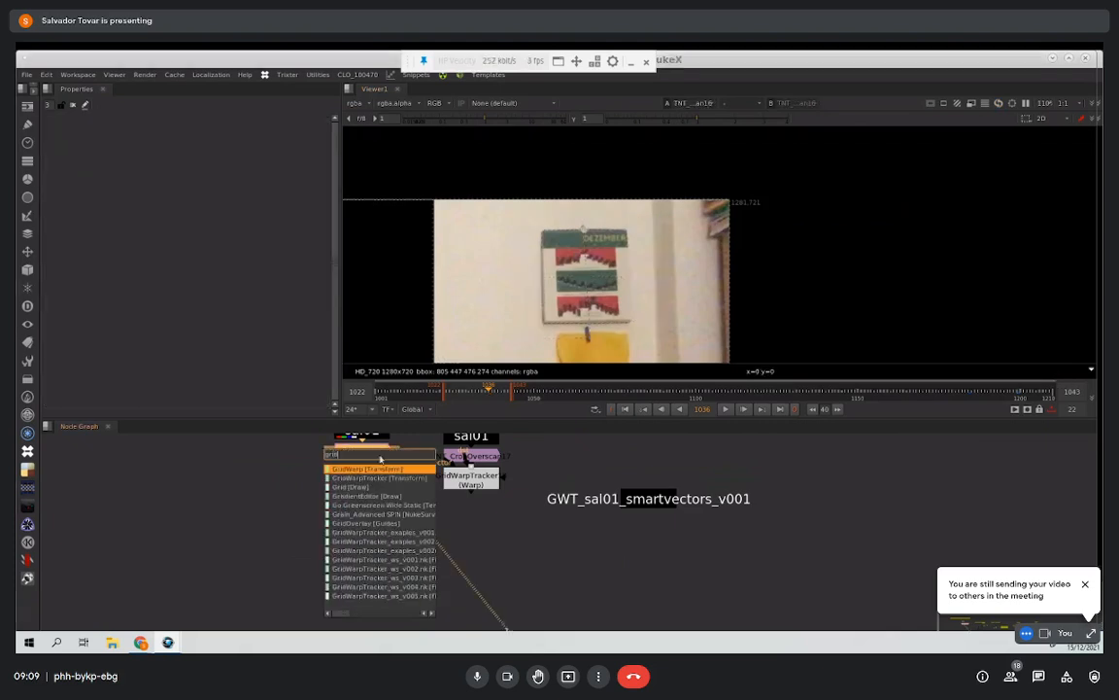
key("Return")
Step: Draw a new warp grid in the viewer that encloses the wall calendar within the cropped image
scroll(589, 249, "down", 5)
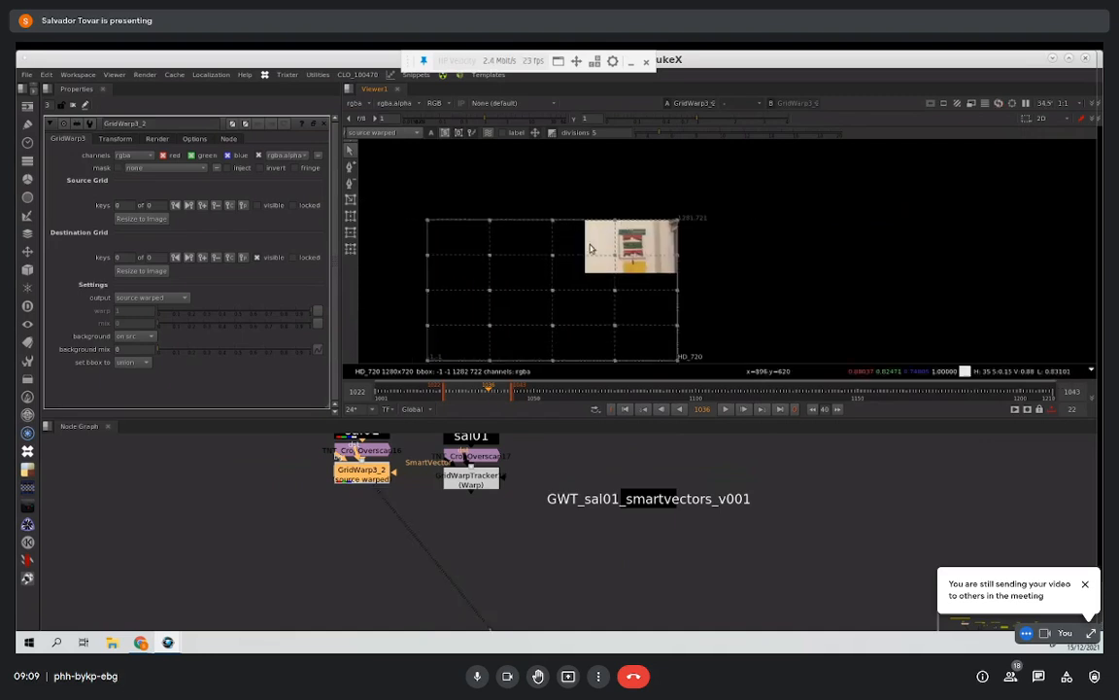
middle_click_drag(585, 255, 551, 256)
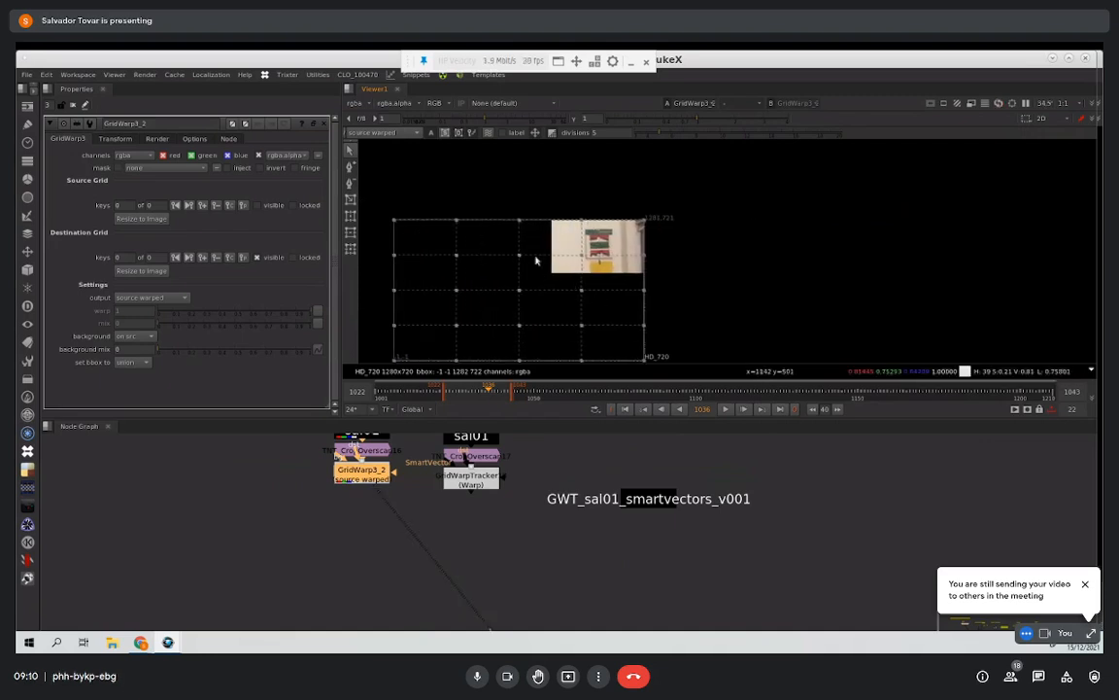
scroll(666, 251, "up", 5)
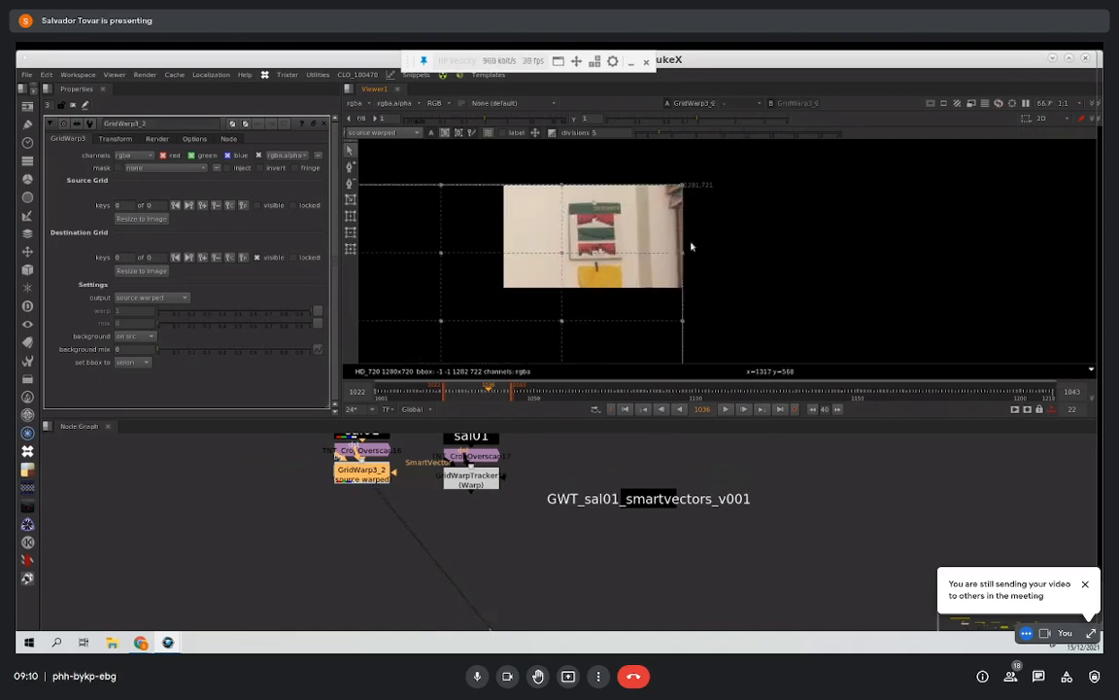
scroll(696, 222, "down", 4)
scroll(654, 231, "up", 5)
middle_click_drag(564, 168, 477, 213)
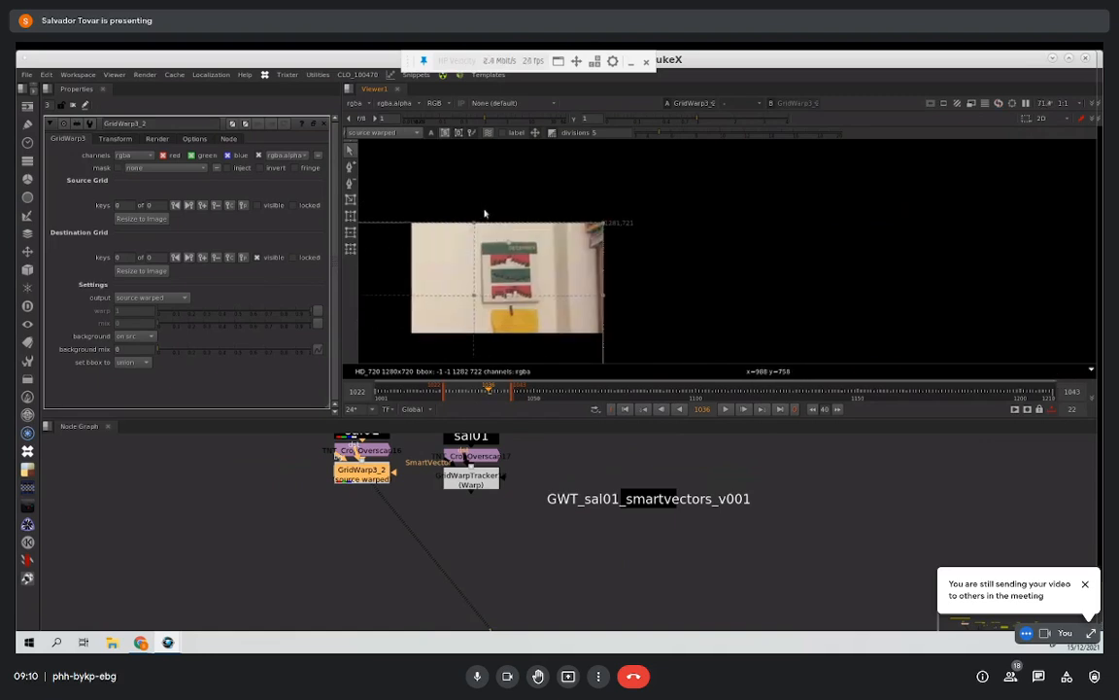
left_click(350, 202)
left_click_drag(462, 233, 577, 322)
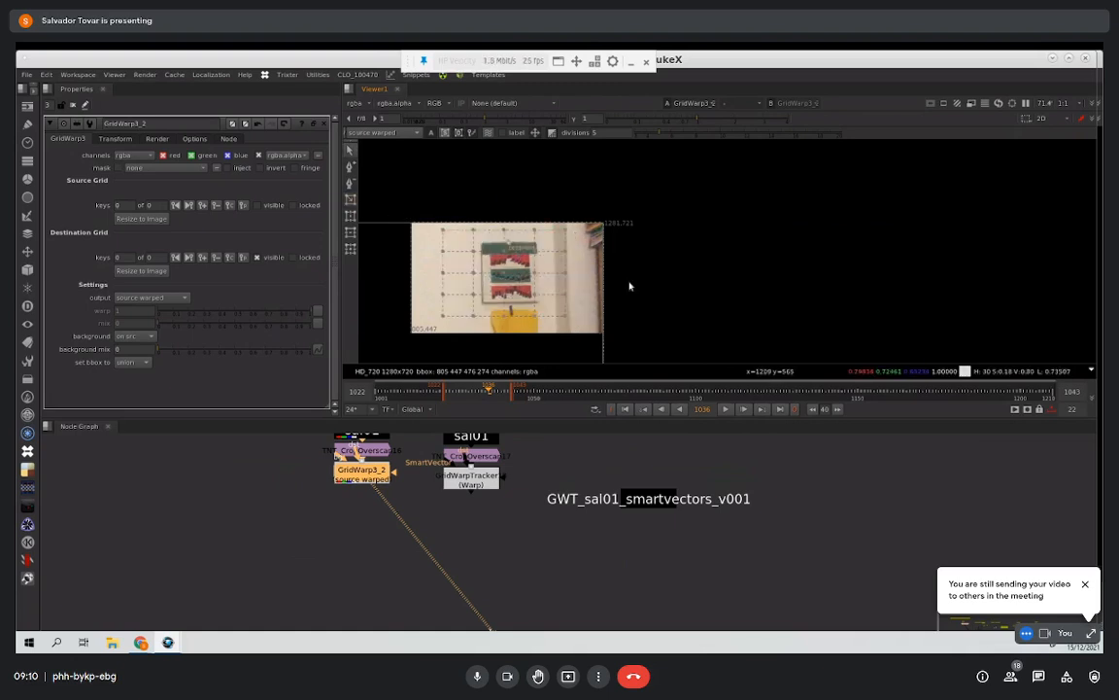
Step: Space the GridWarp node further below the crop node and view the crop node's output with the GridWarp controls open
scroll(630, 288, "up", 3)
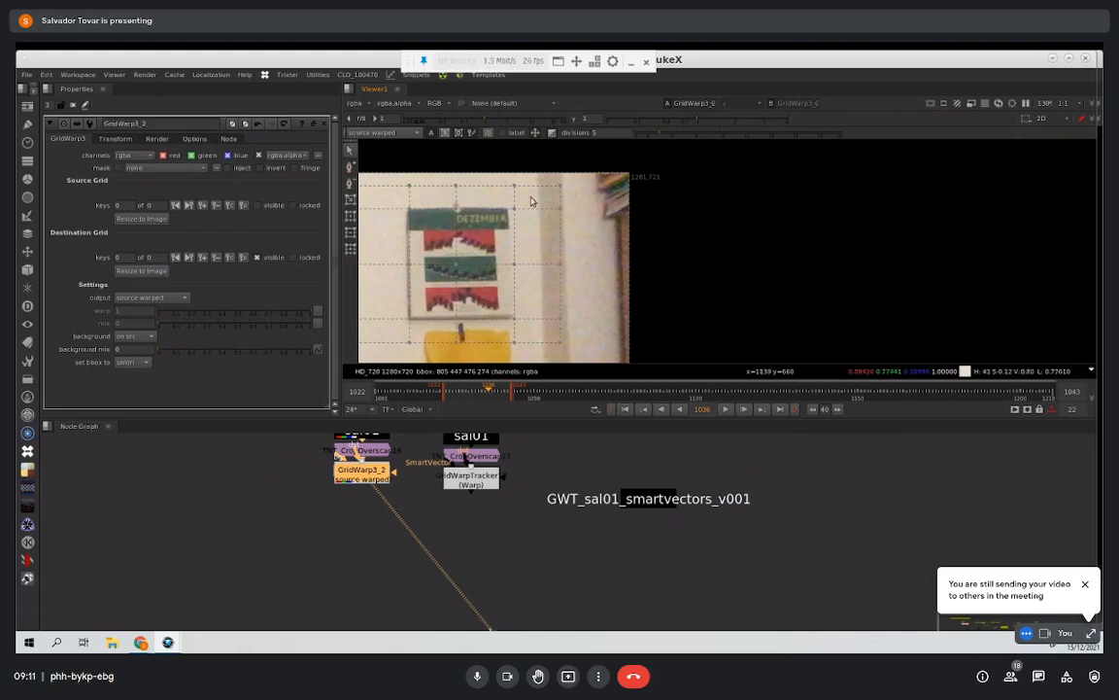
left_click_drag(377, 474, 377, 517)
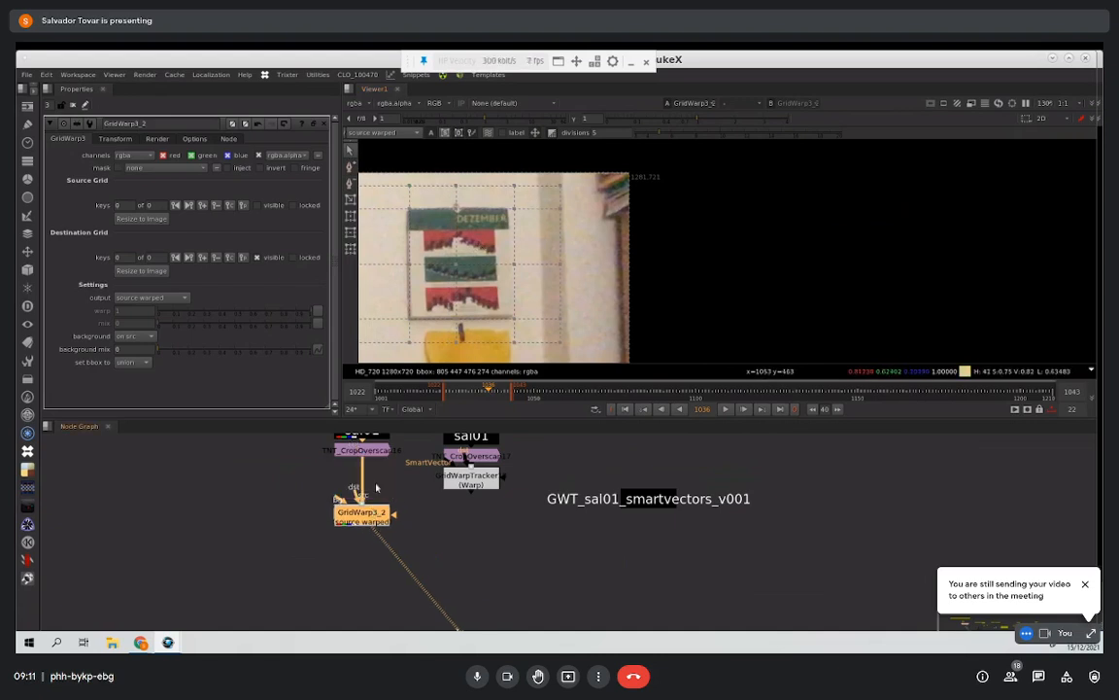
left_click(387, 452)
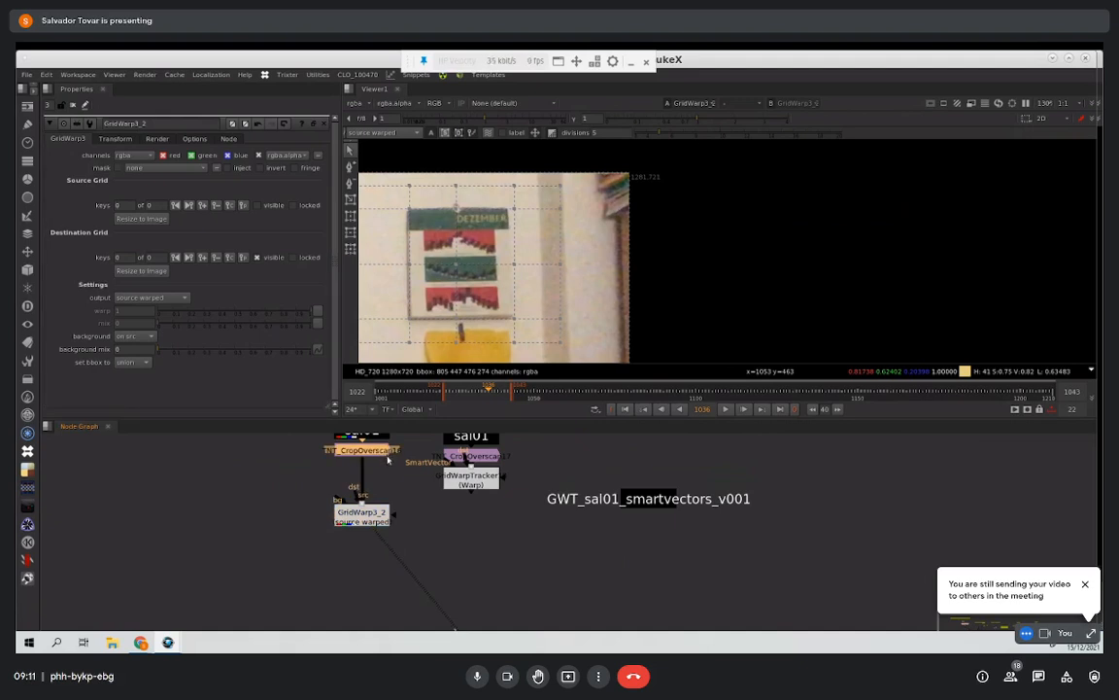
key("1")
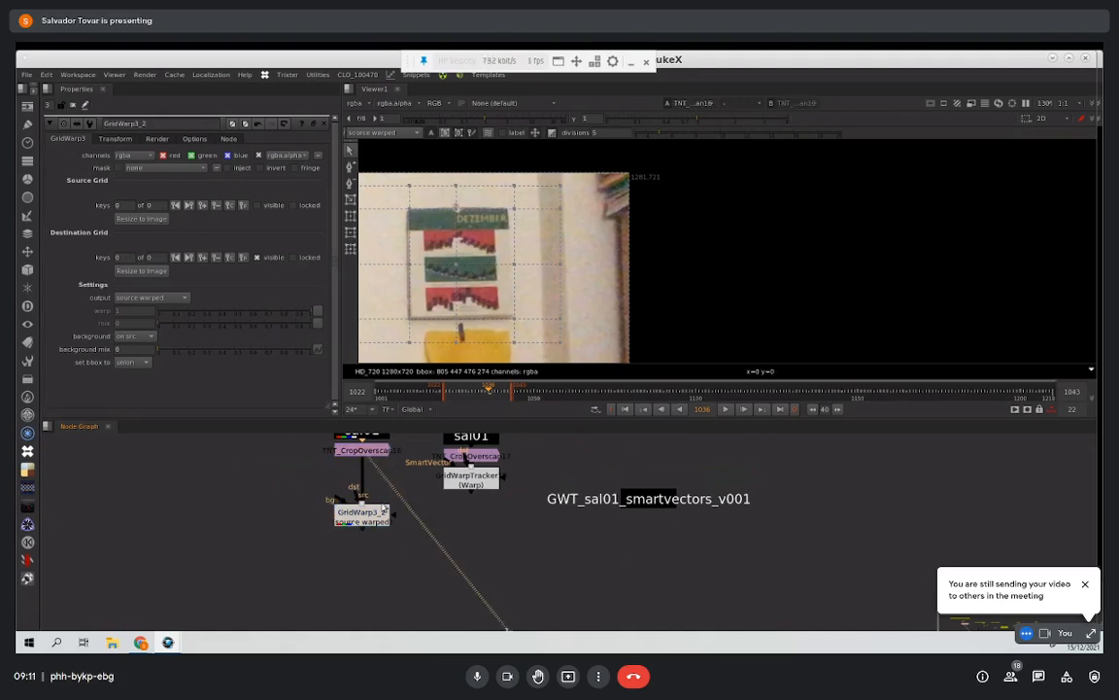
double_click(377, 521)
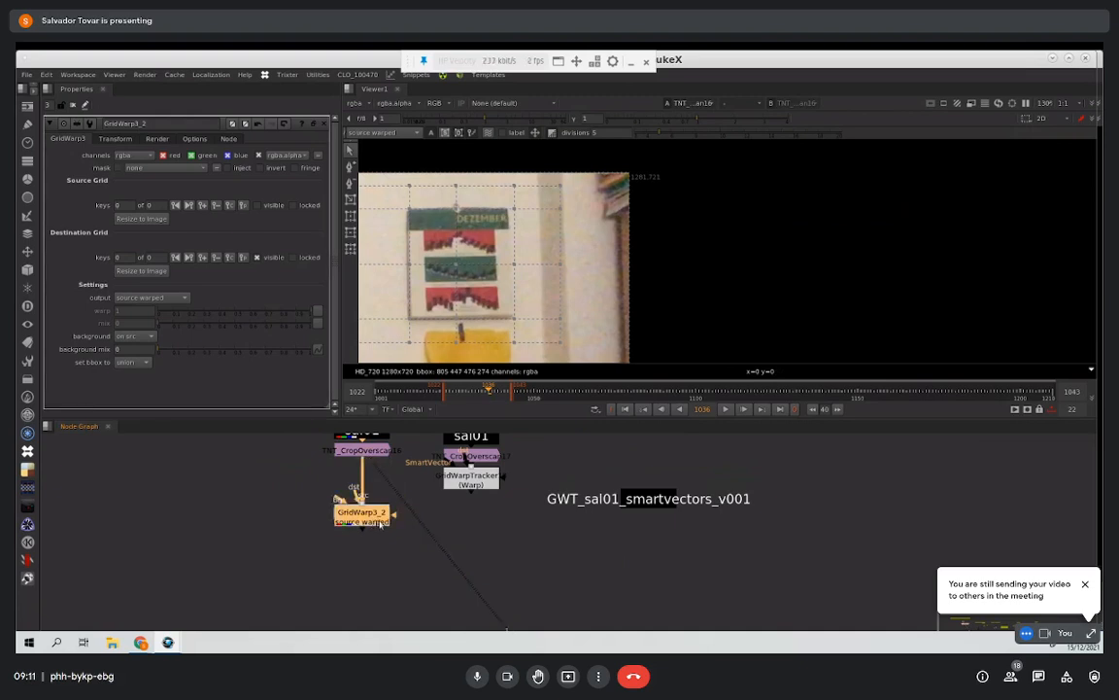
Step: Shift the destination grid point at the calendar's top edge and compare the GridWarp output with the unwarped crop
left_click_drag(457, 318, 468, 314)
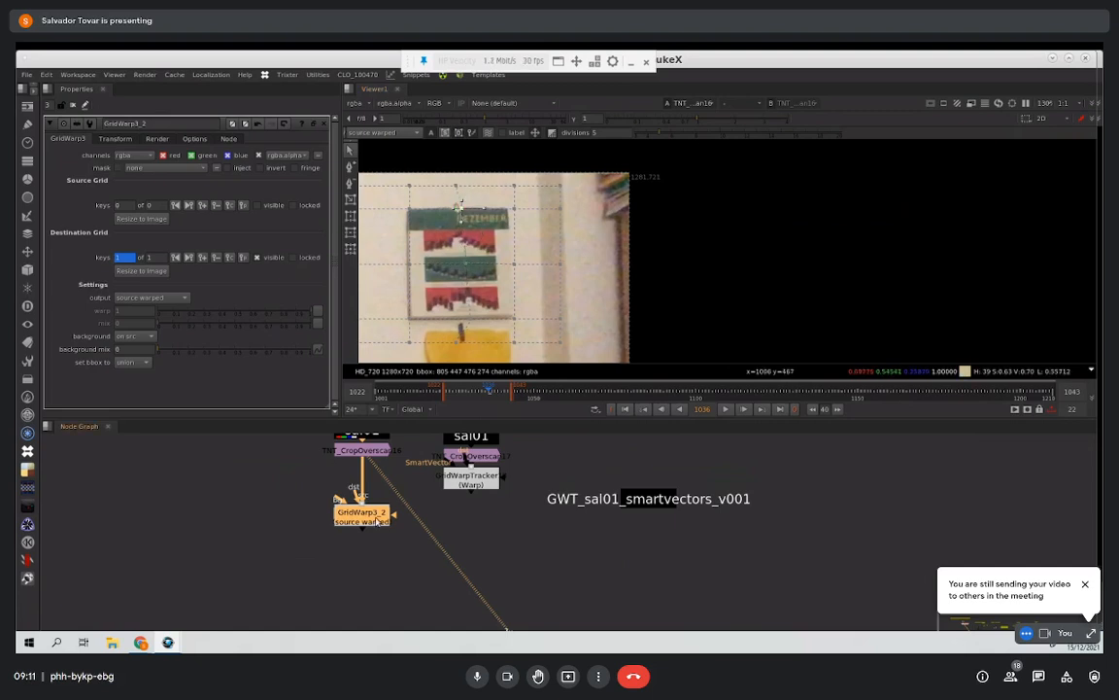
key("1")
left_click(362, 450)
key("1")
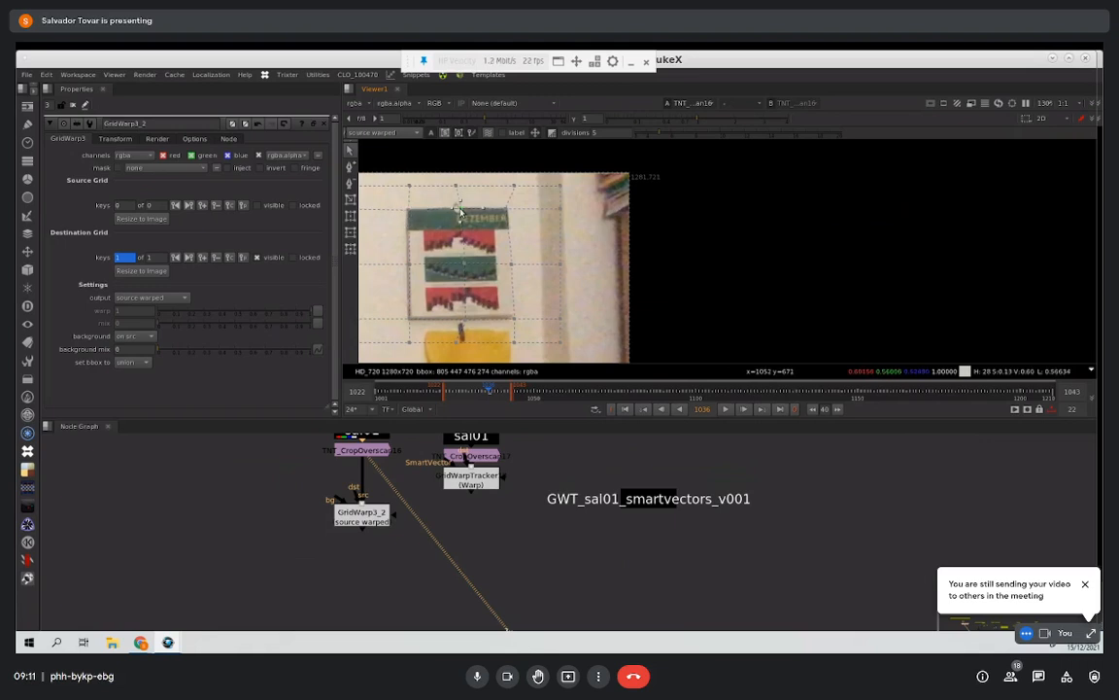
left_click(379, 513)
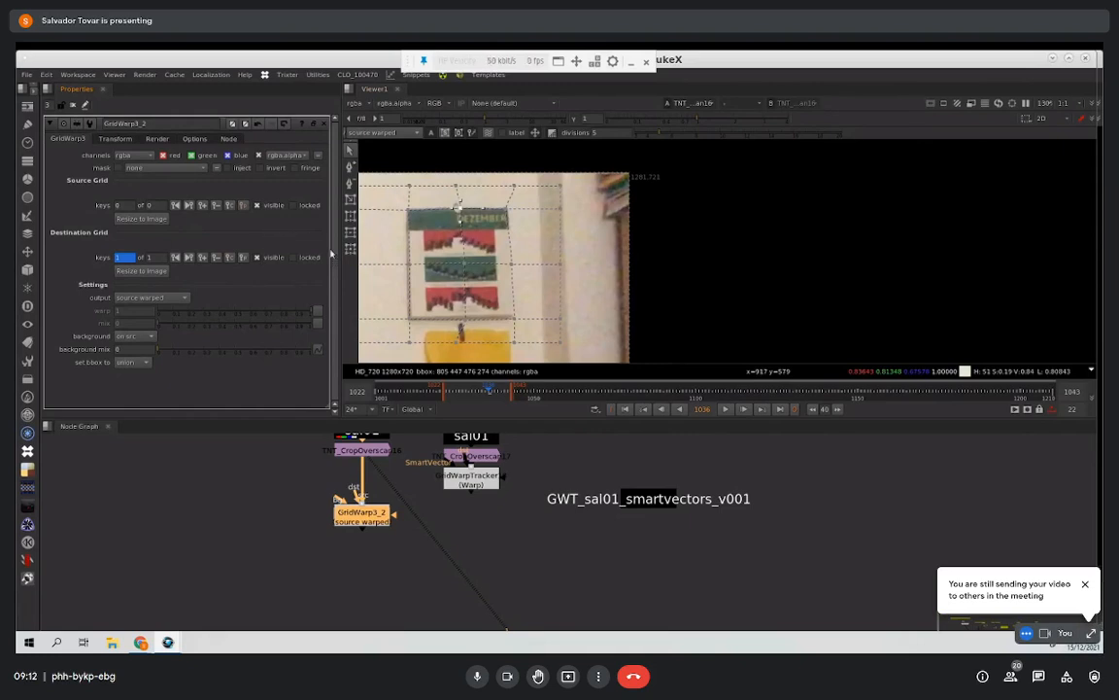
key("1")
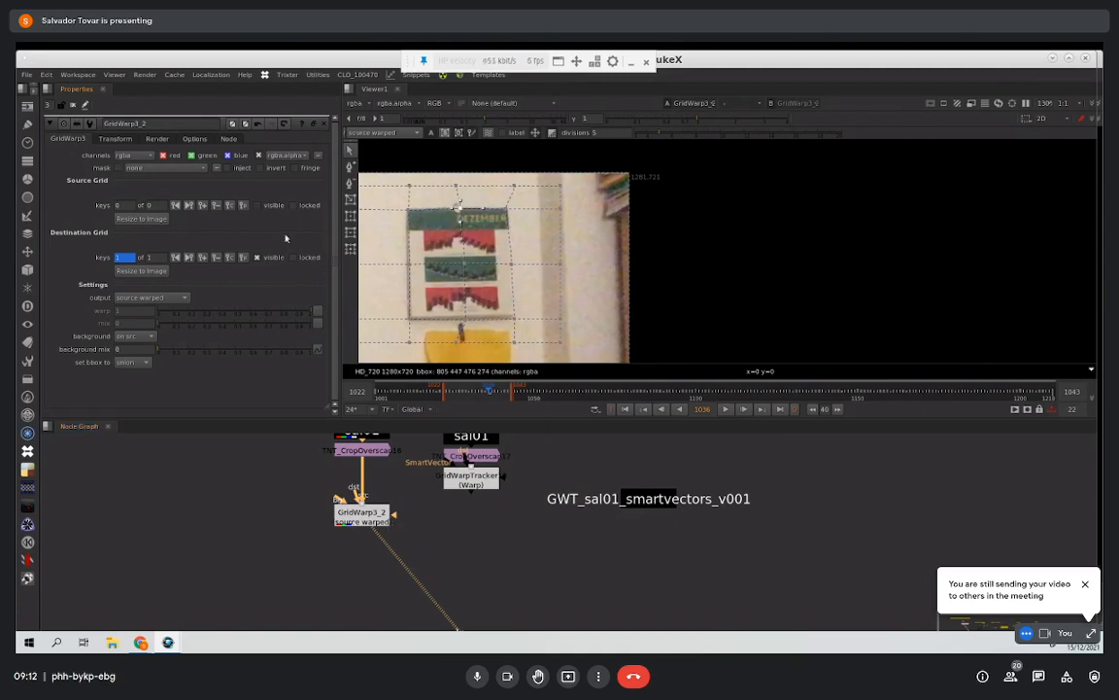
left_click(388, 517)
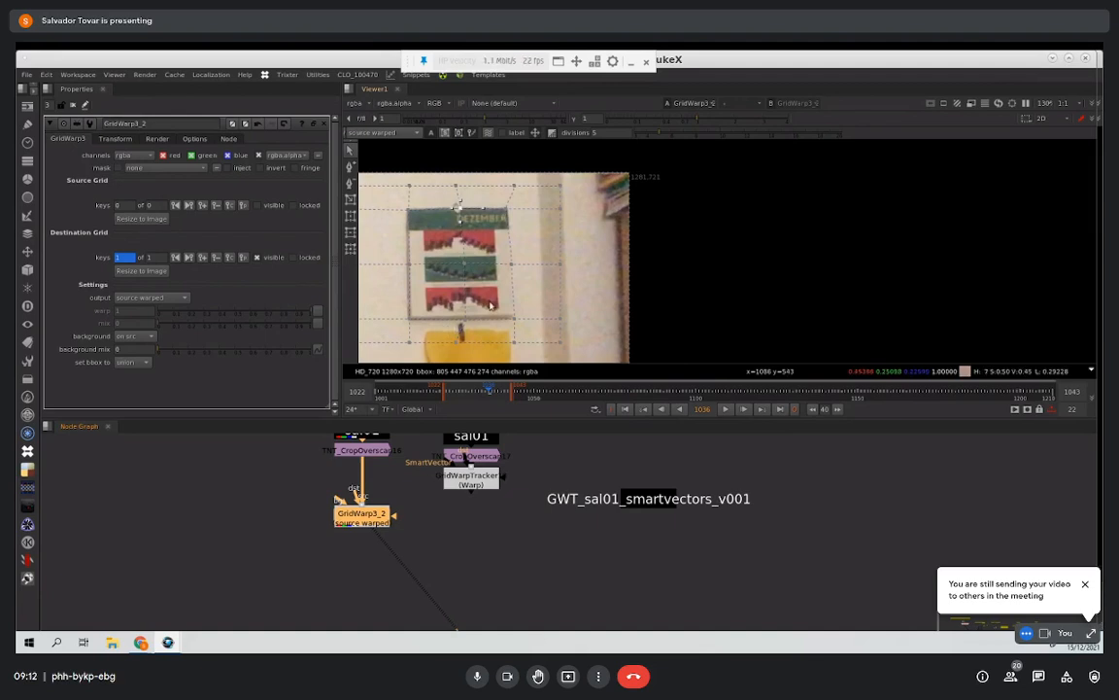
Step: Bulge the calendar at frame 1036 by moving the middle grid points of its four edges outward
middle_click_drag(434, 508, 438, 560)
scroll(476, 598, "down", 4)
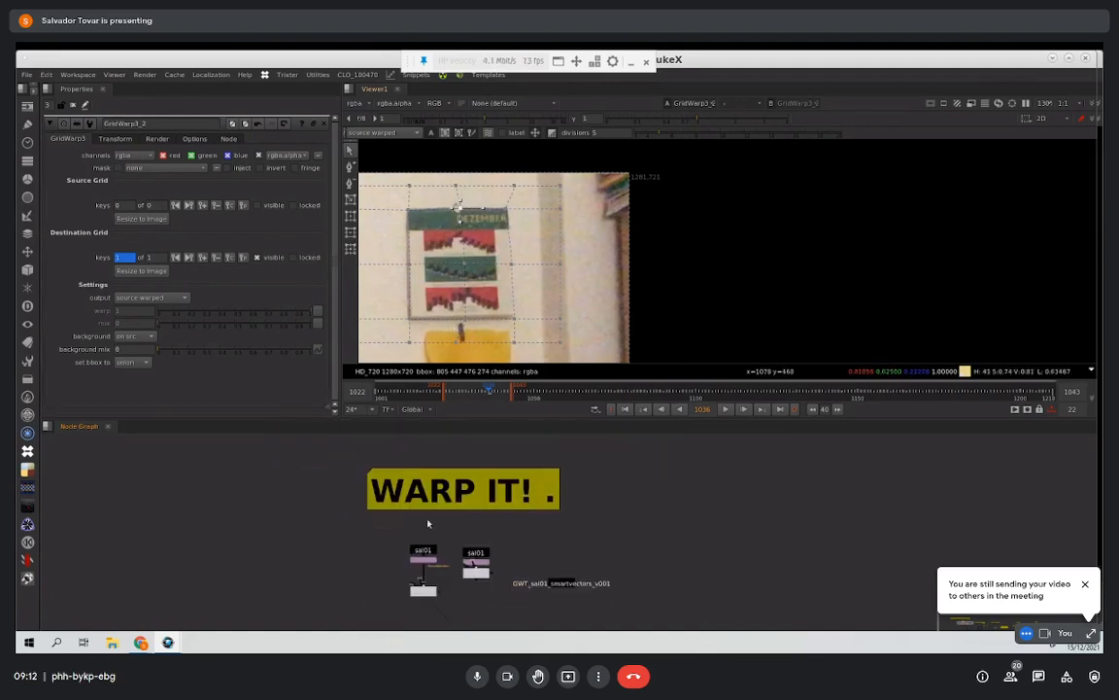
scroll(476, 544, "up", 1)
left_click_drag(511, 265, 523, 262)
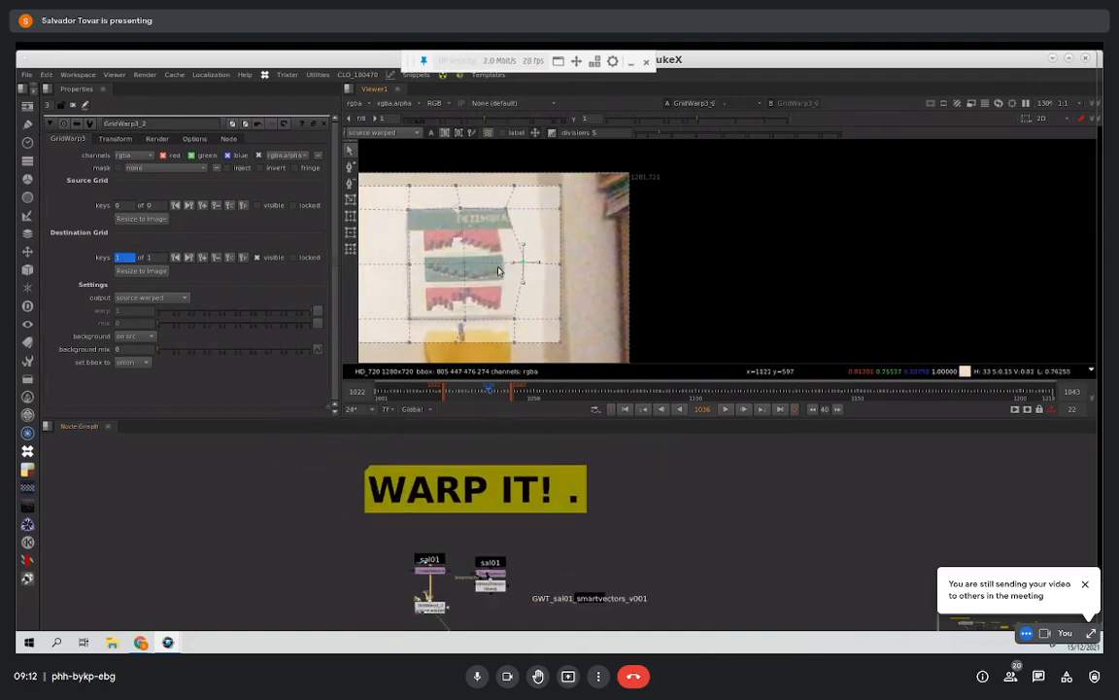
left_click_drag(409, 264, 403, 264)
left_click_drag(463, 318, 462, 325)
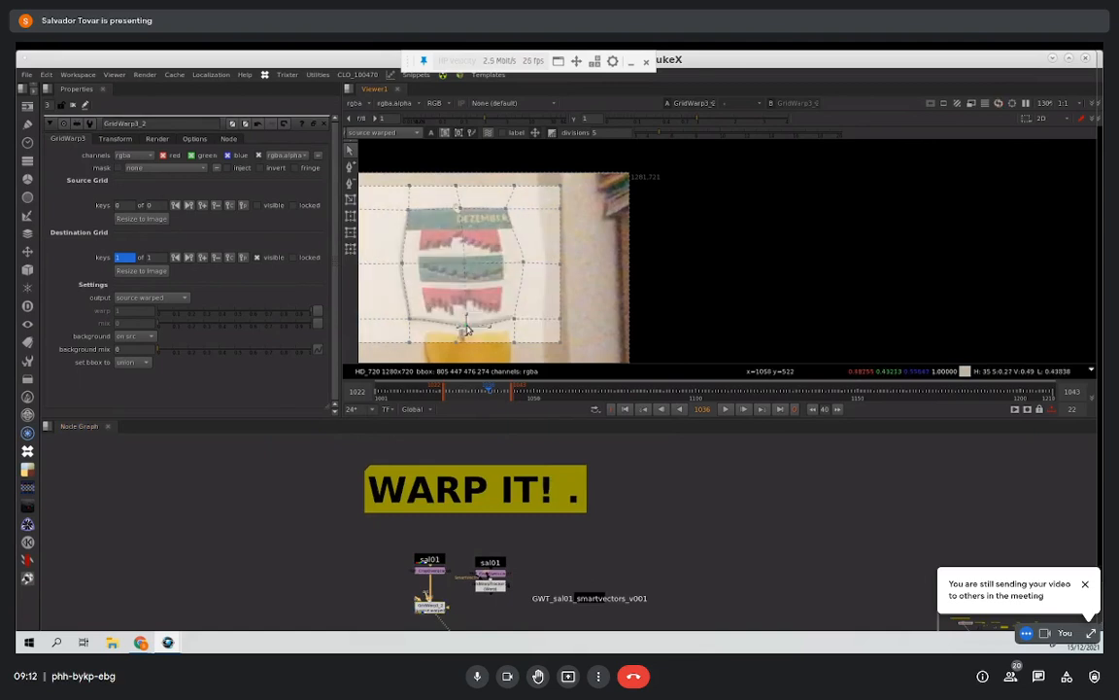
left_click_drag(458, 208, 460, 202)
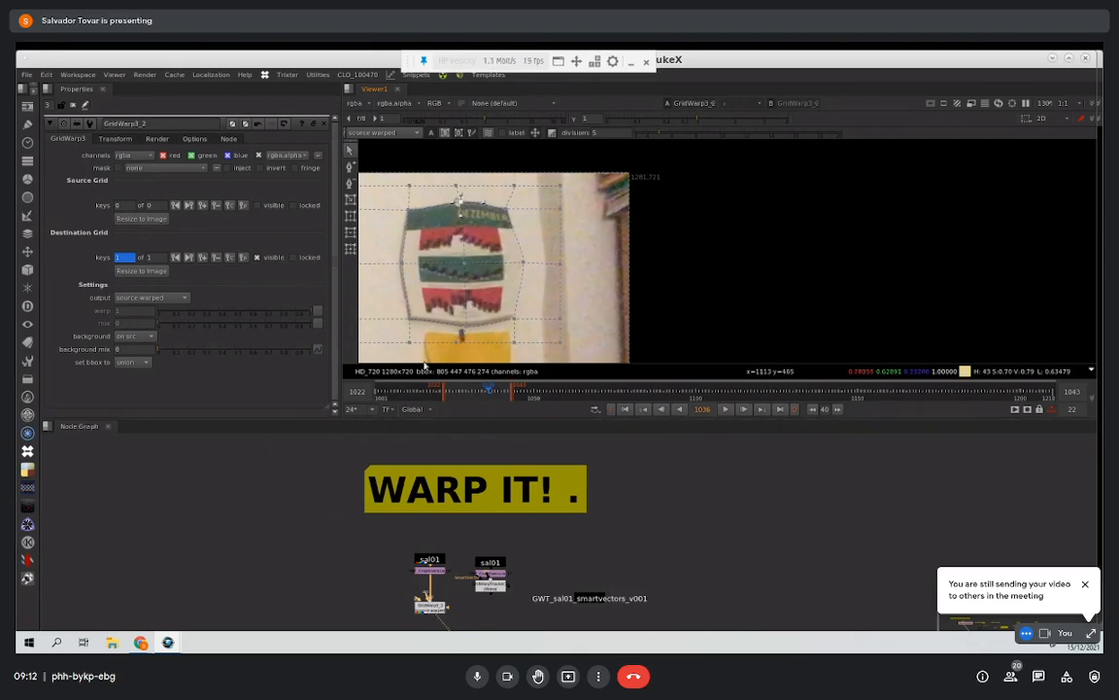
Step: Pinch the calendar at frame 1027 by moving the middle points of its four edges inward, and play back the animated warp
left_click(725, 410)
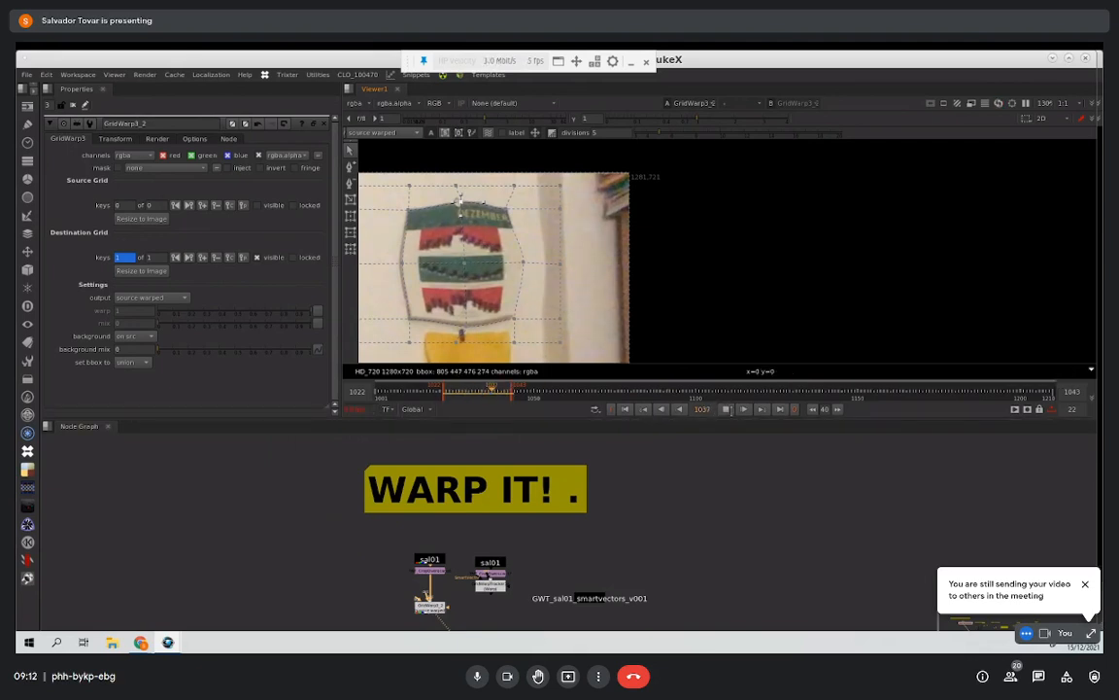
left_click(726, 409)
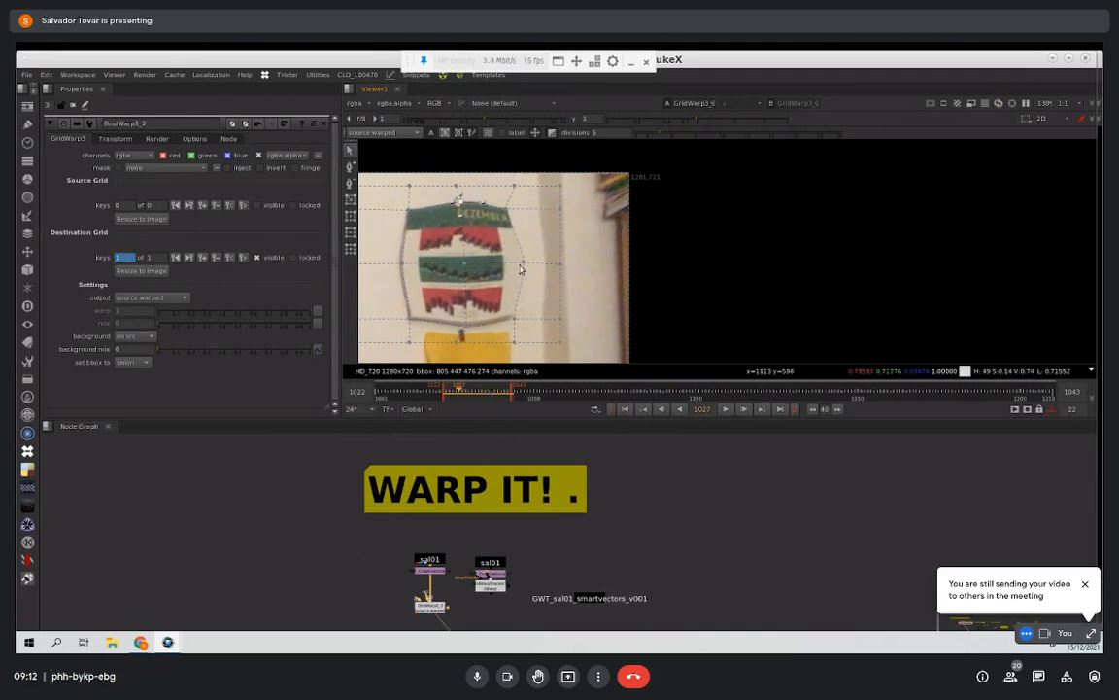
left_click_drag(523, 268, 502, 265)
left_click_drag(403, 264, 417, 265)
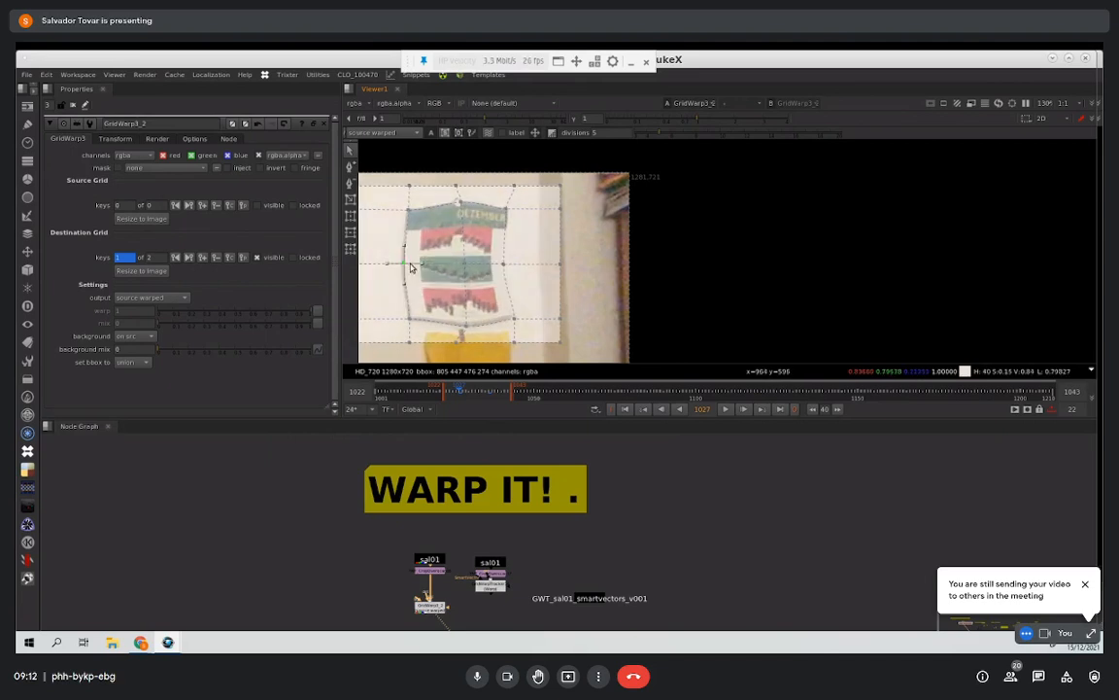
left_click_drag(466, 324, 465, 309)
left_click_drag(459, 202, 460, 217)
left_click(725, 410)
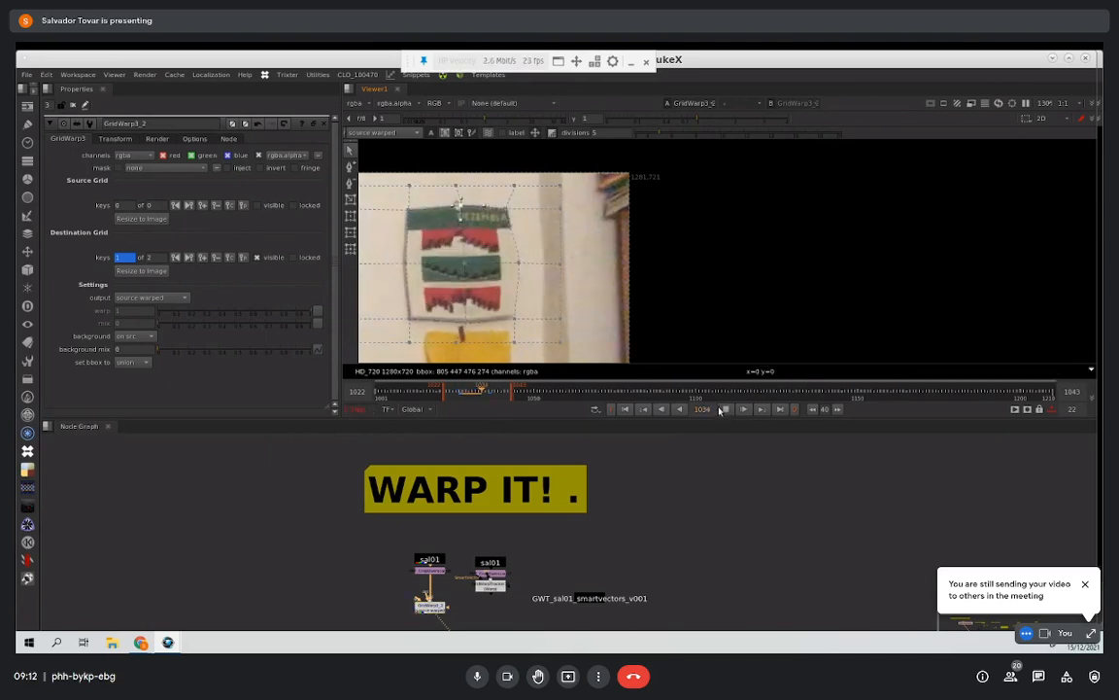
Step: Try rotating the destination grid points over the calendar's upper-left part at frame 1029 and undo the rotation
left_click(725, 410)
middle_click_drag(465, 611, 466, 560)
scroll(468, 555, "up", 2)
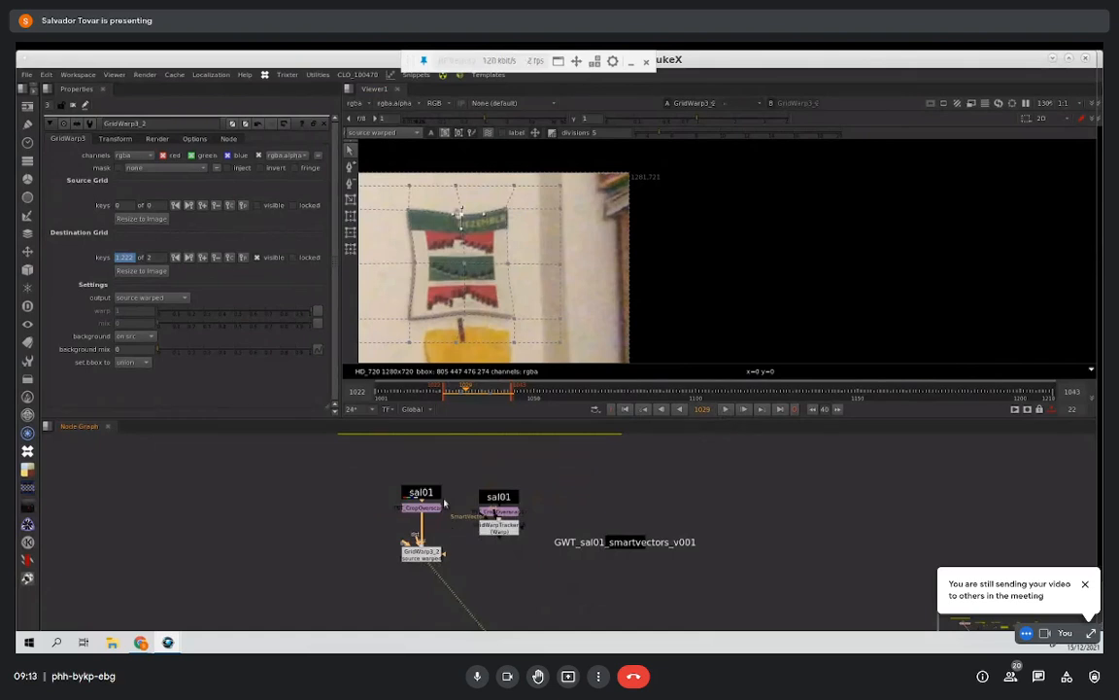
left_click_drag(387, 202, 472, 273)
left_click(351, 220)
left_click_drag(392, 201, 471, 274)
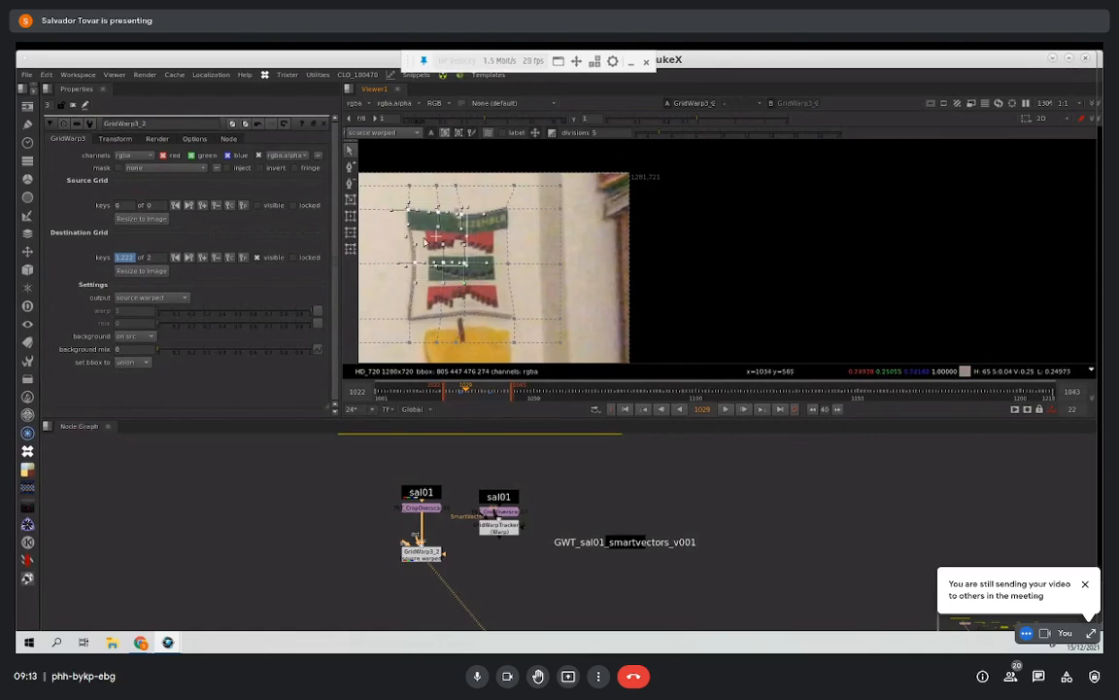
left_click_drag(394, 205, 488, 326)
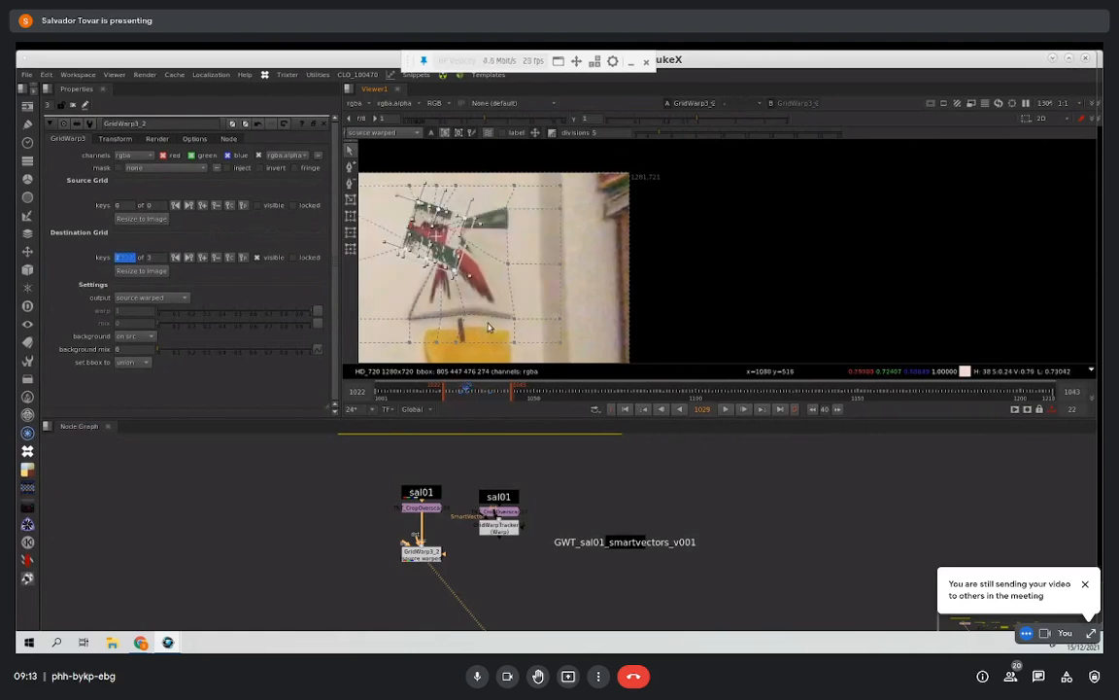
key("ctrl+z")
Step: Select a row and a block of grid points over the calendar's upper part to demonstrate multi-point selection
left_click_drag(397, 203, 470, 236)
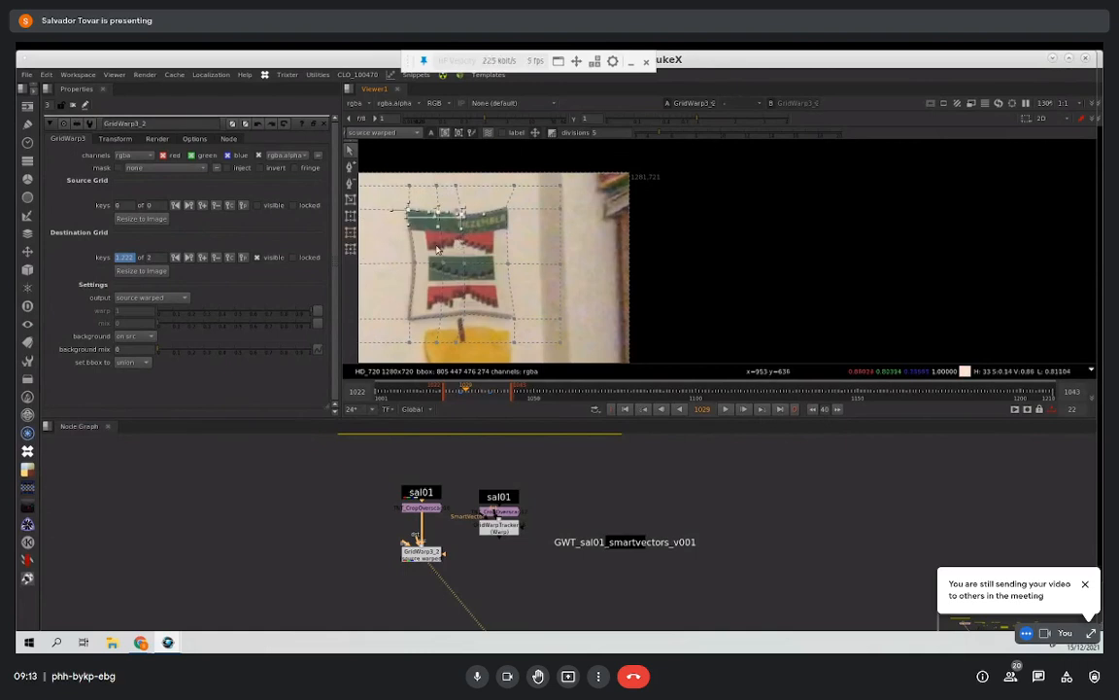
left_click_drag(380, 282, 424, 203)
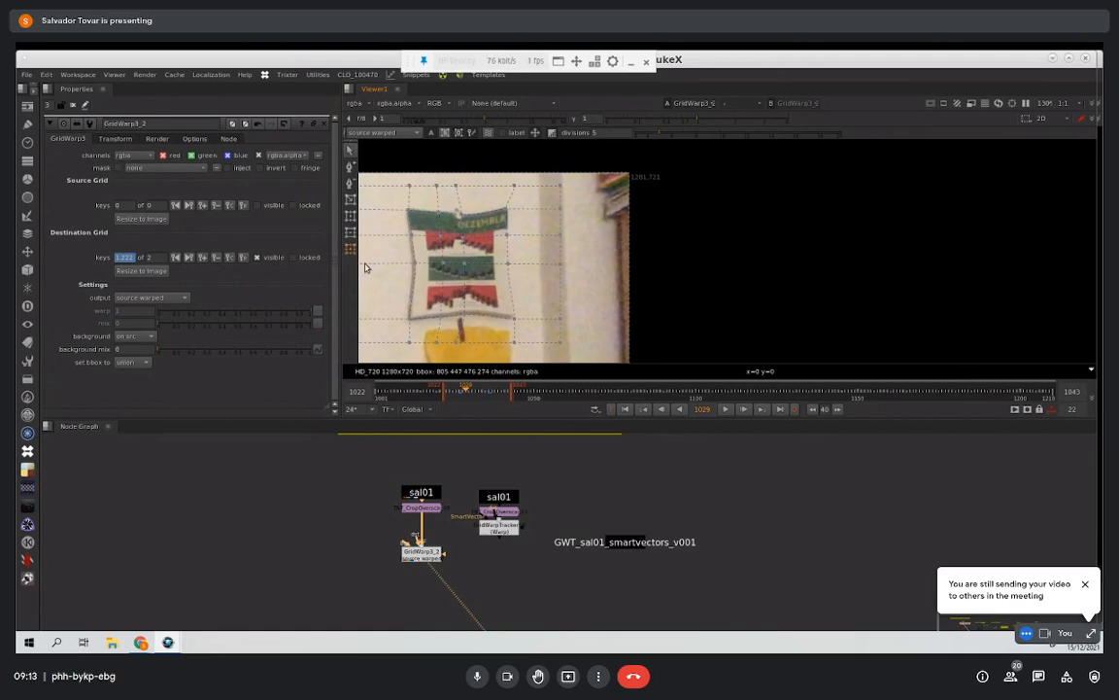
left_click(410, 223)
left_click_drag(392, 198, 472, 268)
left_click(351, 251)
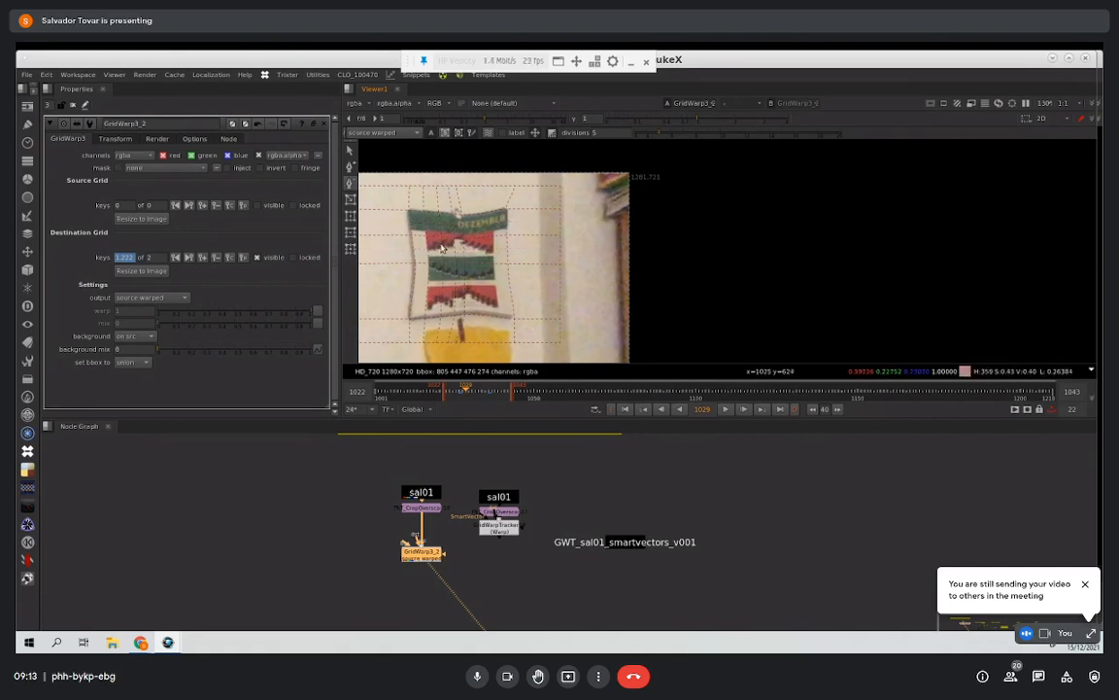
left_click(475, 676)
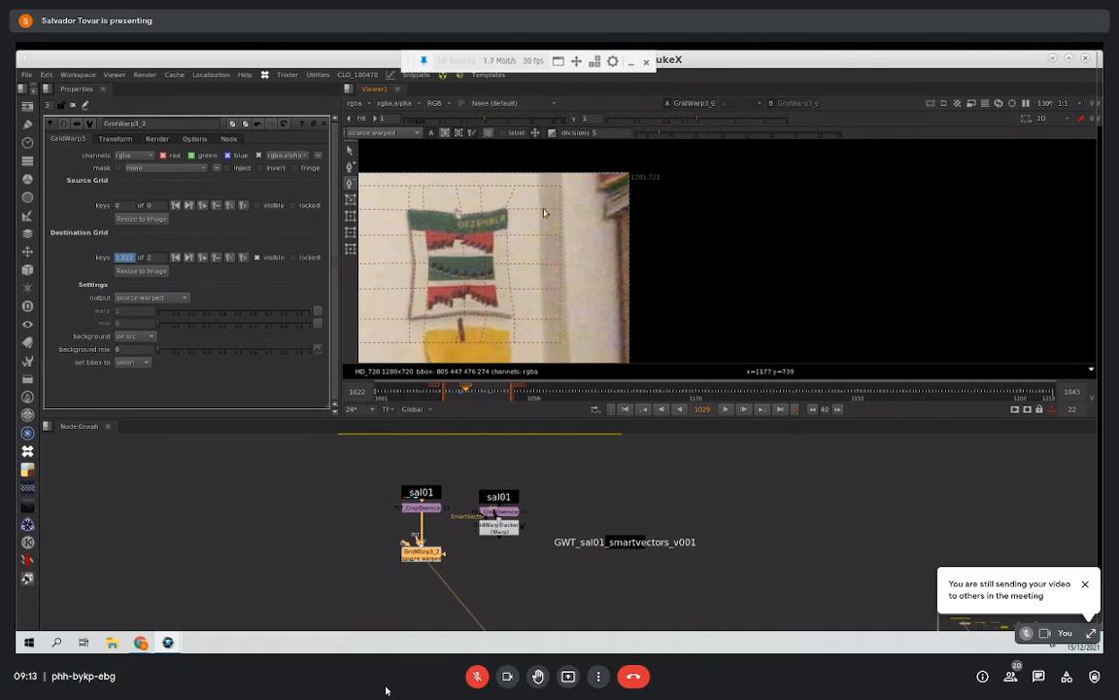
Step: Space out the nodes of the second sal01 branch and open the controls of its crop node
middle_click_drag(511, 472, 459, 453)
left_click(529, 505)
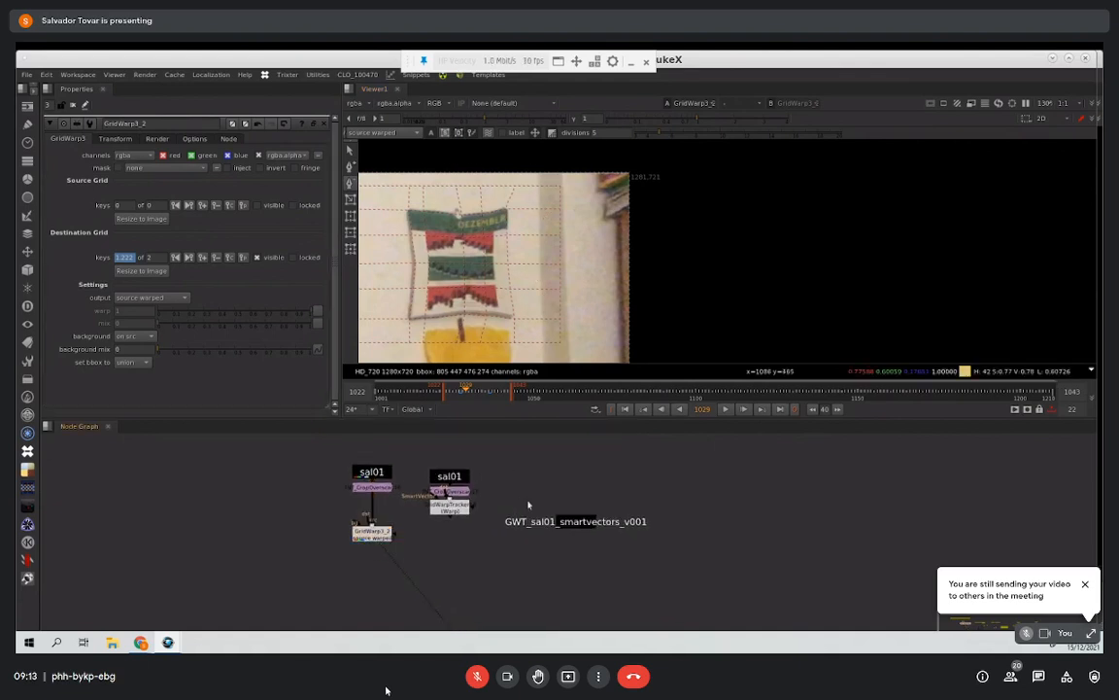
left_click_drag(455, 514, 456, 526)
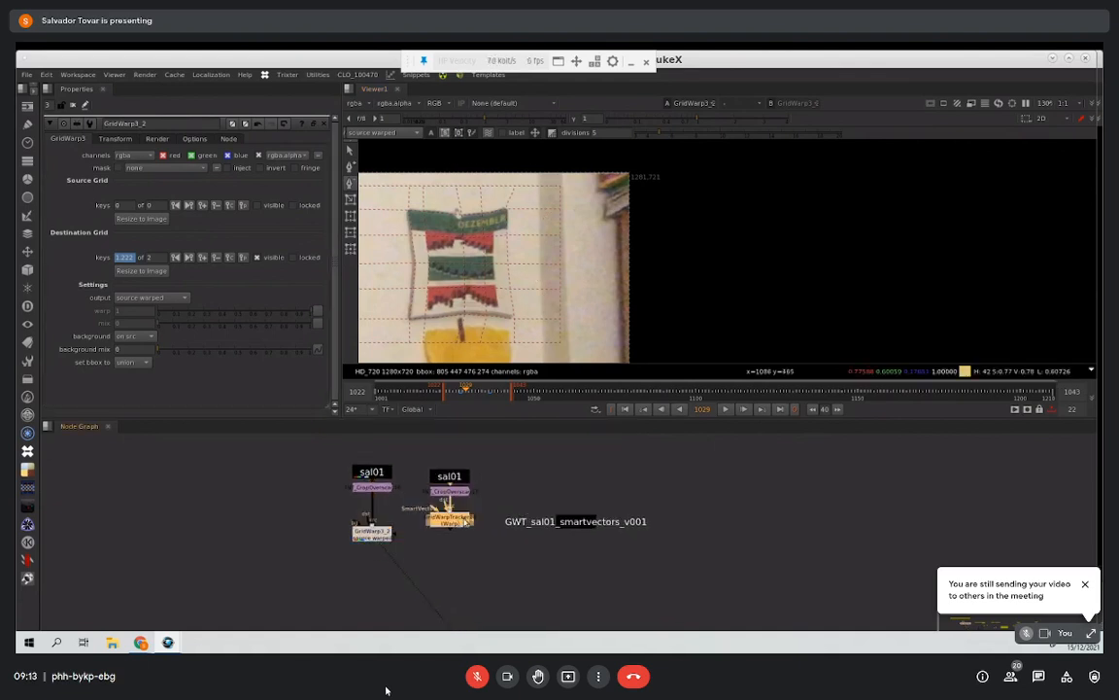
left_click(481, 520)
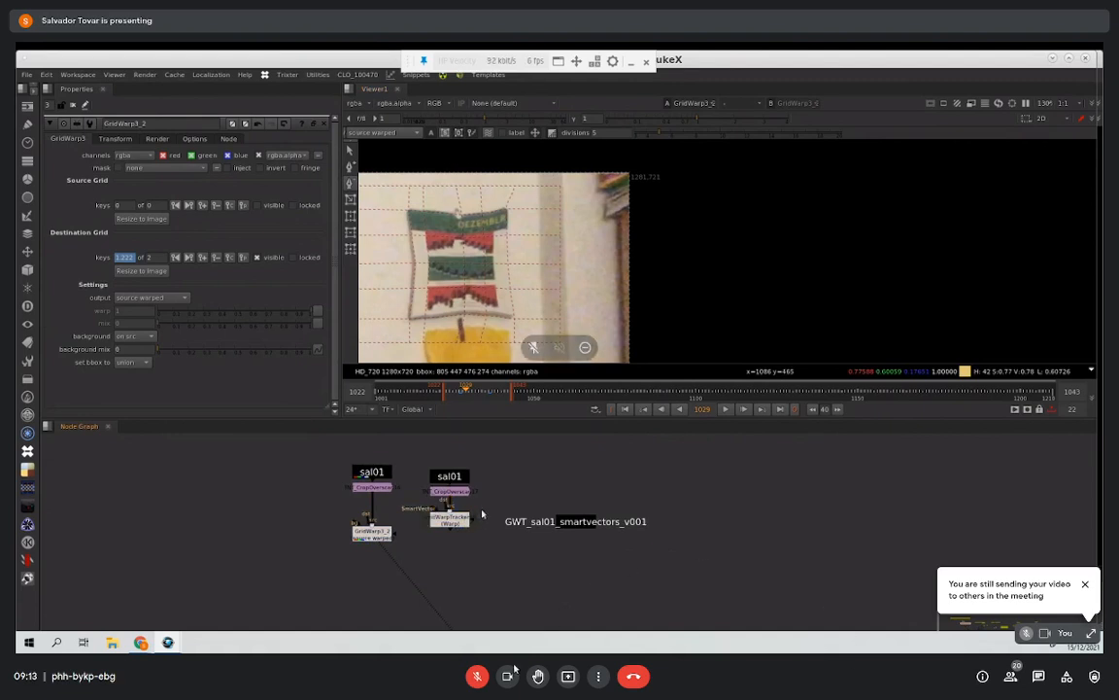
left_click(507, 675)
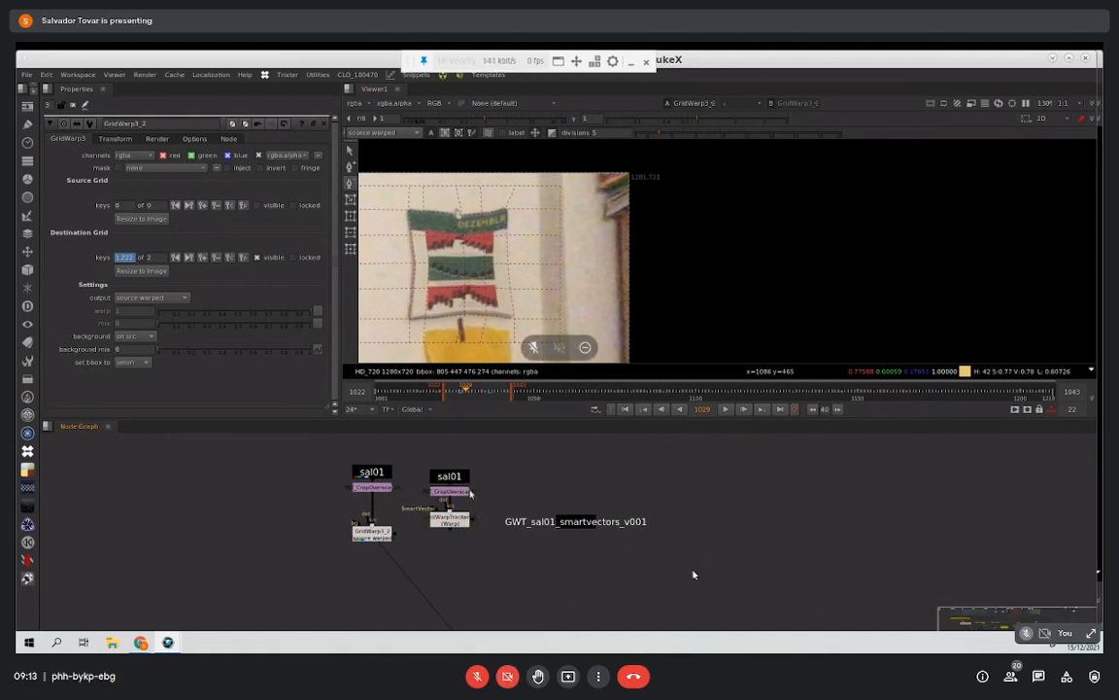
double_click(468, 491)
left_click_drag(455, 477, 455, 456)
left_click(469, 491)
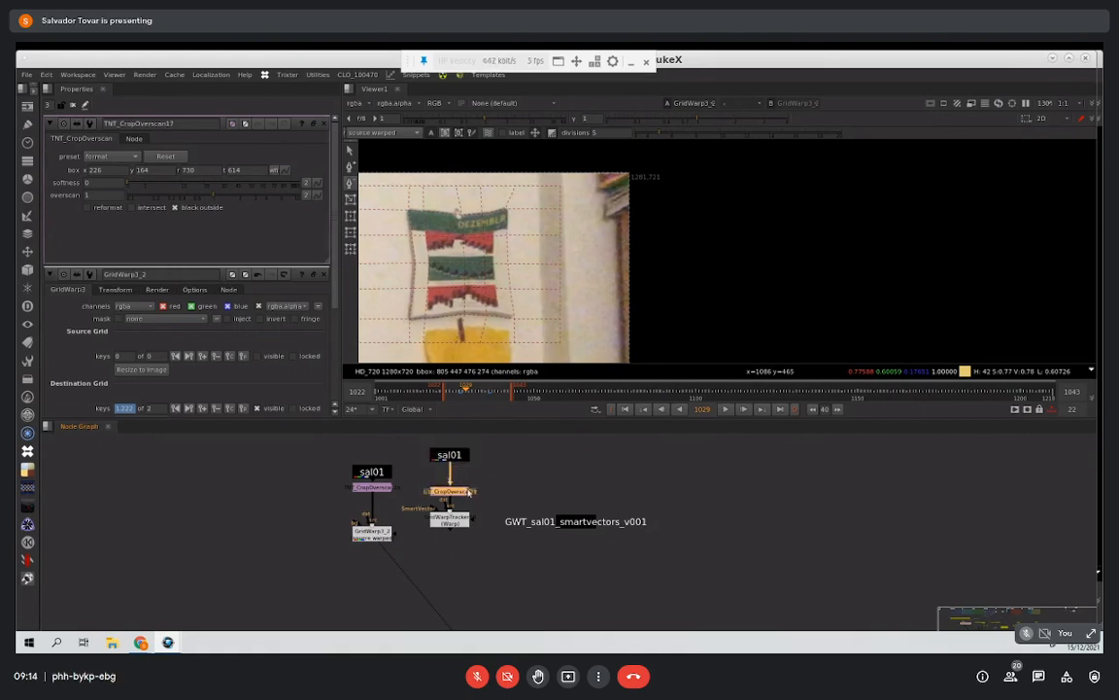
Step: View the second branch's face crop and compare it with the full sal01 image
key("1")
left_click(479, 486)
key("f")
middle_click_drag(588, 290, 516, 350)
scroll(519, 276, "up", 5)
scroll(558, 309, "down", 4)
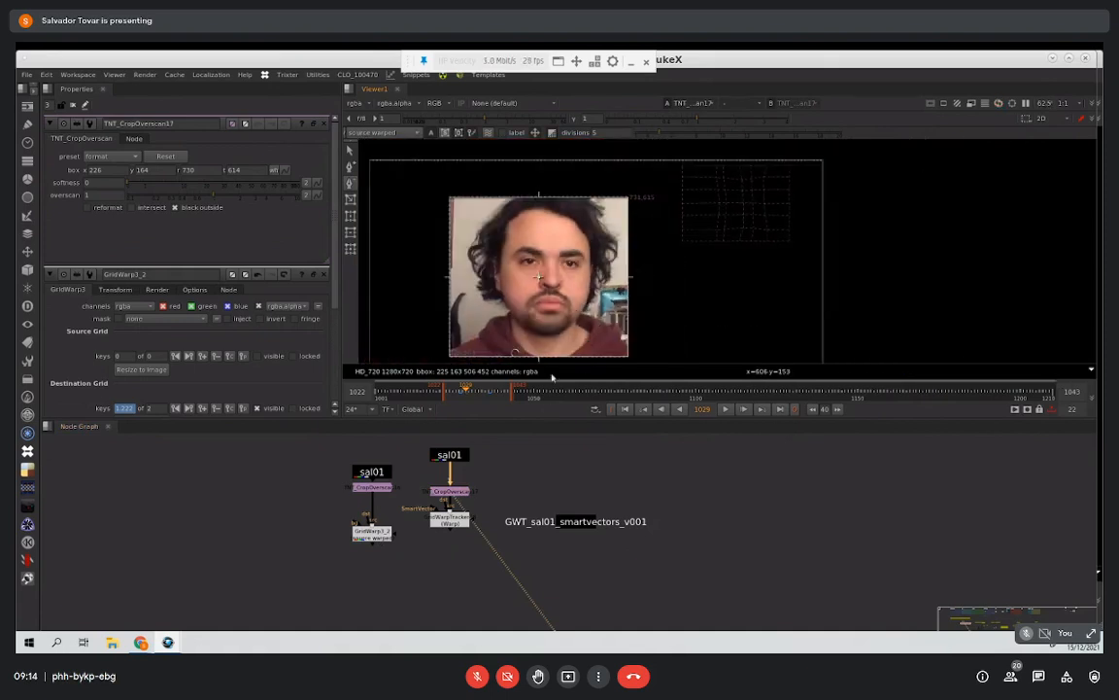
scroll(499, 482, "up", 1)
left_click(454, 455)
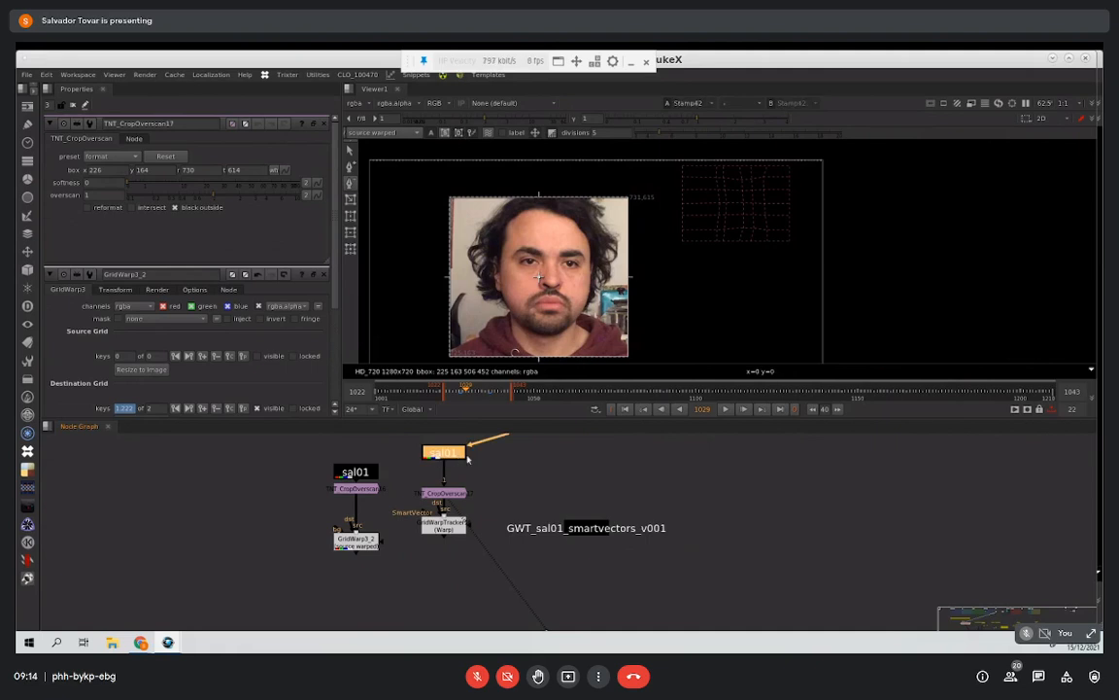
key("1")
left_click(479, 449)
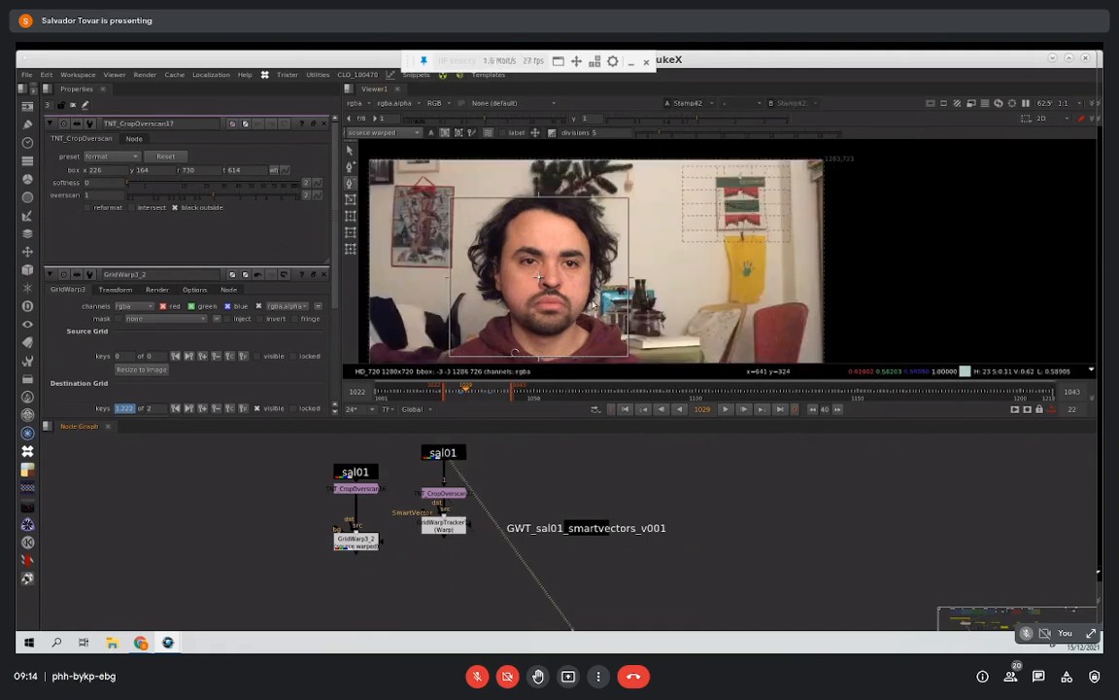
left_click(455, 495)
key("1")
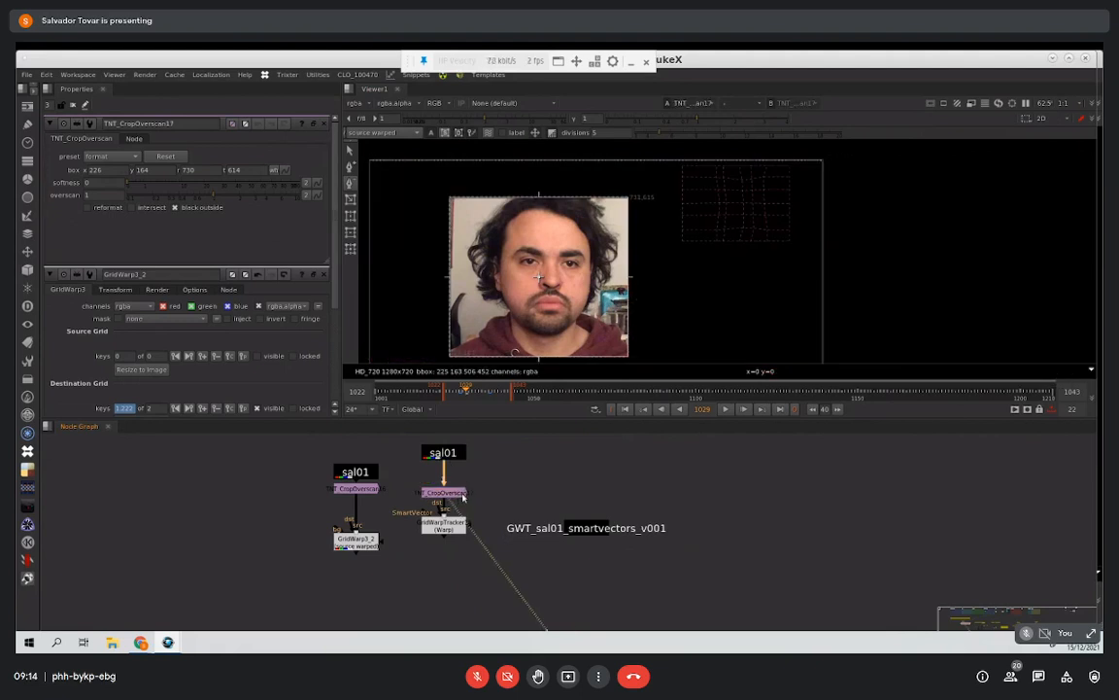
Step: Delete the existing GridWarpTracker and add a new one below the second branch's crop node
mouse_move(475, 505)
middle_mouse_down()
mouse_move(493, 440)
mouse_move(493, 472)
mouse_move(455, 506)
middle_mouse_up()
left_click_drag(440, 522, 440, 544)
key("Delete")
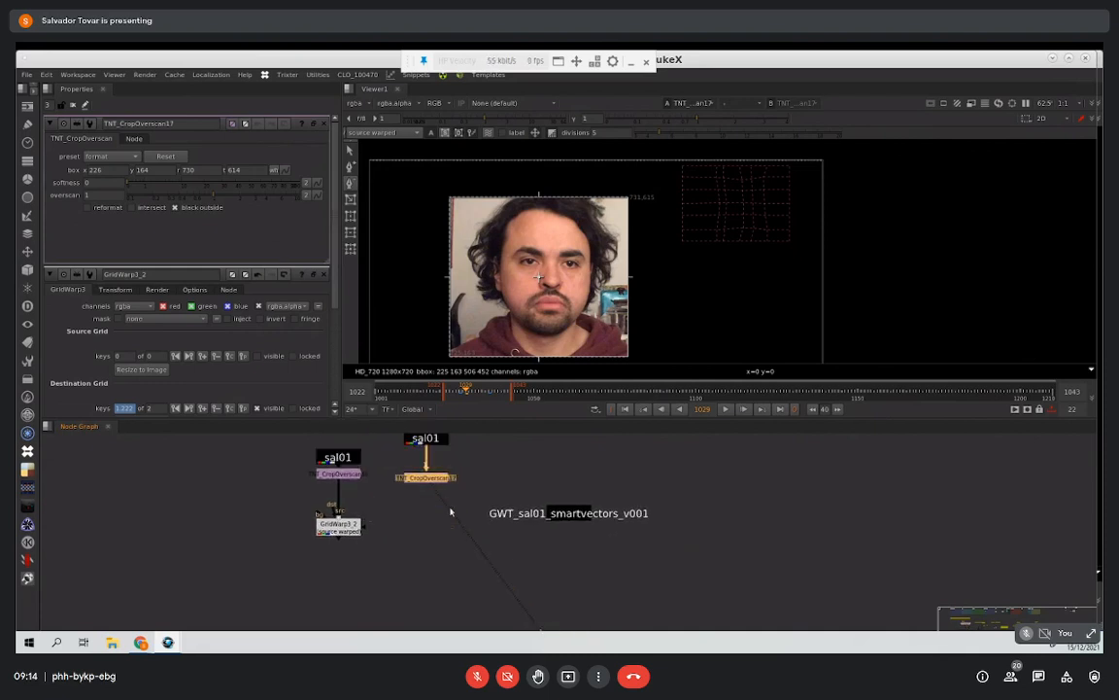
key("Tab")
type("gridt")
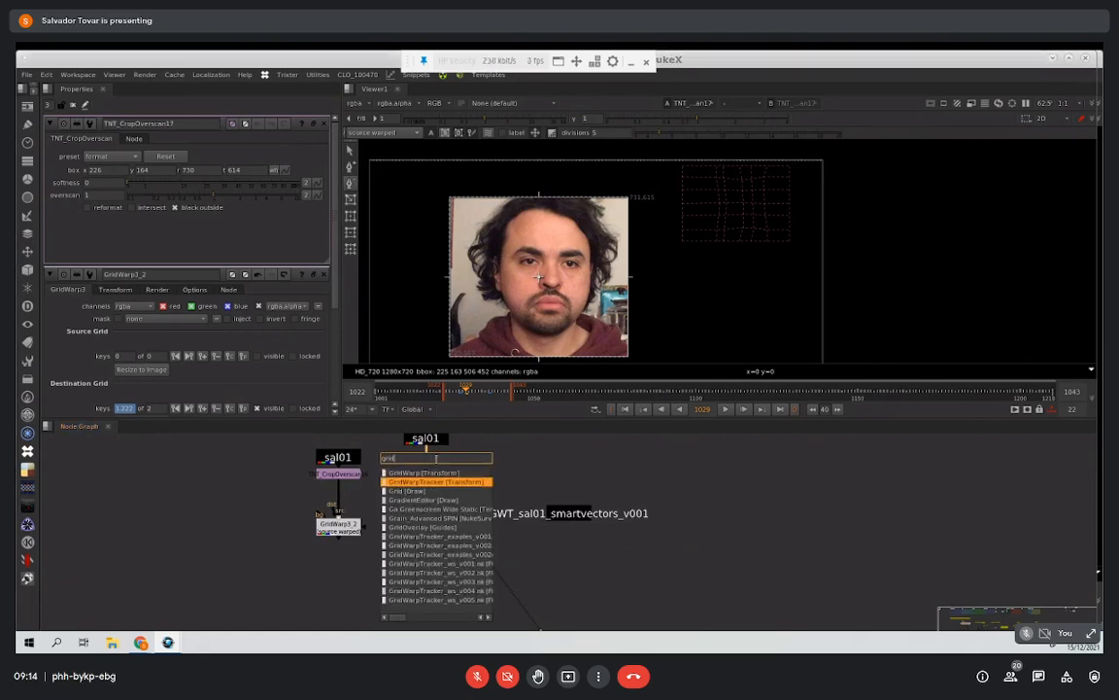
key("Return")
left_click_drag(443, 498, 422, 501)
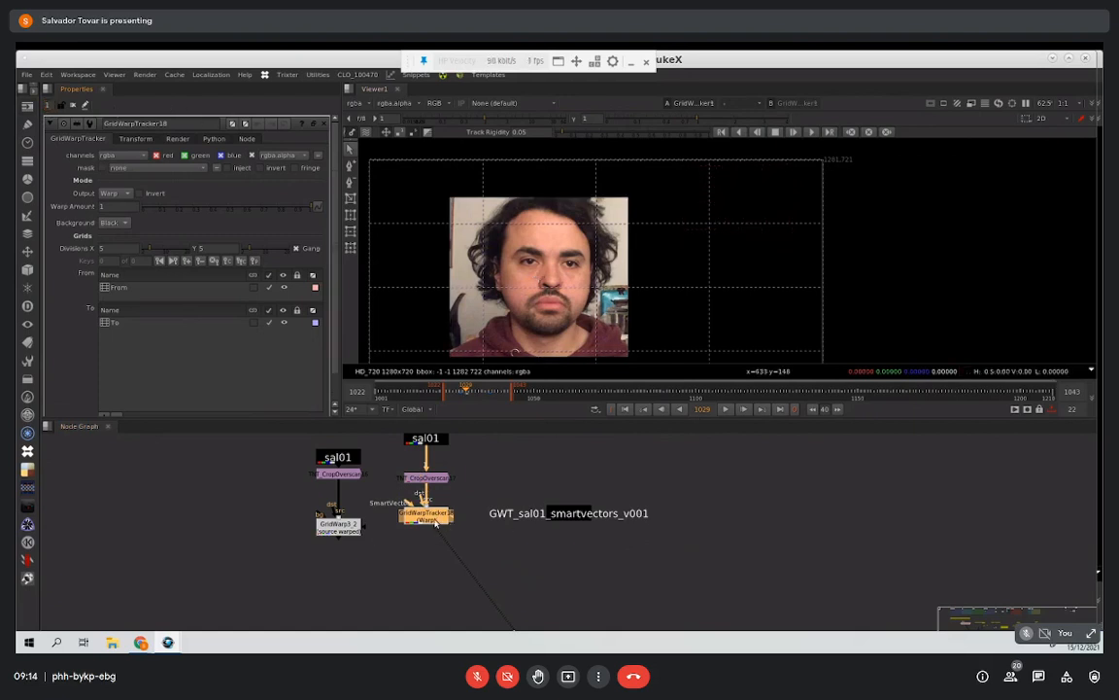
left_click_drag(434, 522, 439, 528)
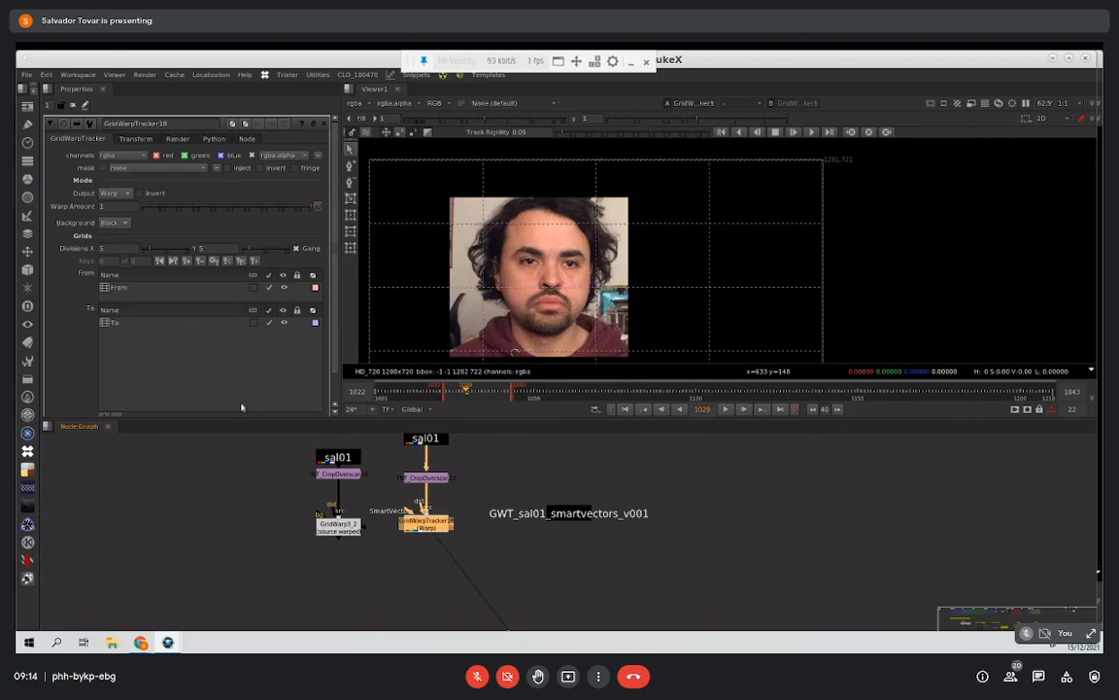
Step: Select the From grid and draw a grid about 327 by 371 pixels around the face on the crop node's output
left_click(146, 289)
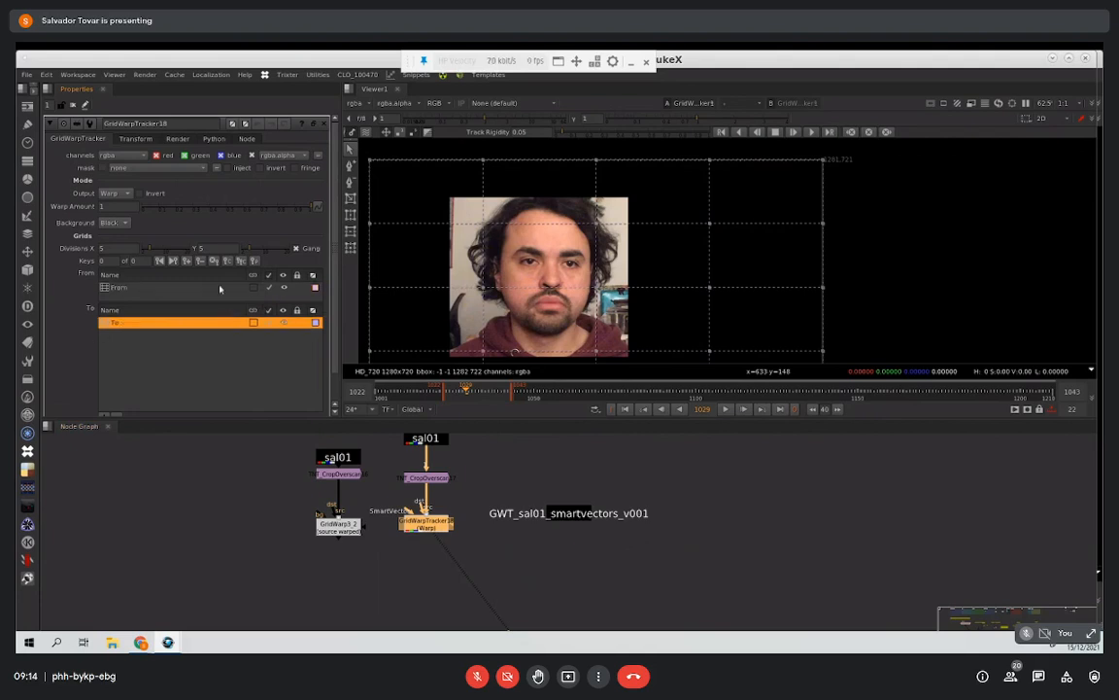
left_click(215, 324)
left_click(295, 290)
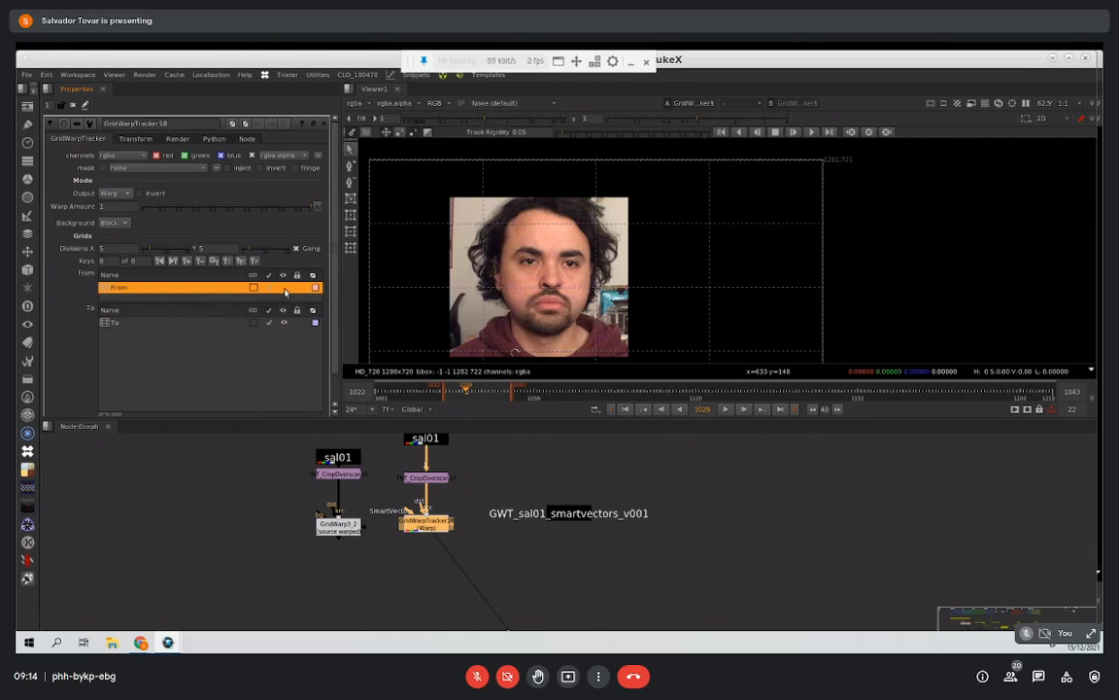
left_click(443, 478)
key("1")
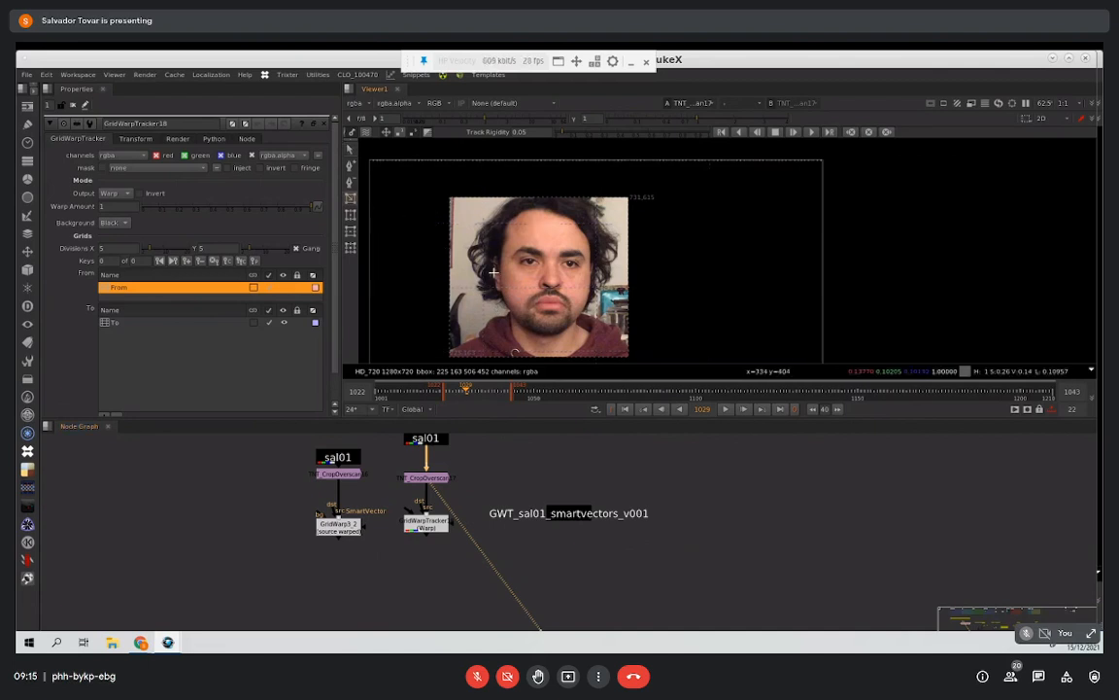
left_click_drag(489, 205, 604, 337)
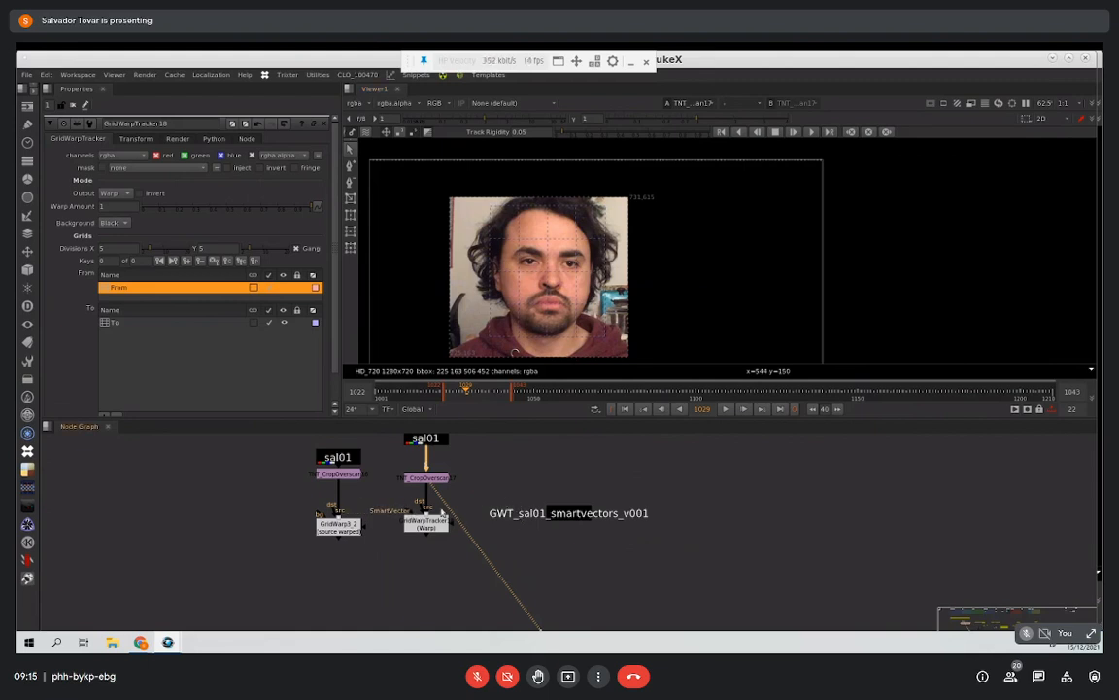
Step: View the smartvector_f01_v01 layer of GWT_sal01_smartvectors_v001 and play it back
left_click(588, 518)
key("1")
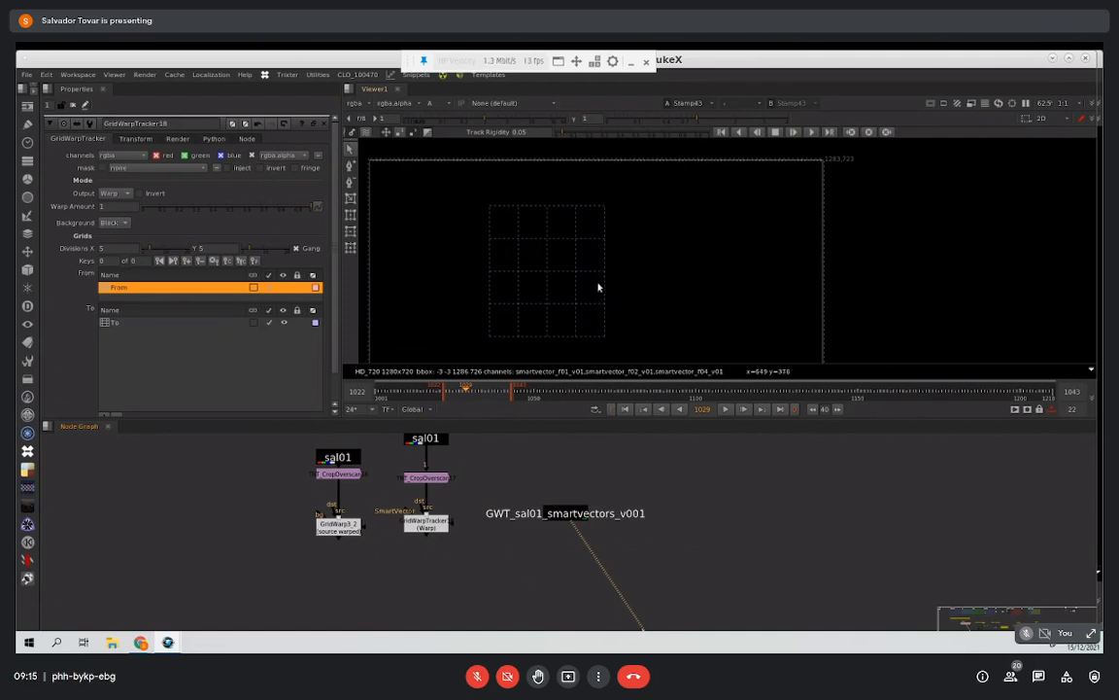
left_click(362, 103)
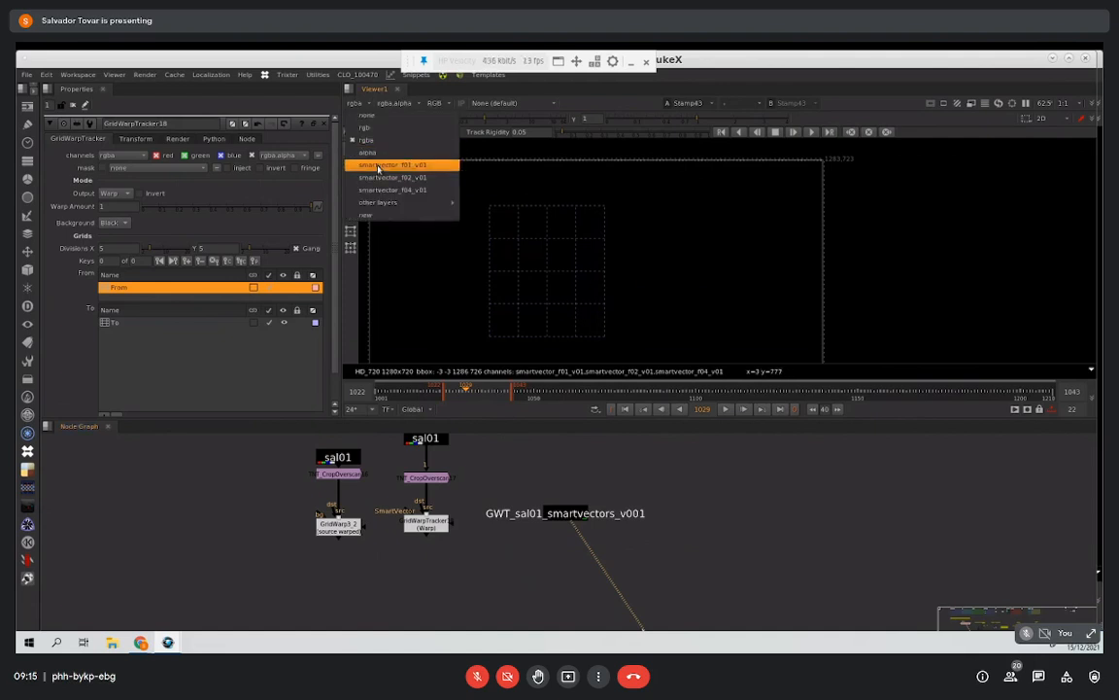
left_click(375, 169)
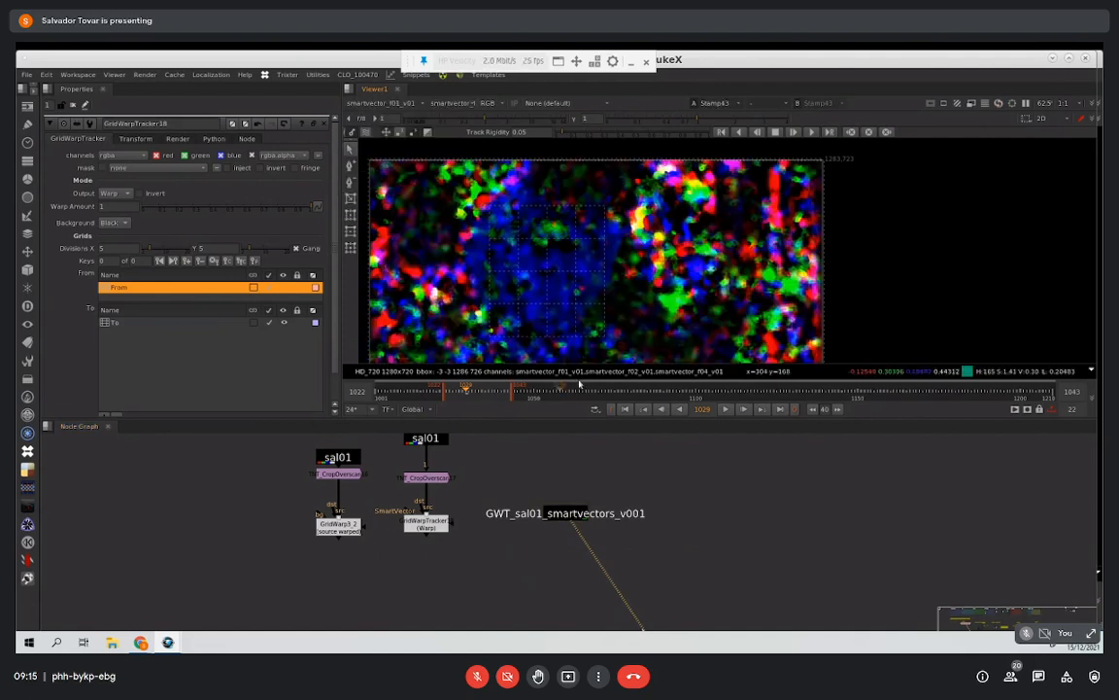
left_click(725, 409)
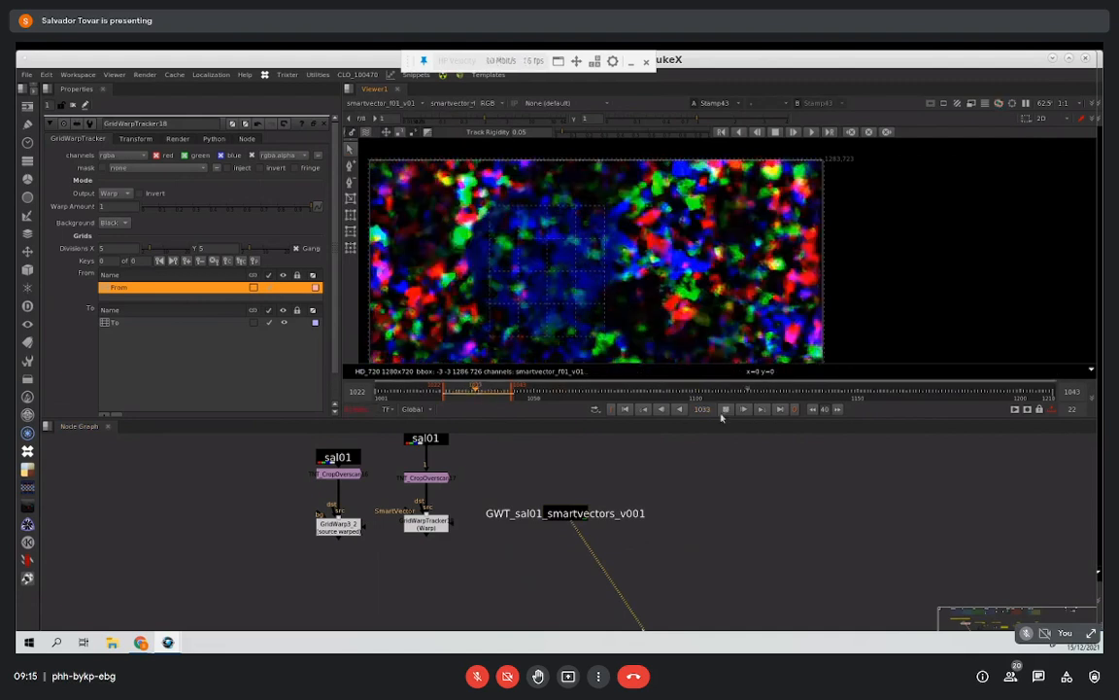
Step: View the GridWarpTracker's output in rgba and connect its SmartVector input to GWT_sal01_smartvectors_v001
left_click(427, 525)
key("1")
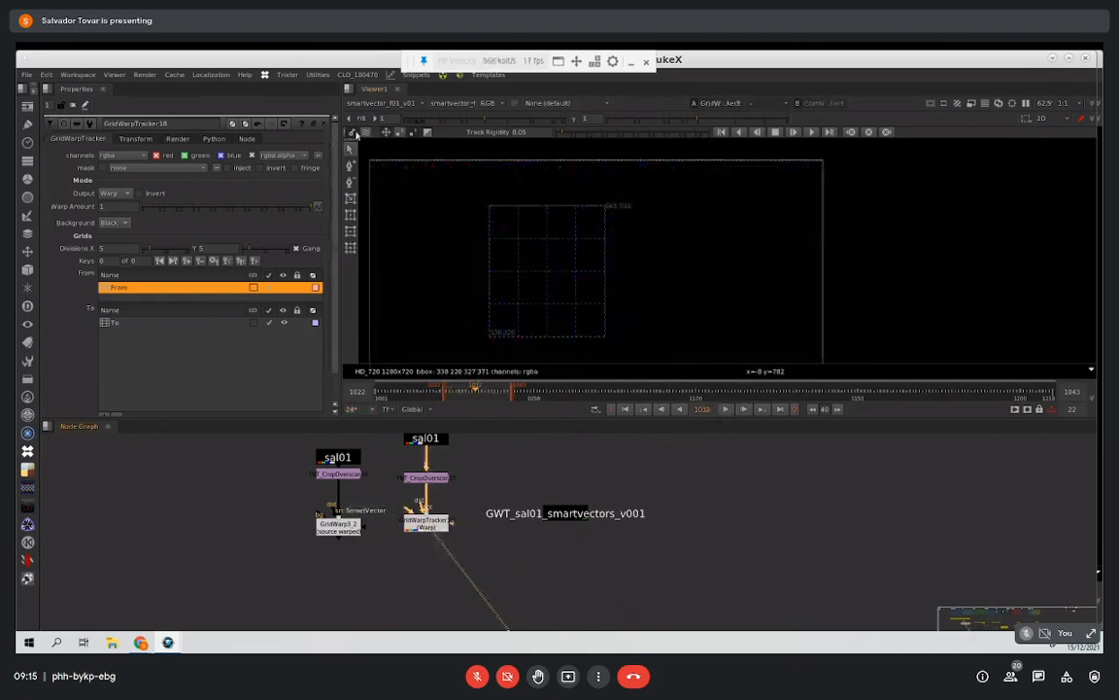
left_click(372, 104)
left_click(380, 114)
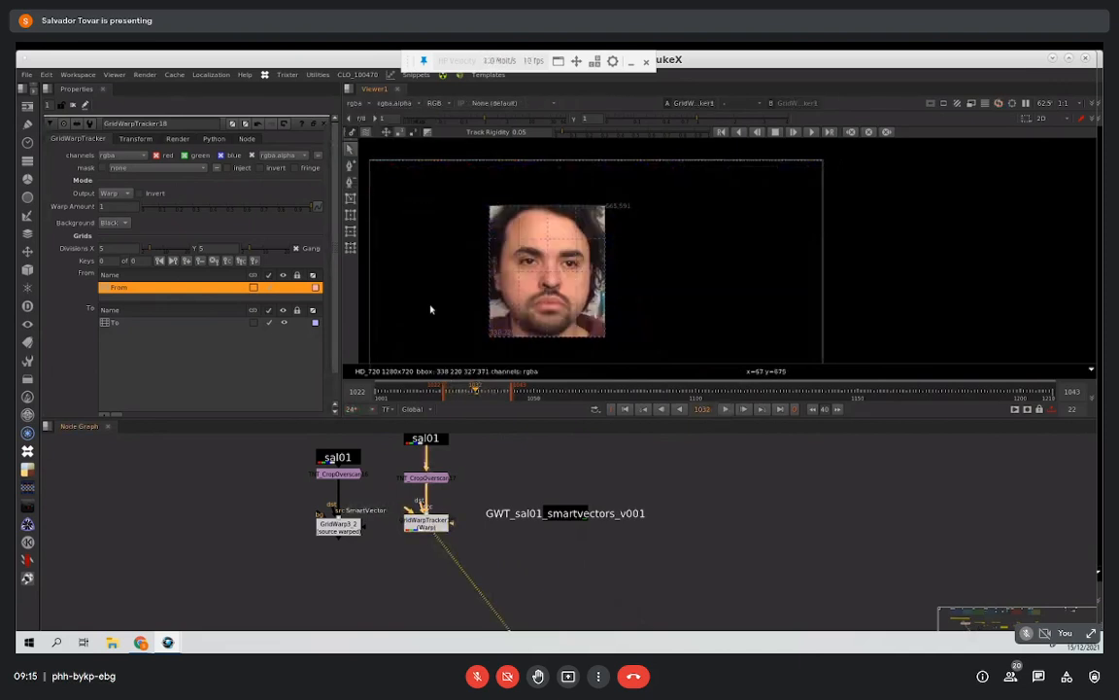
left_click_drag(407, 509, 571, 525)
left_click(424, 524)
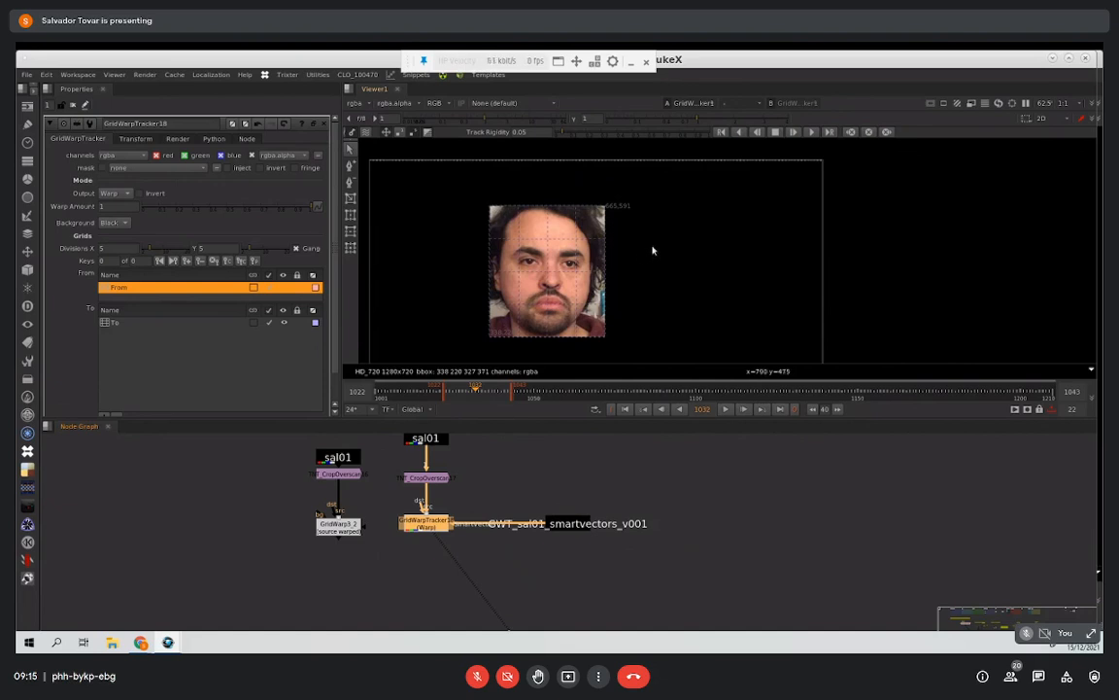
Step: View the second branch's crop node and move the To grid's inner points onto the brow line and nose bridge
scroll(653, 251, "up", 3)
middle_click_drag(594, 230, 639, 175)
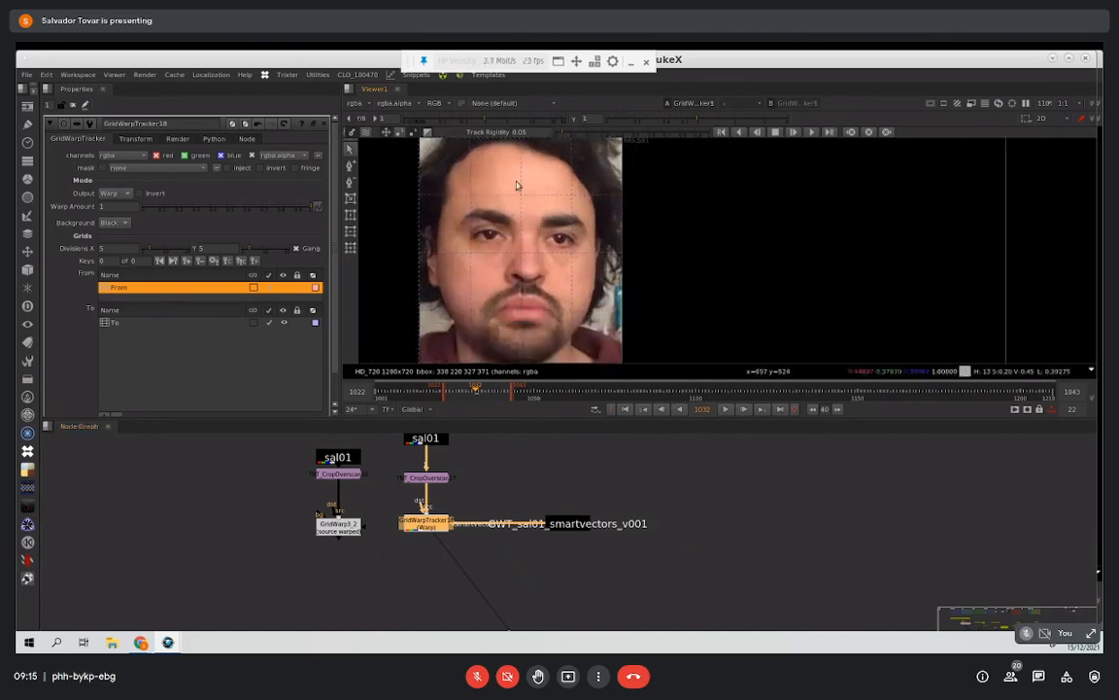
left_click(435, 478)
key("1")
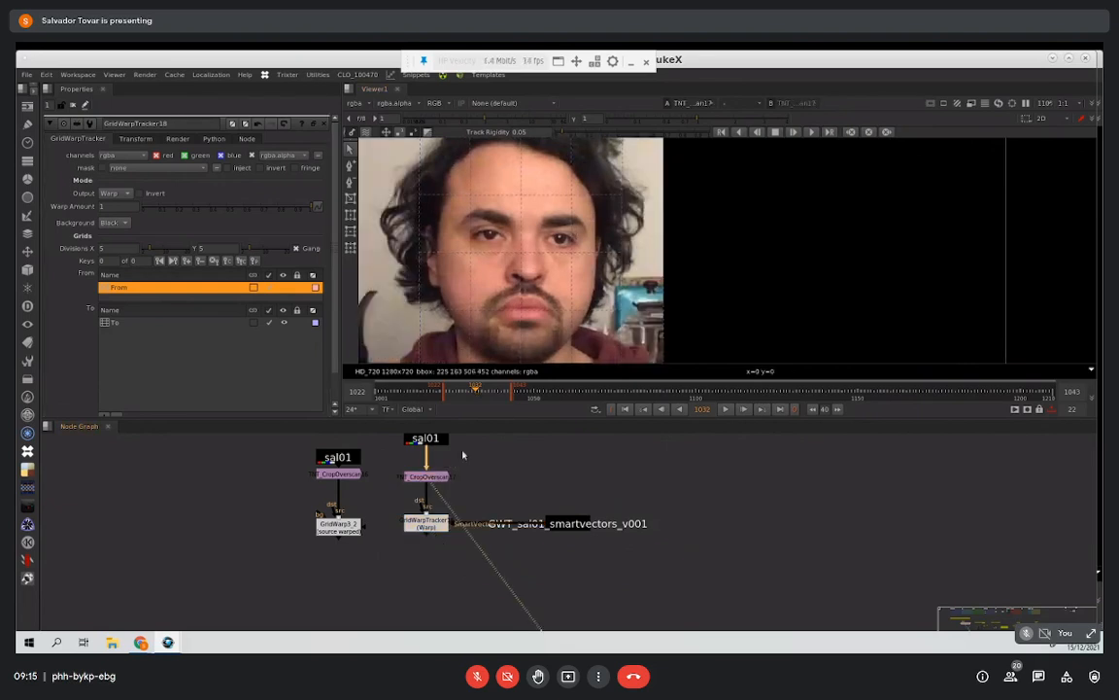
left_click(521, 199)
left_click_drag(521, 197, 471, 210)
left_click_drag(572, 197, 571, 218)
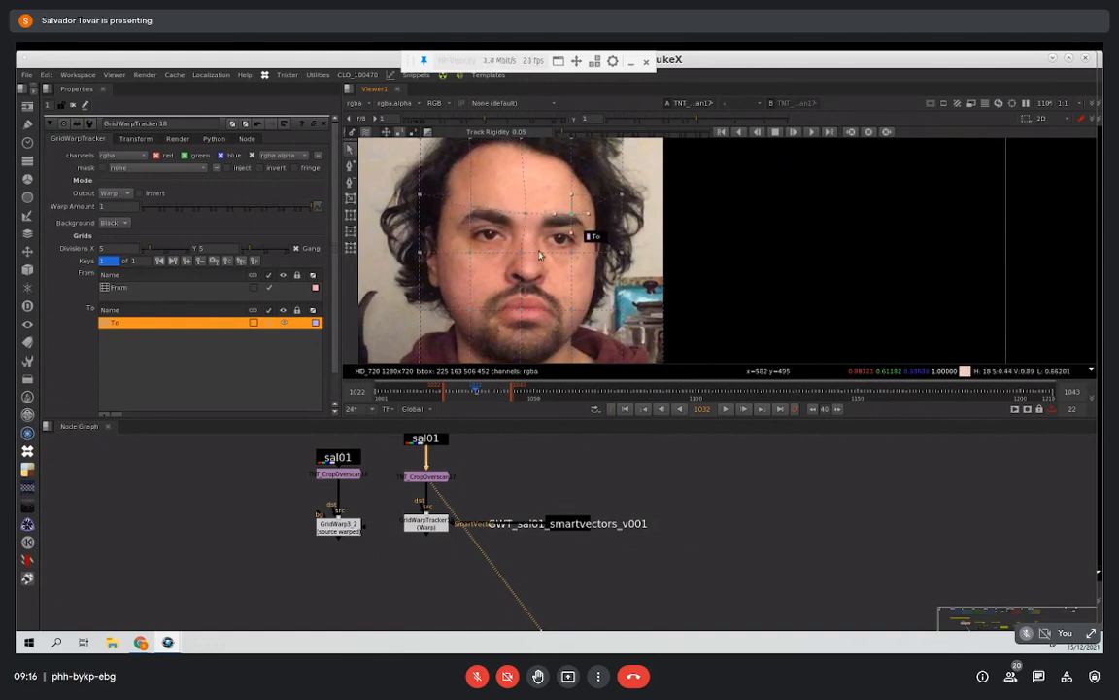
left_click_drag(521, 251, 530, 240)
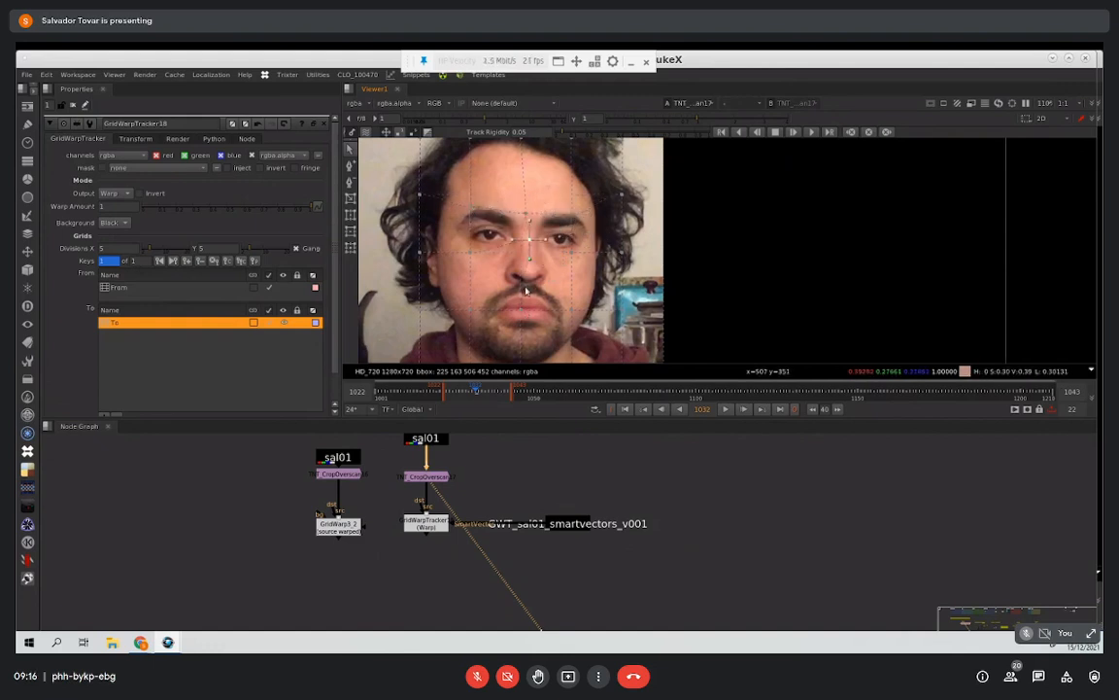
Step: Insert a horizontal grid line at the base of the nose and move an existing grid point onto the eyebrow
left_click(351, 167)
left_click(522, 285)
left_click(350, 149)
left_click_drag(479, 255, 476, 207)
Step: Insert more grid lines around the eyes and forehead to reach 9 by 8 divisions, fitting points to the eyebrow
left_click(351, 167)
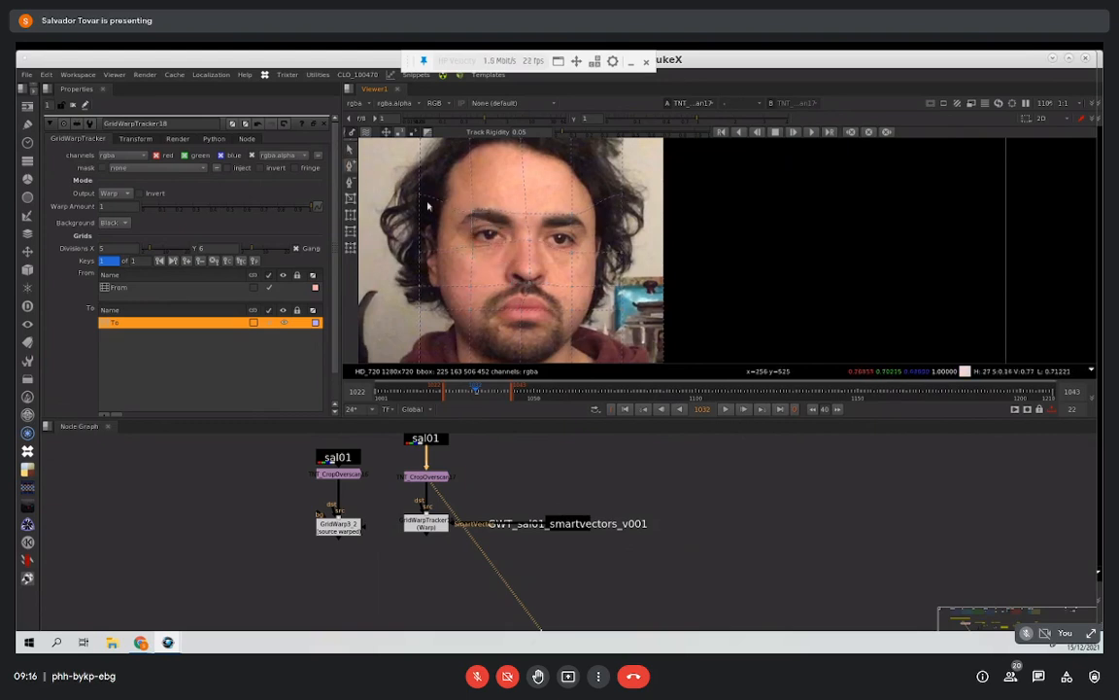
left_click(507, 243)
left_click(492, 250)
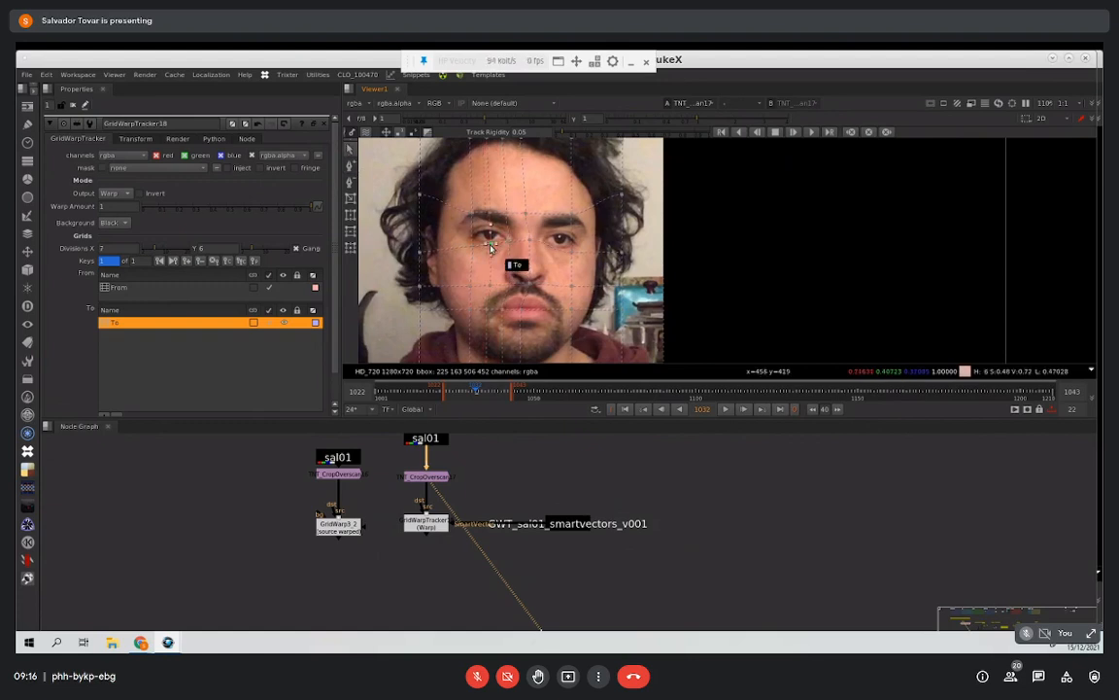
left_click(472, 216)
left_click_drag(505, 215, 512, 220)
left_click(349, 163)
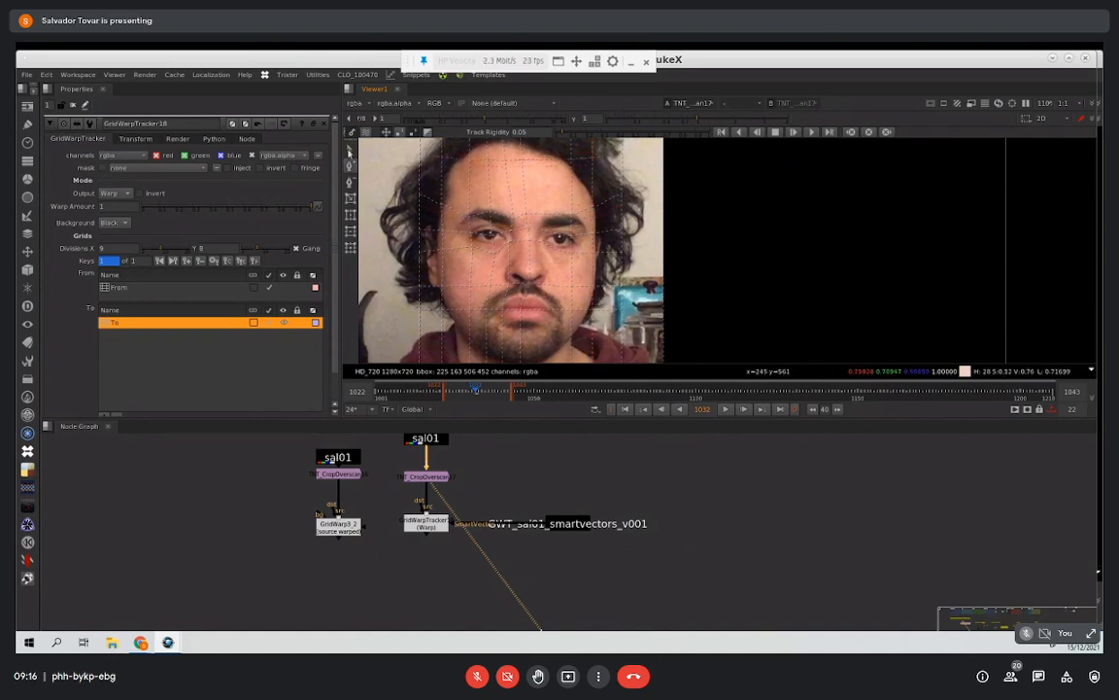
Step: Check and refine the To grid's points along the face outline, forehead and mouth
middle_click_drag(426, 363, 445, 303)
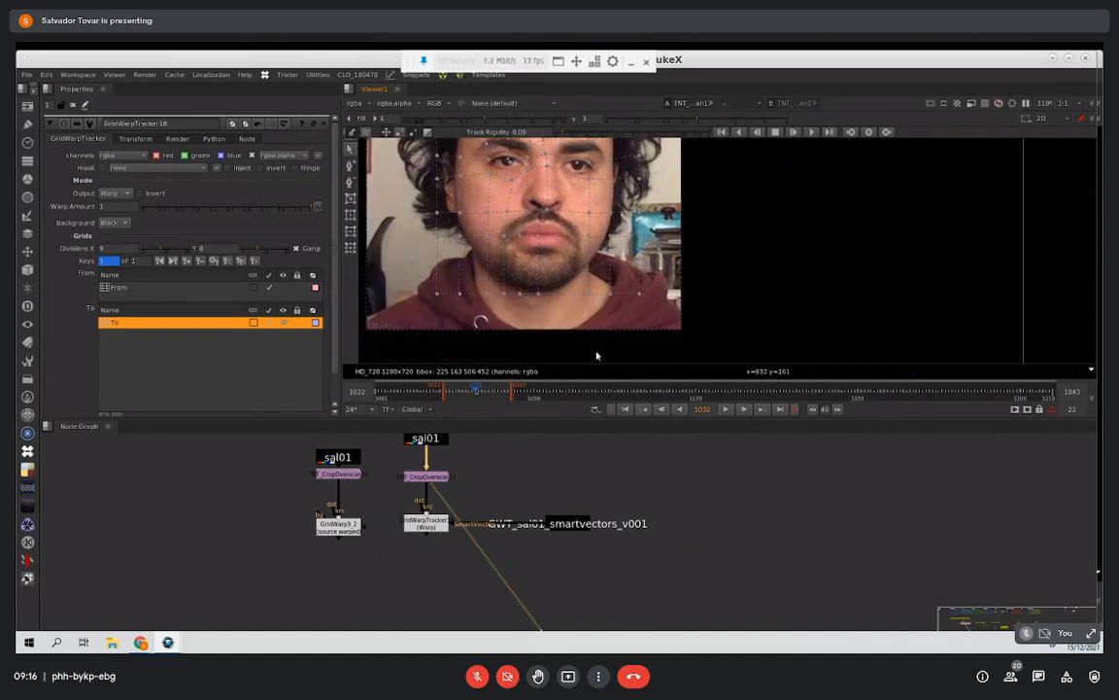
middle_click_drag(617, 290, 599, 311)
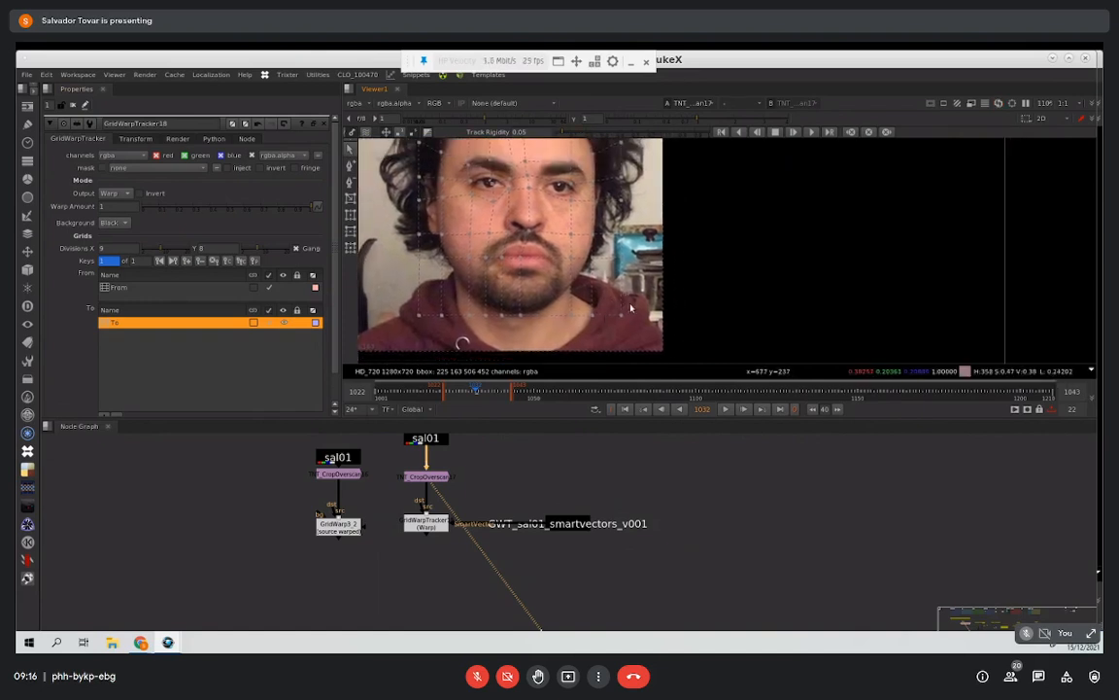
middle_click_drag(597, 268, 604, 350)
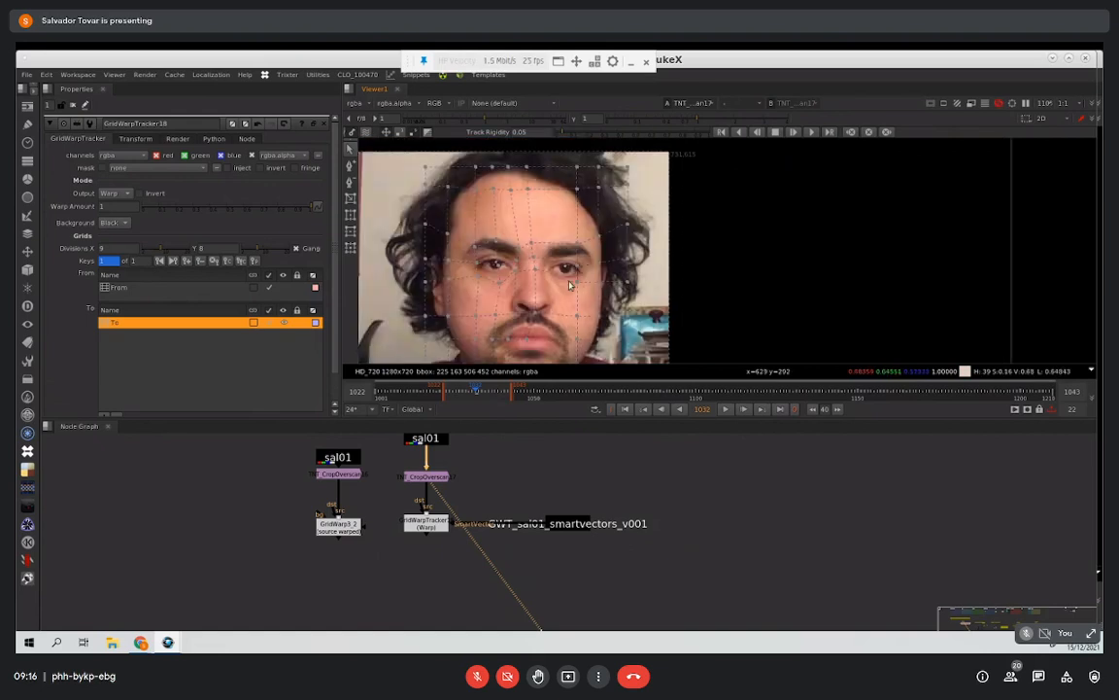
middle_click_drag(570, 285, 562, 283)
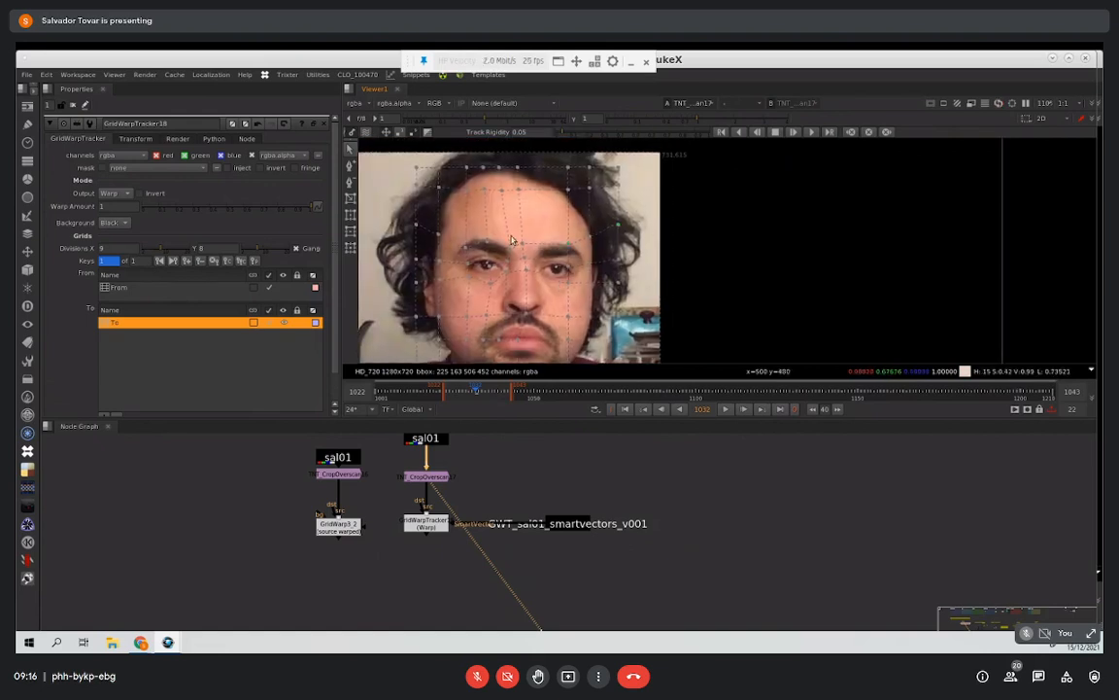
scroll(511, 241, "up", 3)
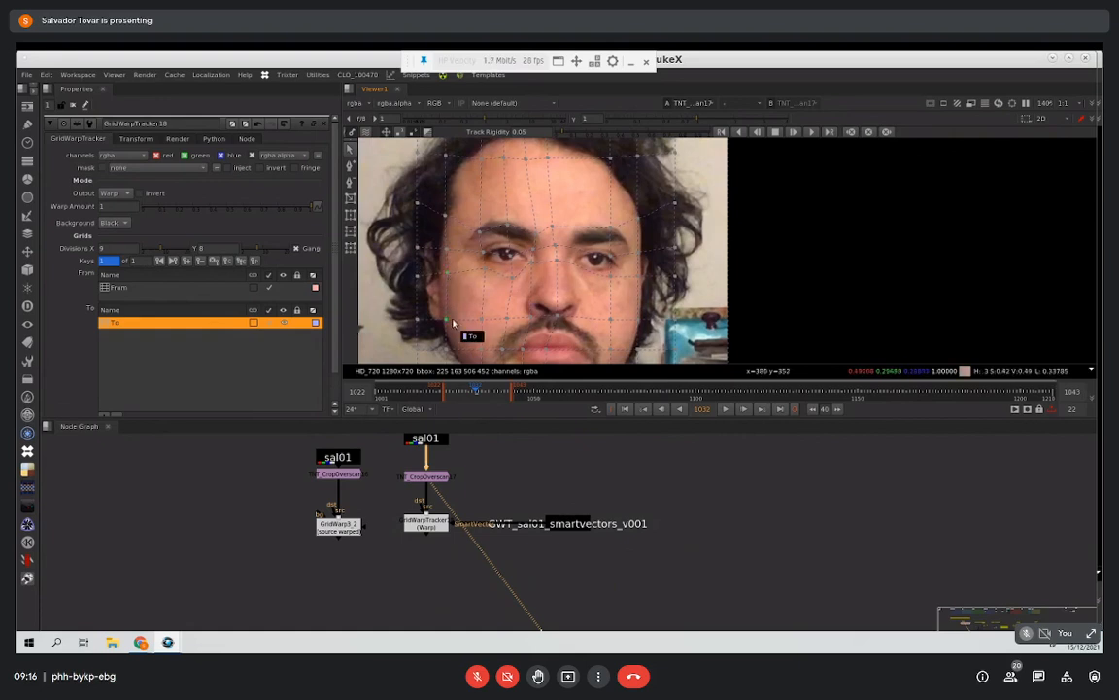
middle_click_drag(457, 328, 433, 289)
middle_click_drag(532, 265, 542, 274)
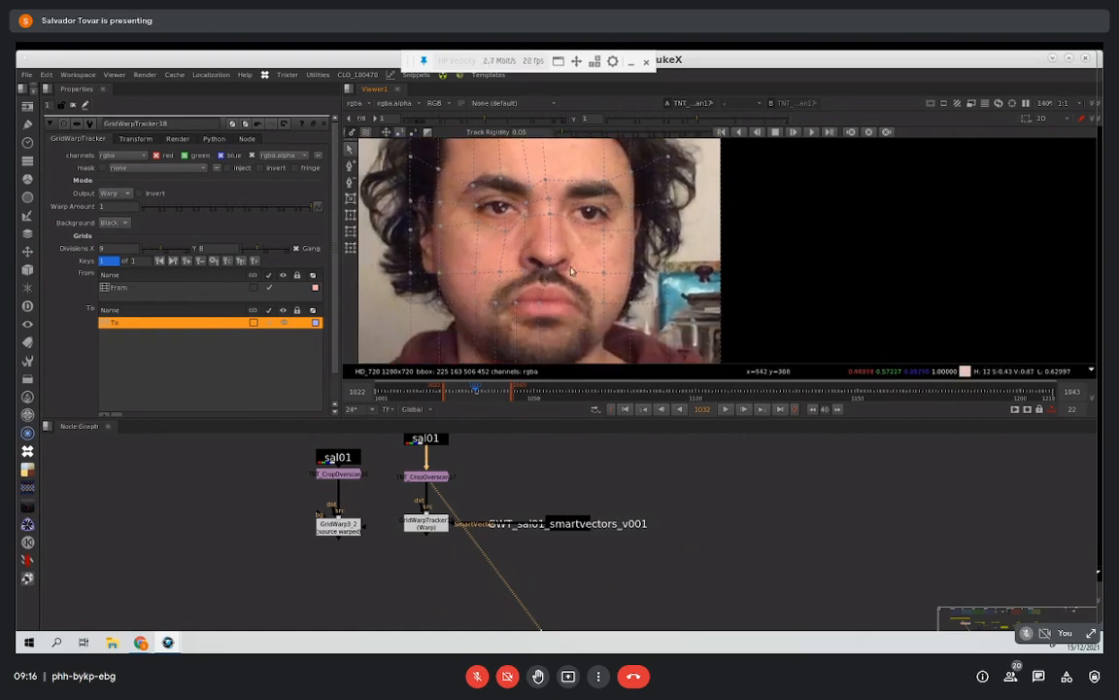
scroll(583, 255, "down", 2)
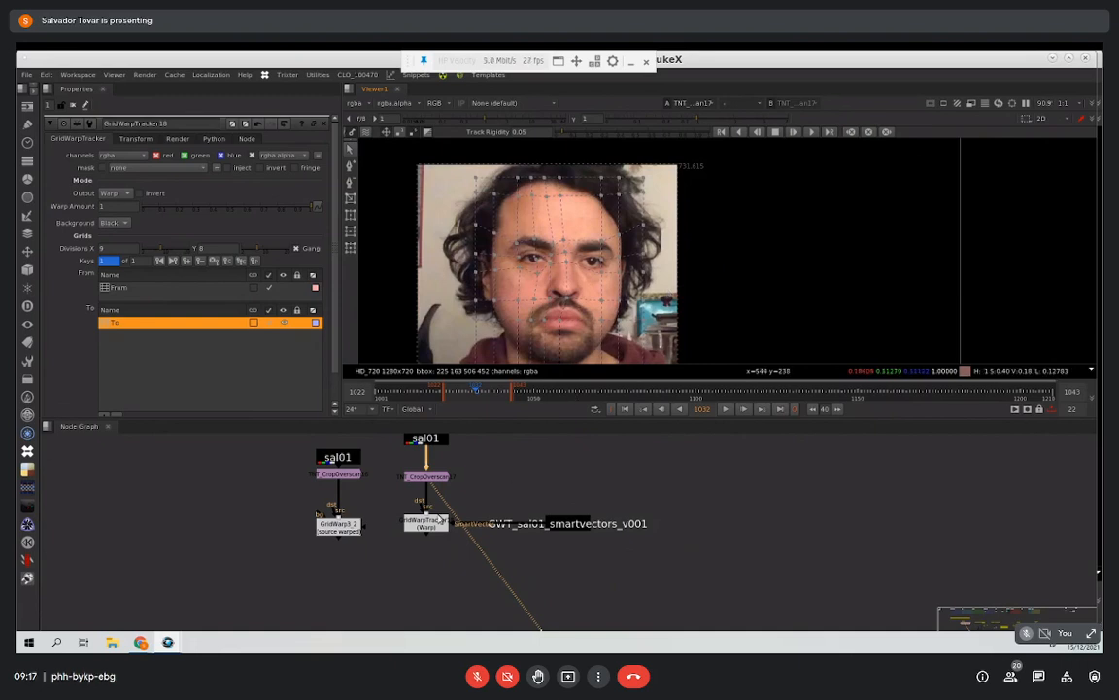
Step: View the GridWarpTracker's output against the crop node and set its background to Src
left_click(436, 531)
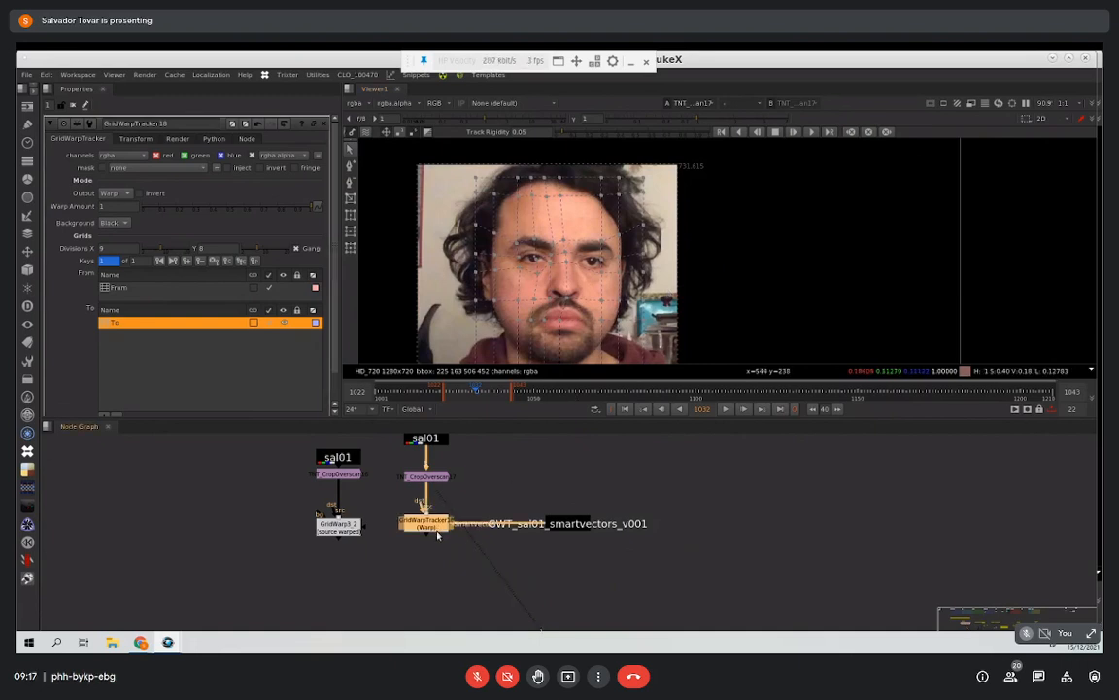
key("1")
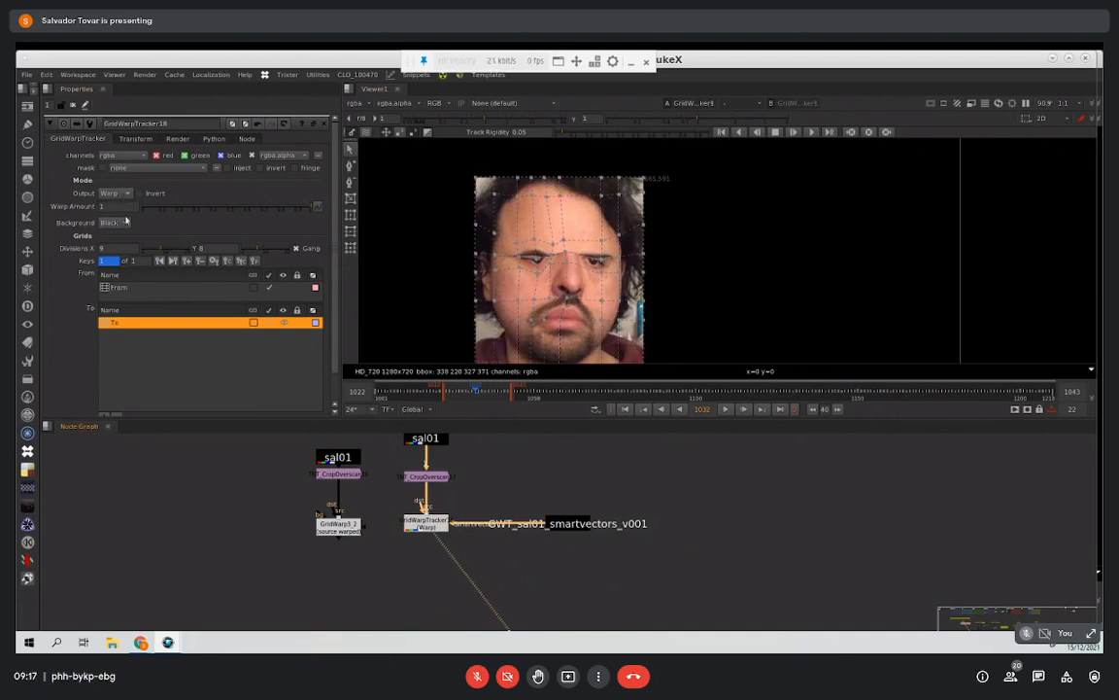
left_click(110, 225)
left_click(123, 226)
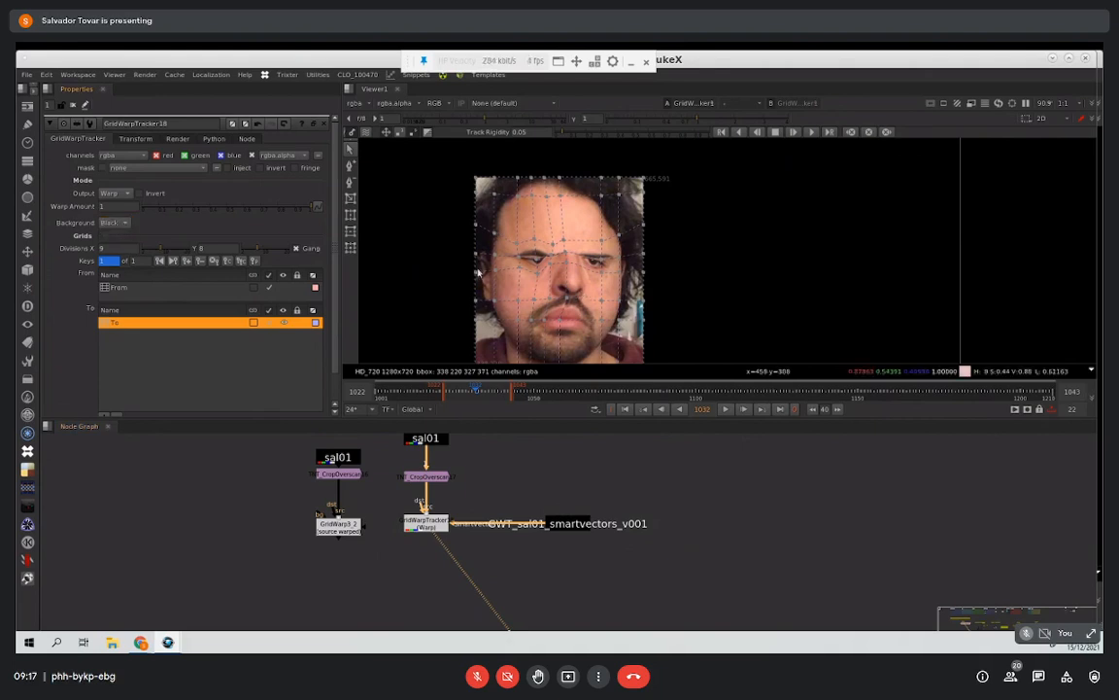
scroll(449, 280, "down", 2)
left_click(428, 475)
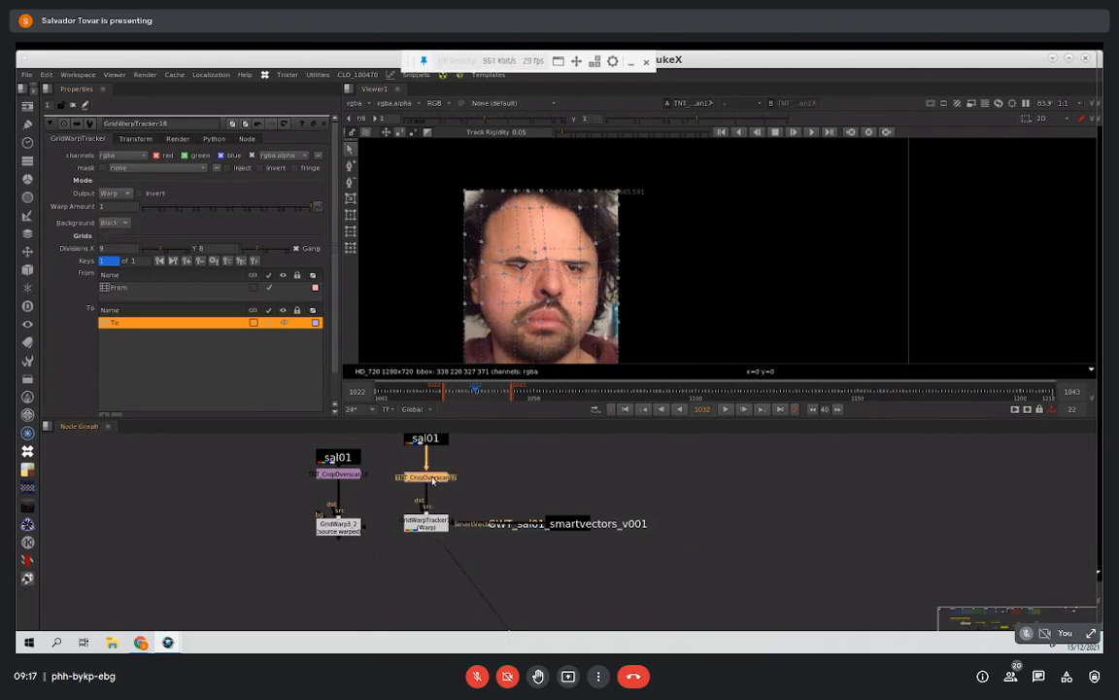
key("1")
left_click(112, 222)
left_click(117, 237)
left_click(426, 522)
key("1")
Step: View the crop node's output and adjust the grid points around the eye on the right of the face
left_click(428, 476)
key("1")
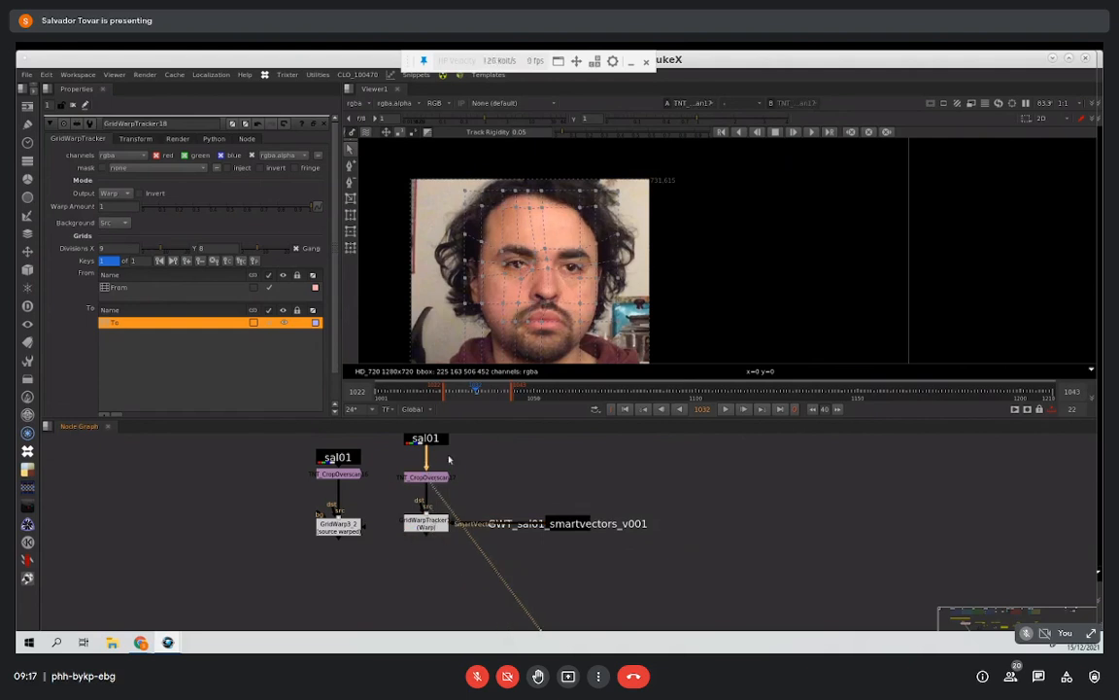
scroll(554, 253, "up", 5)
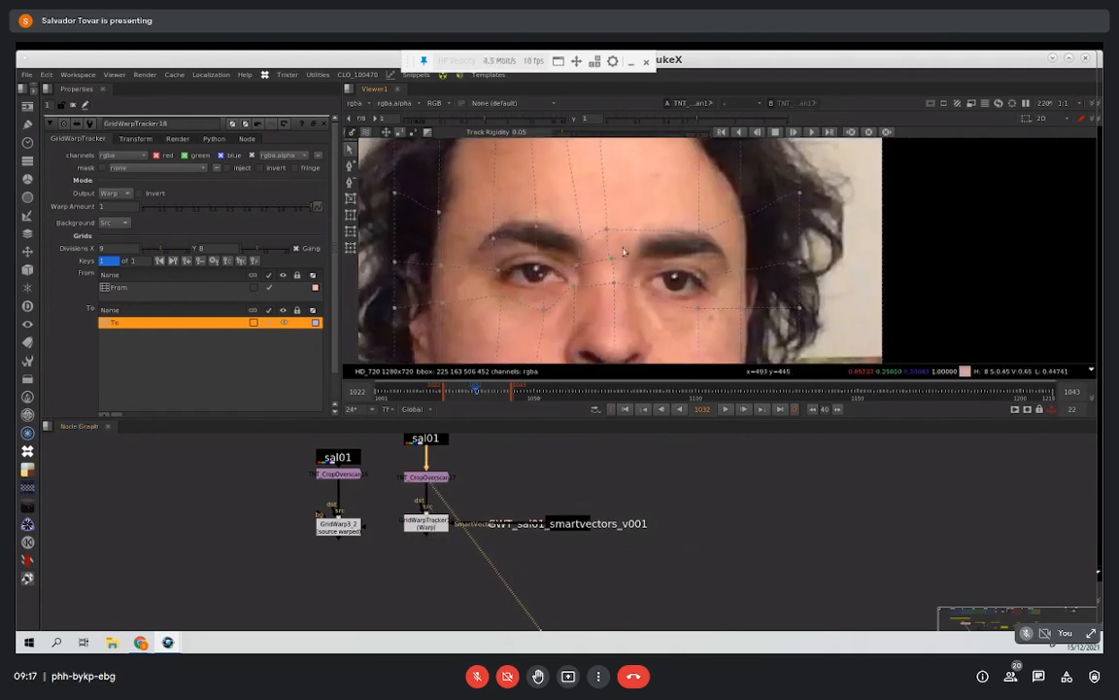
scroll(637, 251, "down", 1)
left_click(652, 243)
left_click(657, 286)
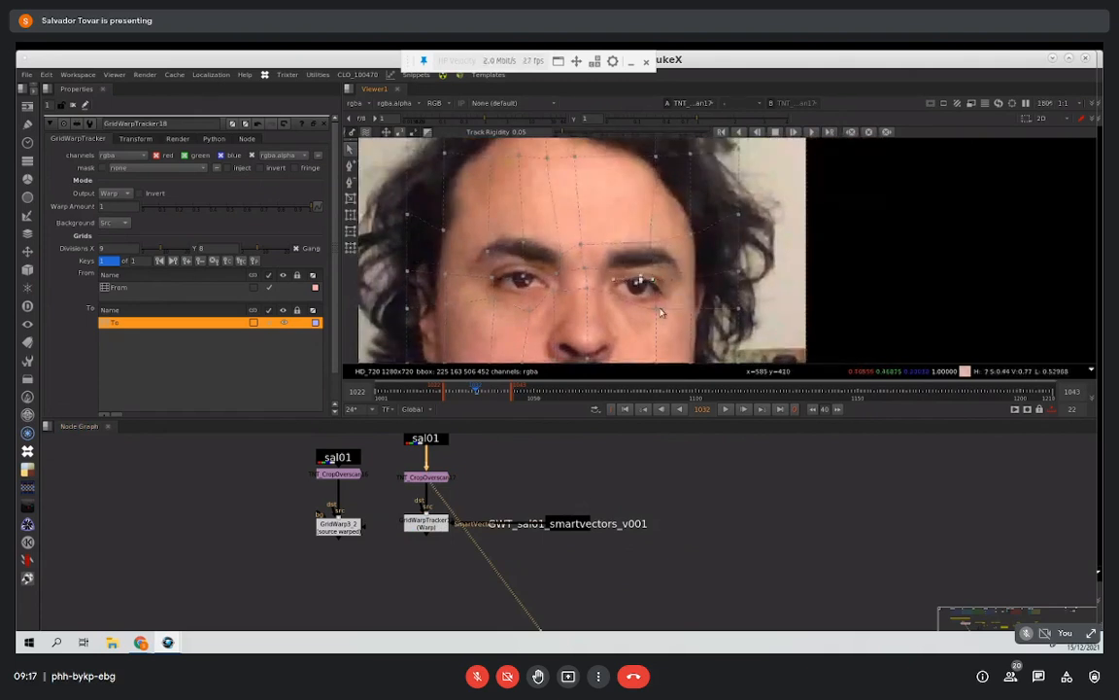
left_click(641, 306)
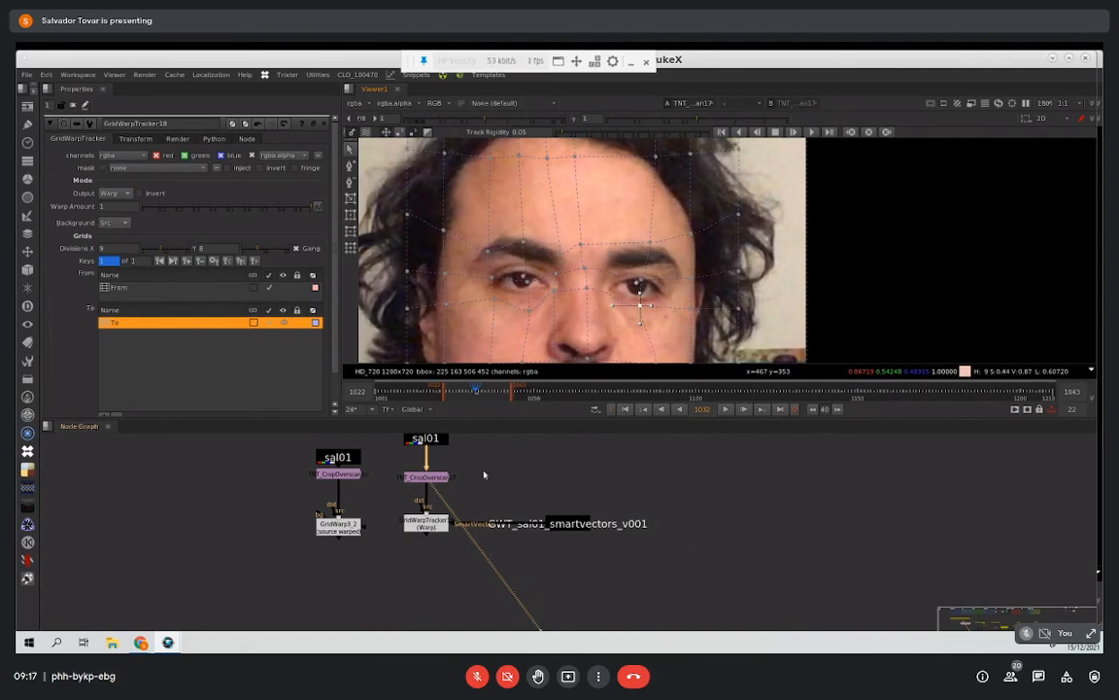
Step: Match the From and To grids on the GridWarpTracker's output by temporarily linking them, nudging the point beside the eye
left_click(437, 530)
key("1")
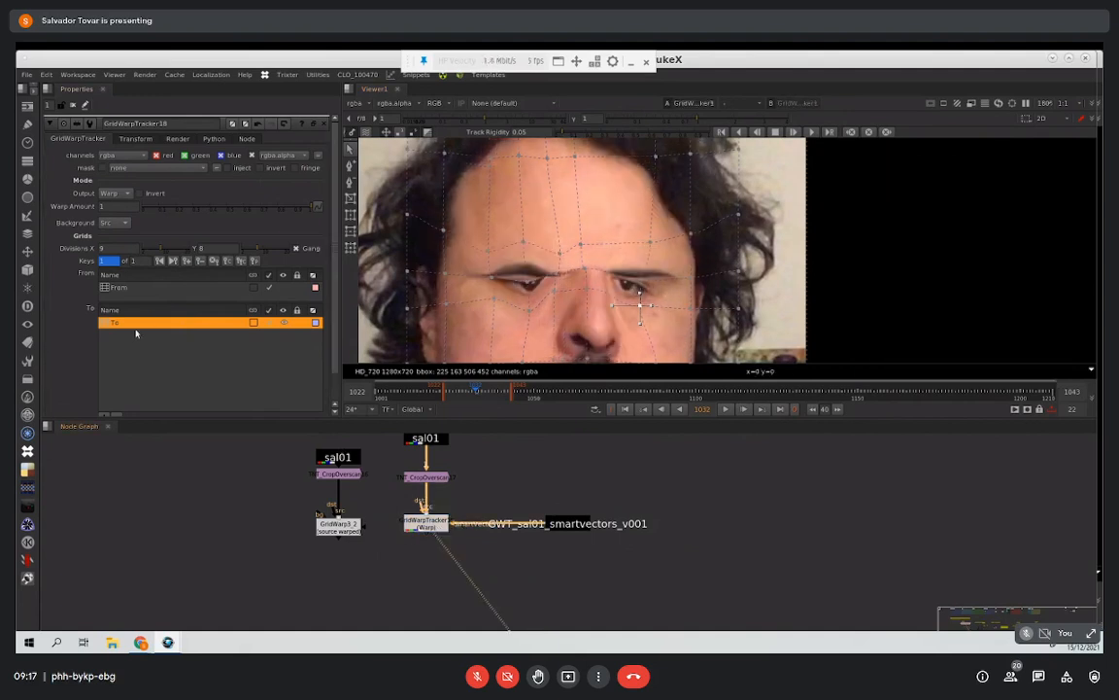
left_click(253, 322)
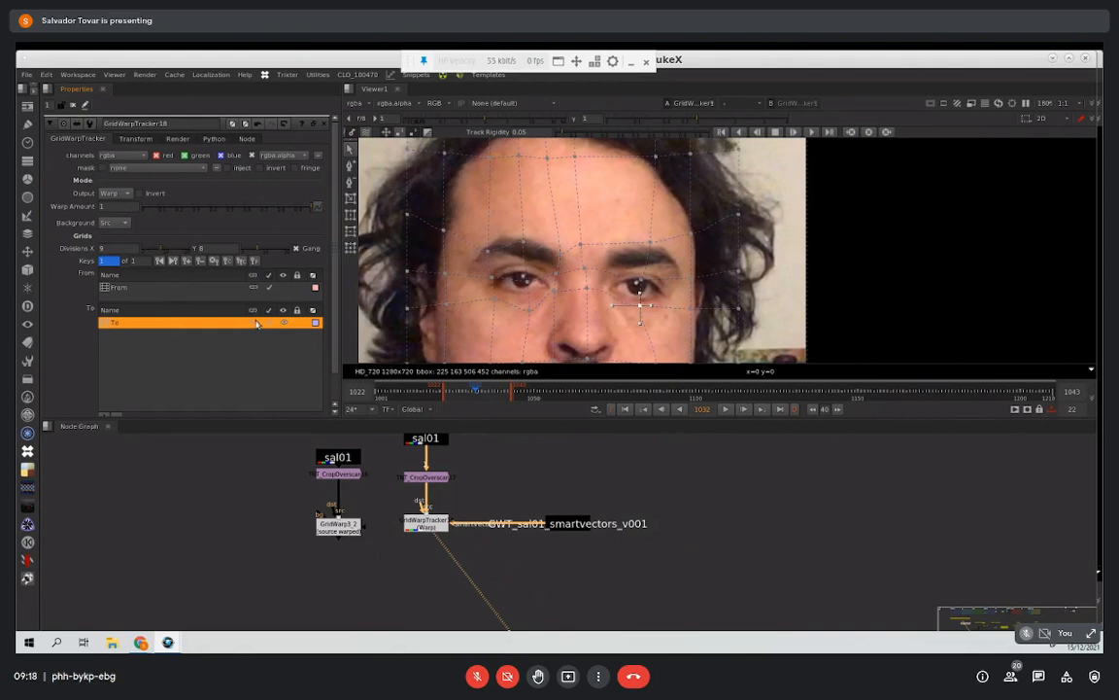
left_click_drag(492, 278, 492, 285)
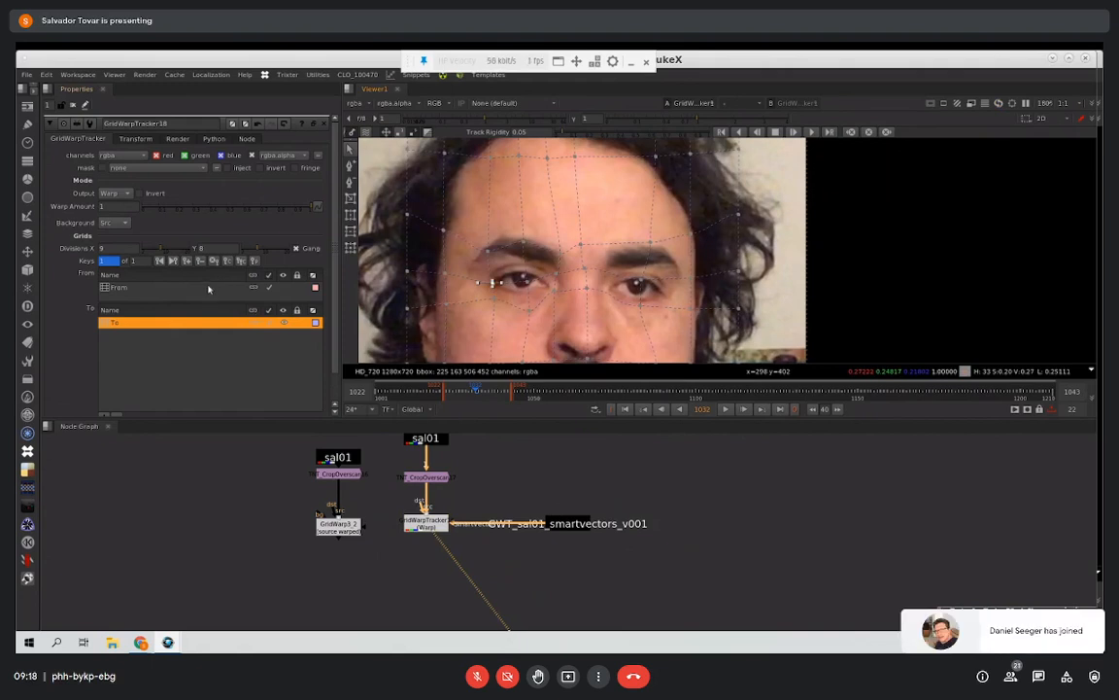
left_click(252, 325)
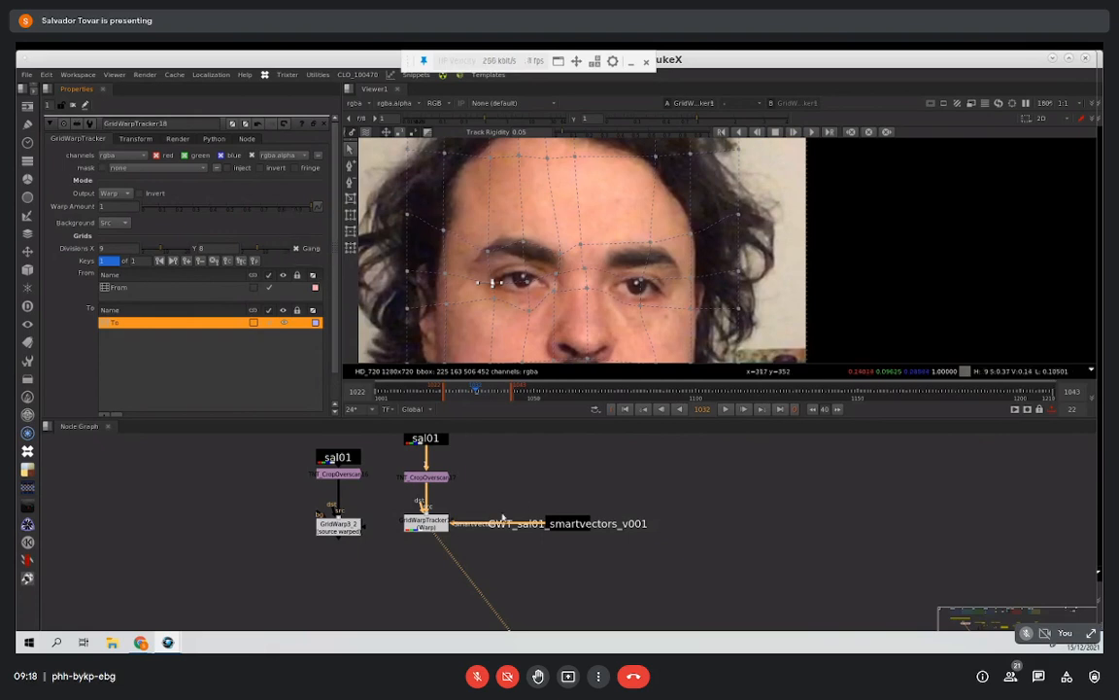
Step: Track the To grid forward from frame 1032 to about frame 1066 and return to frame 1032
middle_click_drag(538, 314, 502, 346)
middle_click_drag(498, 258, 492, 230)
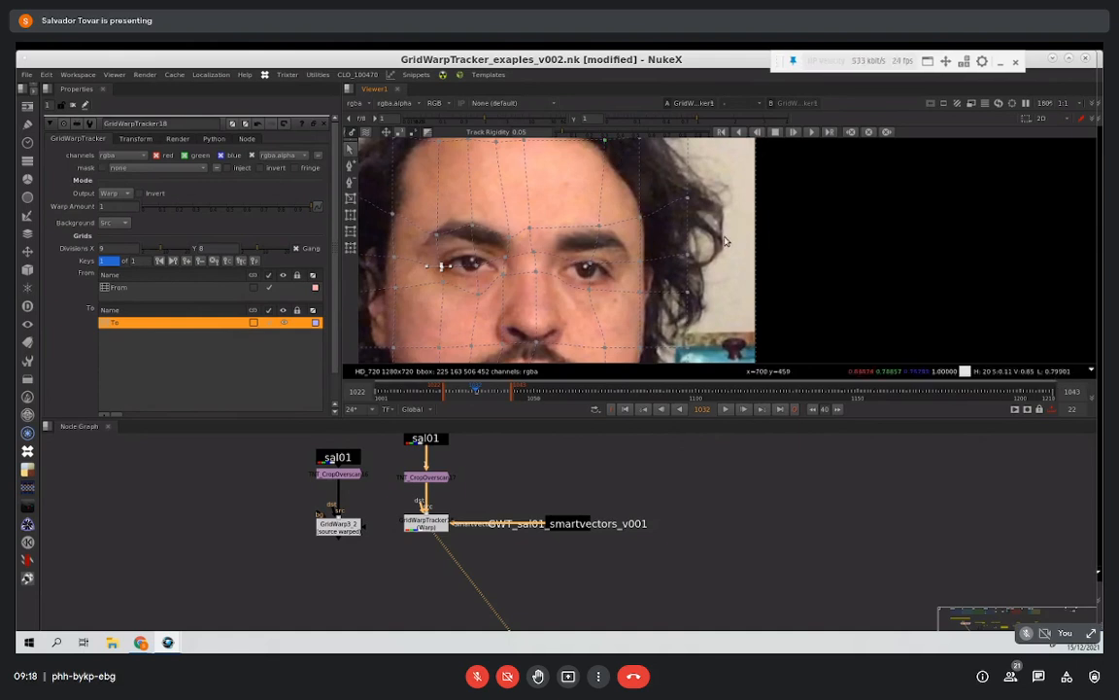
left_click(812, 134)
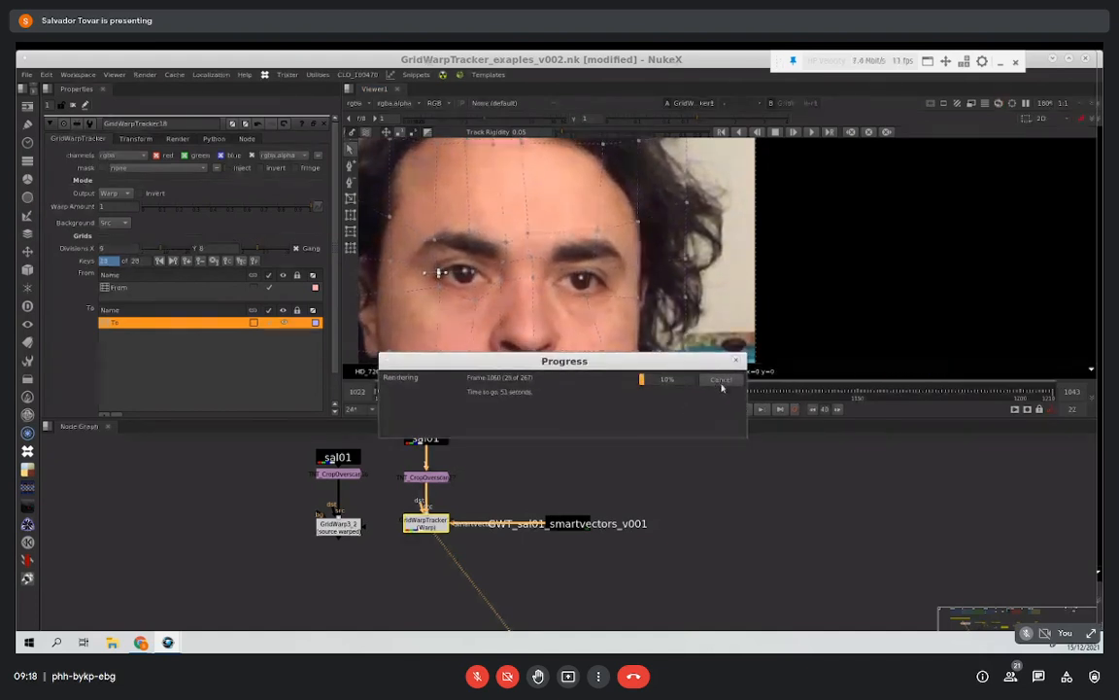
left_click(724, 381)
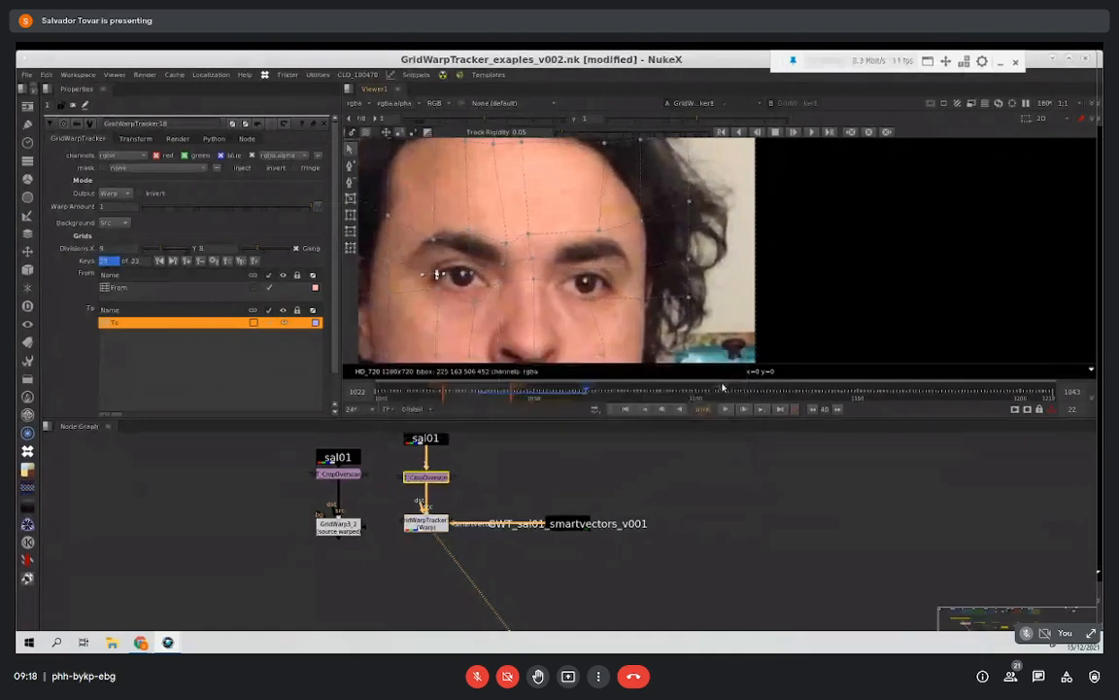
left_click(477, 396)
key("Right")
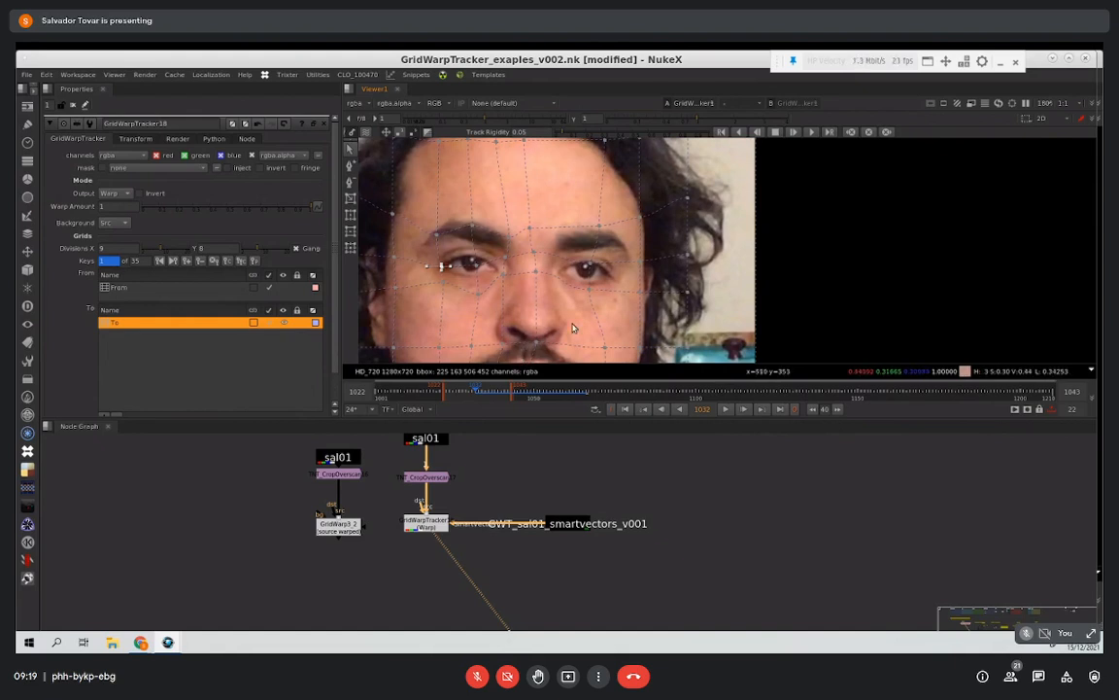
Step: Track the To grid backward from frame 1032, stop at about frame 1014 and select the GridWarpTracker node
left_click(741, 131)
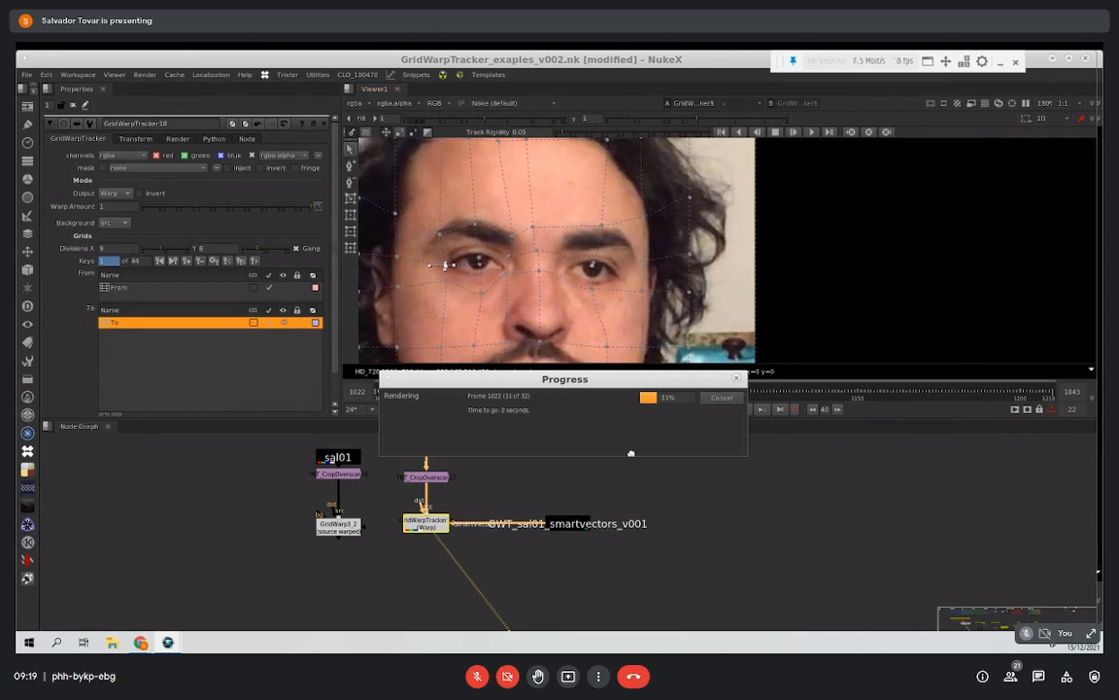
left_click_drag(631, 454, 630, 475)
left_click(688, 496)
left_click(430, 522)
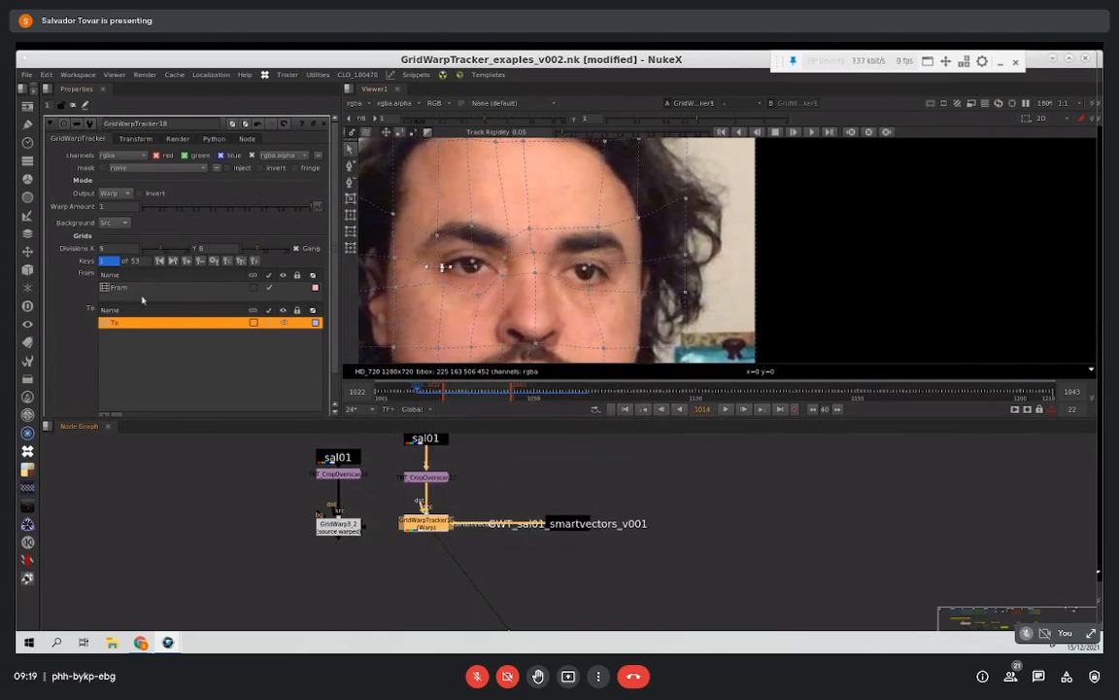
Step: Go to frame 1031, compare the From and To grids and toggle the From grid's link to the tracked To grid
left_click(453, 391)
left_click_drag(453, 391, 469, 394)
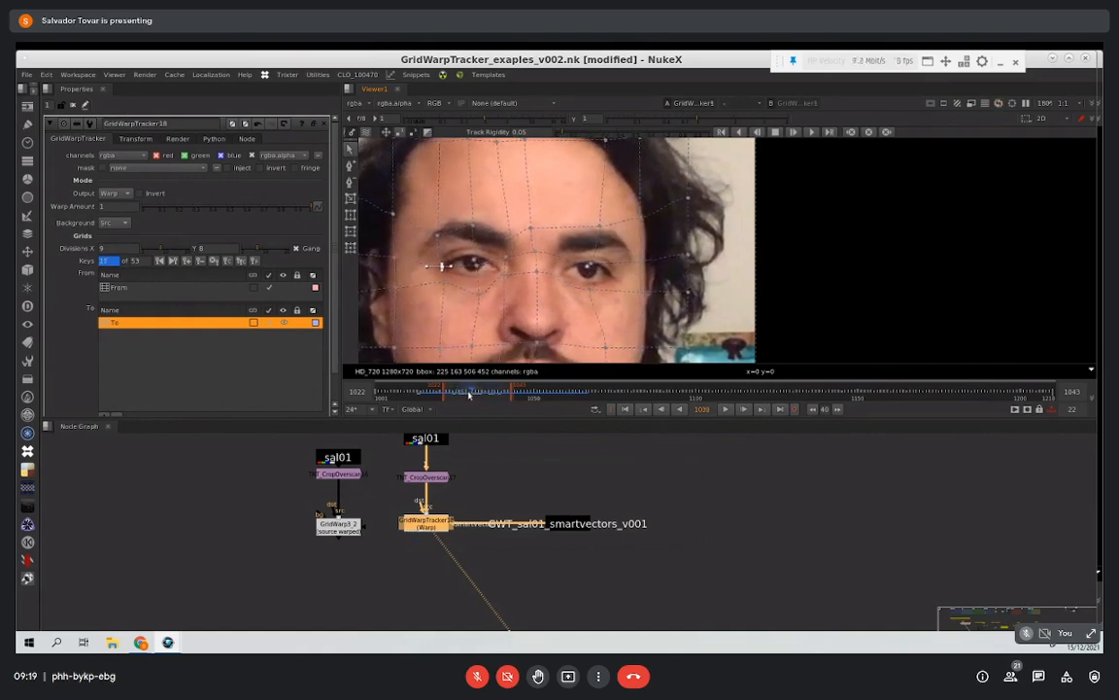
left_click(156, 288)
left_click(148, 324)
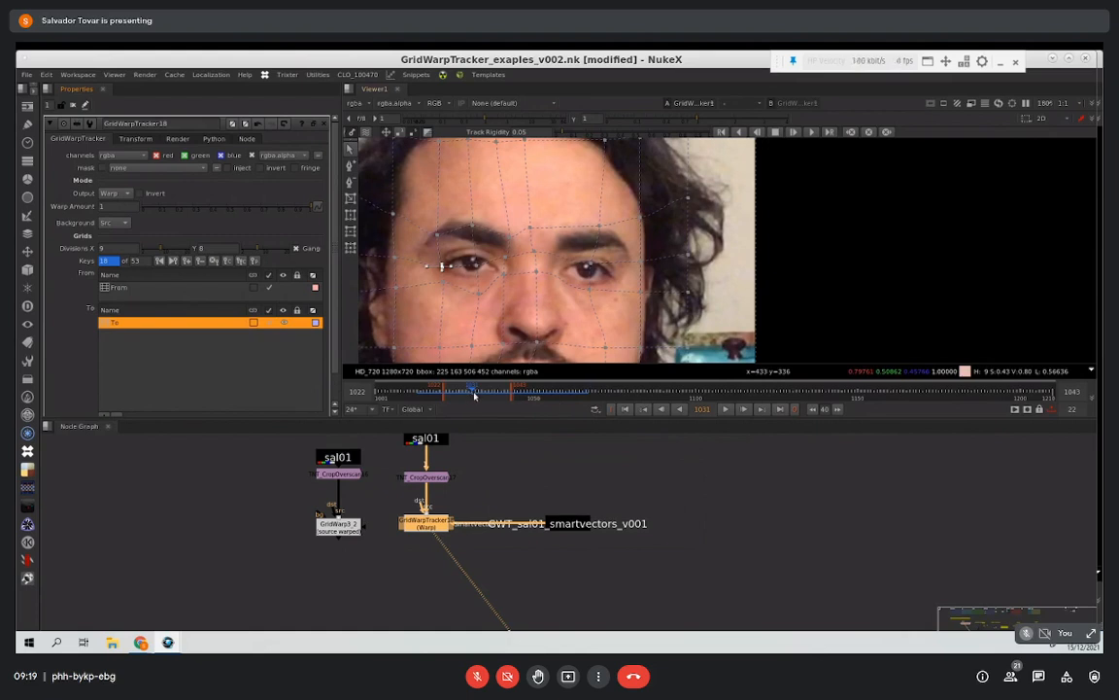
left_click(253, 289)
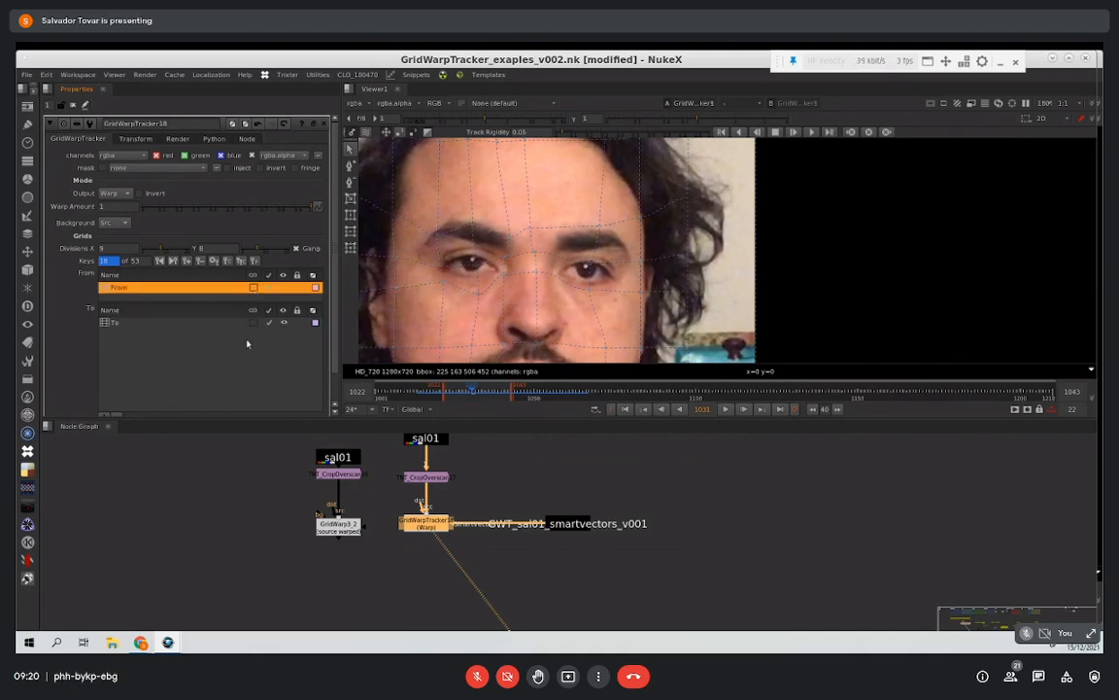
Step: Delete all of the To grid's keys and play the sequence to compare the untracked grid with the face
left_click(190, 323)
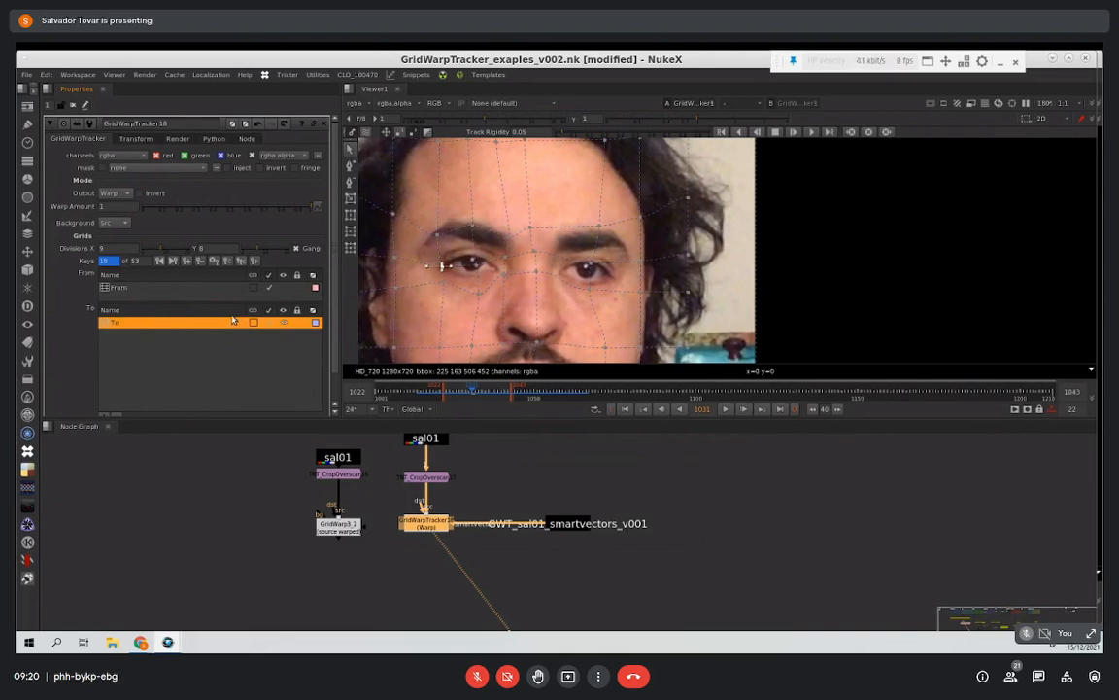
left_click(214, 262)
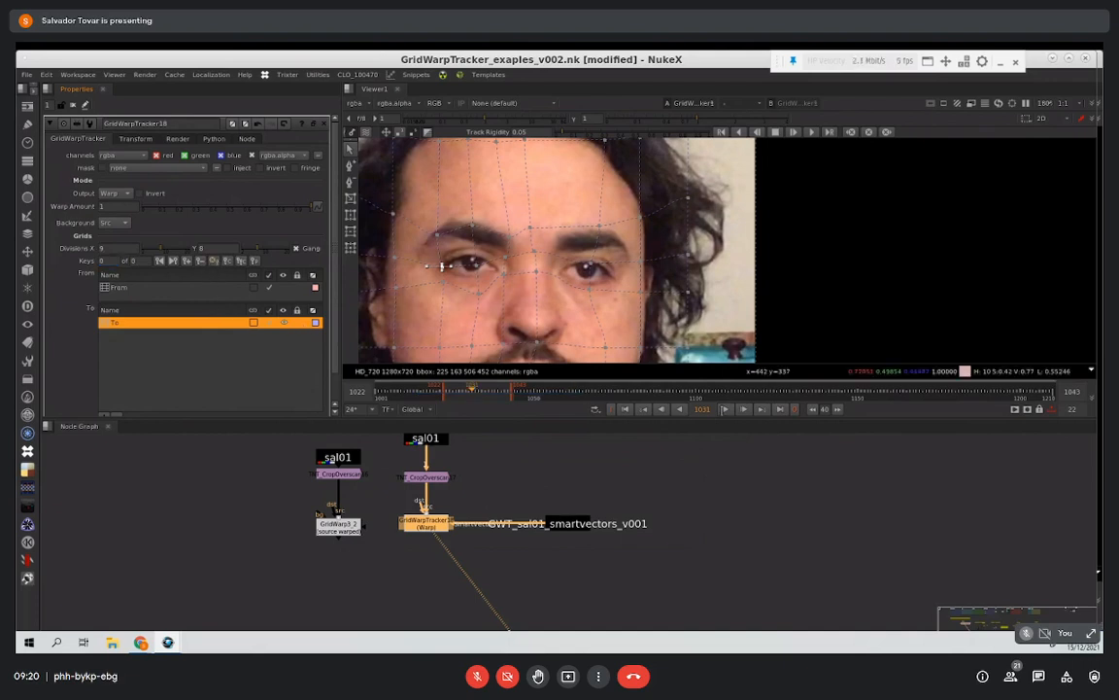
left_click(726, 410)
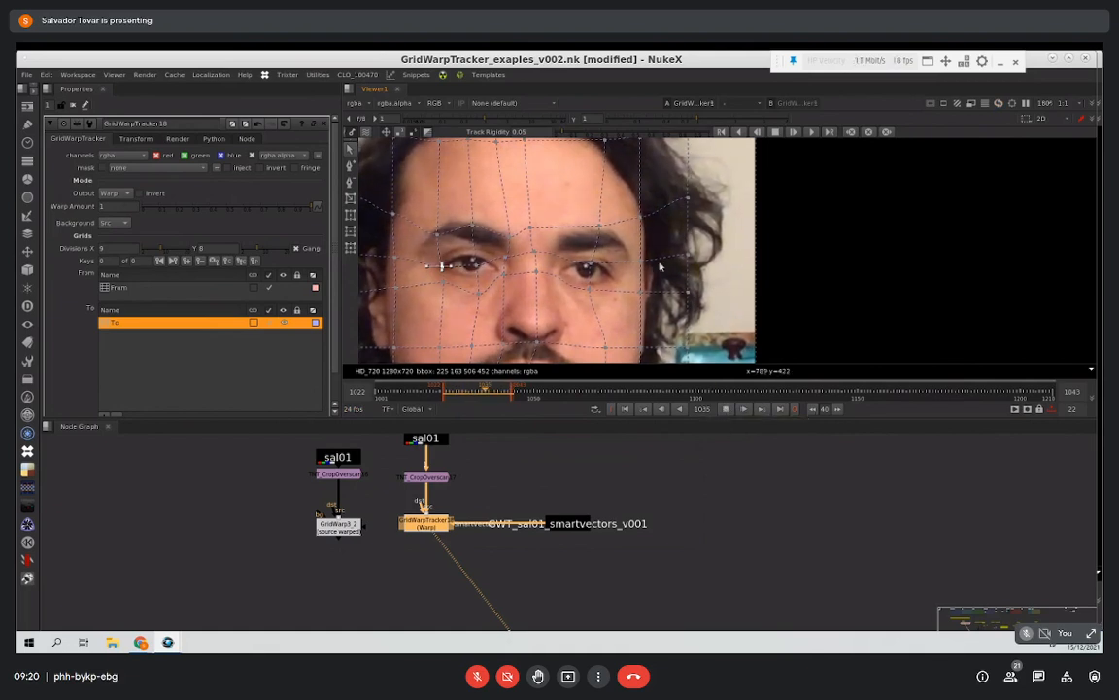
scroll(706, 267, "down", 3)
middle_click_drag(822, 299, 699, 276)
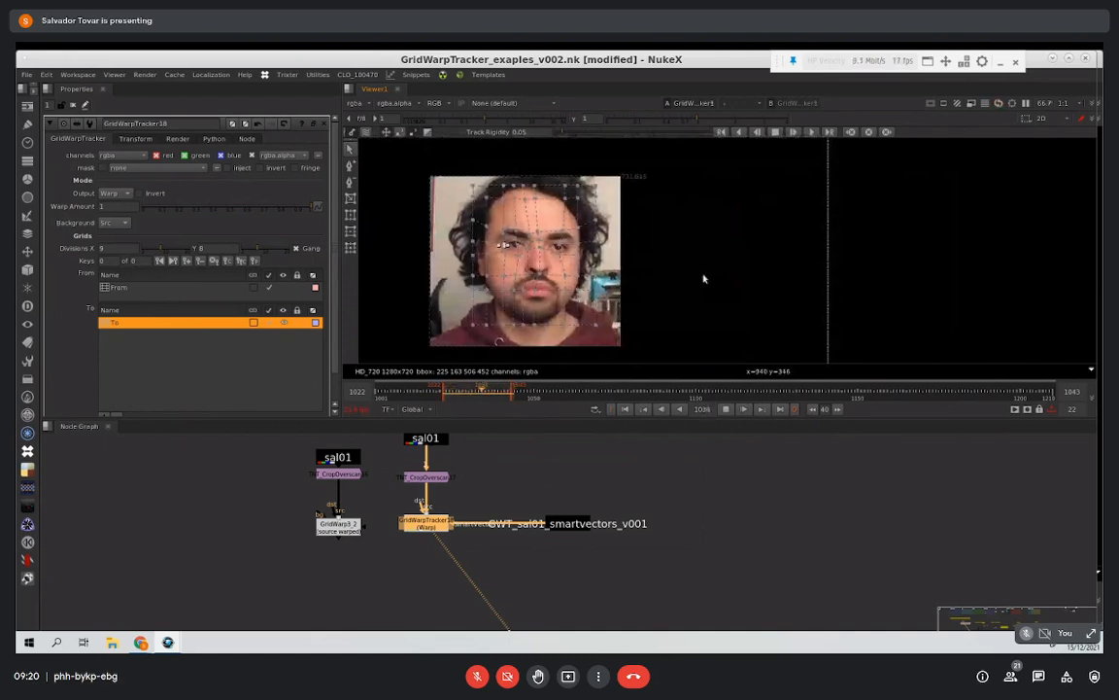
scroll(700, 281, "up", 1)
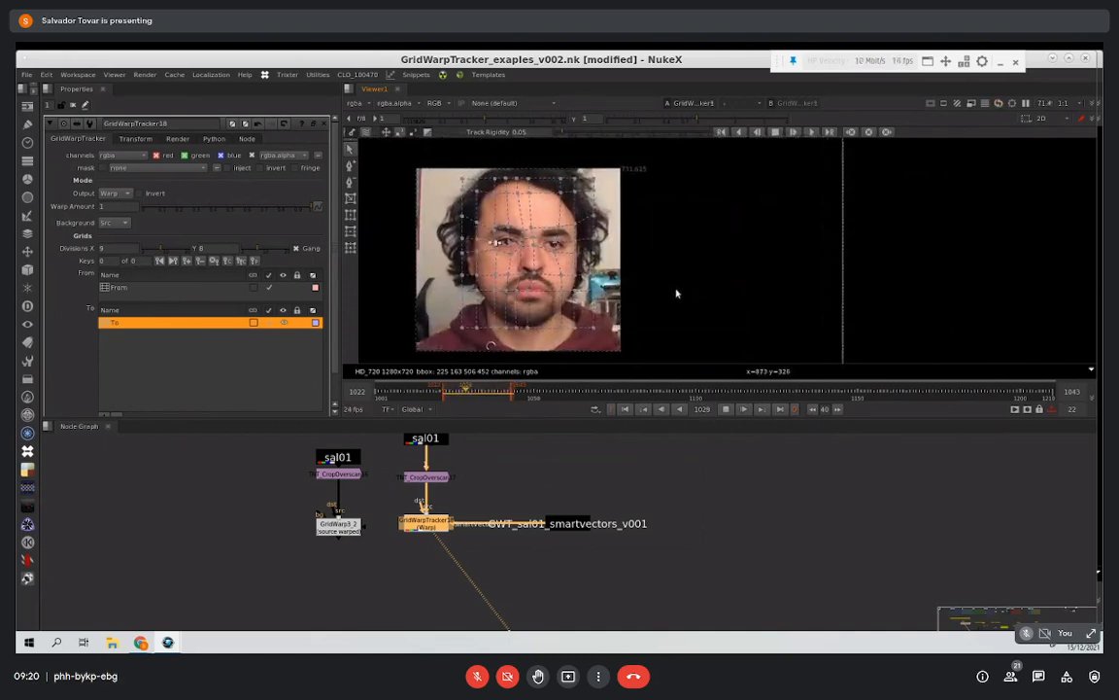
left_click(727, 412)
left_click(698, 326)
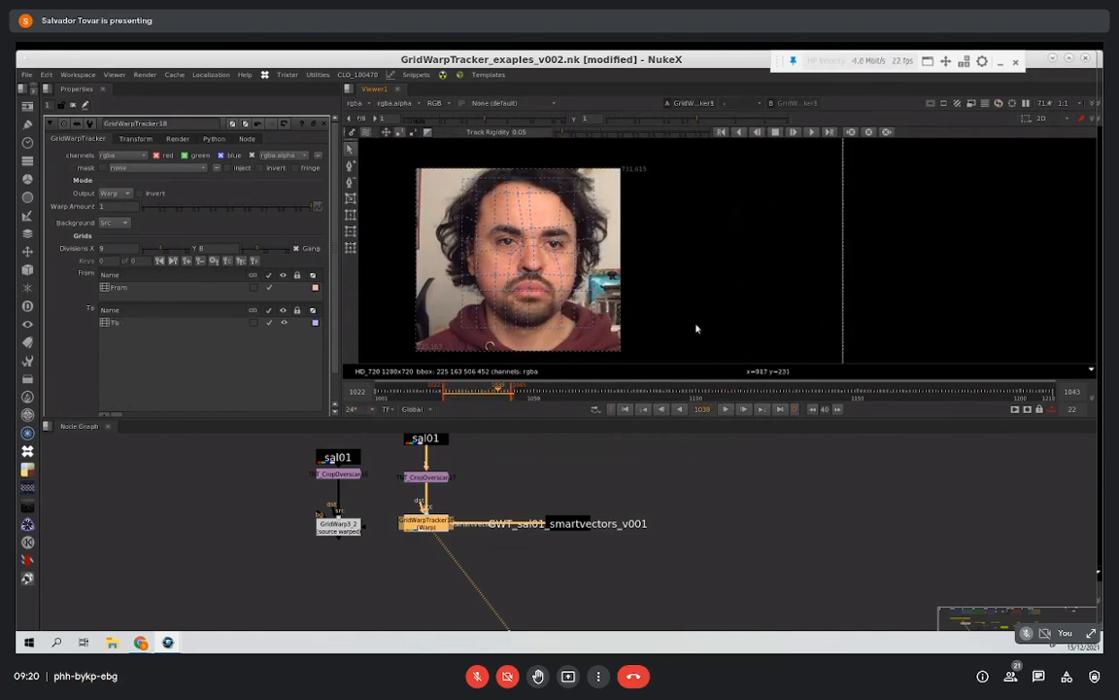
Step: Restore the To grid's tracking keys and go to frame 1030
left_click(146, 323)
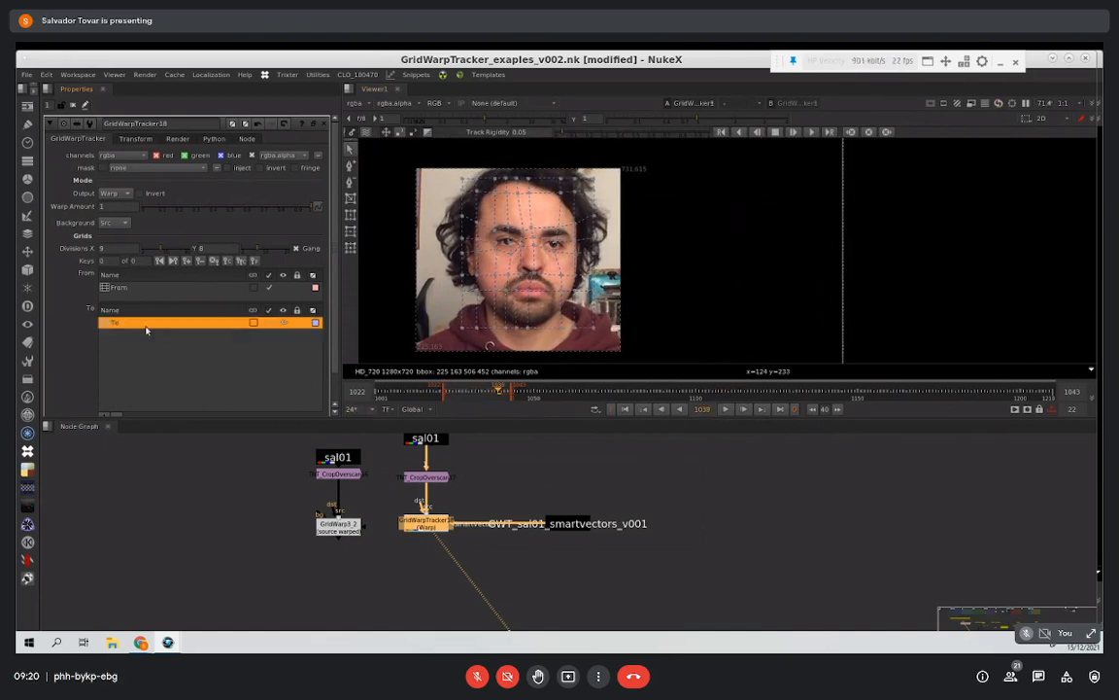
left_click(464, 393)
mouse_move(464, 395)
left_mouse_down()
mouse_move(506, 393)
mouse_move(469, 394)
left_mouse_up()
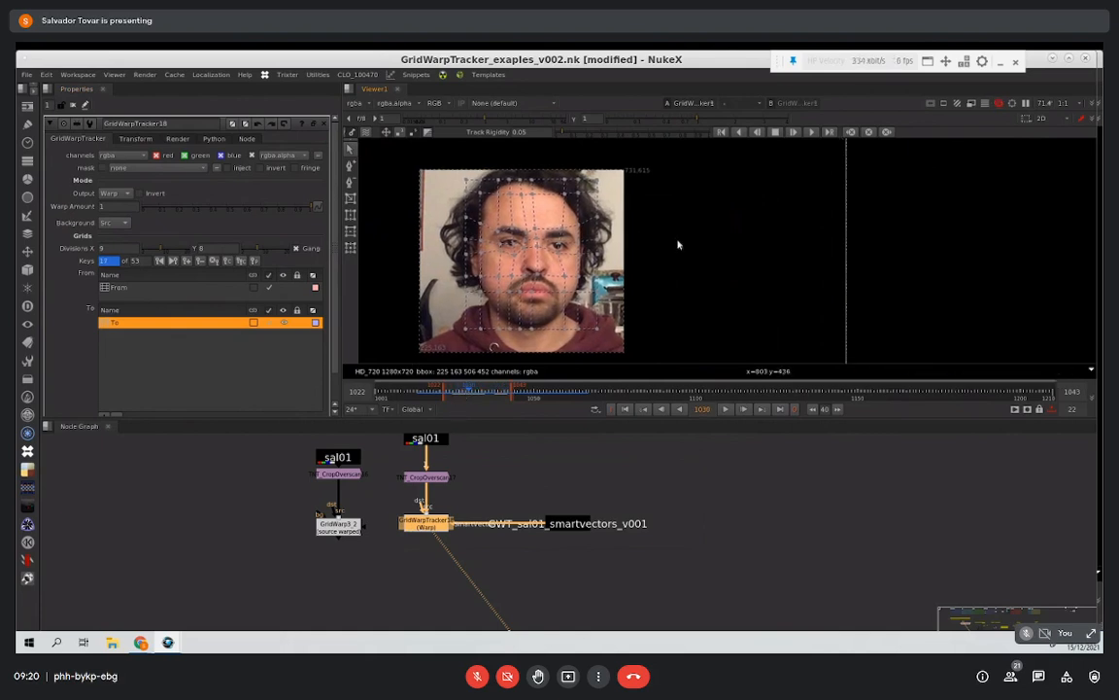
scroll(642, 247, "up", 2)
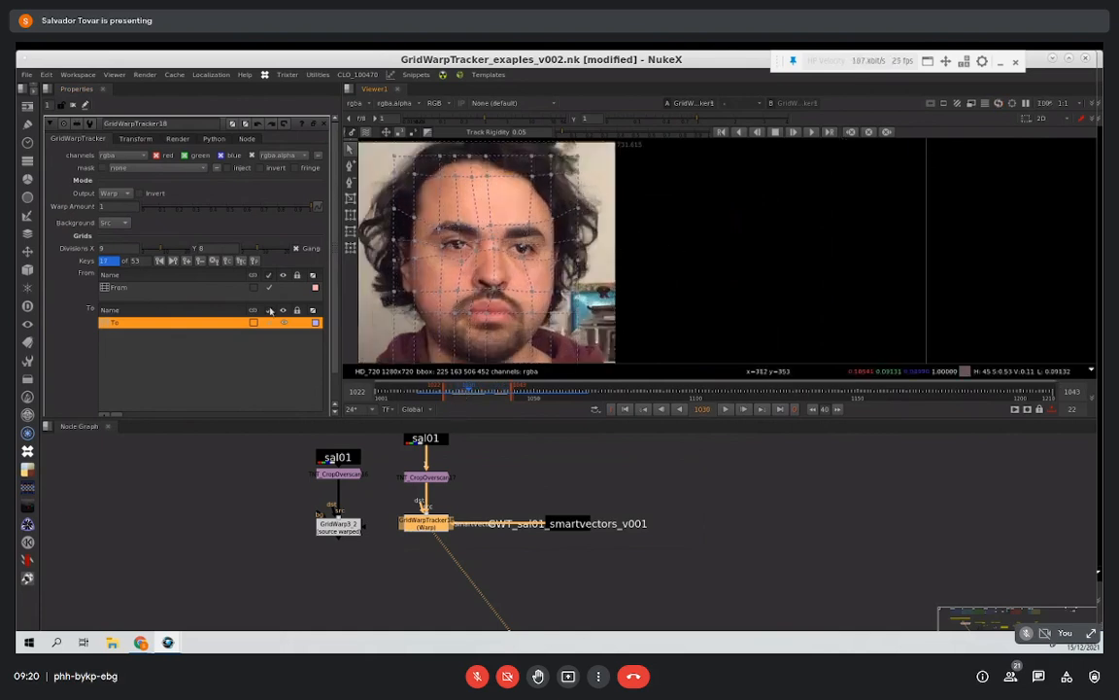
Step: Add an adjustment grid beneath the tracked To grid
left_click(143, 377)
left_click_drag(333, 361, 333, 386)
left_click(104, 392)
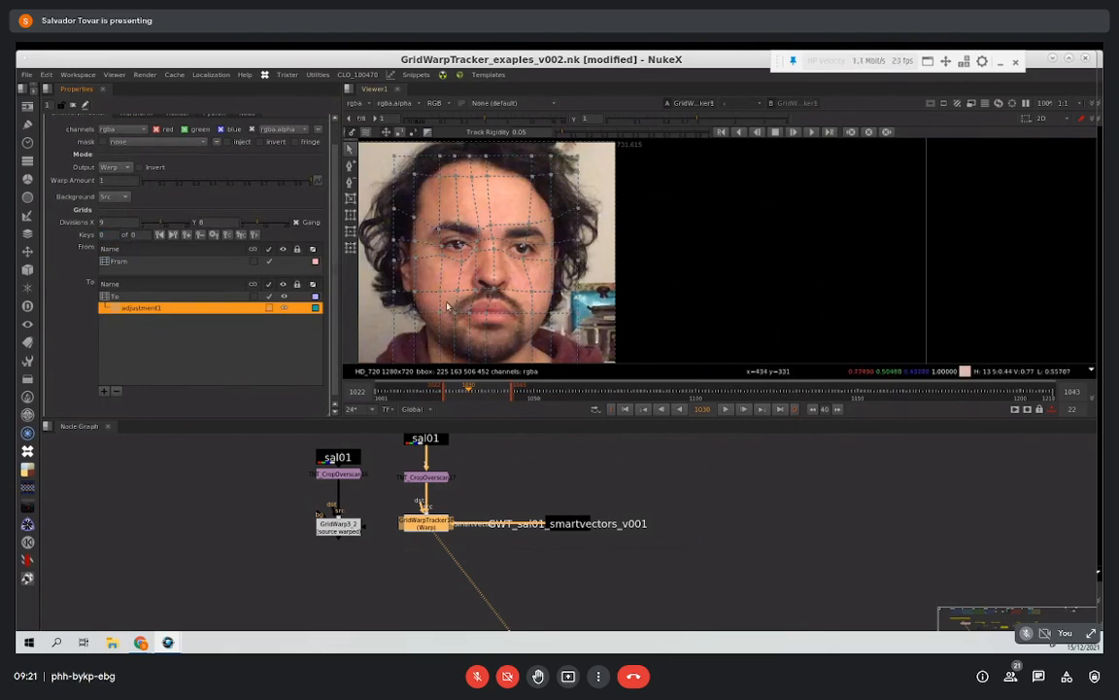
Step: Go to frame 1036 and reshape the adjustment grid's points around the eye to enlarge it
left_click(508, 392)
mouse_move(508, 391)
left_mouse_down()
mouse_move(463, 393)
mouse_move(506, 392)
mouse_move(471, 393)
mouse_move(489, 392)
left_mouse_up()
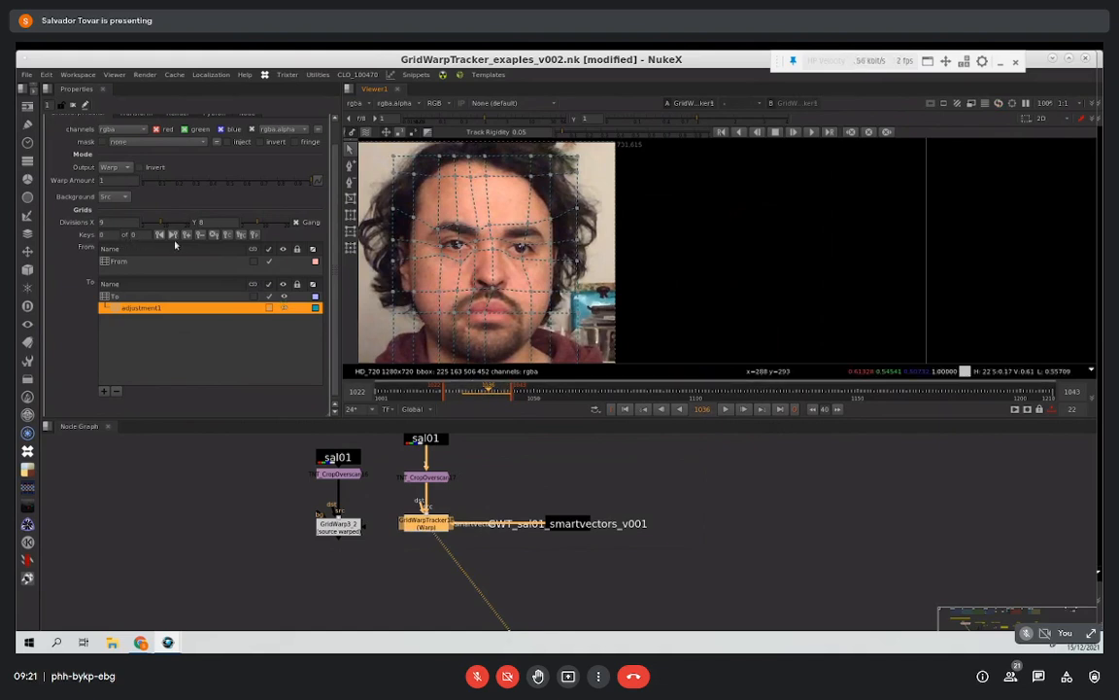
left_click(458, 223)
left_click_drag(458, 223, 456, 249)
scroll(457, 241, "up", 3)
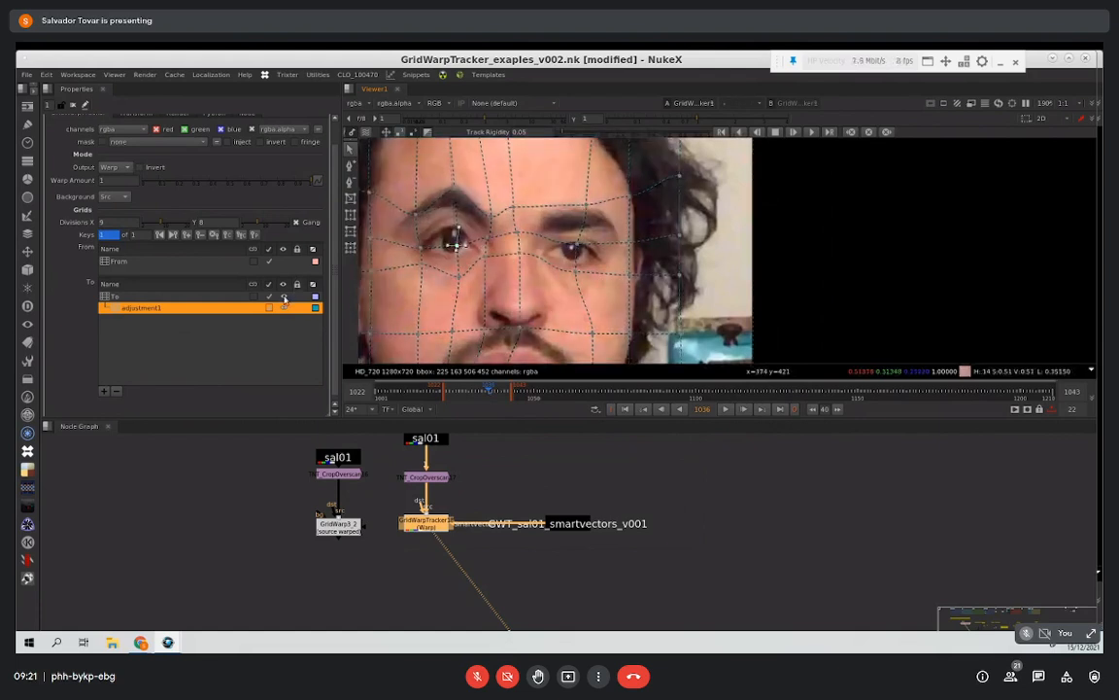
Step: Hide the To grid and refine the adjustment grid's points beside the eye and at the eyebrow
left_click(284, 299)
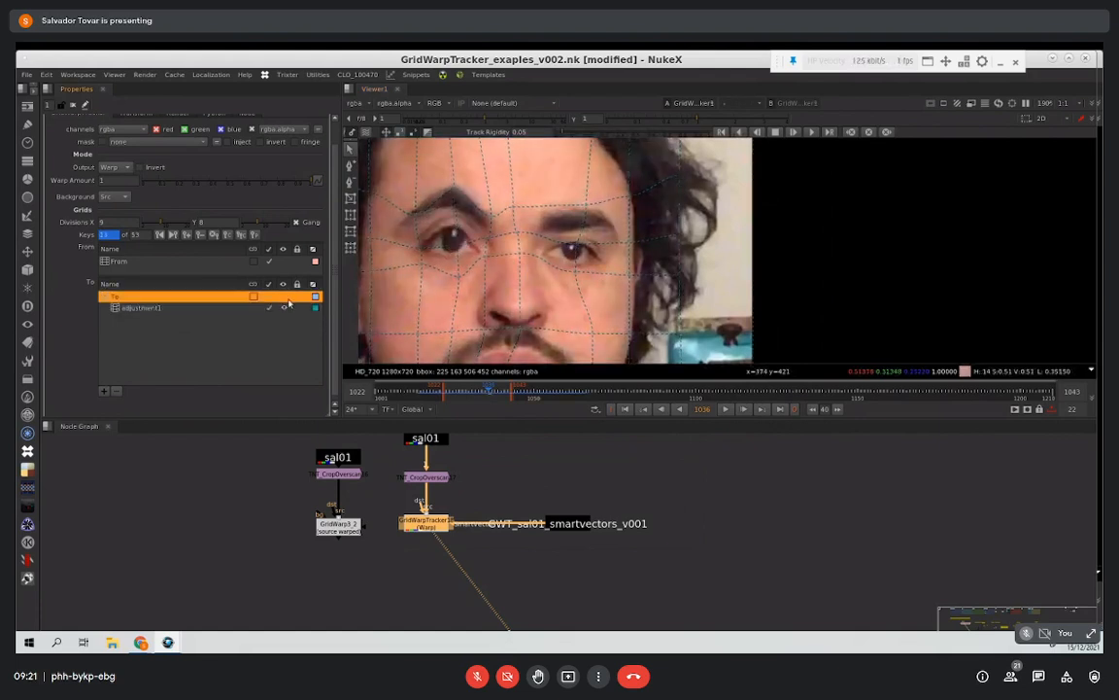
left_click(459, 252)
left_click(457, 251)
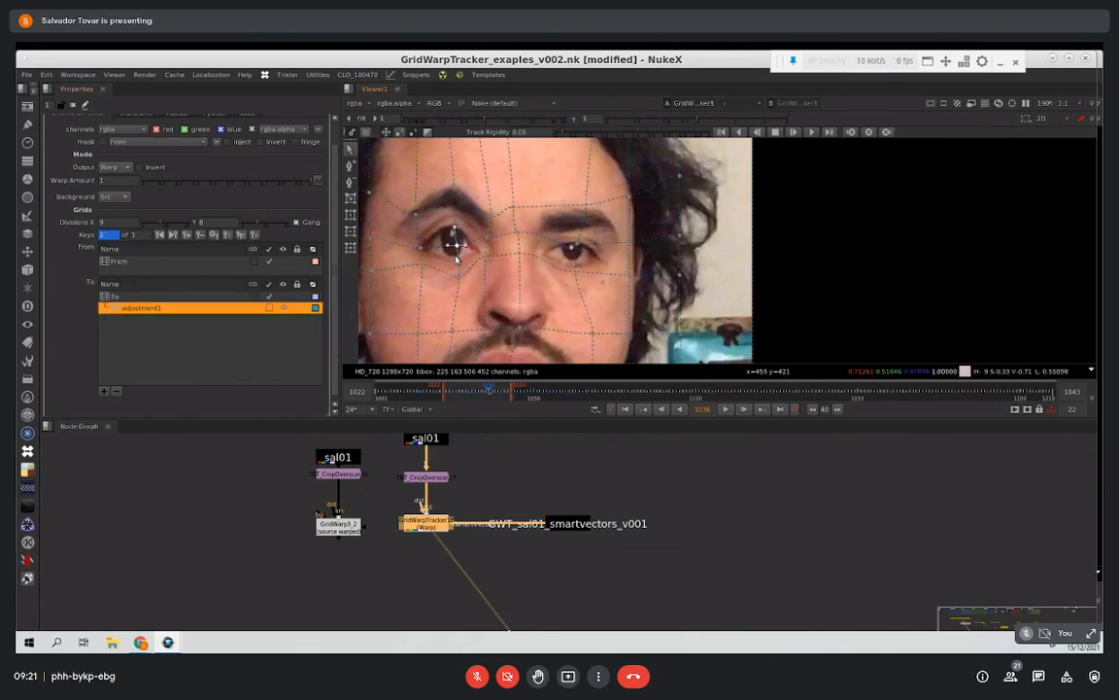
left_click_drag(450, 244, 478, 247)
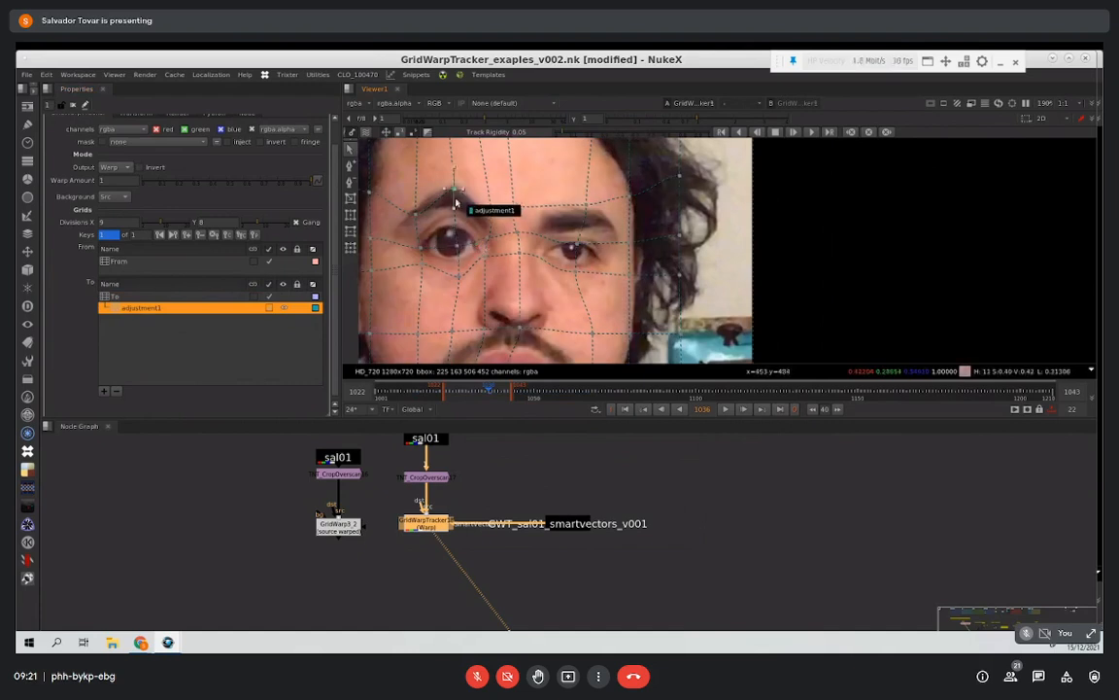
left_click_drag(456, 187, 457, 199)
Step: Play back the warped eye with the grid overlay hidden and shown again, and stop playback
scroll(529, 225, "down", 1)
key("q")
left_click(726, 408)
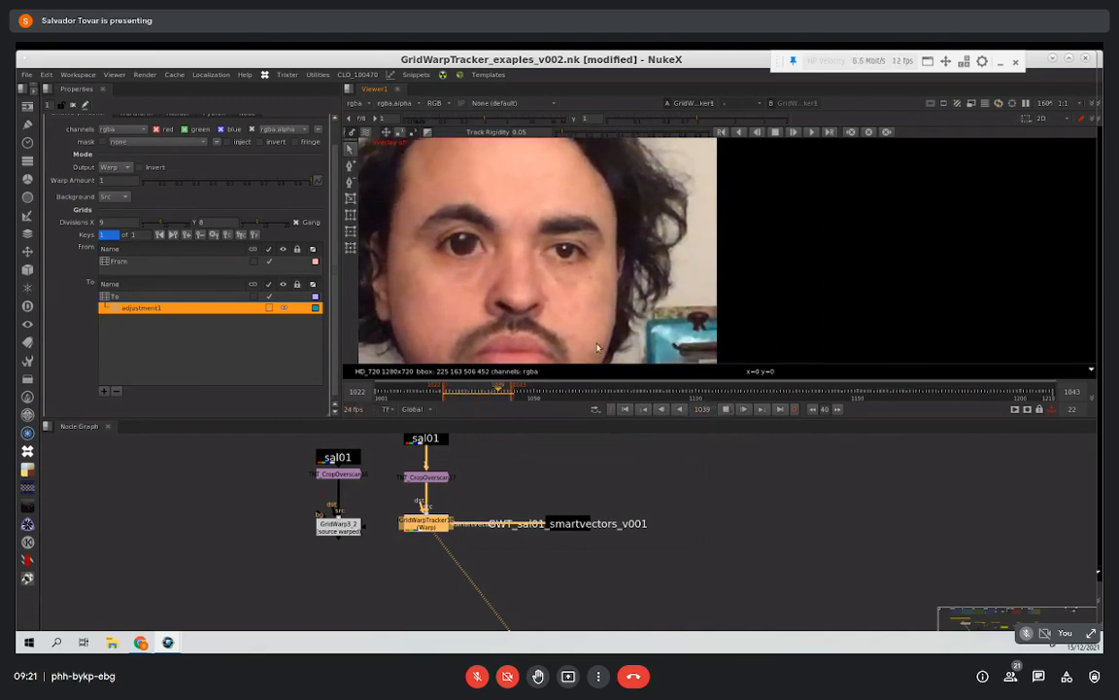
key("q")
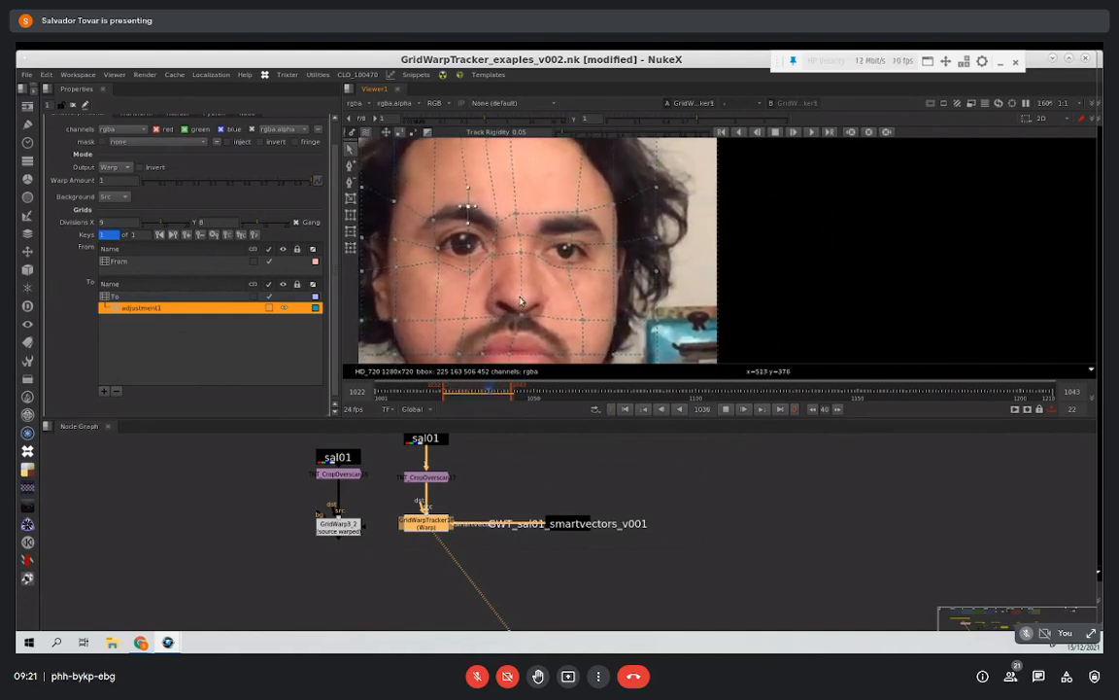
left_click(727, 410)
Step: Key a different eye shape on the adjustment grid at frame 1027 and play back the animated change
left_click(459, 395)
left_click_drag(472, 274, 457, 245)
left_click(471, 209)
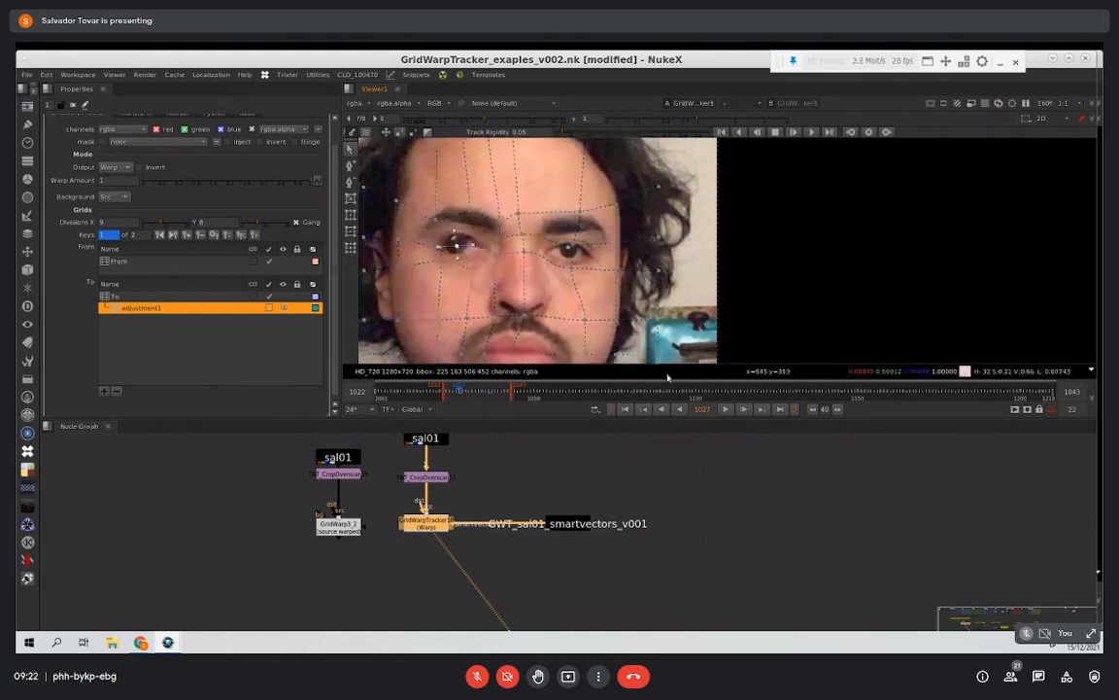
left_click(725, 409)
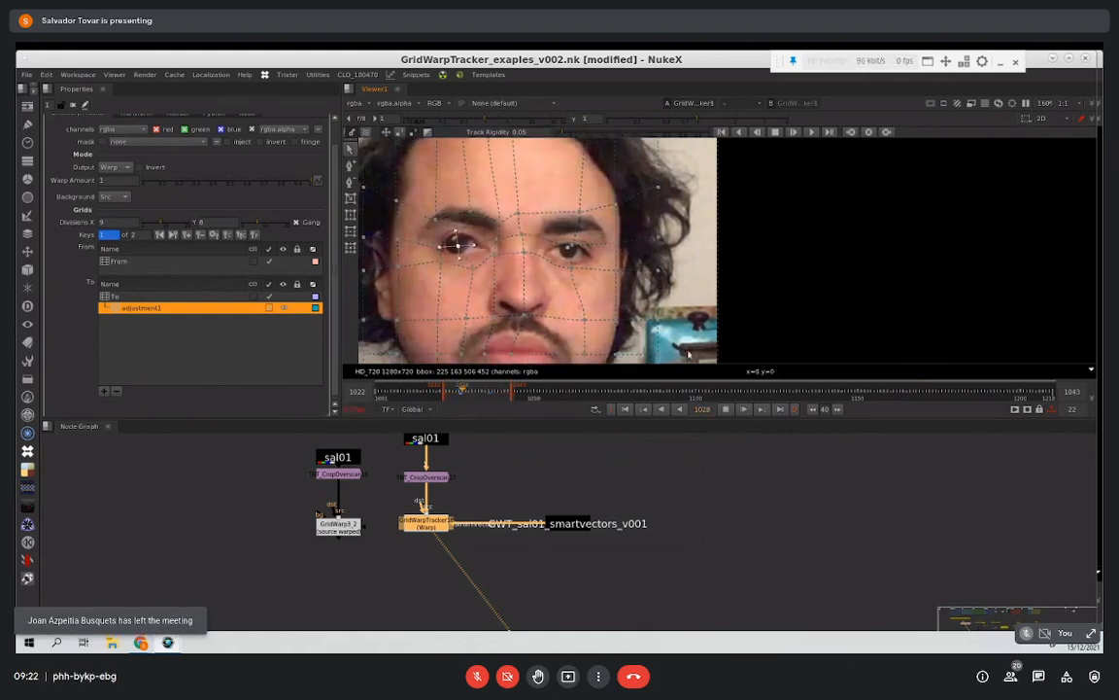
left_click(726, 410)
Step: Add a second adjustment grid beneath the first at frame 1039 and move its point under the nose sideways toward the cheek
left_click(103, 392)
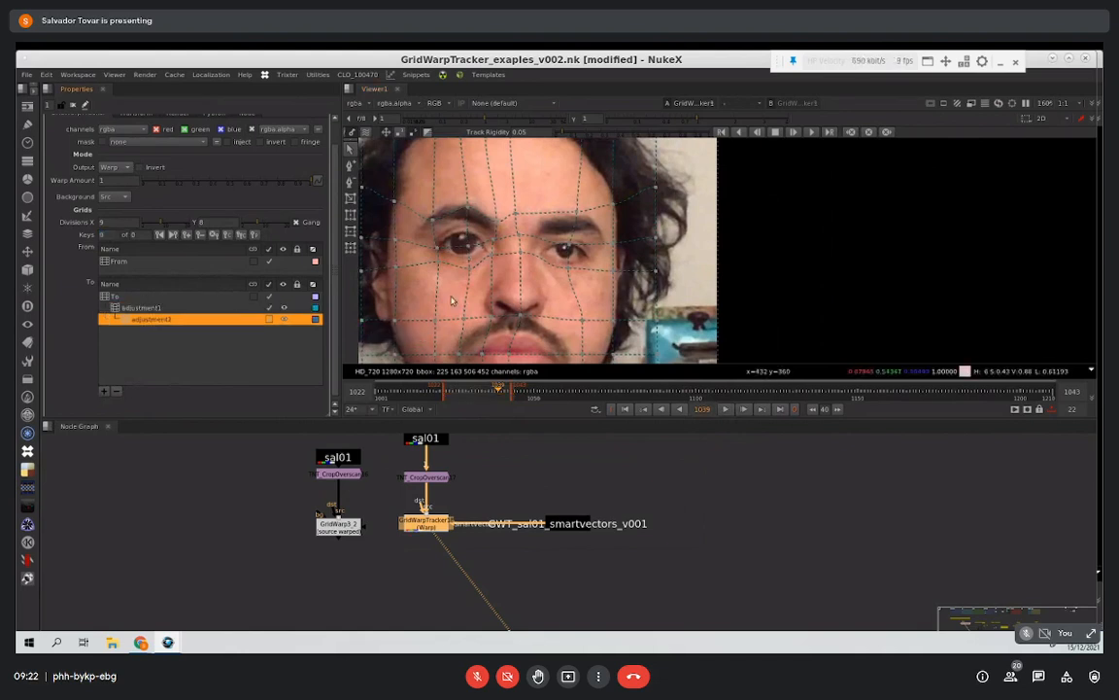
mouse_move(438, 226)
middle_mouse_down()
mouse_move(497, 213)
mouse_move(438, 213)
middle_mouse_up()
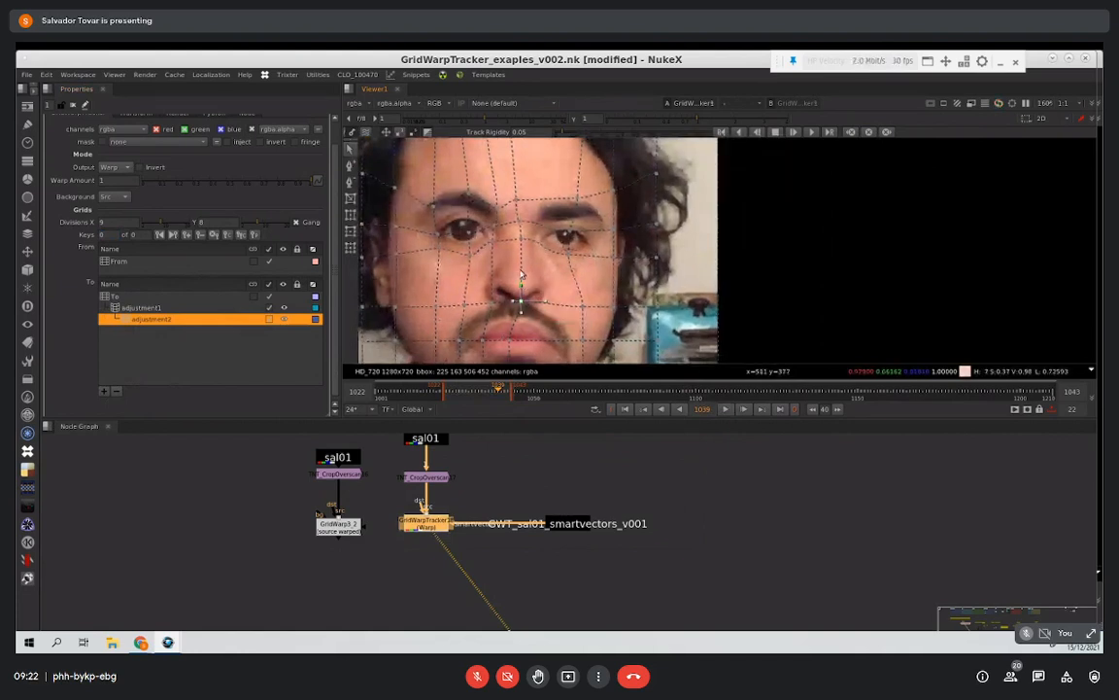
left_click(521, 302)
left_click_drag(542, 302, 485, 303)
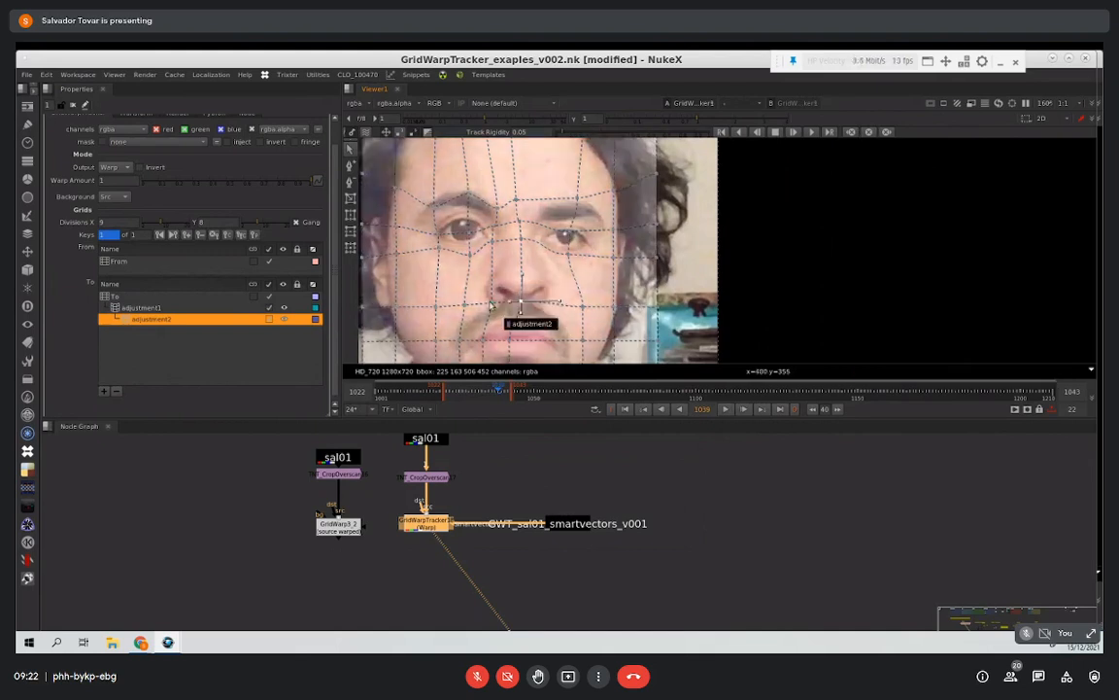
Step: Play back the nose warp and delete both adjustment grids, leaving only the tracked To grid
left_click(725, 411)
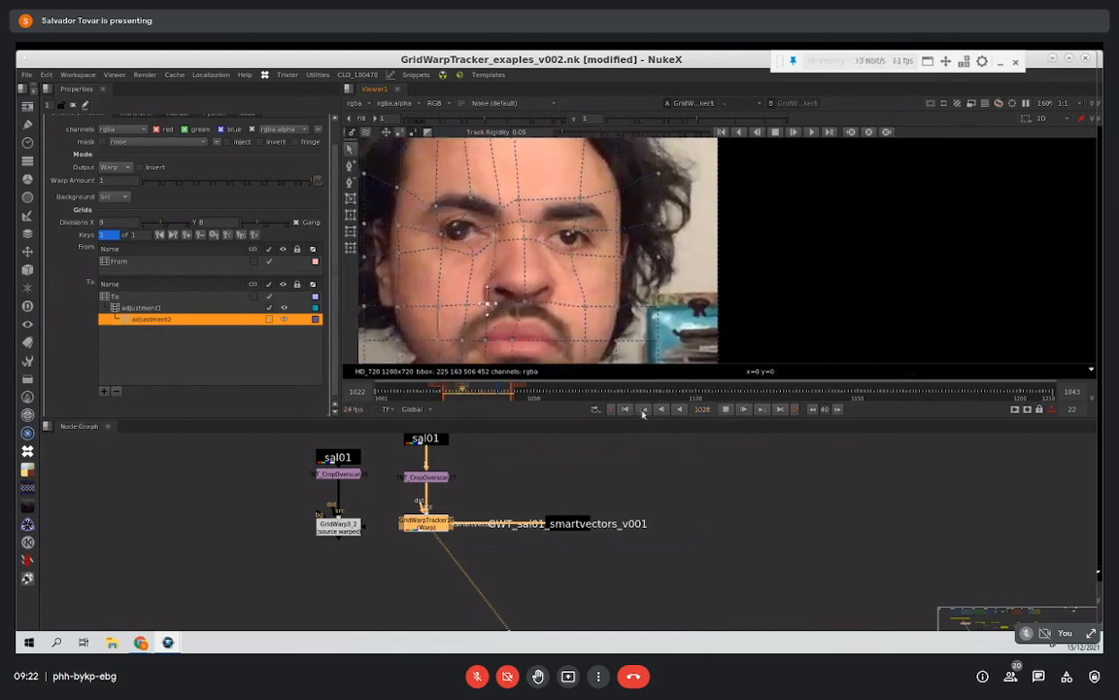
left_click(725, 409)
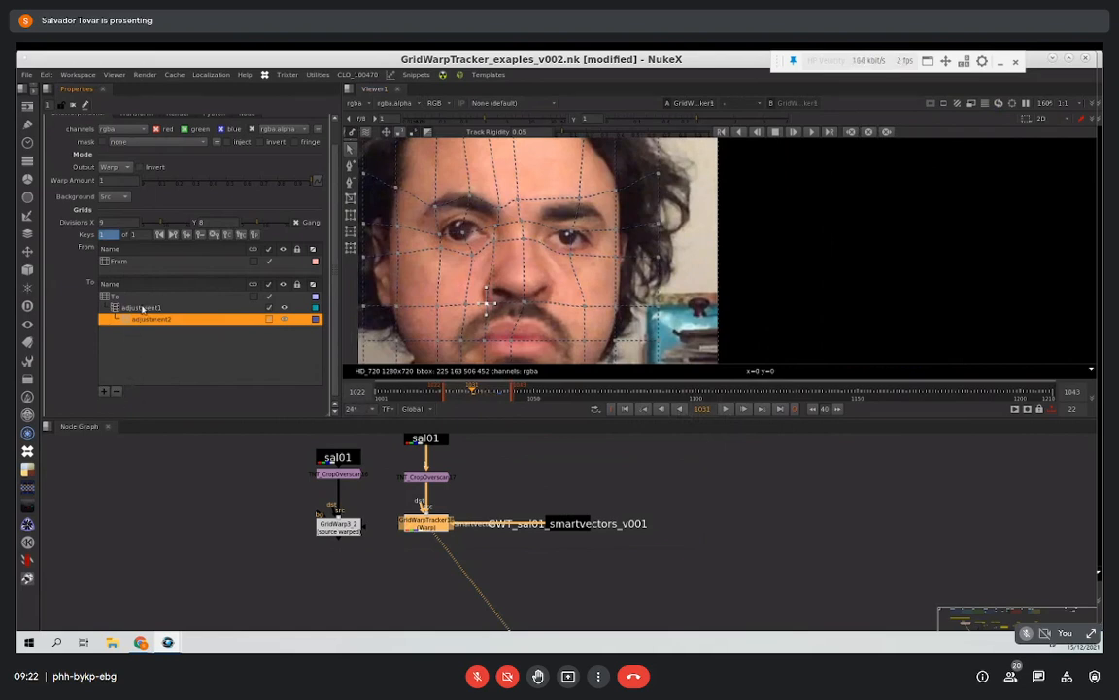
left_click(116, 391)
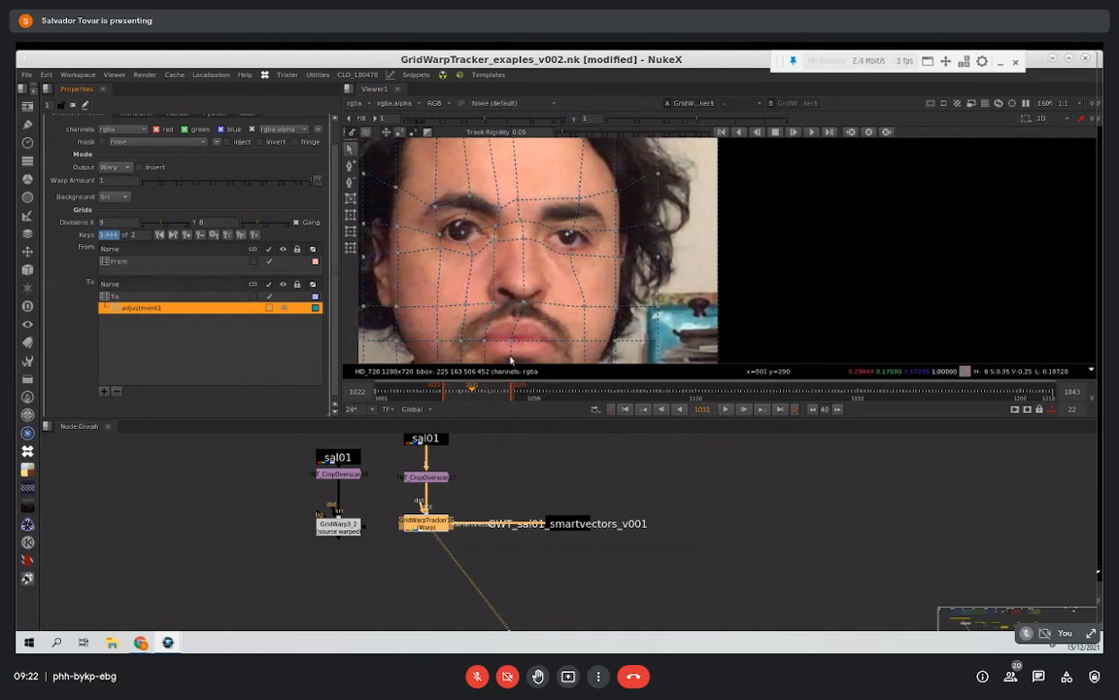
left_click(116, 391)
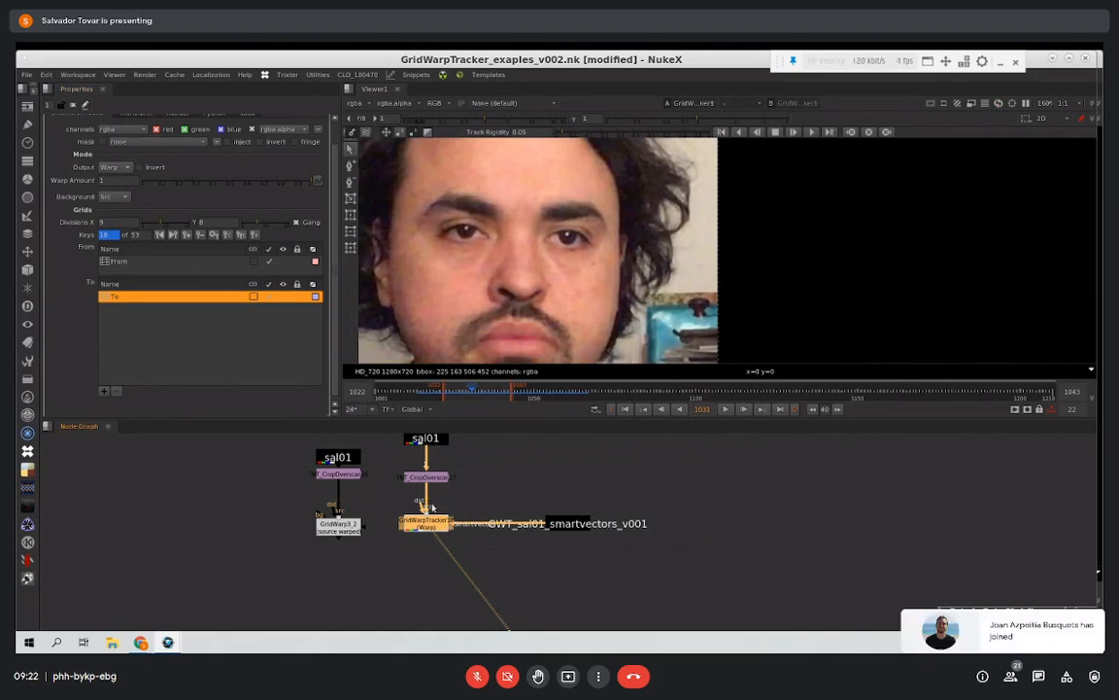
Step: Create another GridWarpTracker node and place it beside the CropOverscan node above the existing tracker
left_click(479, 489)
key("Tab")
key("Return")
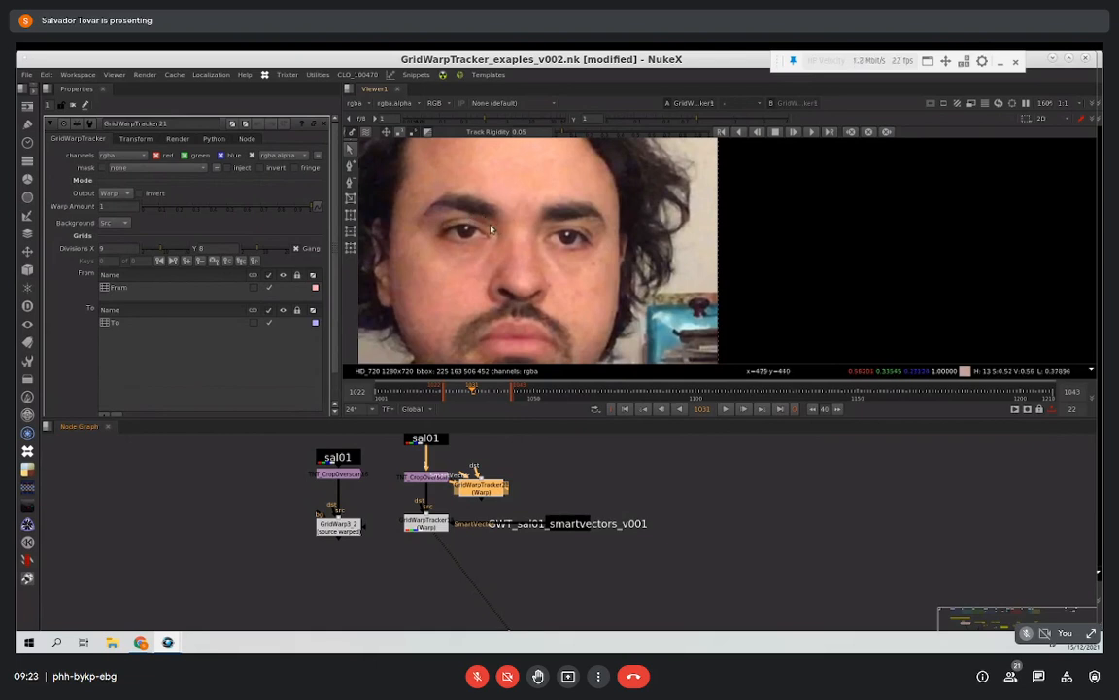
left_click_drag(502, 489, 512, 490)
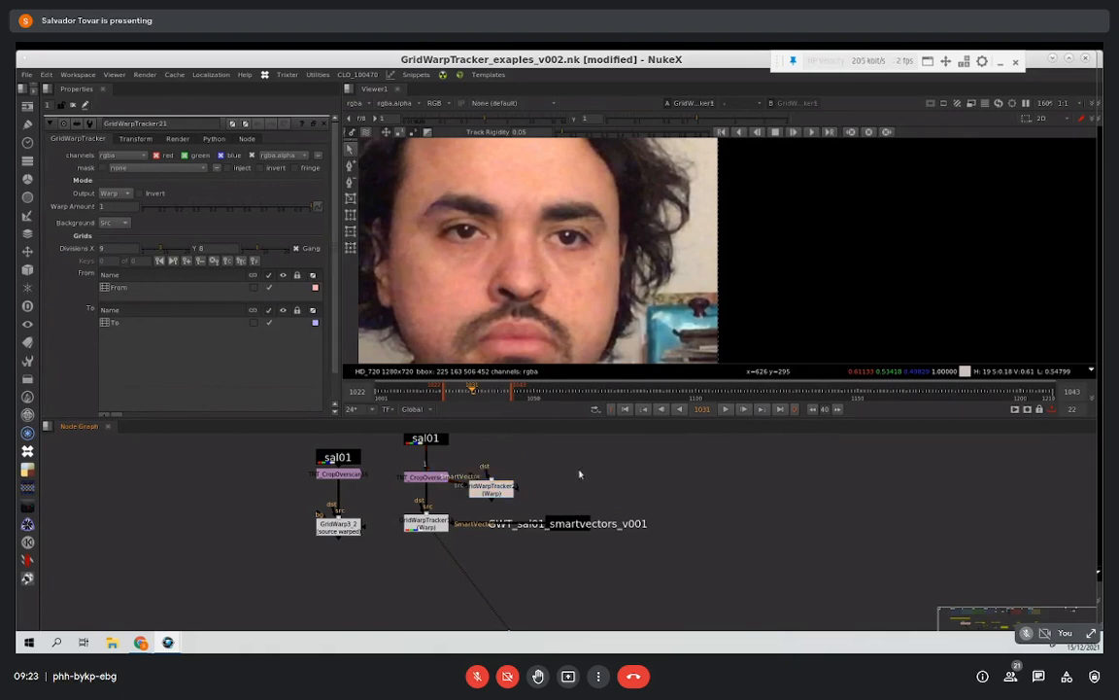
Step: Look over the node graph sections from Warp It! to Facial Expression Enhancement and Jump Cuts / Mixing Takes
scroll(513, 497, "down", 8)
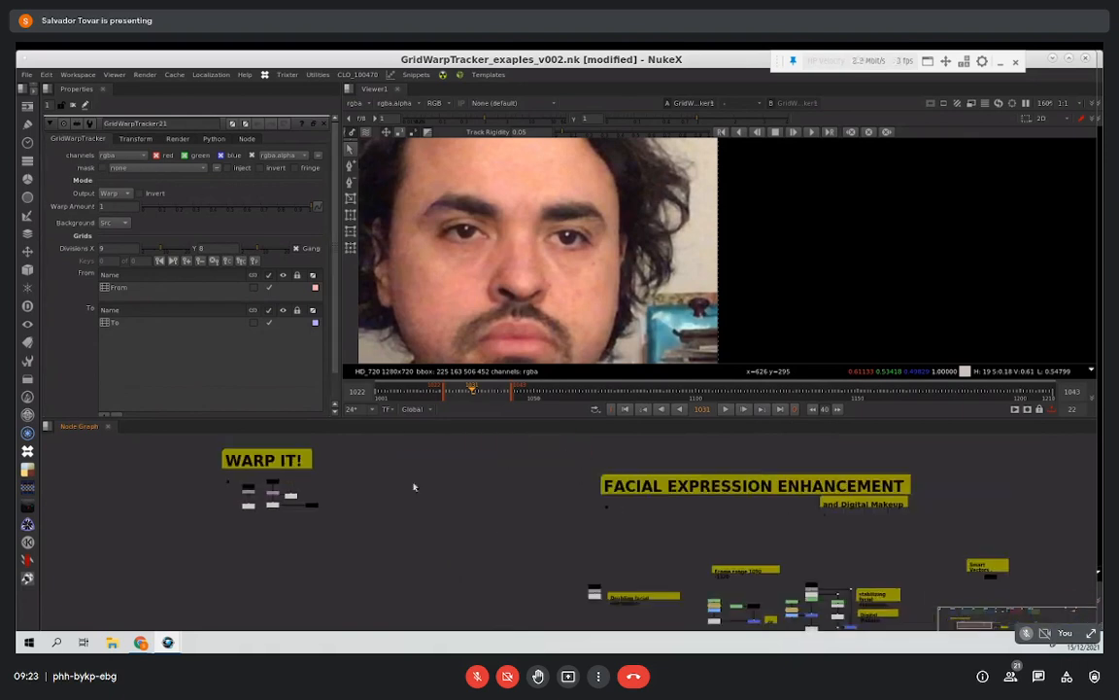
middle_click_drag(414, 487, 520, 529)
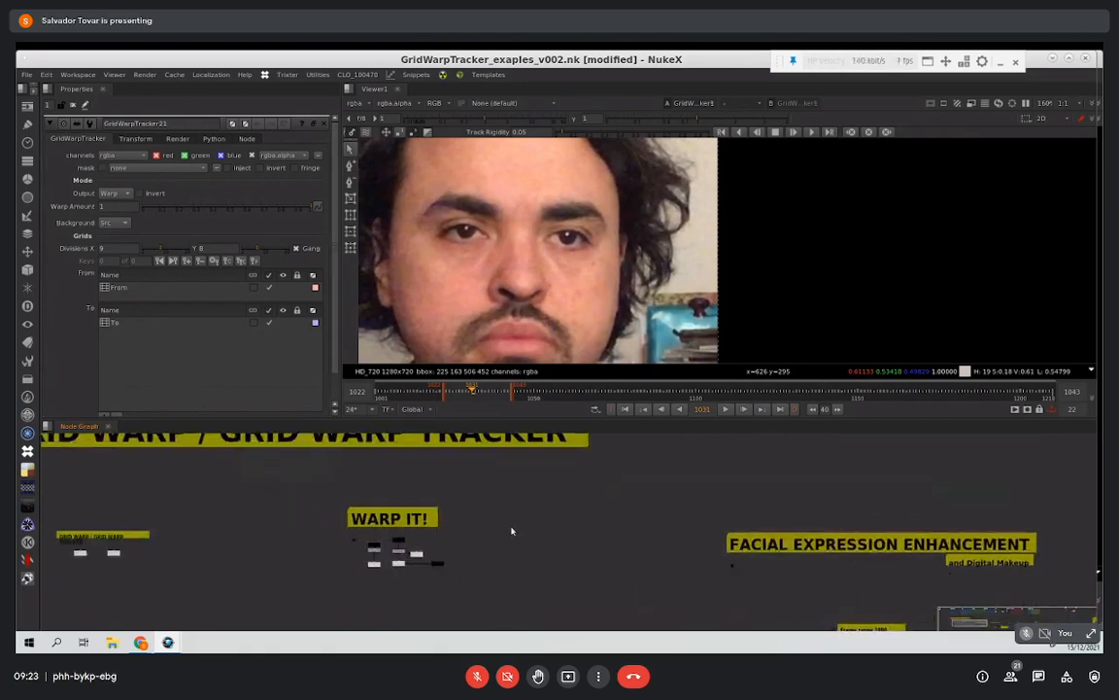
middle_click_drag(553, 540, 434, 483)
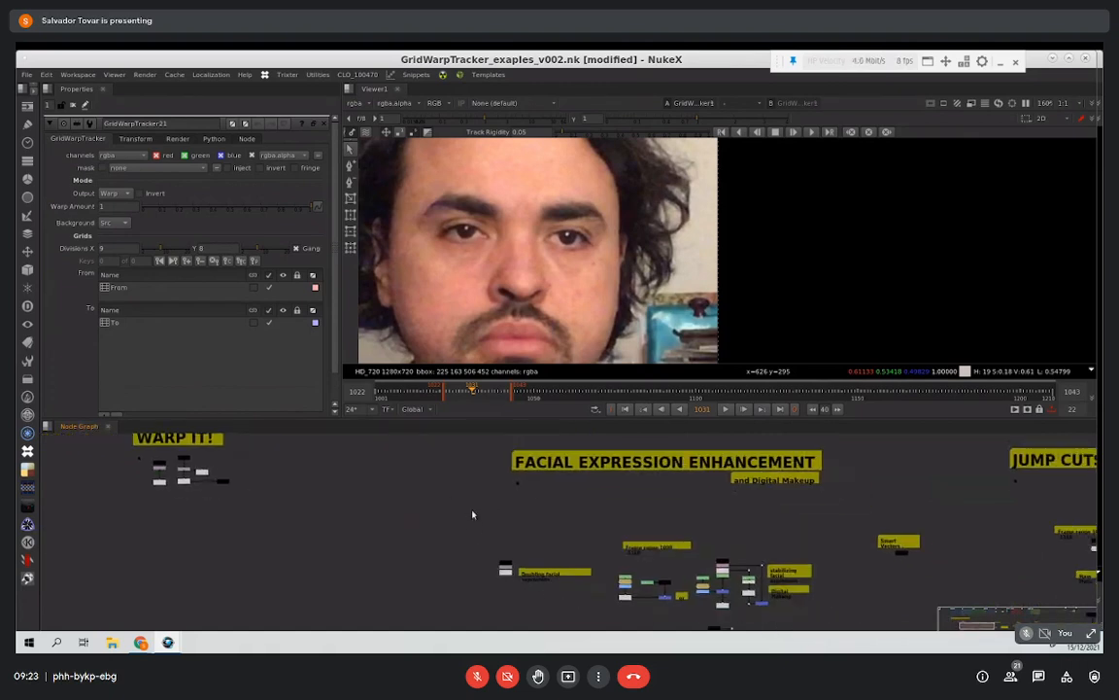
mouse_move(483, 525)
middle_mouse_down()
mouse_move(319, 512)
mouse_move(420, 520)
middle_mouse_up()
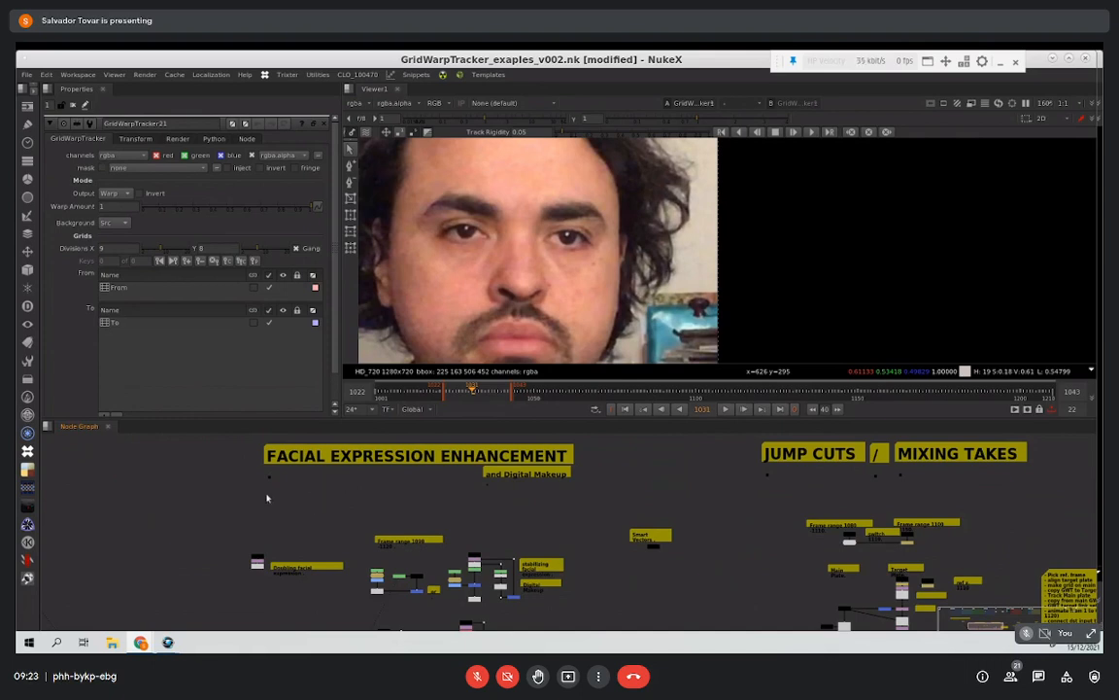
scroll(256, 498, "up", 3)
middle_click_drag(256, 498, 564, 477)
middle_click_drag(416, 491, 622, 485)
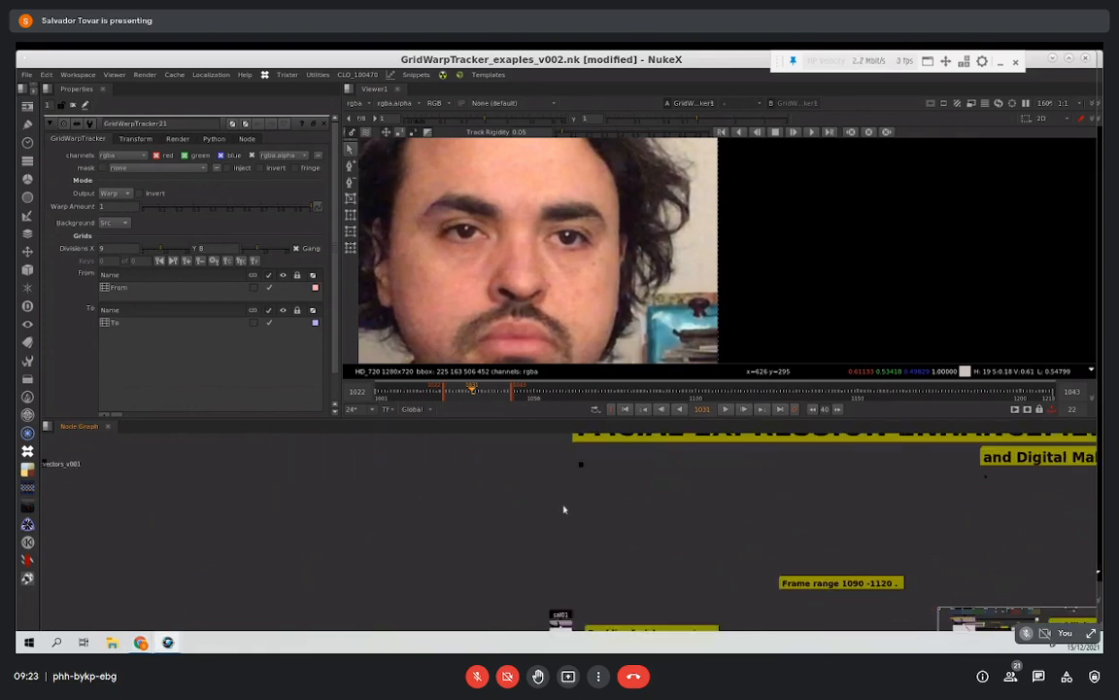
Step: Reopen the properties of the GridWarpTracker connected to the sal01 smart vectors and select its To grid
double_click(145, 462)
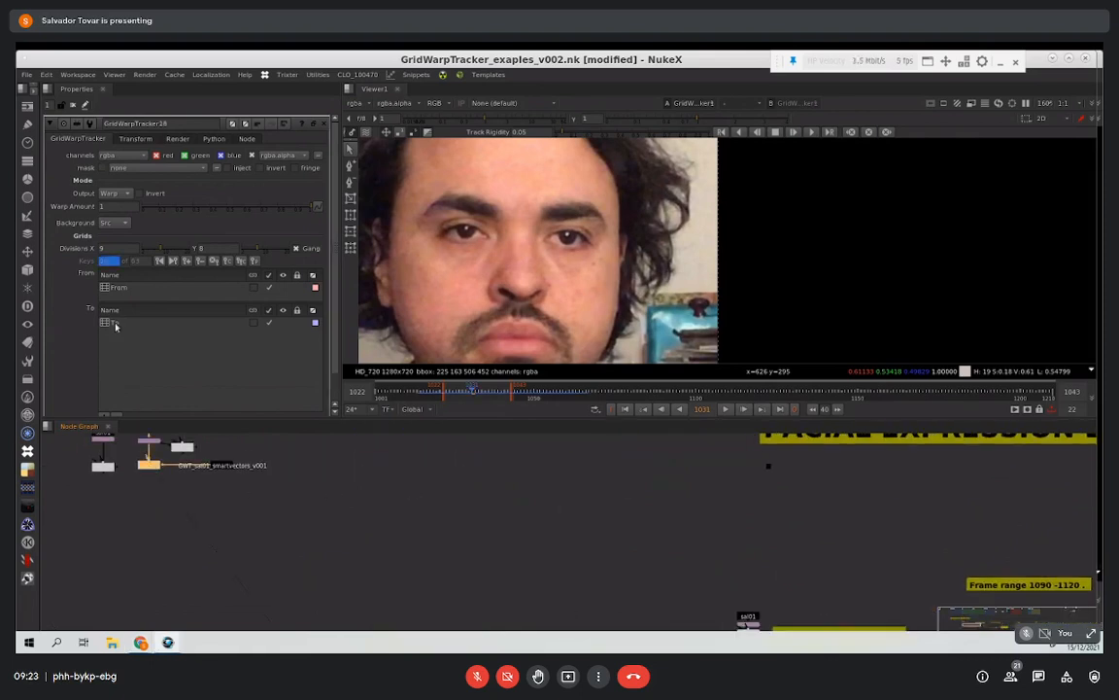
left_click(302, 319)
scroll(146, 349, "down", 1)
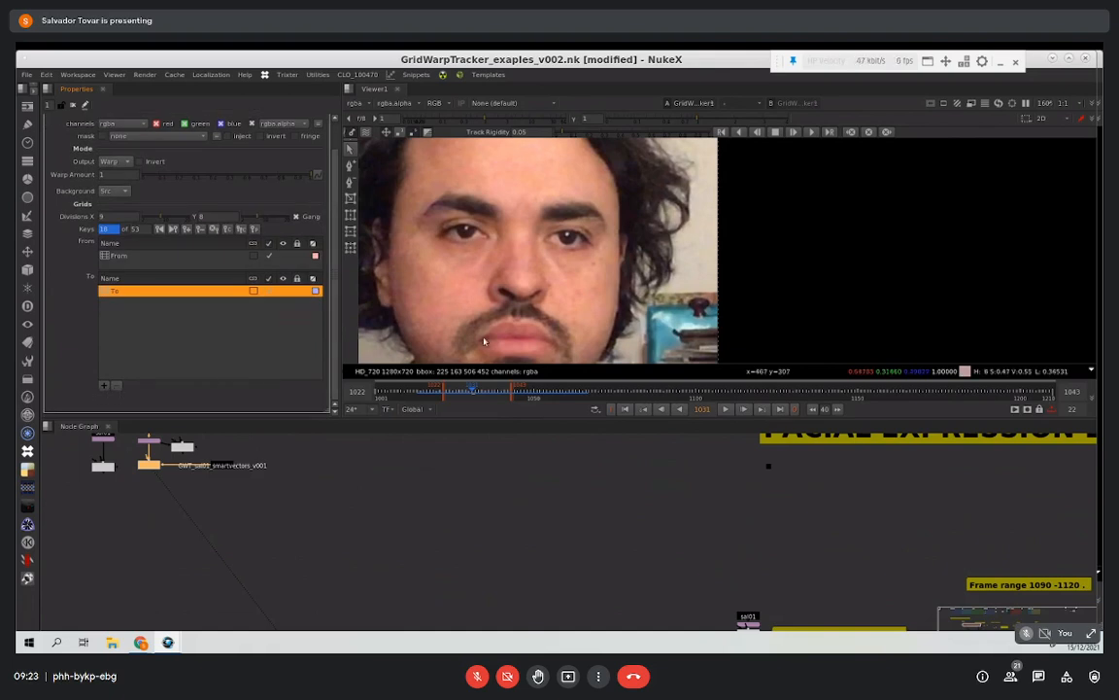
Step: Show the To grid and stack two adjustment grids under it, lowering the nose-base point in one and shifting a point below the eye in the other
left_click(284, 291)
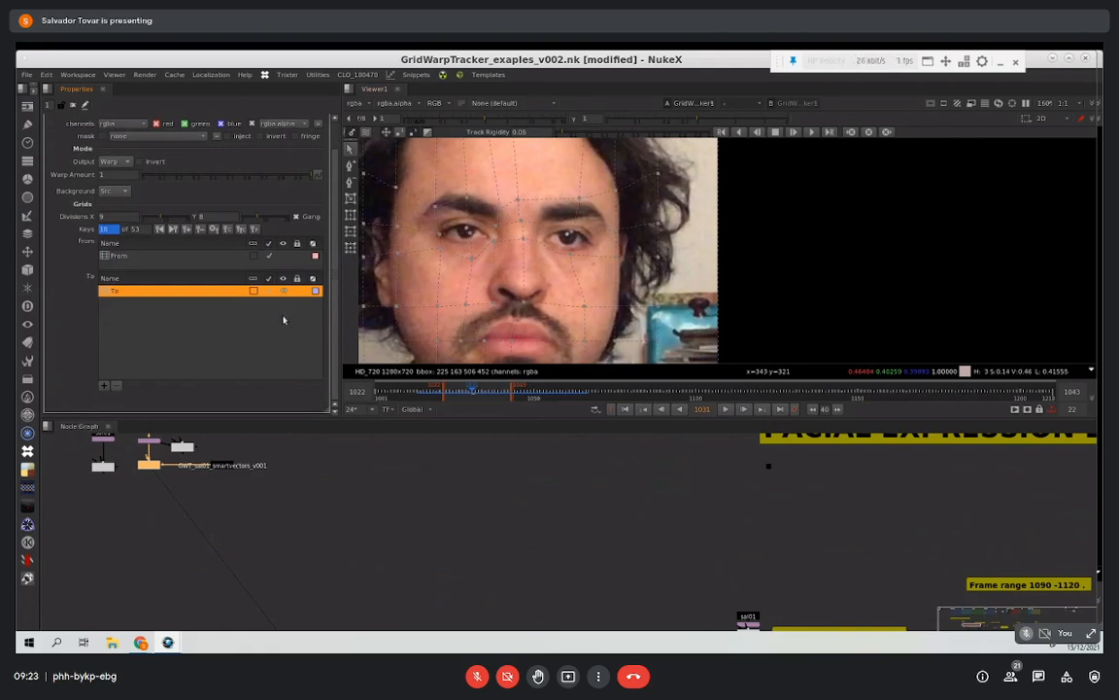
left_click(102, 386)
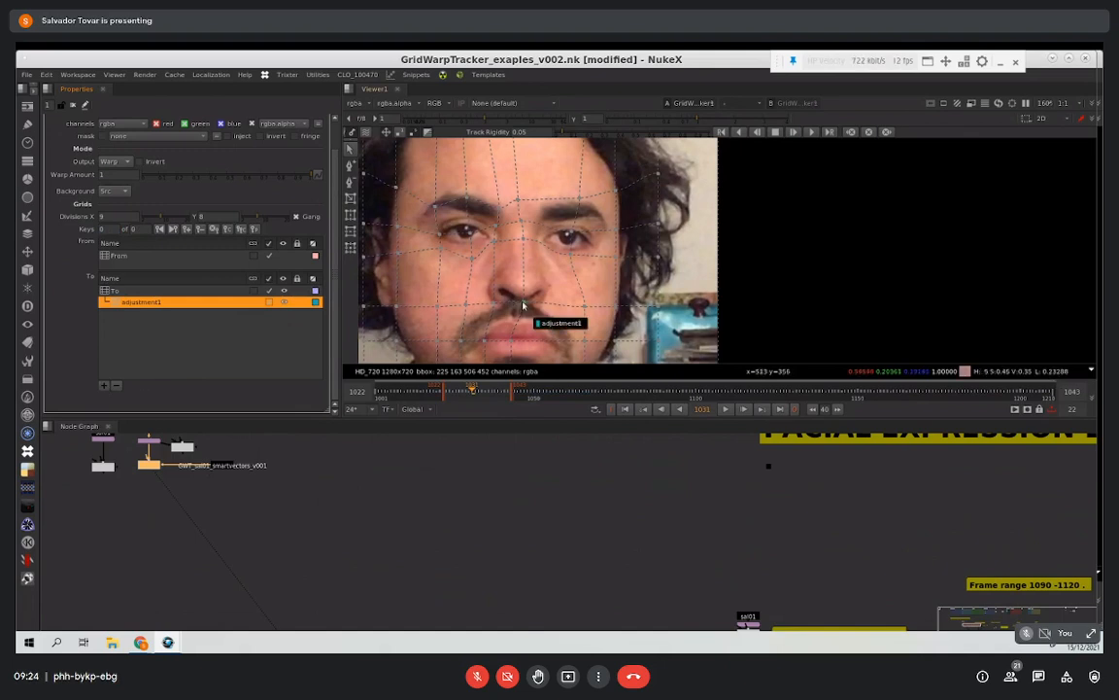
left_click_drag(523, 306, 521, 311)
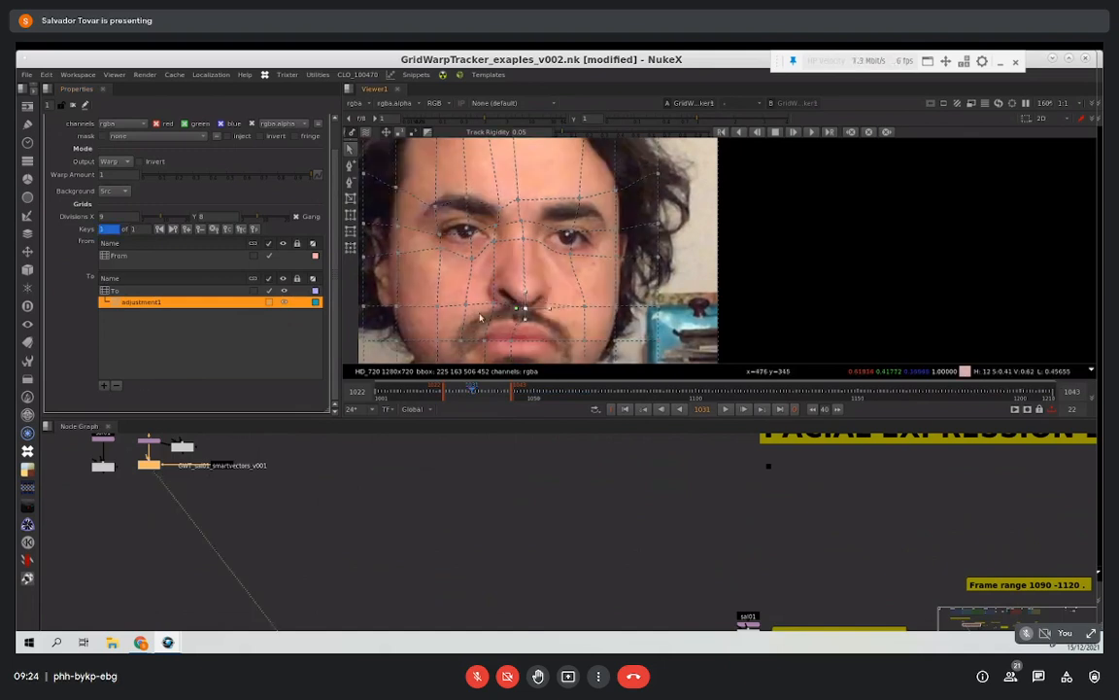
left_click(105, 388)
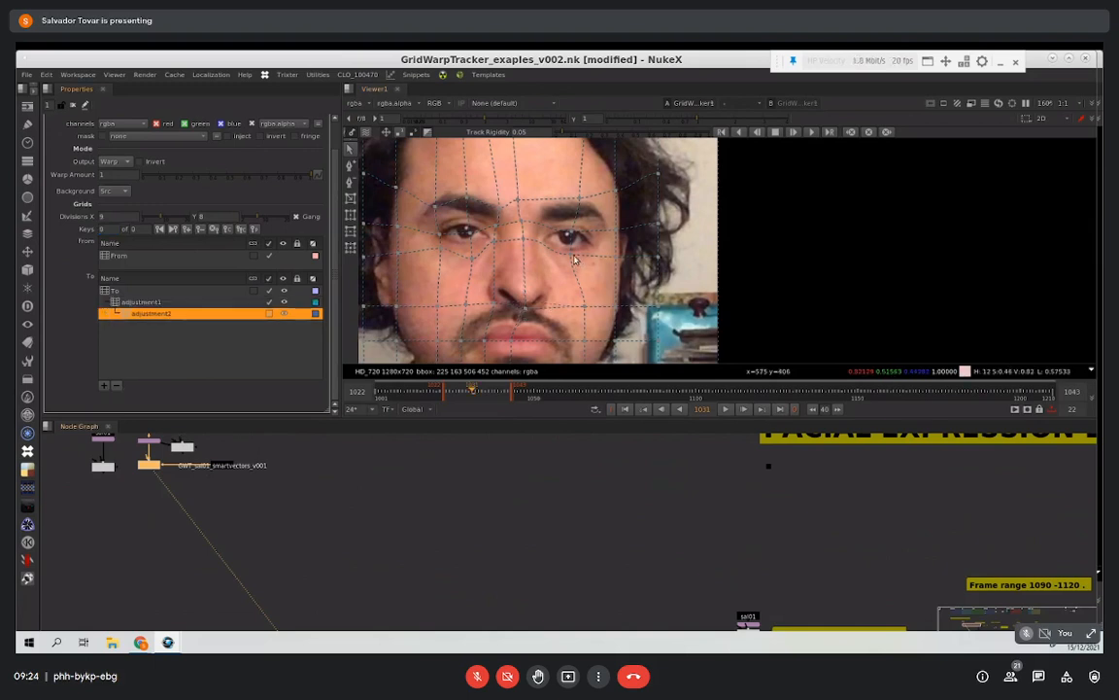
left_click_drag(574, 257, 590, 255)
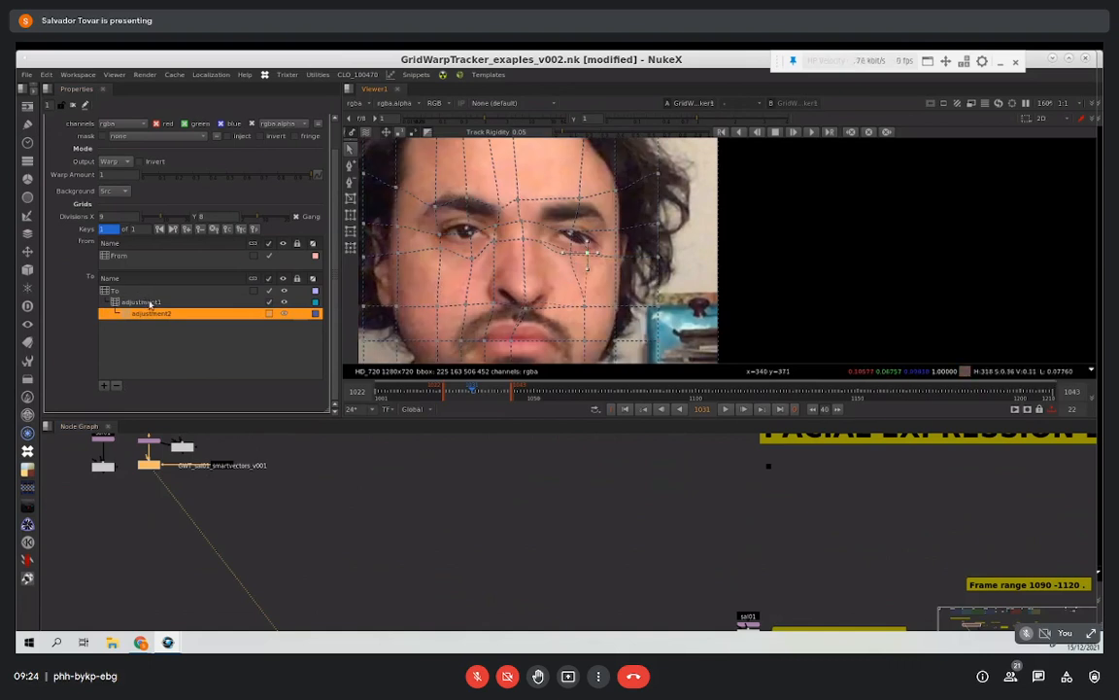
Step: Delete the upper adjustment grid and add a new adjustment grid beneath the remaining one
left_click(151, 302)
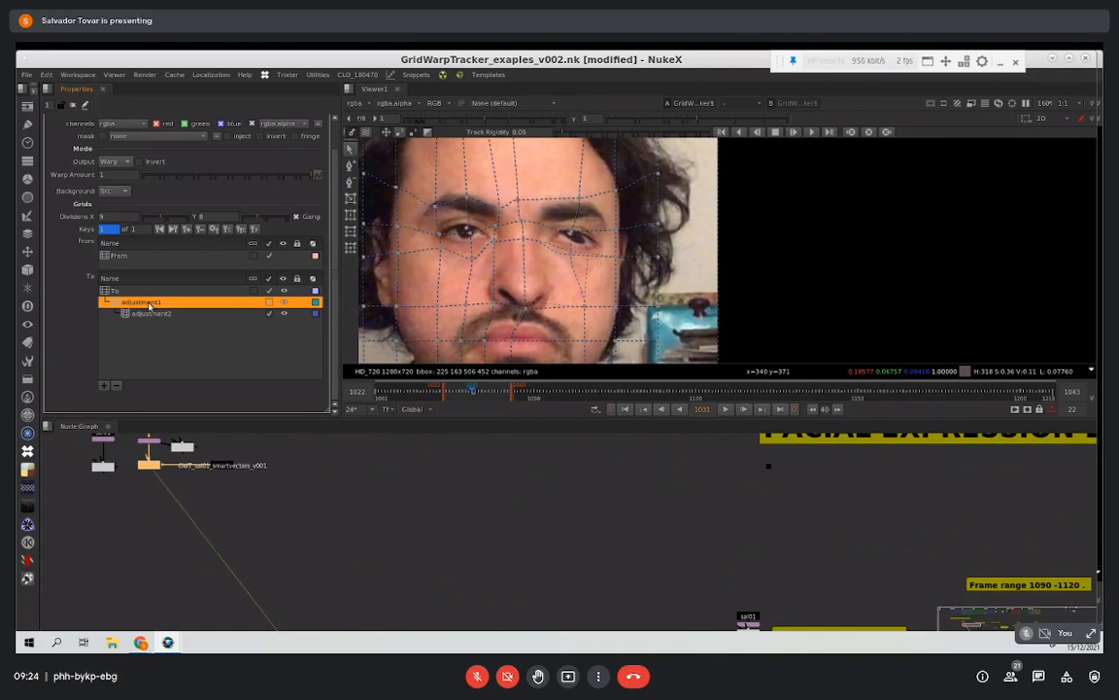
left_click(115, 385)
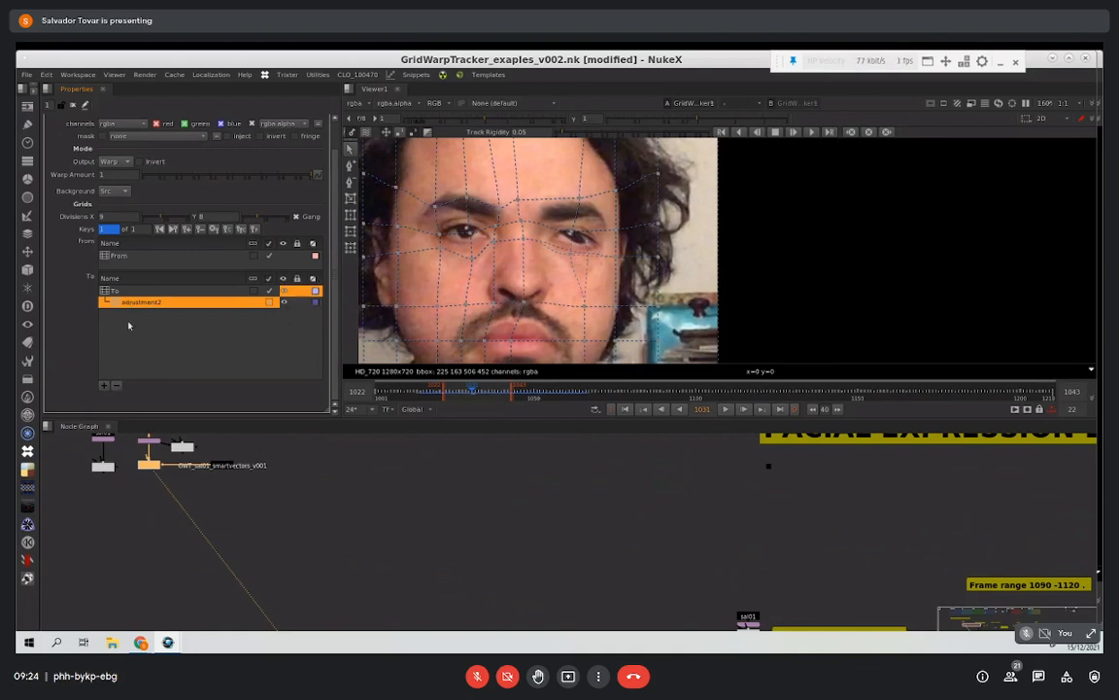
left_click(114, 290)
left_click(108, 385)
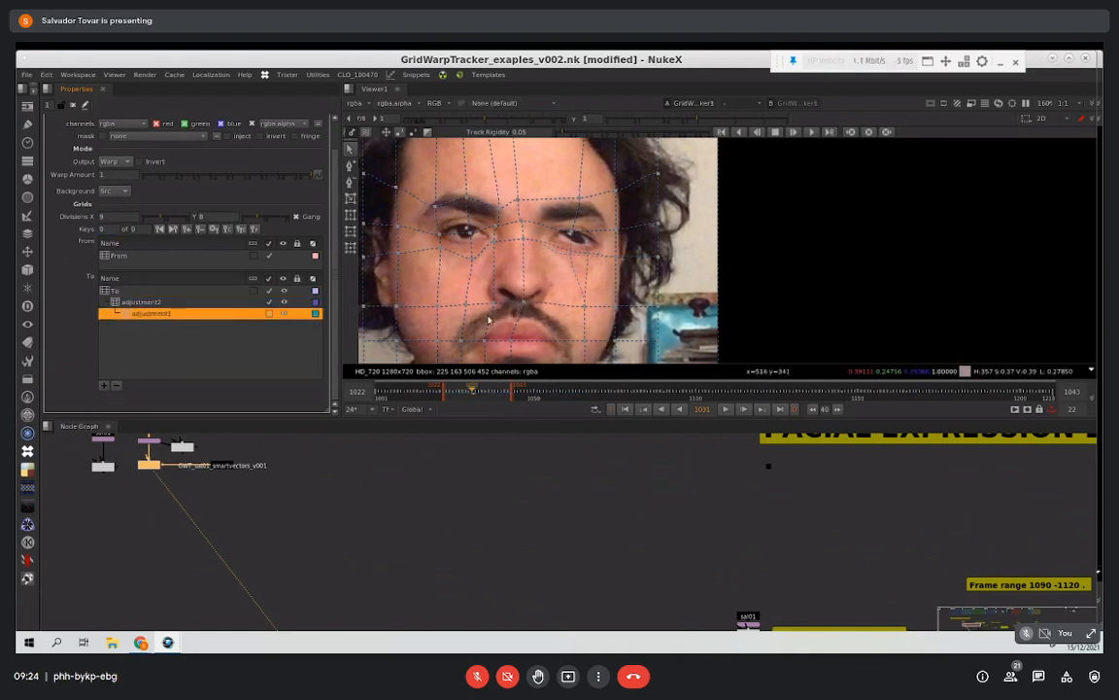
Step: Reshape one eye by moving its grid point in the upper adjustment grid, and the other eye in the lower adjustment grid
left_click(142, 302)
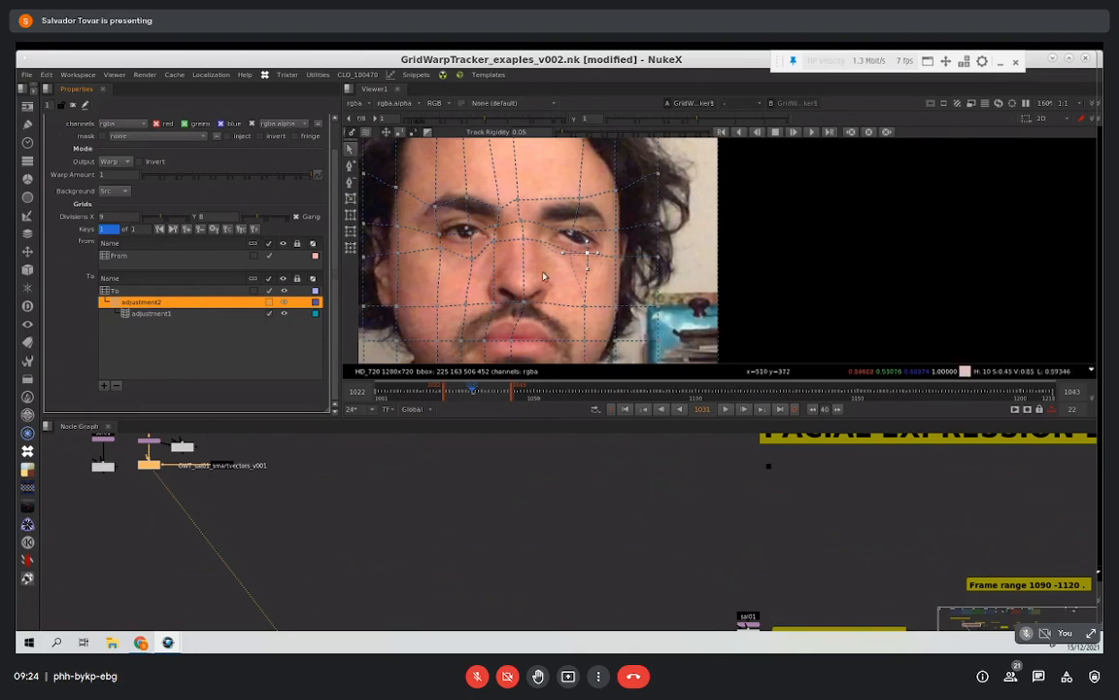
left_click_drag(577, 235, 586, 225)
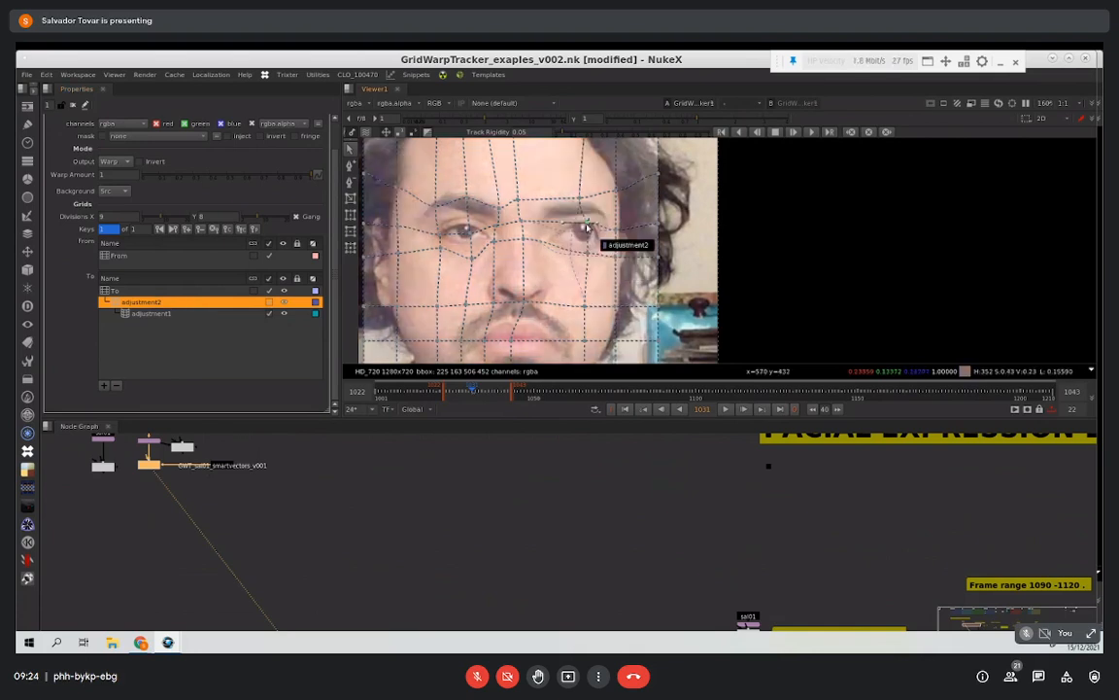
left_click(251, 314)
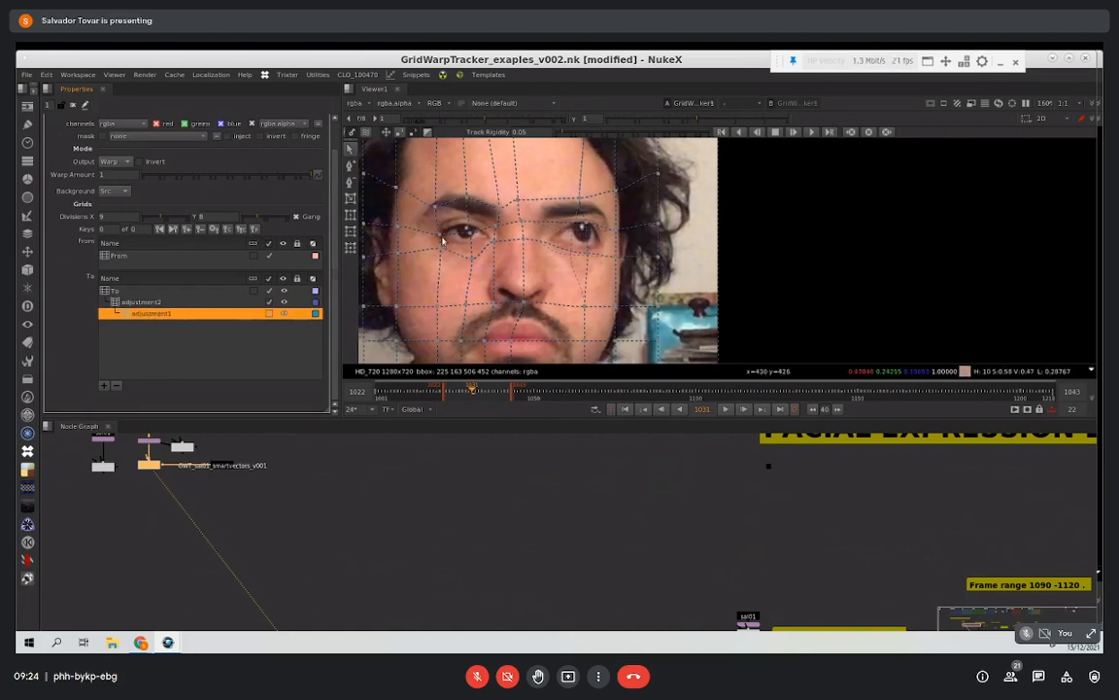
left_click_drag(435, 235, 469, 223)
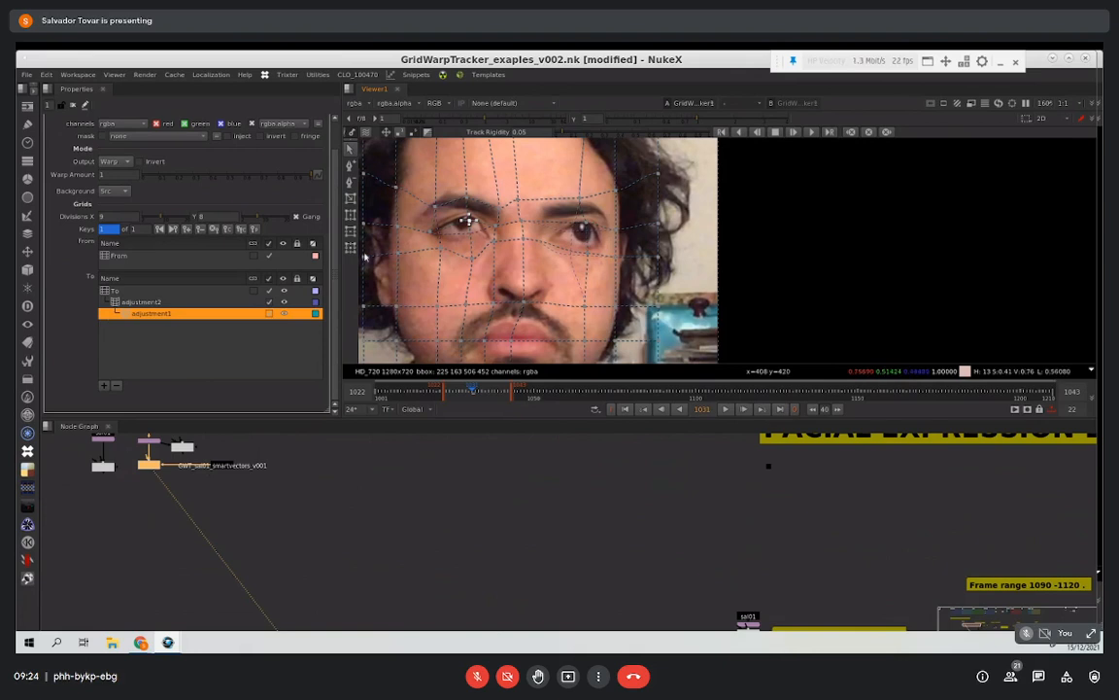
Step: Replace the upper adjustment grid with a new one below the remaining grid, and pull the points on both sides of the nose base inward
left_click(156, 302)
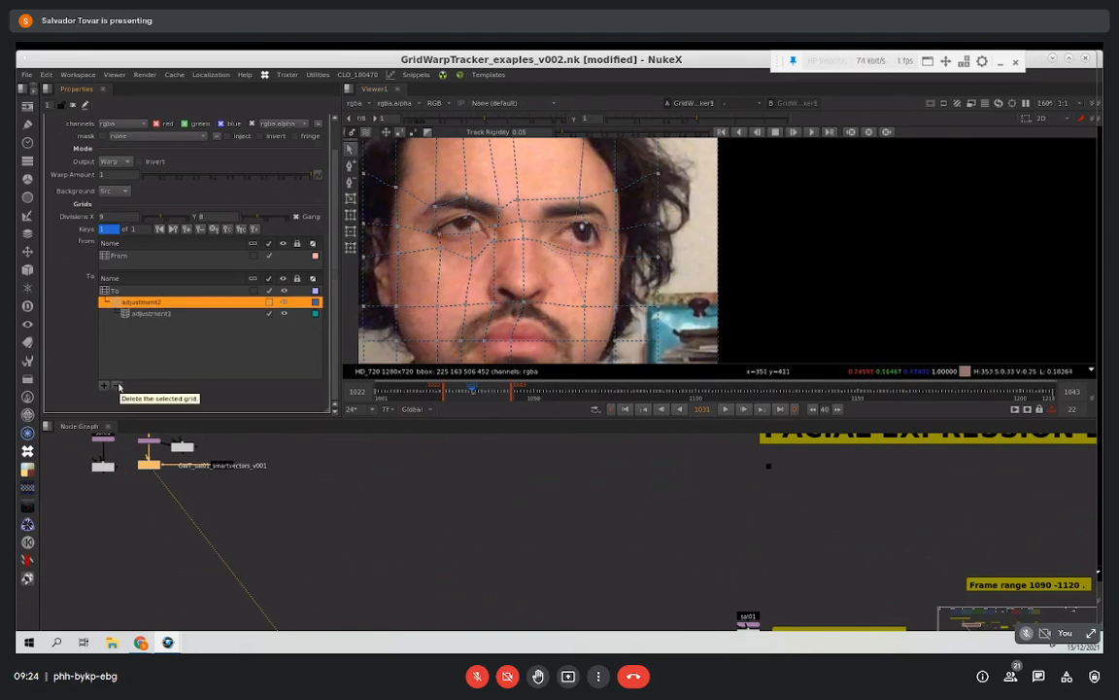
left_click(117, 387)
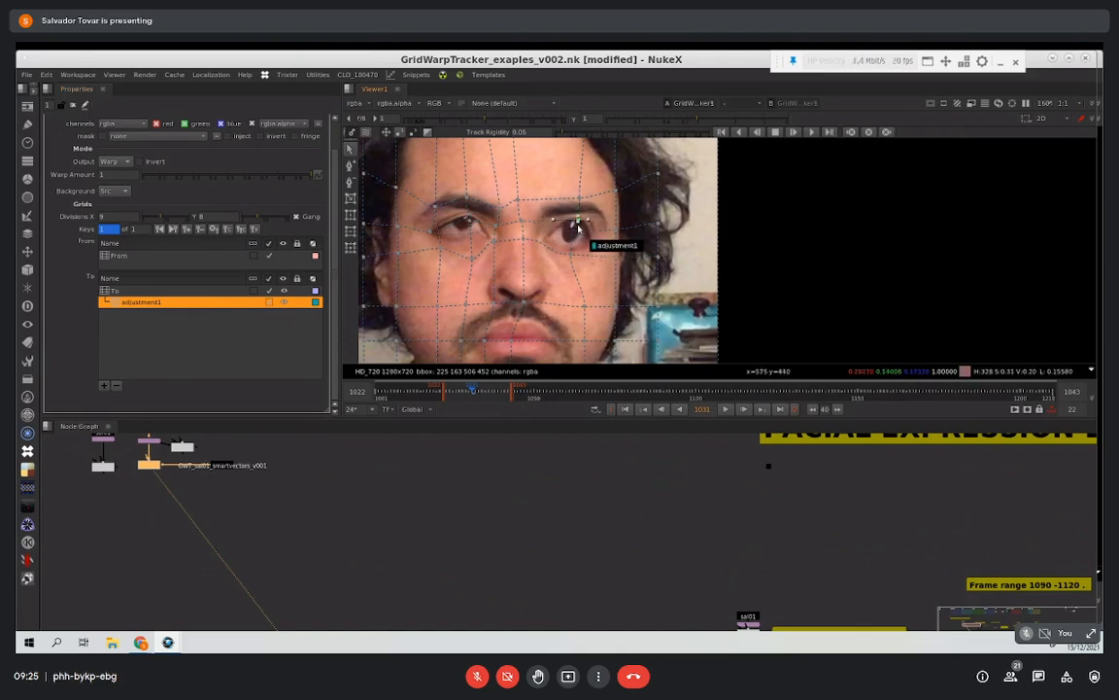
left_click(104, 385)
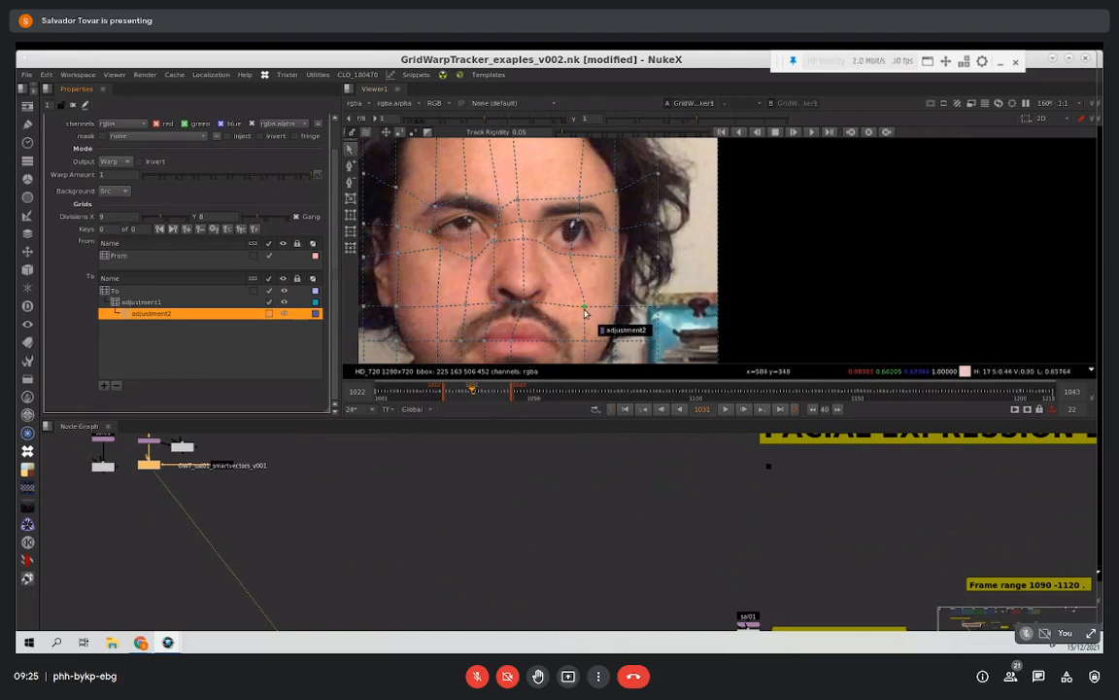
left_click_drag(585, 308, 574, 306)
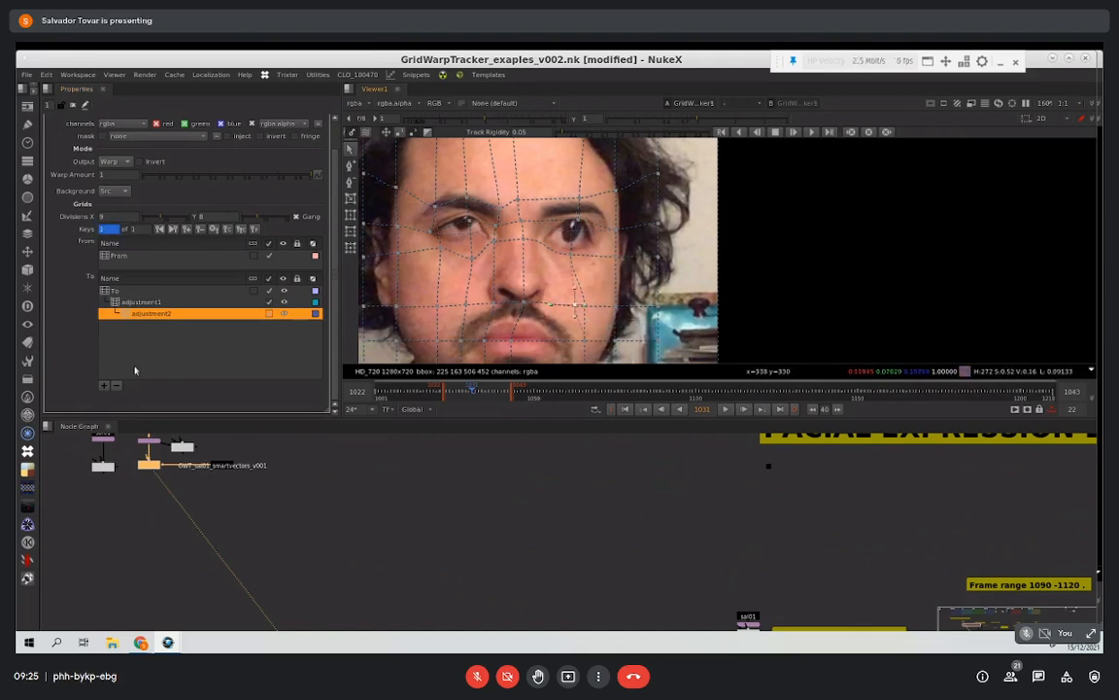
left_click_drag(470, 307, 480, 308)
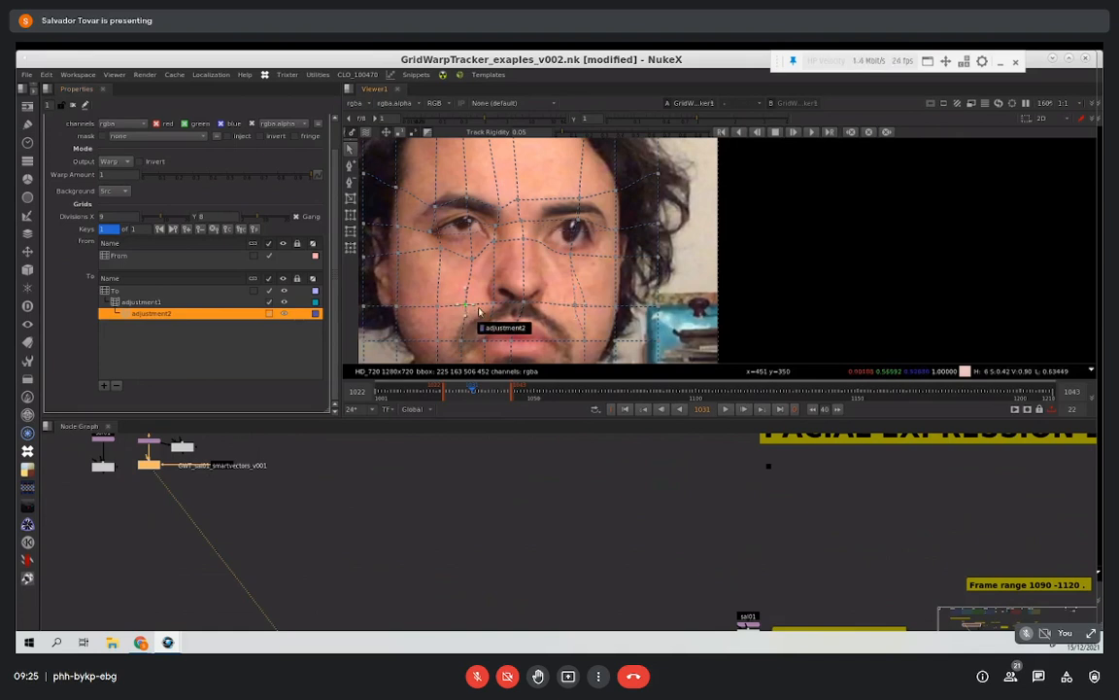
Step: Add two more adjustment grids, raising a cheek point in the first and lowering the nose-base point in the second
left_click(104, 385)
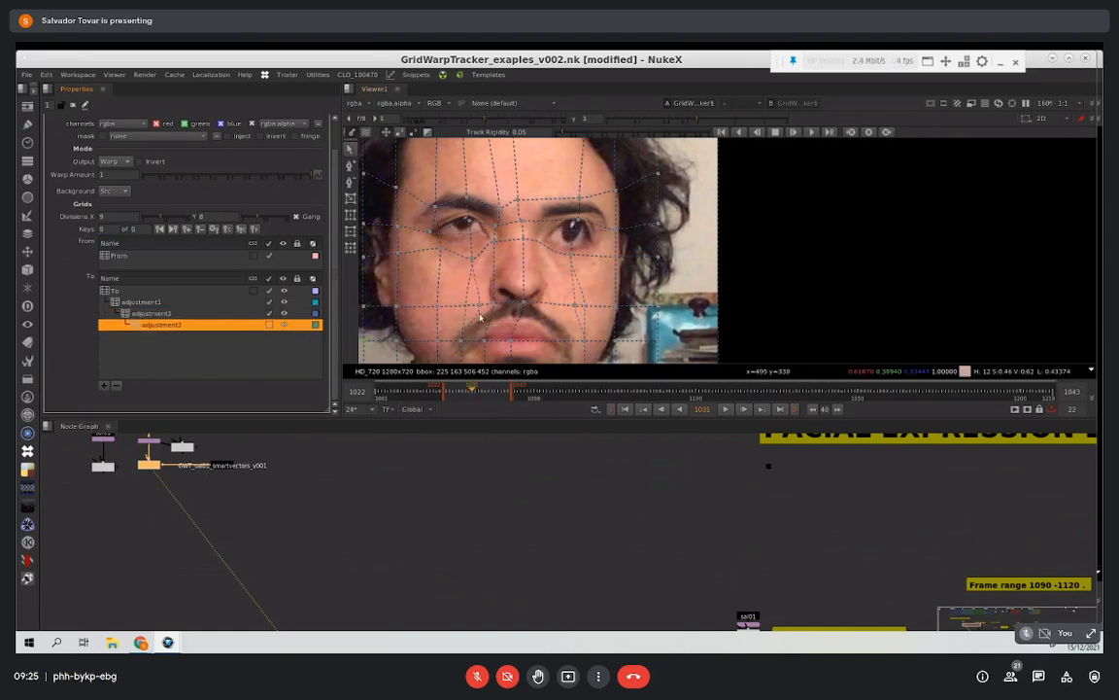
left_click_drag(435, 304, 441, 288)
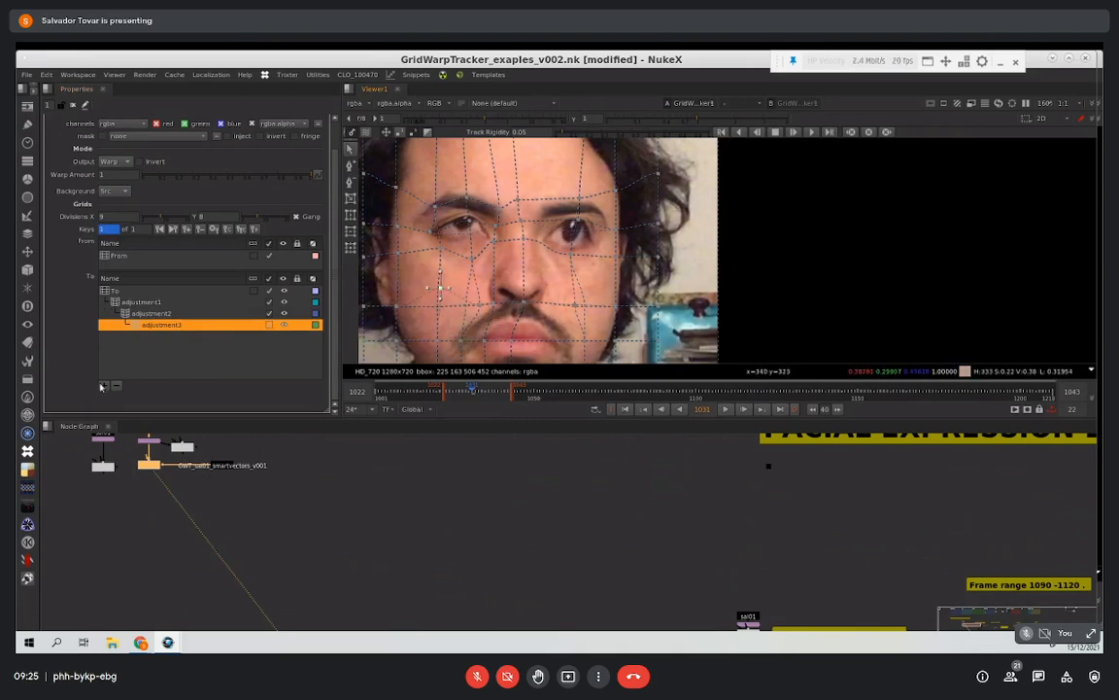
left_click(104, 385)
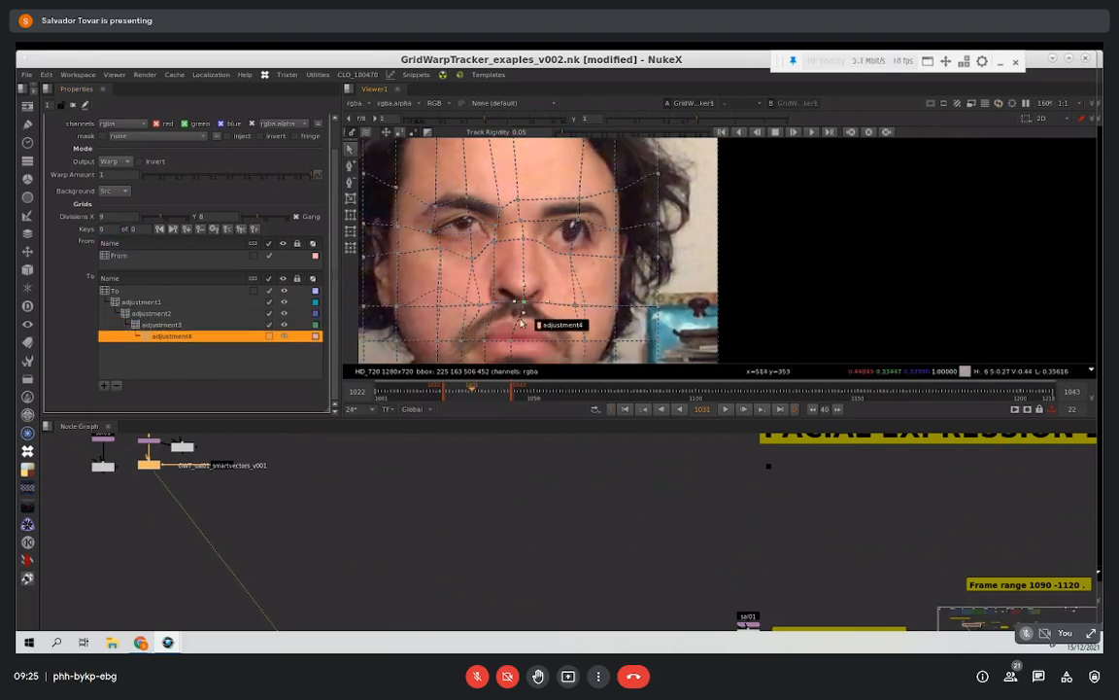
left_click_drag(524, 303, 521, 317)
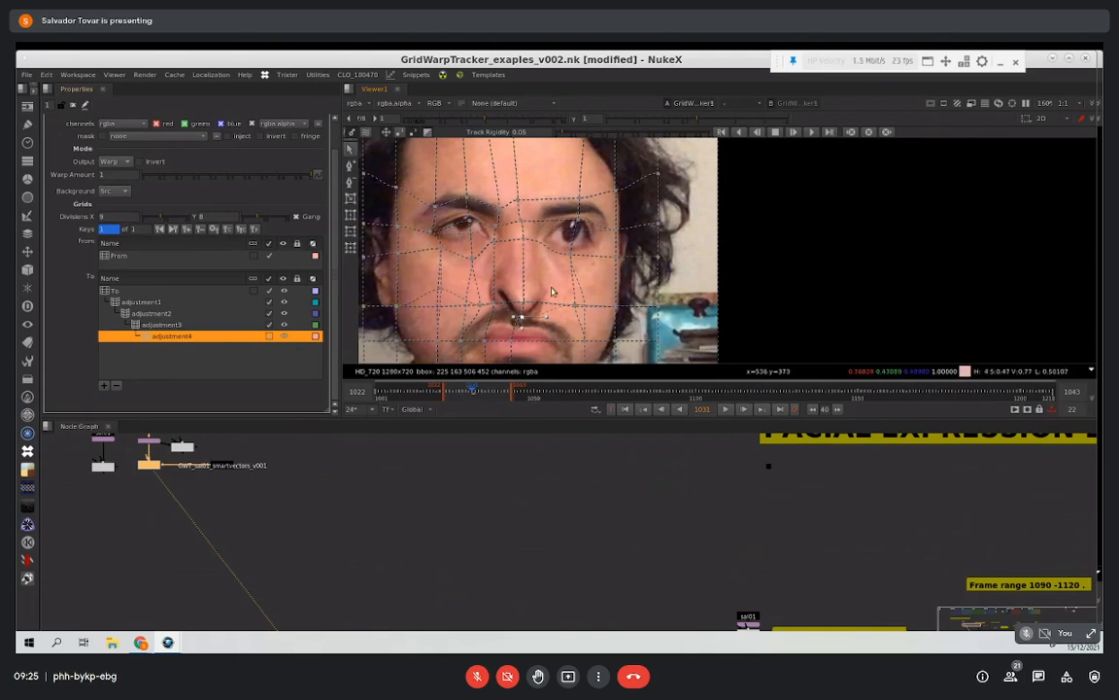
Step: Delete all four adjustment grids, keeping only the tracked To grid
left_click(116, 388)
left_click(117, 388)
left_click(117, 388)
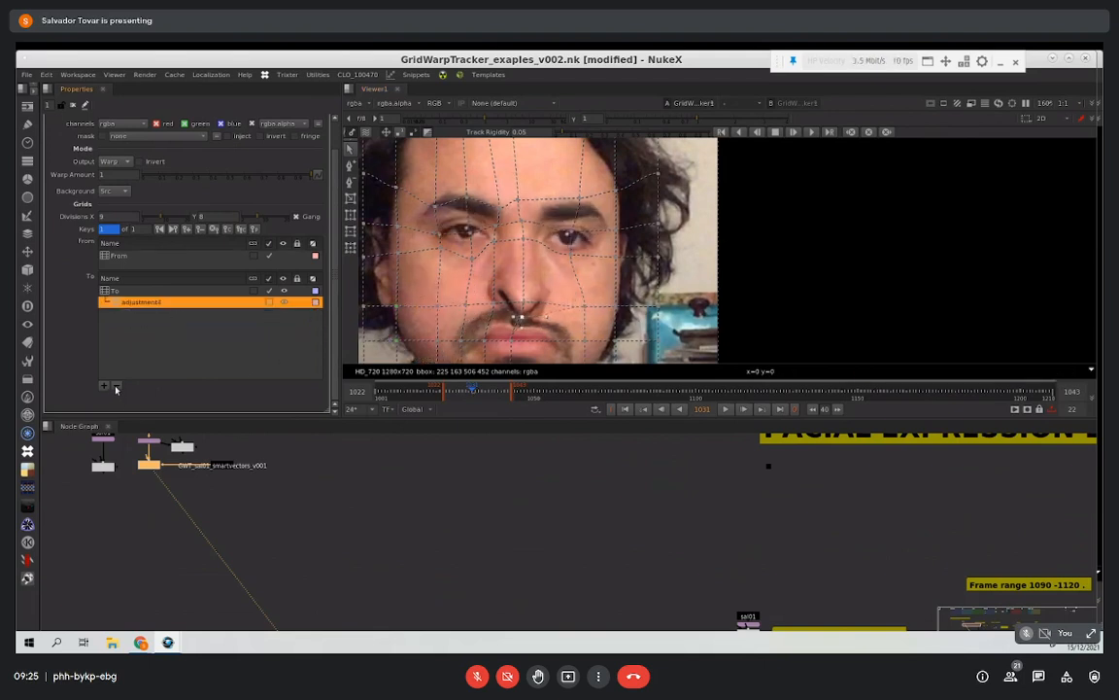
left_click(116, 388)
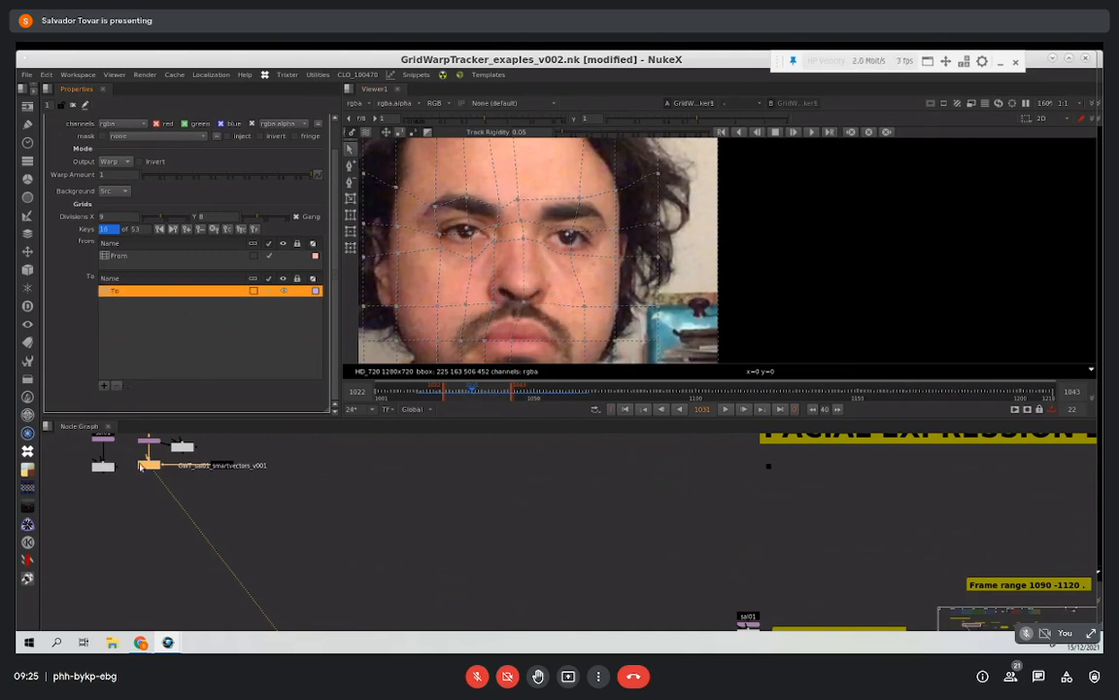
Step: Add an adjustment grid to the smart-vector GridWarpTracker and enlarge one eye by raising its brow point and lowering the point beneath it
scroll(155, 428, "up", 3)
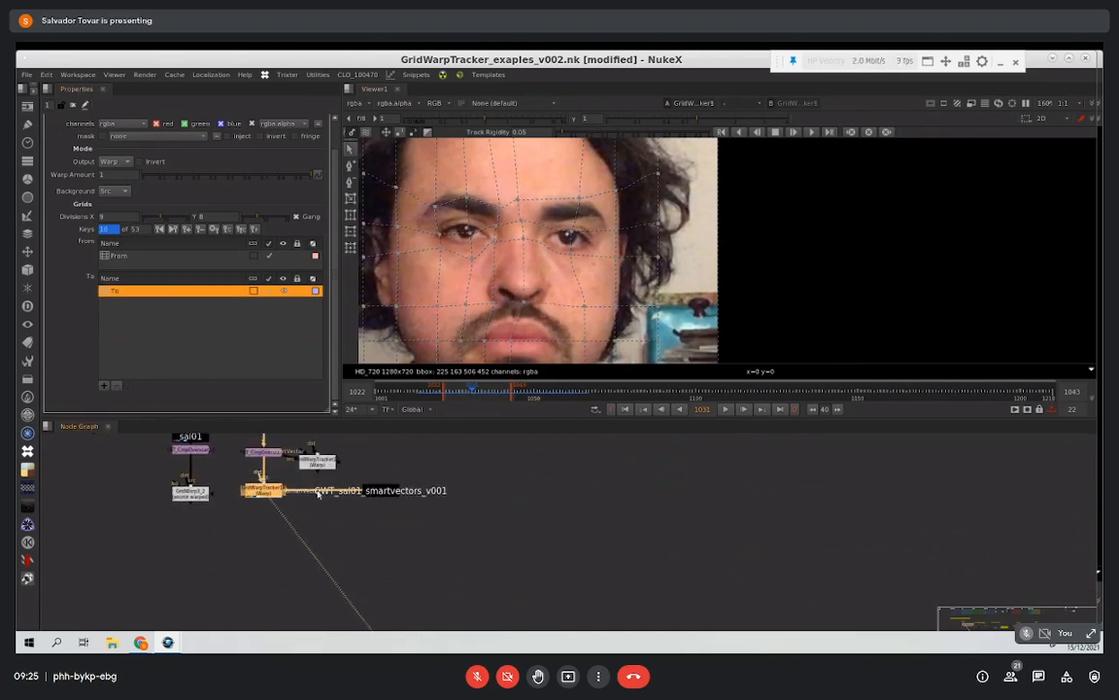
left_click(199, 494)
left_click(259, 492)
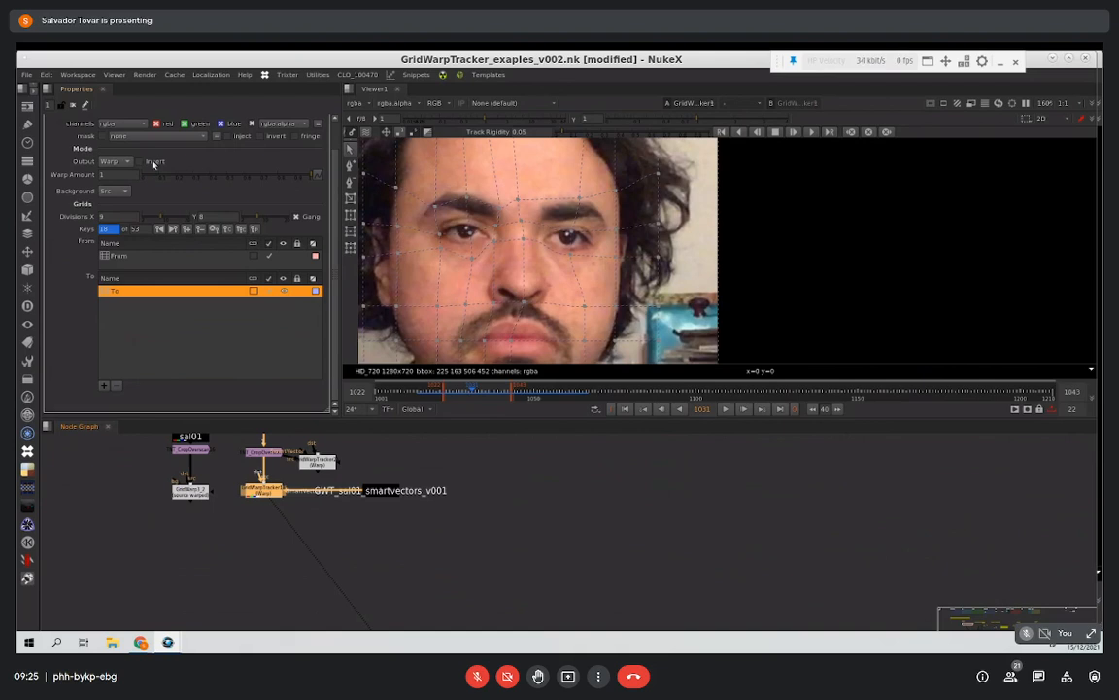
left_click(104, 386)
left_click(468, 232)
left_click_drag(468, 232, 465, 184)
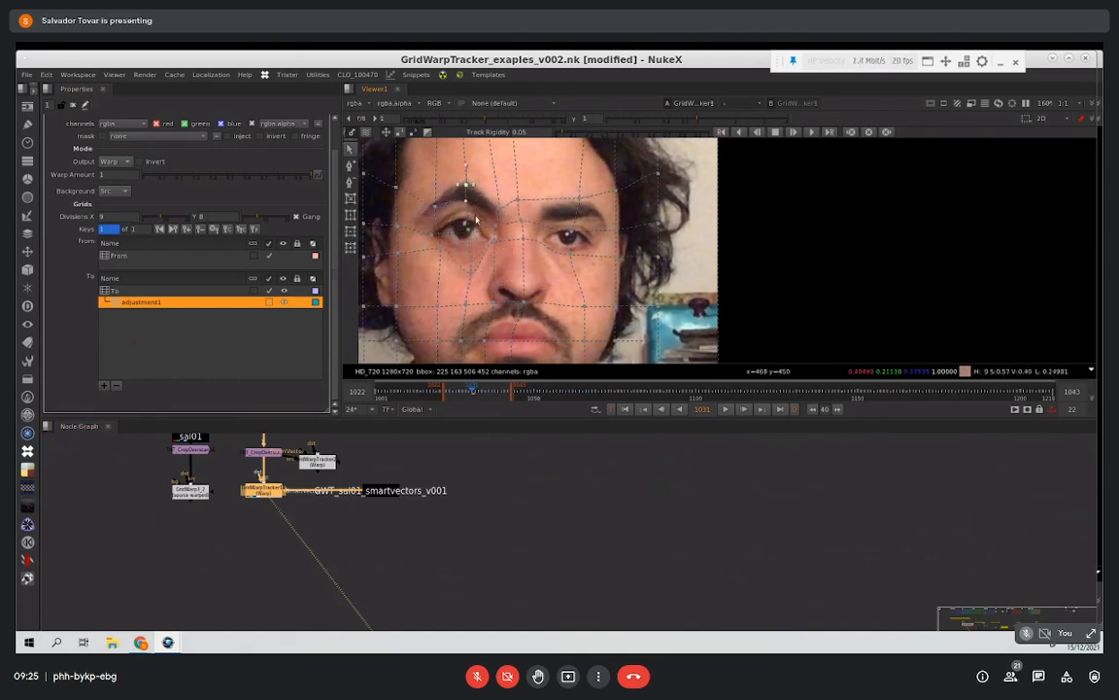
left_click(473, 232)
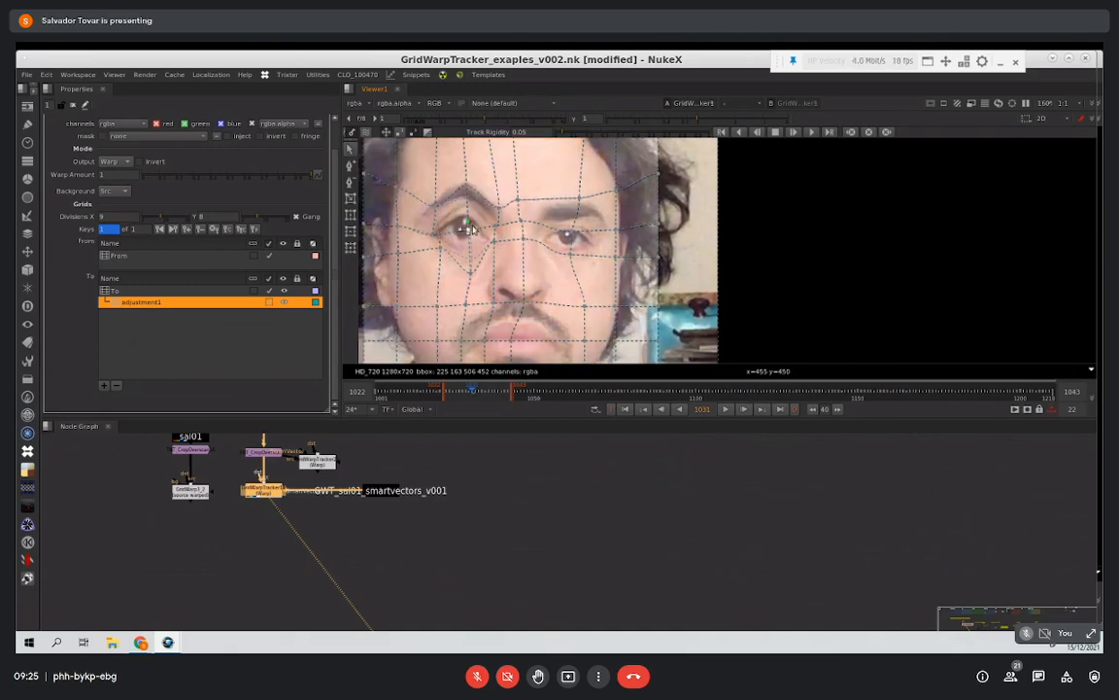
left_click(468, 232)
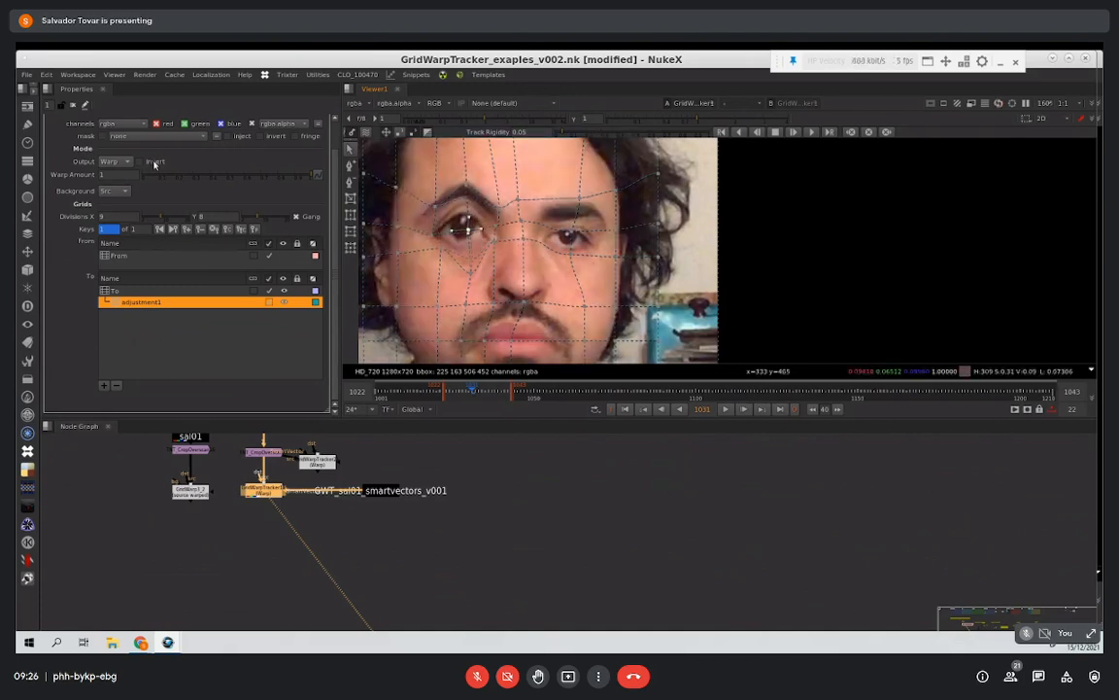
Step: Play back the eye warp with Invert enabled, and delete its adjustment grid
left_click(153, 163)
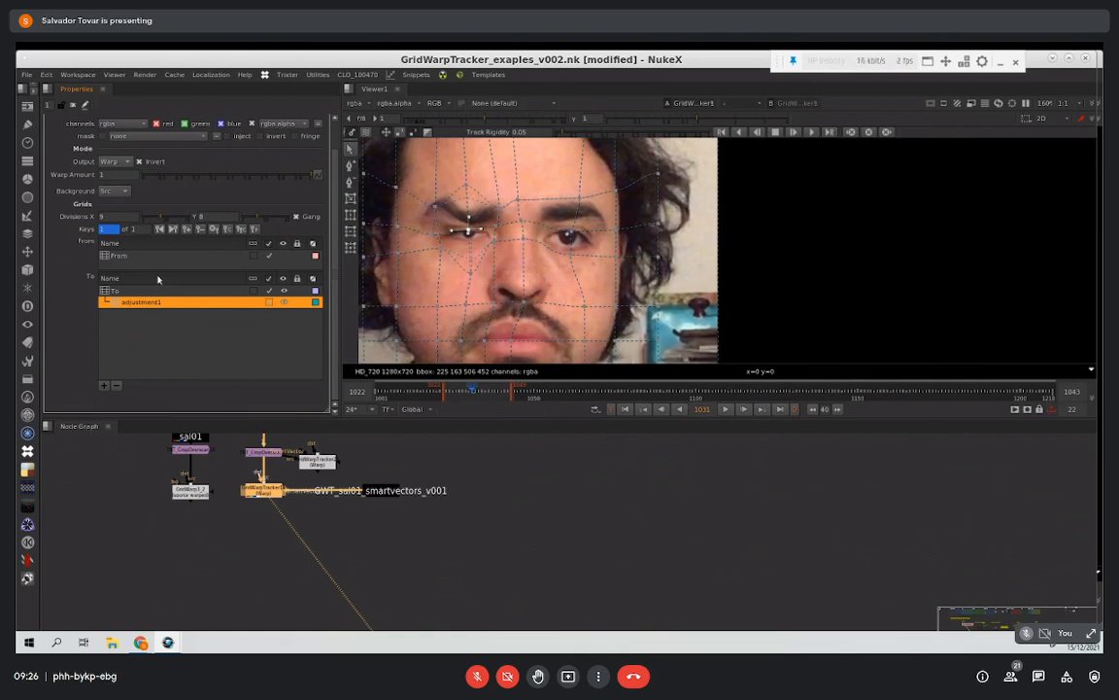
left_click(724, 409)
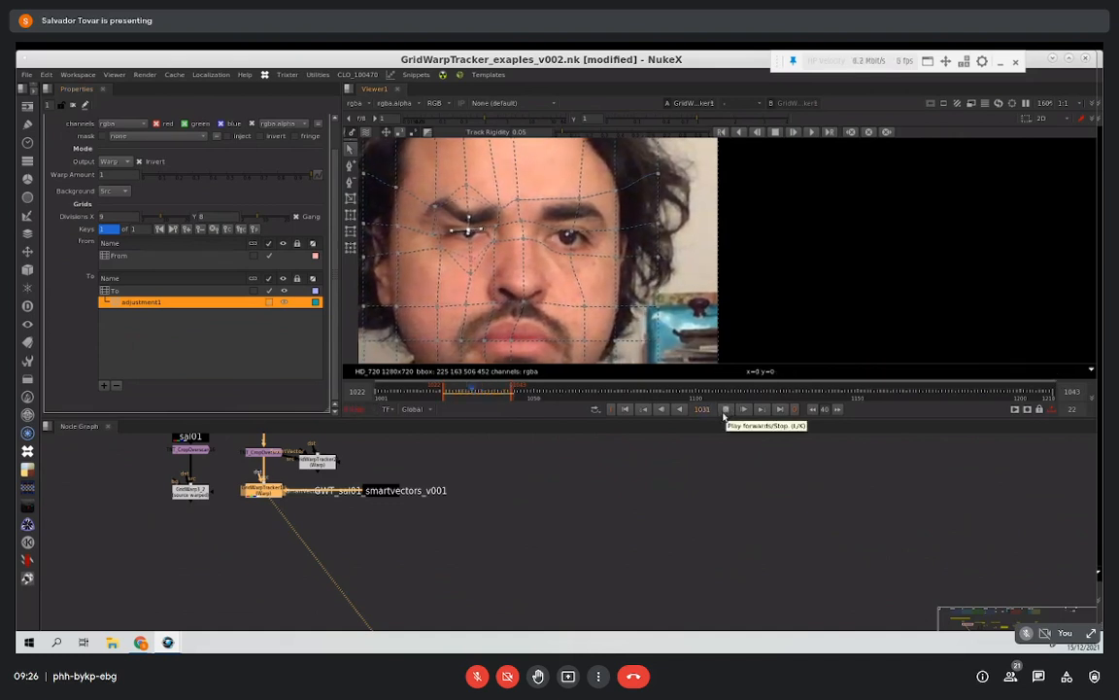
left_click(726, 410)
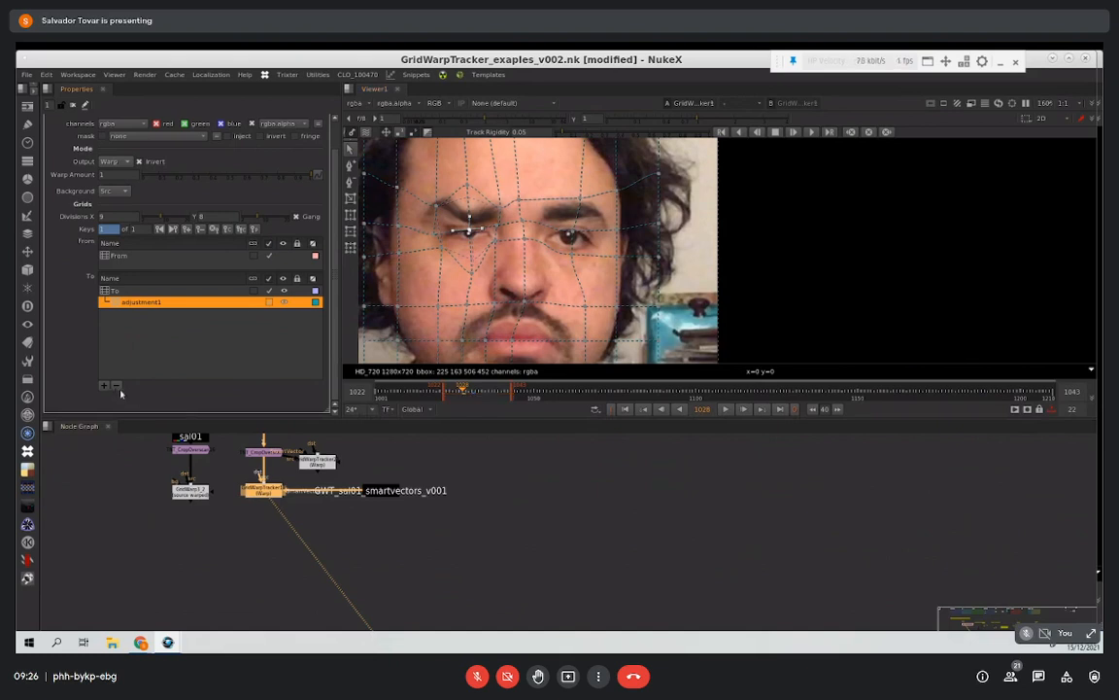
left_click(129, 291)
left_click(117, 386)
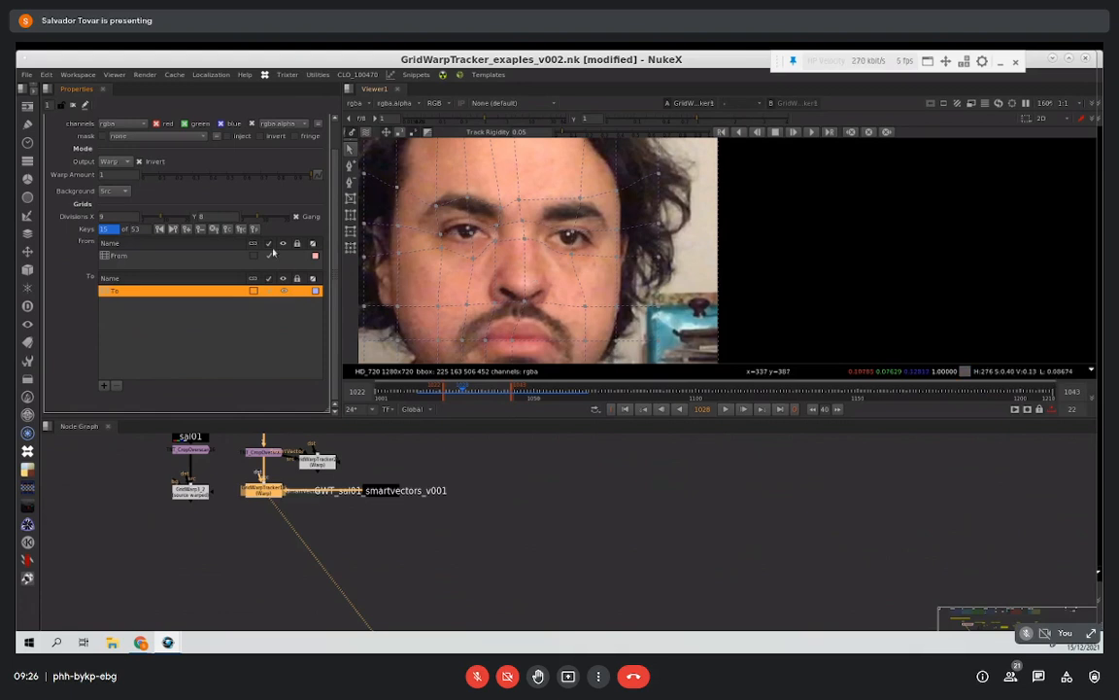
Step: Toggle auto-keying for the From grid and play back the sequence
left_click(165, 258)
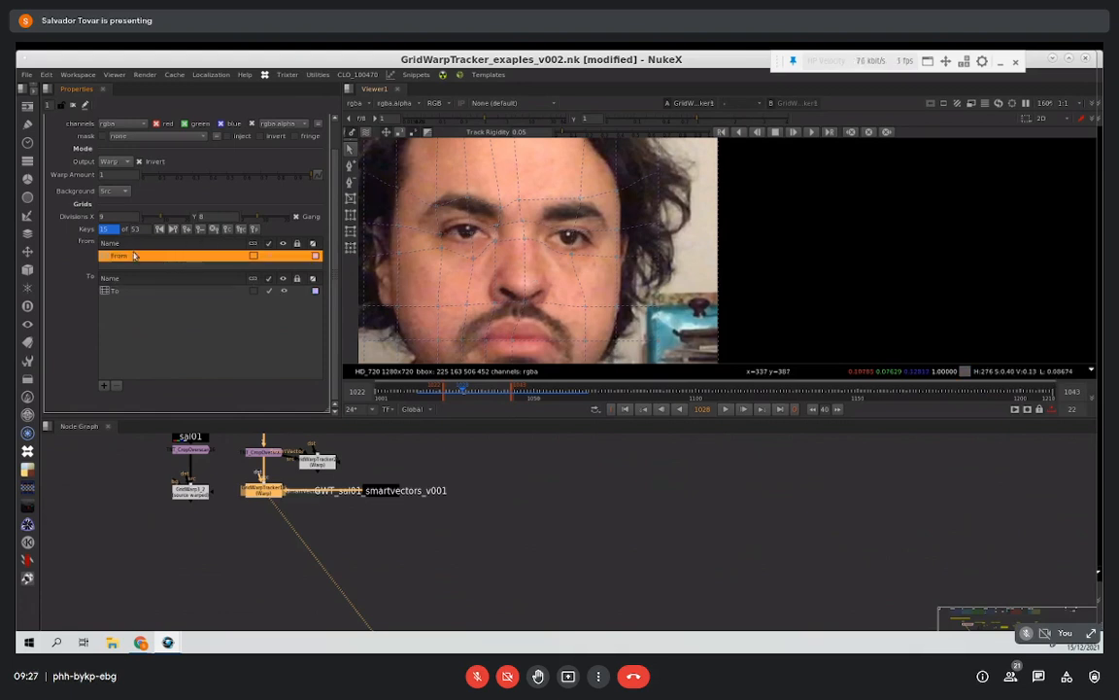
left_click(213, 231)
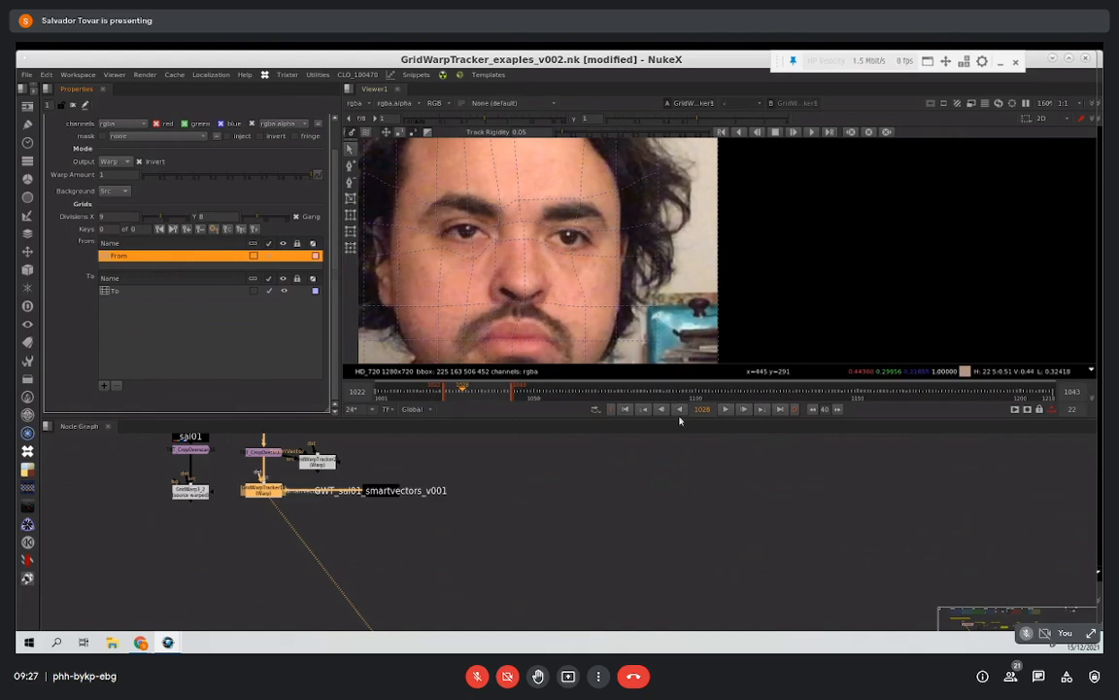
left_click(728, 410)
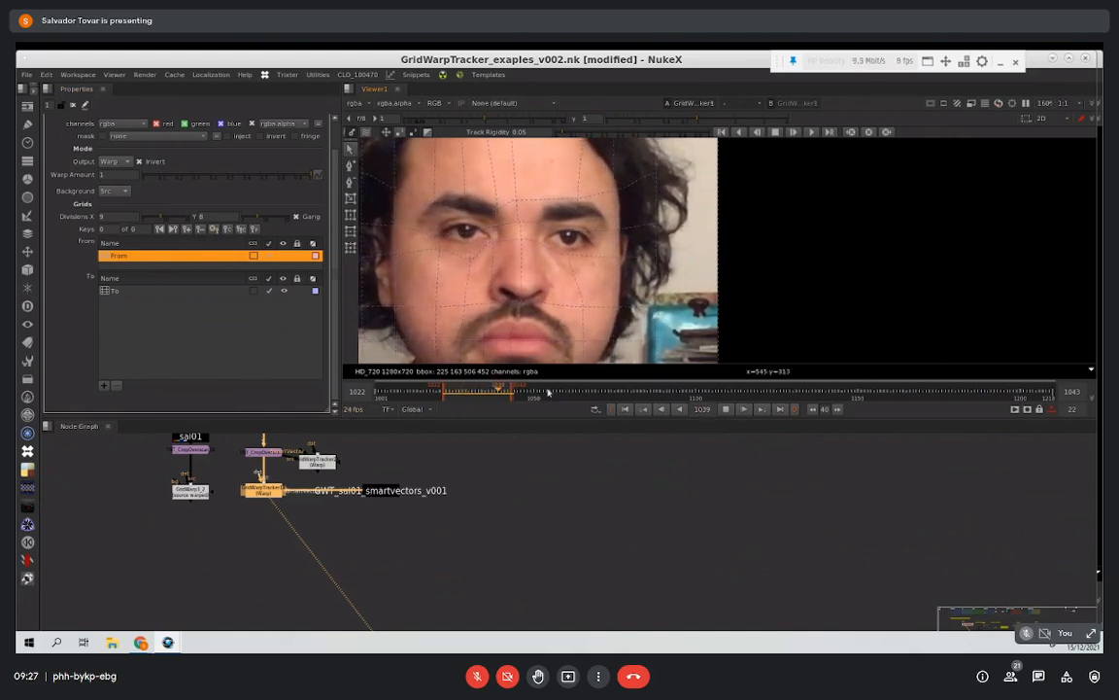
Step: Add a RotoPaint node below the inverted GridWarpTracker and clone skin over the eye on frame 1030
left_click(724, 411)
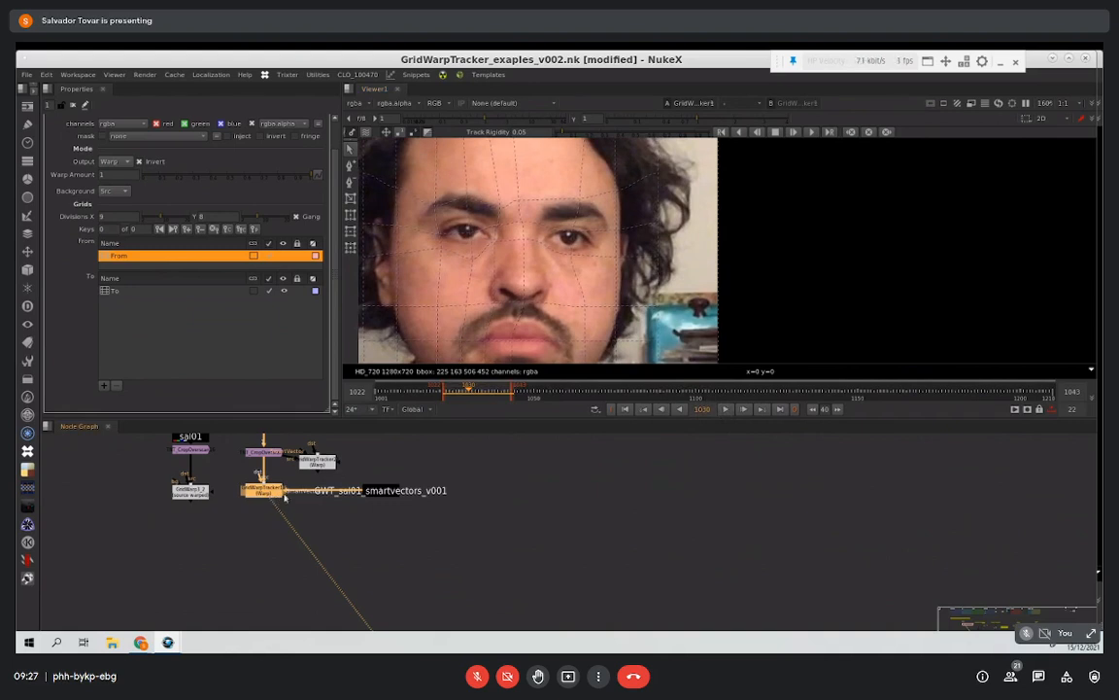
key("p")
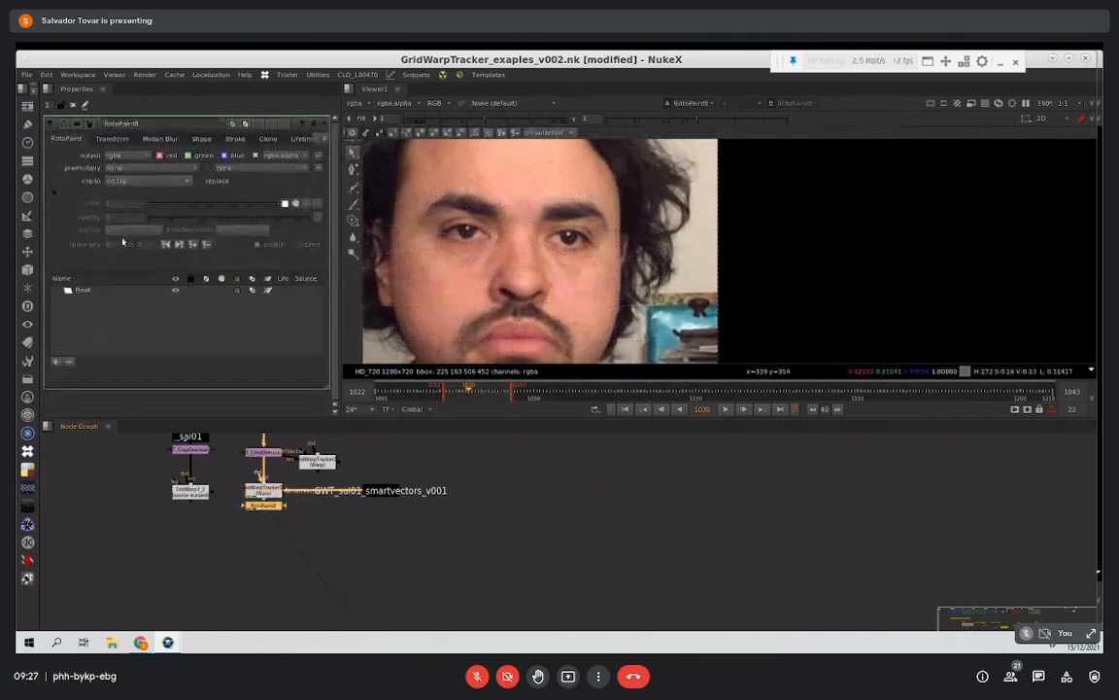
left_click(353, 221)
left_click_drag(462, 234, 458, 231)
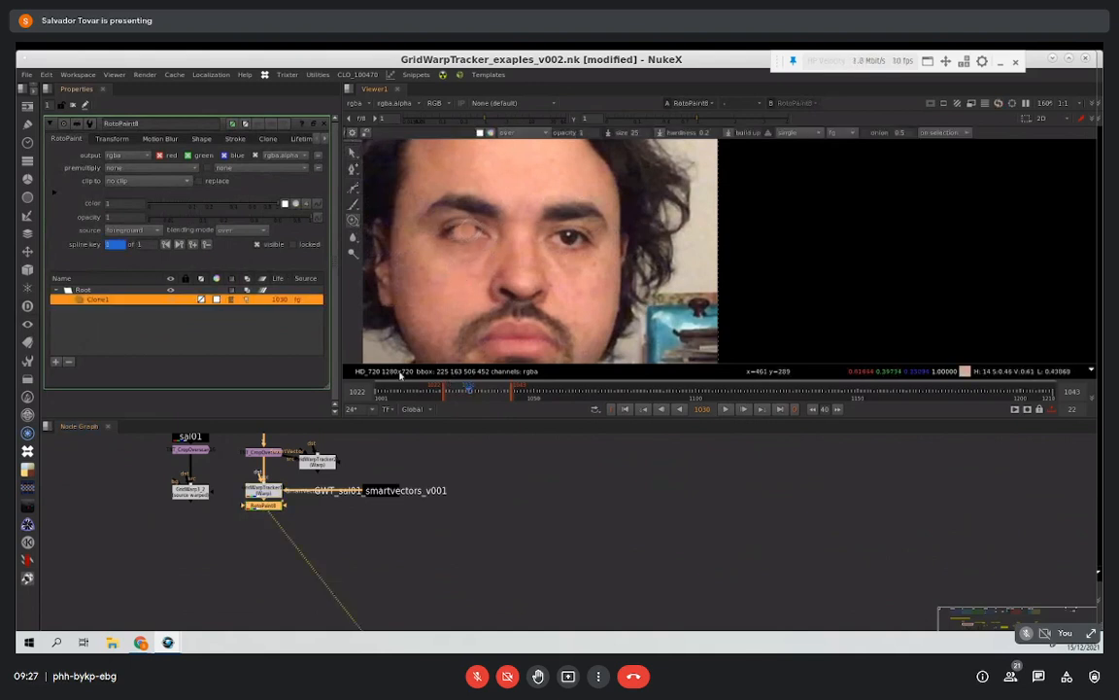
Step: Disconnect the smart vectors from the GridWarpTracker above the RotoPaint and move their node aside
left_click(277, 493)
left_click_drag(361, 496, 379, 484)
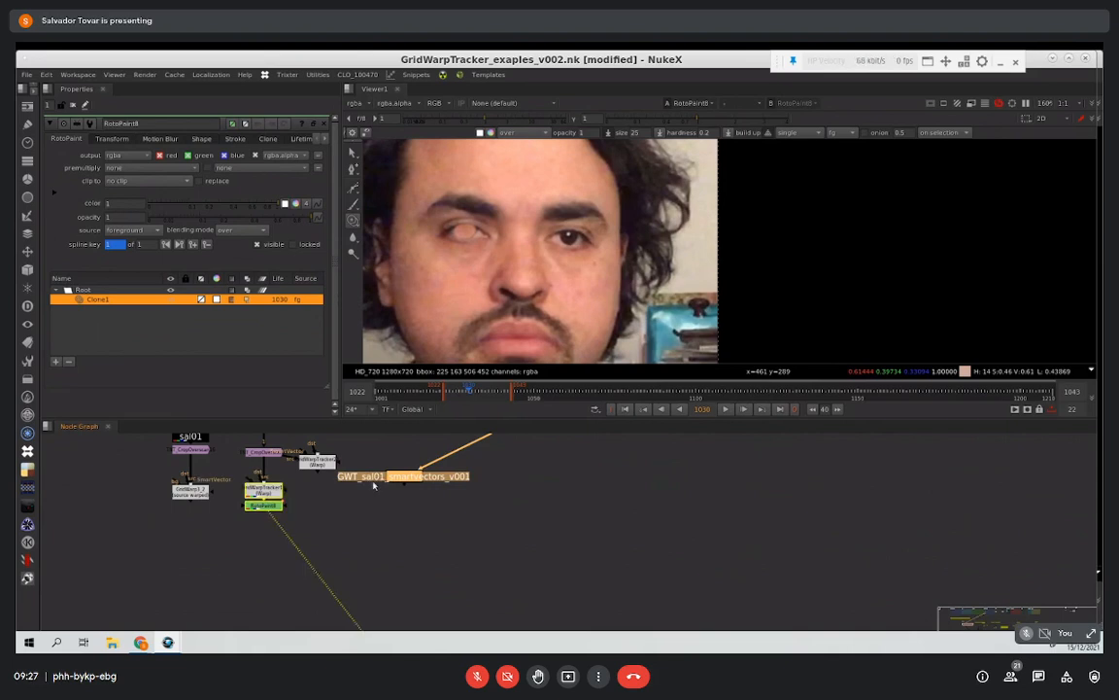
left_click(364, 489)
left_click(390, 478)
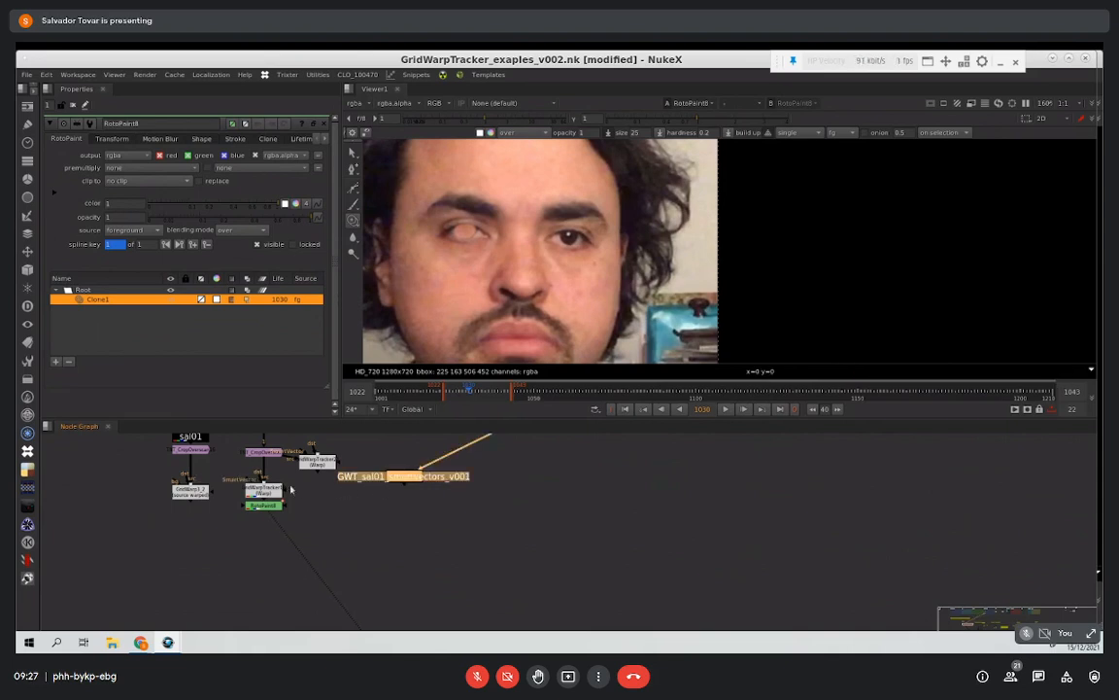
Step: Insert a copy of the GridWarpTracker below the RotoPaint node and open its properties
left_click(278, 495)
left_click(268, 507)
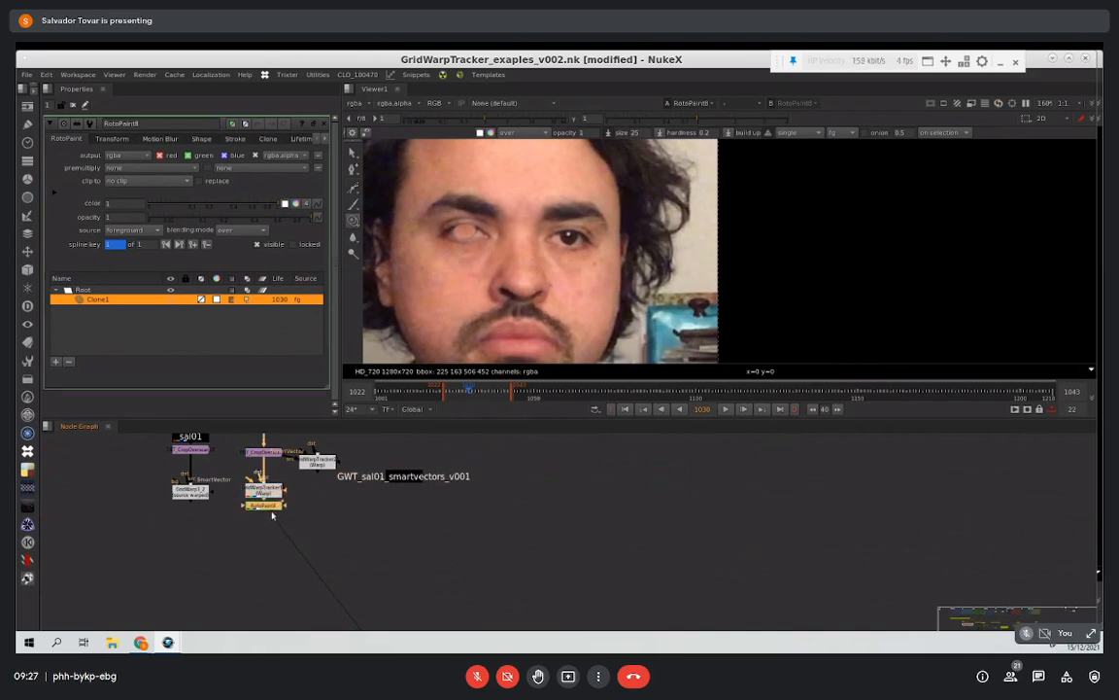
key("ctrl+v")
double_click(275, 525)
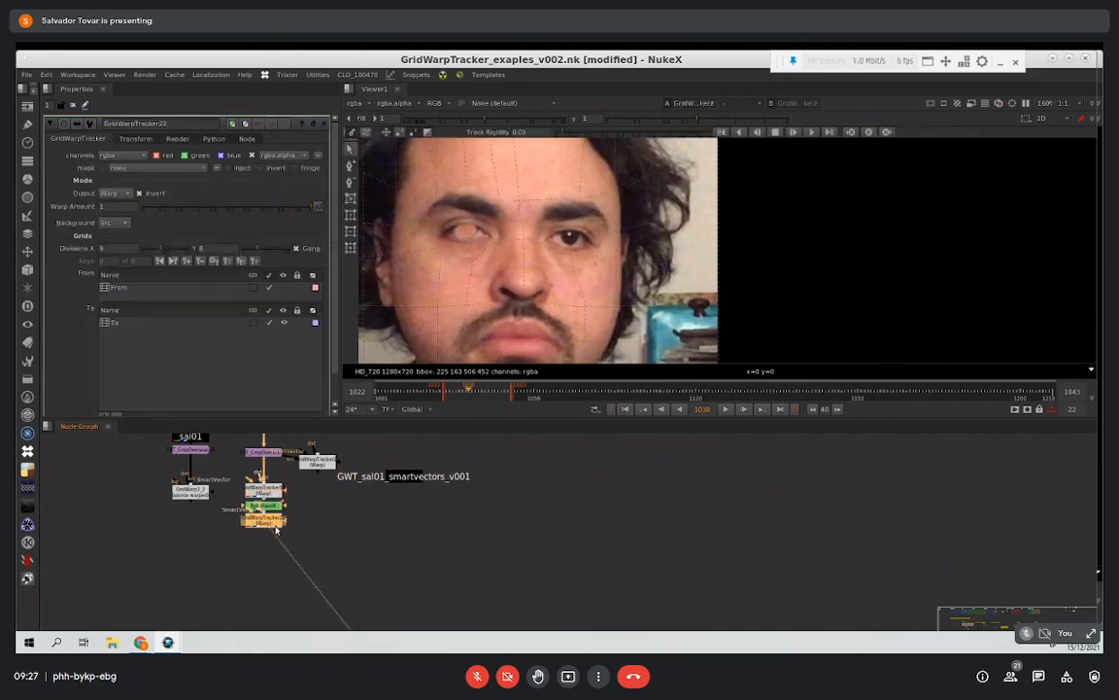
Step: Turn off Invert on the copied GridWarpTracker with its To grid selected, and play back the sequence
left_click(133, 322)
left_click(161, 288)
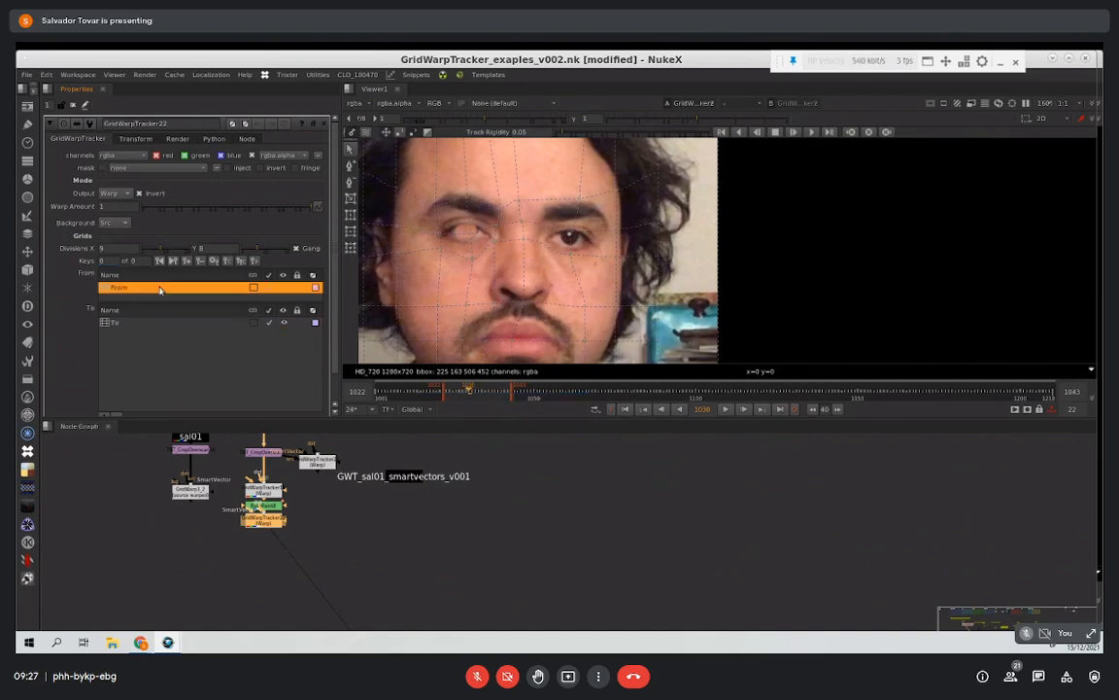
left_click(167, 322)
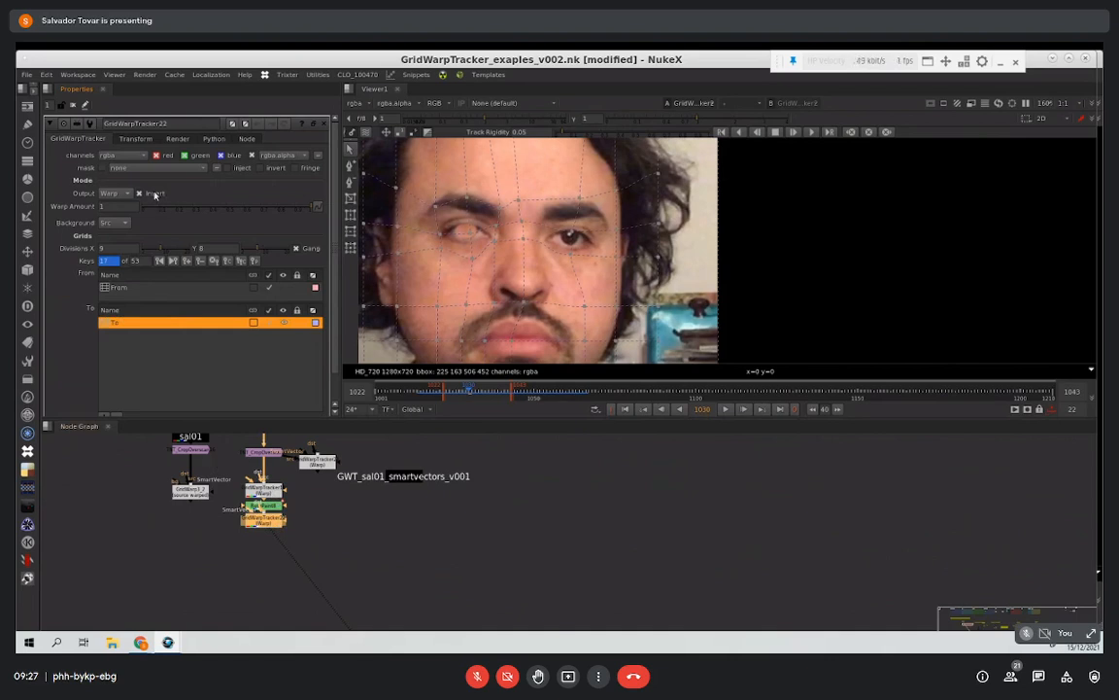
left_click(724, 410)
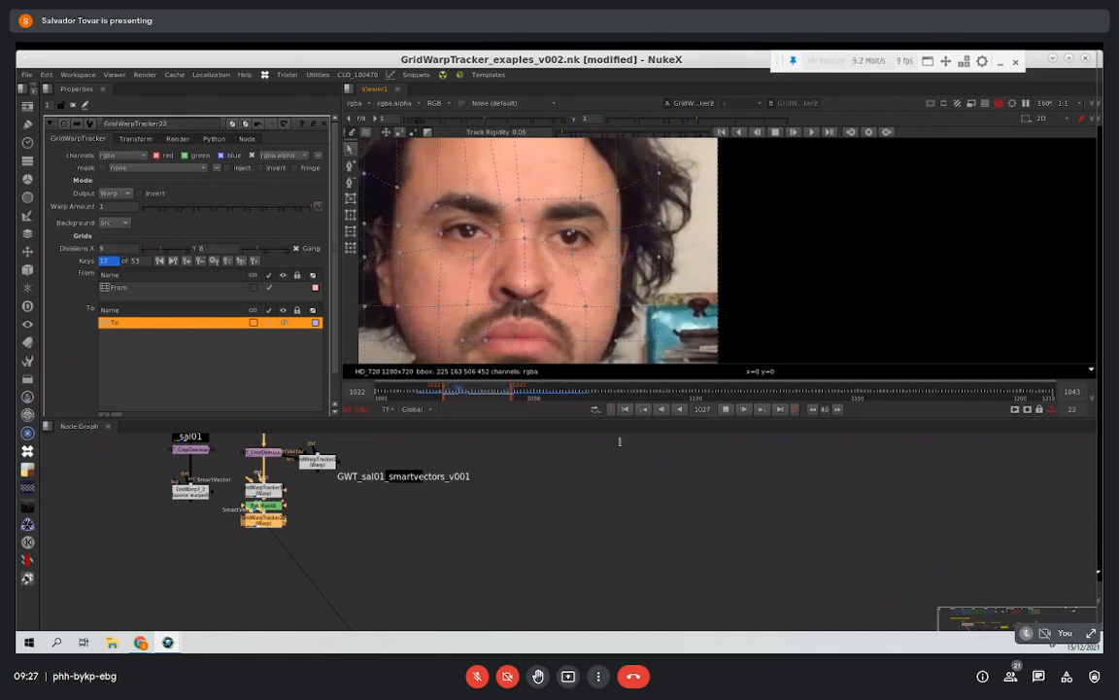
left_click(725, 409)
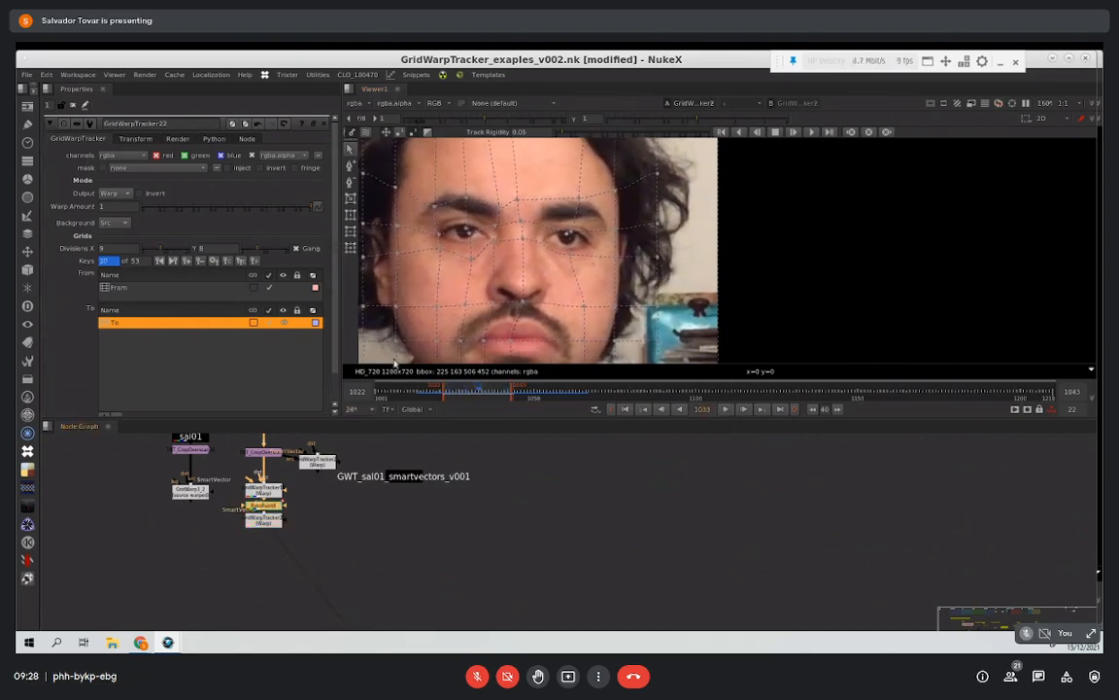
Step: Set the clone stroke's lifetime to all frames, and play back the paint through the lower GridWarpTracker
double_click(272, 507)
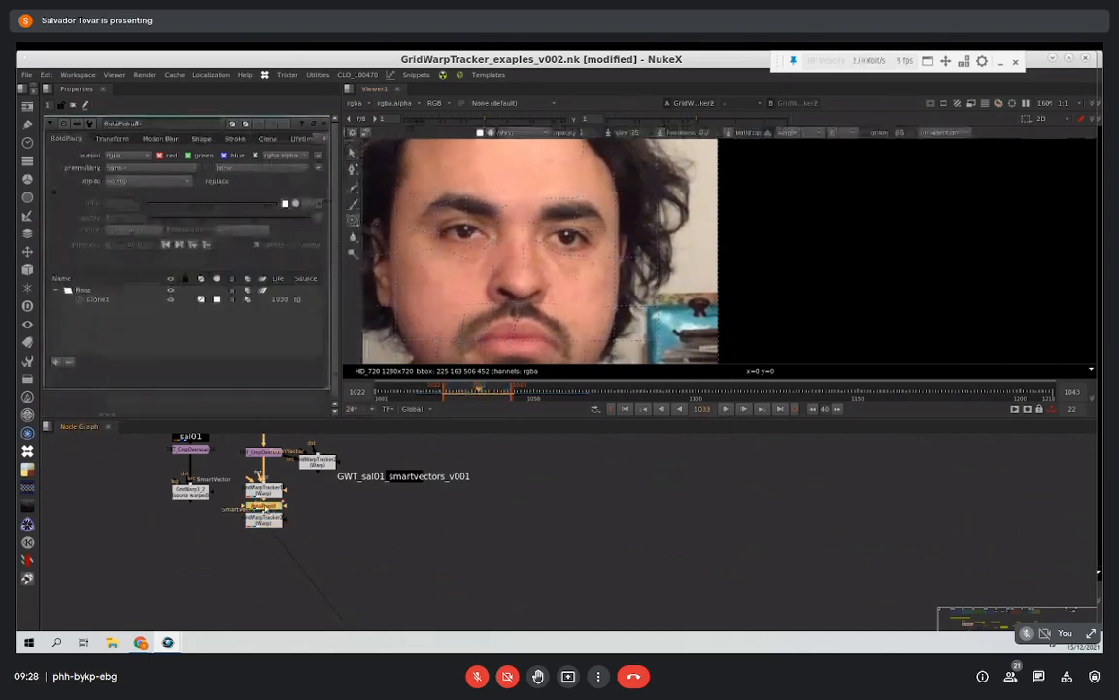
left_click(113, 139)
left_click(292, 139)
left_click(109, 169)
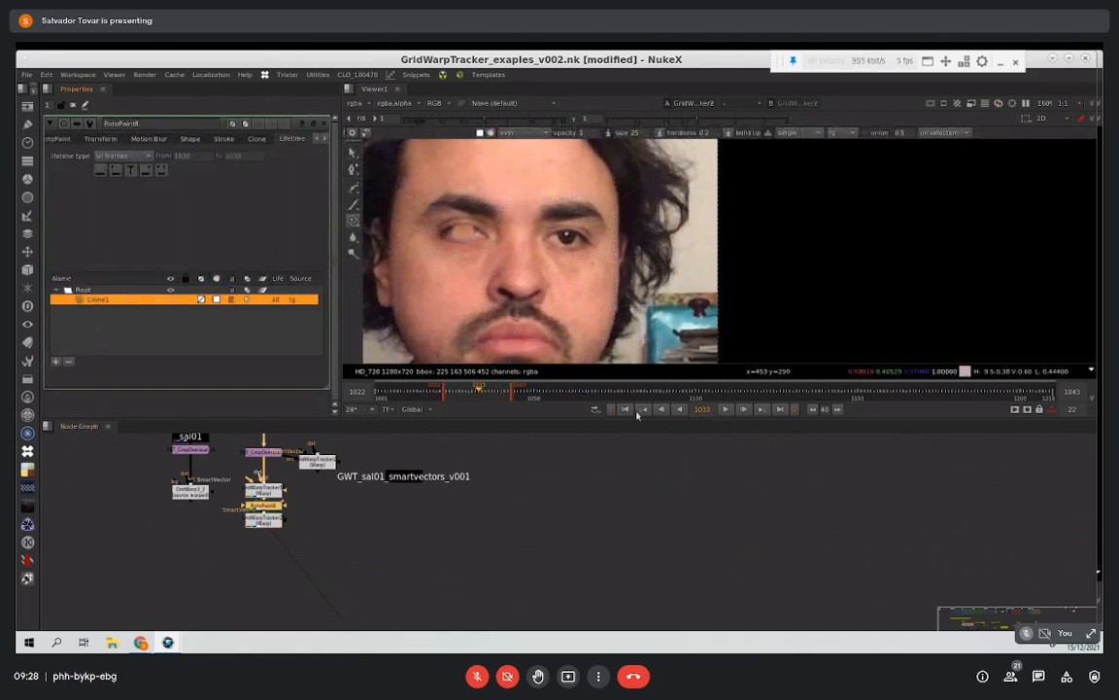
left_click(725, 409)
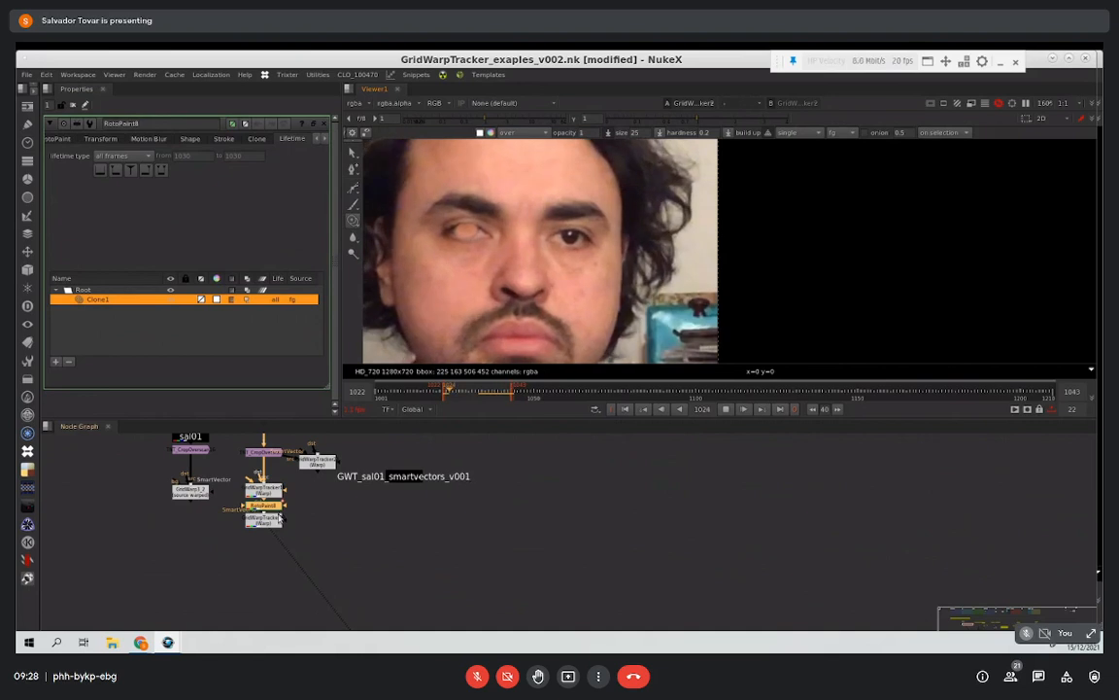
double_click(263, 518)
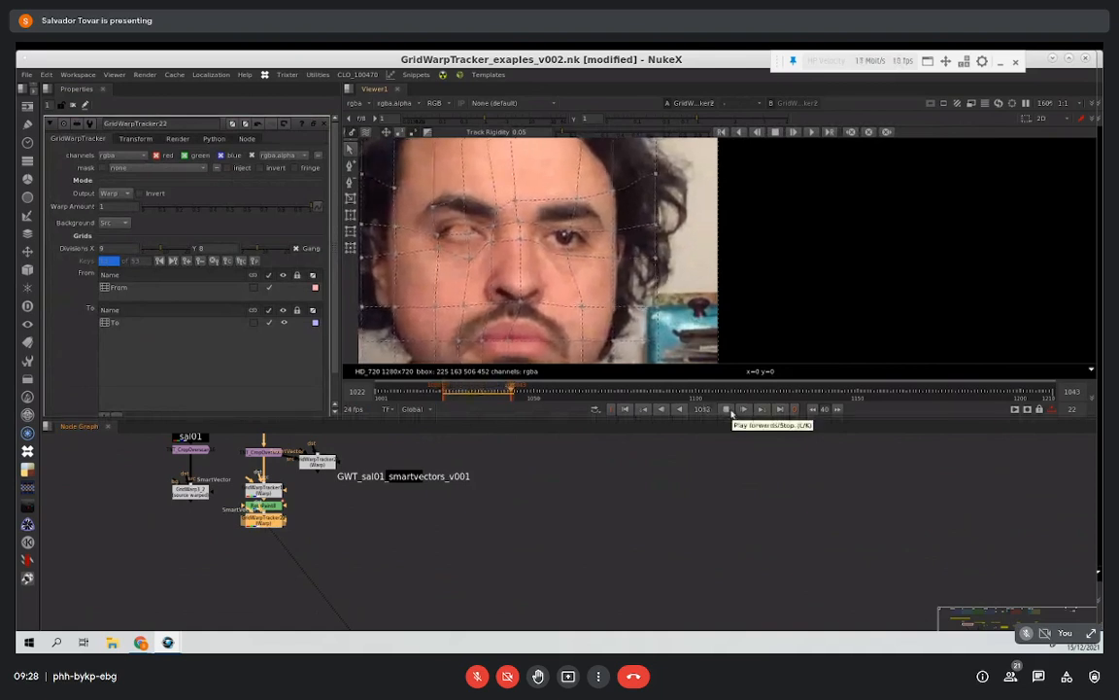
left_click(732, 412)
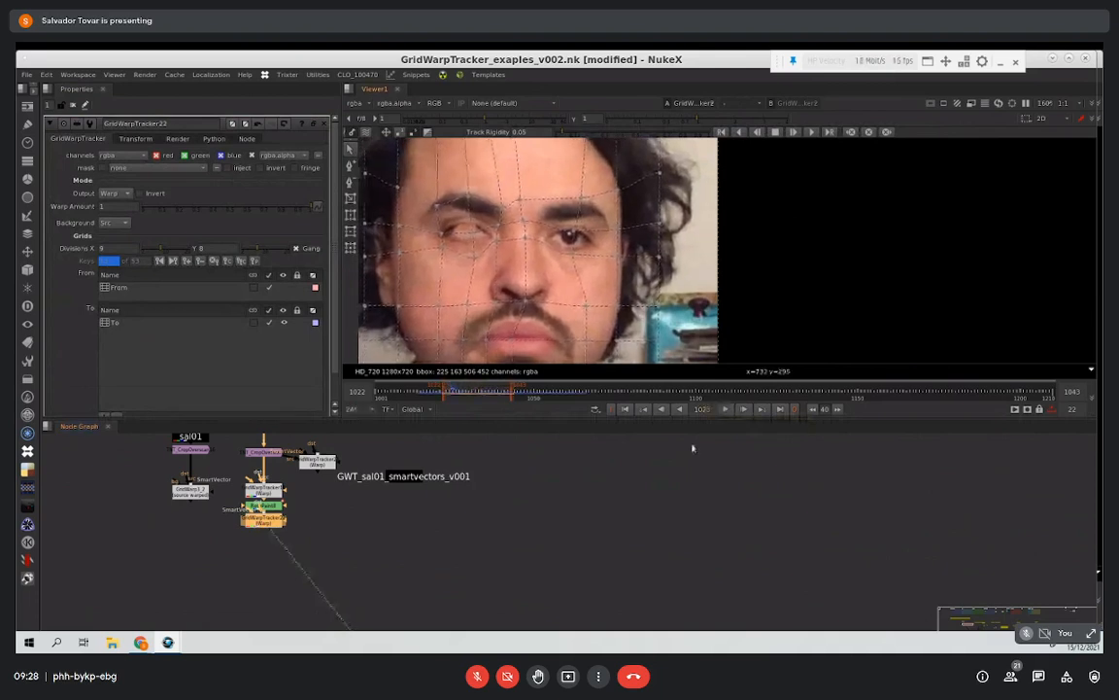
Step: Go to the Doubling facial expression example in the node graph and open its GridWarpTracker in place of the current properties
scroll(612, 489, "down", 1)
scroll(401, 487, "down", 3)
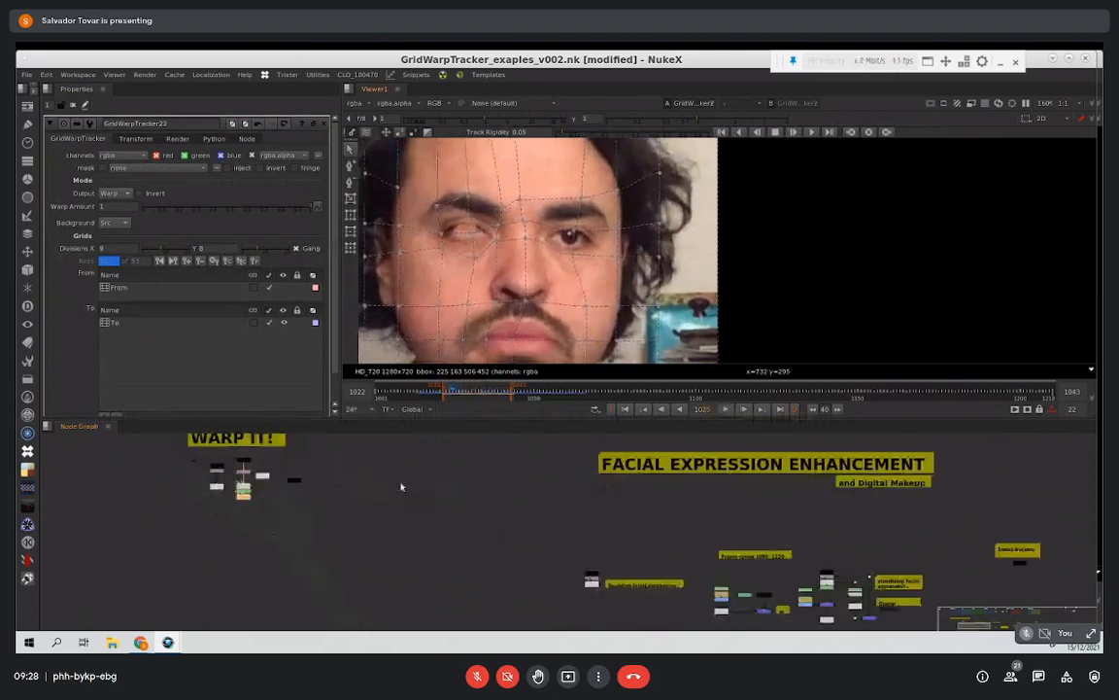
middle_click_drag(664, 572, 389, 475)
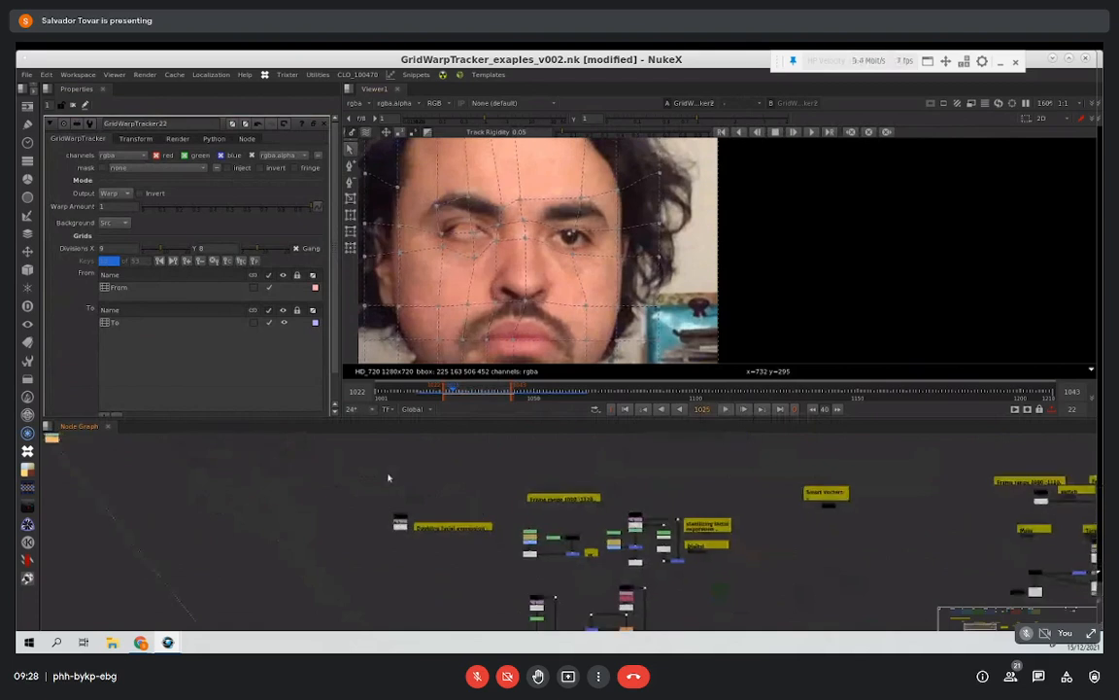
scroll(503, 520, "up", 4)
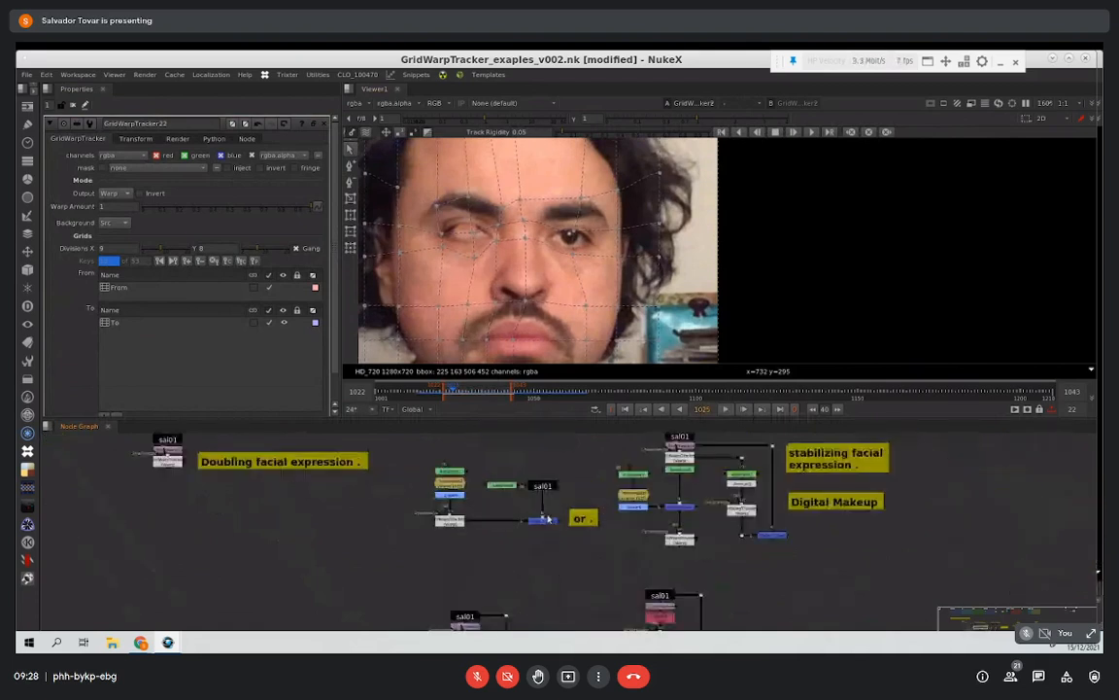
scroll(528, 529, "down", 3)
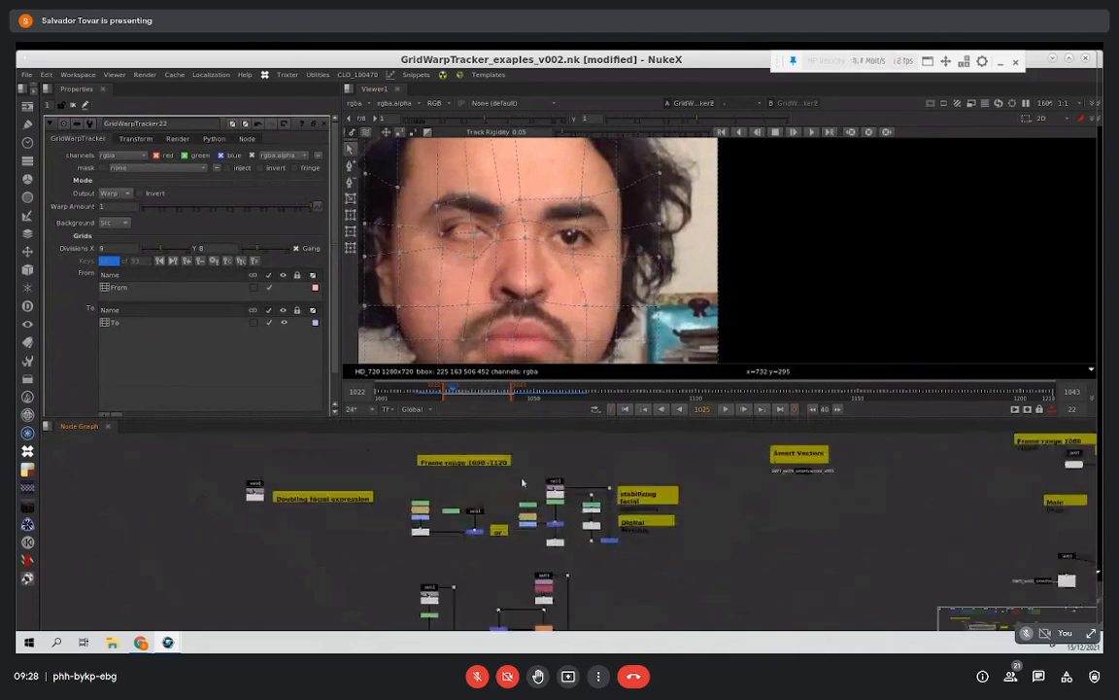
scroll(530, 491, "up", 3)
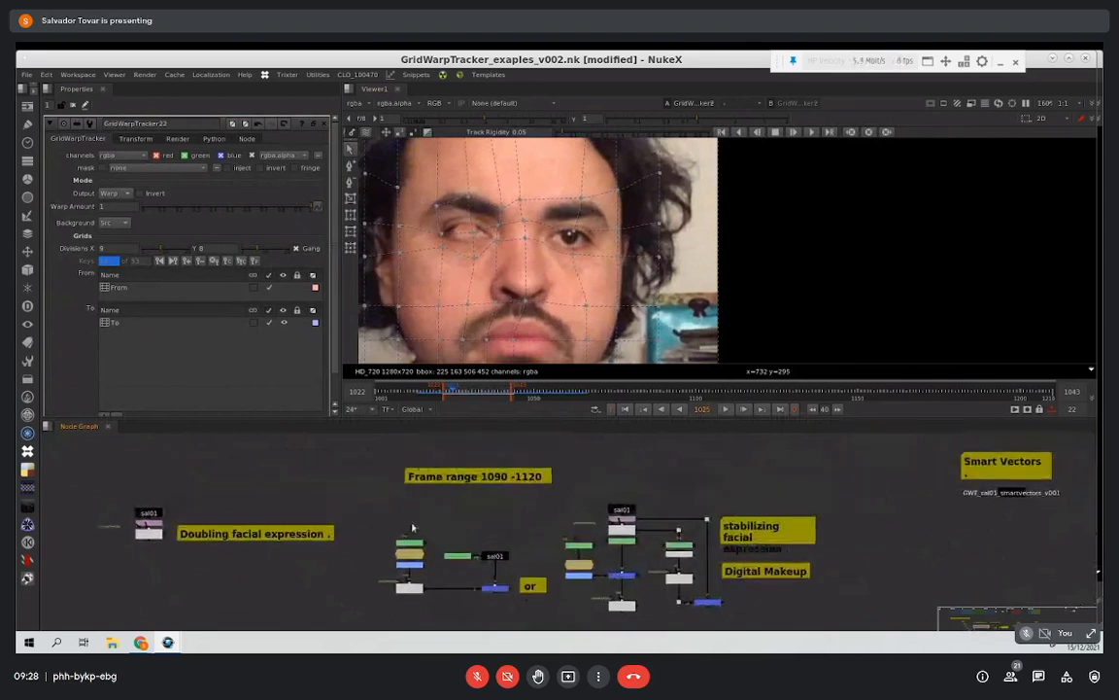
scroll(418, 511, "up", 2)
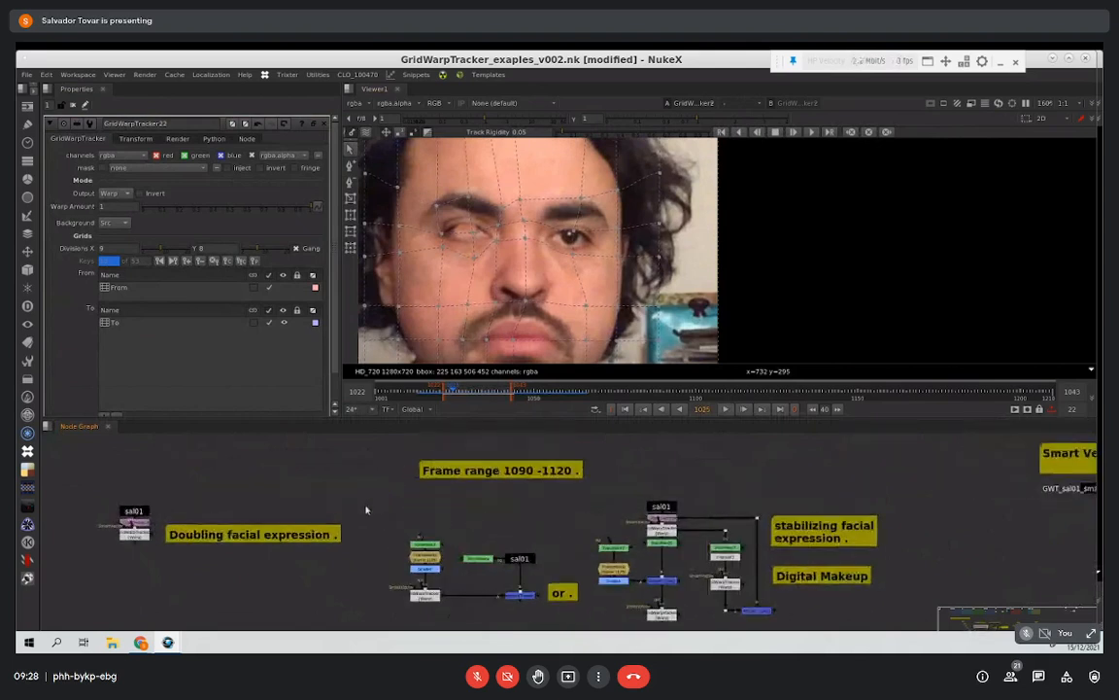
scroll(346, 520, "up", 2)
scroll(348, 520, "up", 3)
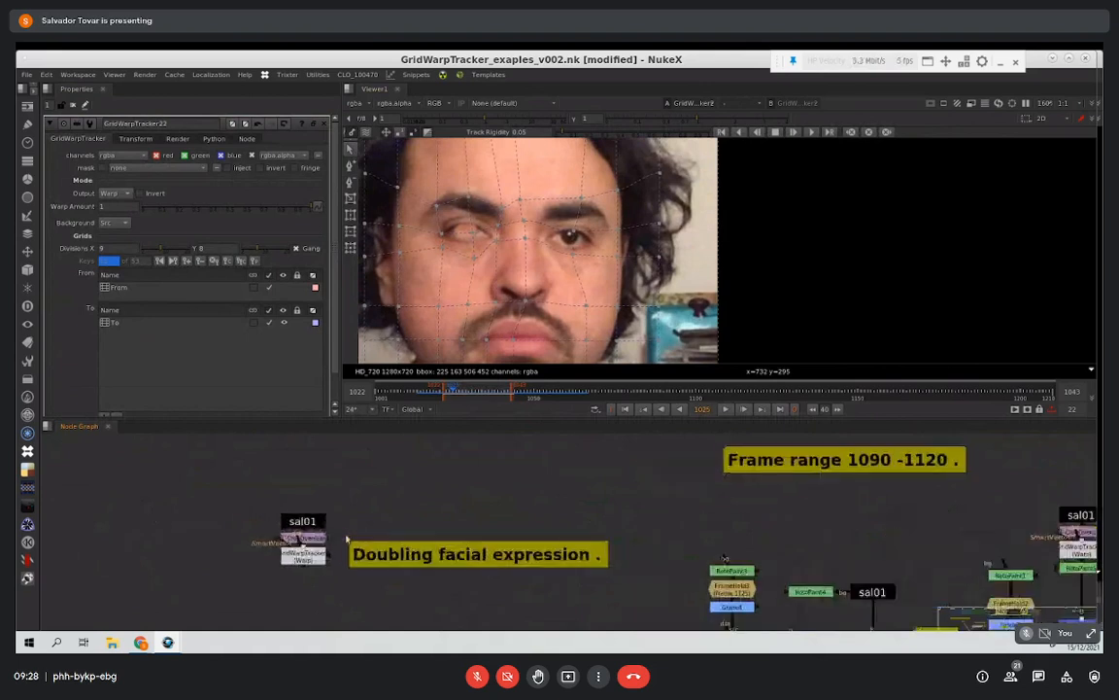
left_click(324, 540)
left_click(317, 561)
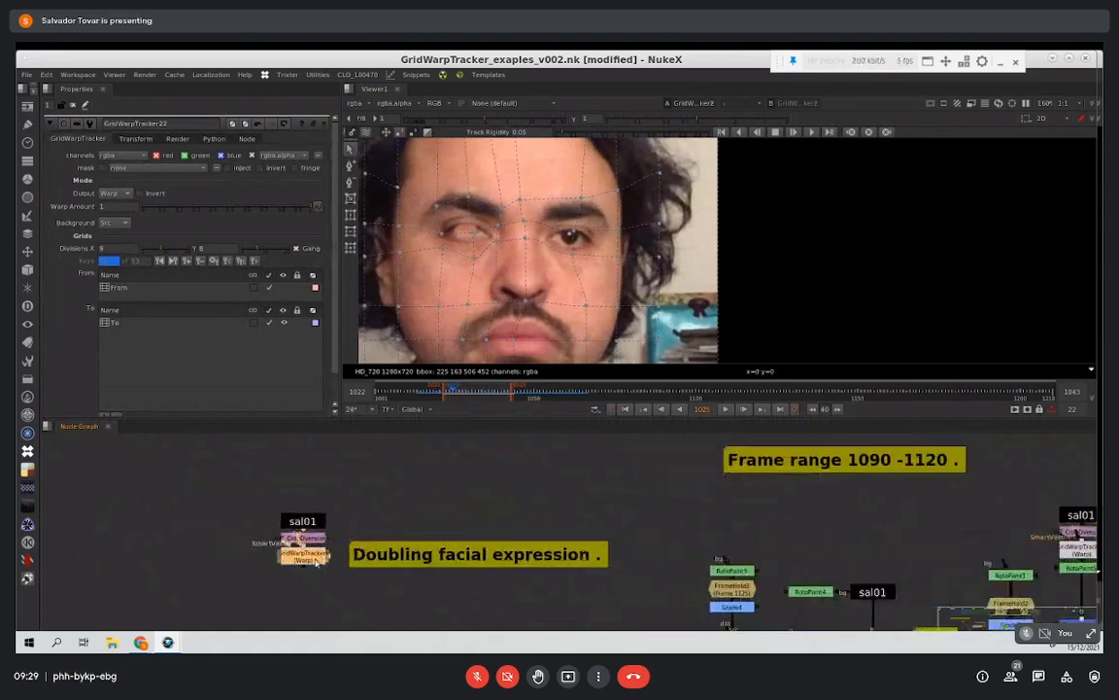
left_click(71, 121)
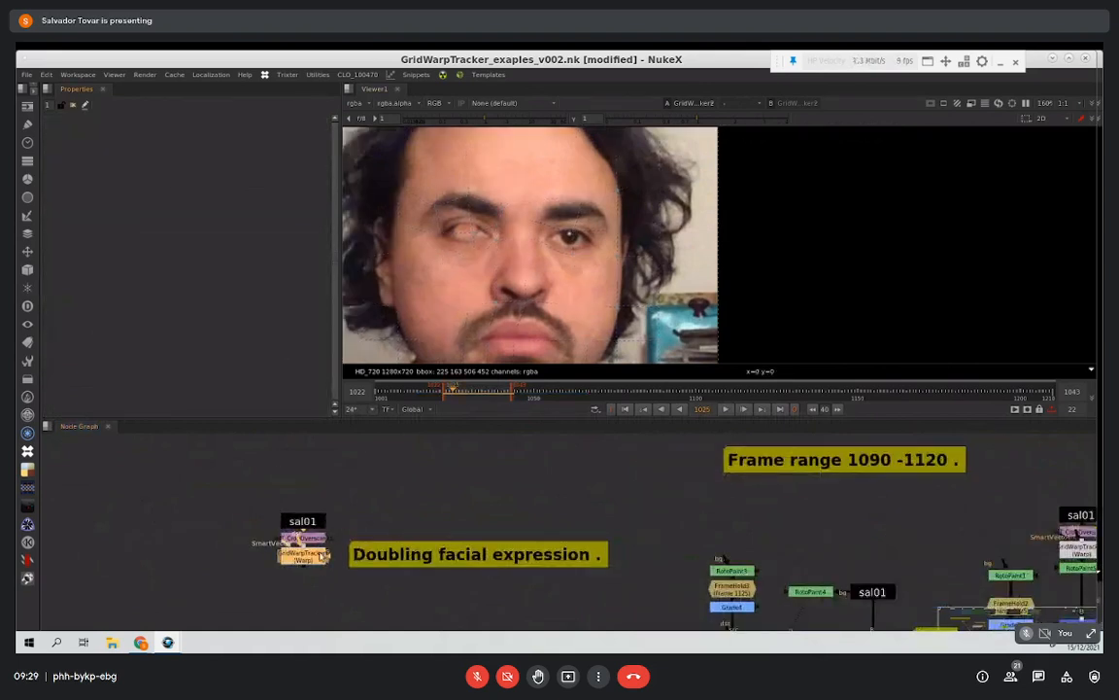
double_click(324, 563)
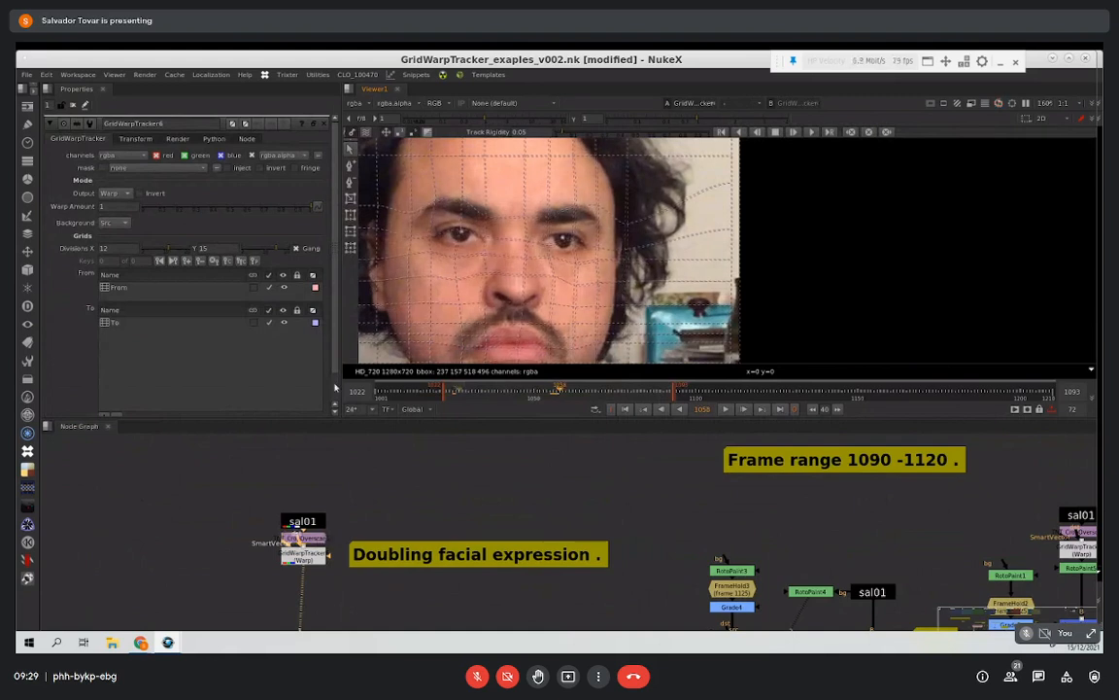
Step: Close the node properties and play back the unwarped sal01 source from its CropOverscan node, starting around frame 1091
left_click(72, 106)
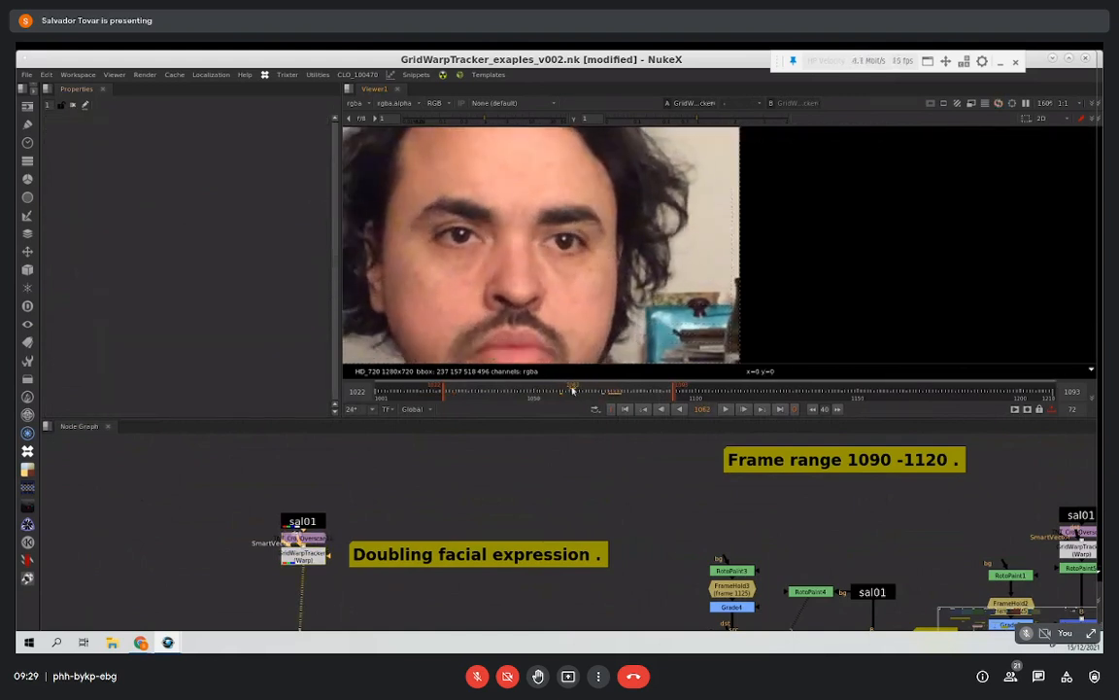
left_click_drag(599, 391, 666, 393)
left_click(324, 541)
key("1")
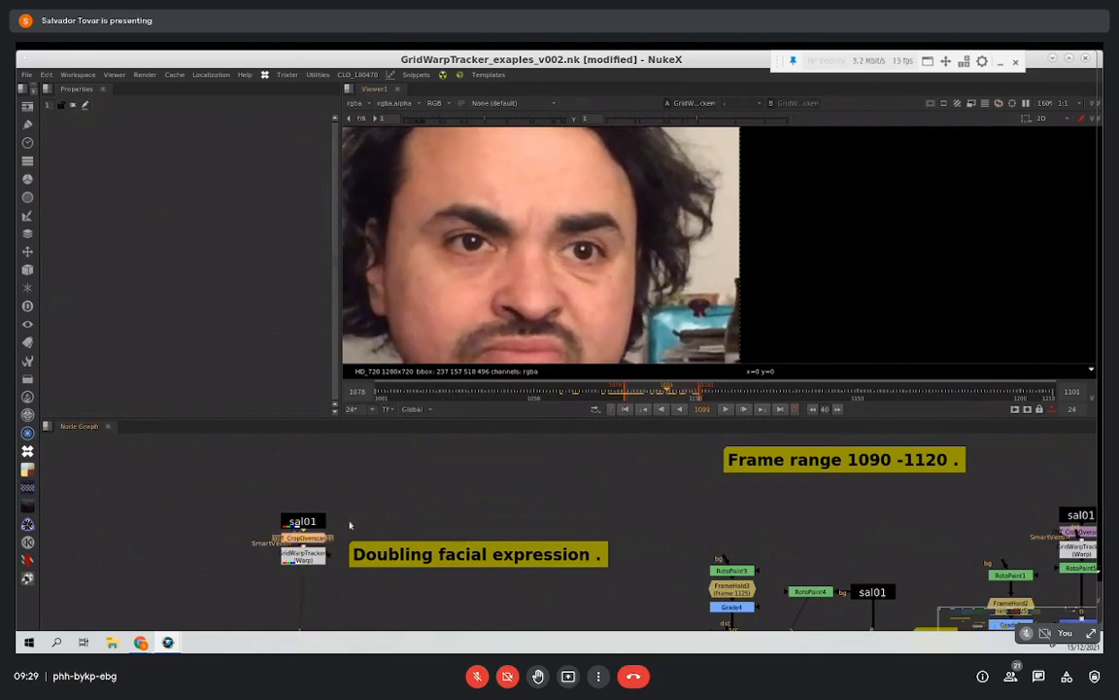
left_click(480, 470)
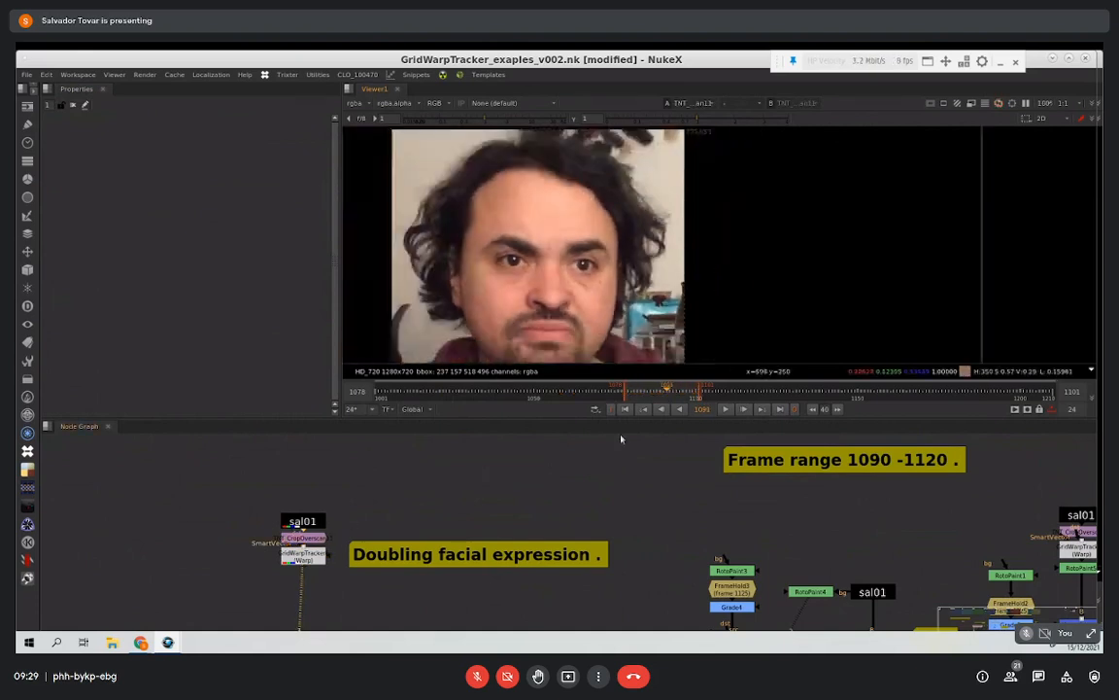
left_click(725, 409)
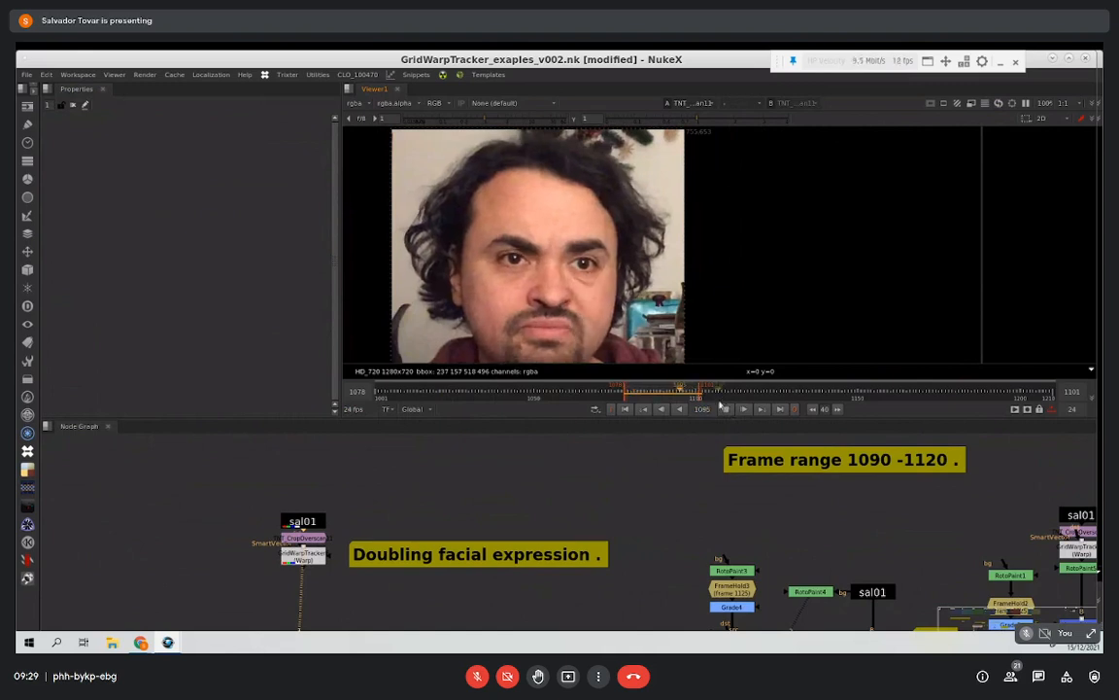
left_click(728, 409)
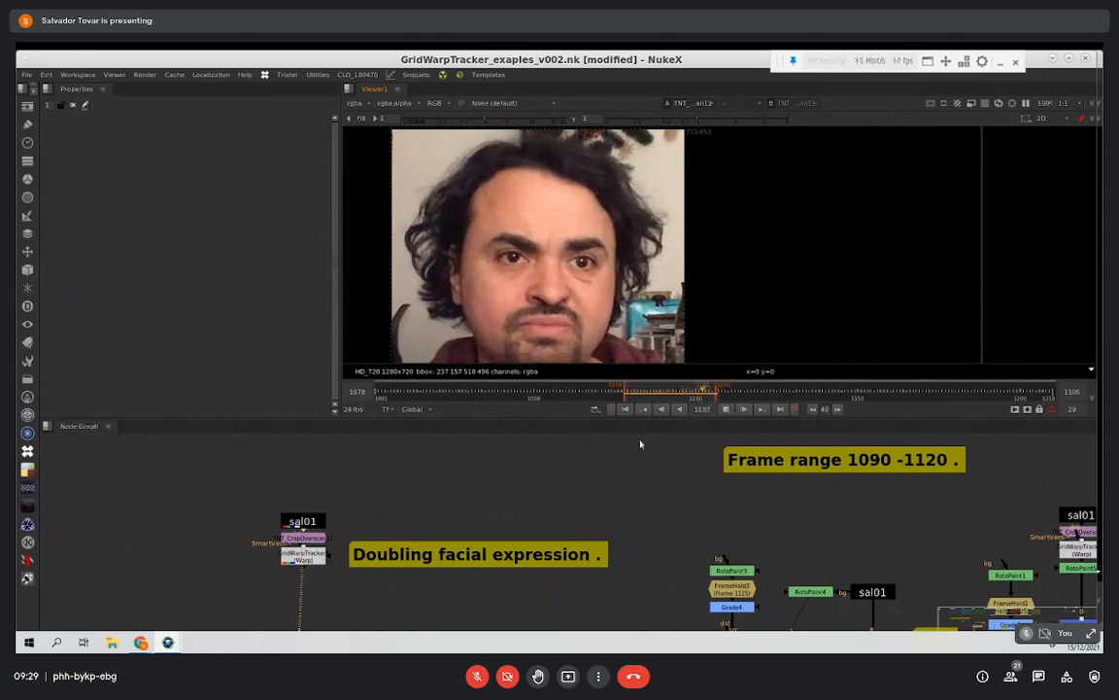
Step: Open the Doubling facial expression GridWarpTracker and examine its From and To grids
double_click(315, 558)
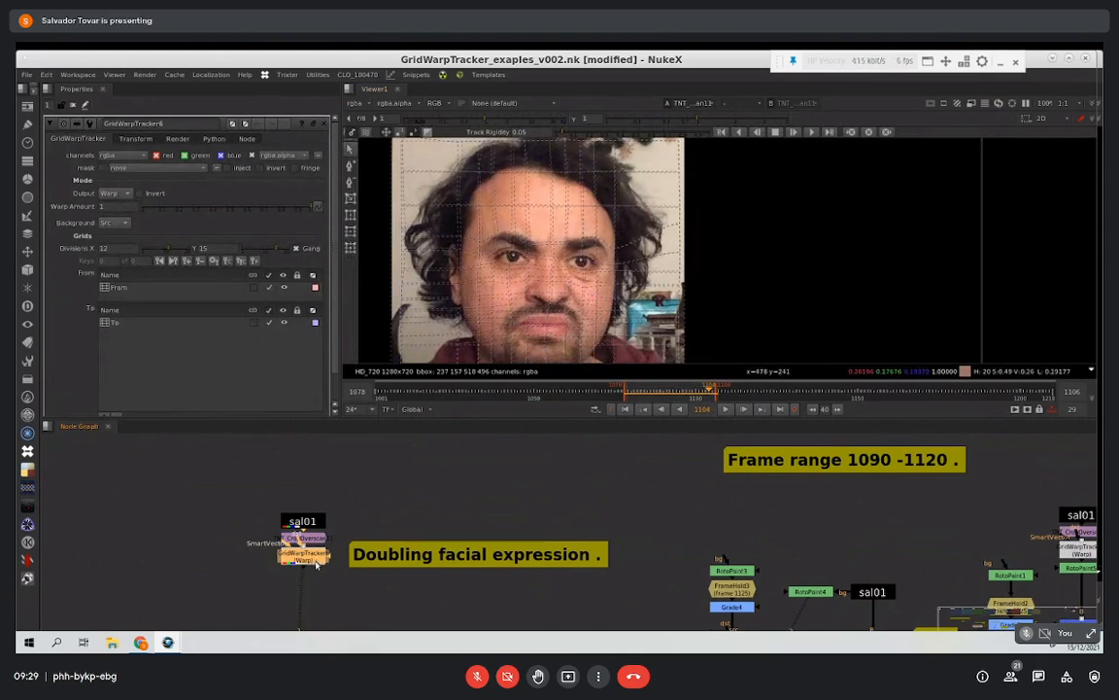
left_click(125, 322)
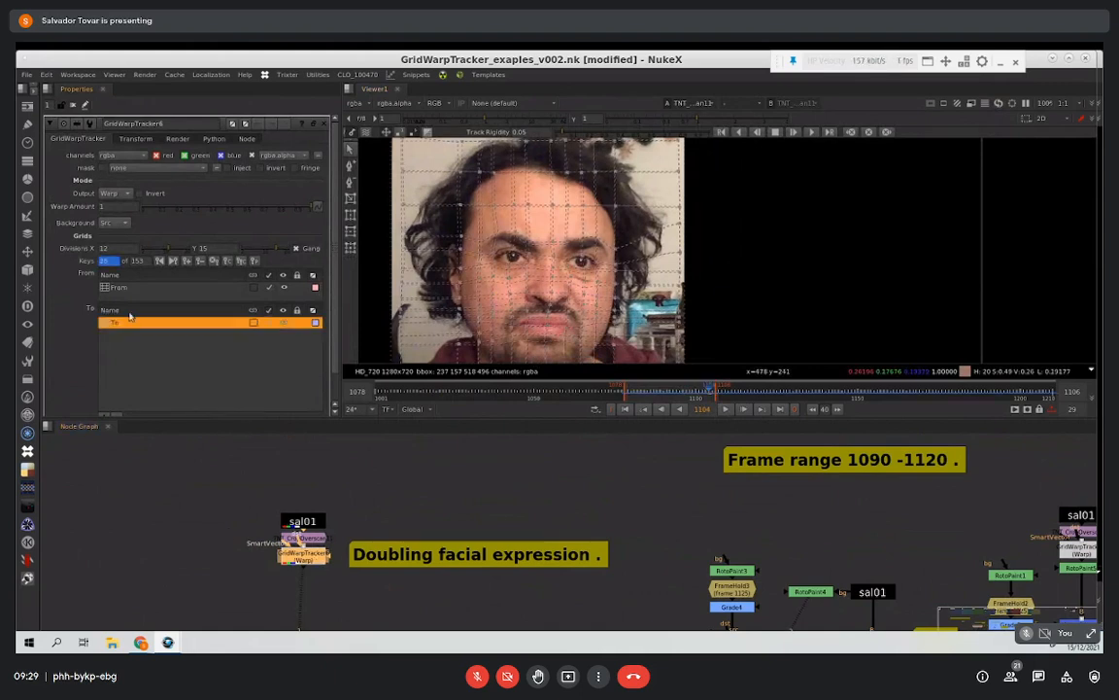
left_click(121, 287)
left_click(146, 323)
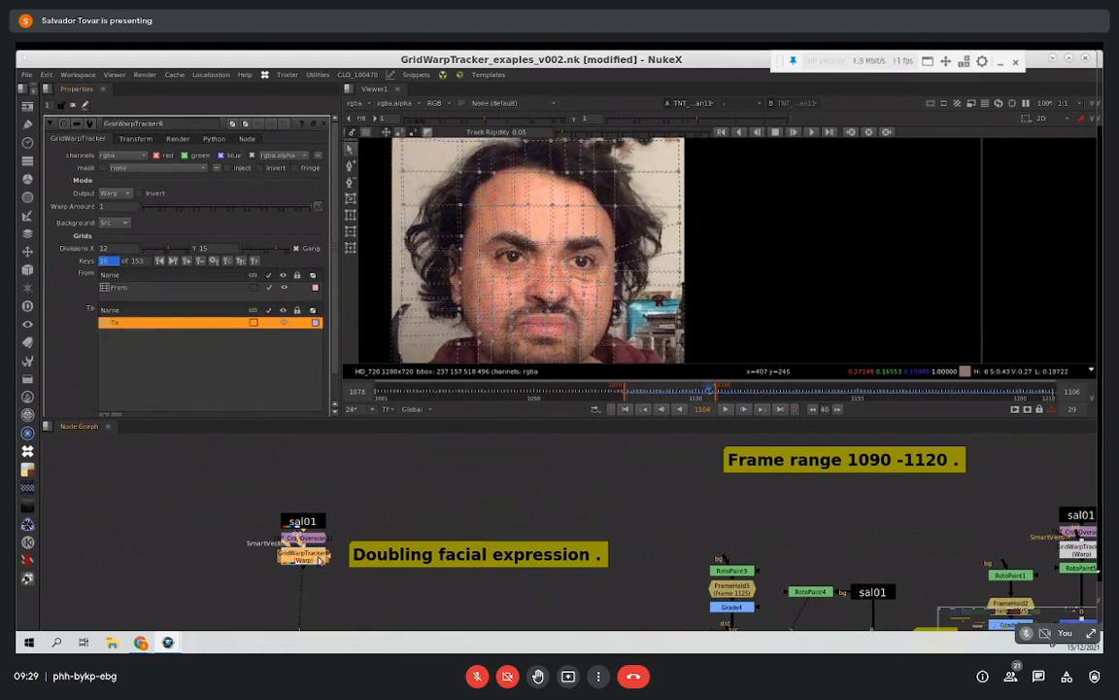
Step: View the Doubling facial expression GridWarpTracker without the grid overlay and play back the warped result
key("1")
left_click(322, 533)
left_click(727, 409)
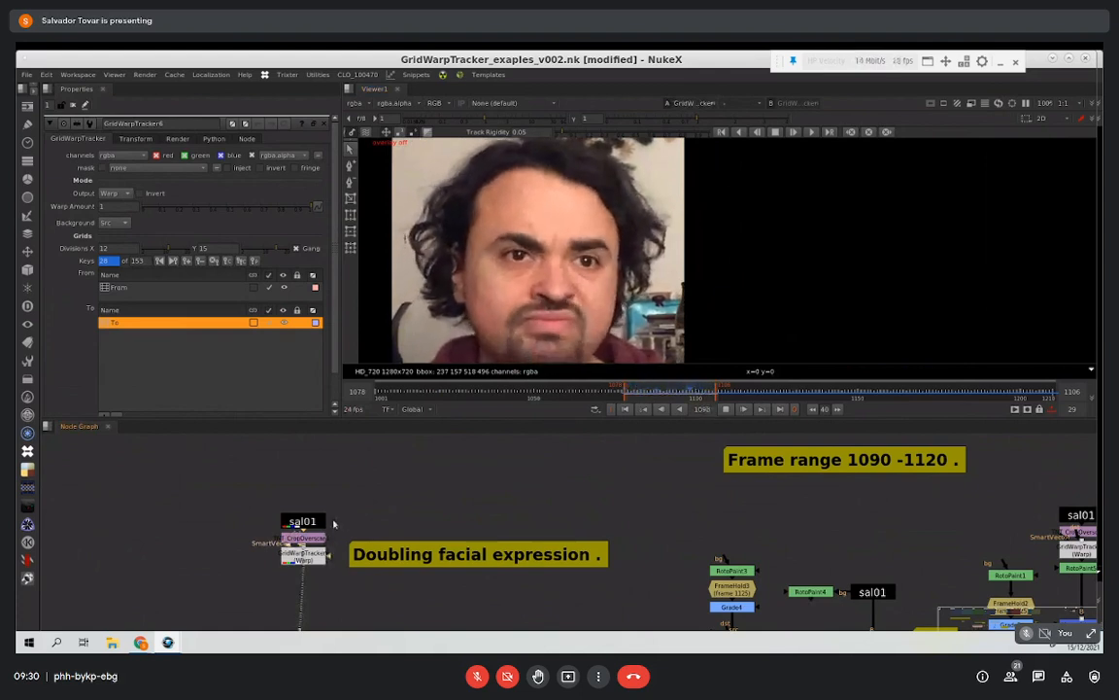
Step: Replay the warped Doubling facial expression result and stop the playback
left_click(725, 409)
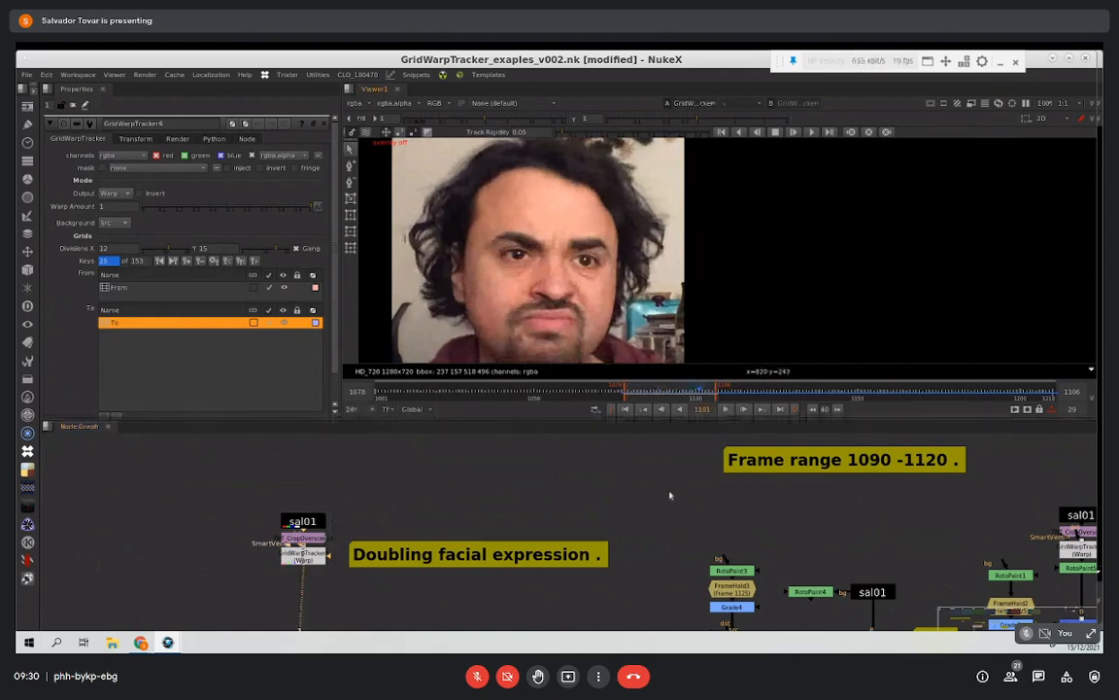
scroll(506, 512, "down", 5)
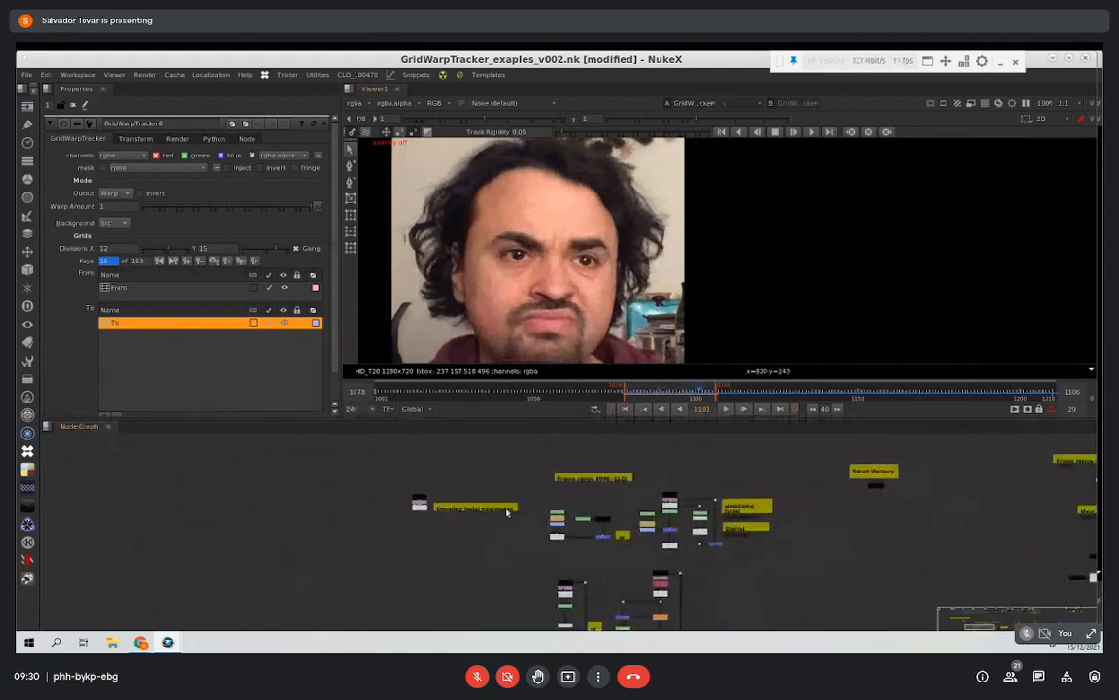
scroll(506, 512, "up", 3)
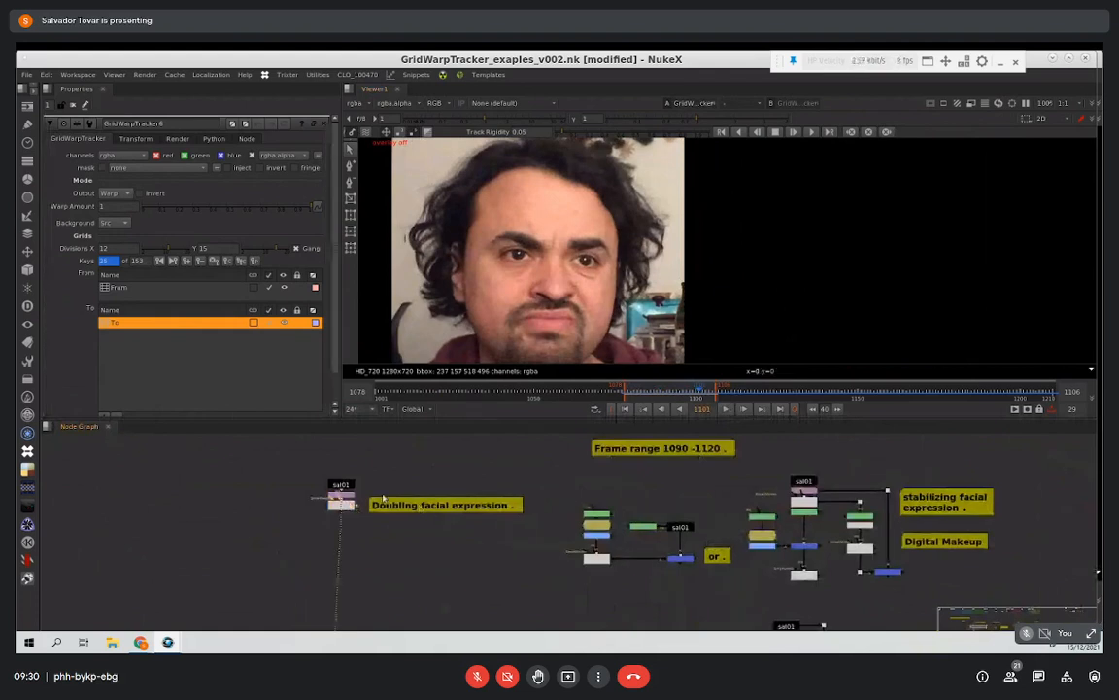
left_click(724, 409)
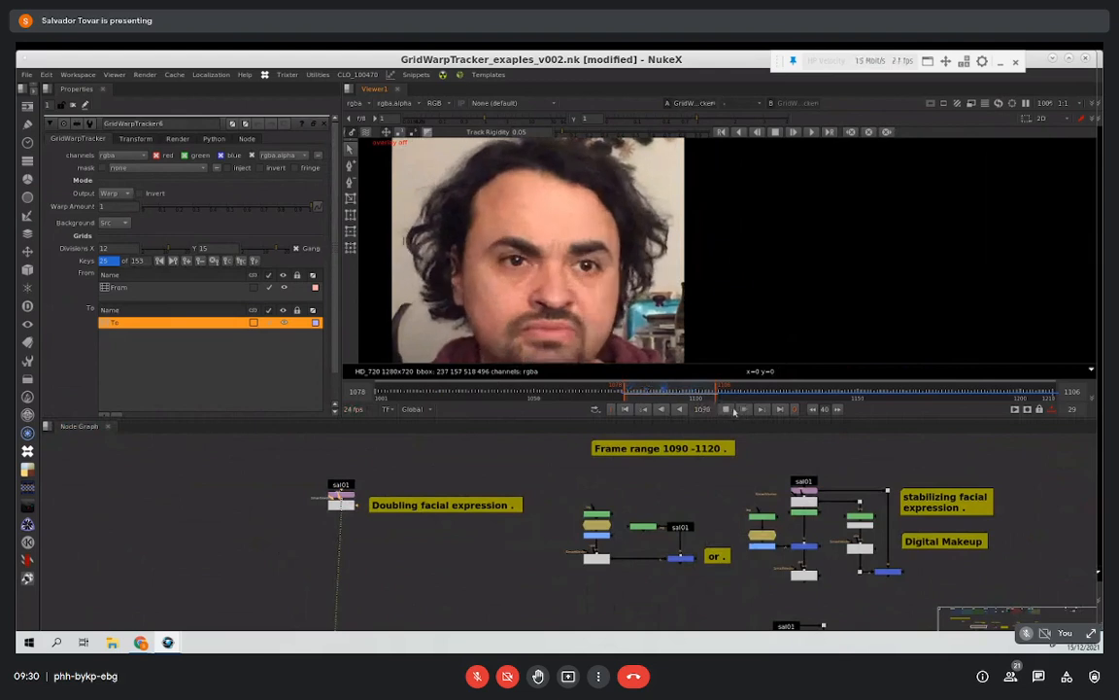
left_click(728, 410)
Step: Go to the stabilized paint example beside Doubling facial expression and view its unpainted sal01 source
middle_click_drag(721, 508, 629, 488)
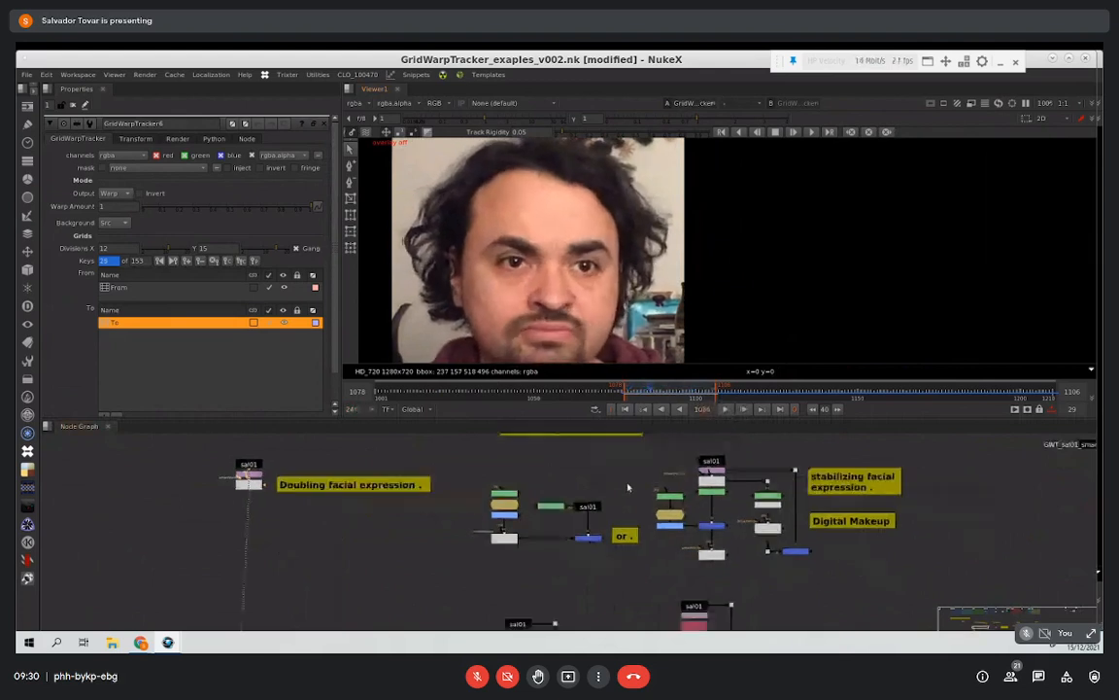
scroll(628, 488, "up", 2)
scroll(474, 509, "down", 2)
scroll(463, 510, "up", 2)
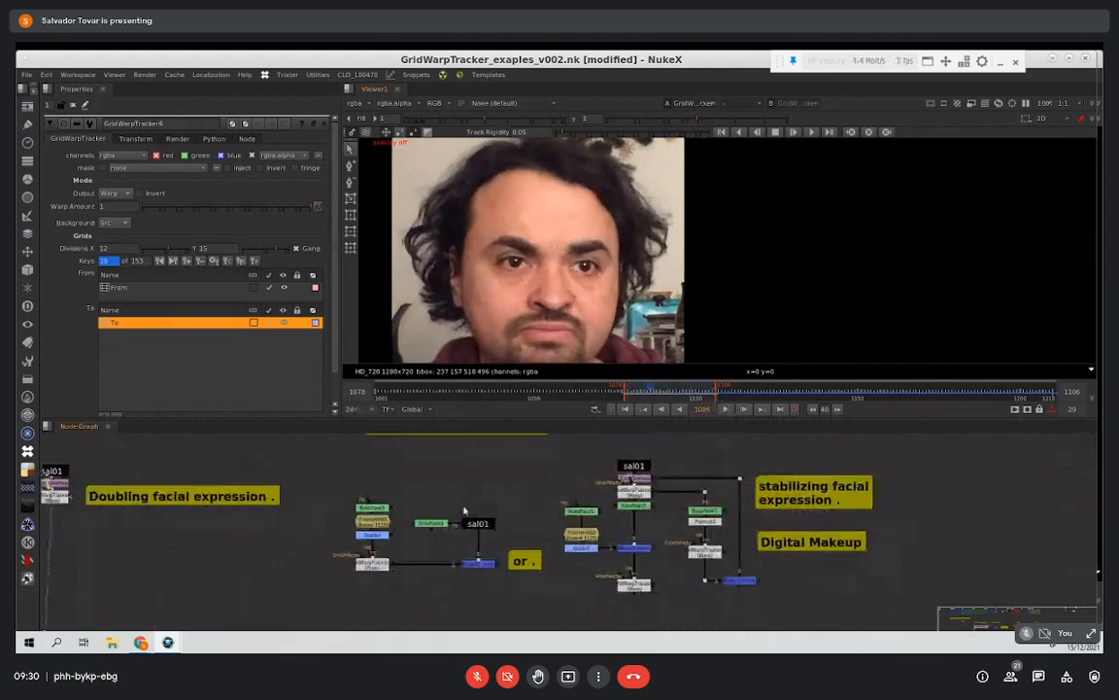
scroll(464, 511, "up", 2)
middle_click_drag(464, 498, 458, 481)
left_click(496, 511)
key("1")
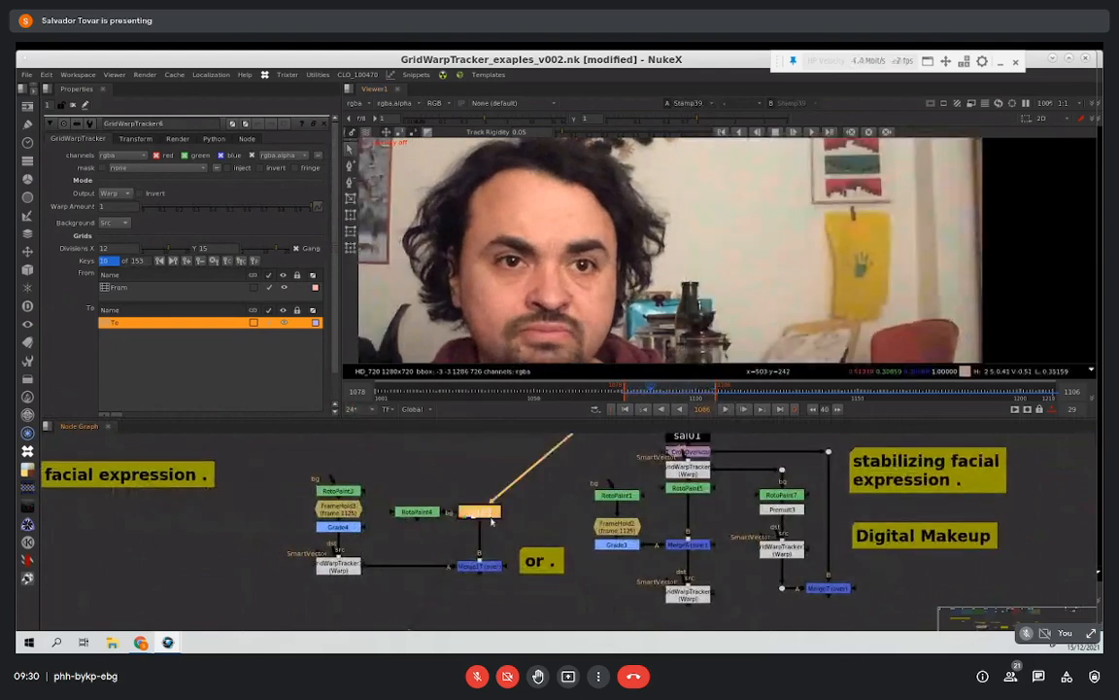
Step: Review the Facial Expression Enhancement section and open the properties of the GridWarpTracker below Grade4
middle_click_drag(472, 518, 474, 488)
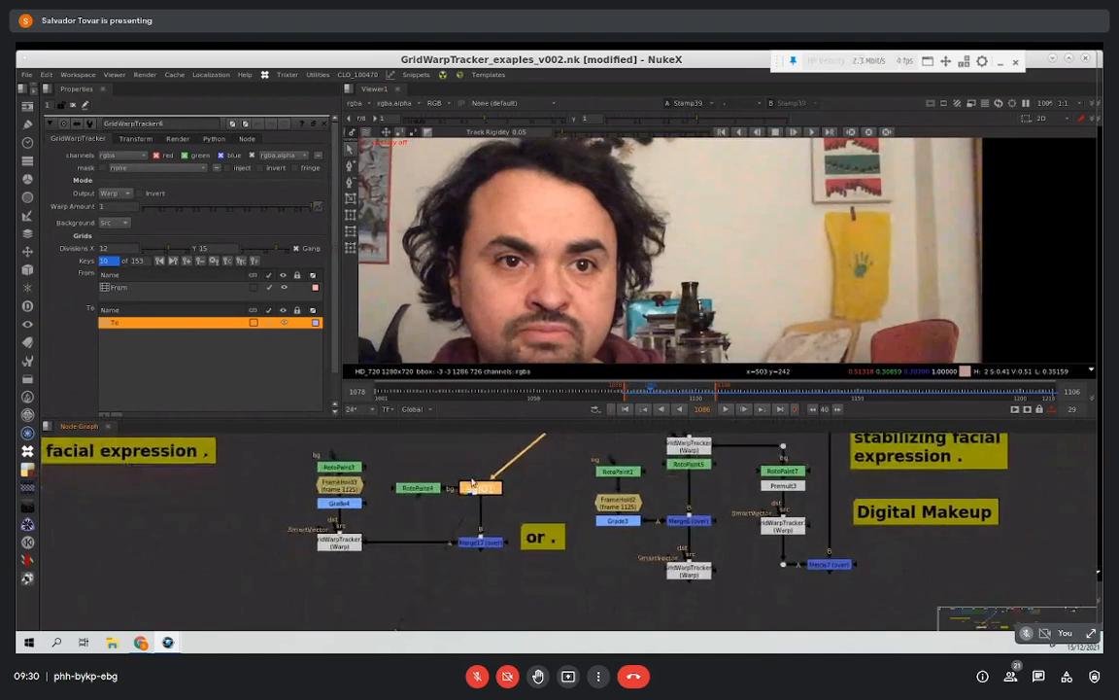
scroll(474, 486, "down", 2)
scroll(466, 532, "up", 5)
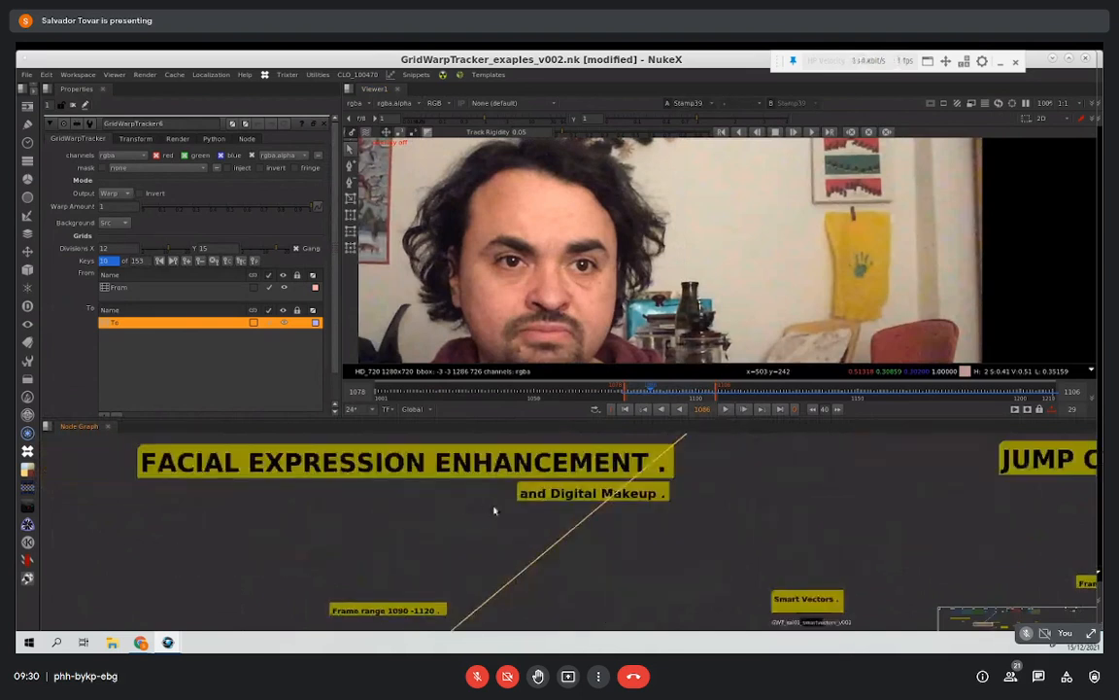
middle_click_drag(538, 472, 574, 327)
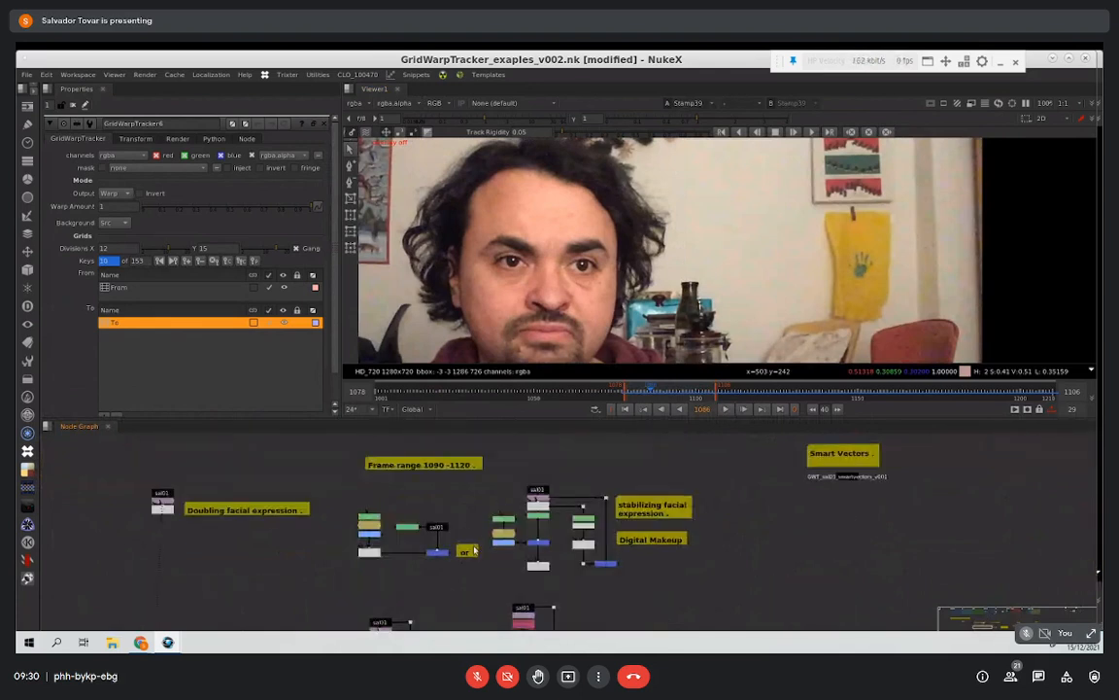
middle_click_drag(473, 518, 477, 516)
scroll(477, 519, "up", 5)
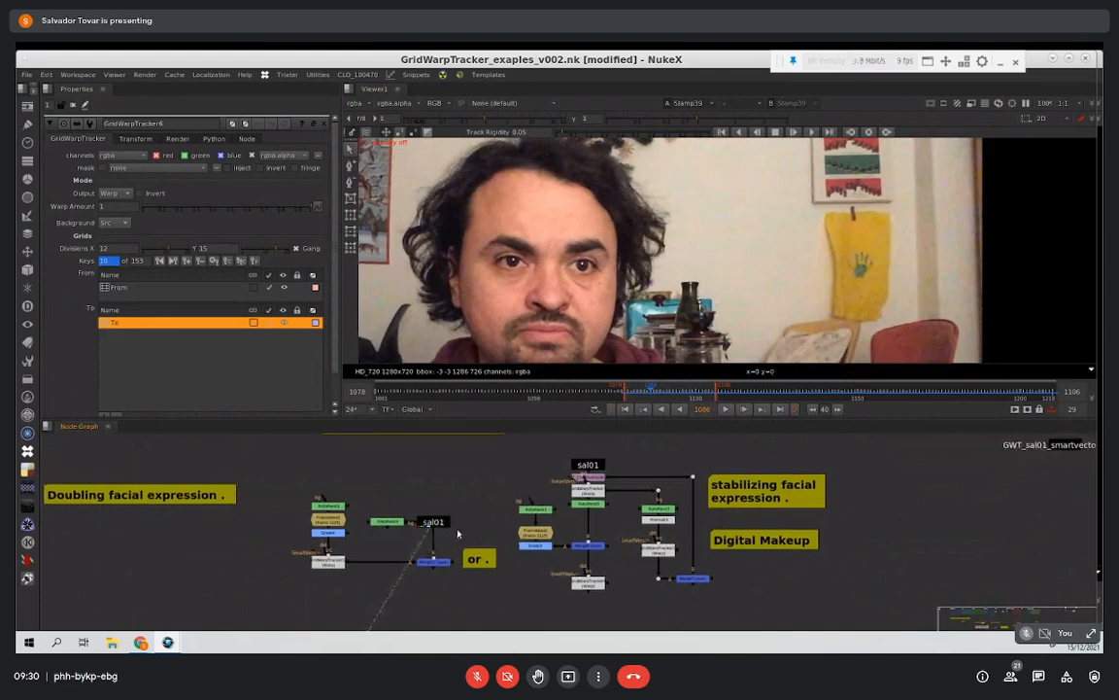
double_click(291, 571)
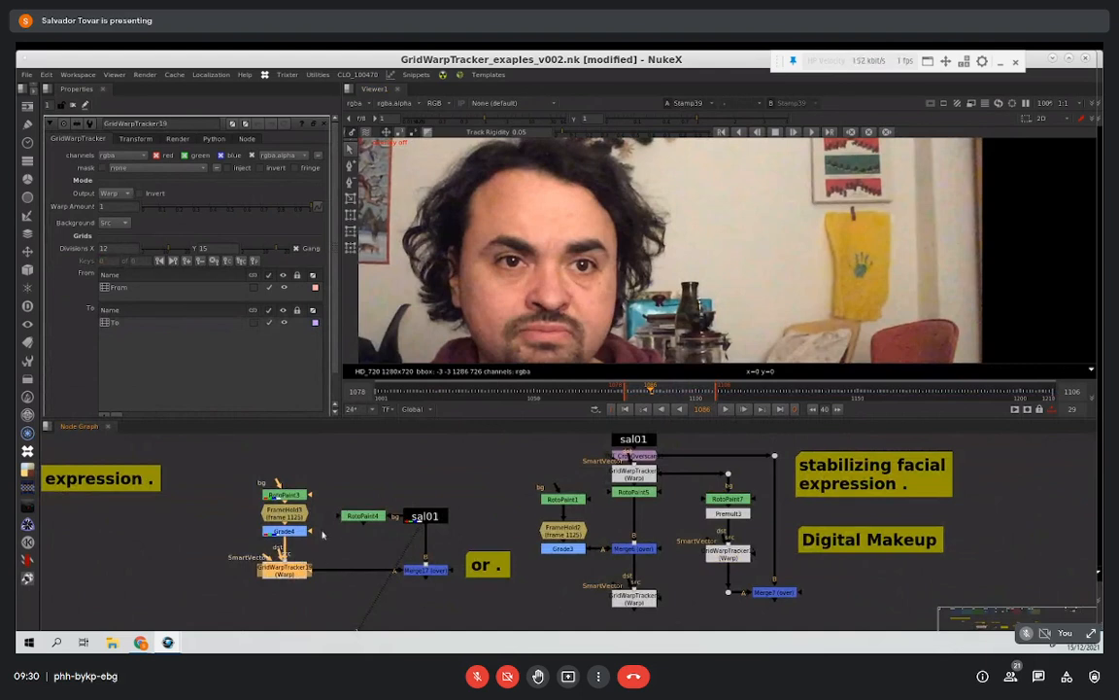
Step: View RotoPaint4, open its properties and examine the white strokes painted under the eyes
left_click(365, 518)
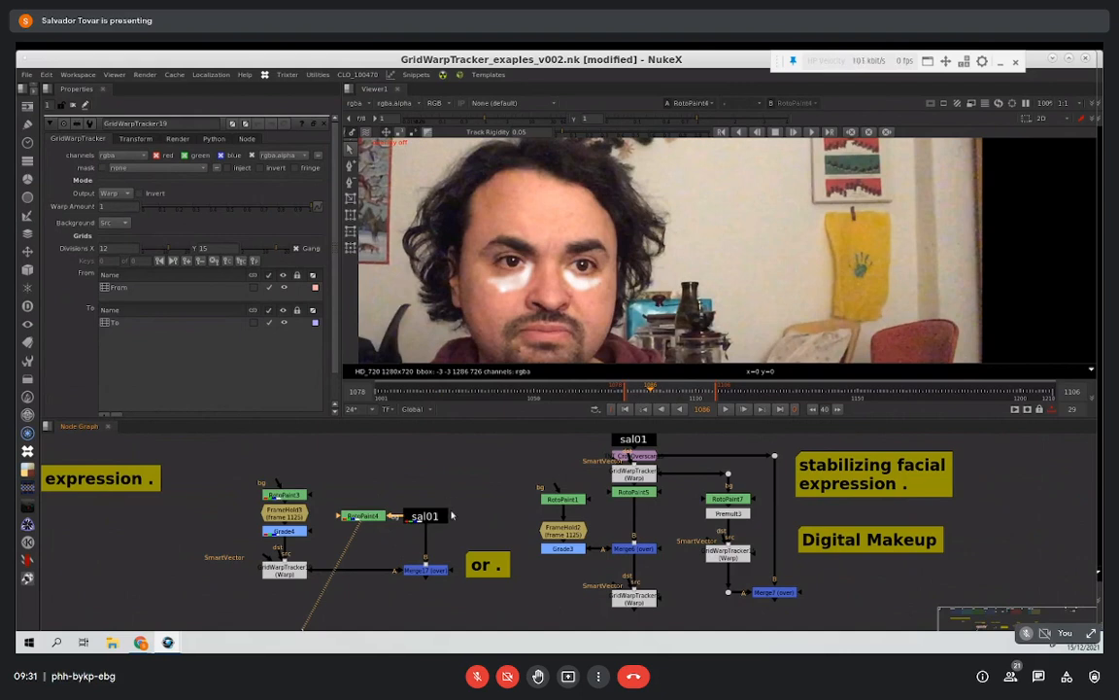
double_click(361, 516)
scroll(389, 551, "down", 3)
scroll(463, 490, "up", 1)
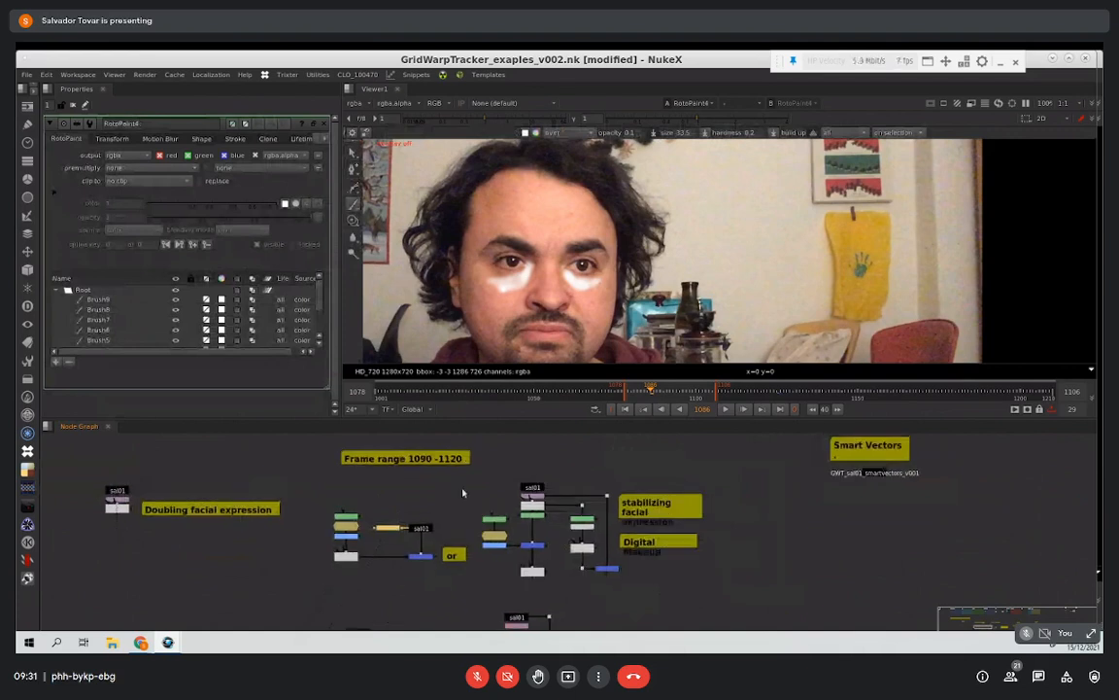
scroll(394, 492, "up", 1)
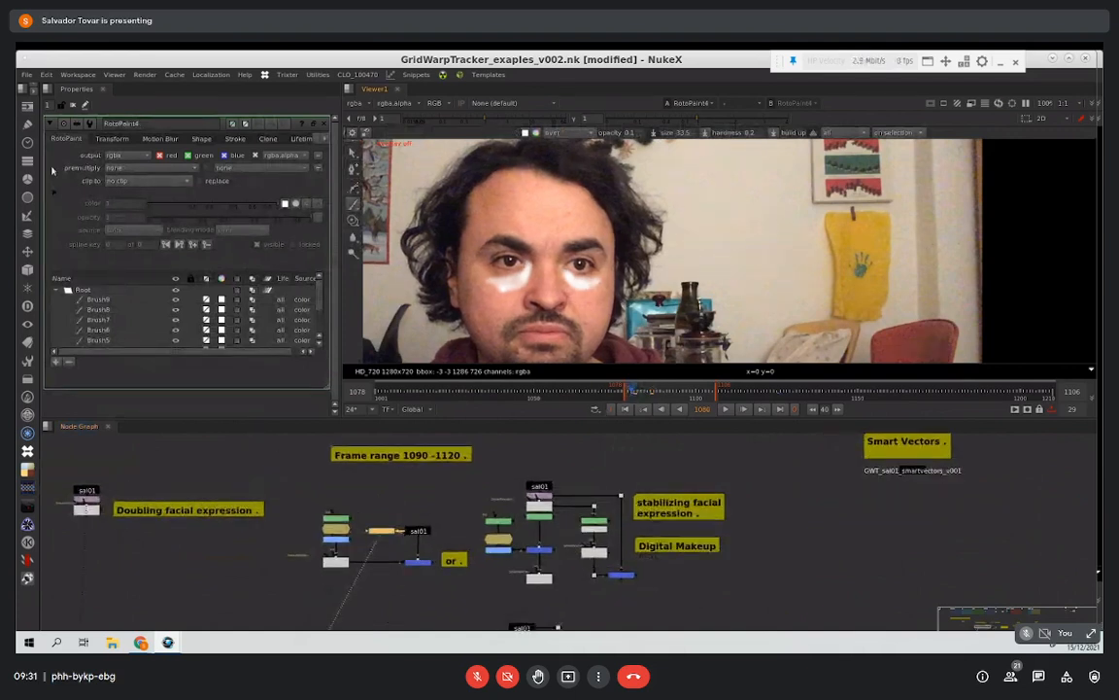
scroll(507, 290, "up", 2)
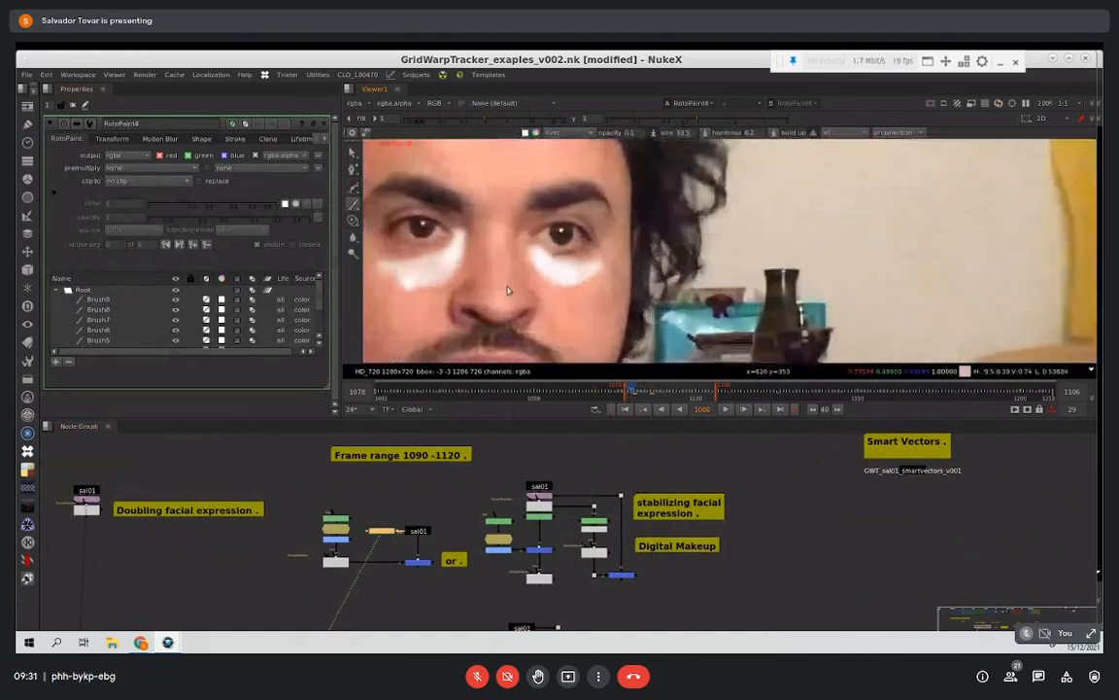
middle_click_drag(607, 275, 668, 272)
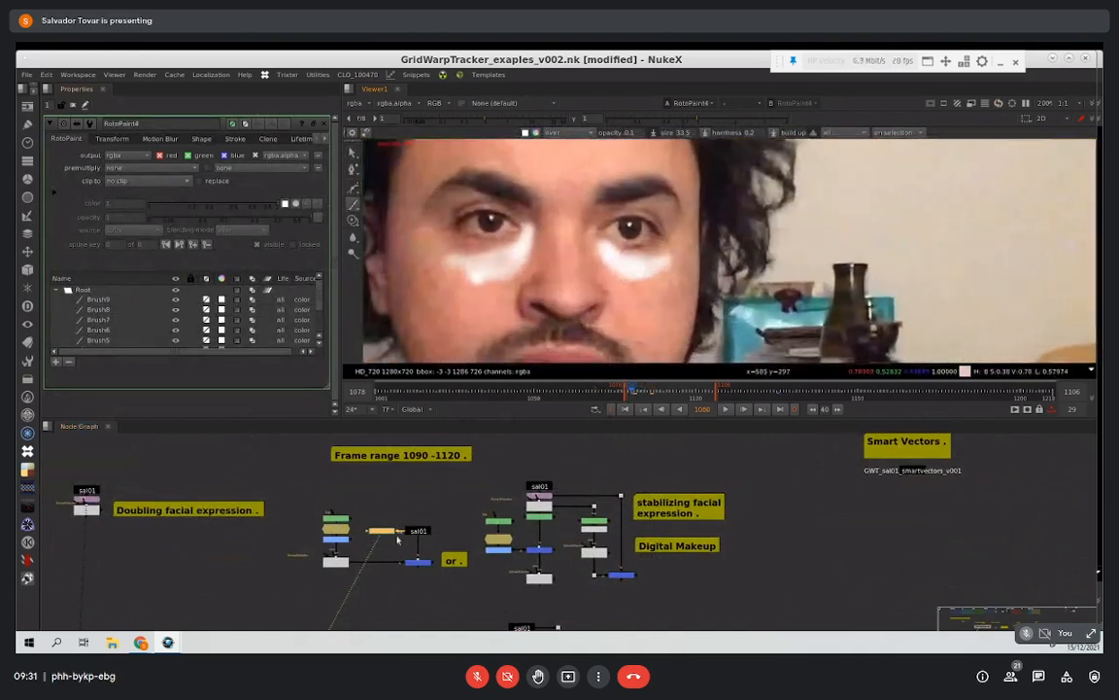
Step: Set the playback range to frames 1111–1149 and make frame 1125 the current frame
scroll(398, 538, "up", 3)
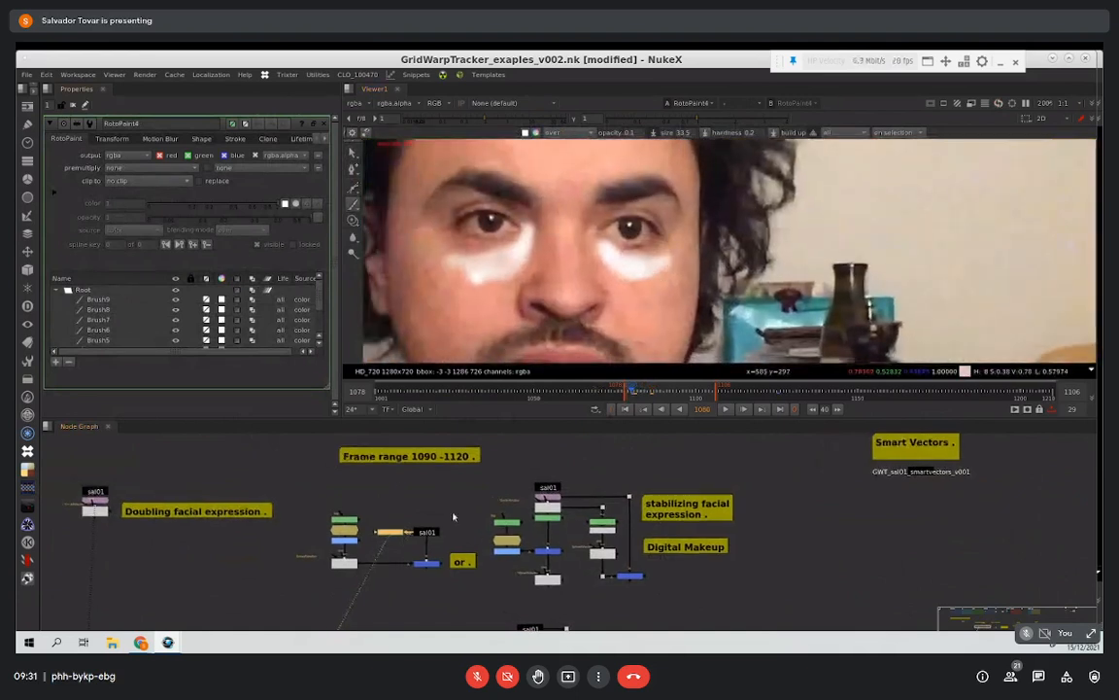
left_click(778, 398)
left_click(747, 398)
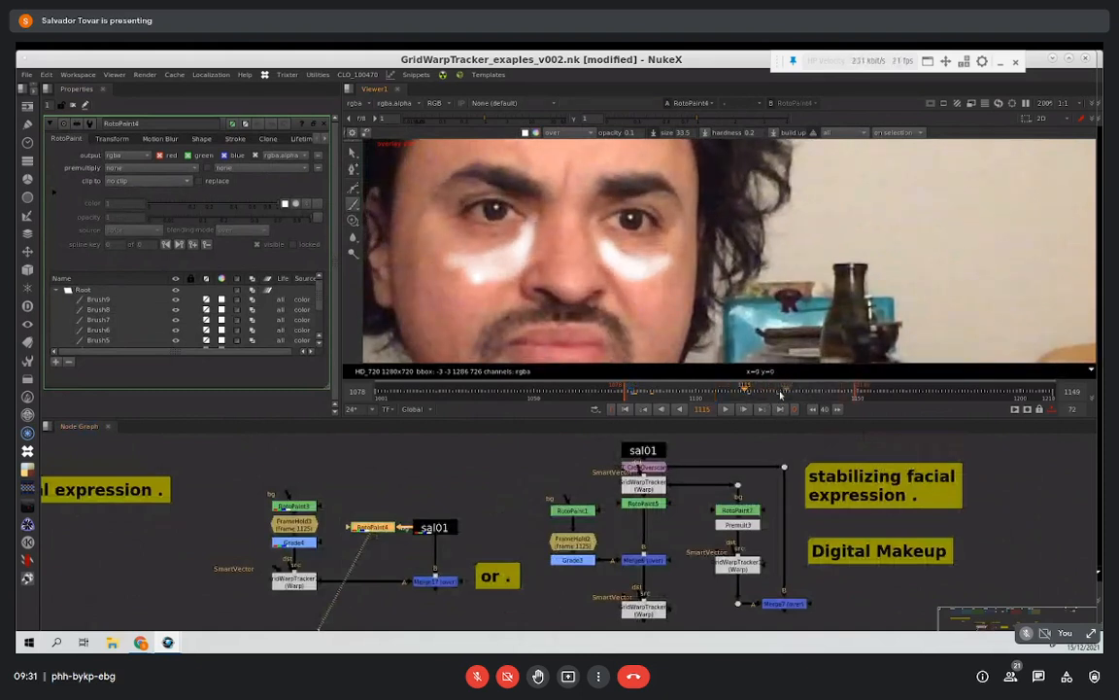
left_click(781, 396)
left_click(733, 399, "ctrl")
middle_click_drag(547, 320, 566, 306)
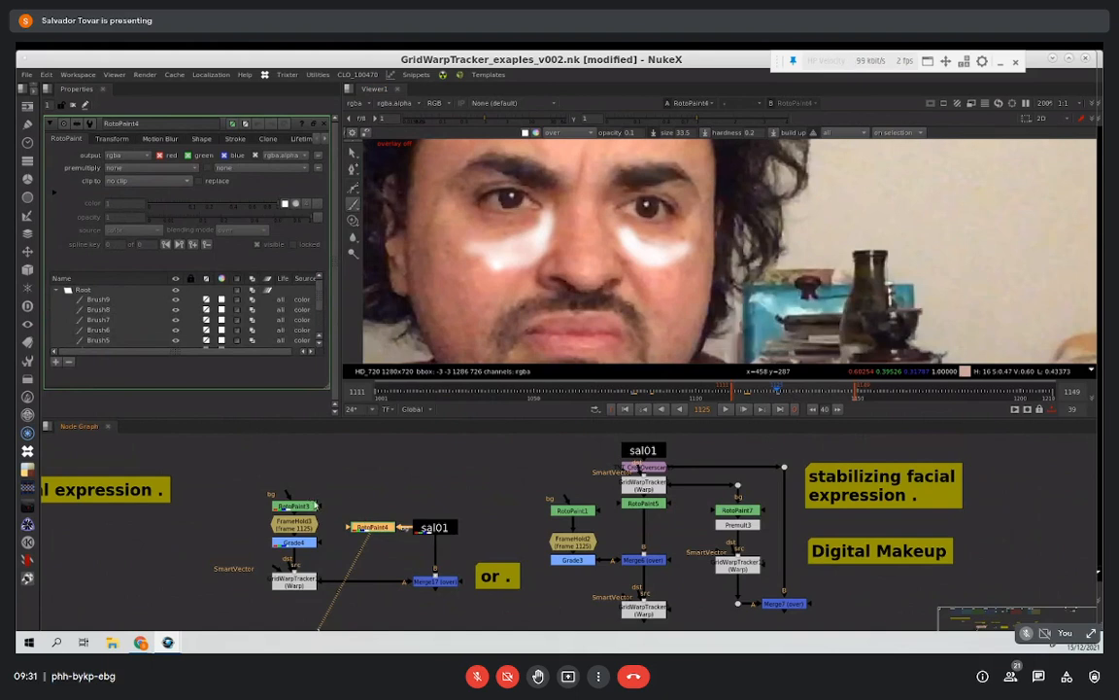
Step: View RotoPaint3's isolated paint strokes and set its output mask to rgba.alpha
left_click(291, 505)
key("1")
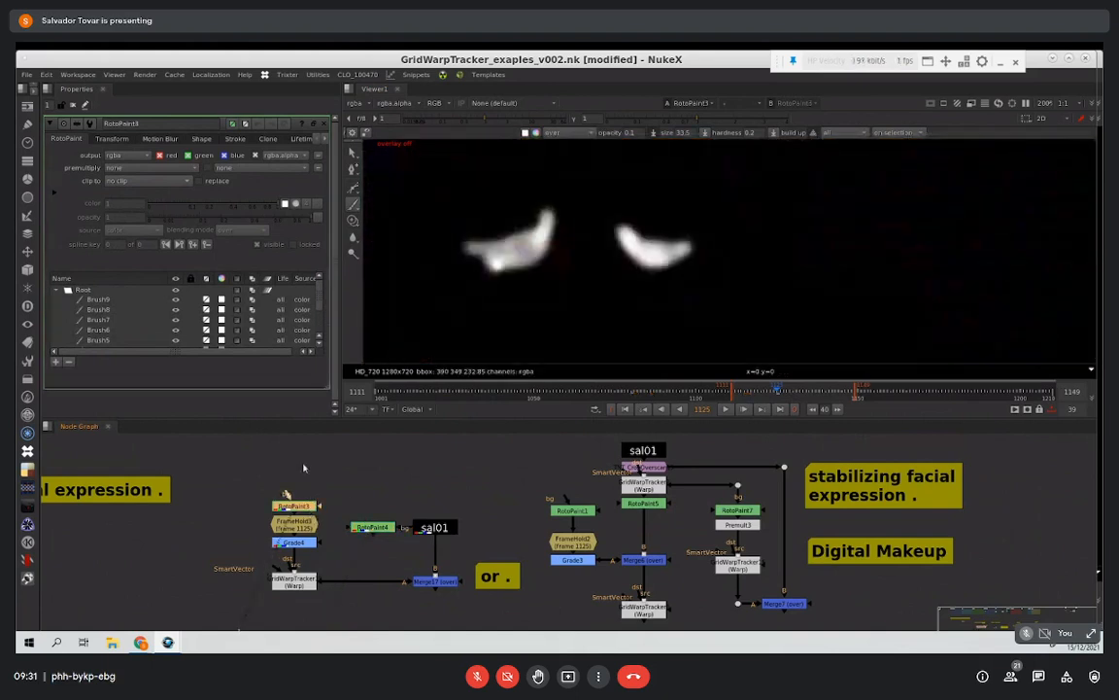
left_click(53, 192)
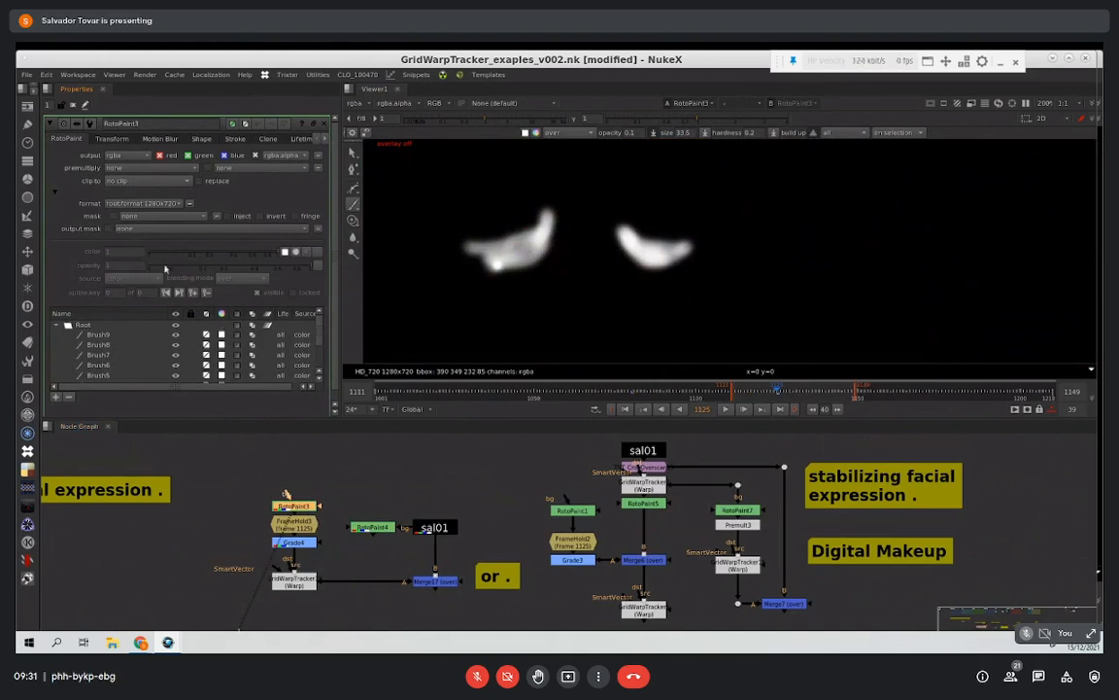
left_click(144, 230)
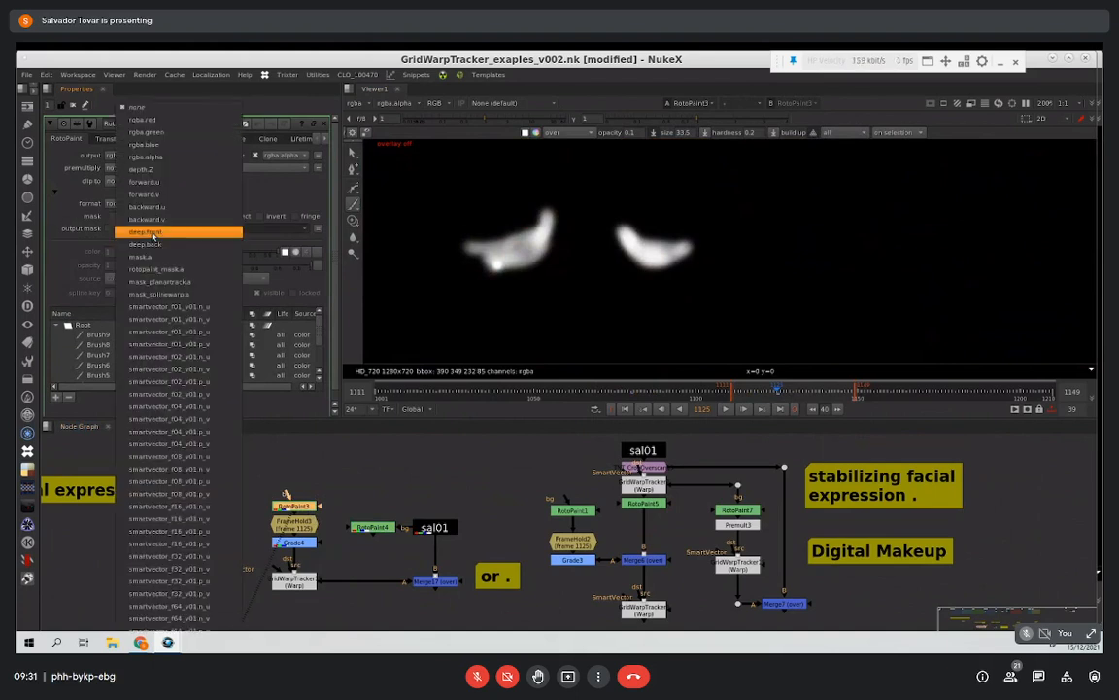
left_click(146, 157)
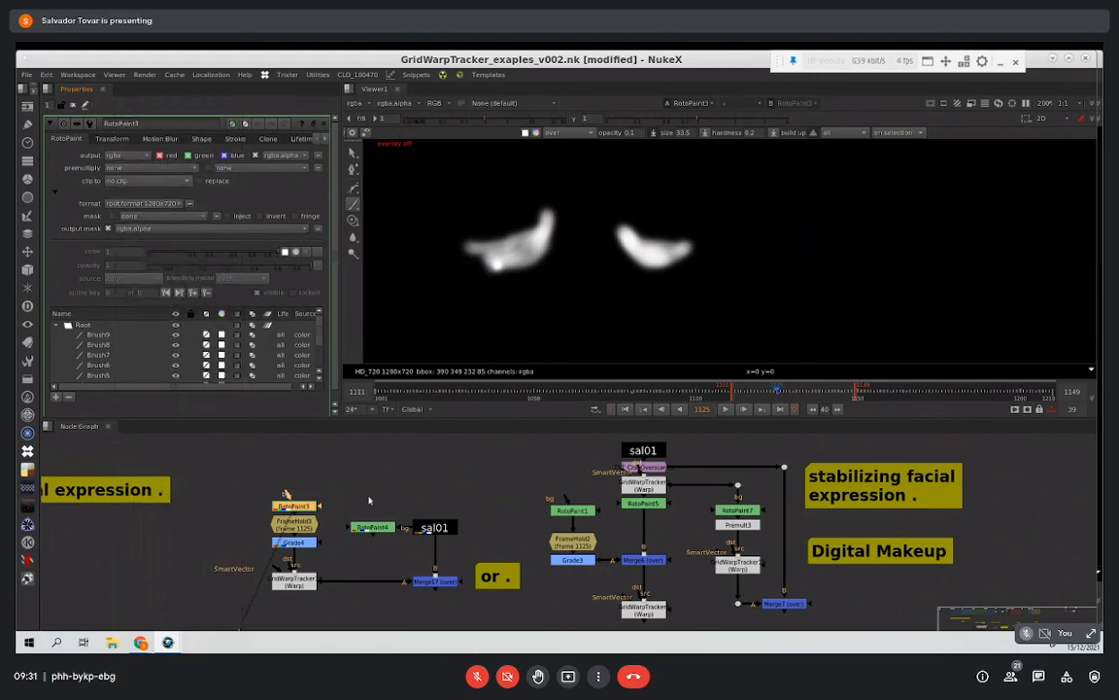
Step: View the paint strokes successively through FrameHold3, Grade4 and the GridWarpTracker beneath them
left_click(311, 529)
key("1")
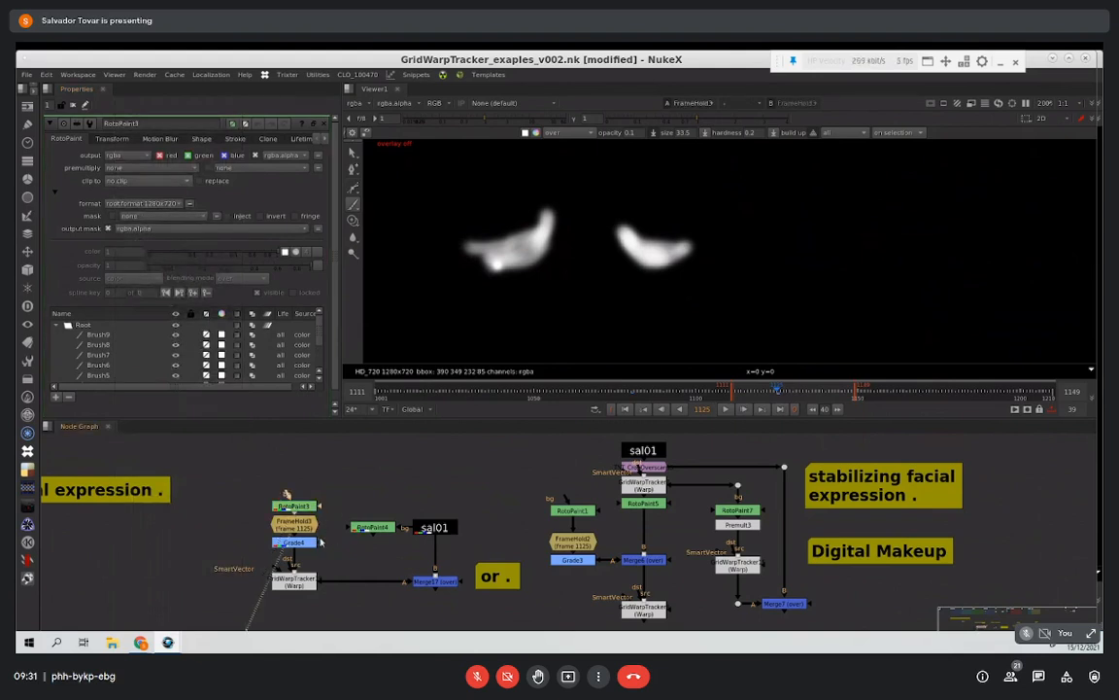
scroll(321, 530, "up", 2)
left_click(309, 545)
key("1")
left_click(358, 544)
middle_click_drag(358, 544, 343, 511)
left_click(291, 571, "ctrl")
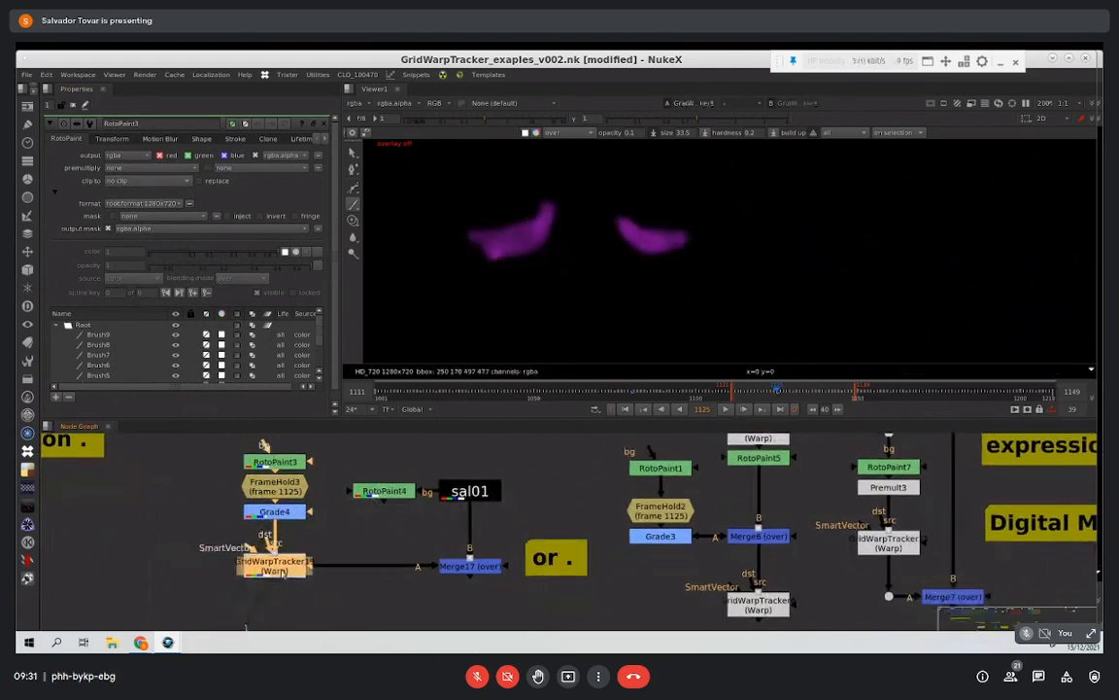
Step: Open GridWarpTracker19 and compare the keys of its From and To grids
double_click(289, 568)
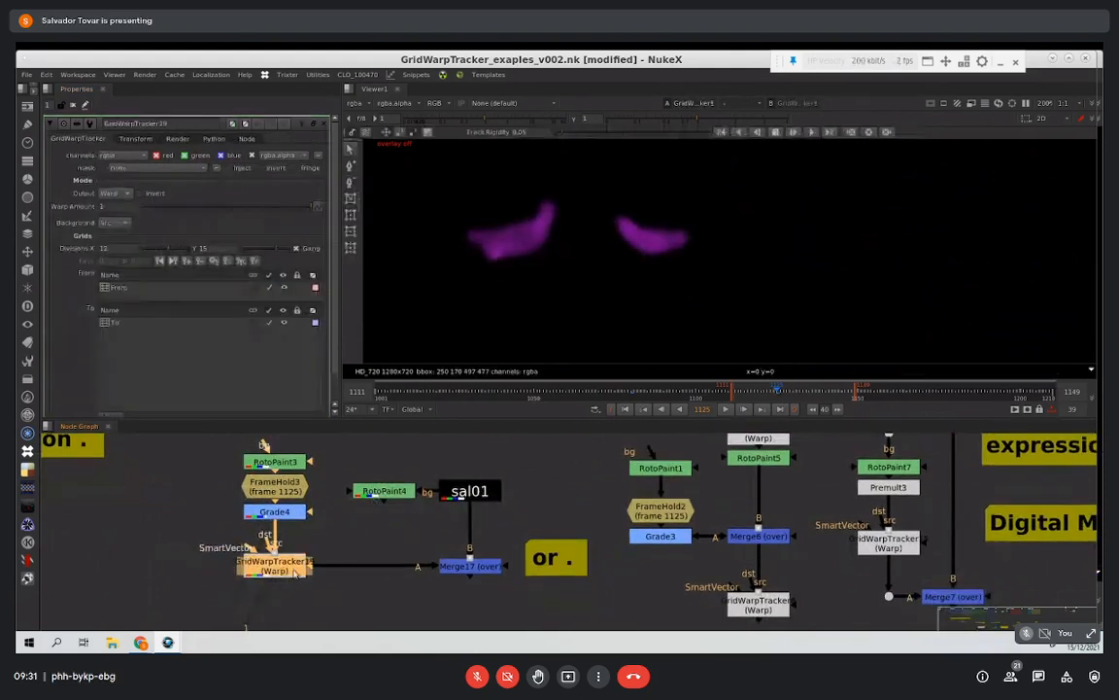
left_click(143, 322)
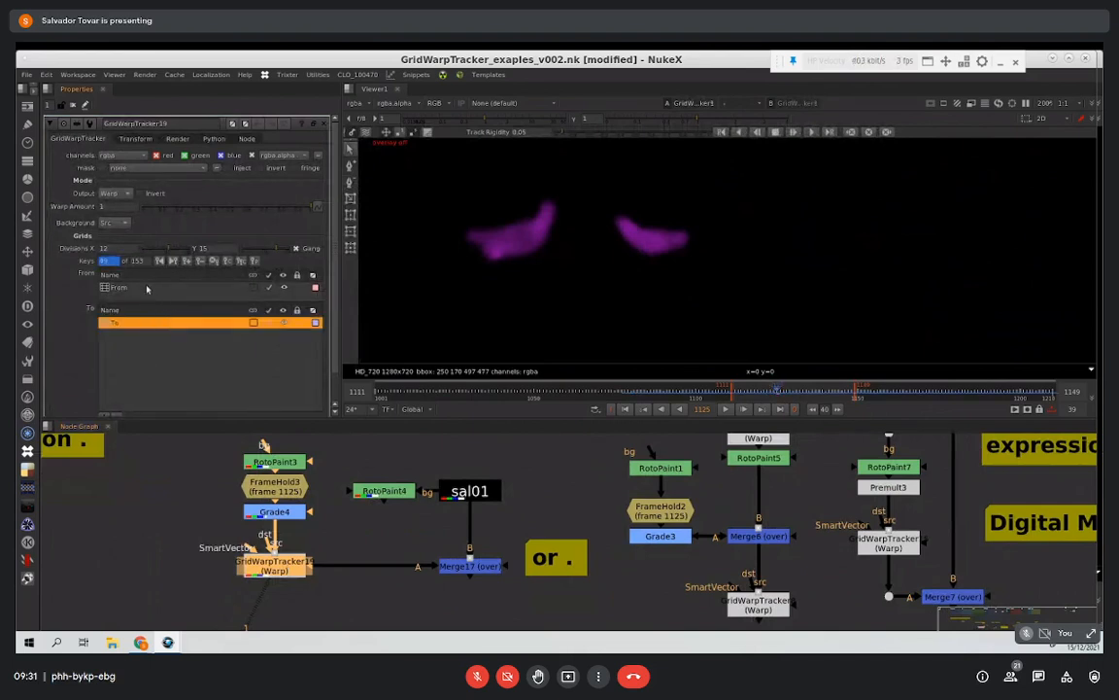
left_click(146, 287)
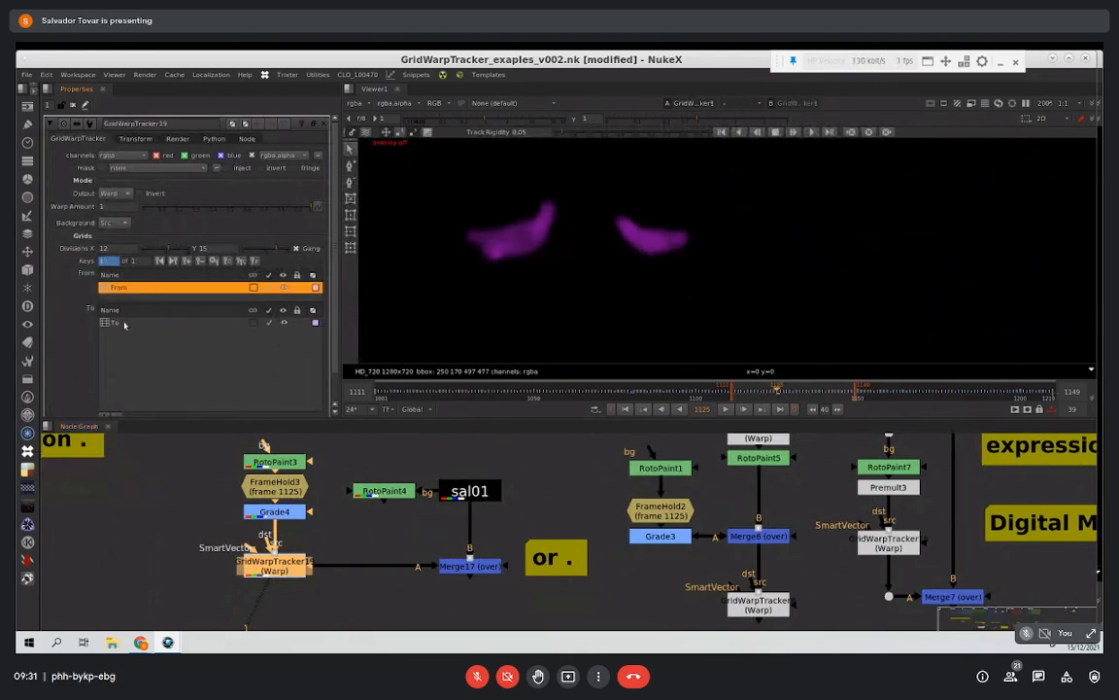
left_click(124, 324)
left_click(116, 287)
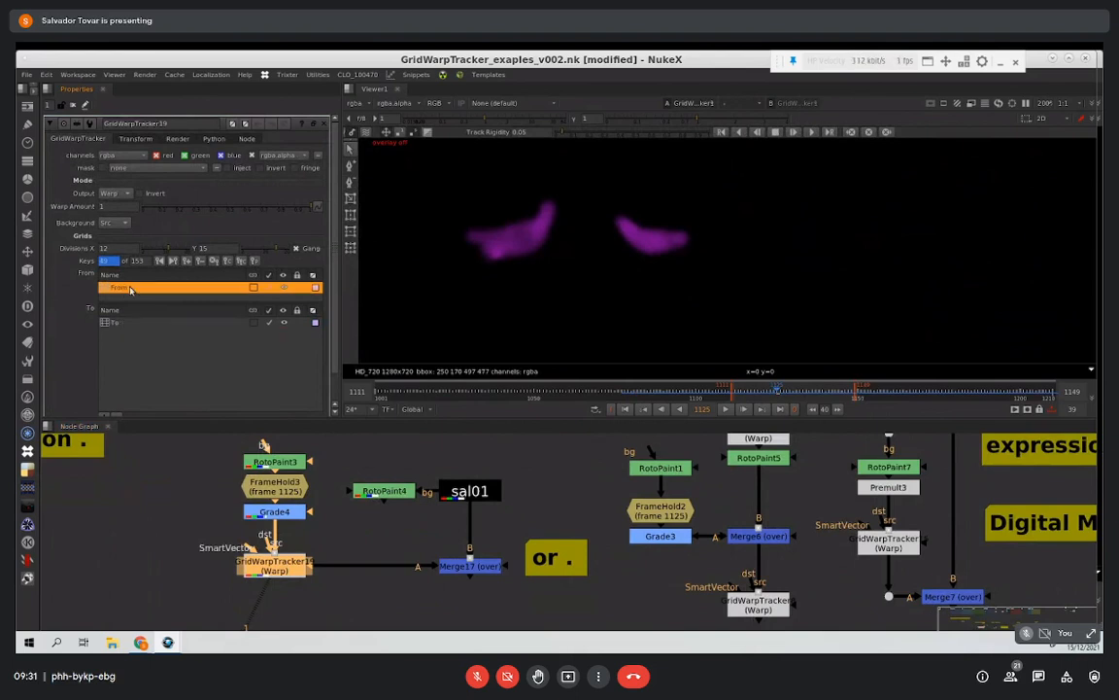
left_click(124, 324)
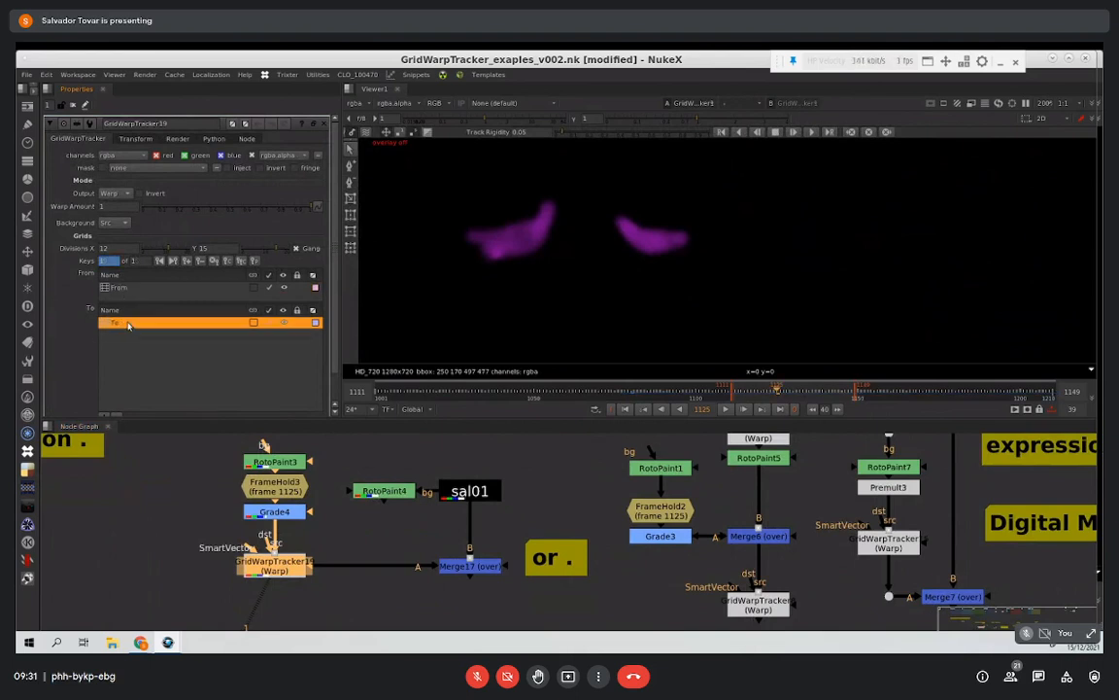
Step: View Merge17 with its properties open and play back the tracked purple eye makeup over sal01
left_click(311, 574)
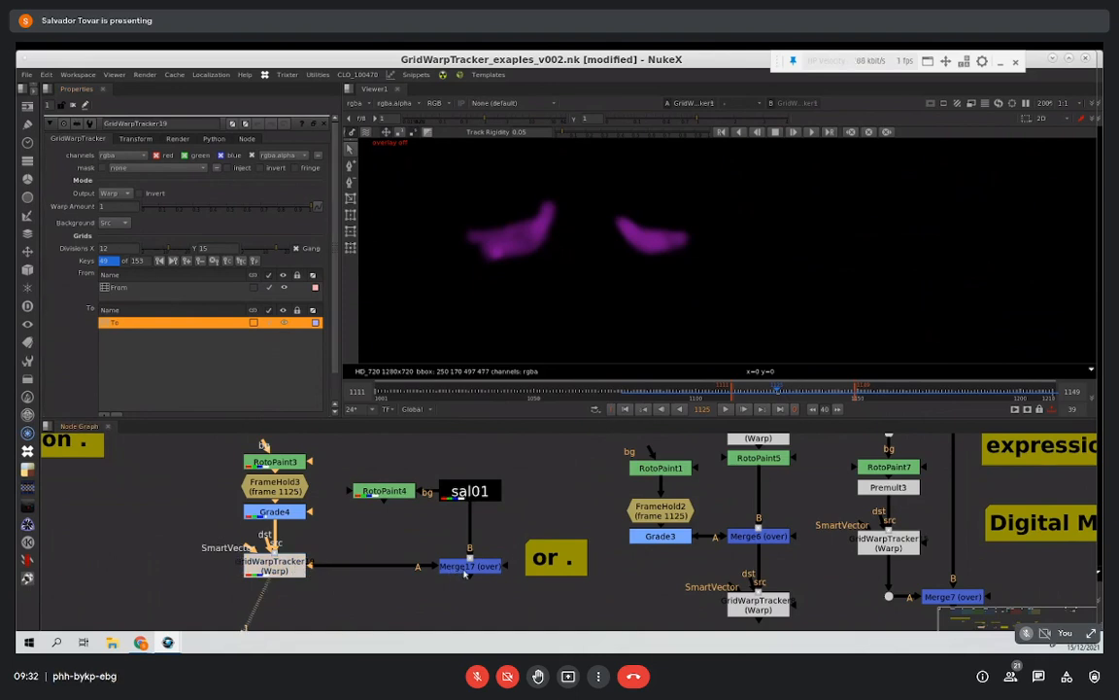
left_click(475, 561)
key("1")
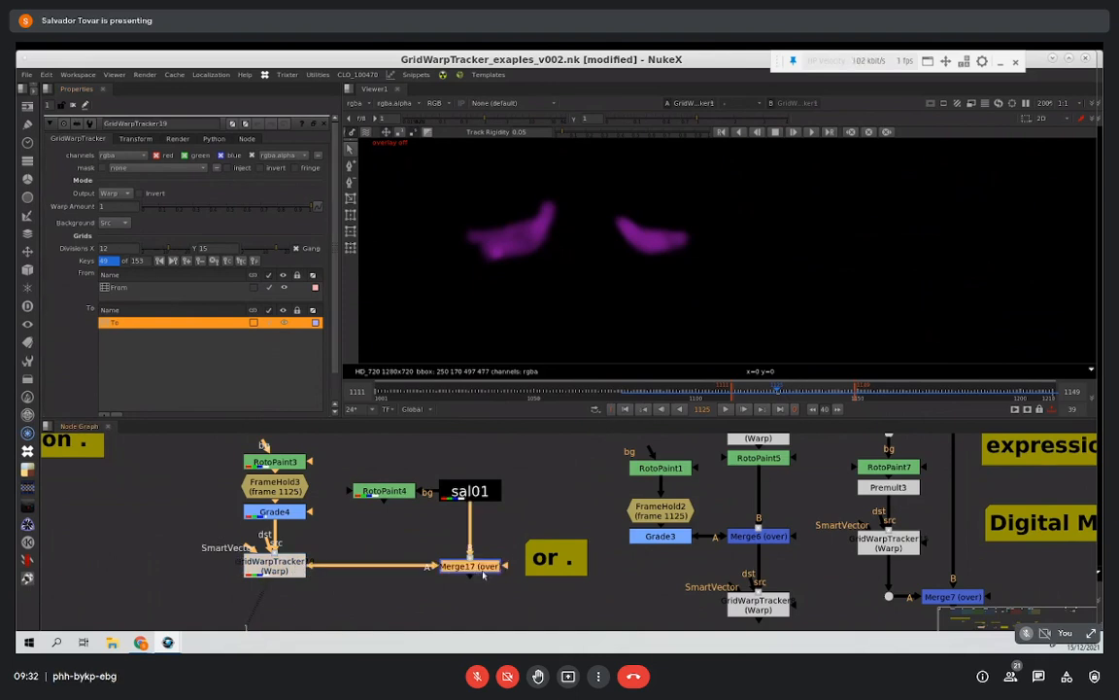
double_click(485, 567)
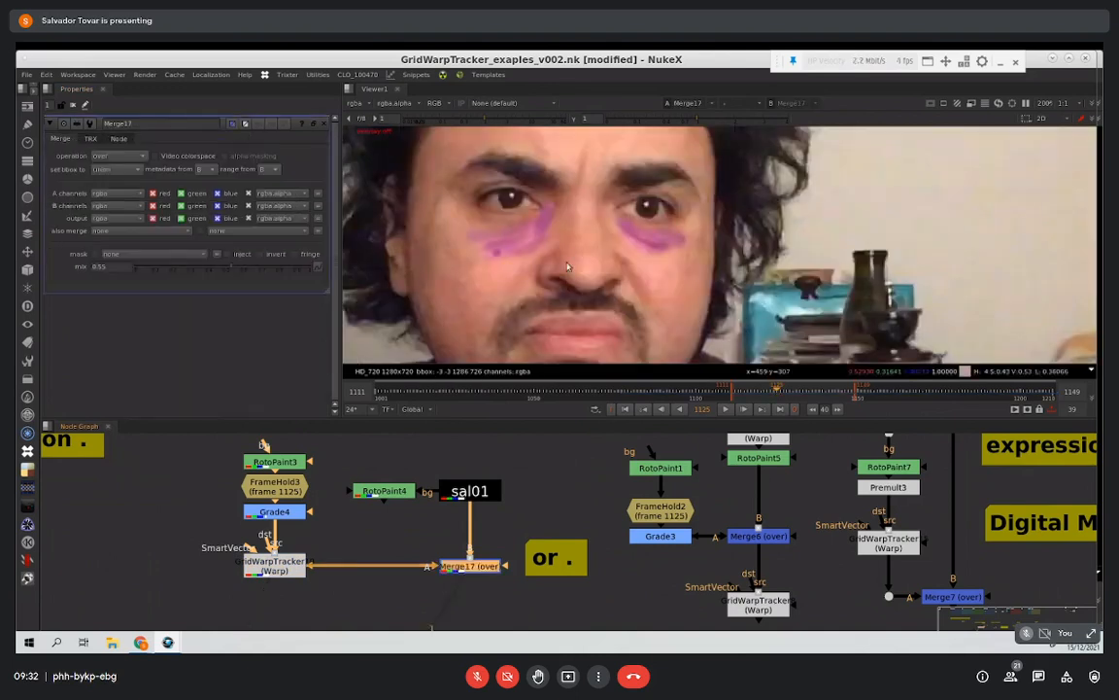
left_click(729, 409)
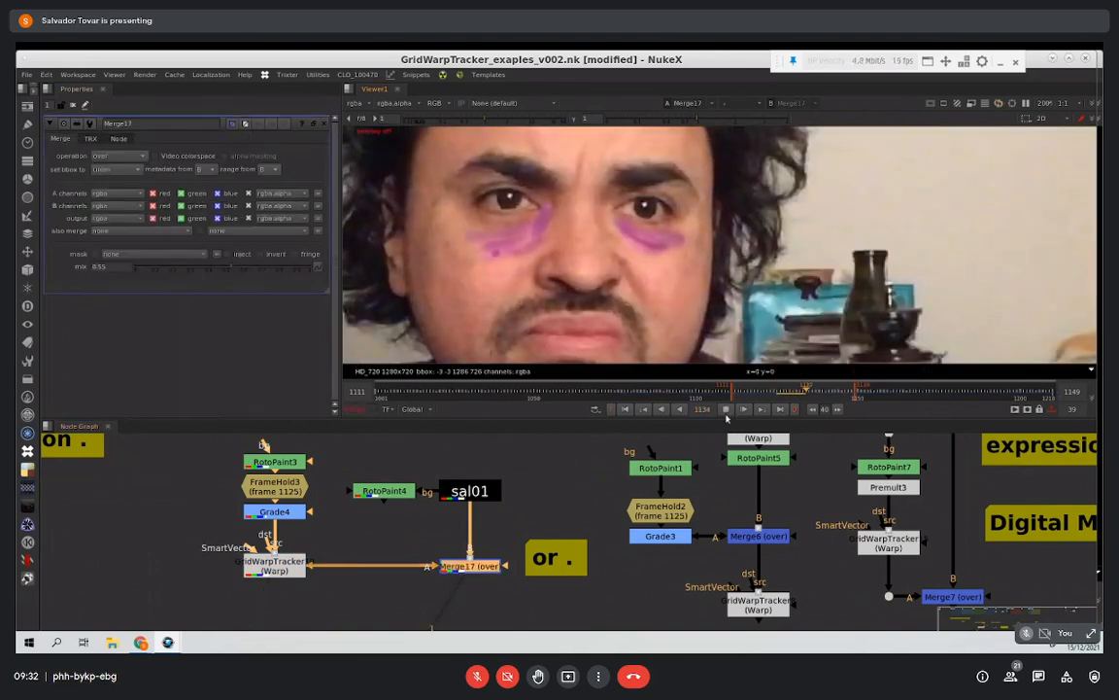
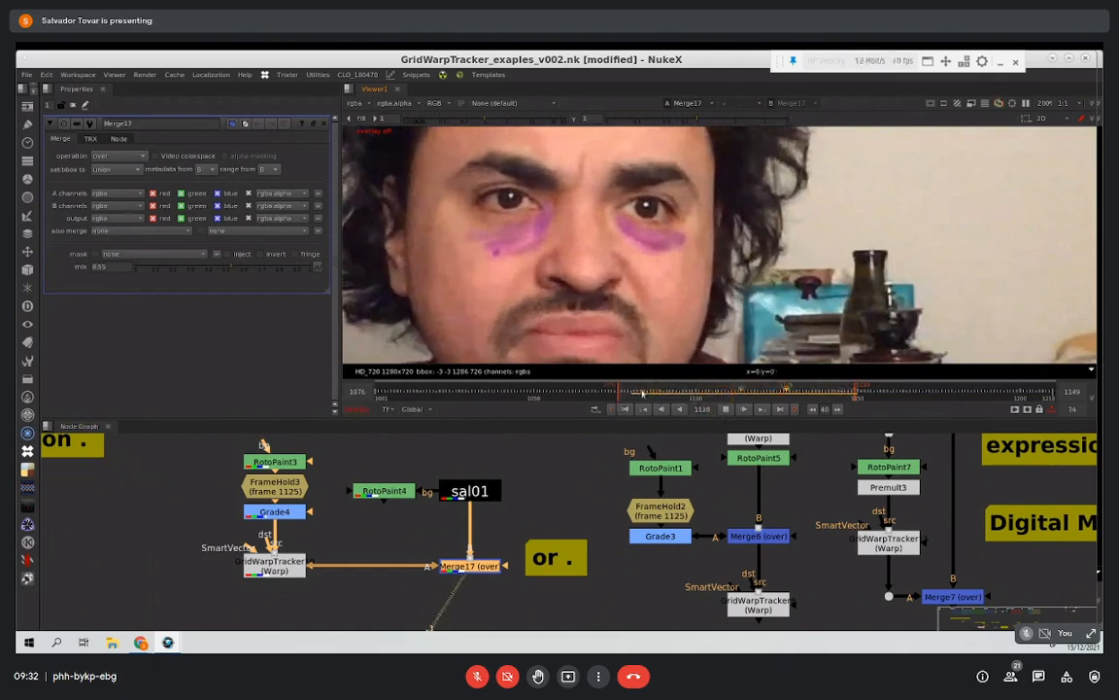
Step: Scrub and play back Merge17's tracked eye makeup, shortening the playback range to 26 frames ending at 1105
left_click(654, 393)
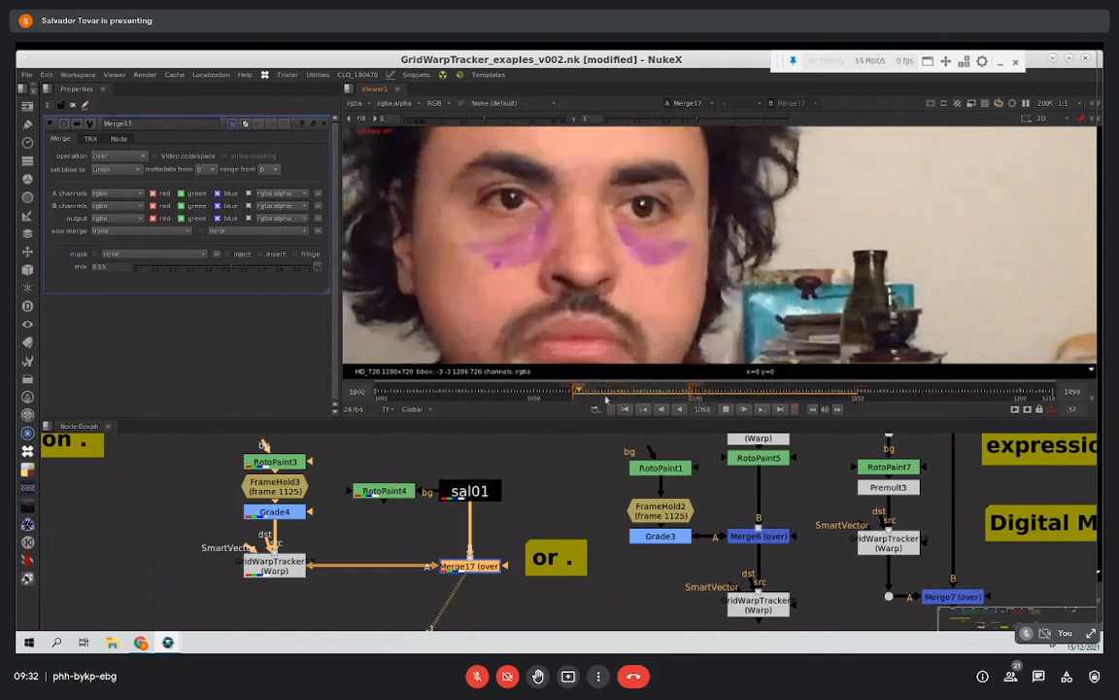
left_click_drag(607, 399, 626, 400, "ctrl")
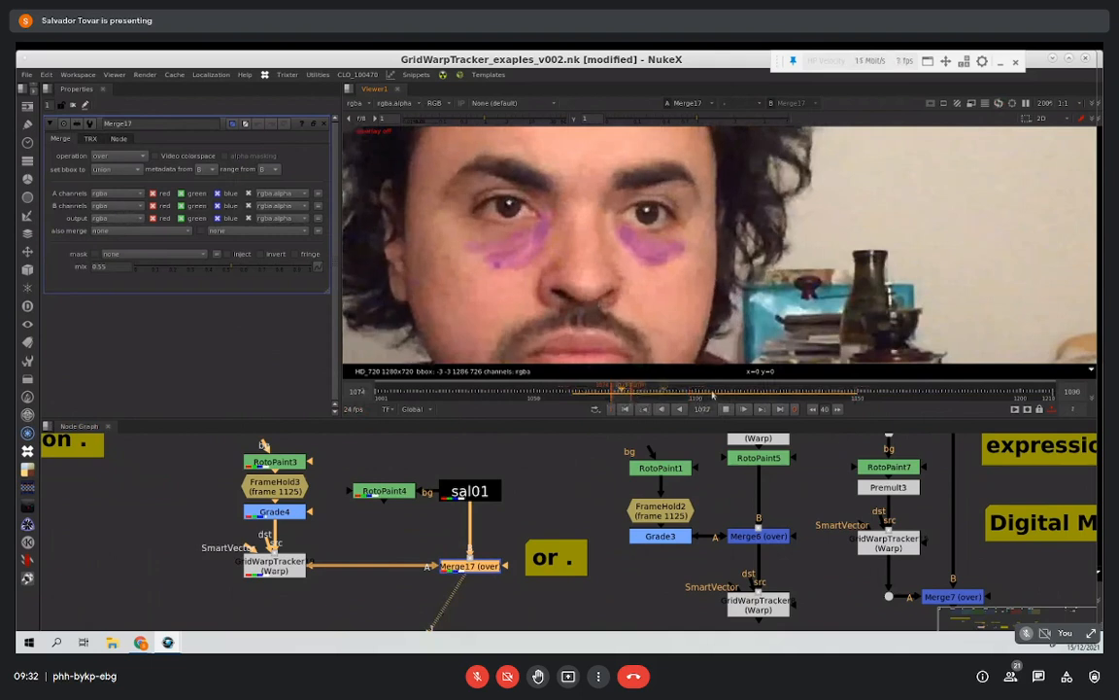
mouse_move(637, 396)
left_mouse_down()
mouse_move(647, 396)
mouse_move(627, 386)
left_mouse_up()
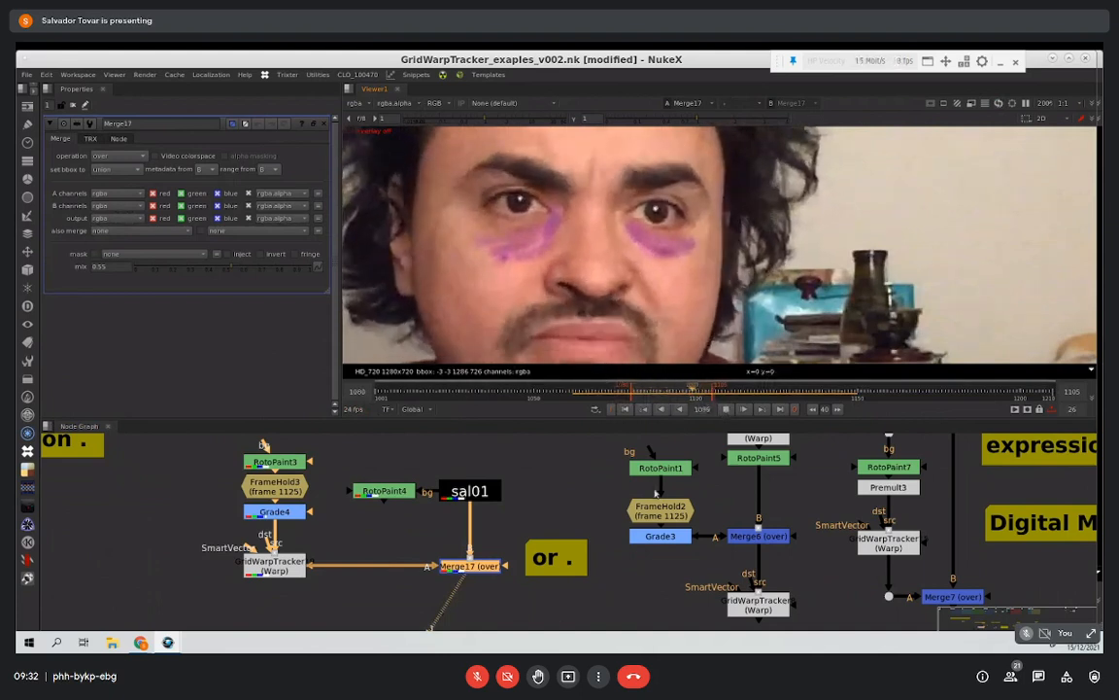
Step: View RotoPaint5 in the stabilizing facial expression setup and open its properties
scroll(526, 525, "down", 5)
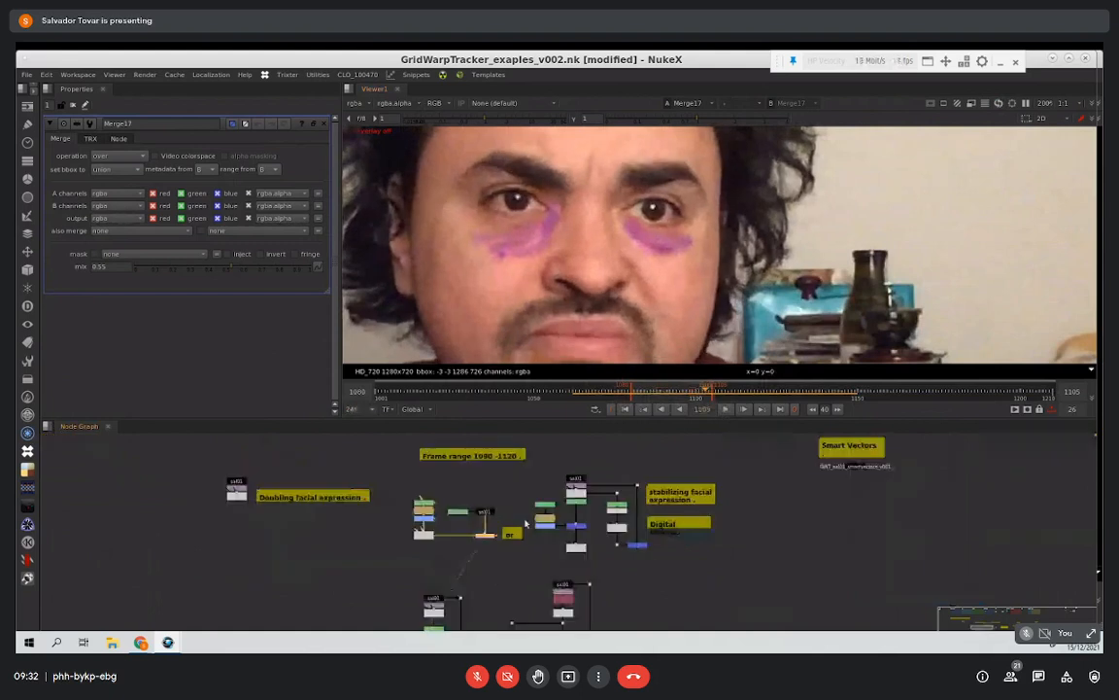
scroll(526, 524, "up", 3)
middle_click_drag(505, 454, 341, 477)
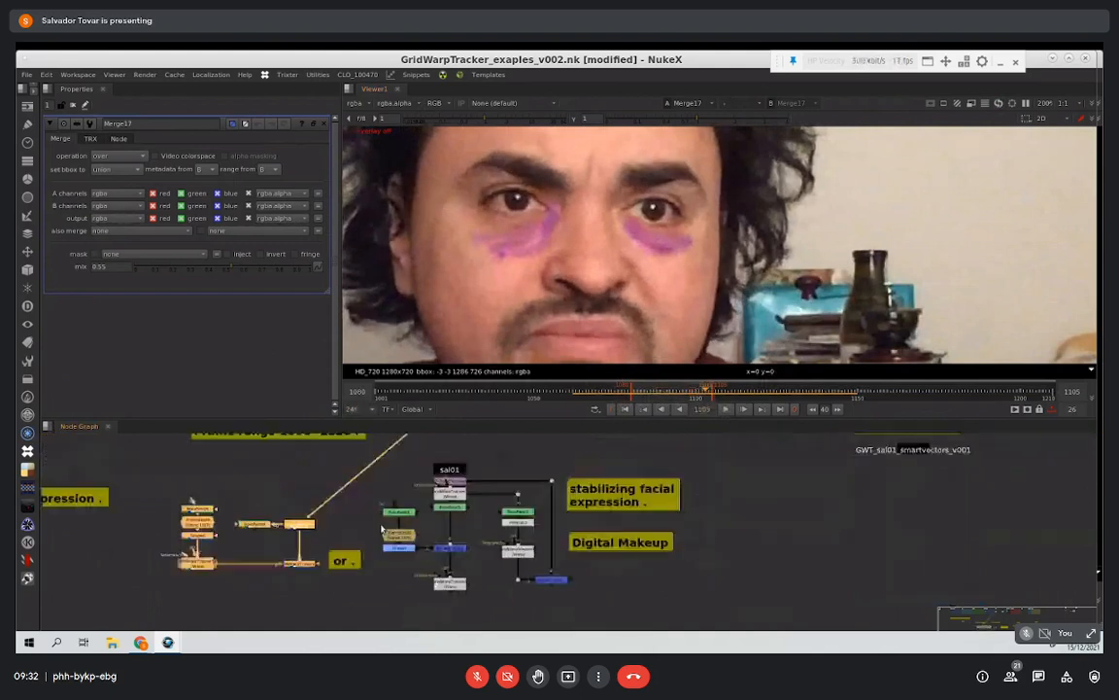
scroll(382, 529, "up", 1)
scroll(503, 525, "up", 2)
left_click(483, 503)
key("1")
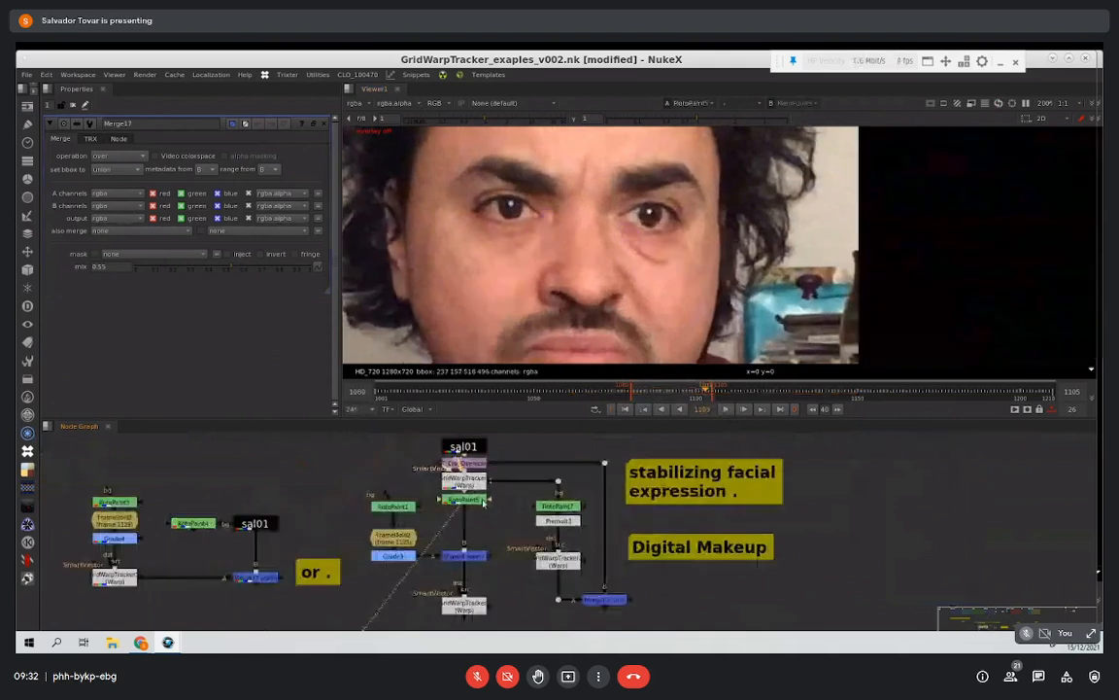
double_click(483, 503)
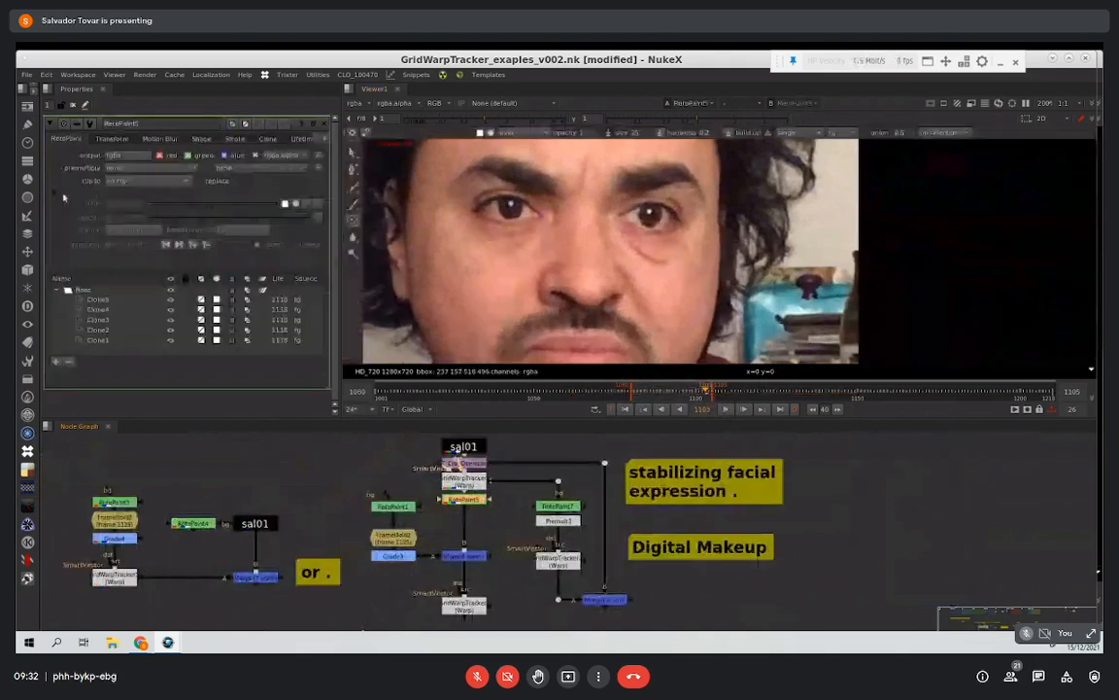
Step: View the purple makeup at Merge6 and through the GridWarpTracker beneath it
middle_click_drag(460, 561, 465, 499)
left_click(465, 496)
key("1")
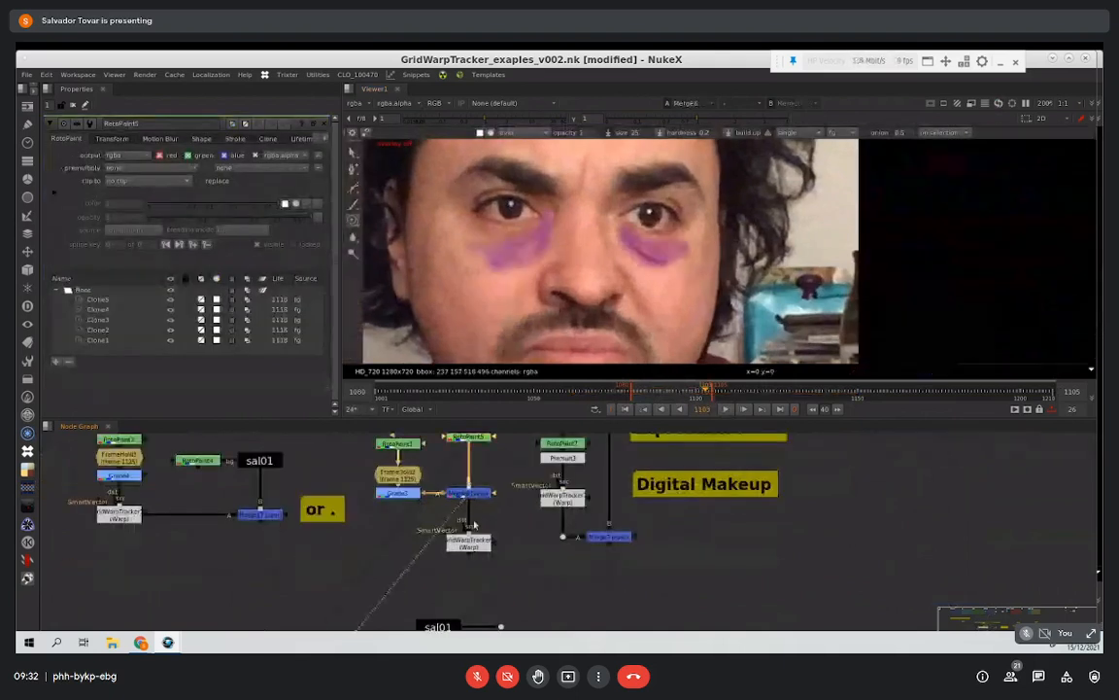
left_click(470, 541)
key("1")
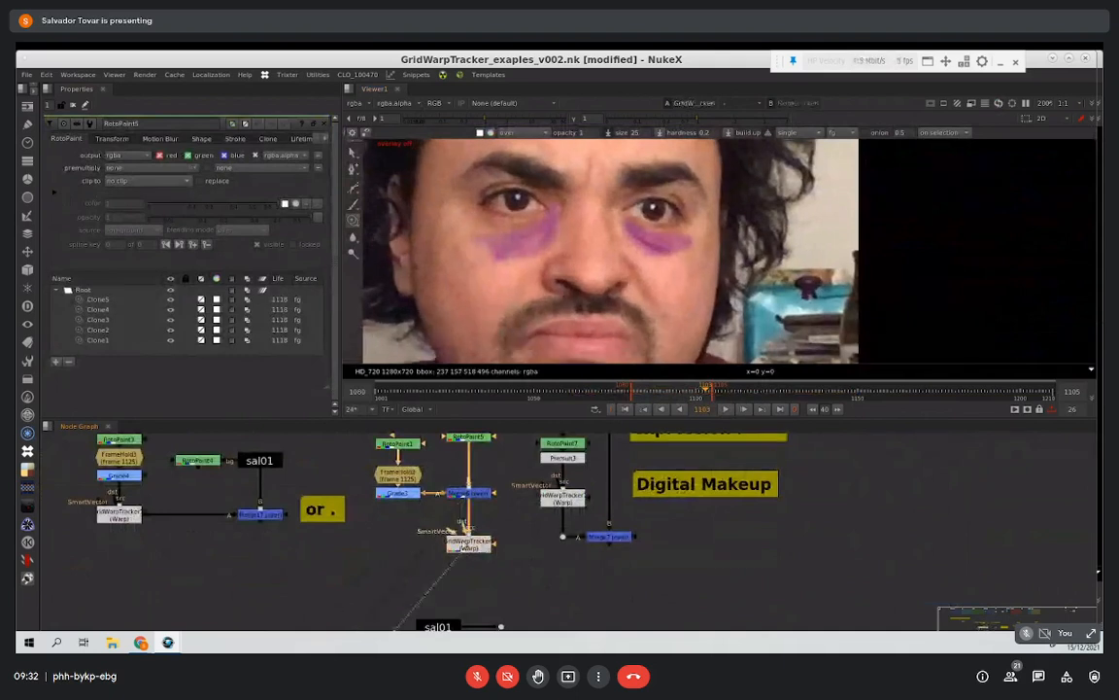
Step: Disable Merge6 and view RotoPaint5 at frame 1118
middle_click_drag(439, 459, 425, 546)
left_click(461, 527)
key("1")
left_click(468, 581)
key("d")
left_click(470, 526)
left_click(470, 509)
left_click(471, 527)
left_click(755, 396)
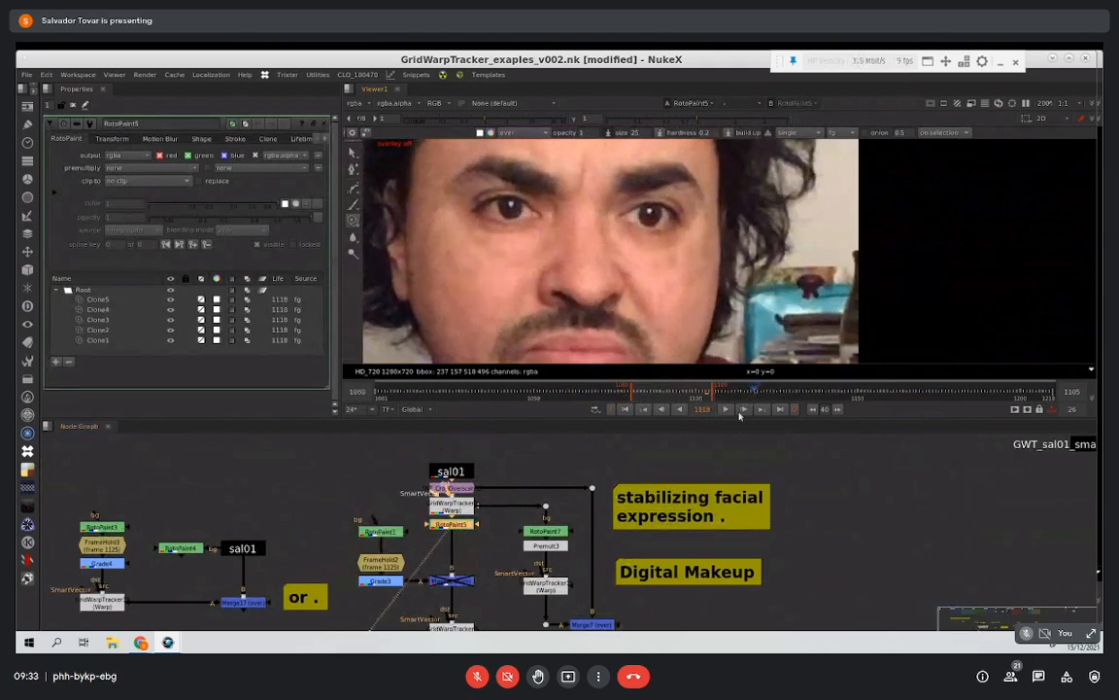
Step: View the GridWarpTracker above RotoPaint5 and RotoPaint5 itself in succession
scroll(481, 534, "up", 2)
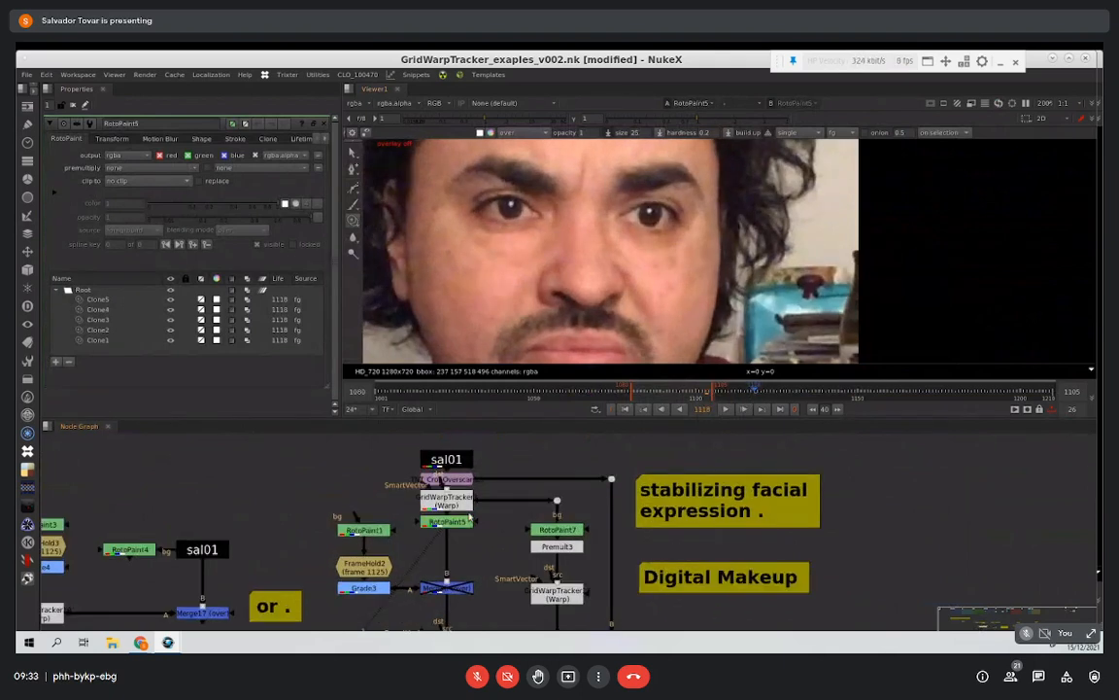
middle_click_drag(481, 533, 473, 475)
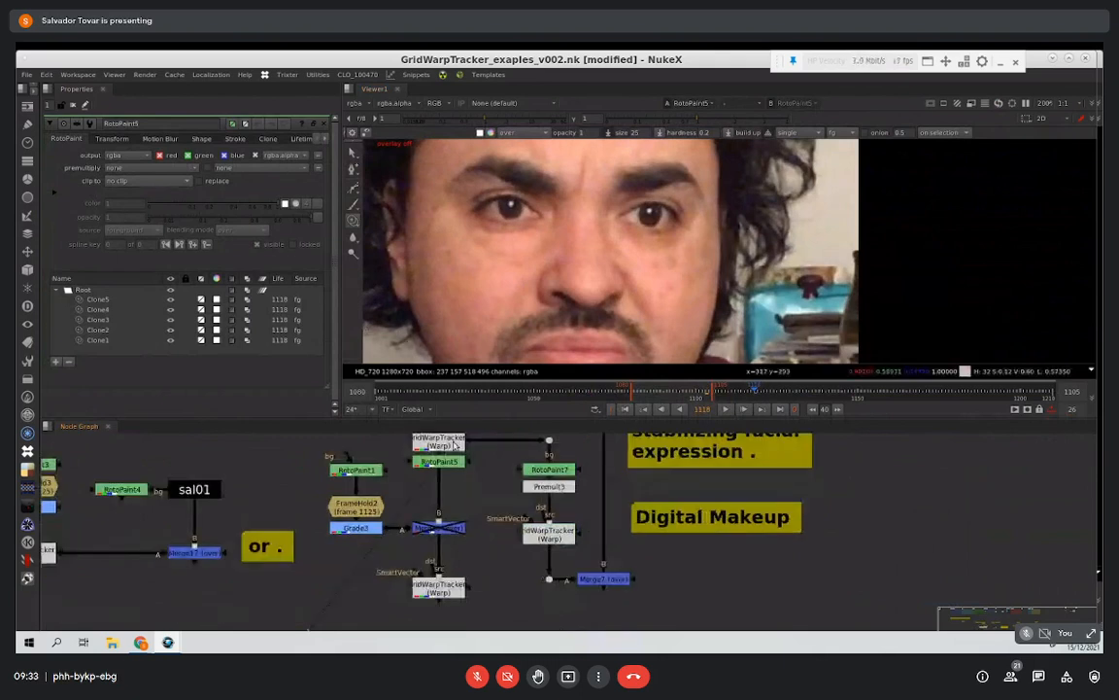
left_click(457, 446)
key("1")
left_click(460, 458)
key("1")
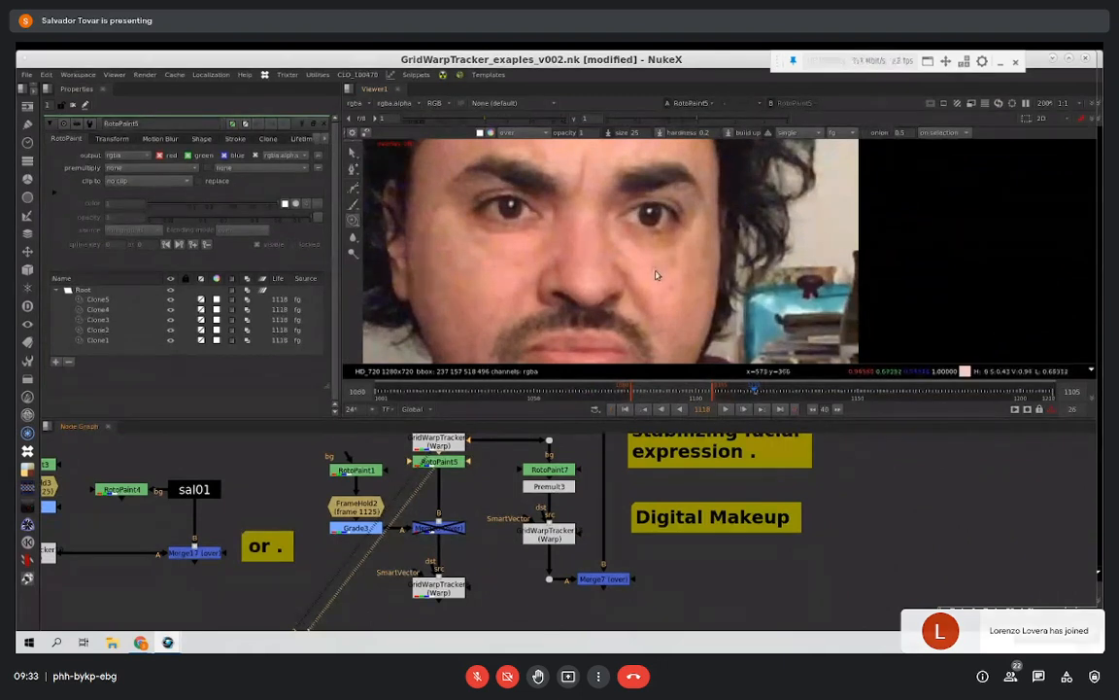
Step: Switch repeatedly between the GridWarpTracker output and RotoPaint5 to compare the under-eye area before and after the clone strokes
key("1")
key("1")
key("2")
key("1")
key("2")
key("1")
key("2")
key("1")
key("2")
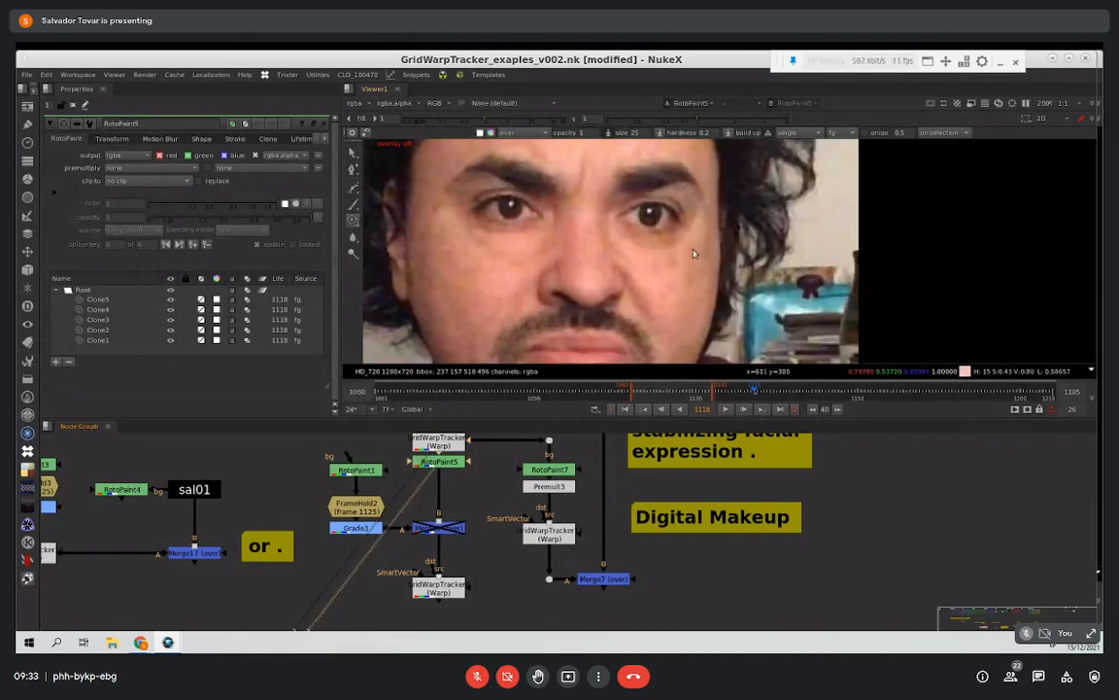
key("1")
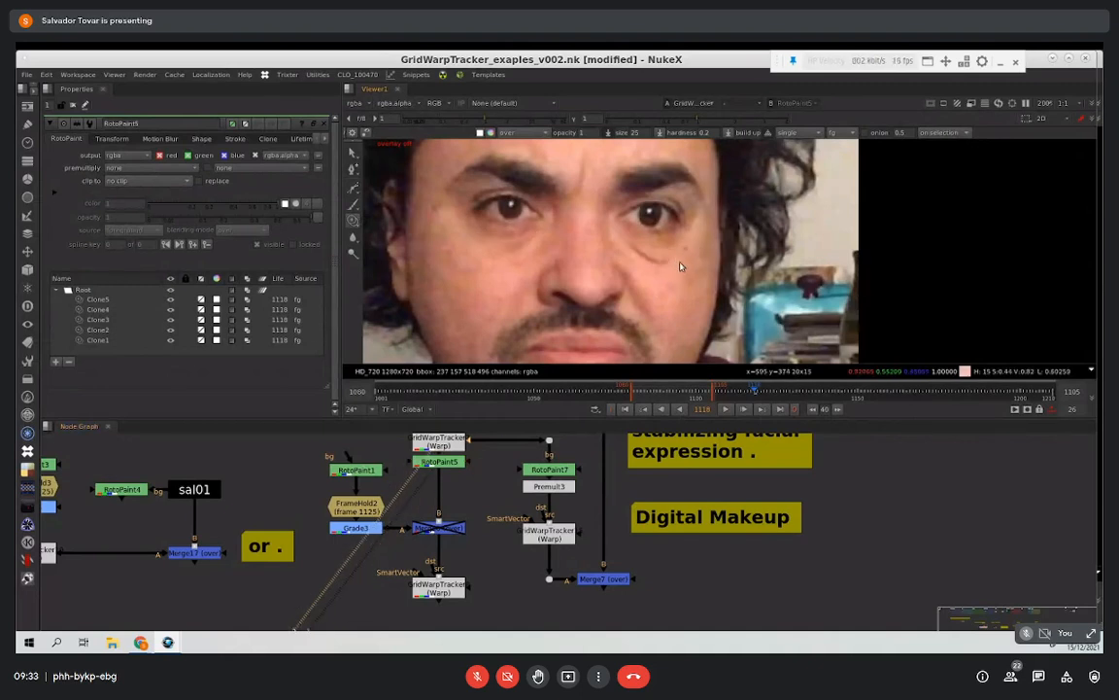
key("2")
key("1")
key("2")
key("1")
left_click(434, 466)
key("2")
left_click(439, 465)
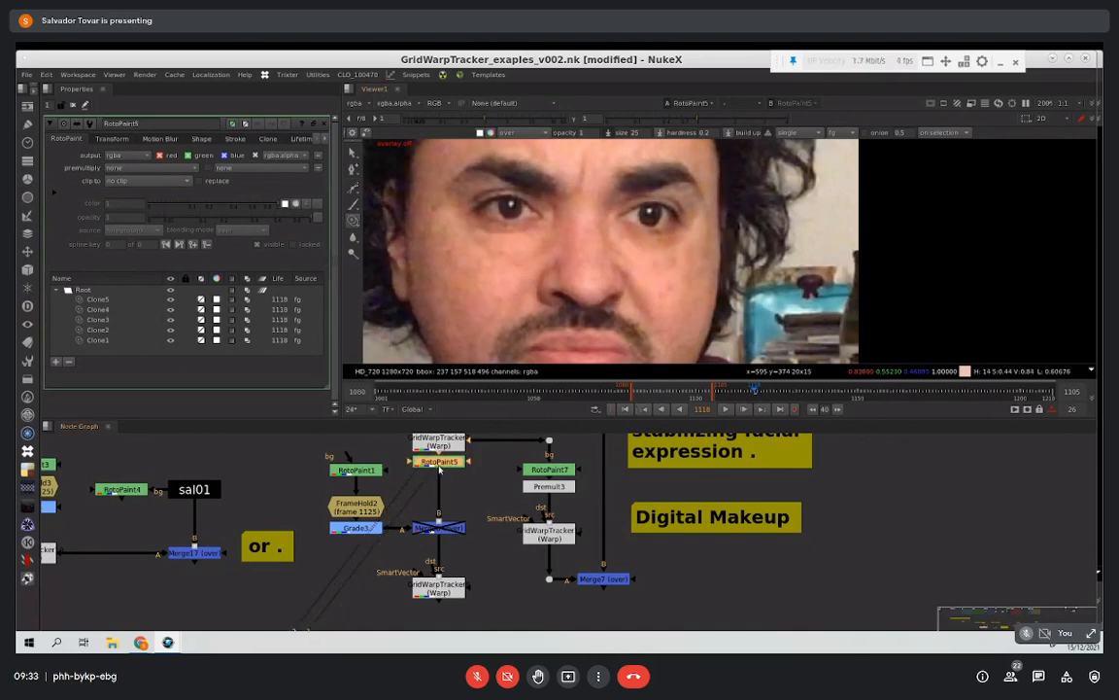
Step: Set the lifetime of RotoPaint5's strokes Clone1 through Clone5 to all frames
left_click(99, 300)
left_click(98, 341, "shift")
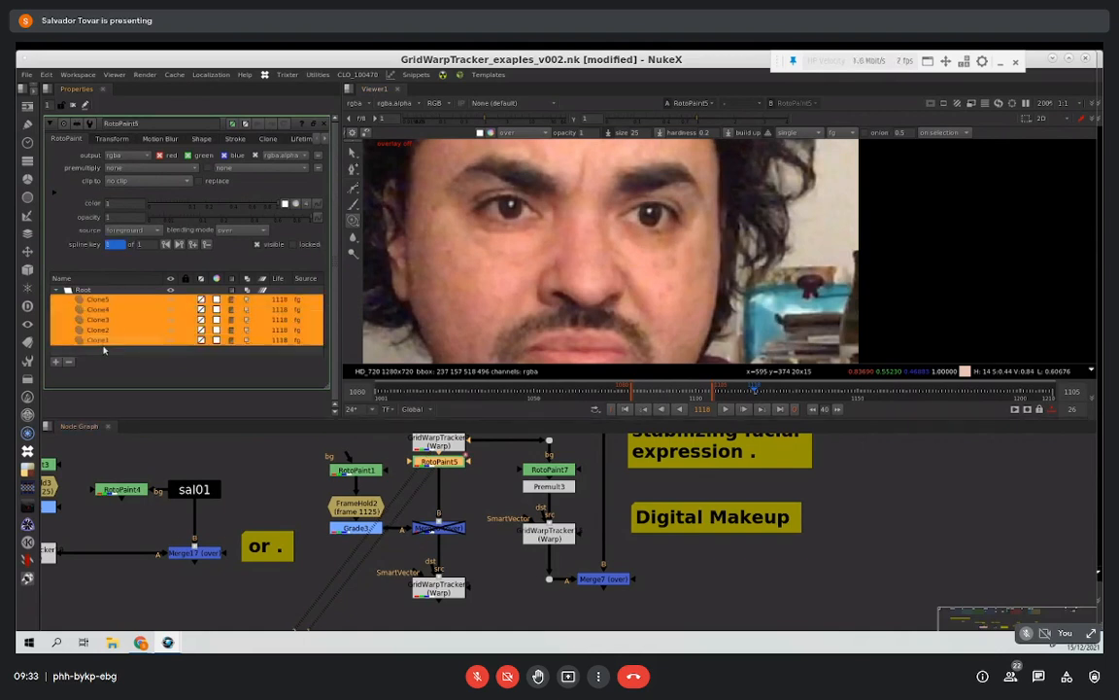
left_click(304, 139)
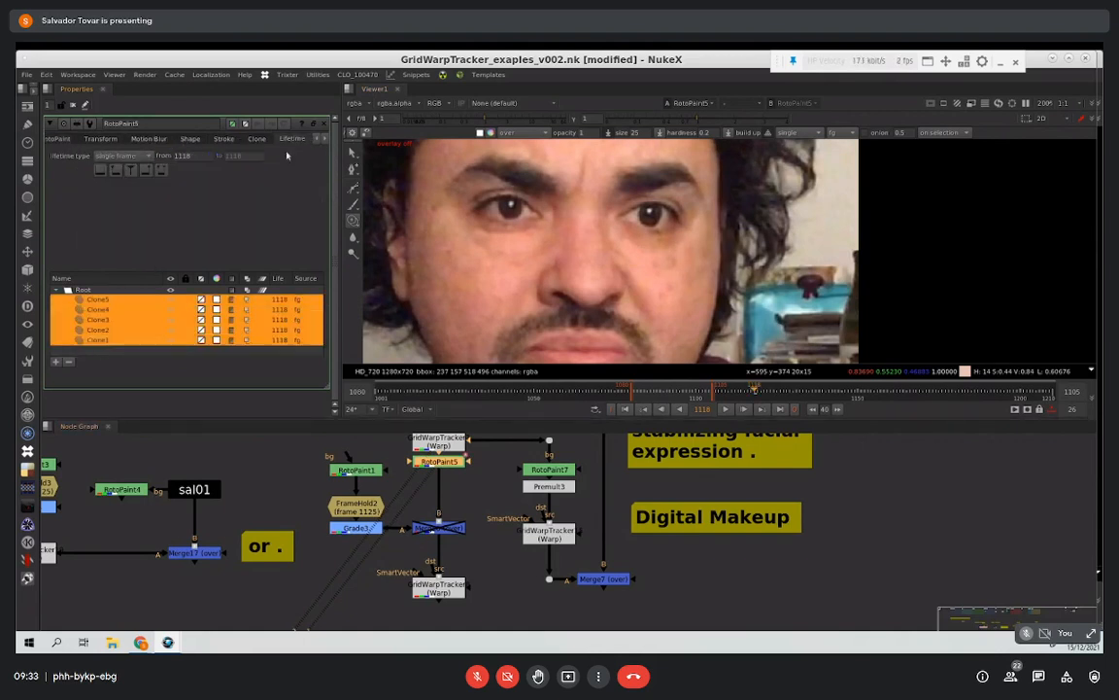
left_click(100, 171)
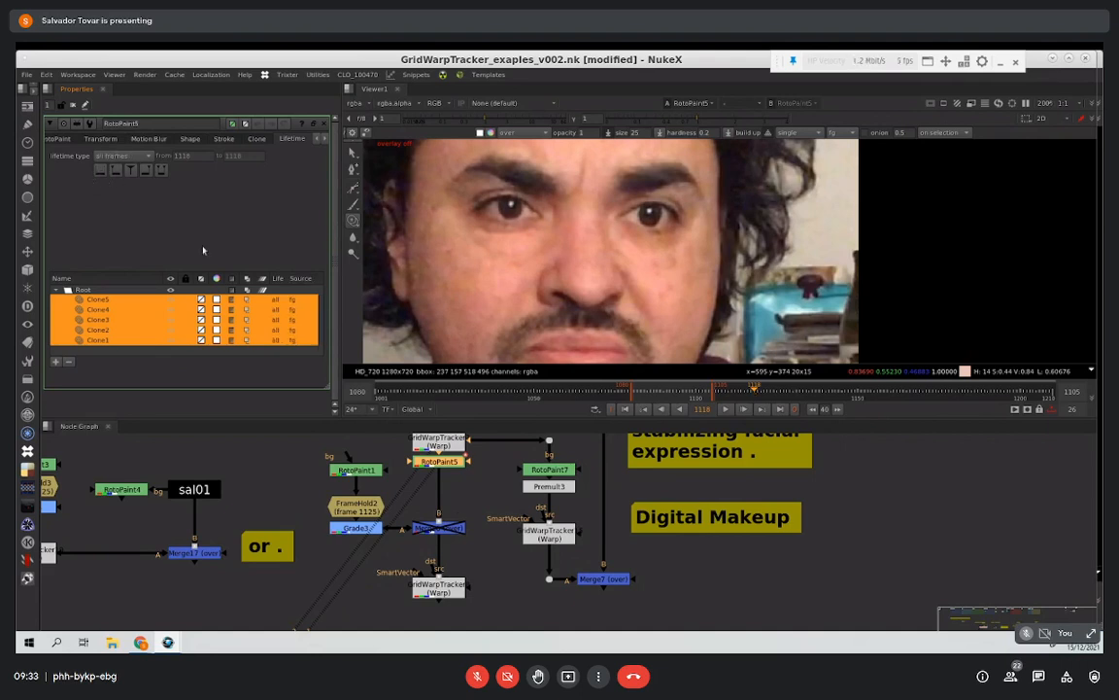
Step: Play back the stabilized face from the GridWarpTracker above RotoPaint5 over a range ending at 1135, and open that tracker's properties
middle_click_drag(512, 583, 442, 530)
middle_click_drag(394, 455, 396, 495)
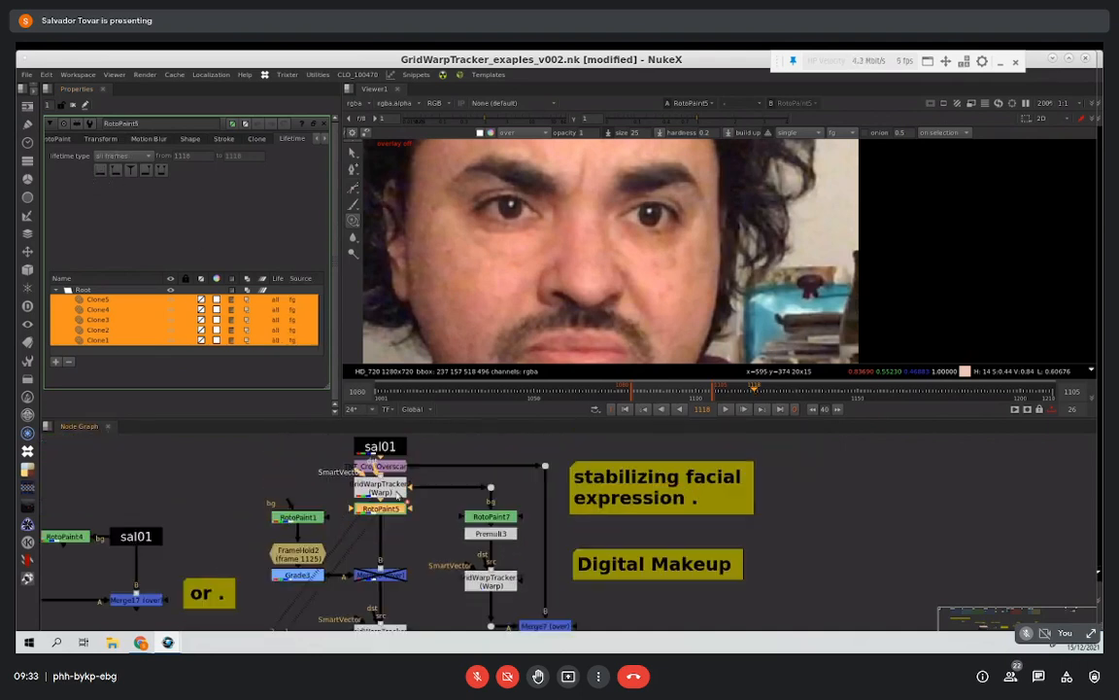
left_click(403, 524)
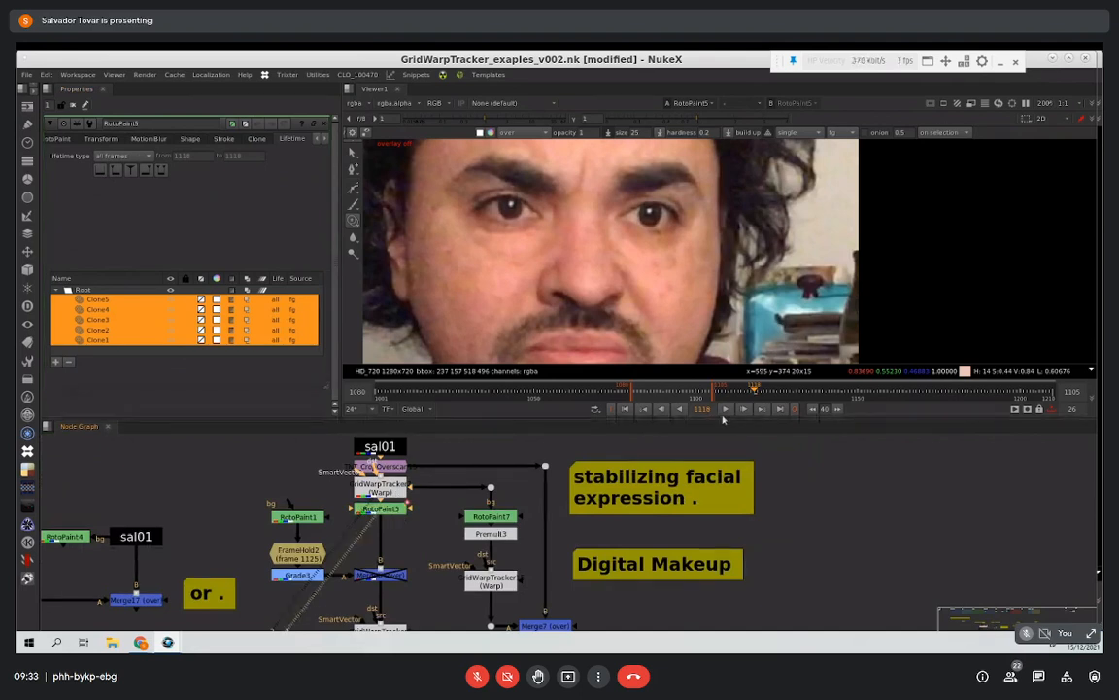
middle_click_drag(391, 573, 413, 554)
left_click(416, 476)
key("1")
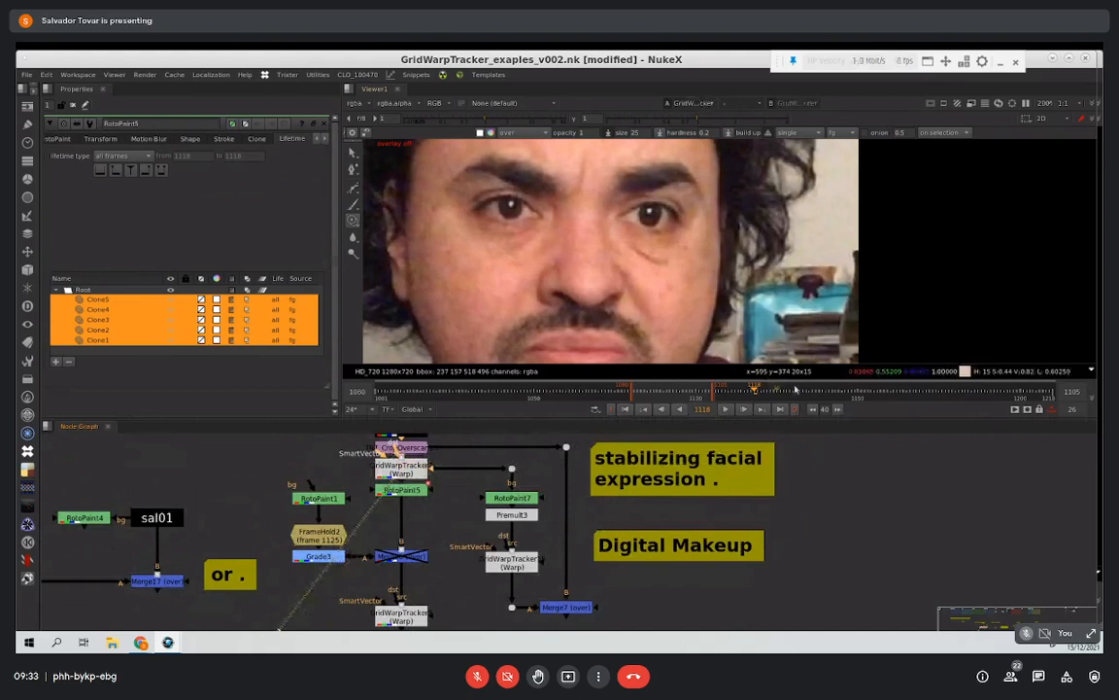
left_click(727, 410)
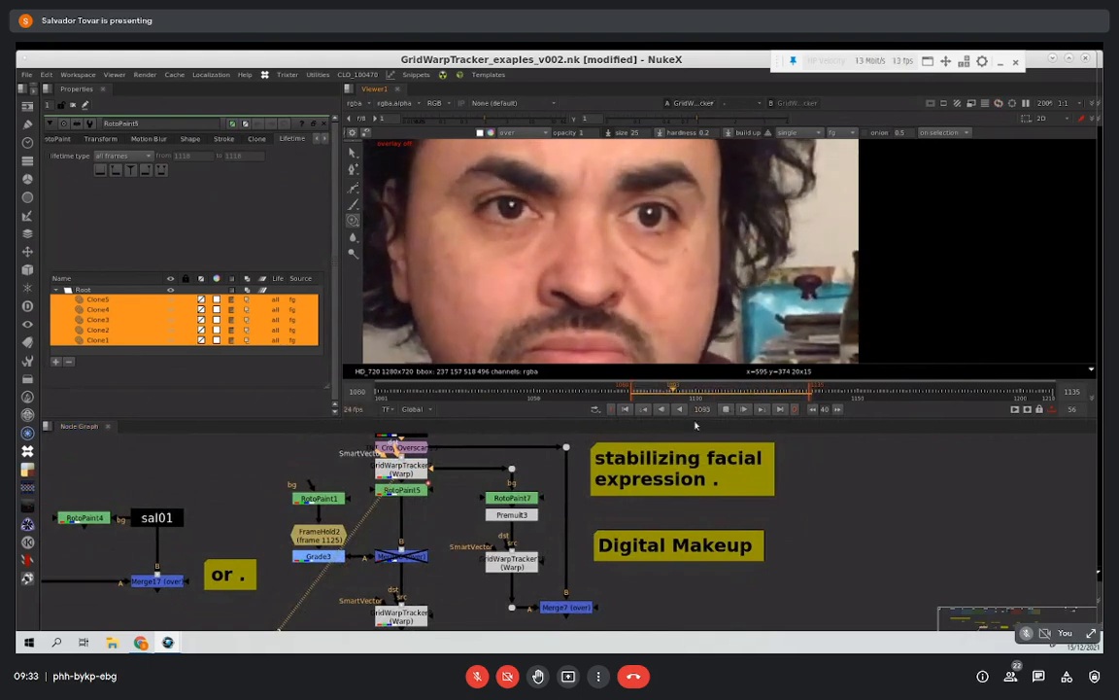
double_click(421, 470)
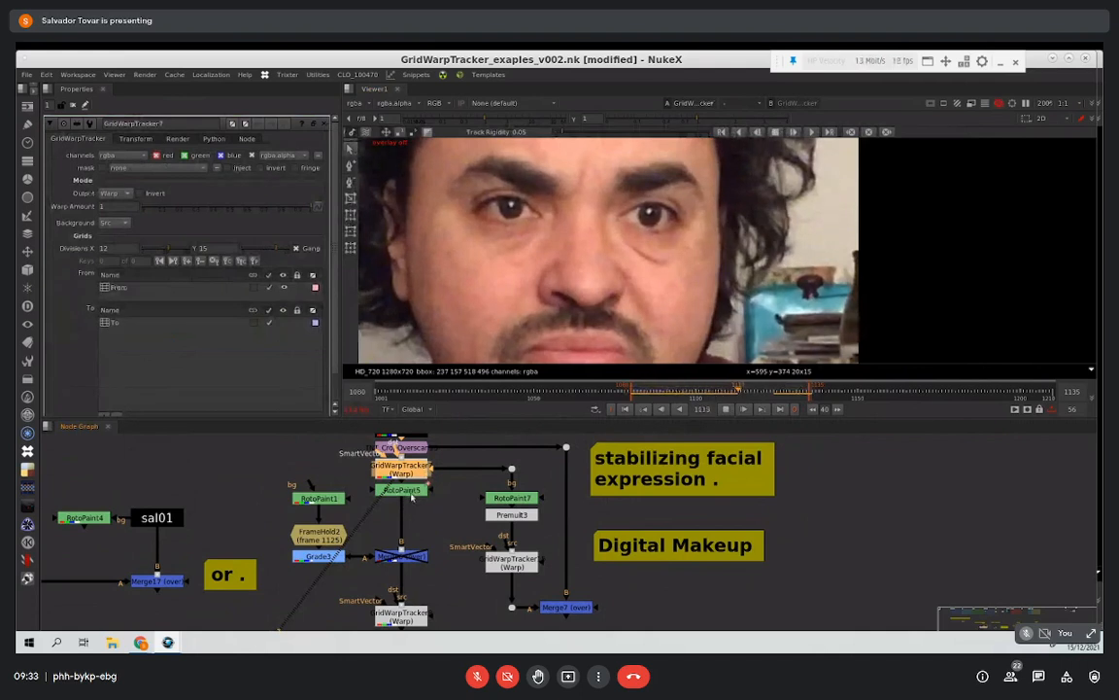
Step: View RotoPaint5 and the GridWarpTracker below the disabled Merge6 during playback, reviewing the cleaned-up face with its motion restored
left_click(412, 490)
key("1")
middle_click_drag(414, 618, 407, 562)
left_click(407, 562)
key("1")
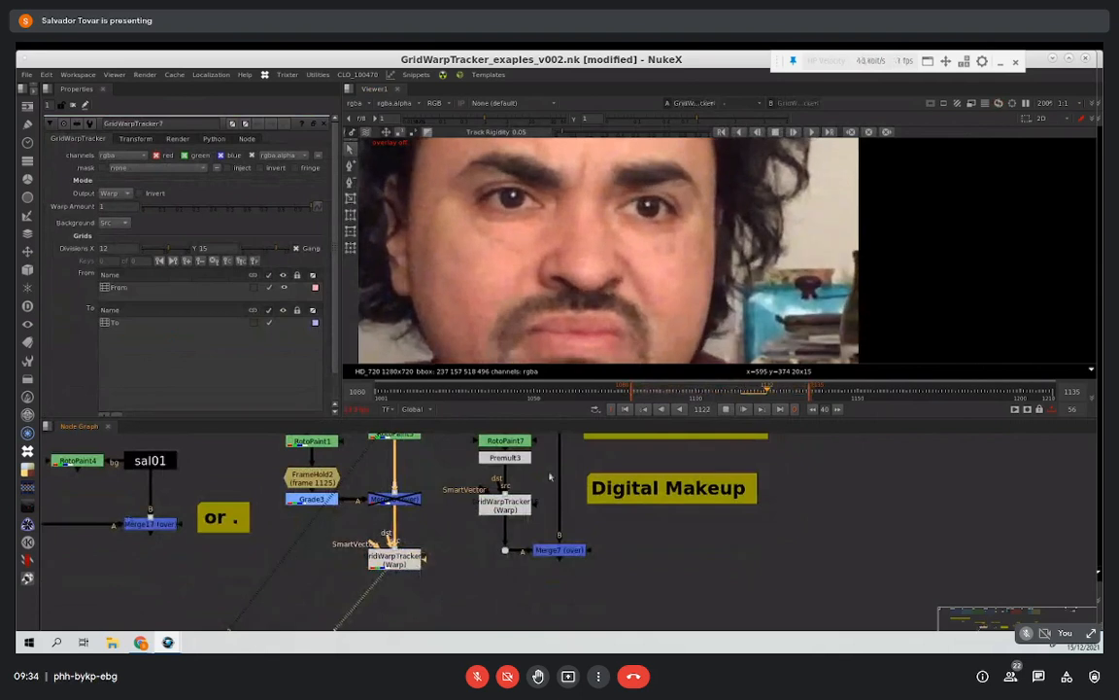
left_click(726, 409)
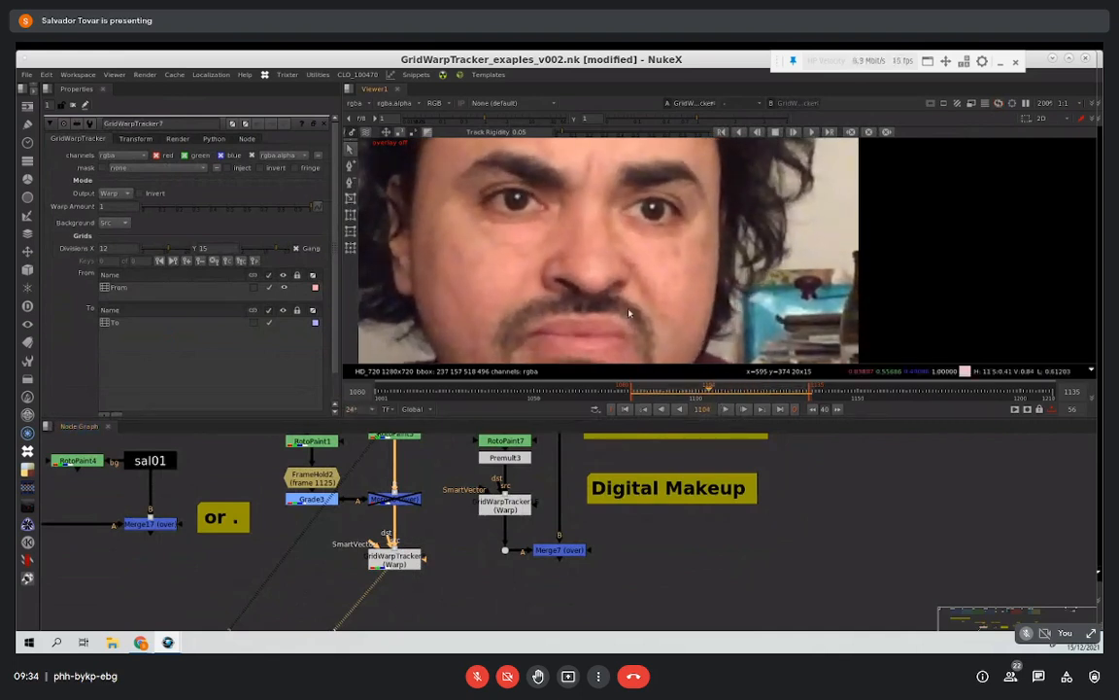
Step: View RotoPaint7 at frame 1118 with its properties open, and inspect its output mask setting and Clone5 stroke
middle_click_drag(583, 437, 518, 463)
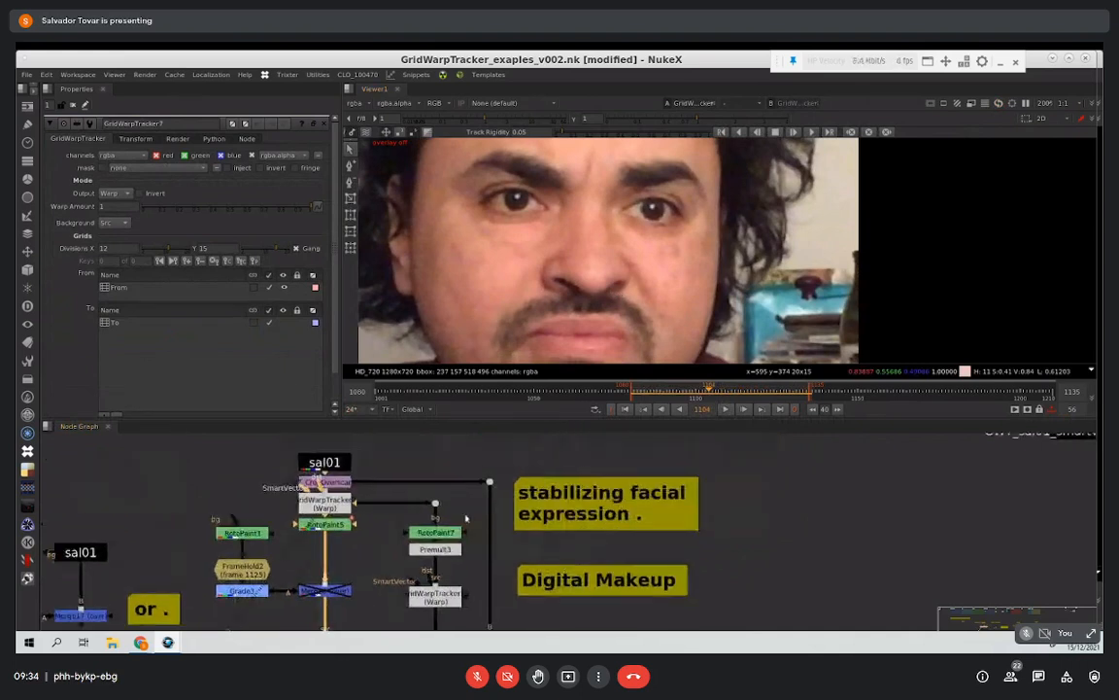
middle_click_drag(465, 518, 422, 471)
scroll(427, 494, "up", 2)
left_click(397, 487)
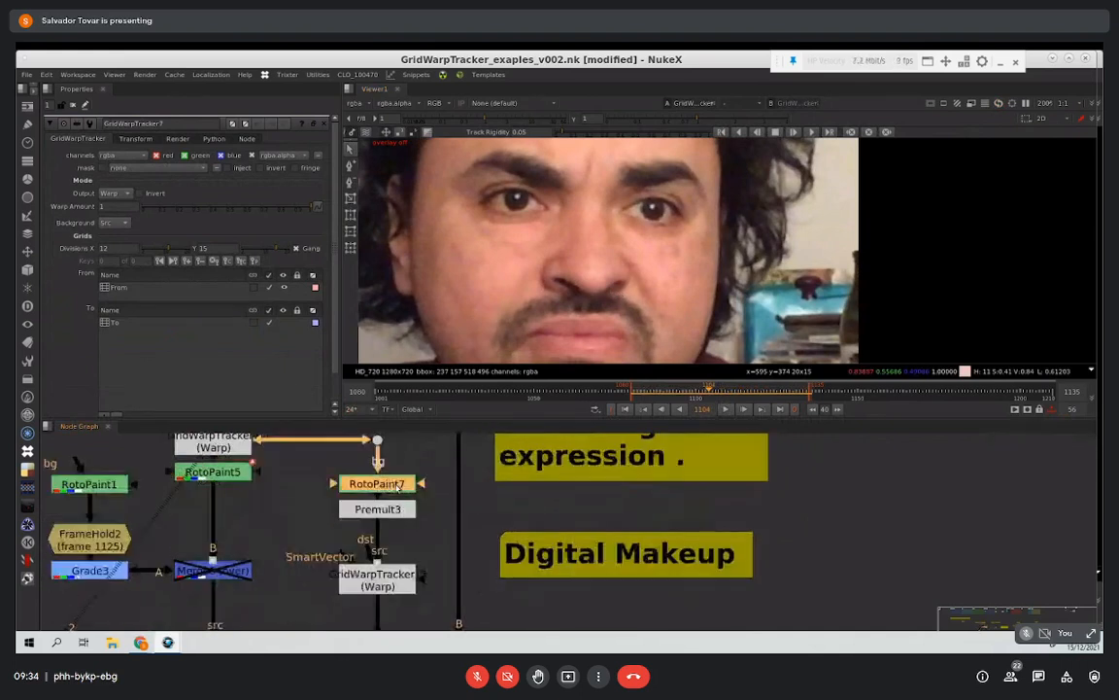
key("1")
double_click(401, 484)
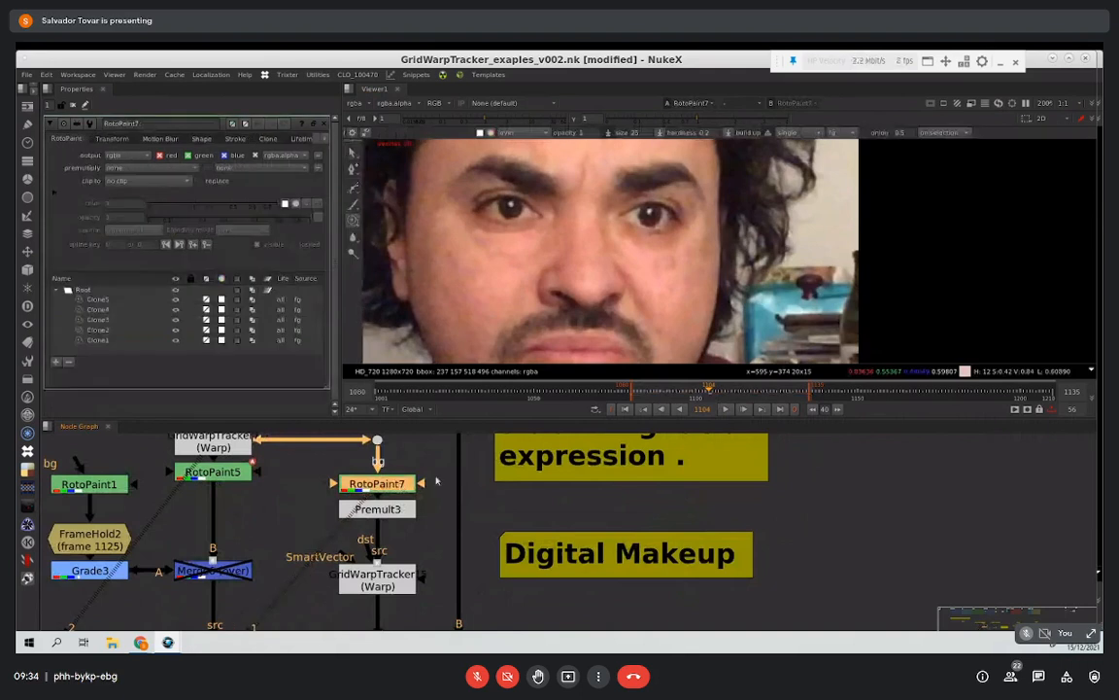
left_click(754, 393)
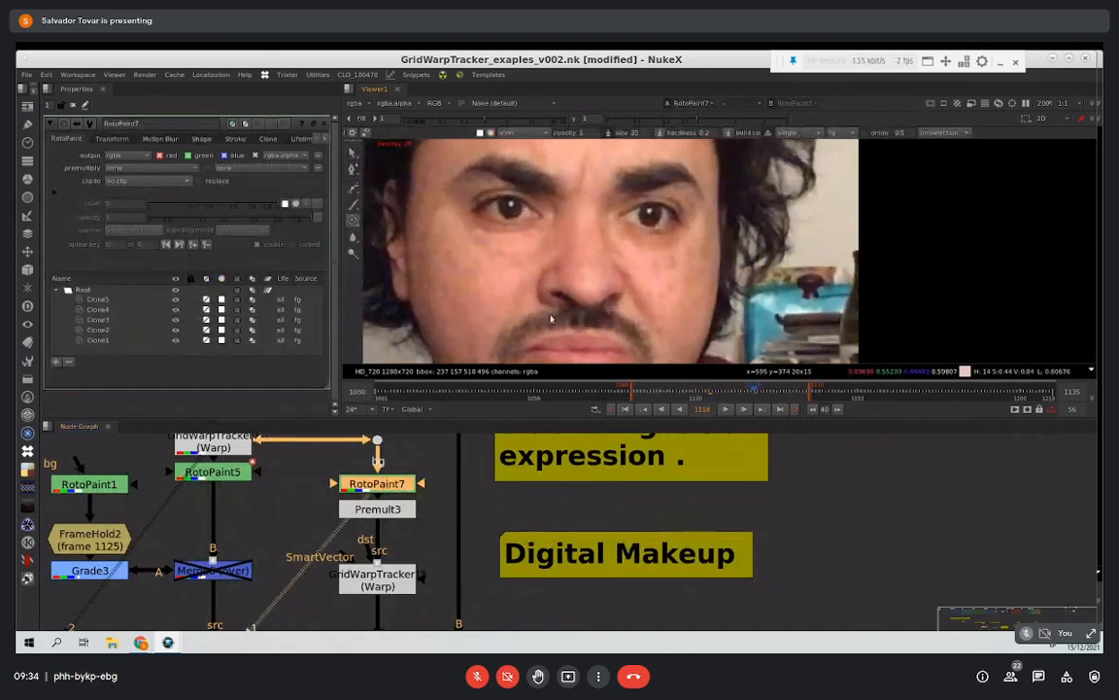
left_click(54, 192)
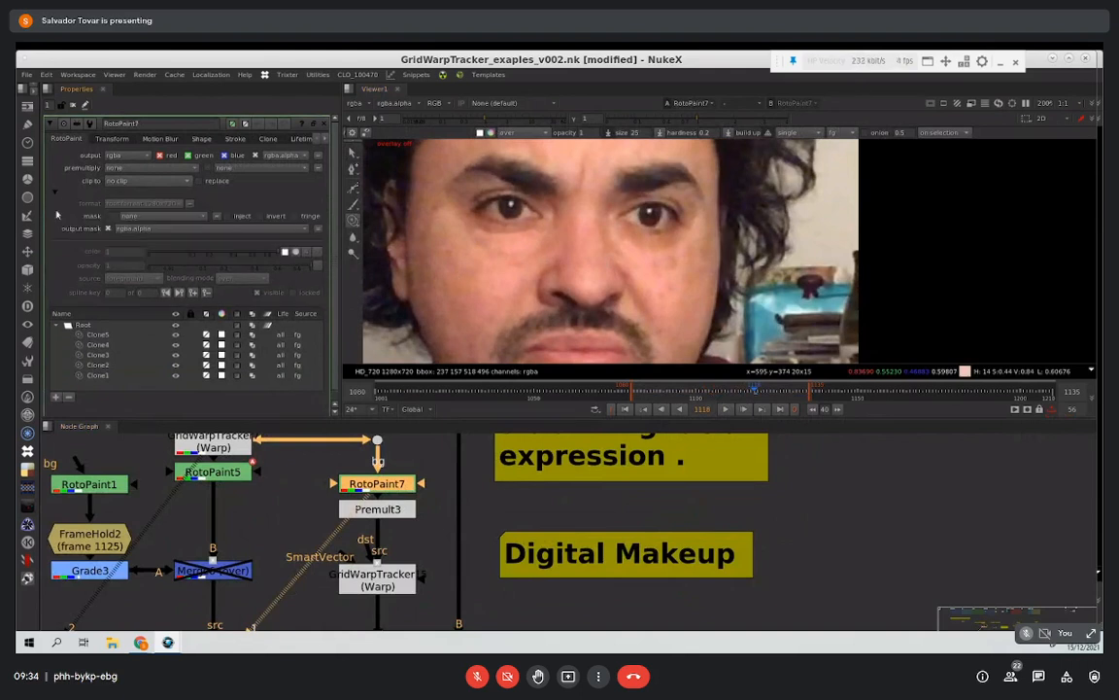
left_click(101, 335)
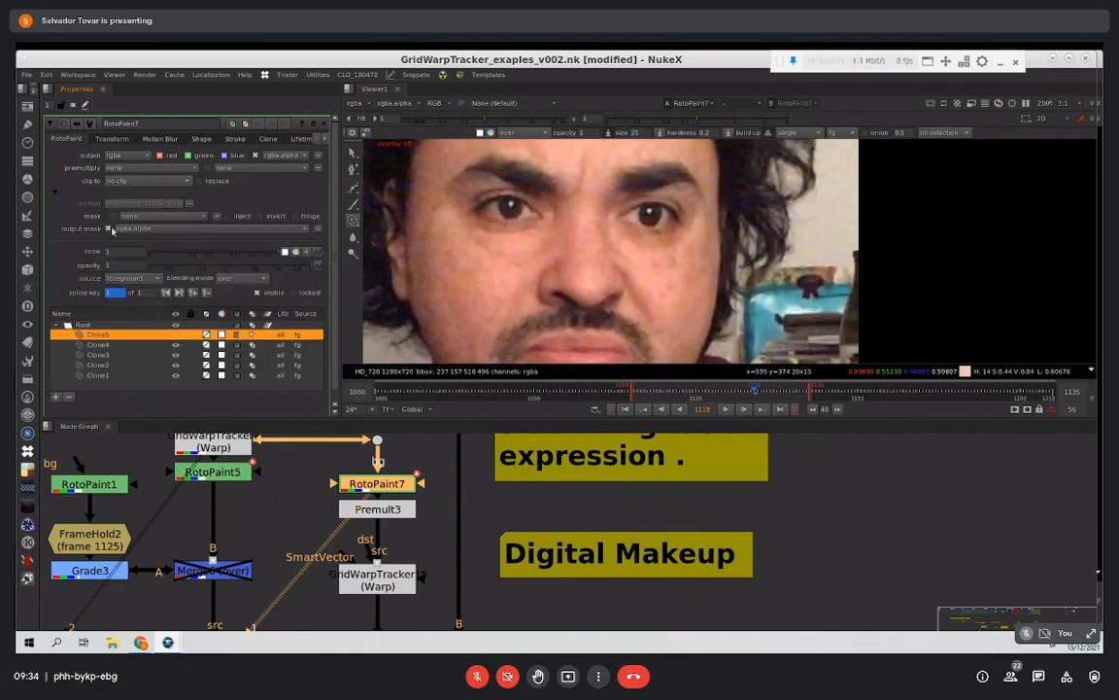
Step: View Premult3 and the GridWarpTracker below it to inspect the isolated under-eye paint patches at frame 1118
middle_click_drag(425, 509, 421, 468)
left_click(406, 466)
key("1")
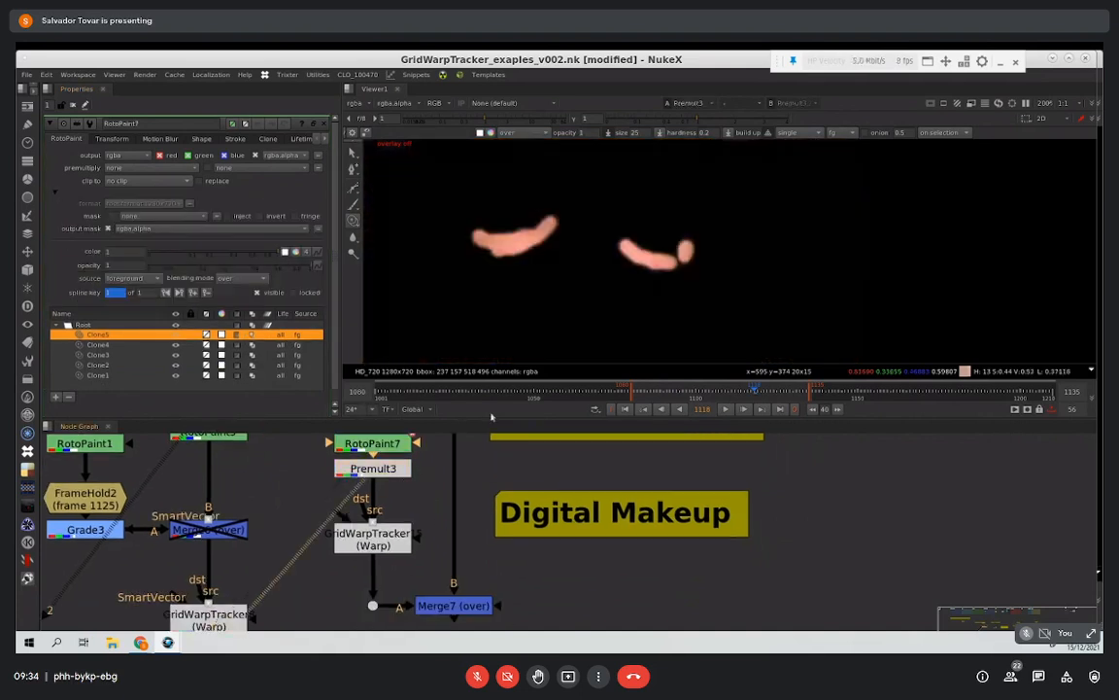
left_click(409, 541)
key("1")
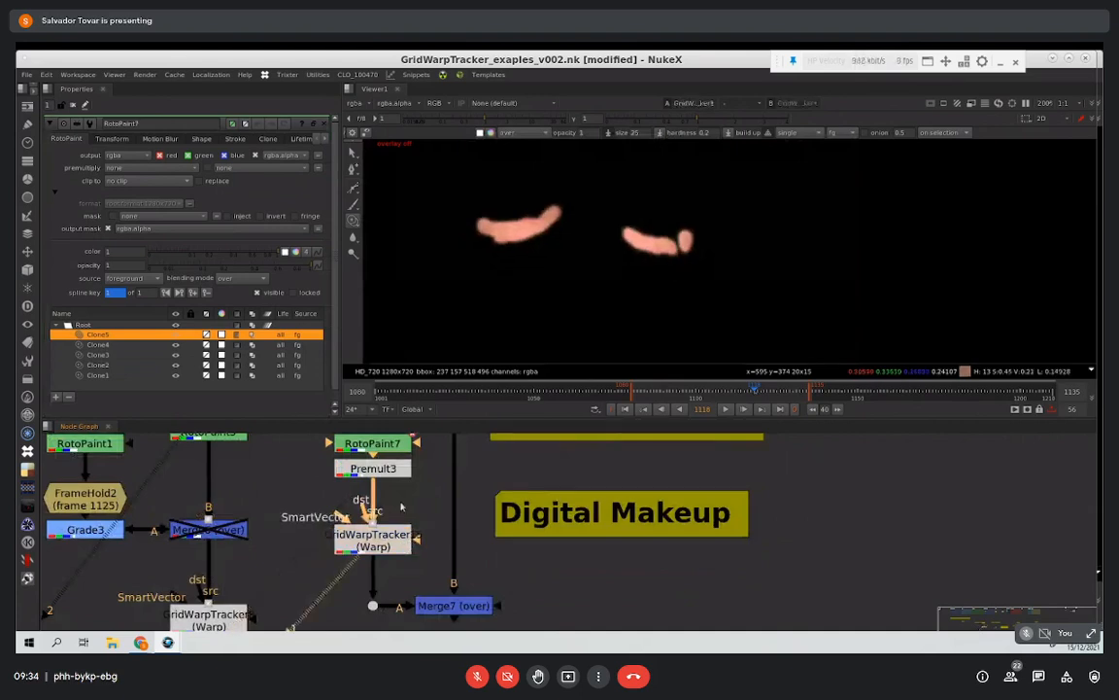
Step: View Merge7, compare it with the plate feeding its B input, and play back the composited paint
scroll(451, 545, "down", 3)
left_click(463, 582)
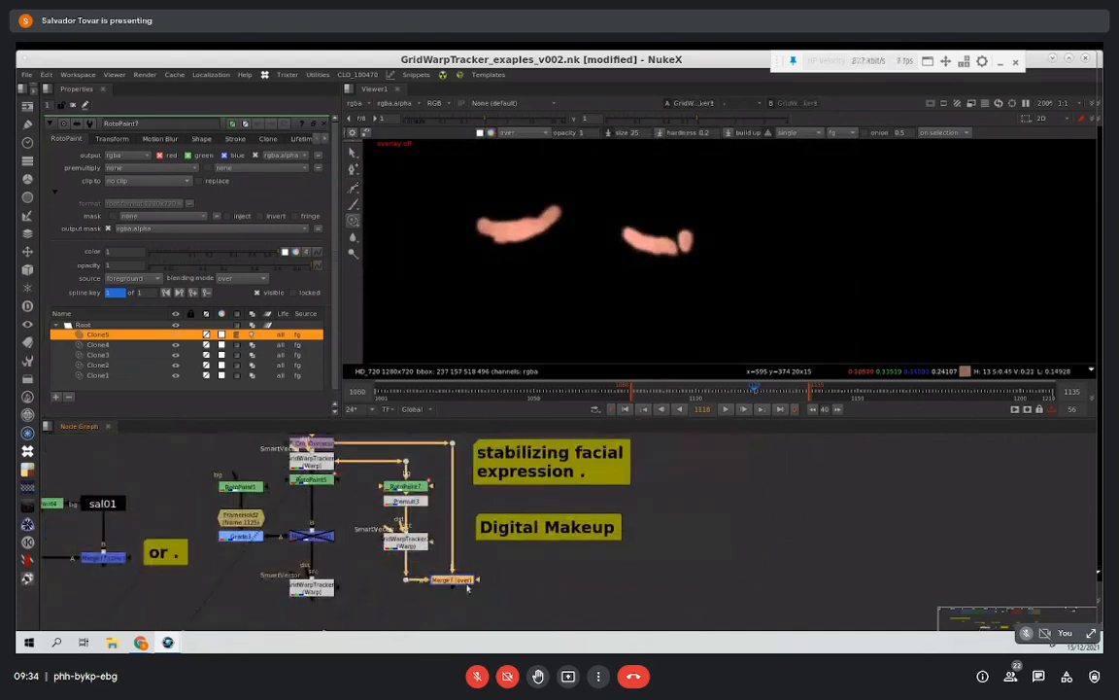
key("1")
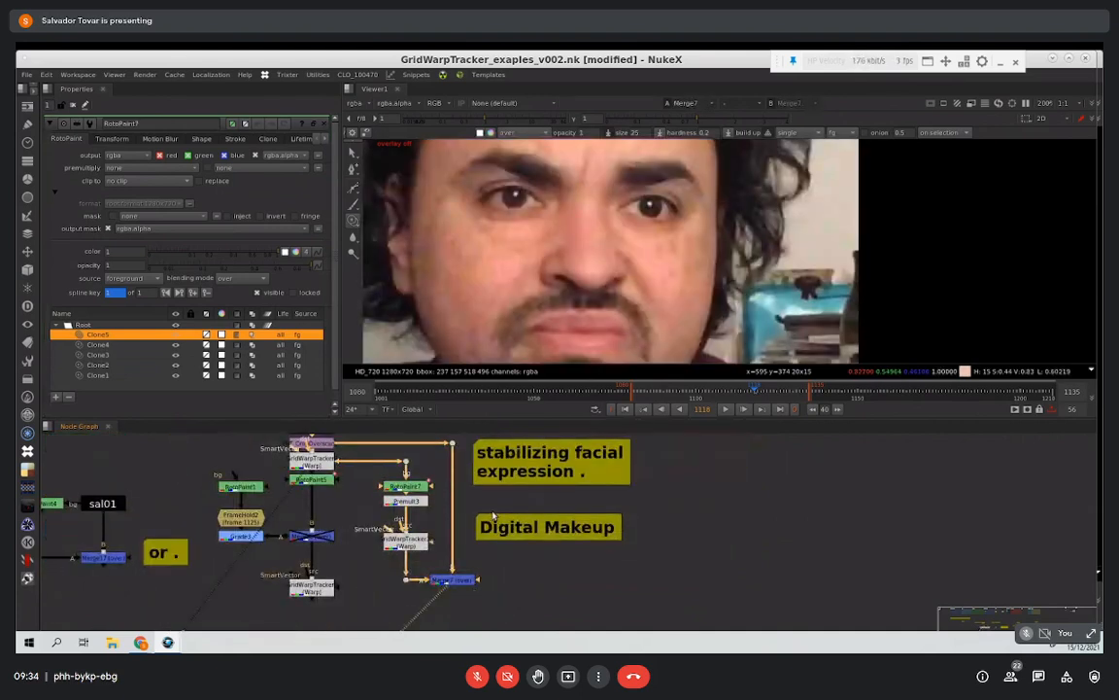
middle_click_drag(474, 434, 475, 440)
left_click(453, 447)
key("2")
key("1")
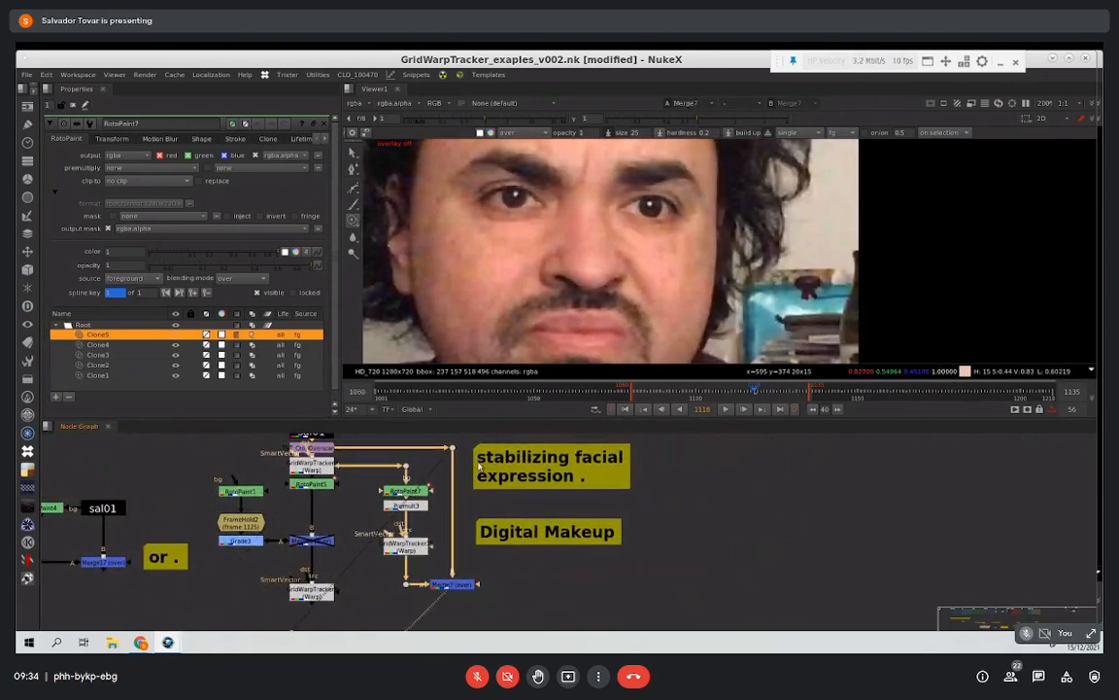
left_click(725, 409)
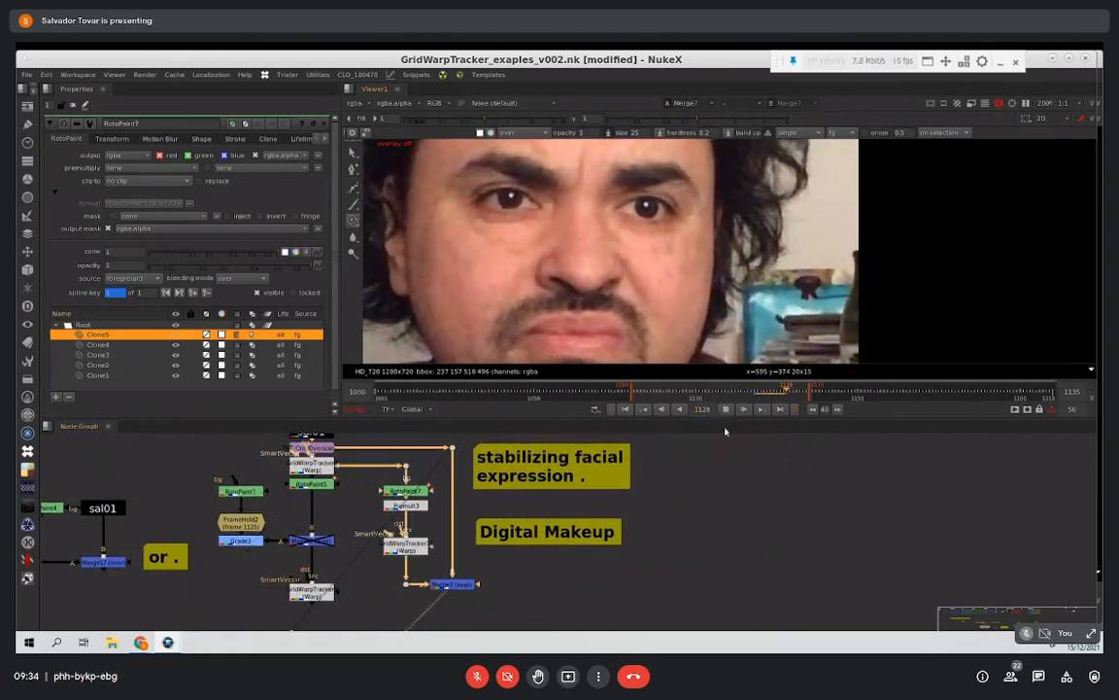
left_click(725, 409)
Step: Locate the alternative setup containing Blur7 and view the GridWarpTracker above it at frame 1084
scroll(535, 521, "down", 5)
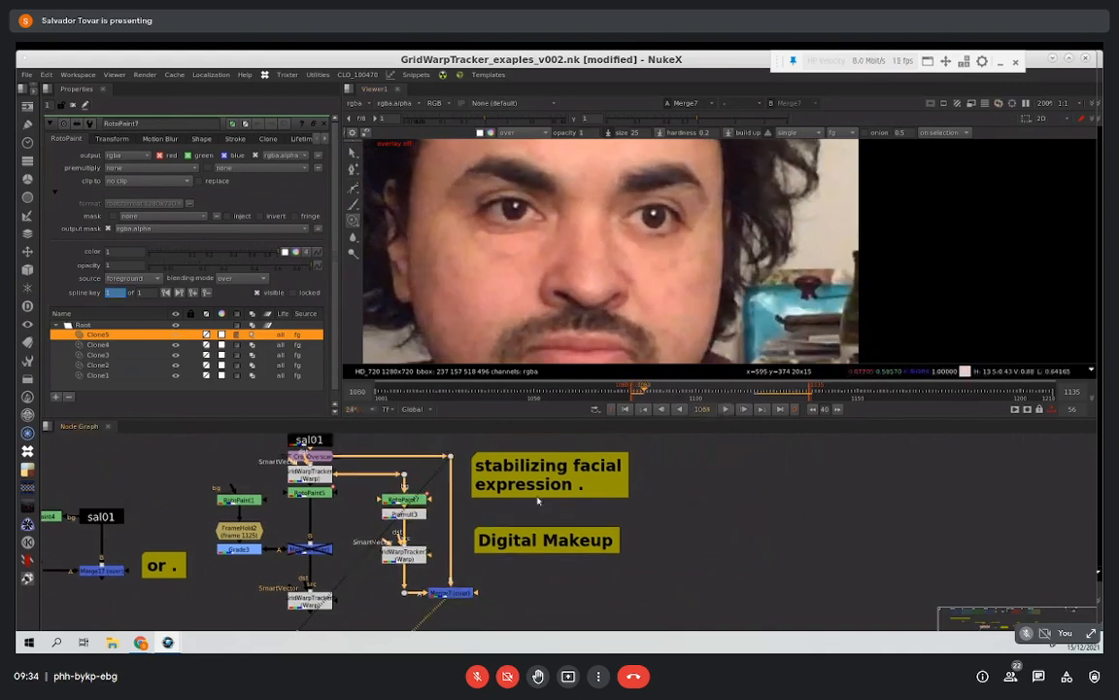
scroll(536, 522, "up", 2)
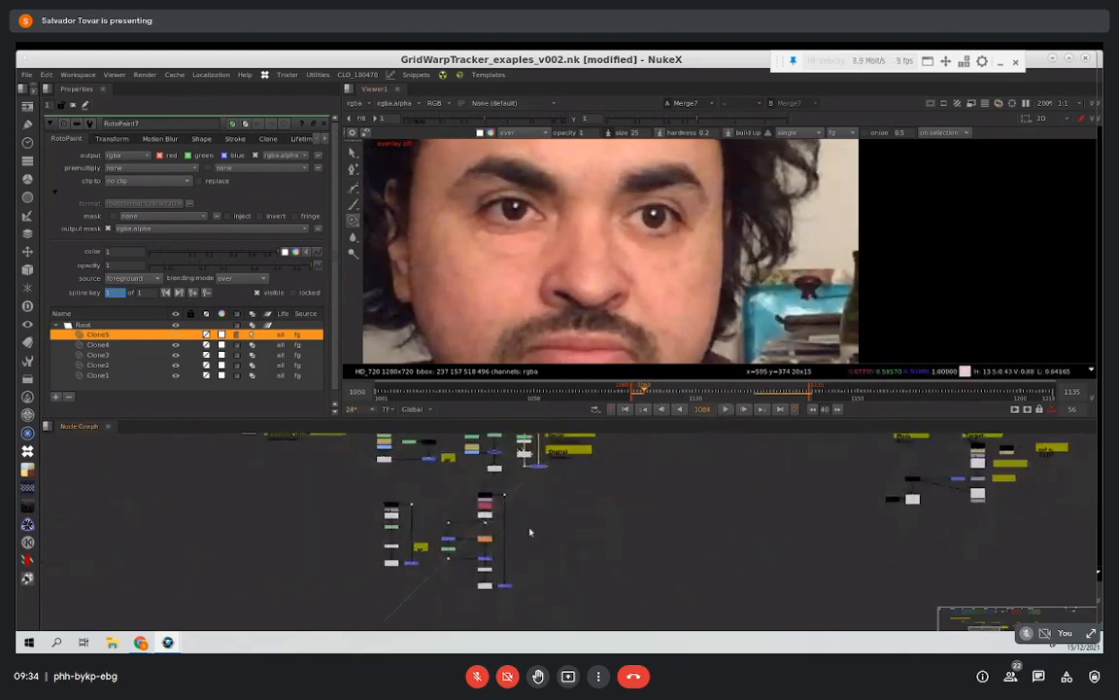
scroll(522, 509, "up", 4)
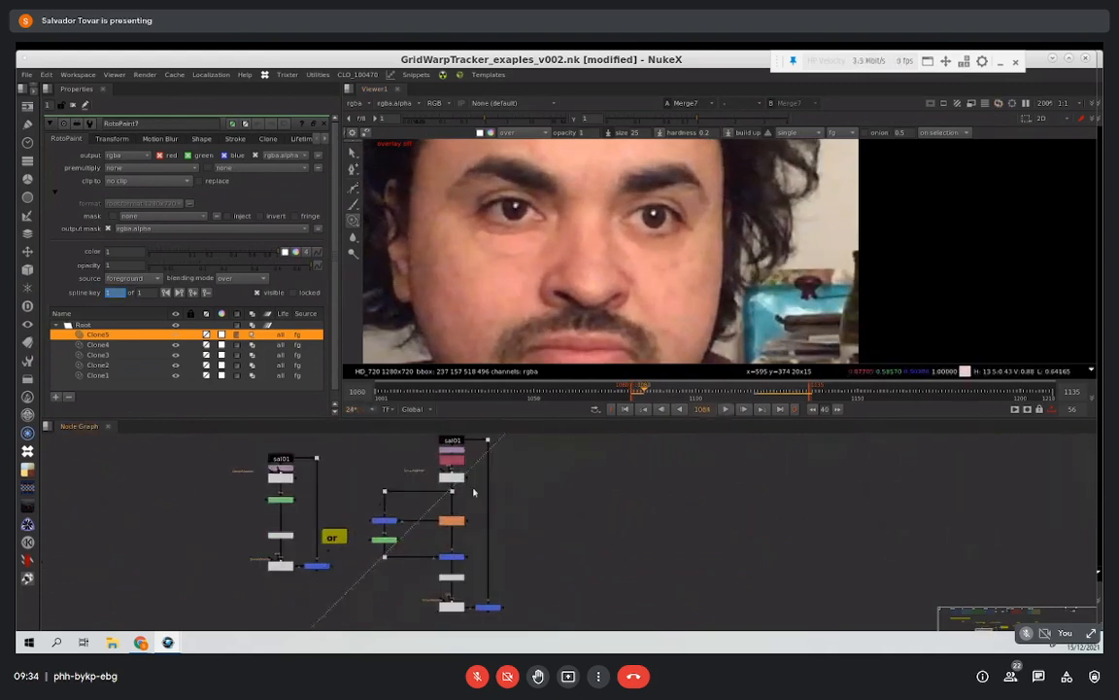
scroll(460, 491, "up", 2)
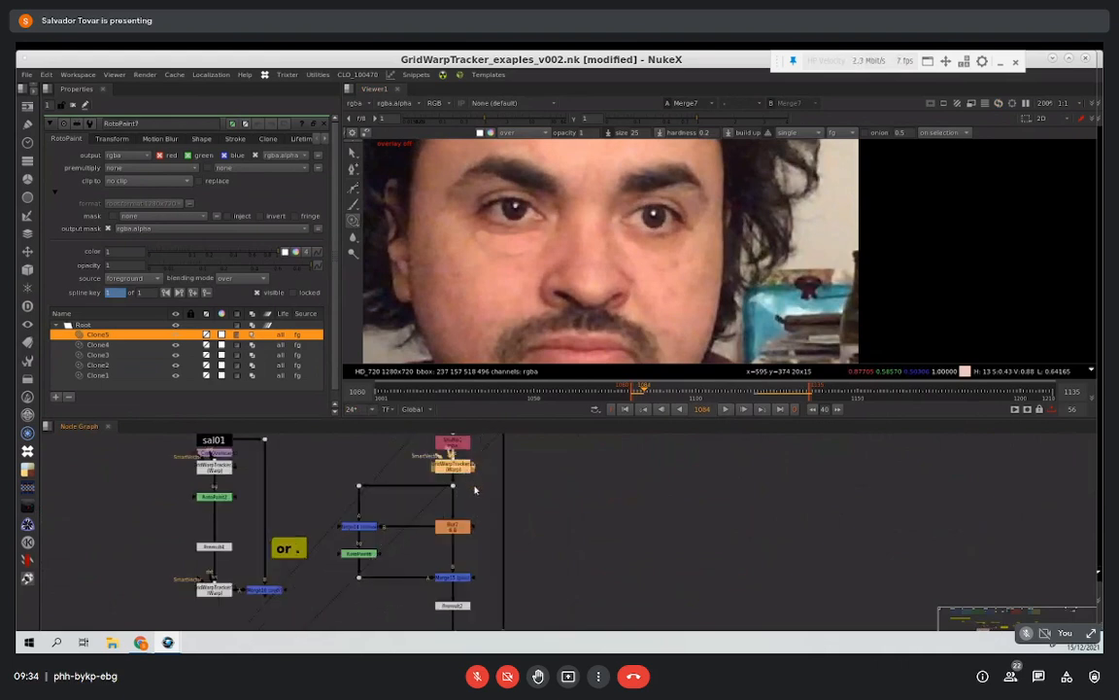
key("1")
mouse_move(477, 520)
middle_mouse_down()
mouse_move(460, 464)
mouse_move(475, 515)
middle_mouse_up()
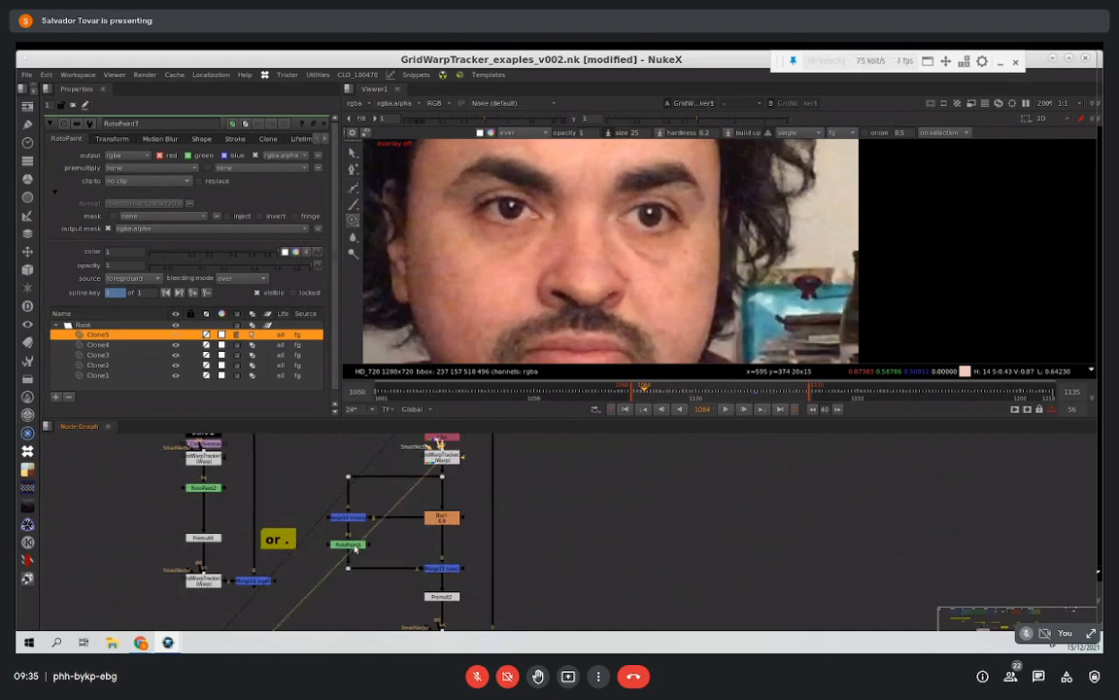
Step: View Blur7 and the Merge14 minus node to examine the low-frequency and high-frequency detail of the face
scroll(507, 469, "down", 4)
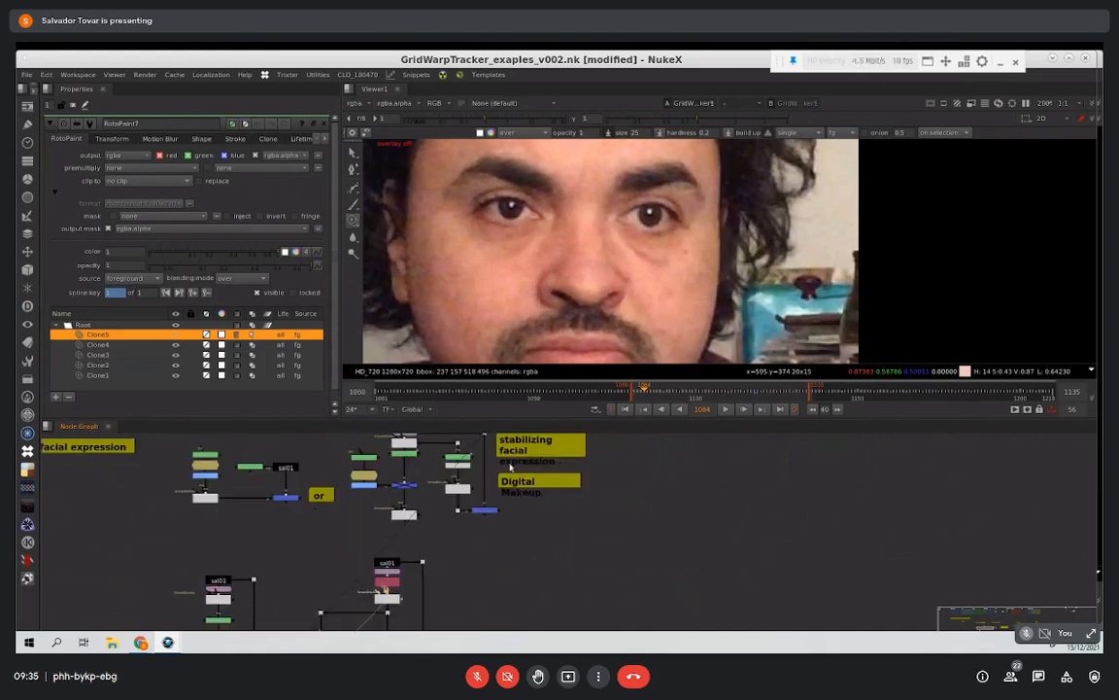
scroll(477, 463, "up", 5)
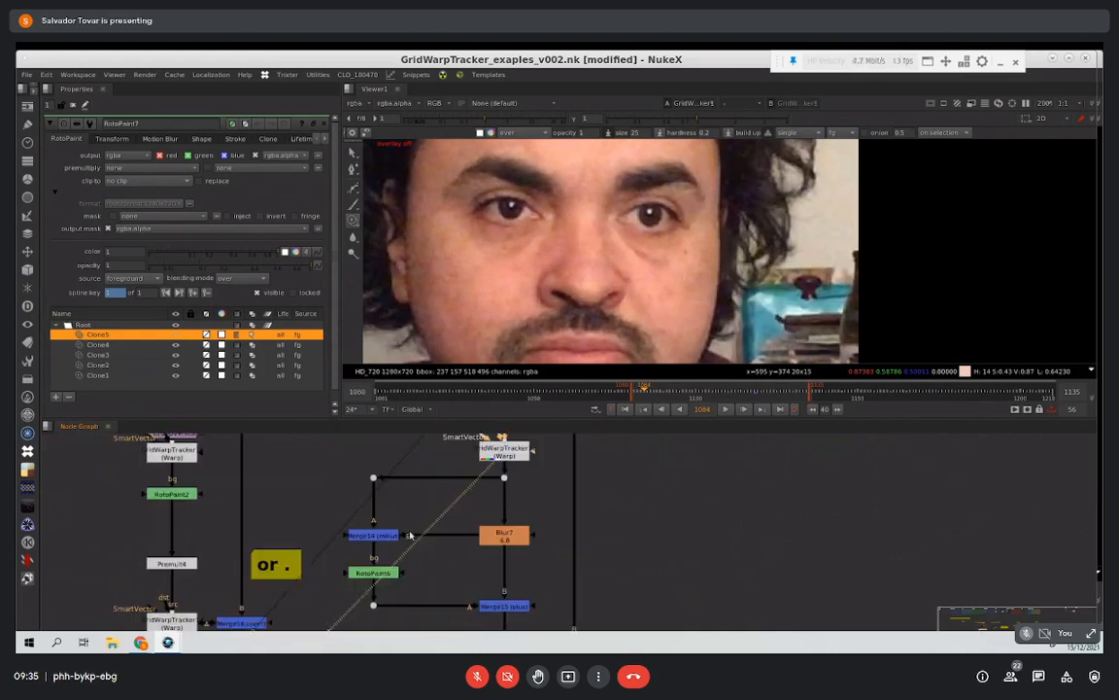
mouse_move(446, 527)
middle_mouse_down()
mouse_move(432, 528)
mouse_move(438, 509)
middle_mouse_up()
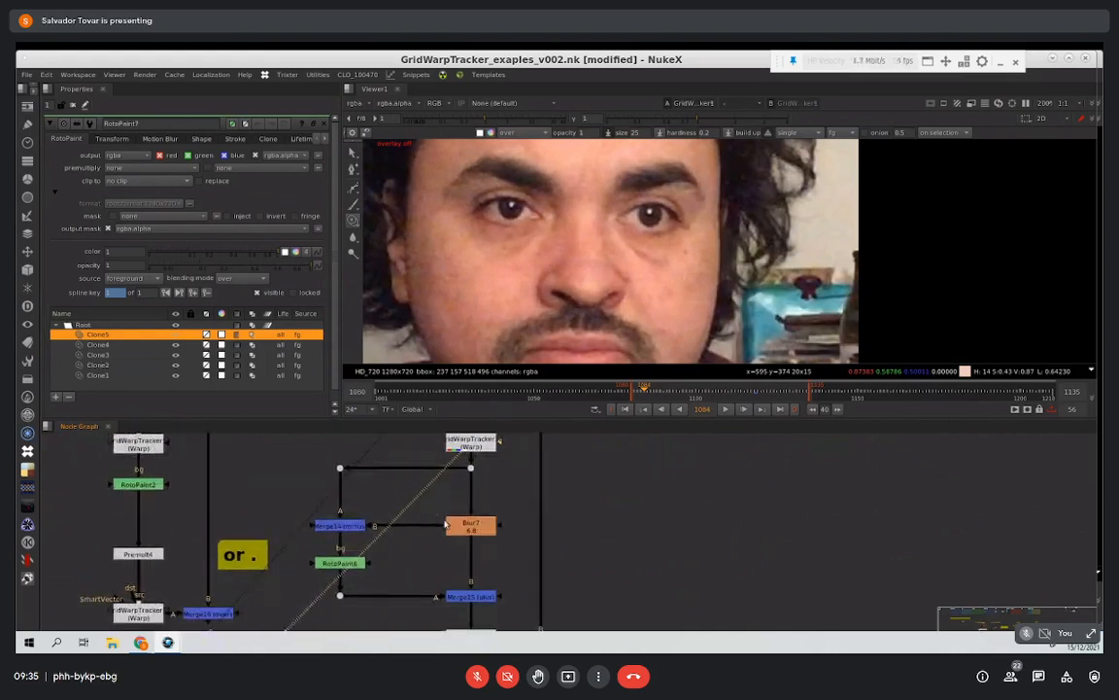
left_click(355, 527)
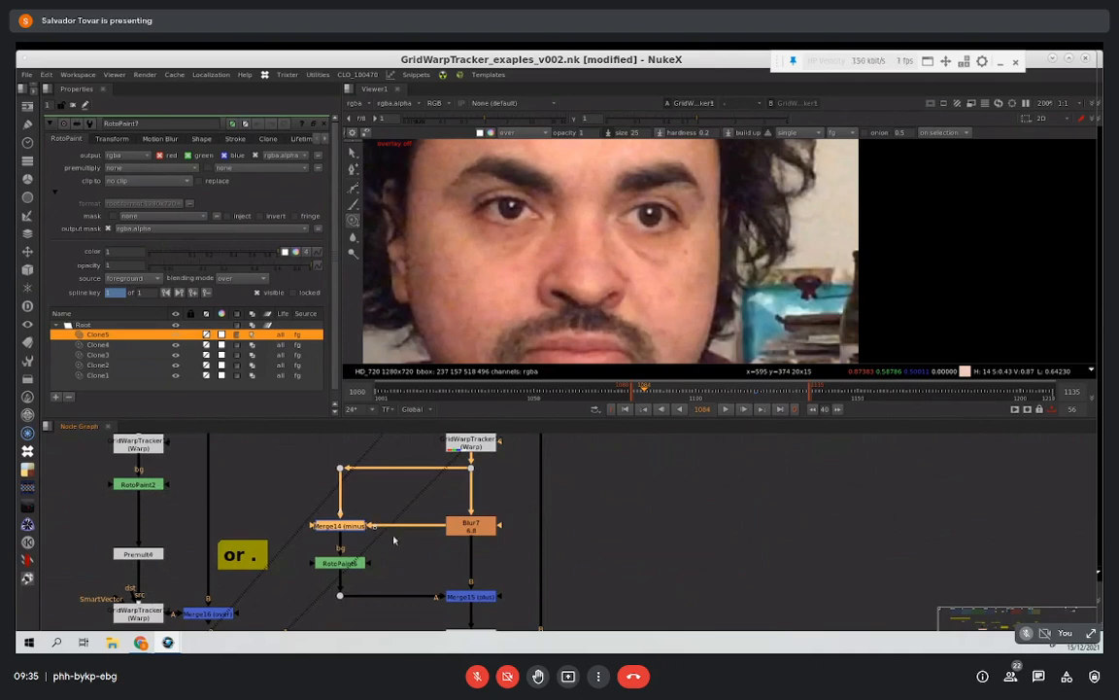
key("1")
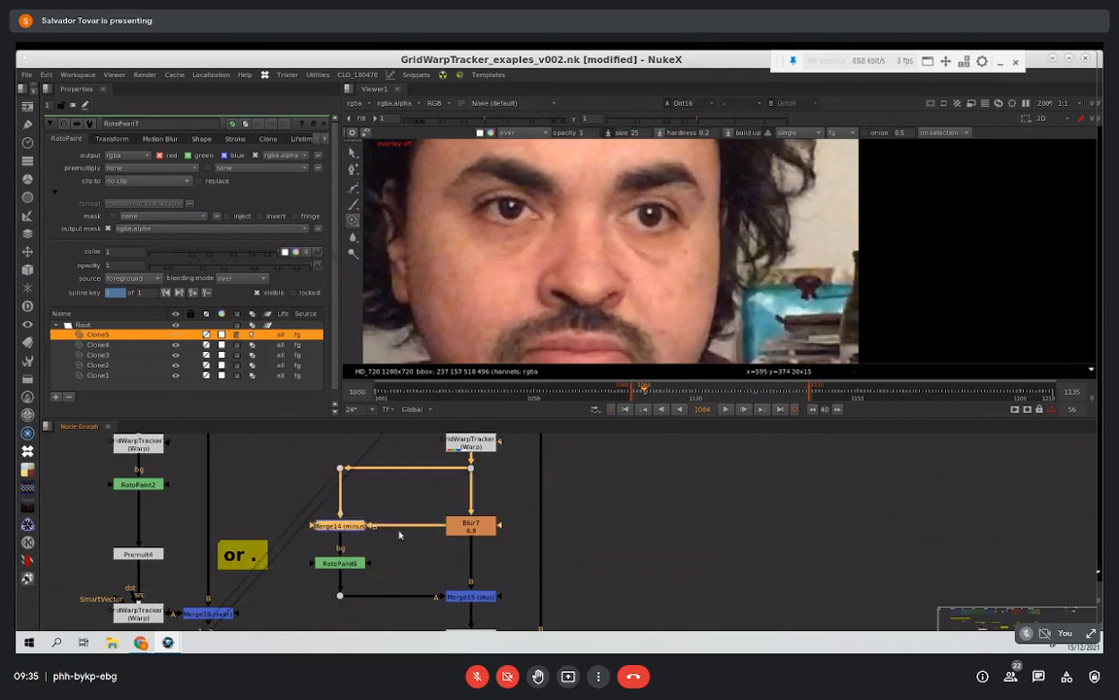
left_click(473, 528)
key("1")
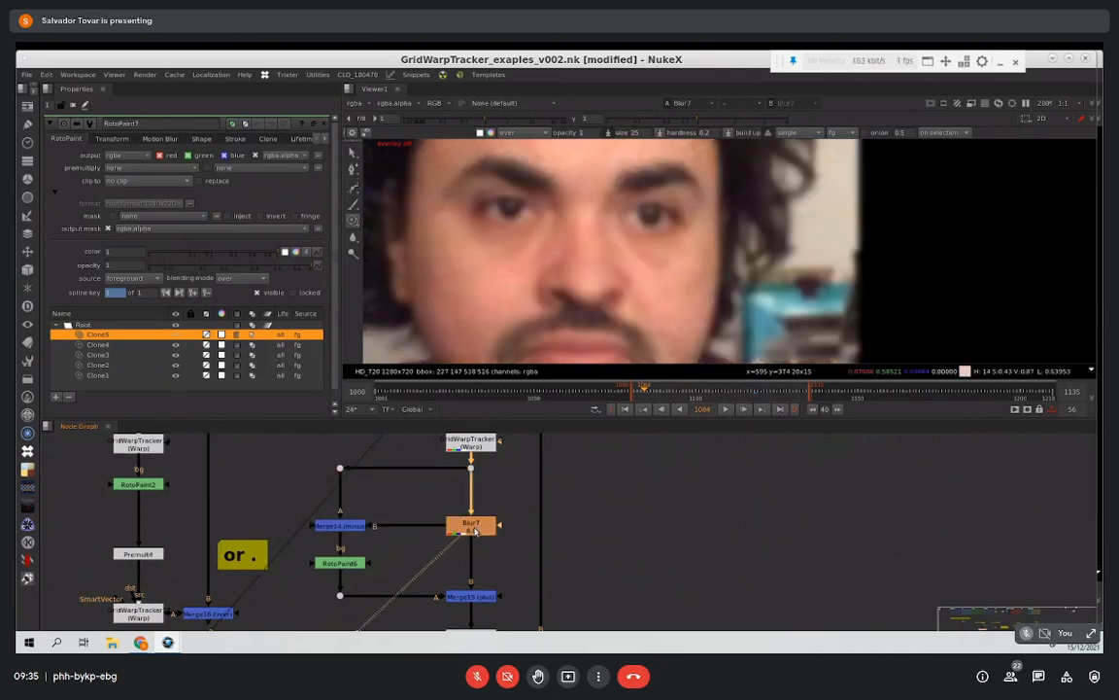
left_click(359, 528)
key("1")
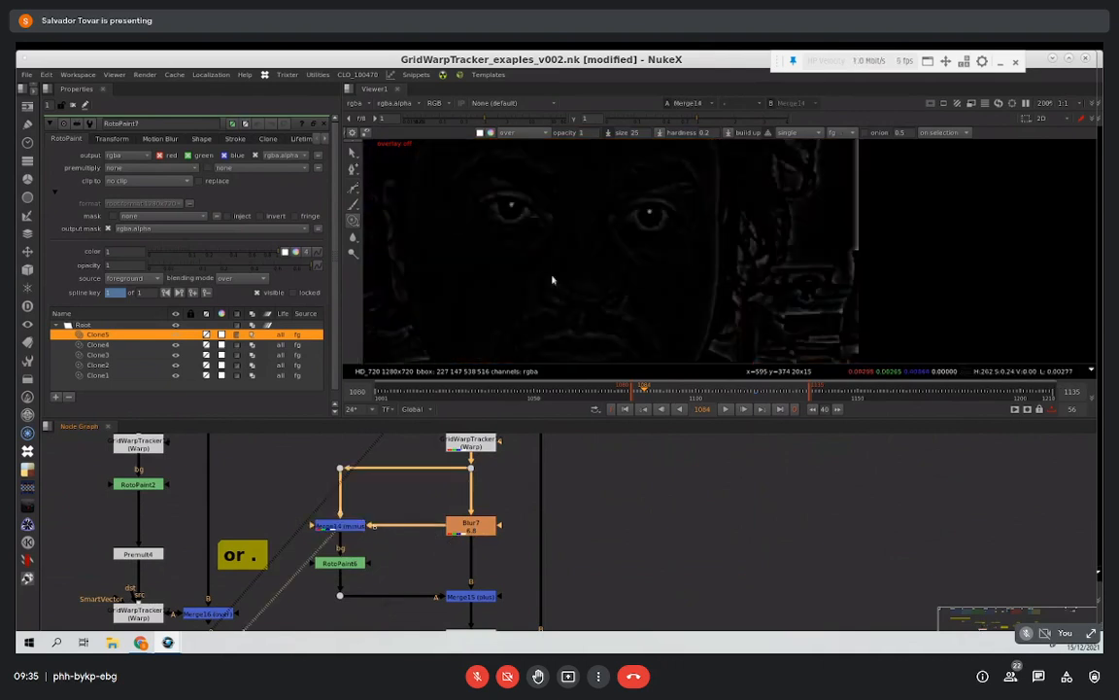
Step: View RotoPaint6's painted detail layer and the face recombined by the Merge15 plus node
middle_click_drag(416, 509, 387, 450)
left_click(314, 504)
key("1")
middle_click_drag(388, 525, 356, 513)
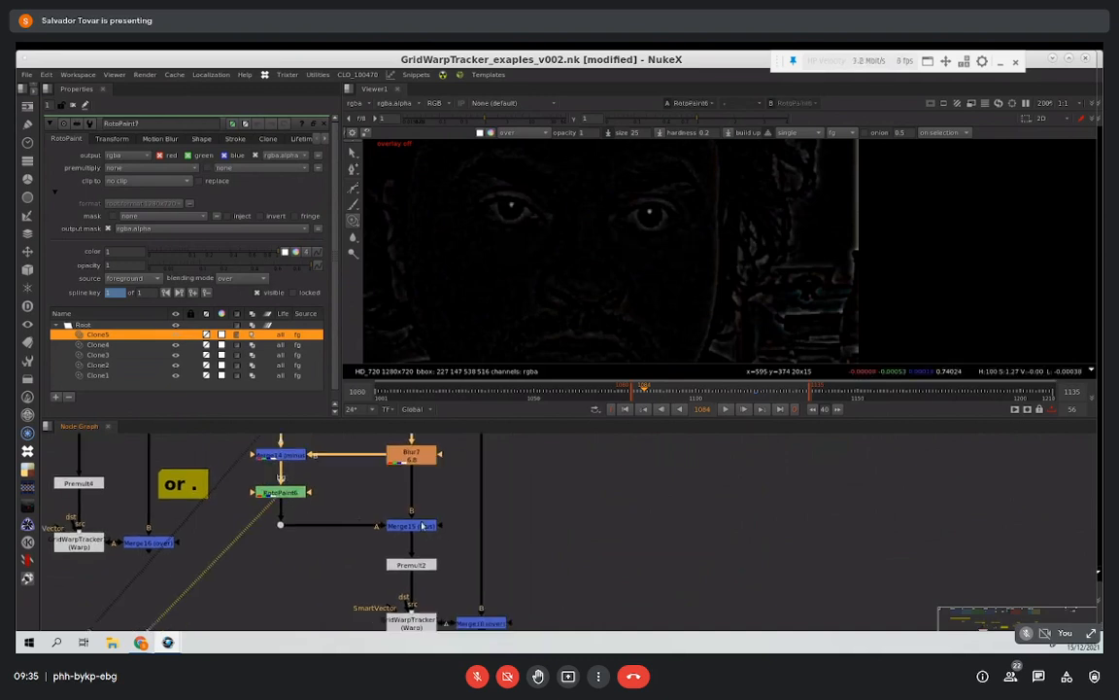
left_click(421, 525)
key("1")
left_click(426, 476)
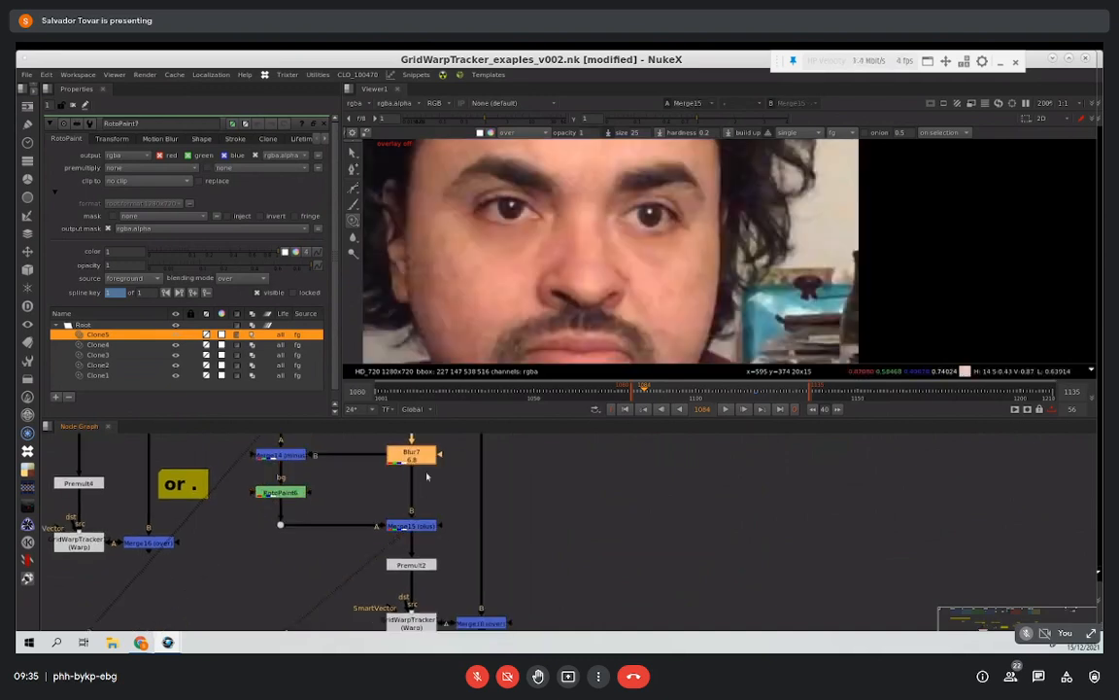
Step: Switch the view between RotoPaint6 and Merge15 to compare the detail layer with the recombined face
left_click(284, 493)
key("1")
left_click(409, 529)
key("1")
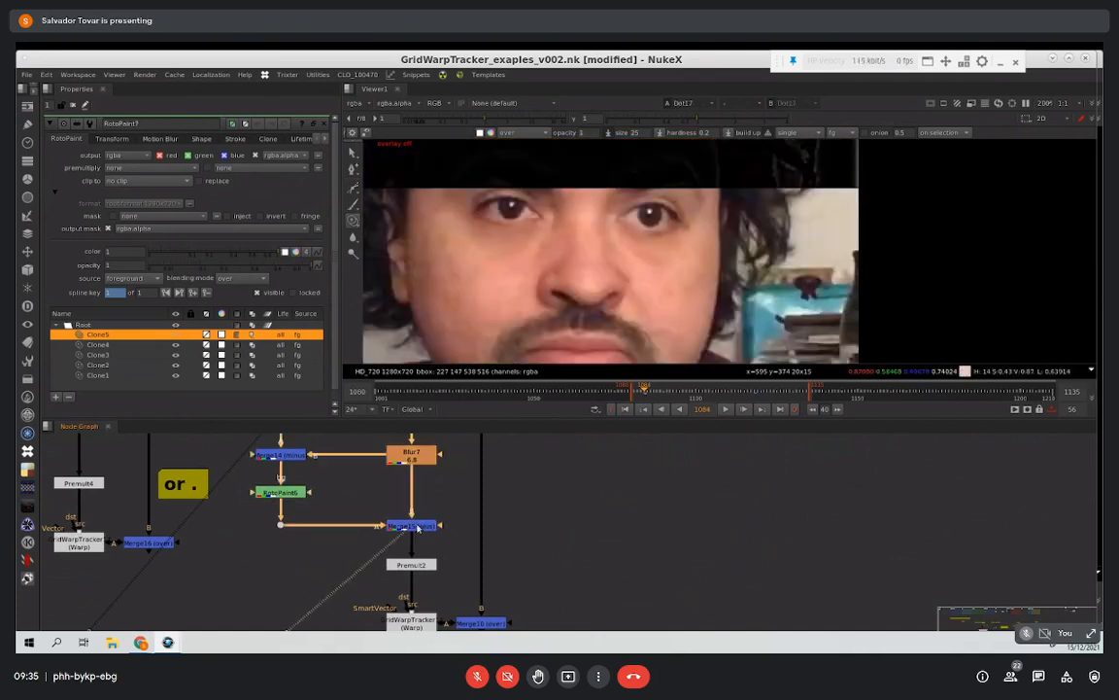
middle_click_drag(304, 496, 308, 502)
left_click(306, 500)
key("1")
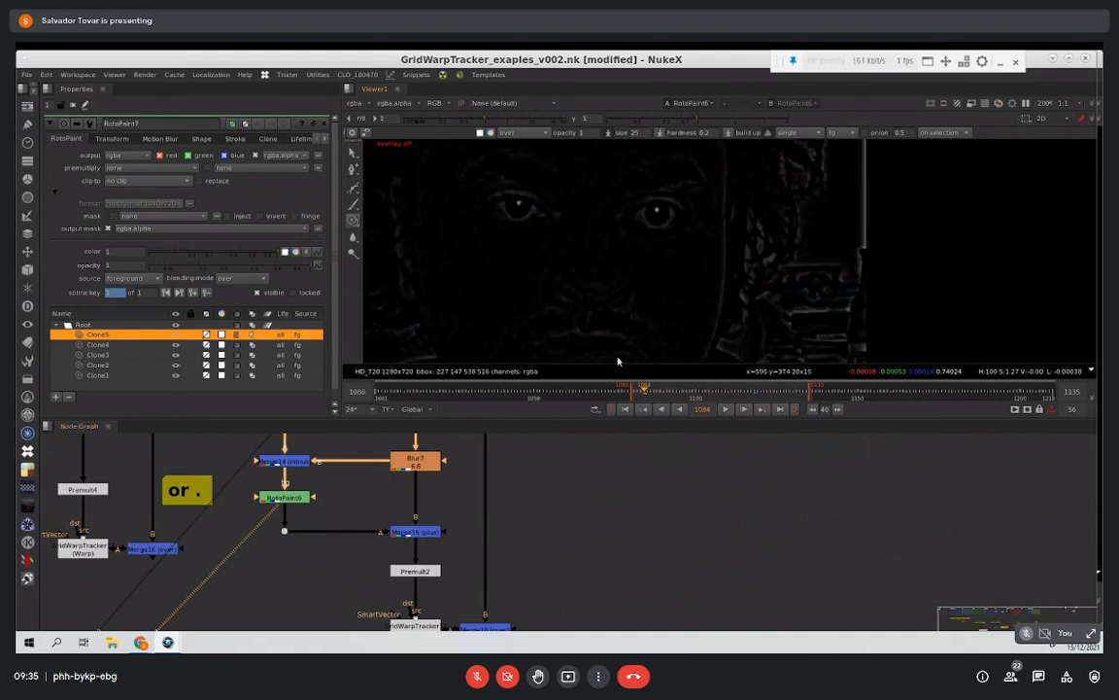
key("1")
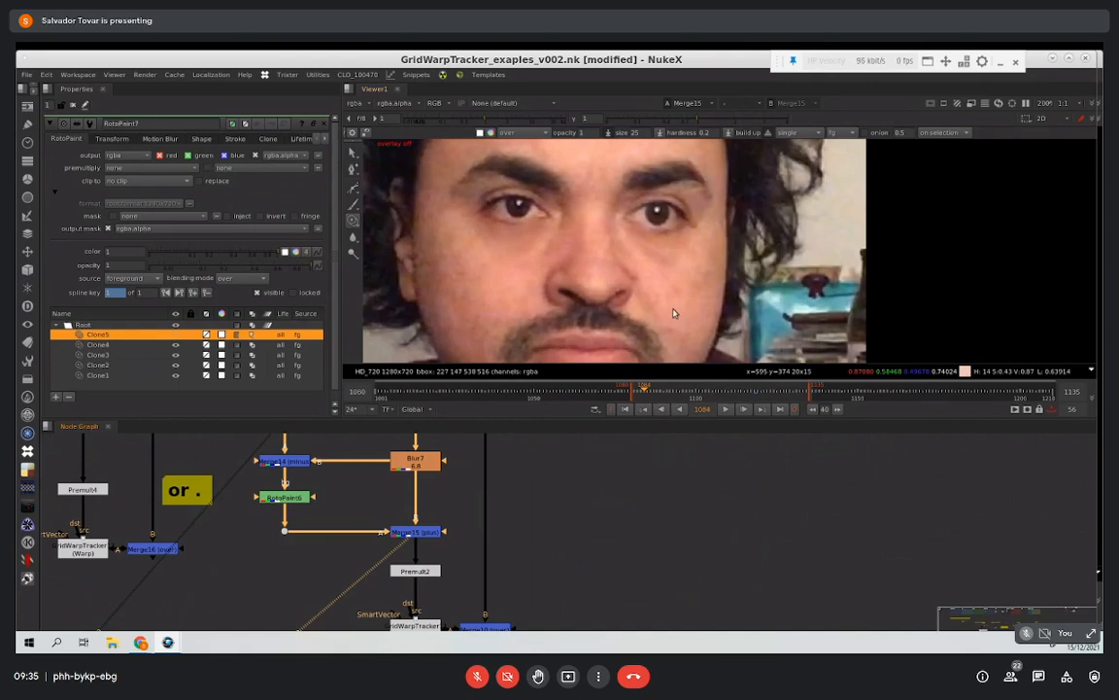
Step: Check RotoPaint6's alpha channel, and view the Merge15 and Premult2 outputs to inspect the isolated patches
middle_click_drag(444, 496, 405, 465)
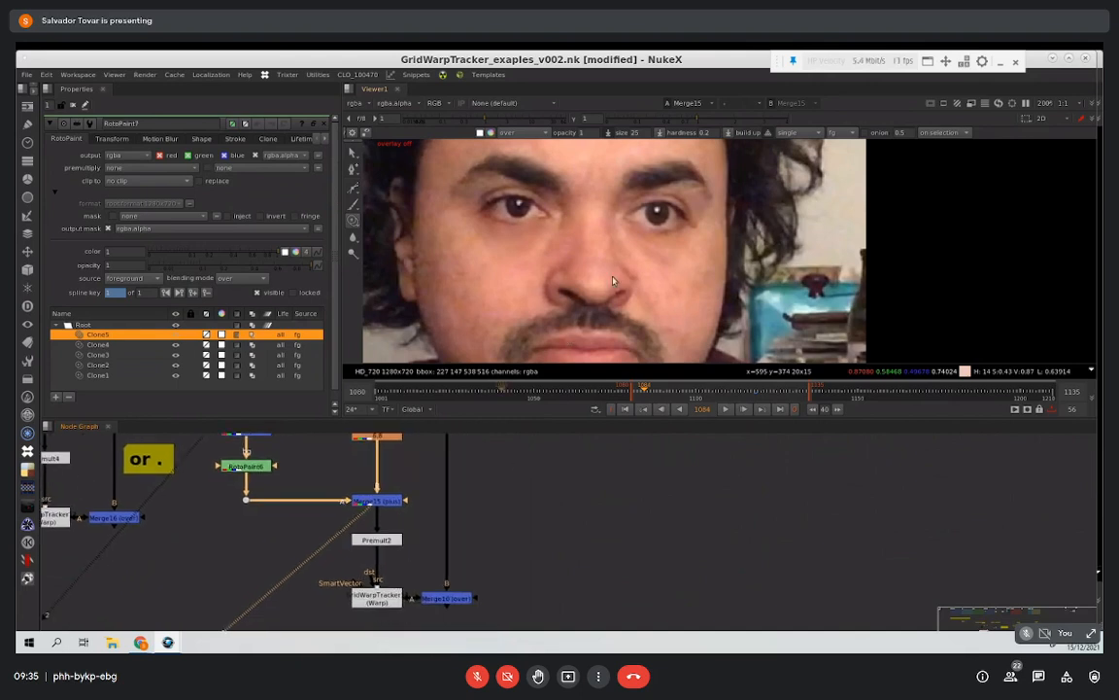
left_click_drag(430, 564, 300, 495)
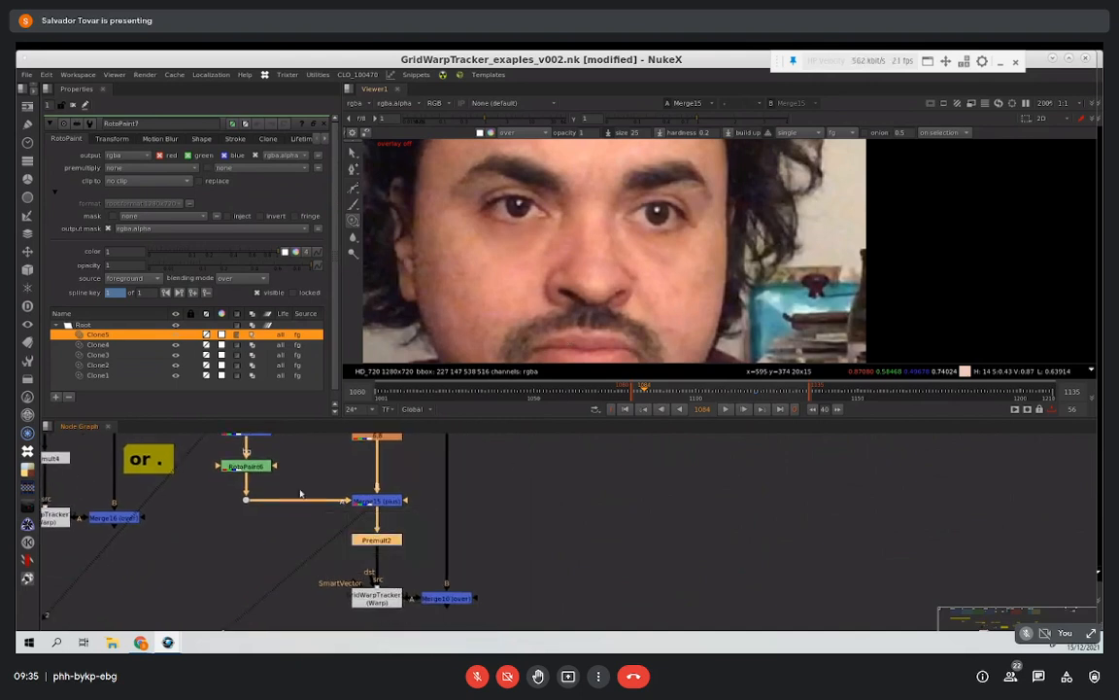
left_click(261, 471)
key("1")
key("a")
key("a")
left_click(392, 501)
key("1")
left_click(388, 544)
key("1")
Step: View the GridWarpTracker below Premult2 and the final Merge10, and play back the composited result
middle_click_drag(392, 545, 343, 515)
left_click(335, 570)
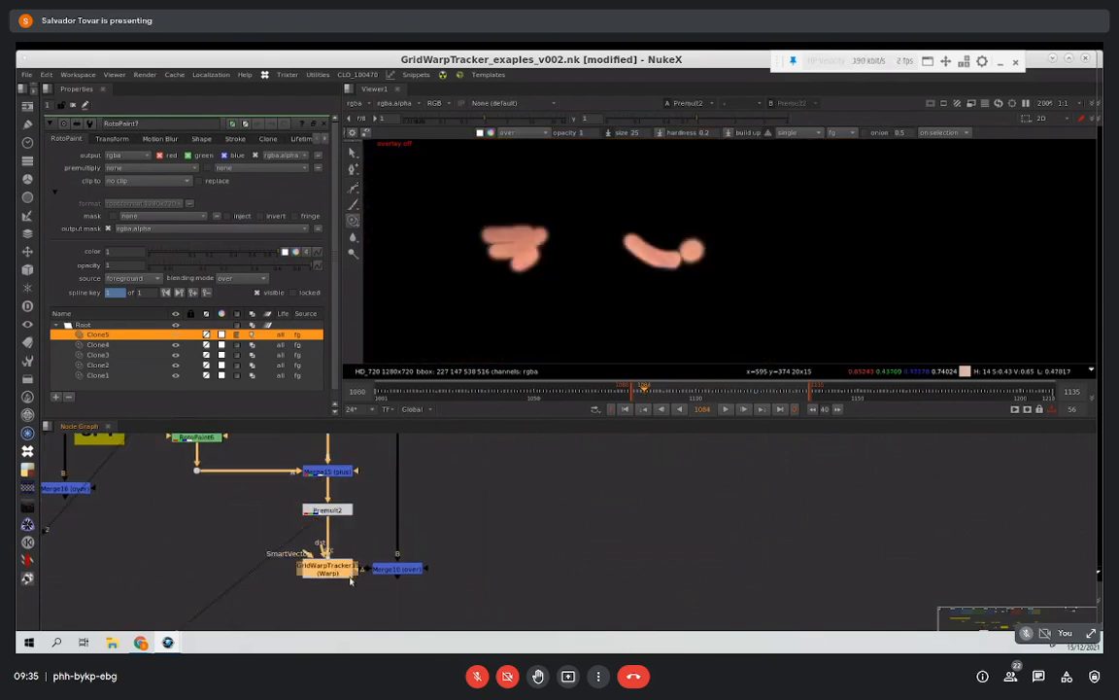
key("1")
left_click(406, 569)
key("1")
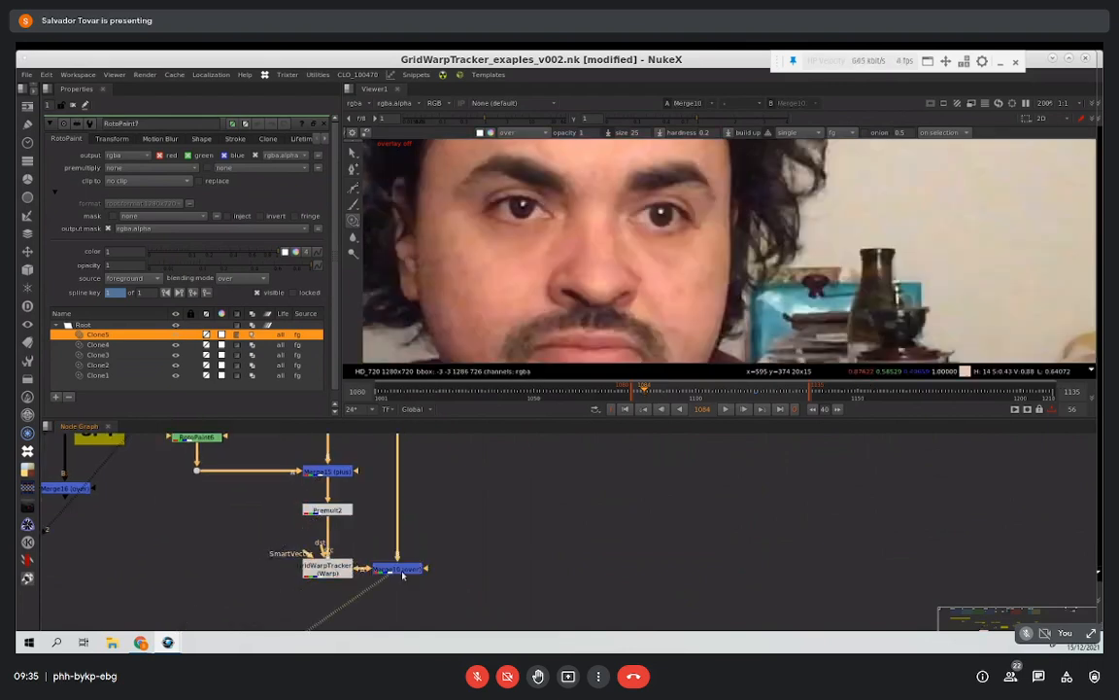
left_click(726, 409)
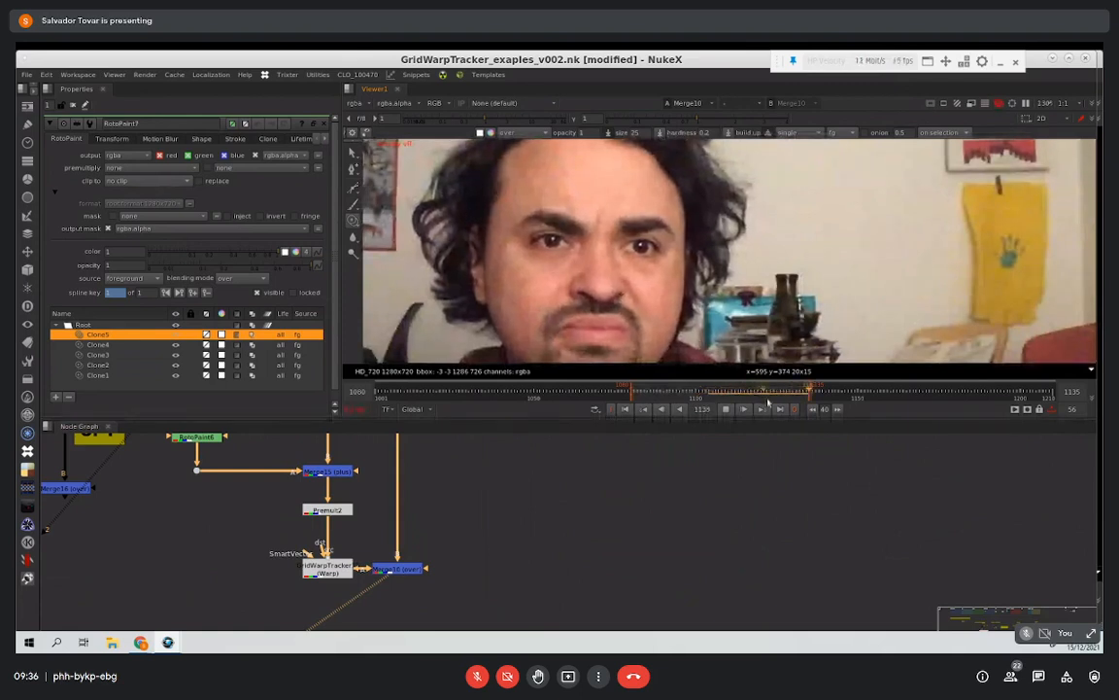
left_click(725, 409)
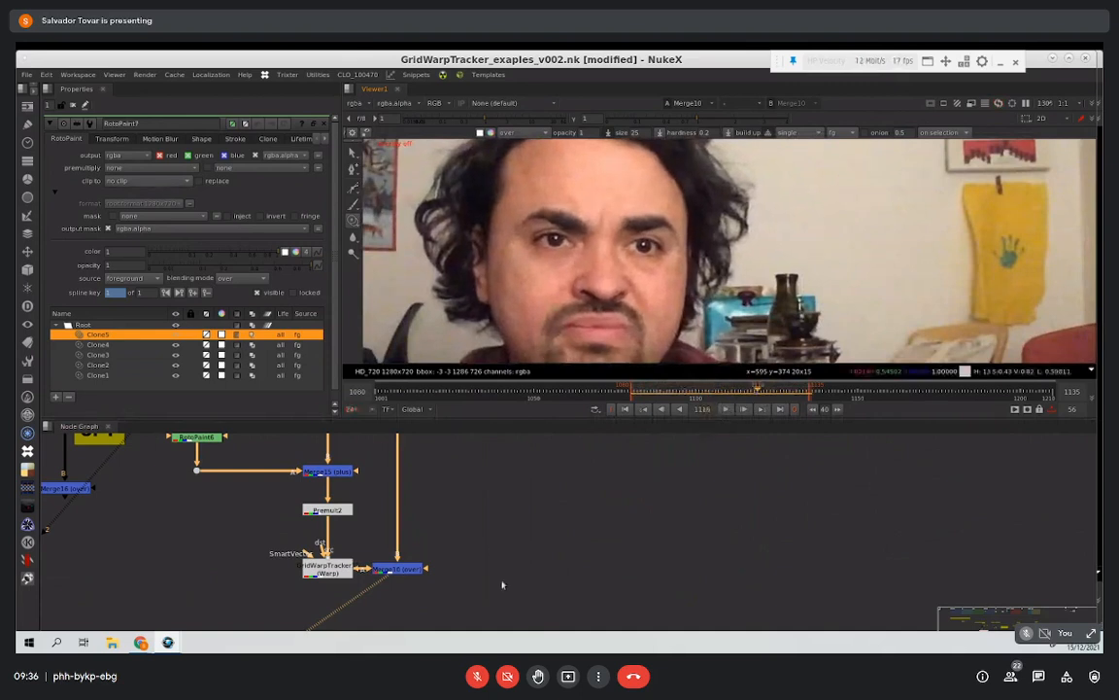
Step: Look over the node graph from the Smart Vectors note to the Main Plate and Target Plate setup
scroll(475, 562, "down", 5)
scroll(366, 560, "up", 5)
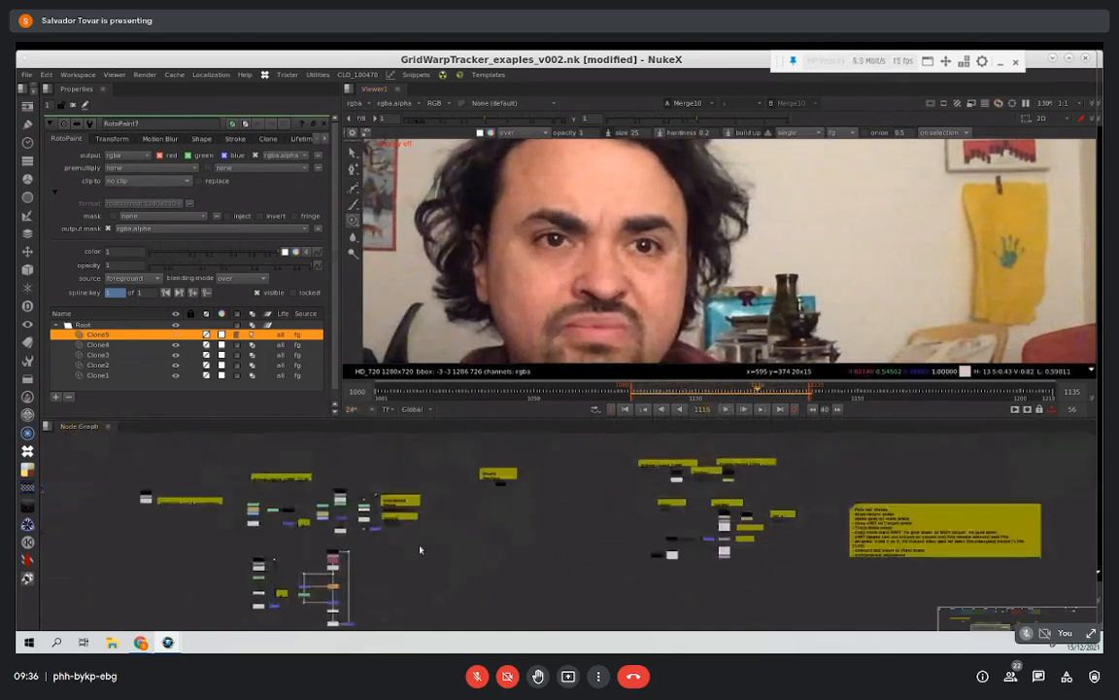
scroll(466, 513, "down", 3)
scroll(515, 494, "up", 3)
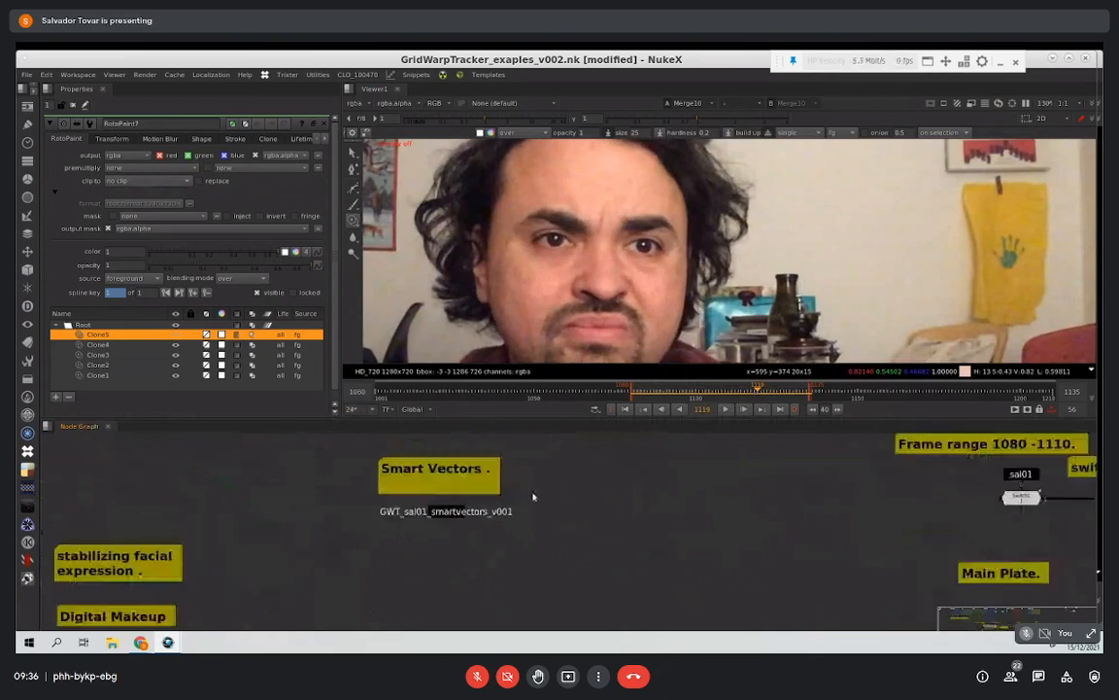
scroll(532, 497, "down", 3)
scroll(550, 537, "up", 2)
scroll(499, 525, "down", 2)
scroll(482, 512, "up", 4)
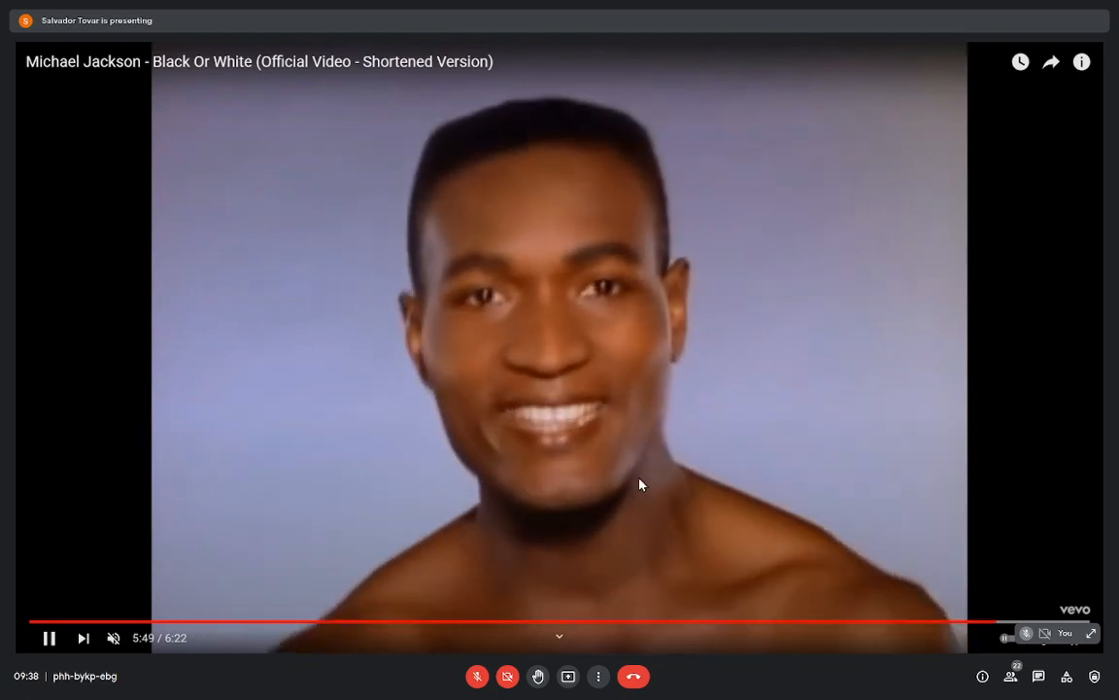
Step: Pause the Black Or White video at 5:50 in the browser, and switch to the Loki VFX breakdown video
left_click(48, 639)
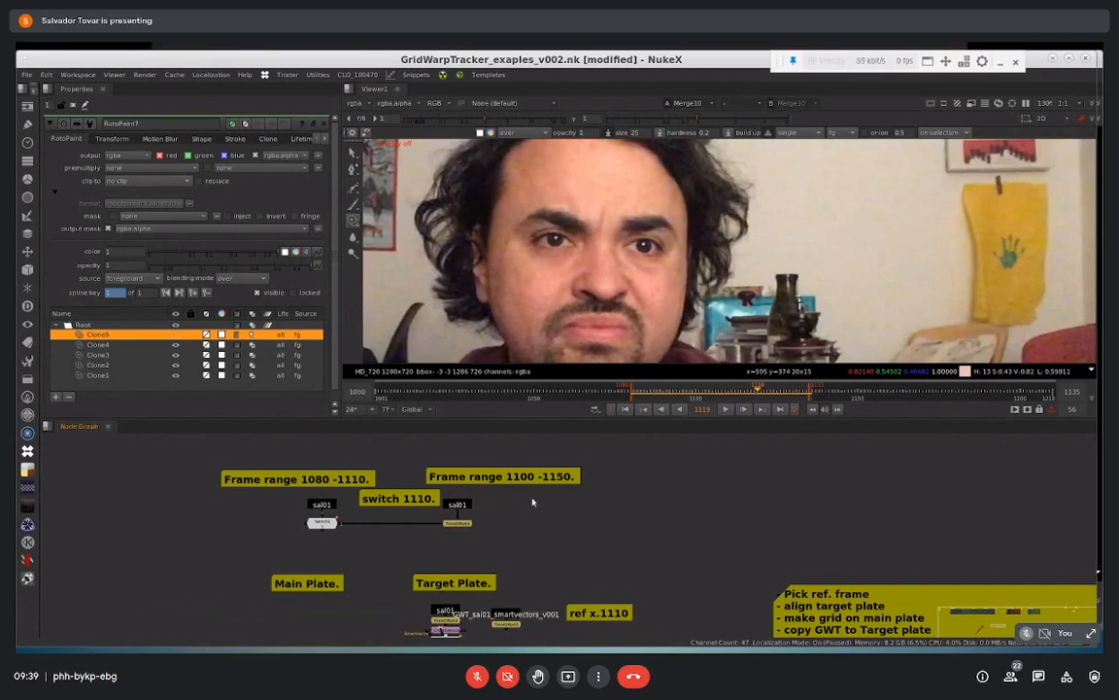
scroll(533, 501, "down", 5)
scroll(529, 509, "up", 2)
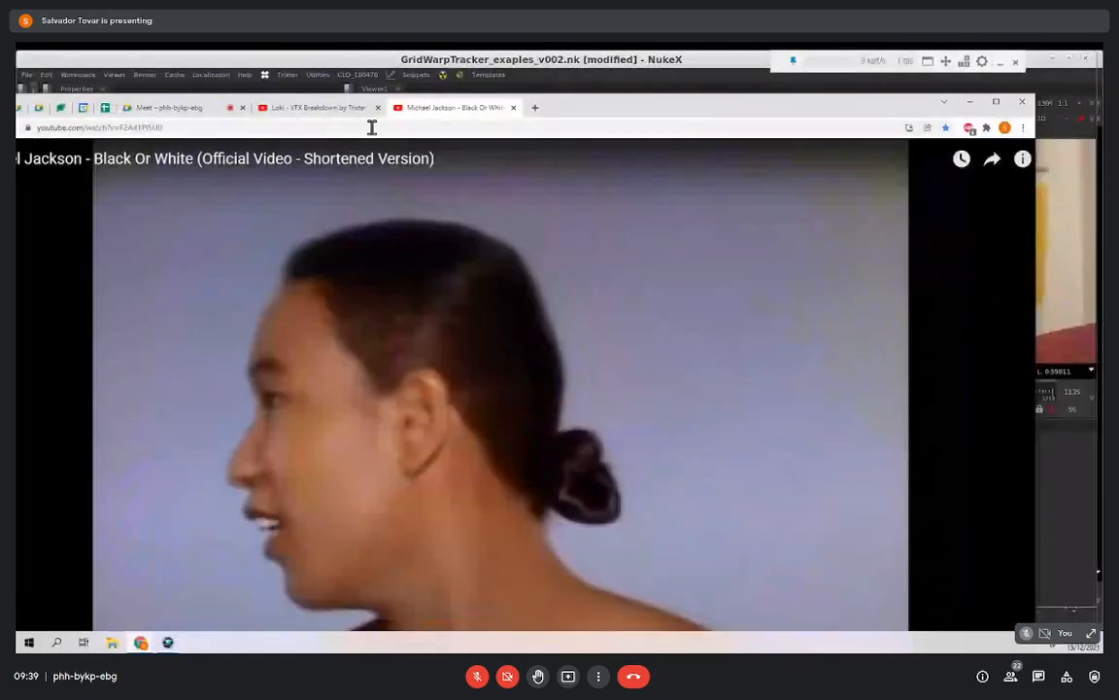
left_click(353, 112)
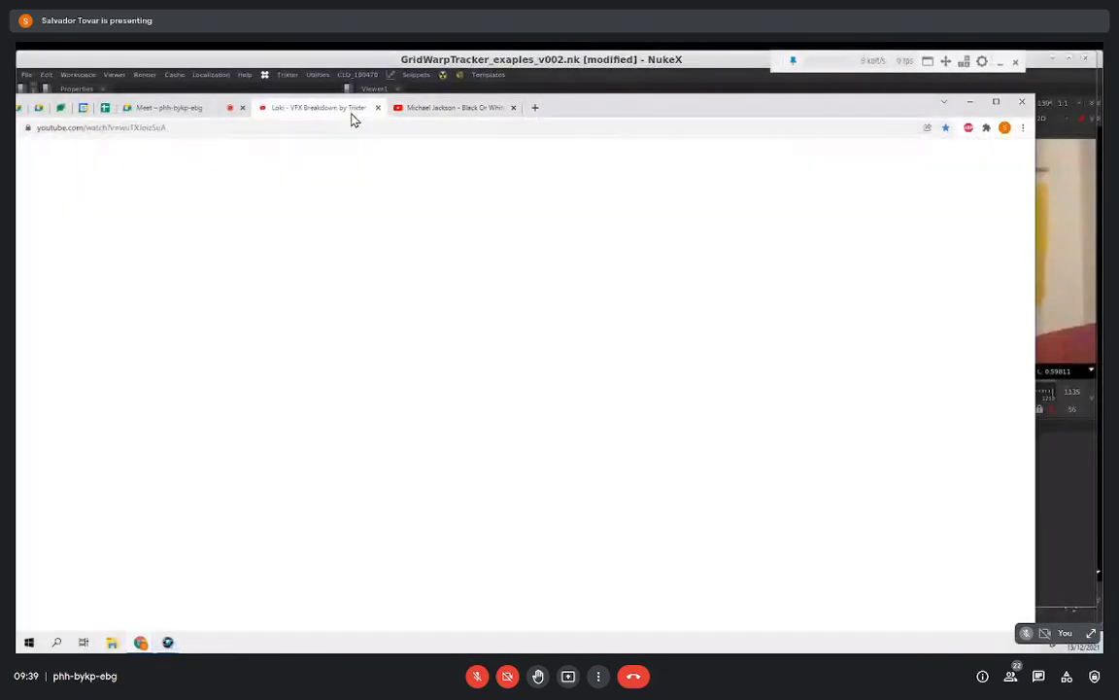
Step: Bring the browser window fully into view, and play the Loki VFX breakdown from 2:27
left_click_drag(599, 115, 641, 71)
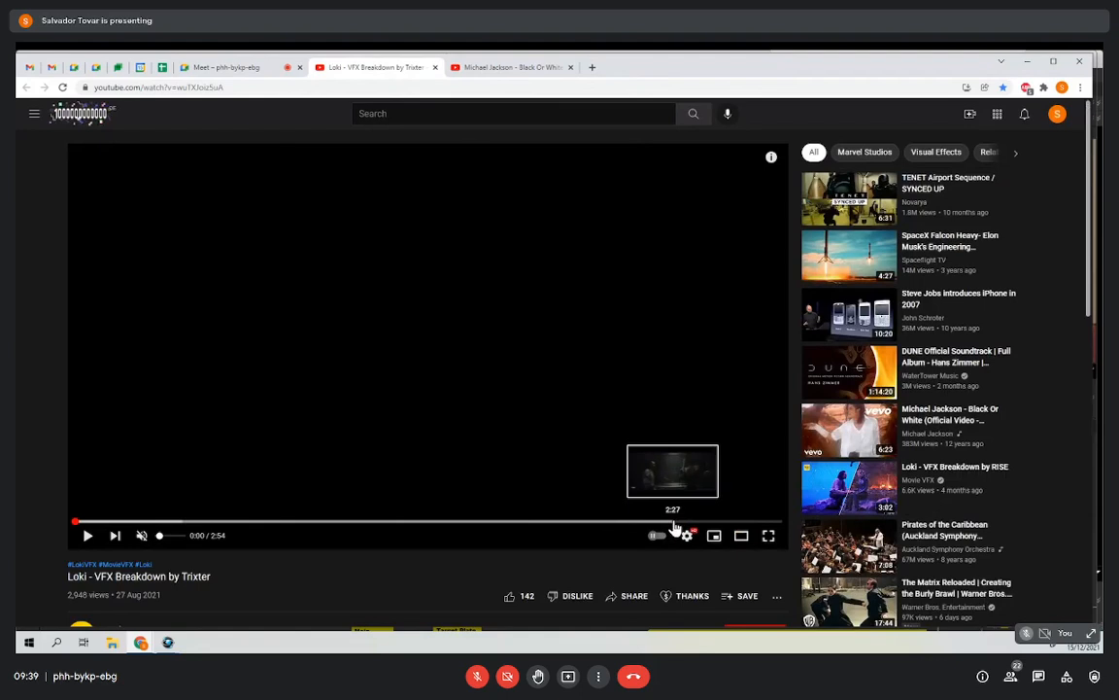
left_click(674, 523)
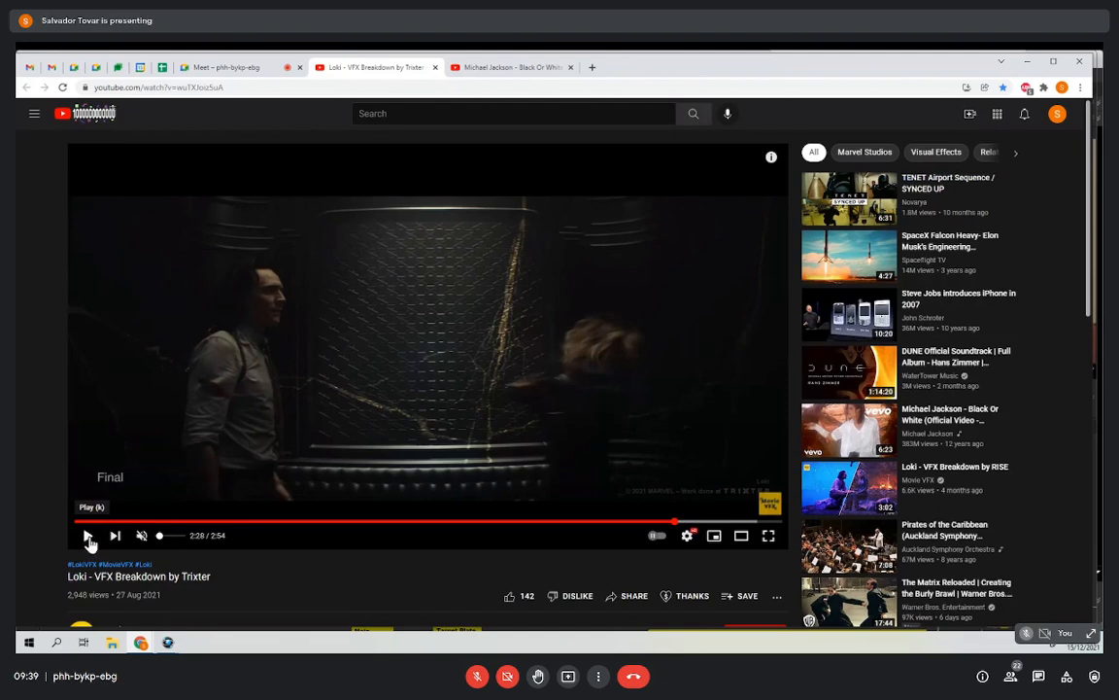
left_click(88, 537)
left_click(88, 537)
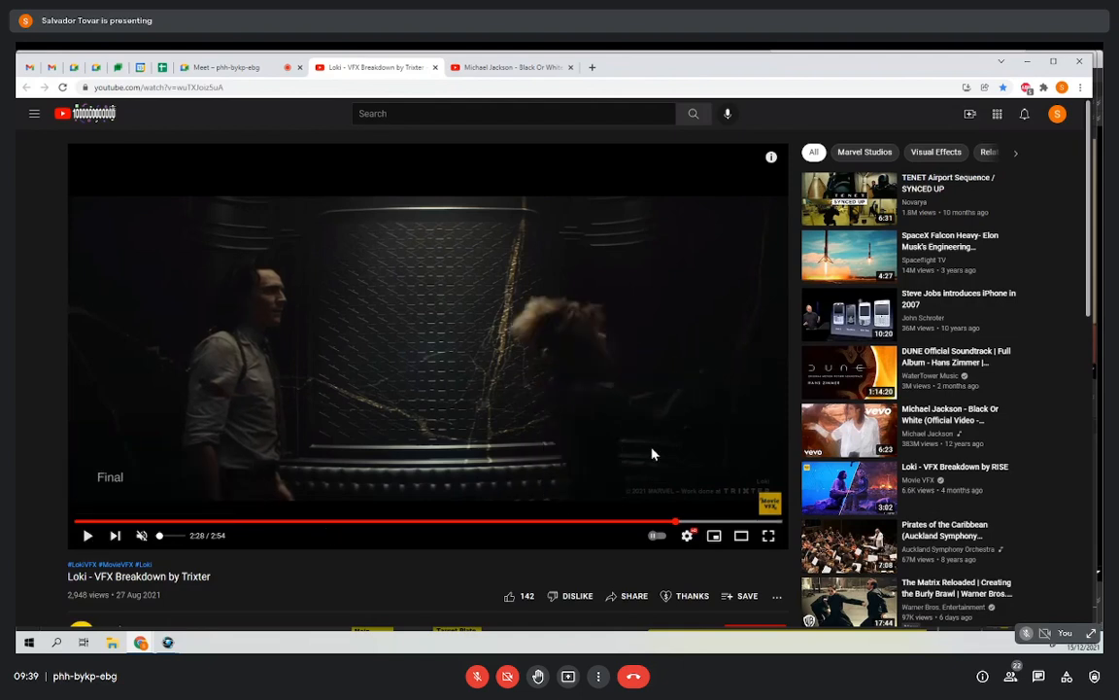
Step: Replay the final Loki shot around 2:27 several times, pausing to examine the face transition
key("Left")
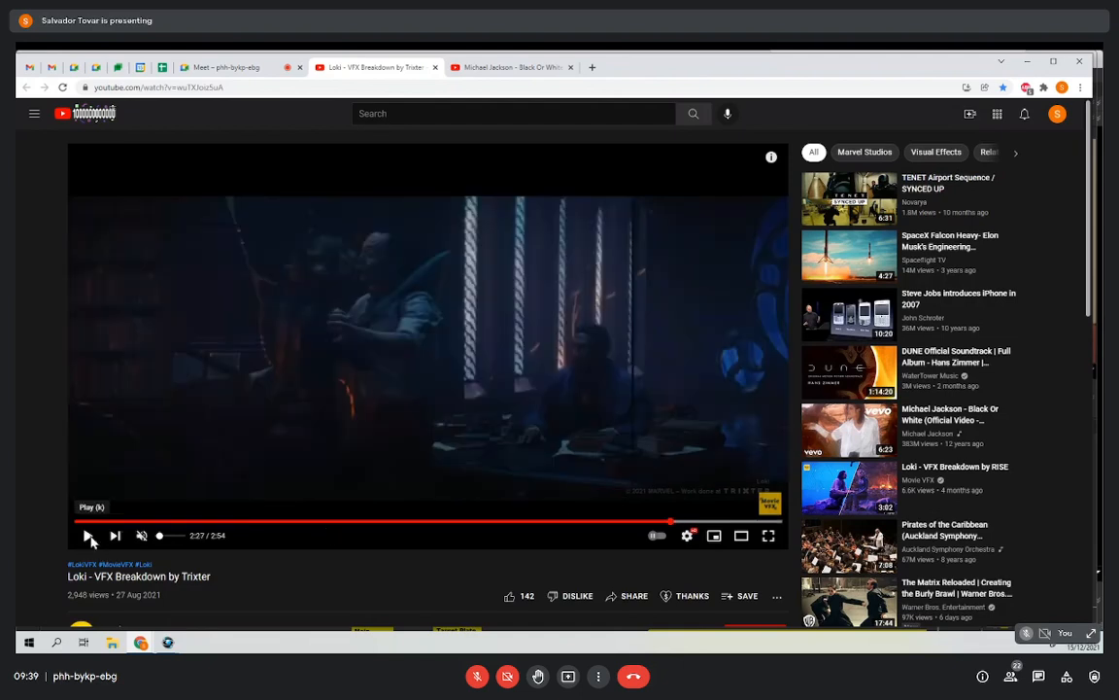
left_click(88, 538)
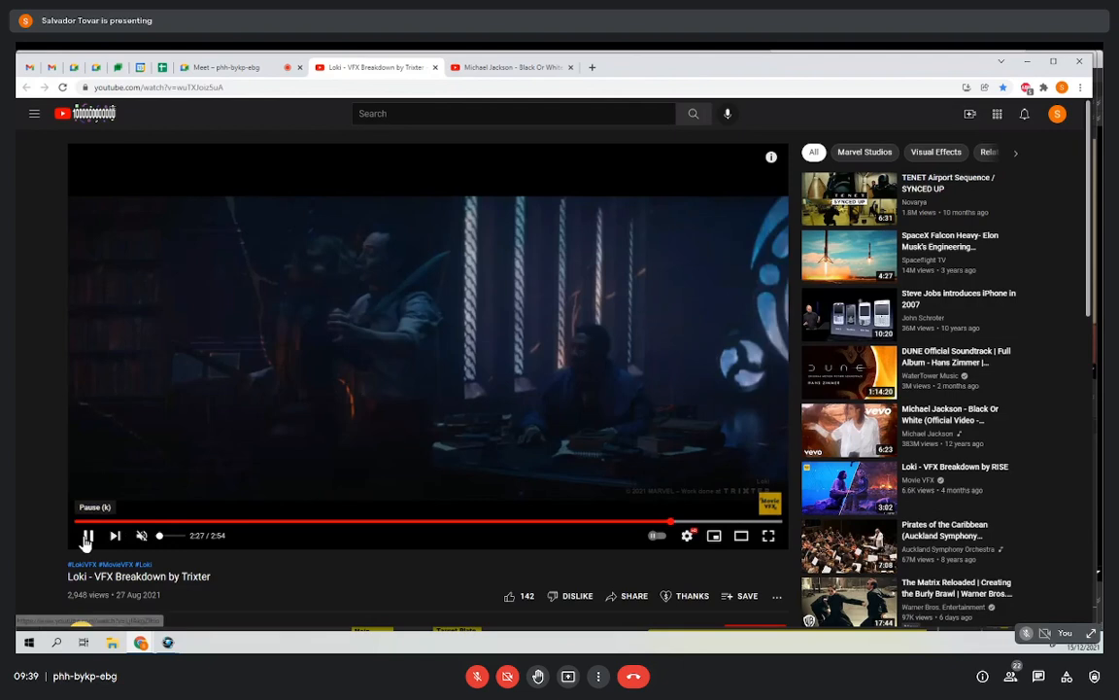
left_click(88, 537)
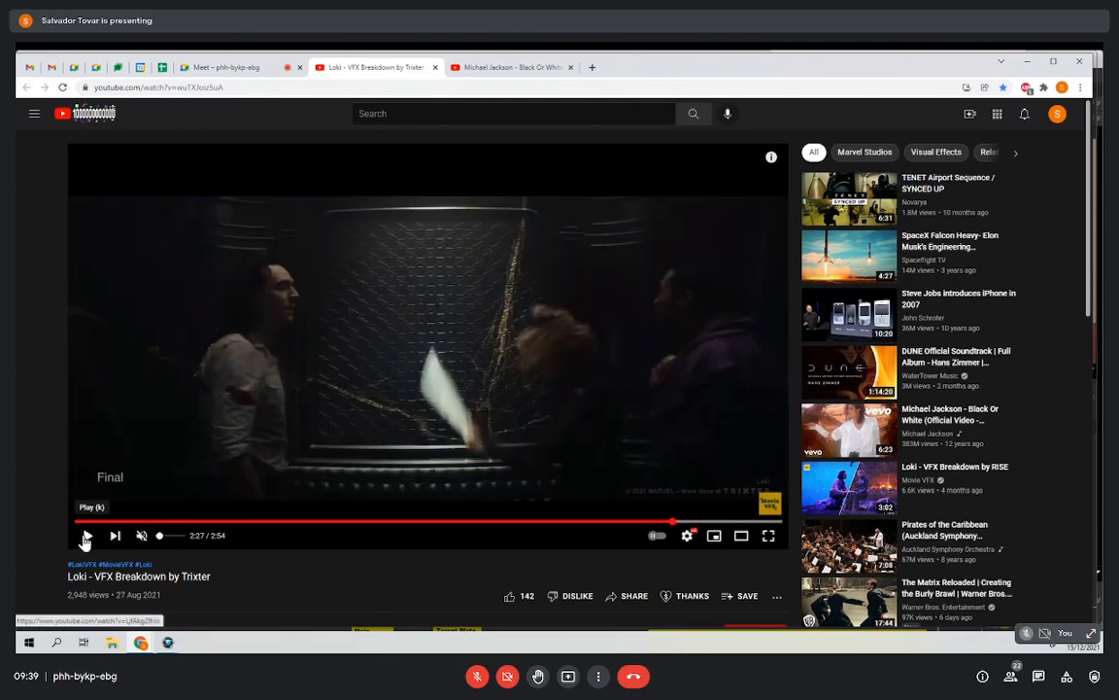
left_click(88, 540)
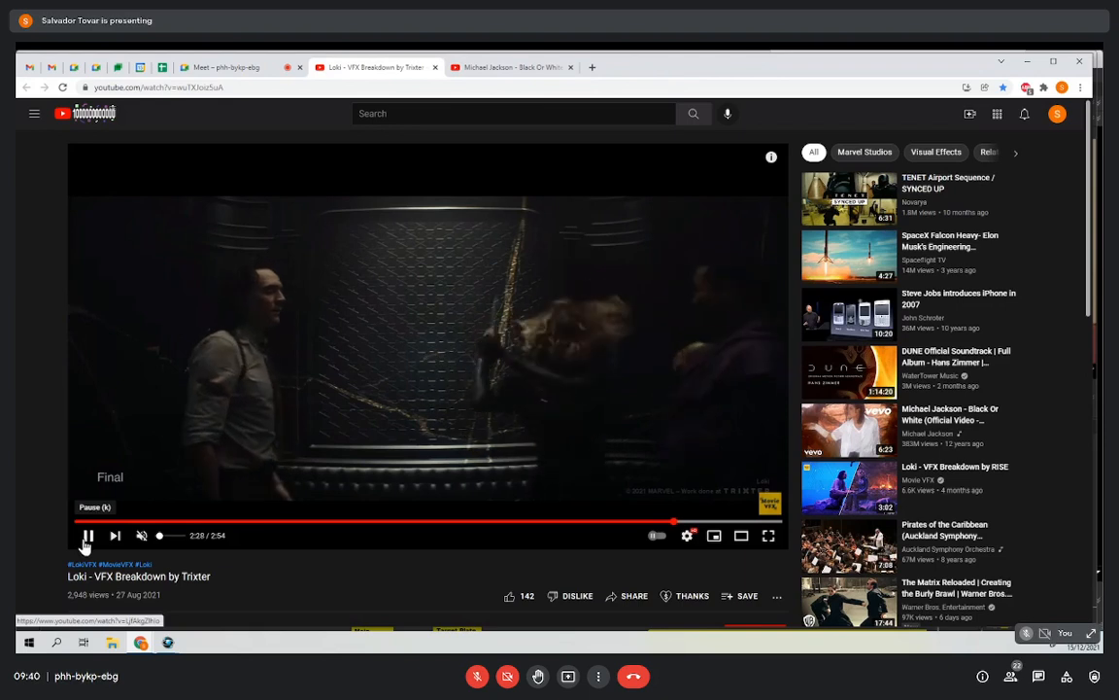
left_click(85, 542)
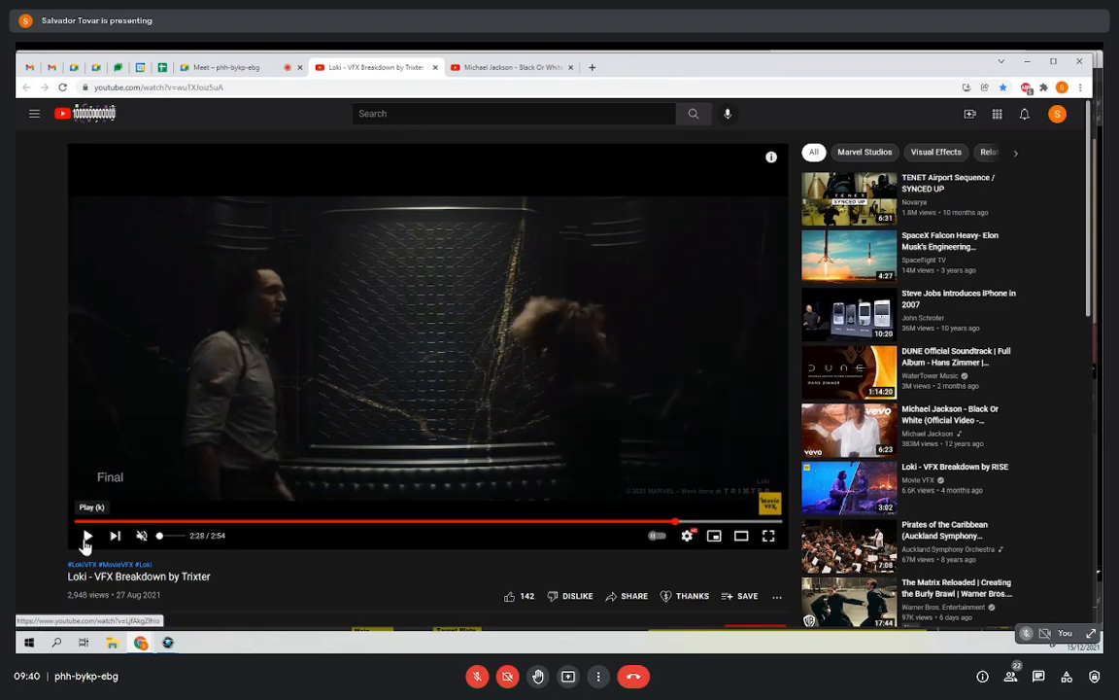
key("Left")
left_click(87, 537)
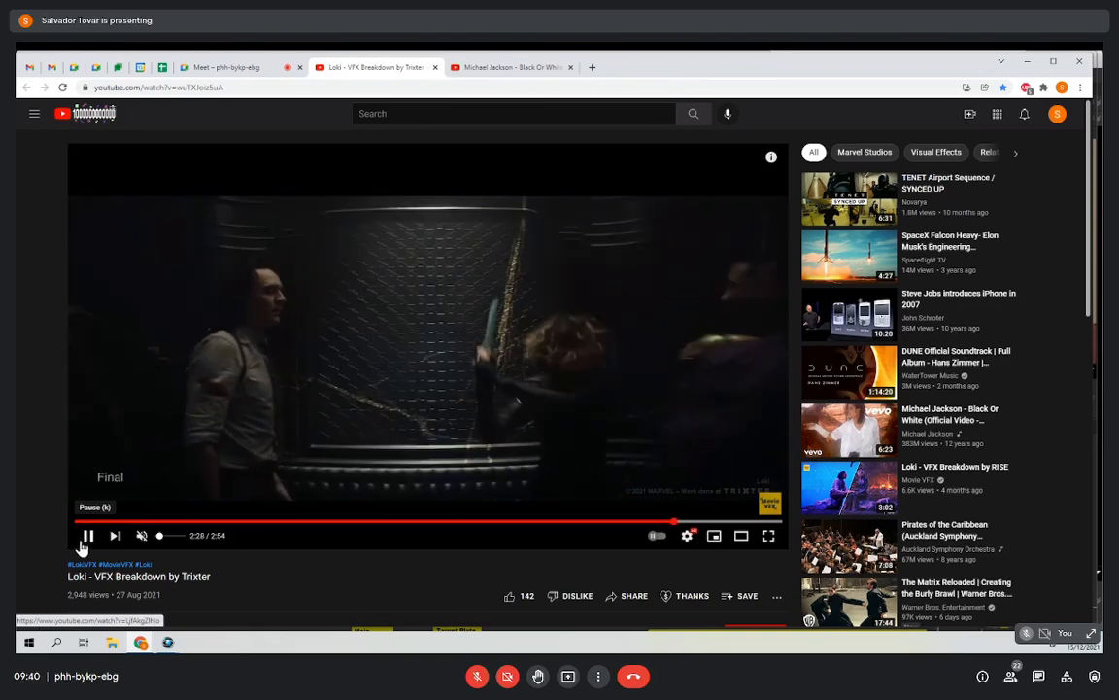
left_click(83, 545)
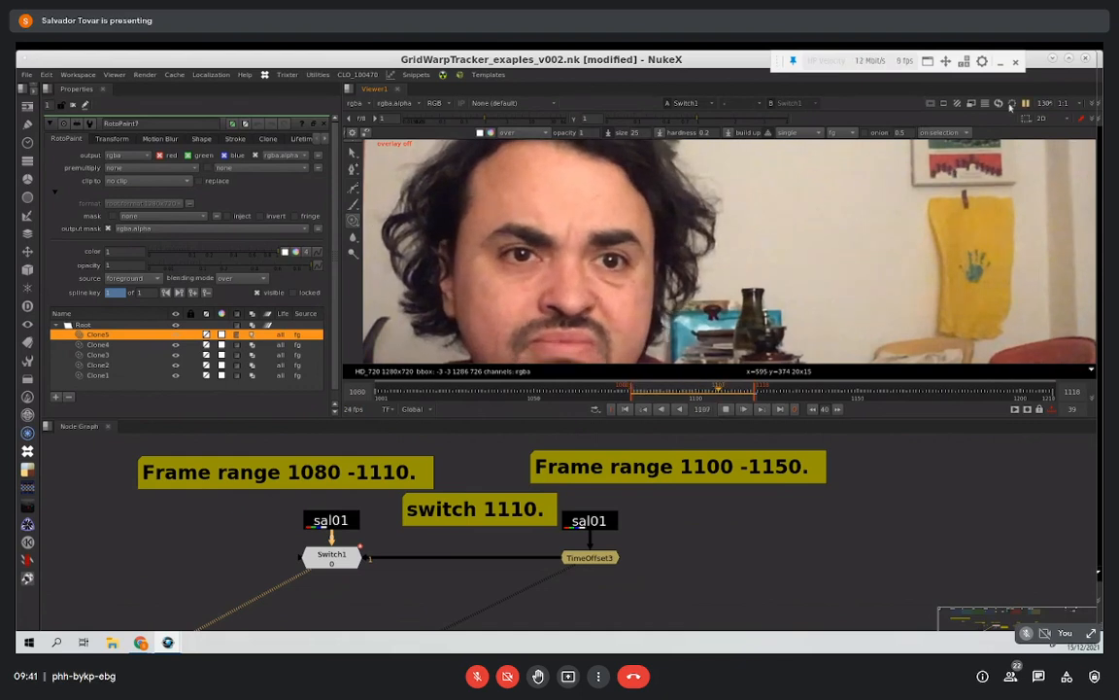
Step: Watch the Switch1 output play with the viewer overlay toggled, stop playback, and scrub to frame 1110
scroll(817, 243, "down", 5)
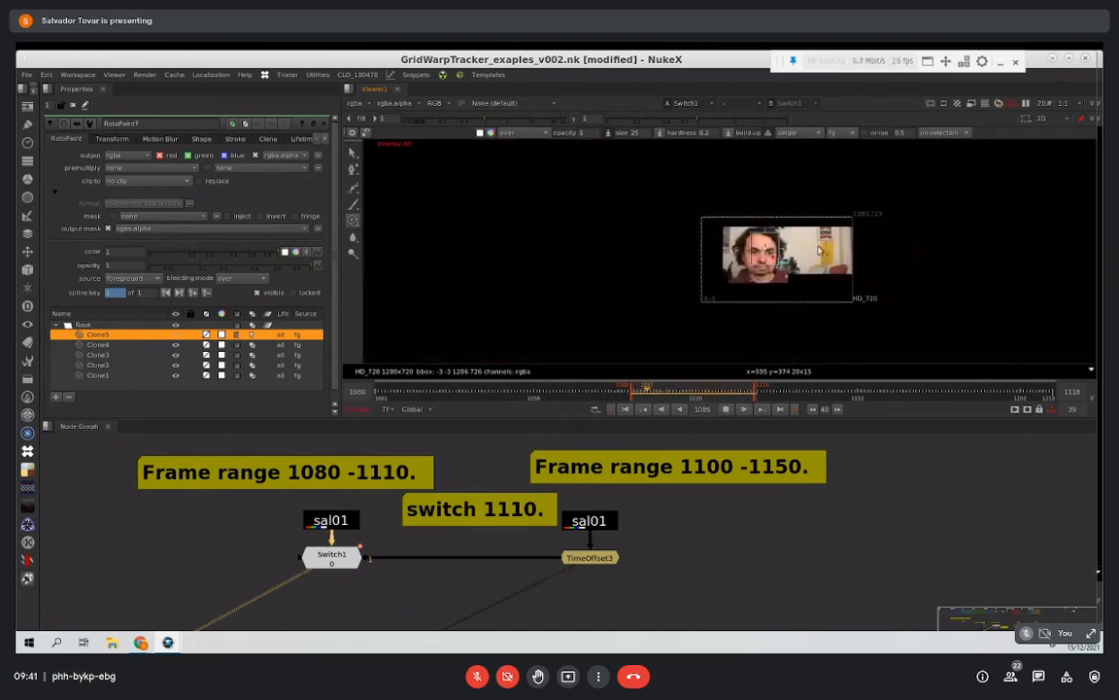
scroll(819, 250, "up", 4)
scroll(715, 275, "up", 2)
key("o")
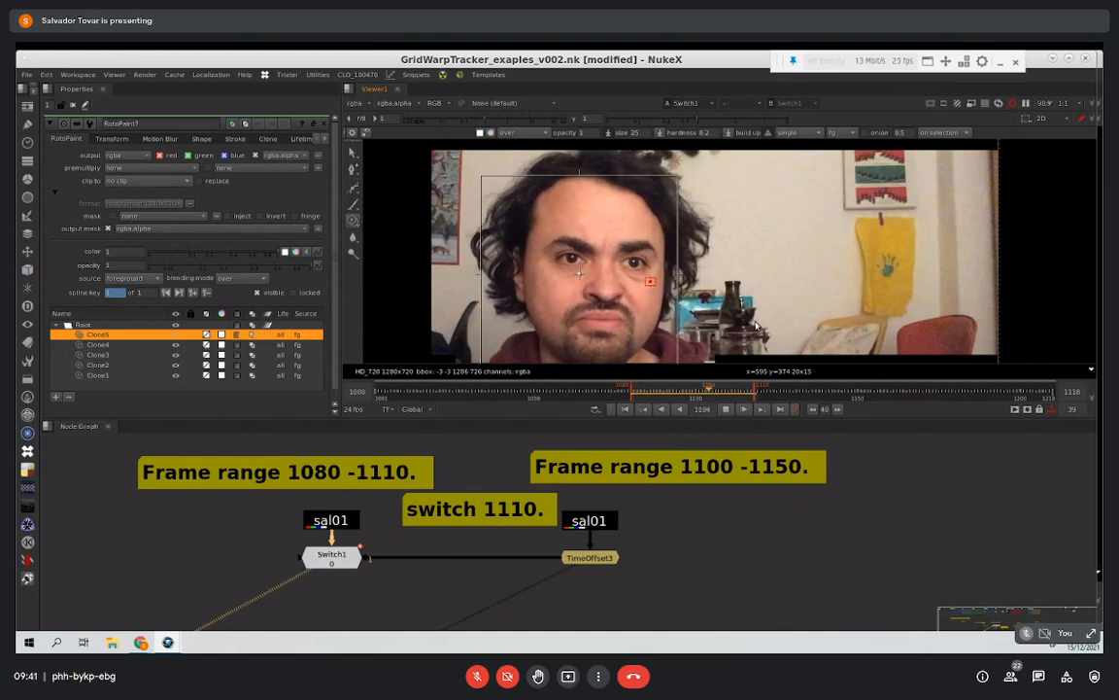
left_click(722, 407)
left_click_drag(680, 392, 729, 393)
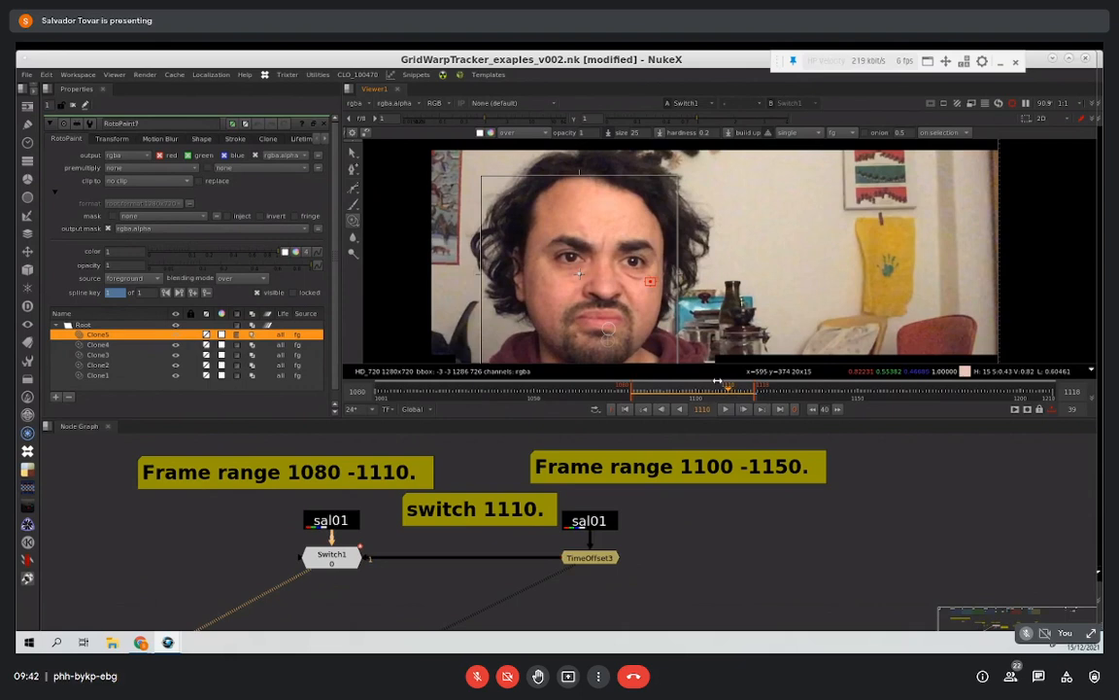
Step: Step back and forth between frames 1110 and 1111 to compare the two takes at the switch
key("Right")
key("Left")
key("Right")
key("Left")
key("Right")
key("Left")
key("Right")
key("Left")
key("Right")
Step: Look over the Main Plate and Target Plate branches, viewing the target's sal01 and TimeOffset4, and return to the Switch1 setup
scroll(465, 487, "down", 5)
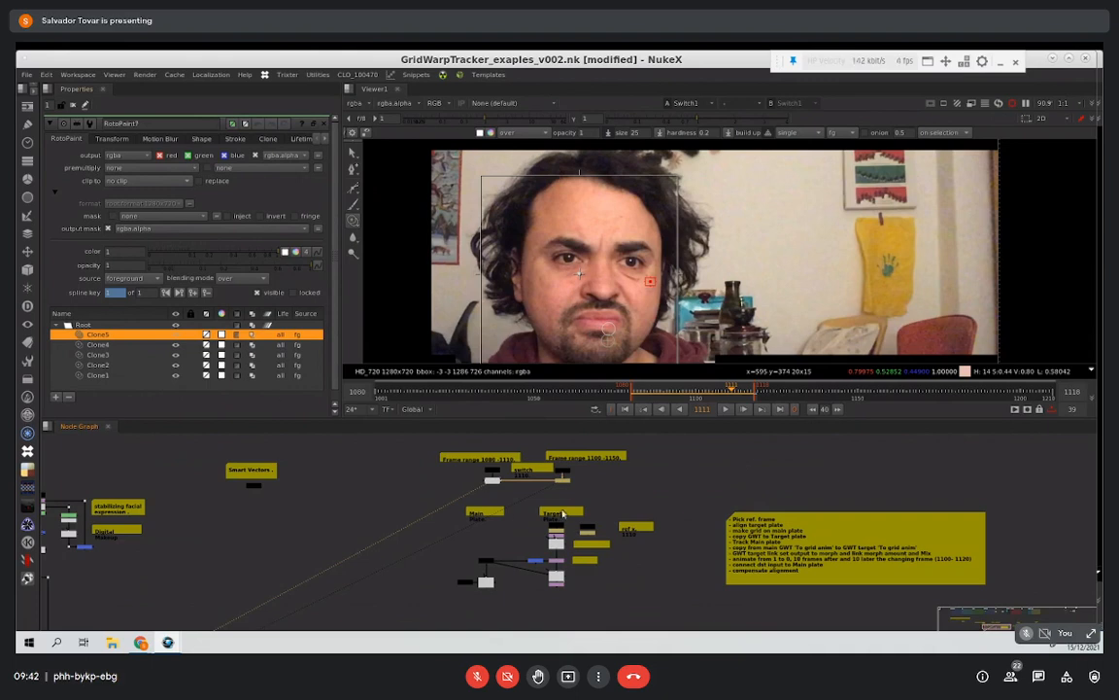
scroll(505, 514, "up", 5)
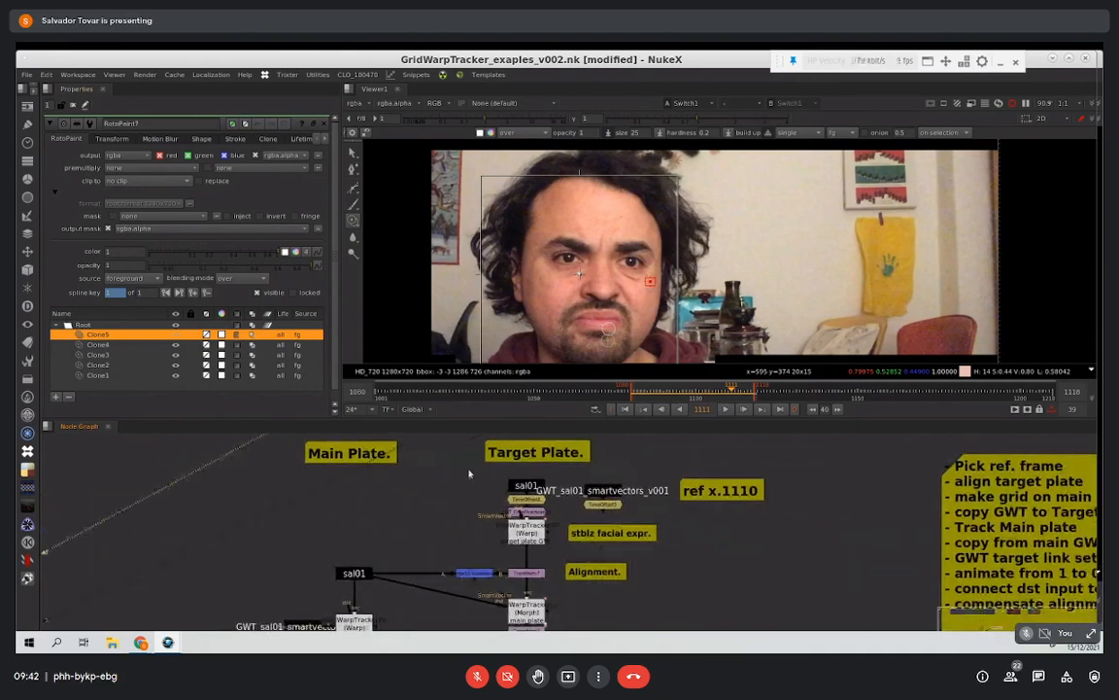
scroll(417, 549, "down", 3)
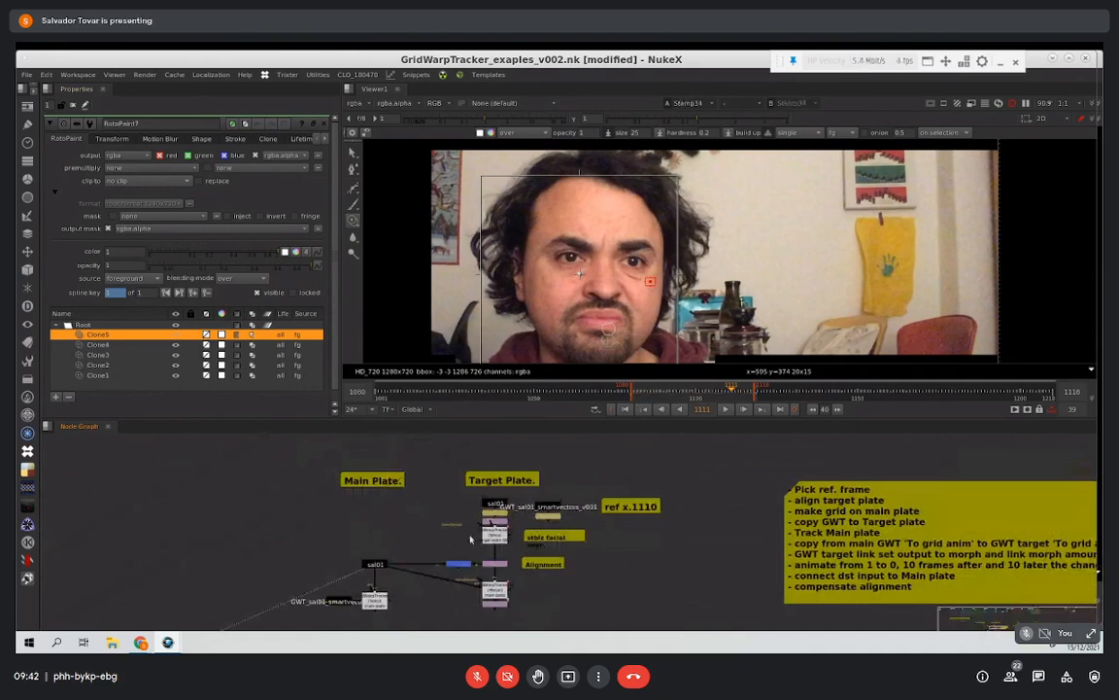
scroll(498, 506, "up", 3)
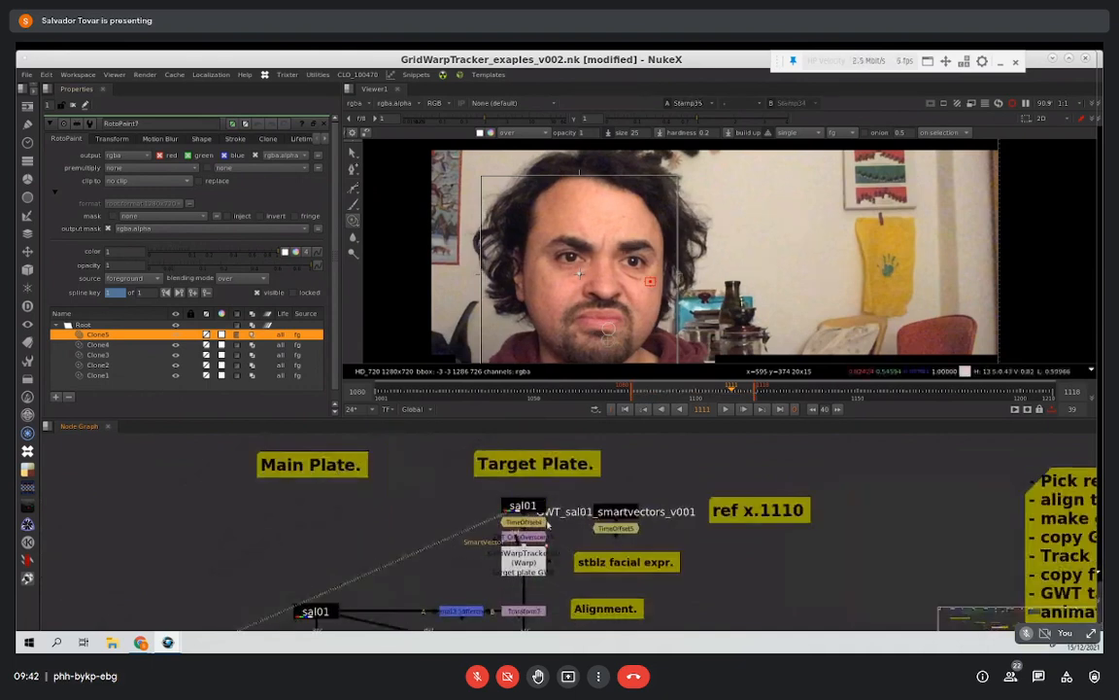
scroll(550, 521, "up", 3)
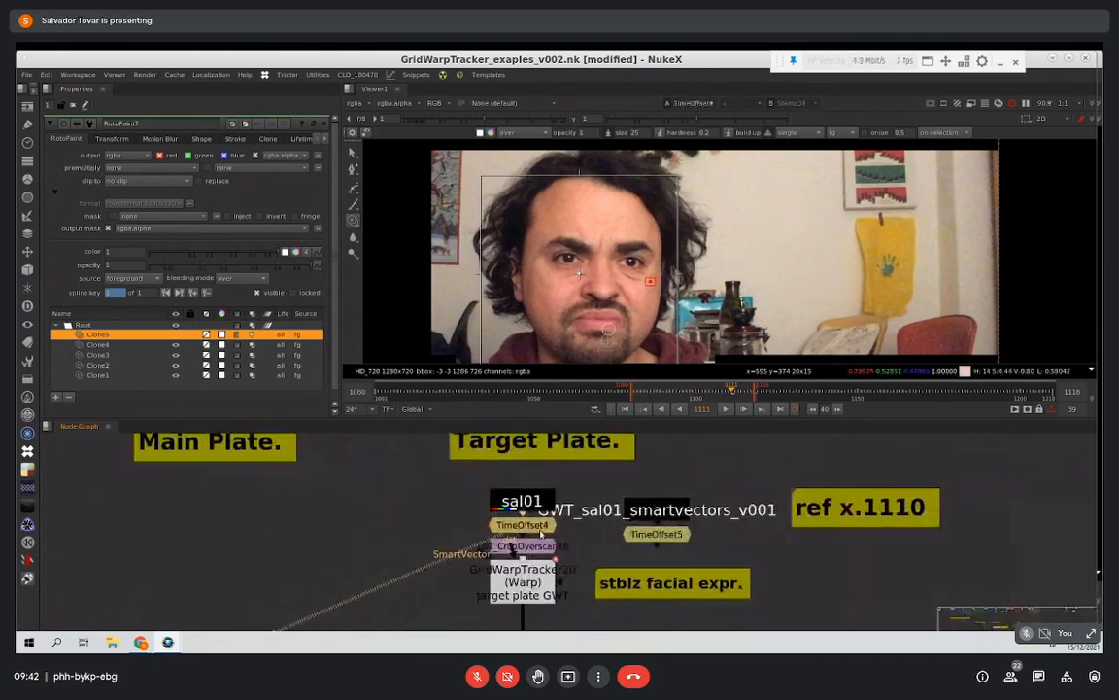
middle_click_drag(557, 600, 542, 540)
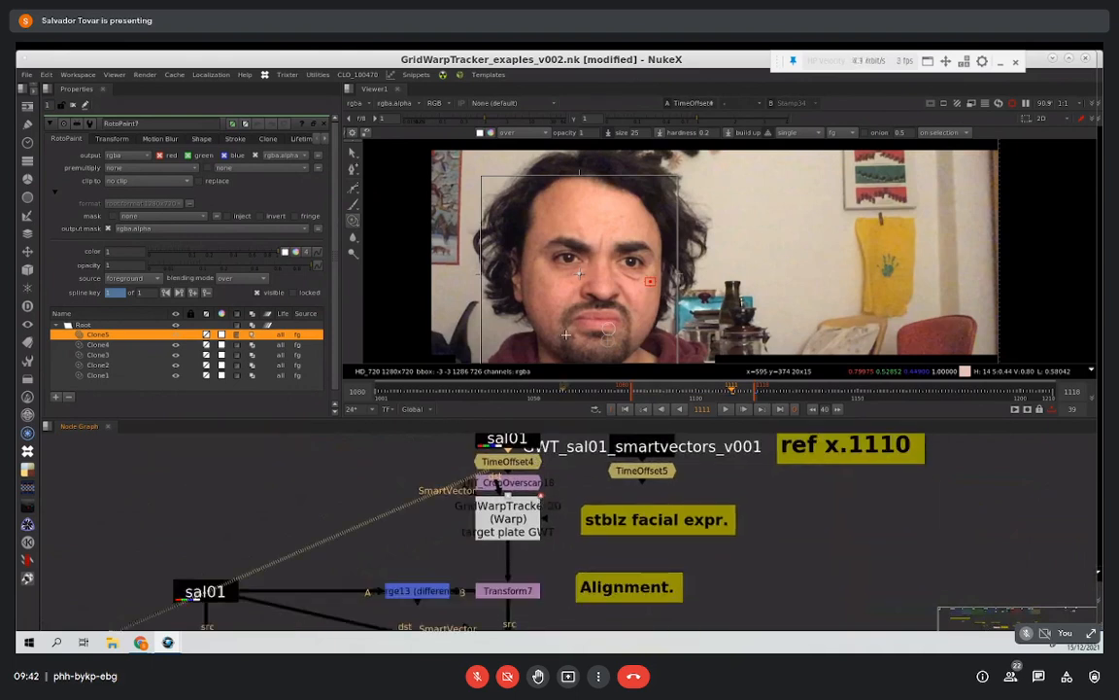
scroll(542, 540, "down", 2)
scroll(481, 525, "down", 3)
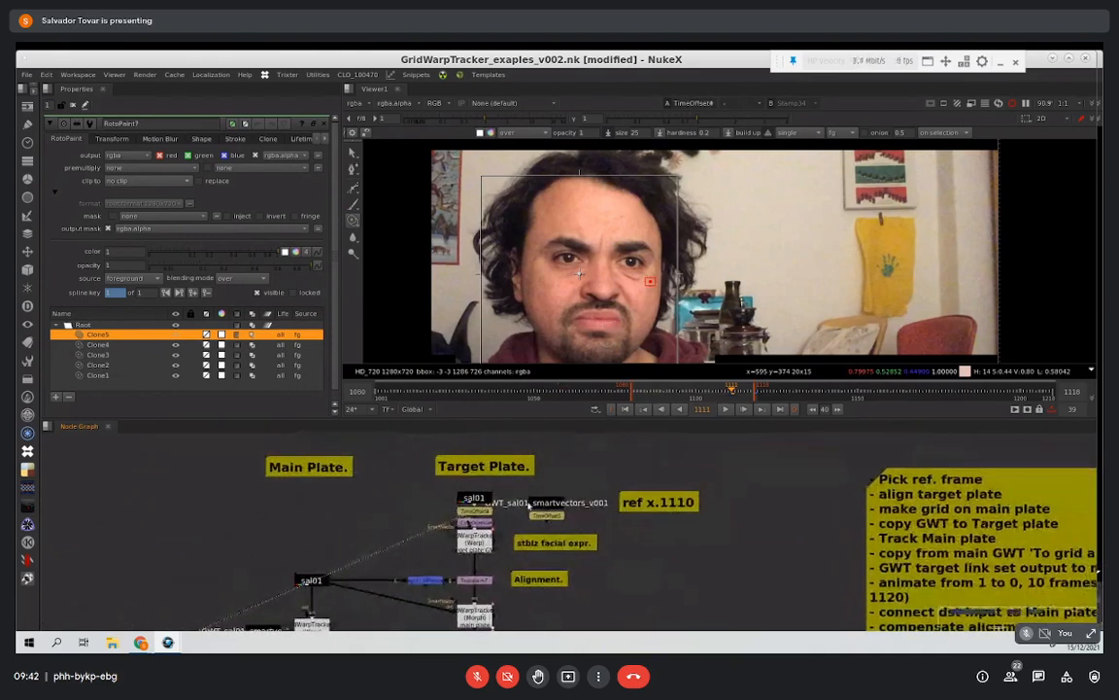
scroll(573, 470, "up", 1)
middle_click_drag(496, 529, 473, 627)
middle_click_drag(482, 461, 454, 533)
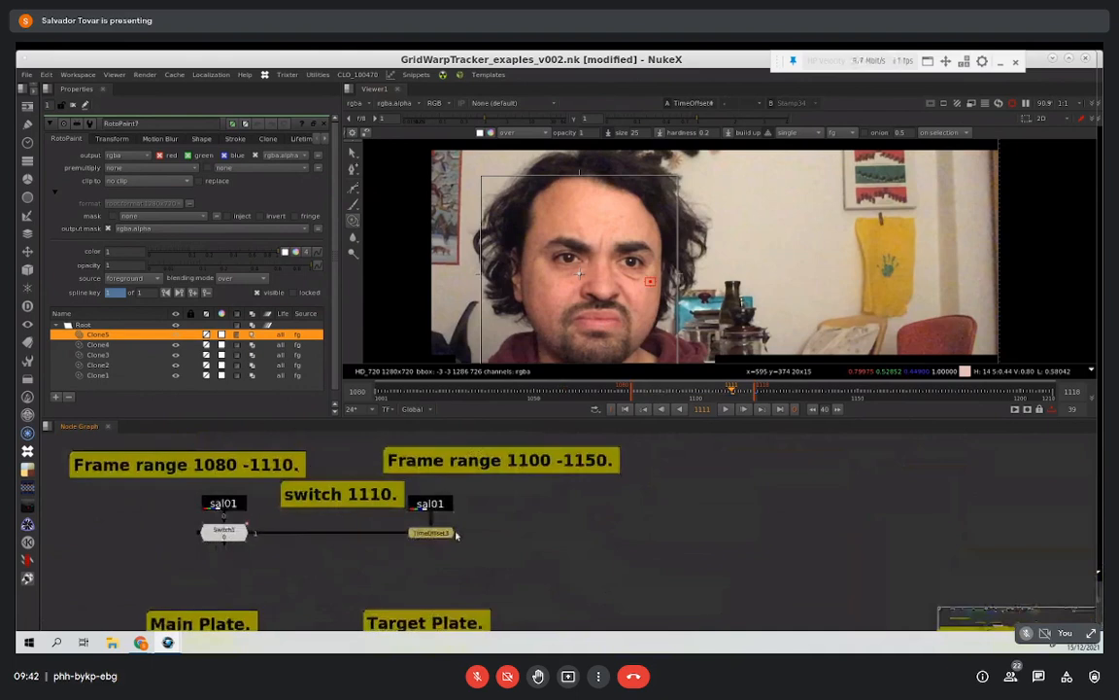
Step: Step through the frames around 1110 to check the jump between the main and target plates
mouse_move(696, 393)
left_mouse_down()
mouse_move(718, 393)
mouse_move(705, 394)
left_mouse_up()
key("Right")
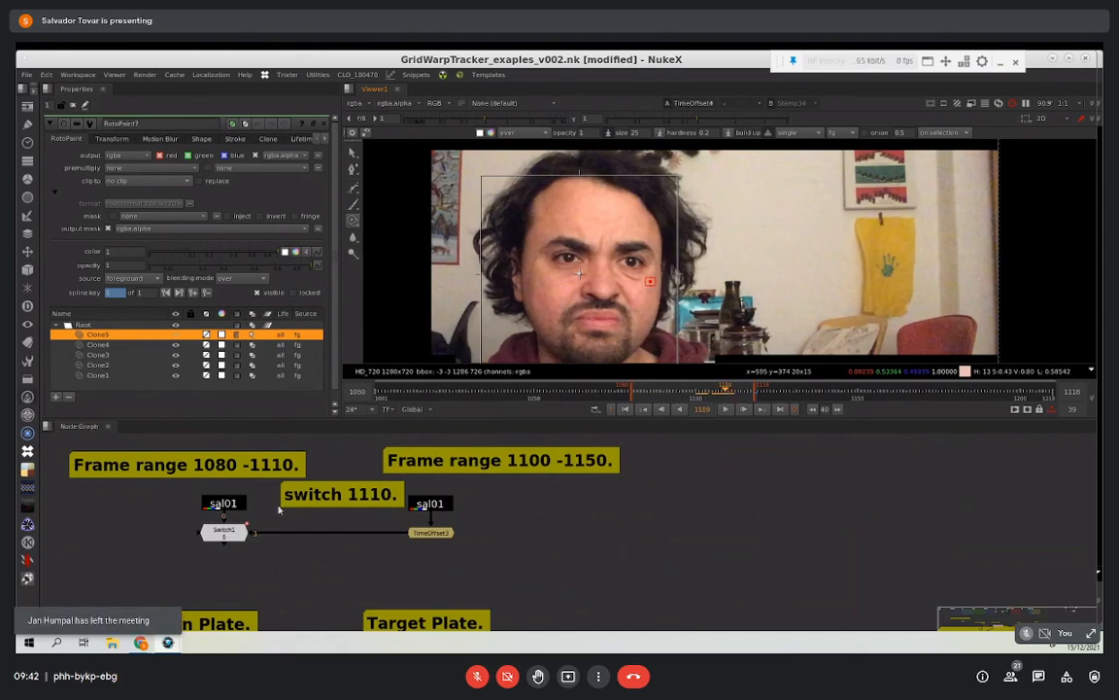
key("1")
key("Right")
key("Right")
Step: View the main plate GridWarpTracker (Warp), move its smart vectors node farther away, and open the tracker's properties
mouse_move(471, 558)
middle_mouse_down()
mouse_move(547, 480)
mouse_move(519, 469)
mouse_move(526, 450)
middle_mouse_up()
middle_click_drag(541, 623, 542, 536)
middle_click_drag(475, 514, 436, 493)
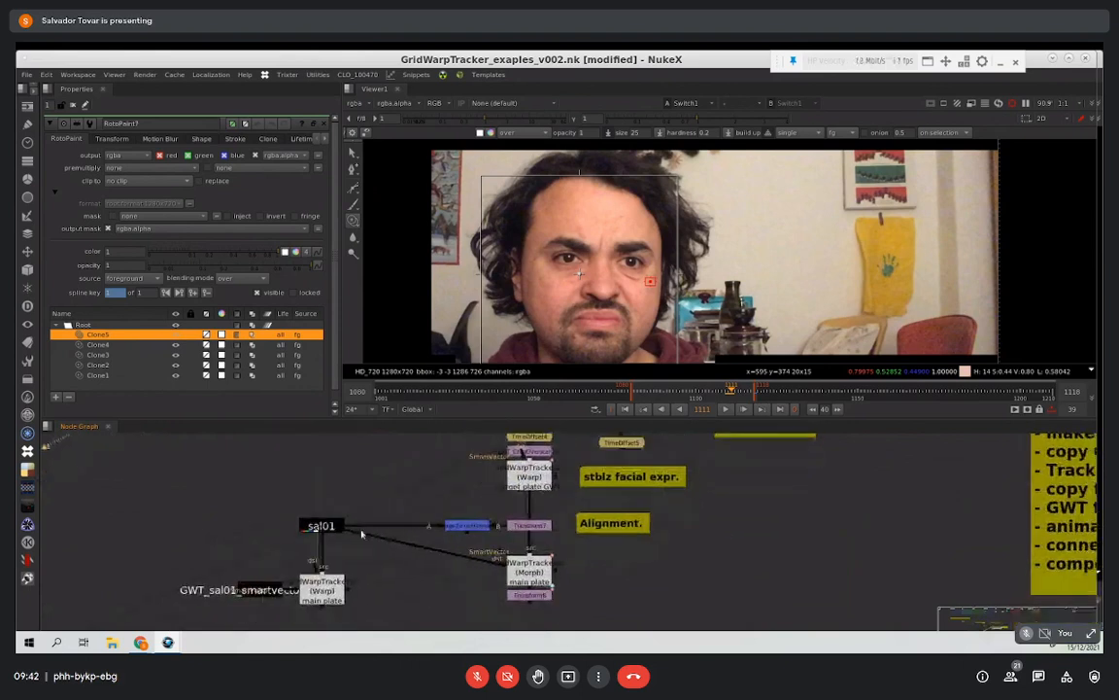
left_click(341, 597)
key("1")
left_click_drag(281, 594, 225, 598)
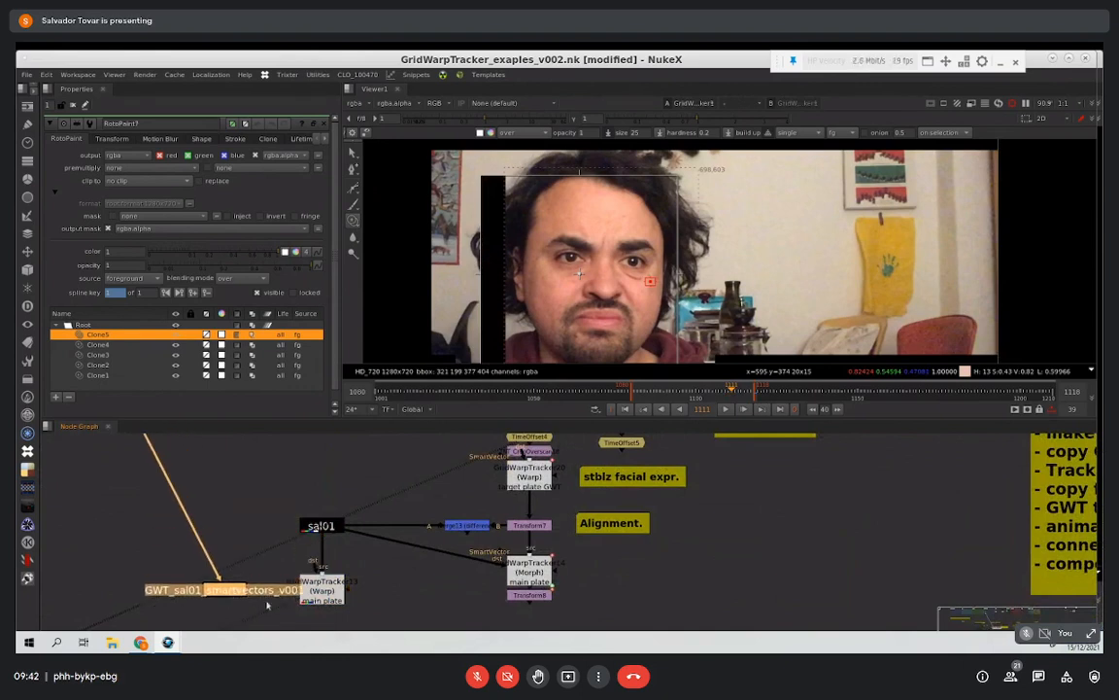
left_click(329, 595)
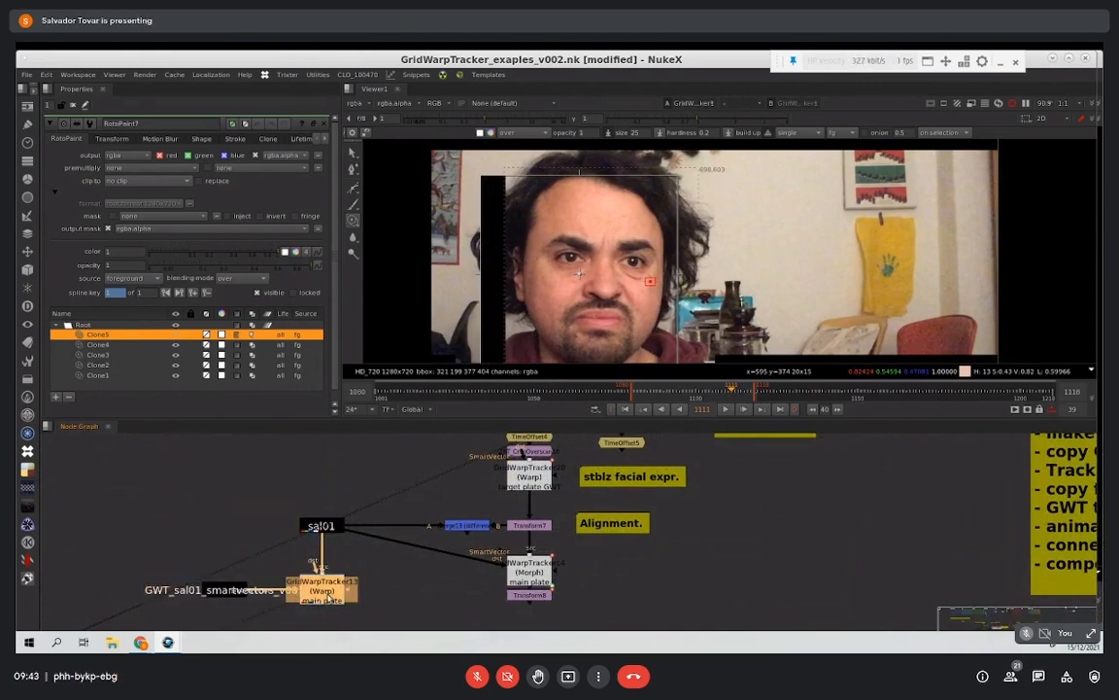
double_click(323, 590)
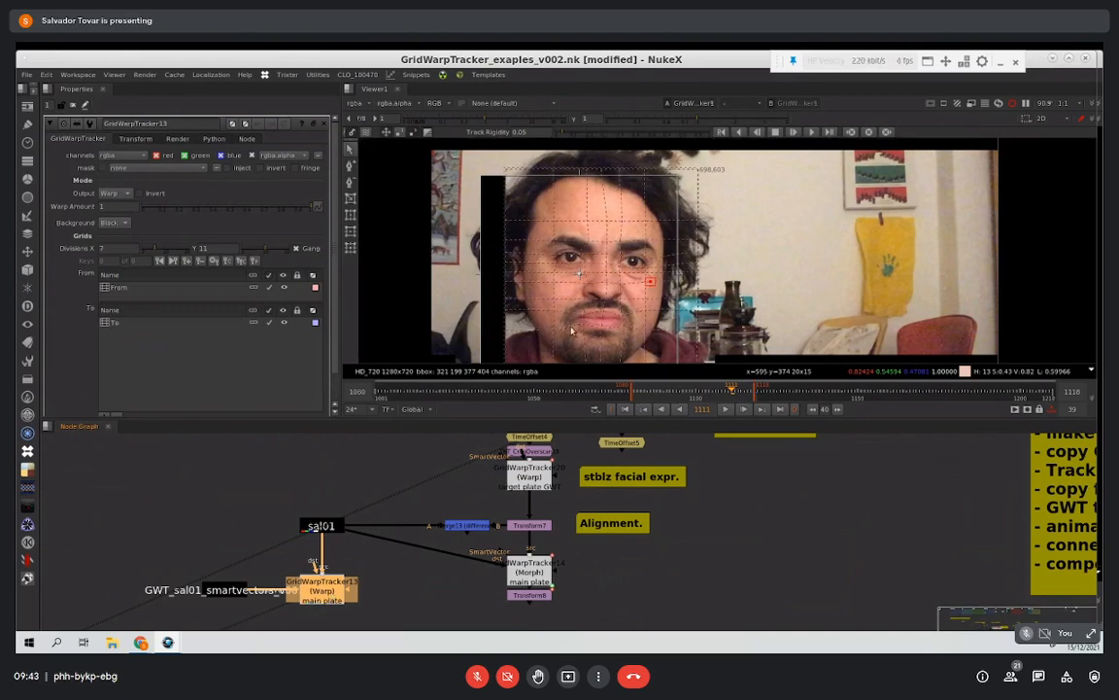
Step: Go to frame 1110, select the From grid, start tracking it backward, and cancel the tracking partway
left_click_drag(731, 391, 726, 392)
key("Right")
left_click(752, 131)
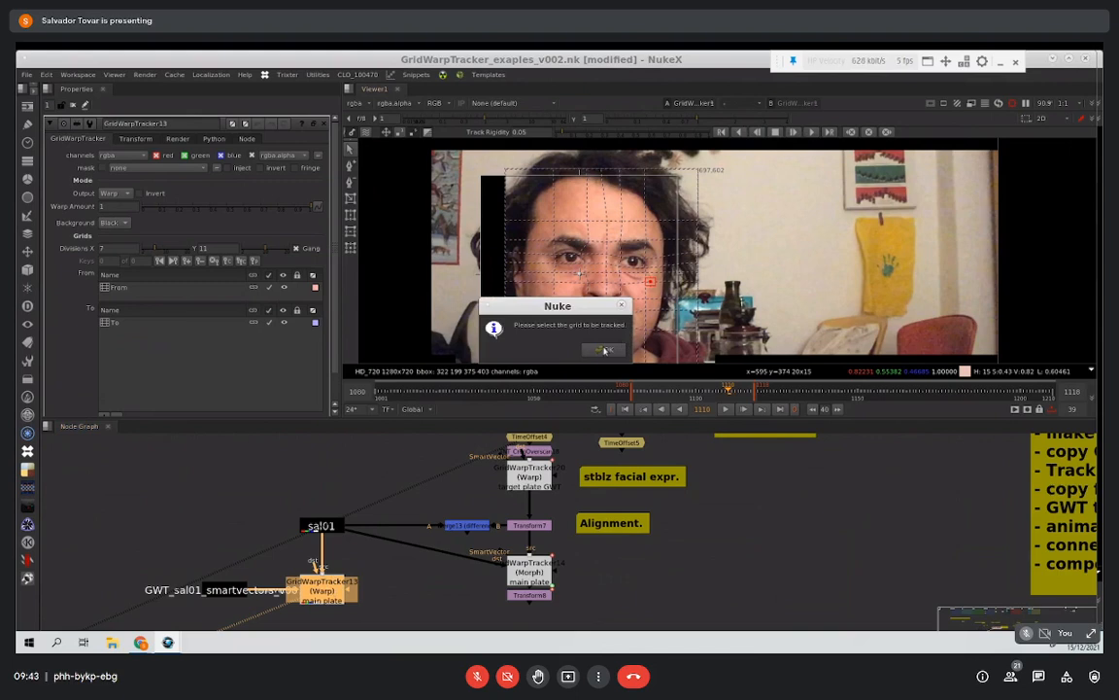
left_click(139, 290)
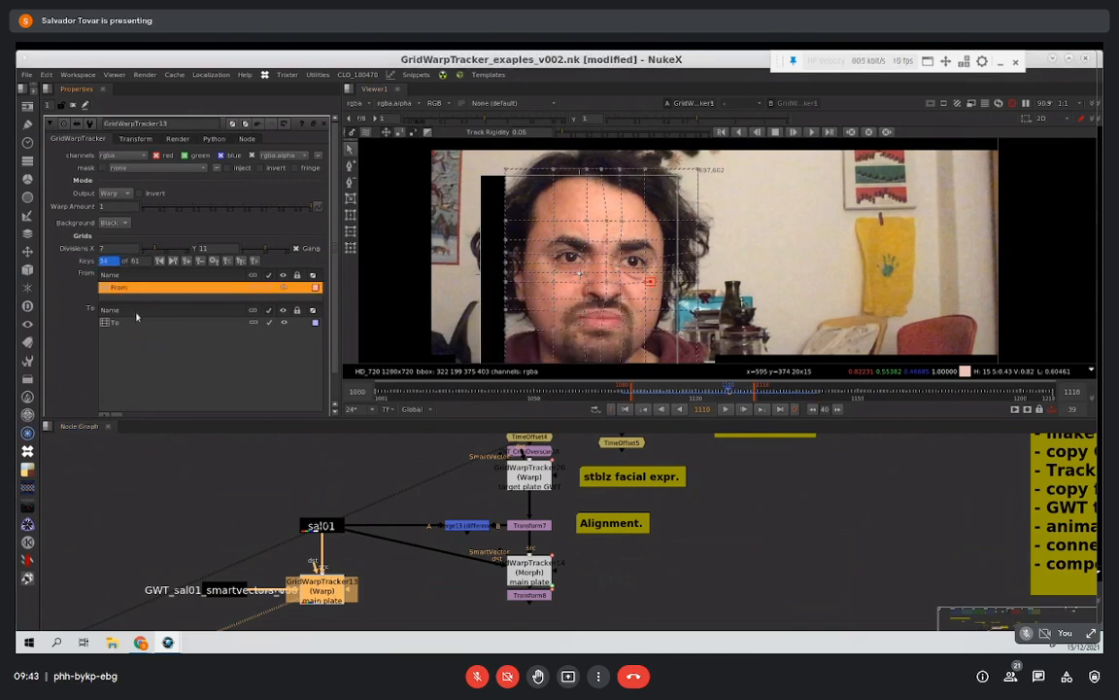
left_click(739, 135)
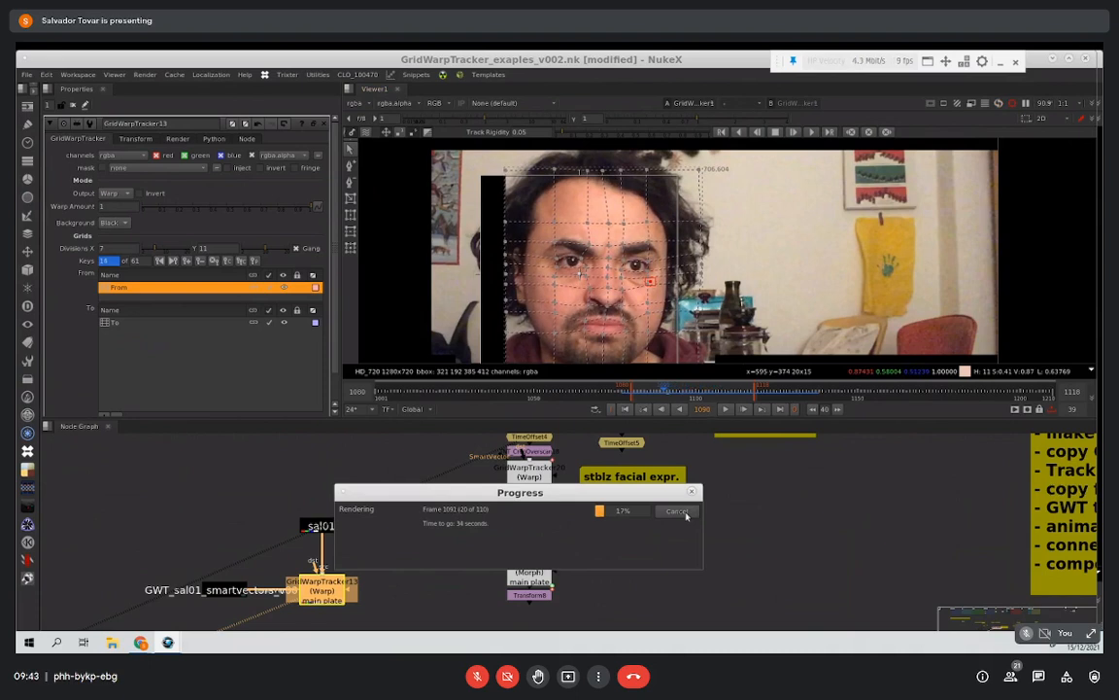
left_click(679, 511)
Step: Go to frame 1108, start tracking the main plate's From grid forward, and cancel the tracking partway
left_click(696, 399)
left_click(725, 398)
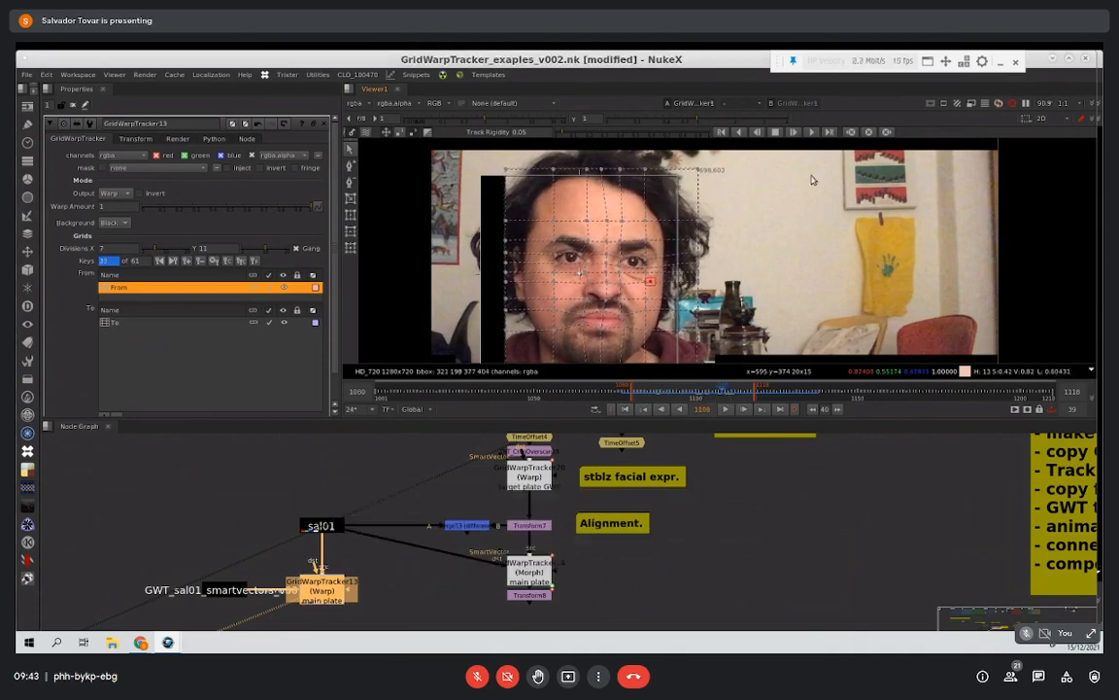
left_click(813, 133)
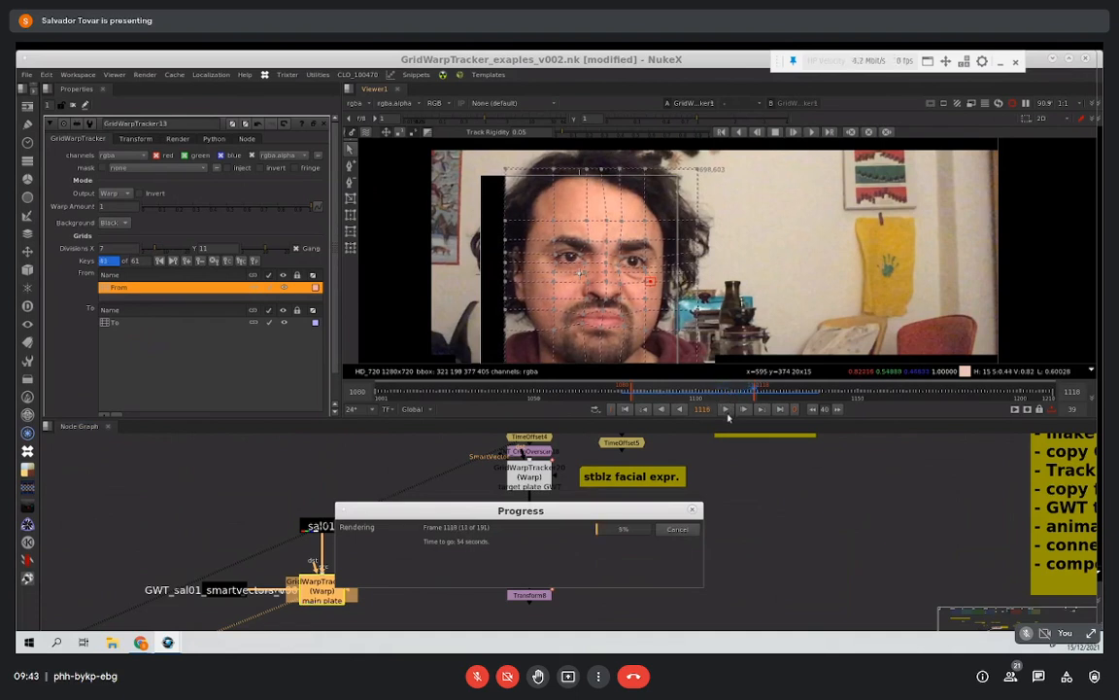
left_click(677, 530)
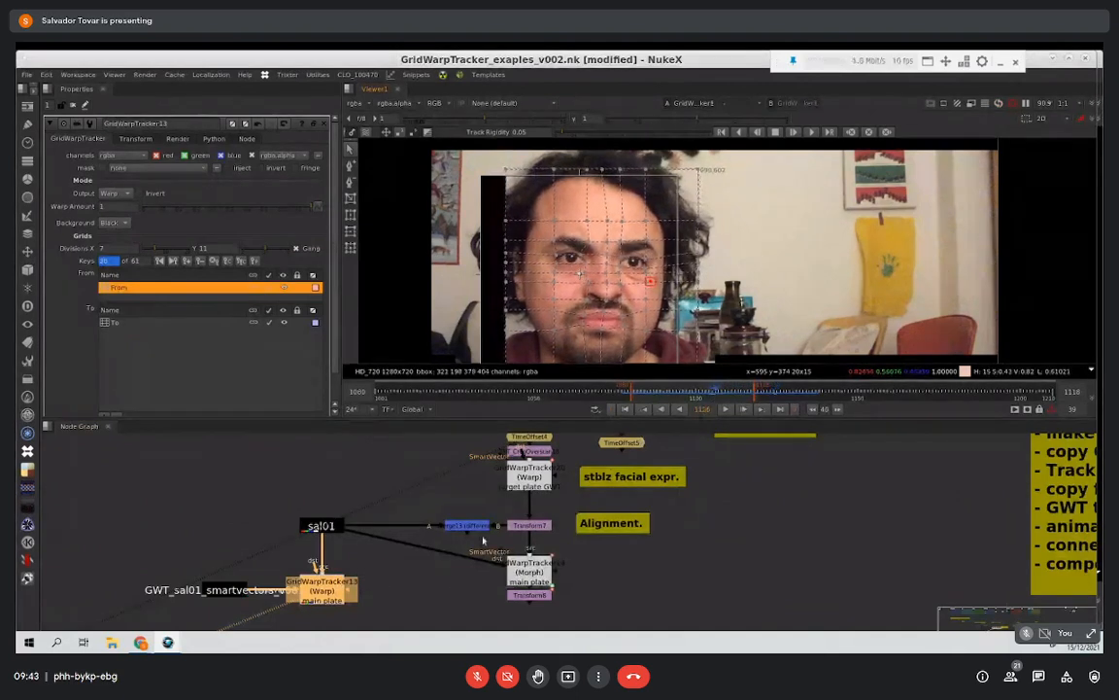
Step: Look over the target plate branch, and open the properties of the Morph GridWarpTracker below Transform7
middle_click_drag(483, 536, 421, 559)
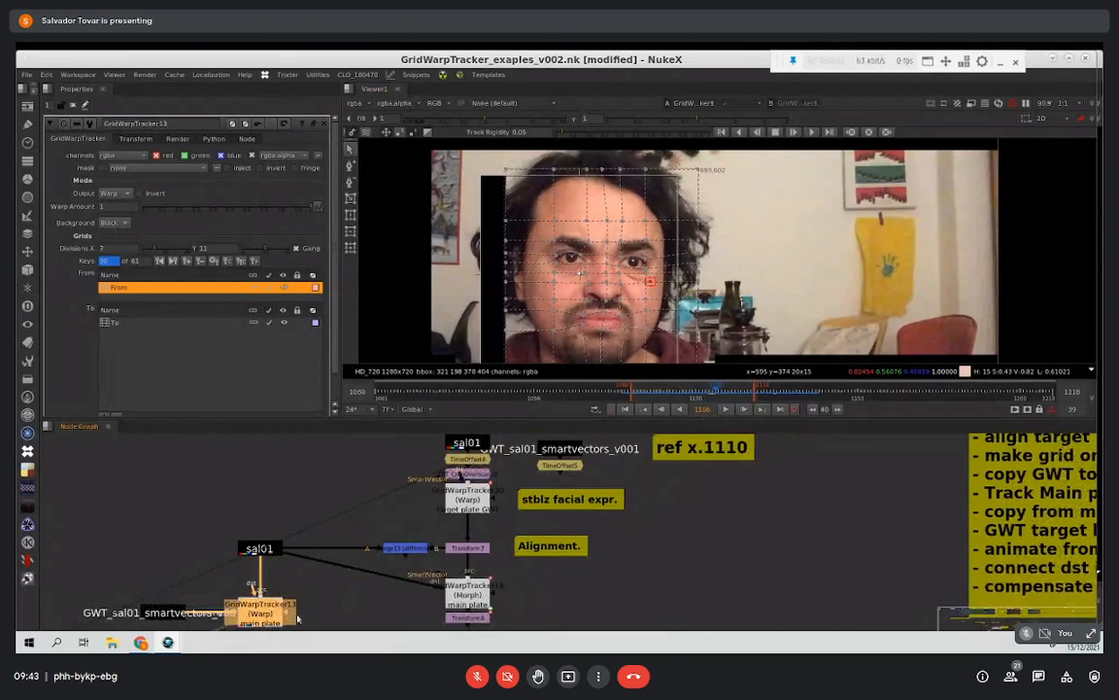
middle_click_drag(497, 586, 423, 643)
left_click(400, 494)
left_click(413, 460)
middle_click_drag(430, 531, 418, 430)
middle_click_drag(442, 580, 441, 567)
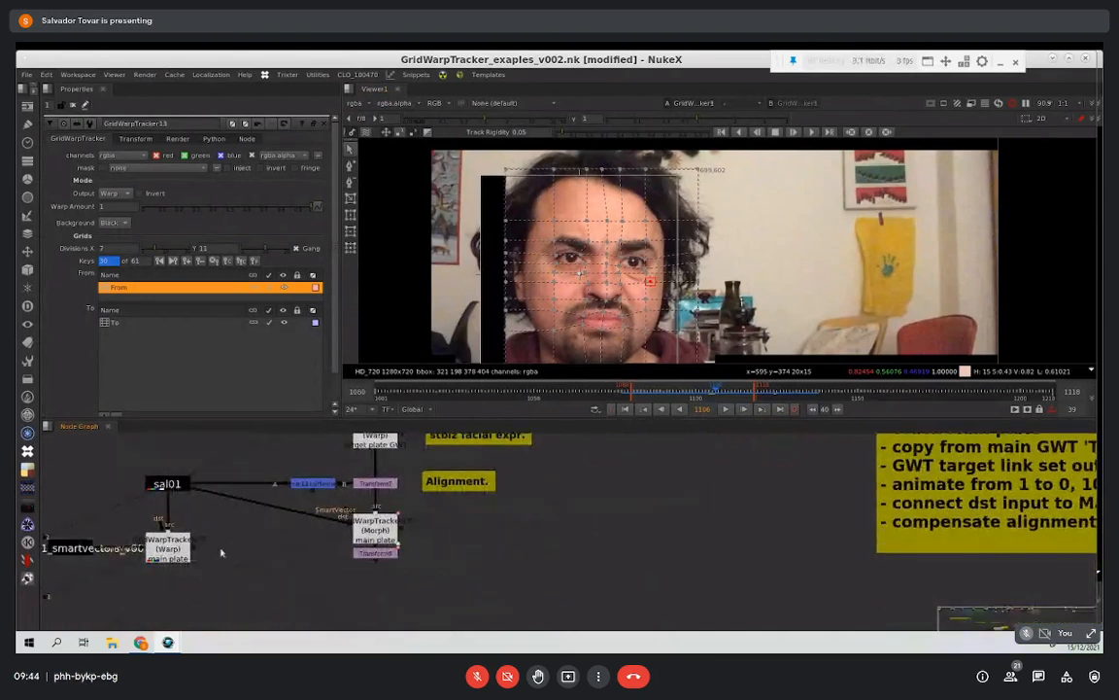
left_click(173, 548)
left_click(377, 530)
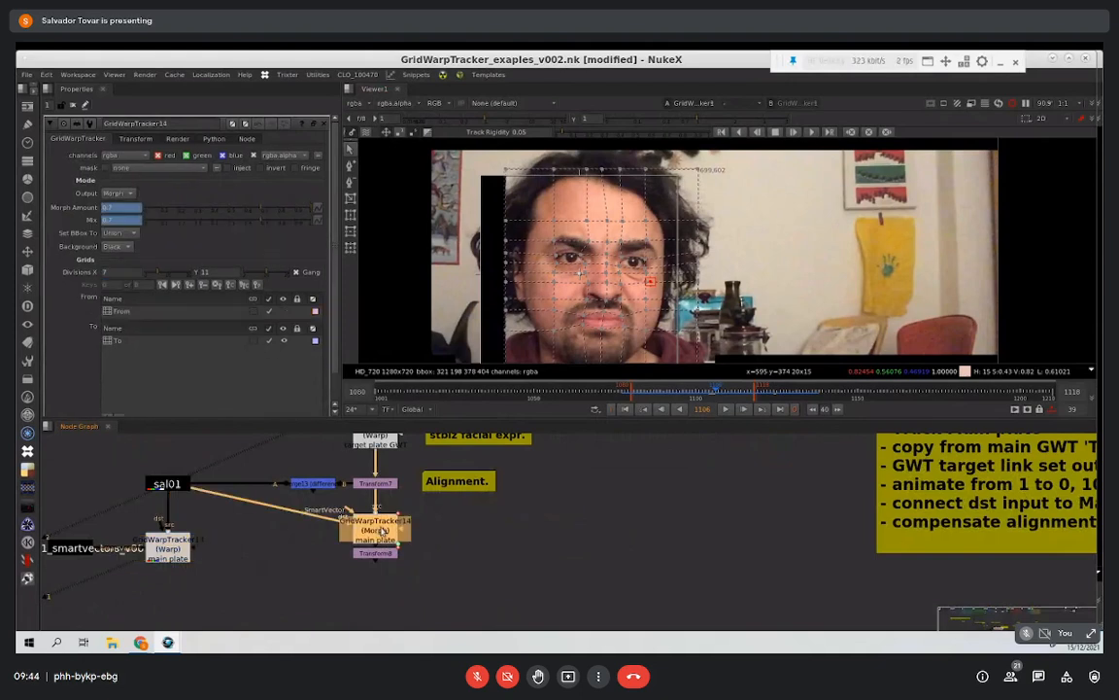
middle_click_drag(428, 475, 405, 534)
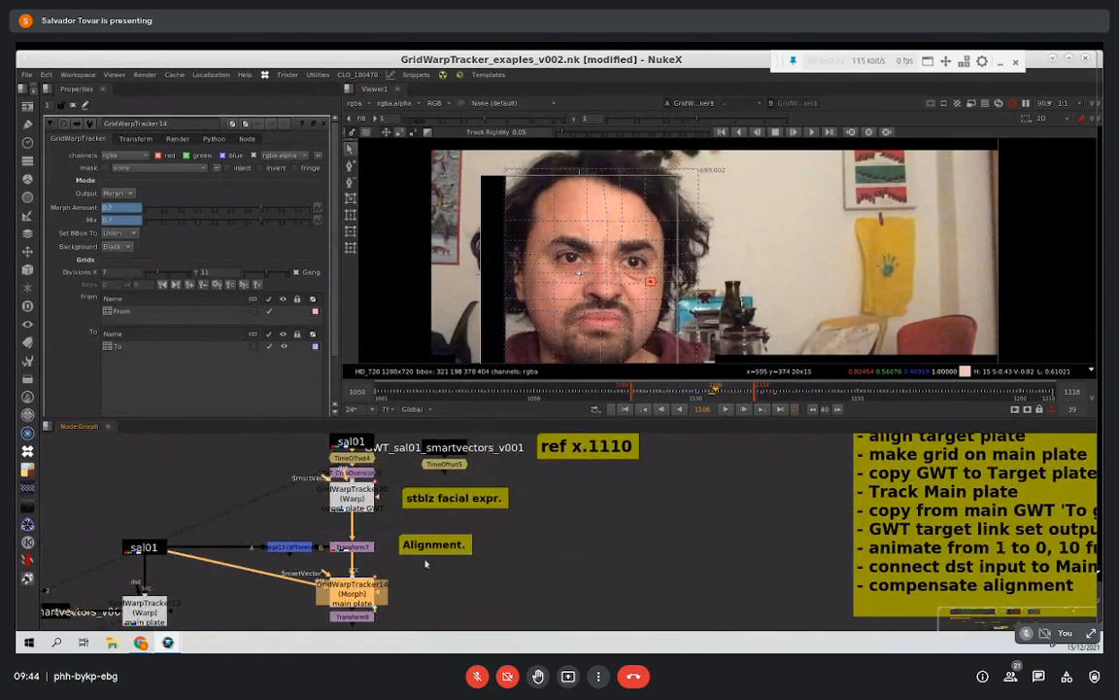
Step: Trace the target plate branch upstream from the Morph tracker and view its TNT_CropOverscan node
left_click_drag(202, 563, 145, 550)
left_click_drag(331, 580, 296, 476)
middle_click_drag(378, 570, 372, 648)
scroll(360, 516, "up", 2)
left_click(355, 522)
key("1")
left_click(340, 545)
key("1")
mouse_move(353, 551)
left_mouse_down("ctrl")
mouse_move(346, 525)
mouse_move(342, 545)
left_mouse_up("ctrl")
key("1")
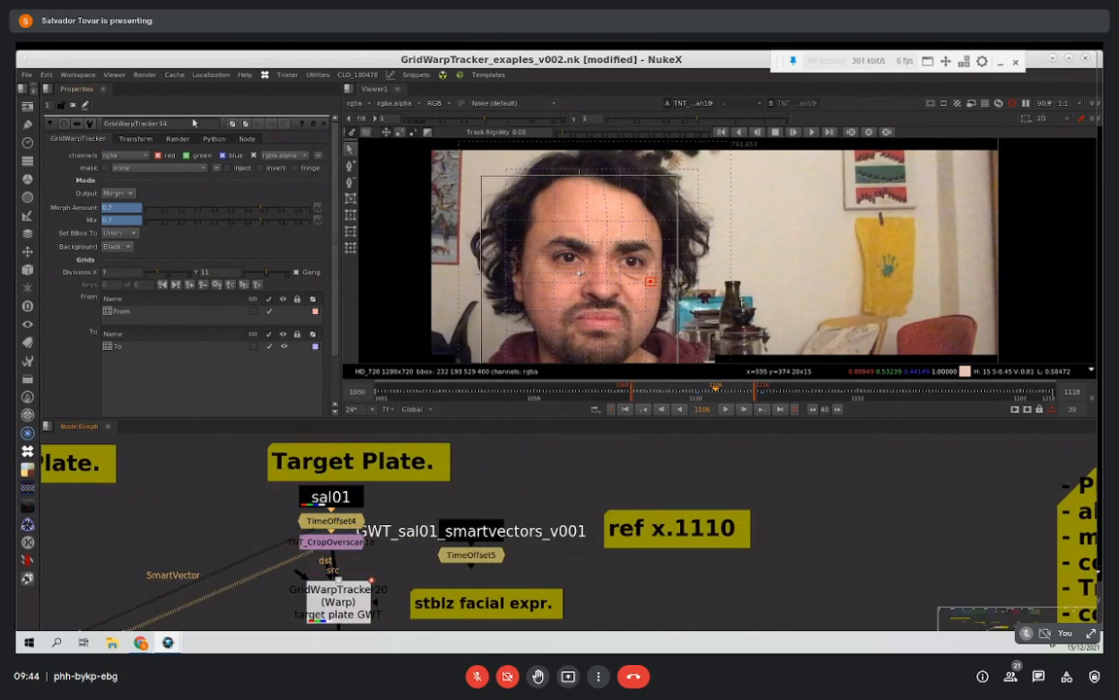
Step: Close all open node properties and fit the image in the viewer
left_click(62, 103)
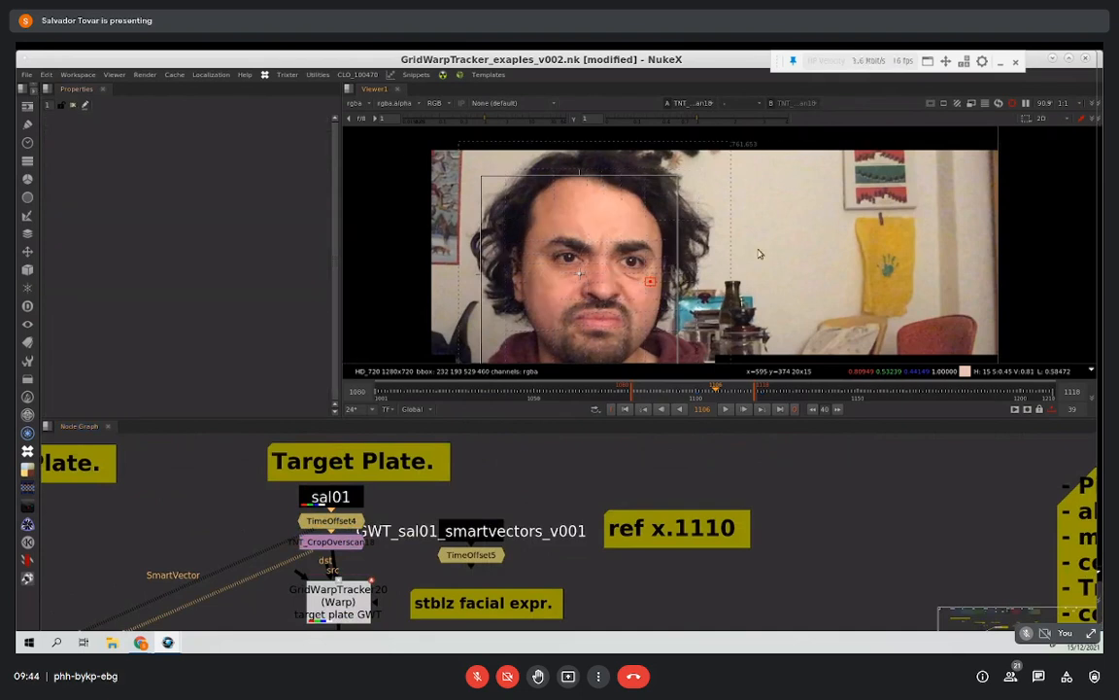
key("f")
scroll(797, 242, "down", 2)
scroll(803, 243, "up", 3)
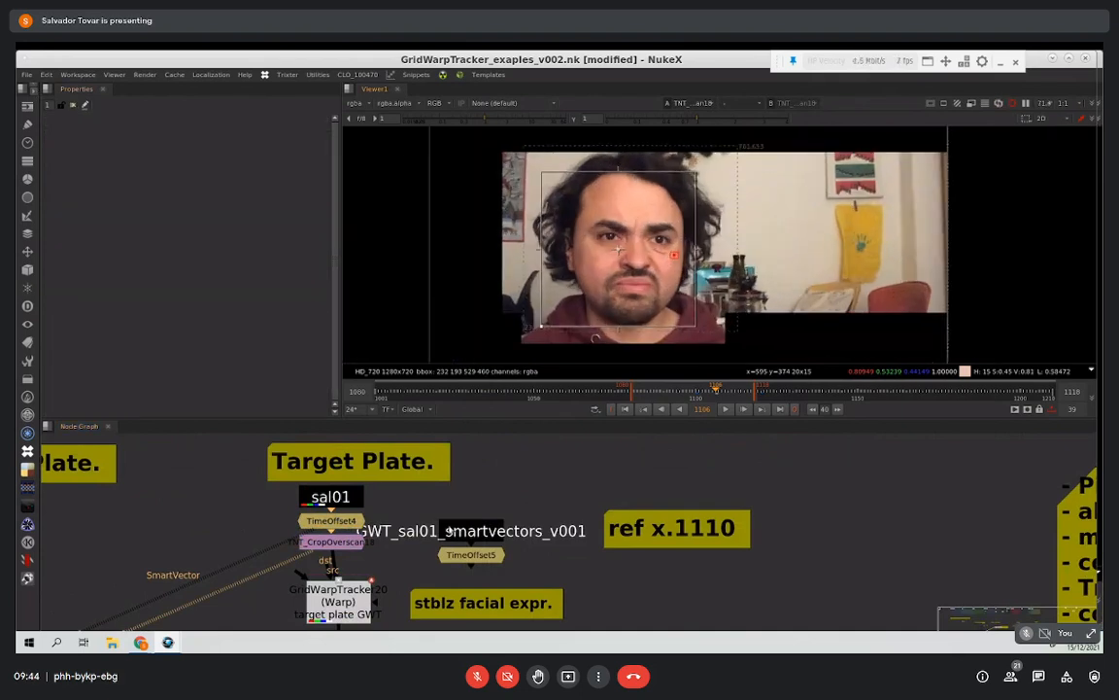
Step: View Transform7 beside the Alignment note, open its properties, and go to reference frame 1110
middle_click_drag(350, 556, 399, 445)
middle_click_drag(423, 544, 446, 462)
middle_click_drag(483, 552, 491, 462)
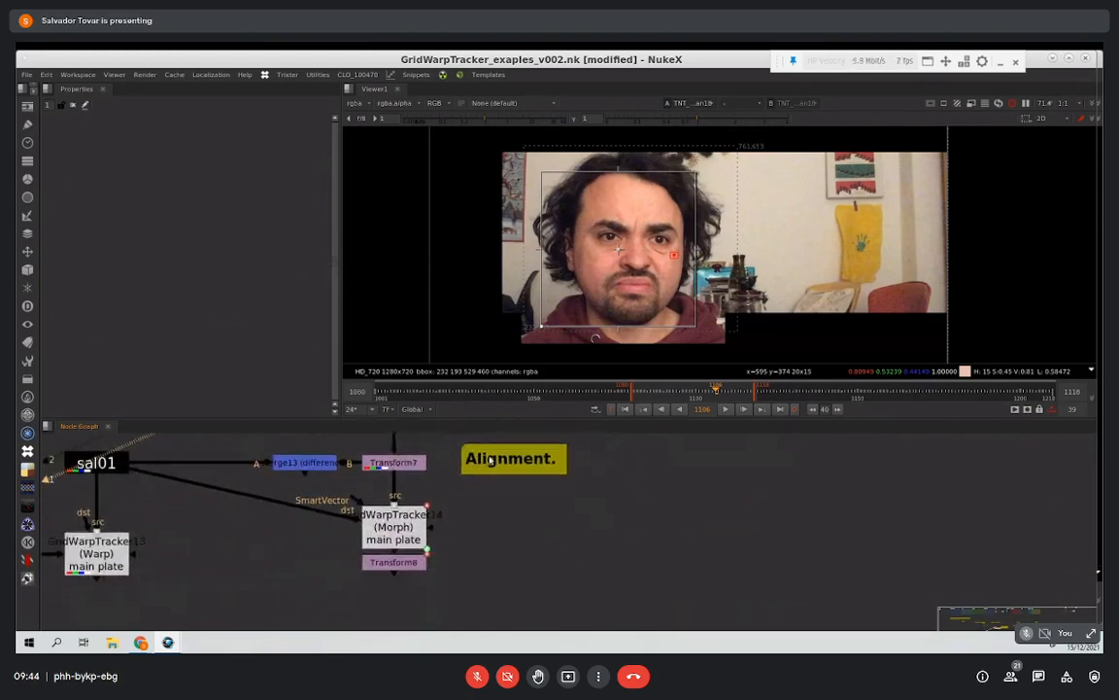
left_click(393, 462)
key("1")
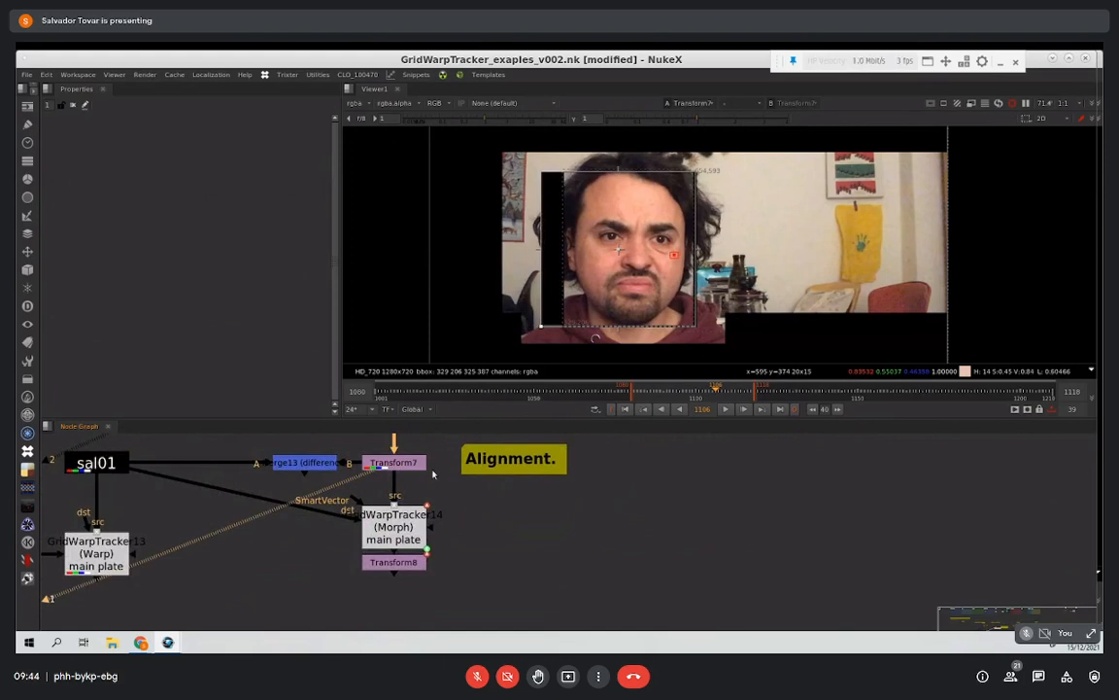
double_click(418, 465)
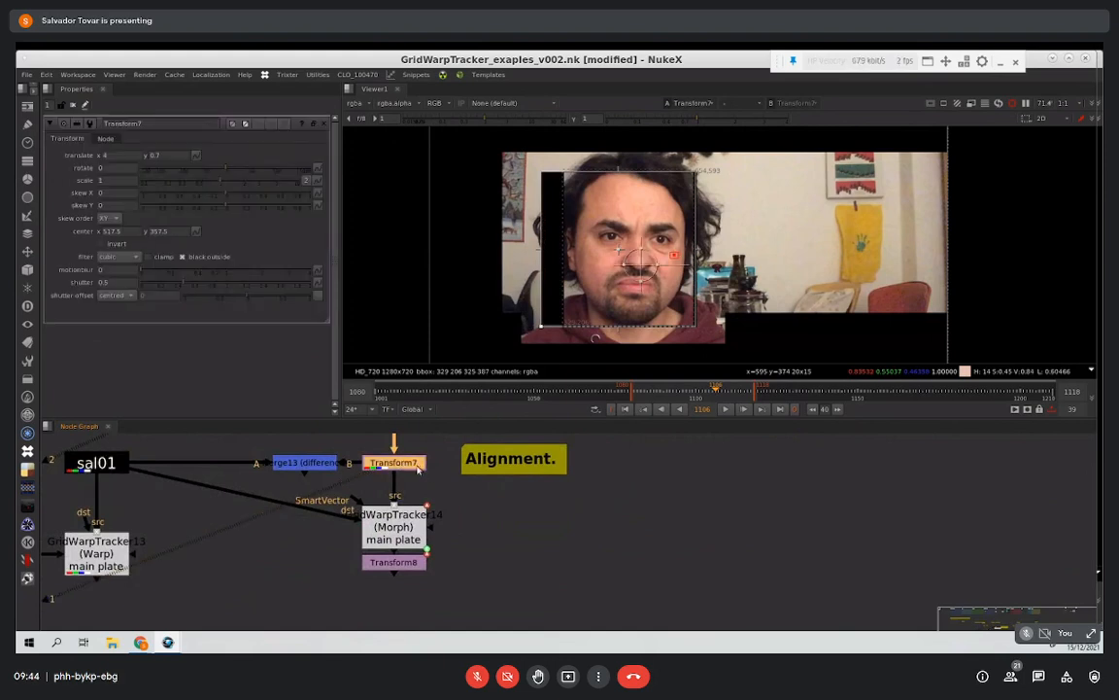
left_click_drag(711, 391, 729, 391)
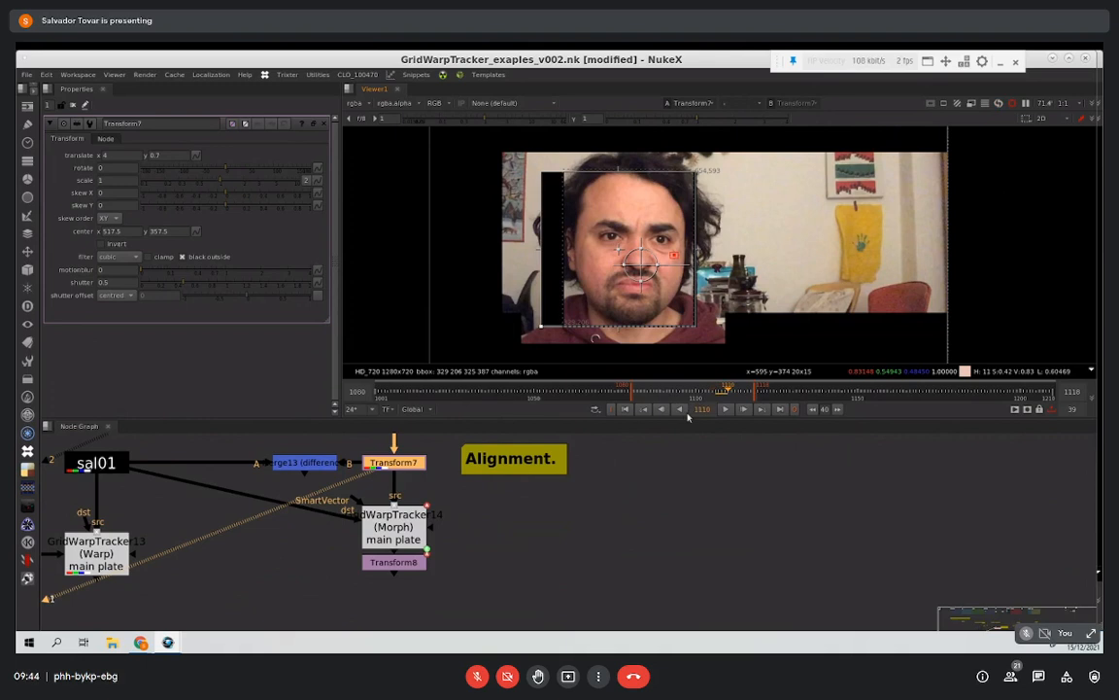
Step: Load the main plate sal01 and the aligned target from Transform7 into the viewer for comparison
left_click(120, 465)
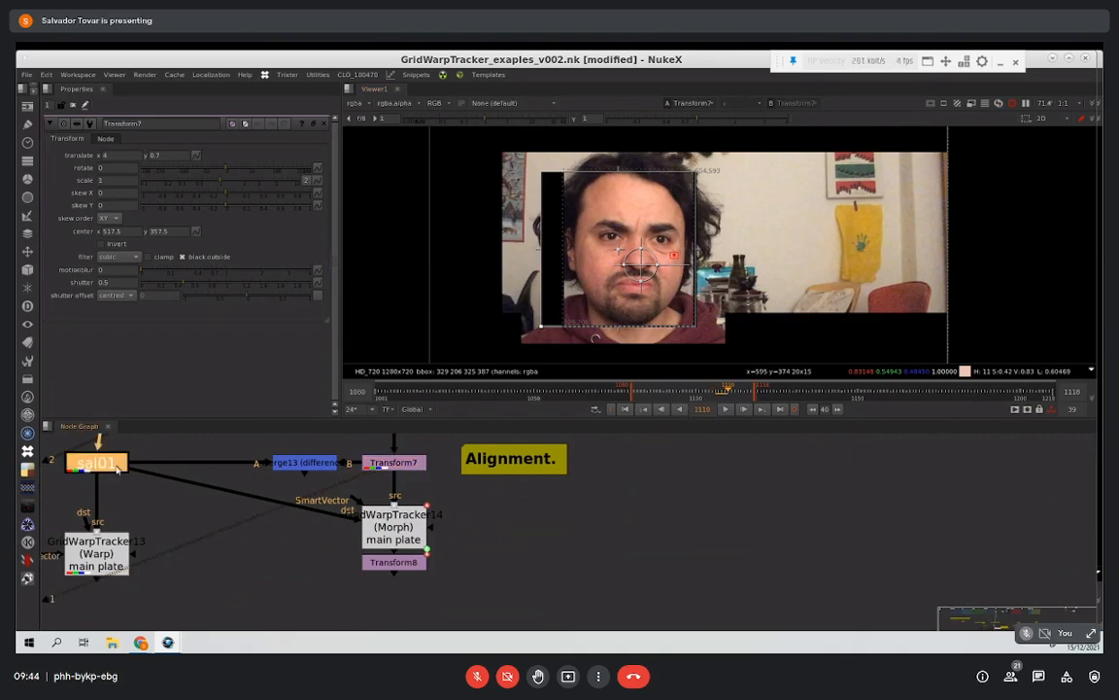
key("2")
left_click(125, 477)
key("1")
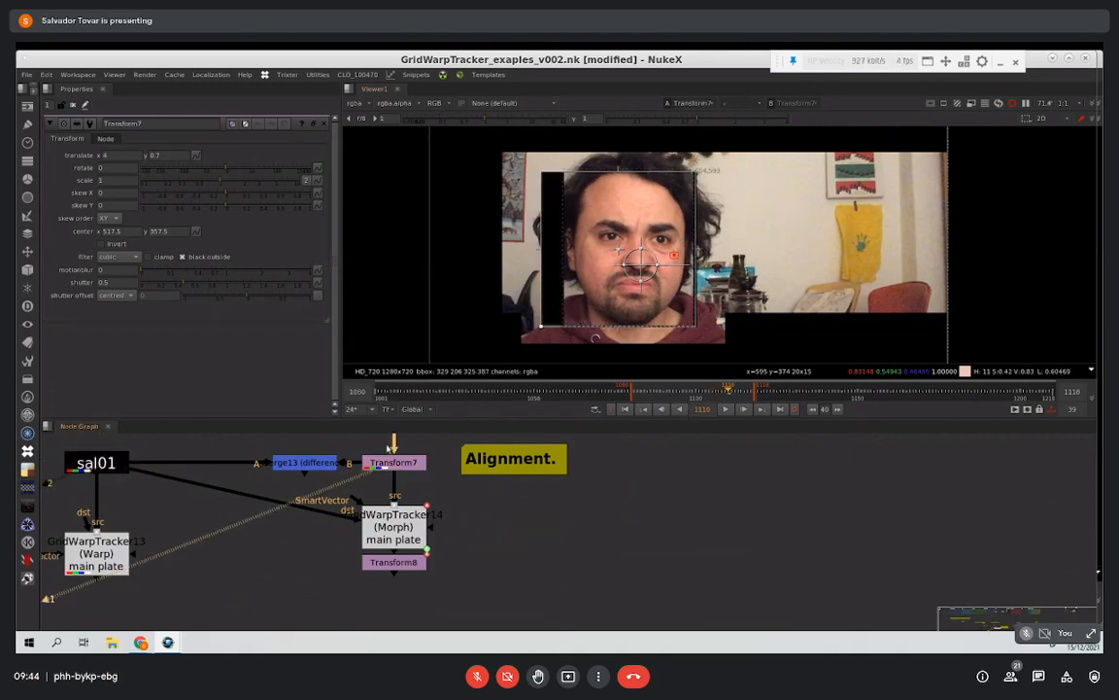
left_click(411, 460)
key("1")
left_click(97, 462)
key("1")
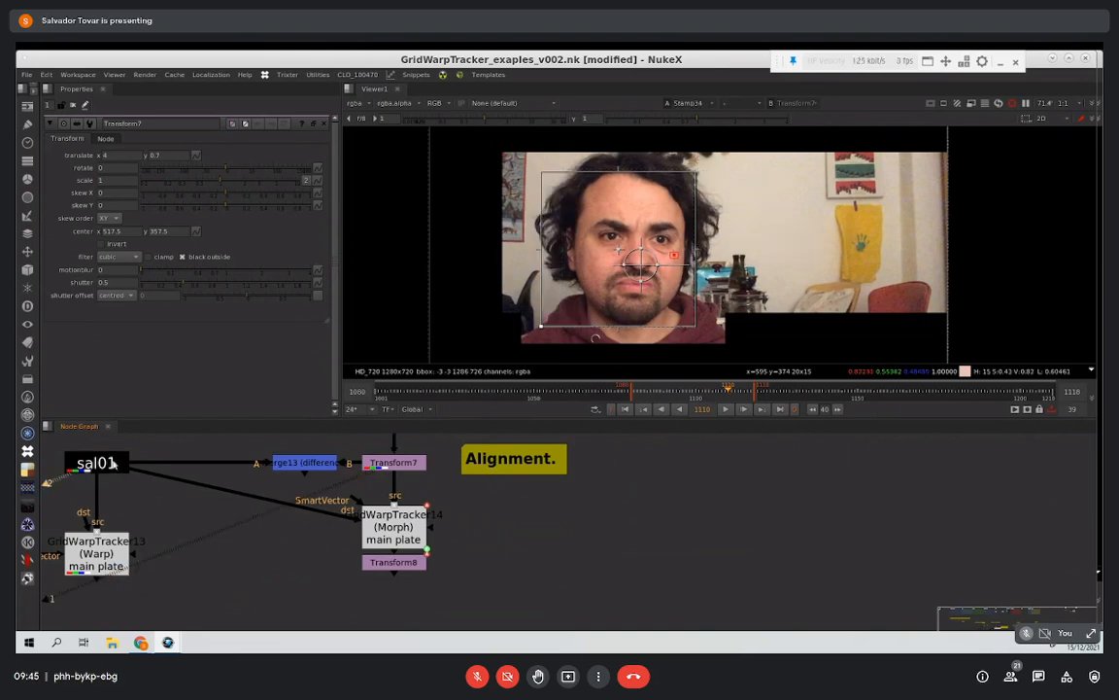
Step: Alternate repeatedly between the main plate and the Transform7 result to check the face alignment at frame 1110
key("1")
key("2")
key("1")
key("2")
key("1")
key("2")
key("1")
key("2")
key("1")
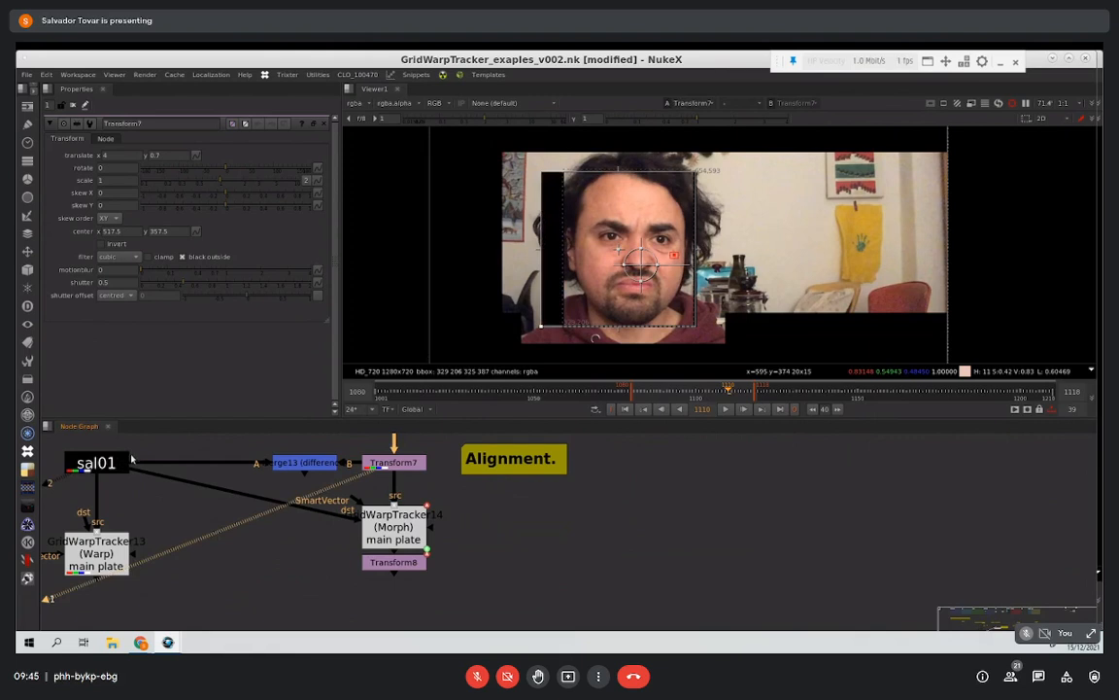
key("2")
key("1")
key("2")
key("1")
Step: Look along the target plate branch and open the properties of the main plate's Warp GridWarpTracker
middle_click_drag(283, 455, 272, 561)
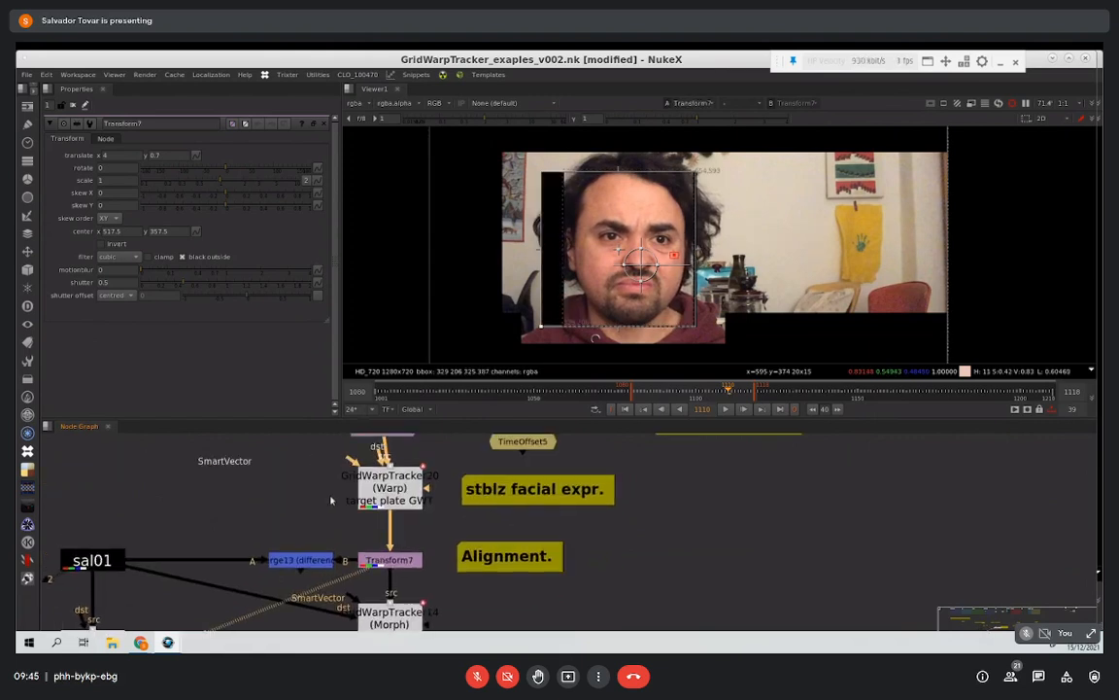
middle_click_drag(377, 505, 369, 488)
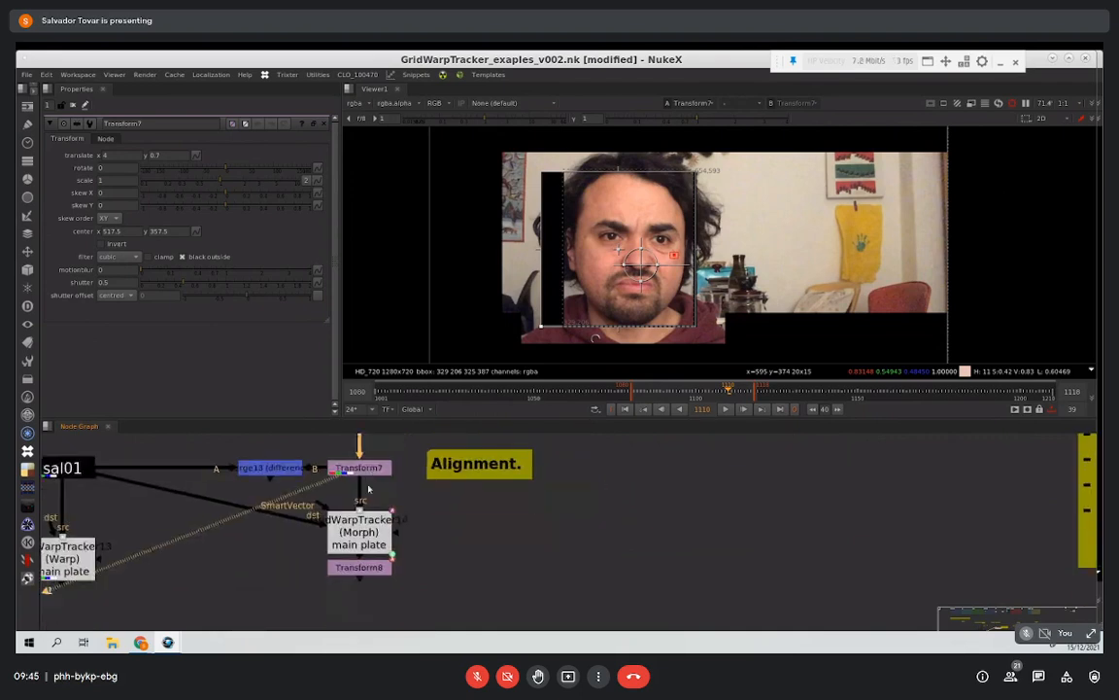
middle_click_drag(463, 501, 588, 487)
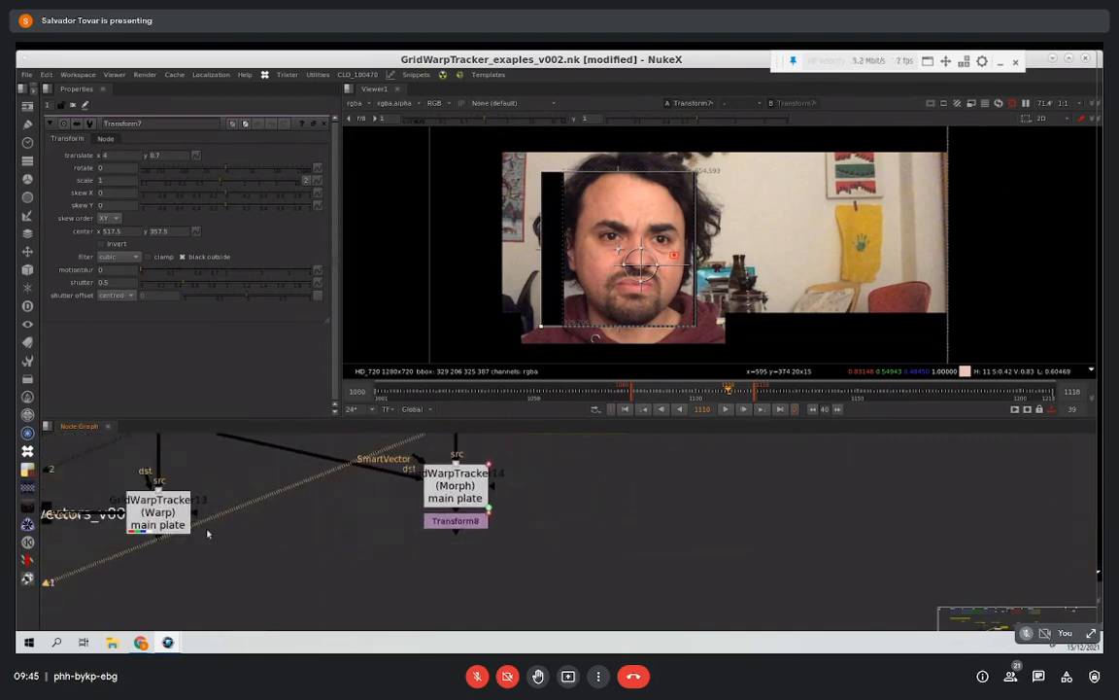
double_click(188, 521)
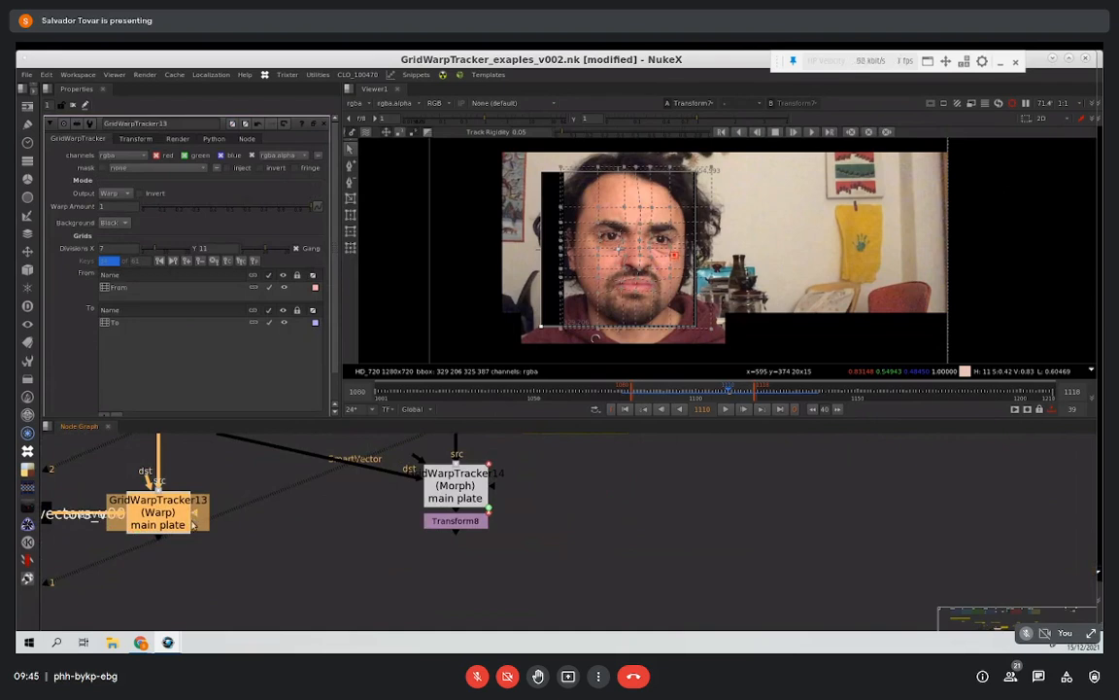
Step: View the Morph GridWarpTracker, open its properties, and look over the morph workflow notes
middle_click_drag(177, 440, 78, 469)
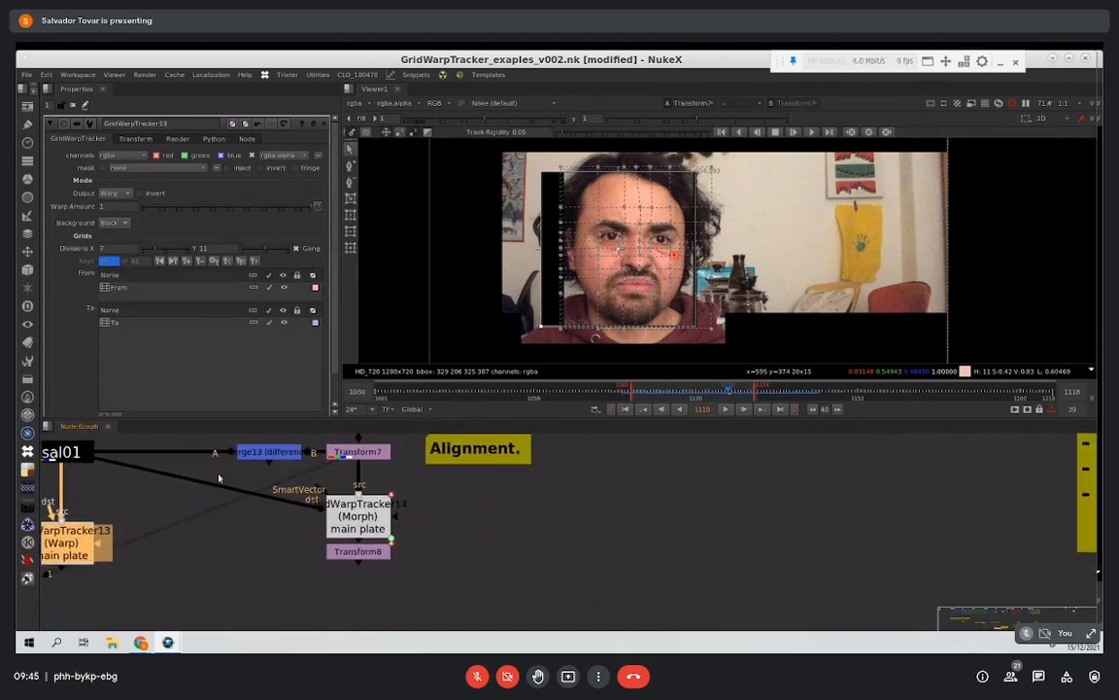
left_click(367, 517)
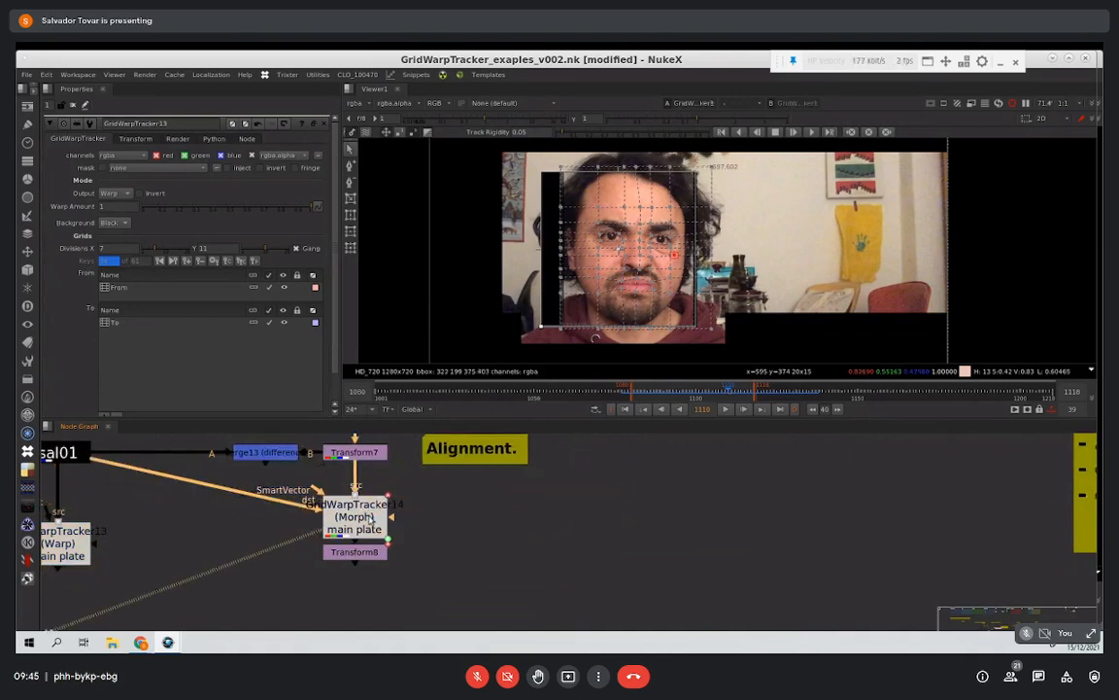
double_click(369, 518)
middle_click_drag(442, 495, 449, 516)
scroll(449, 516, "down", 6)
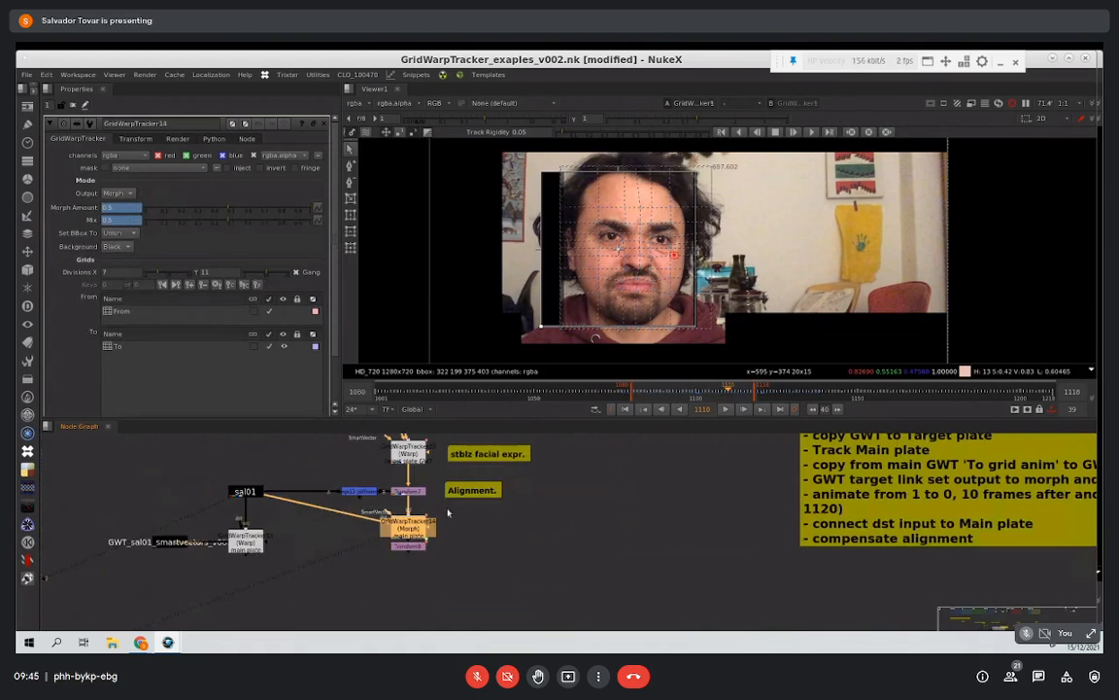
middle_click_drag(551, 510, 450, 553)
middle_click_drag(268, 487, 455, 487)
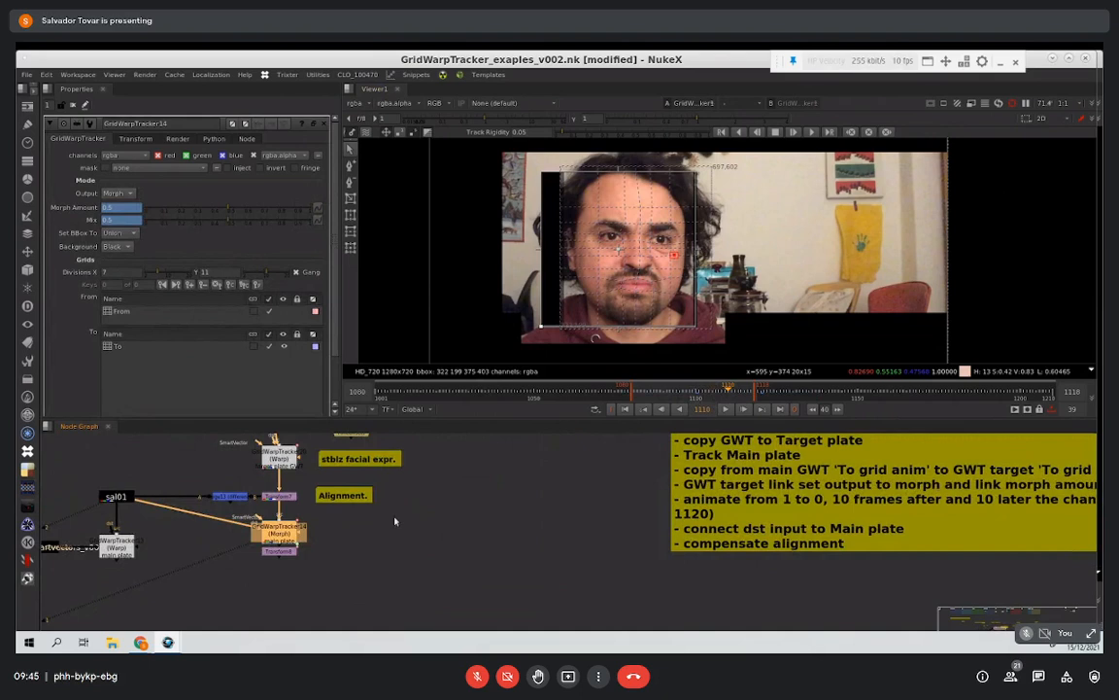
middle_click_drag(394, 521, 458, 533)
Step: Compare the keyframes of the Morph tracker's From and To grids by selecting each in turn
left_click(160, 313)
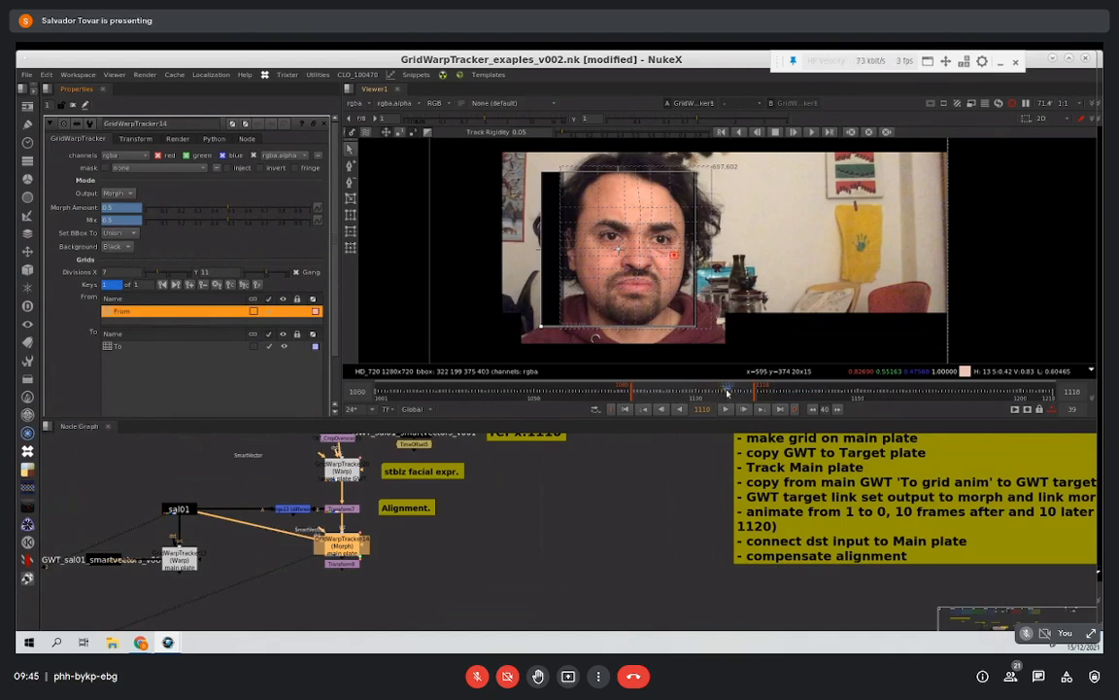
left_click(131, 346)
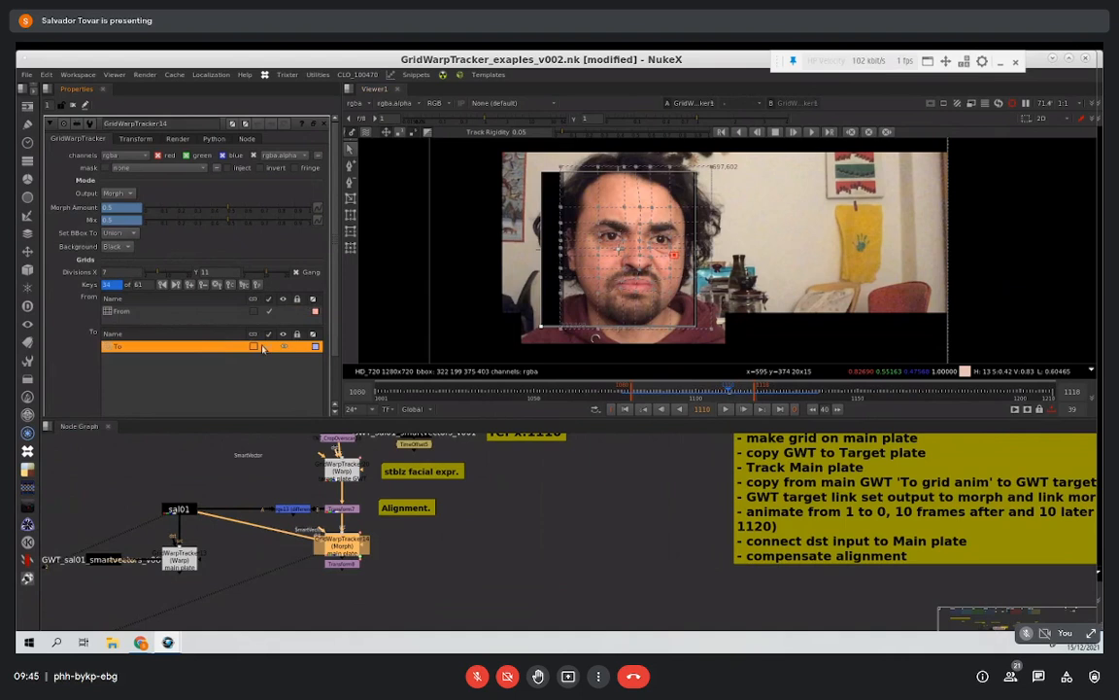
left_click(136, 312)
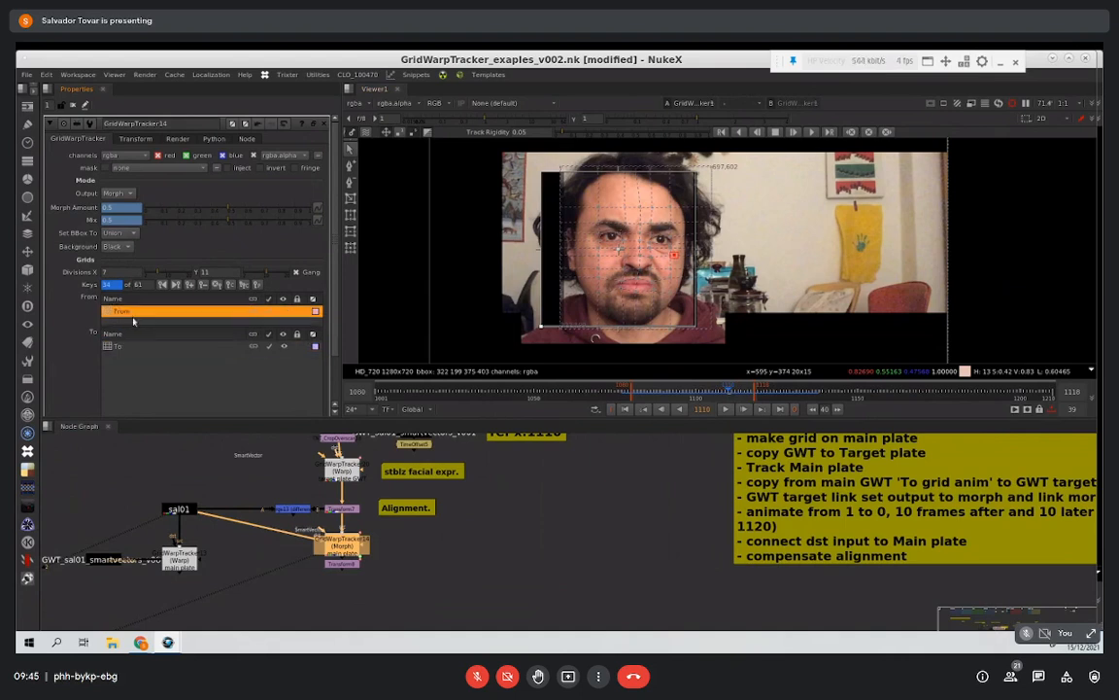
left_click(131, 346)
left_click(131, 311)
left_click(131, 347)
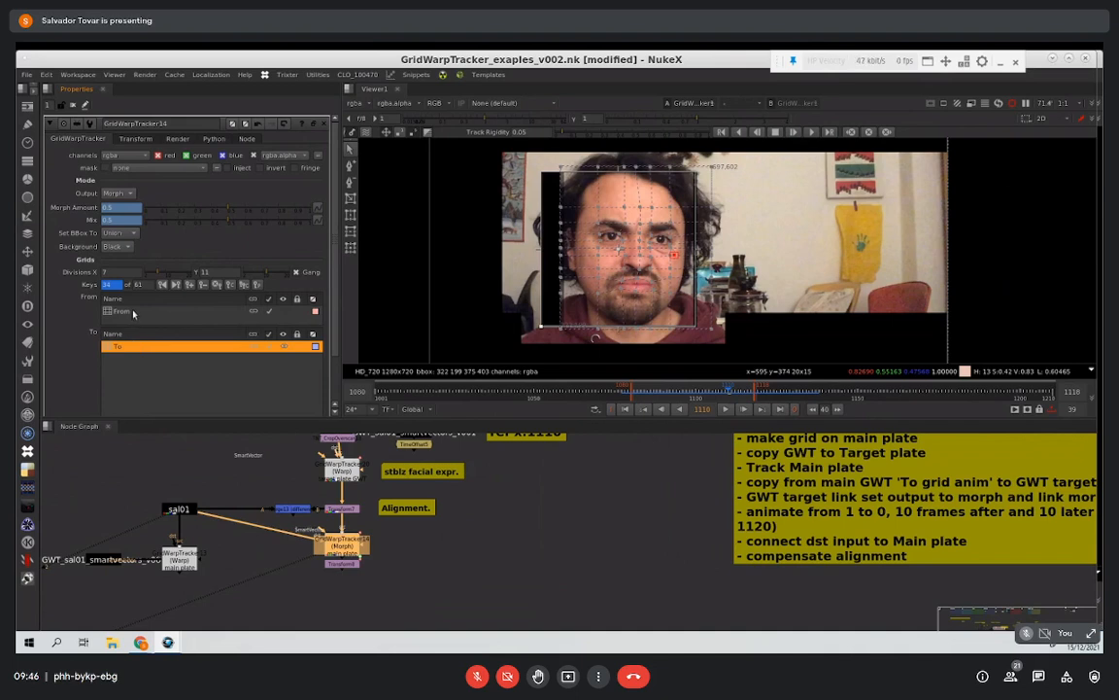
Step: Replace the From grid's keys with a single key at frame 1110, and scrub the To grid's animation back to frame 1100
left_click(135, 312)
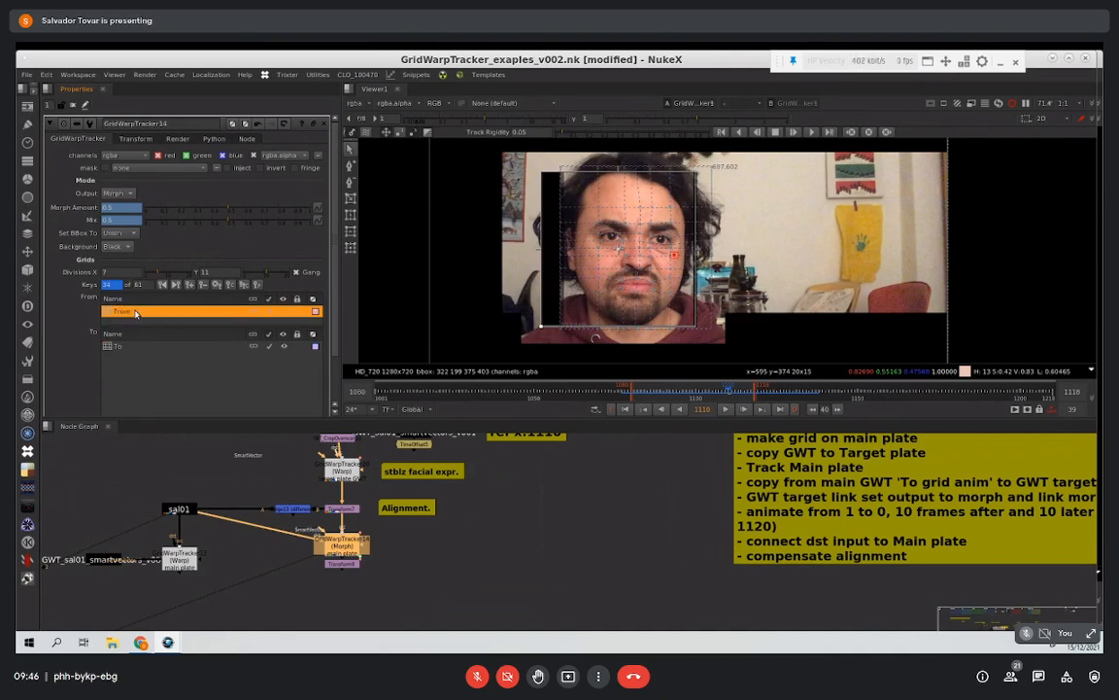
left_click(253, 313)
left_click(216, 287)
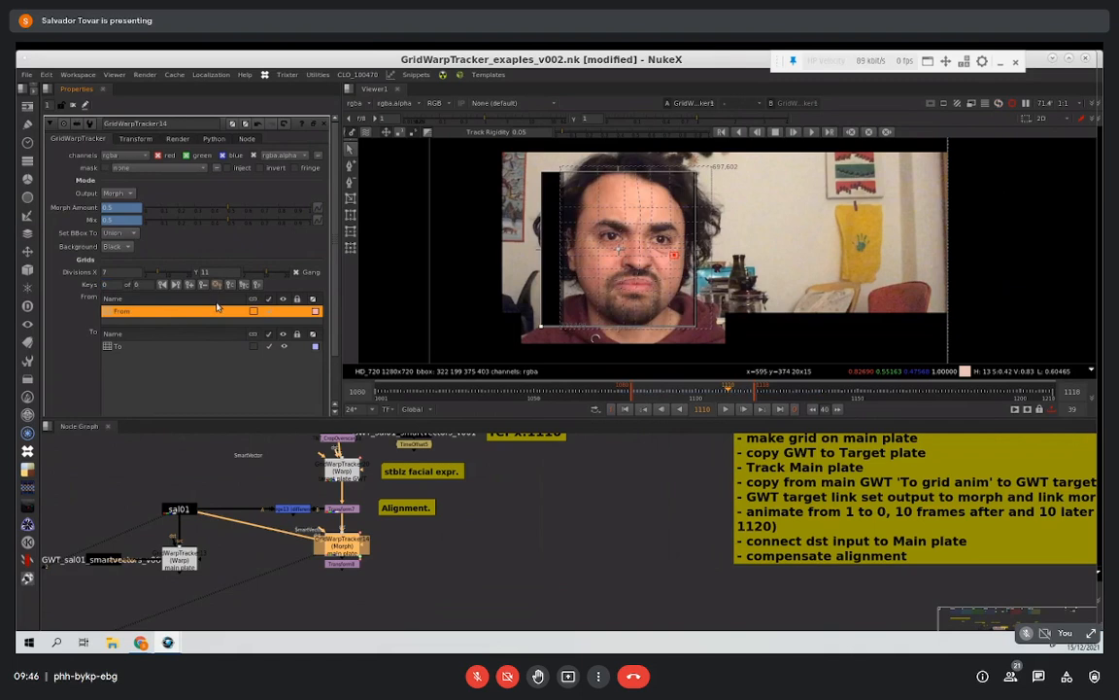
left_click(189, 286)
left_click(181, 347)
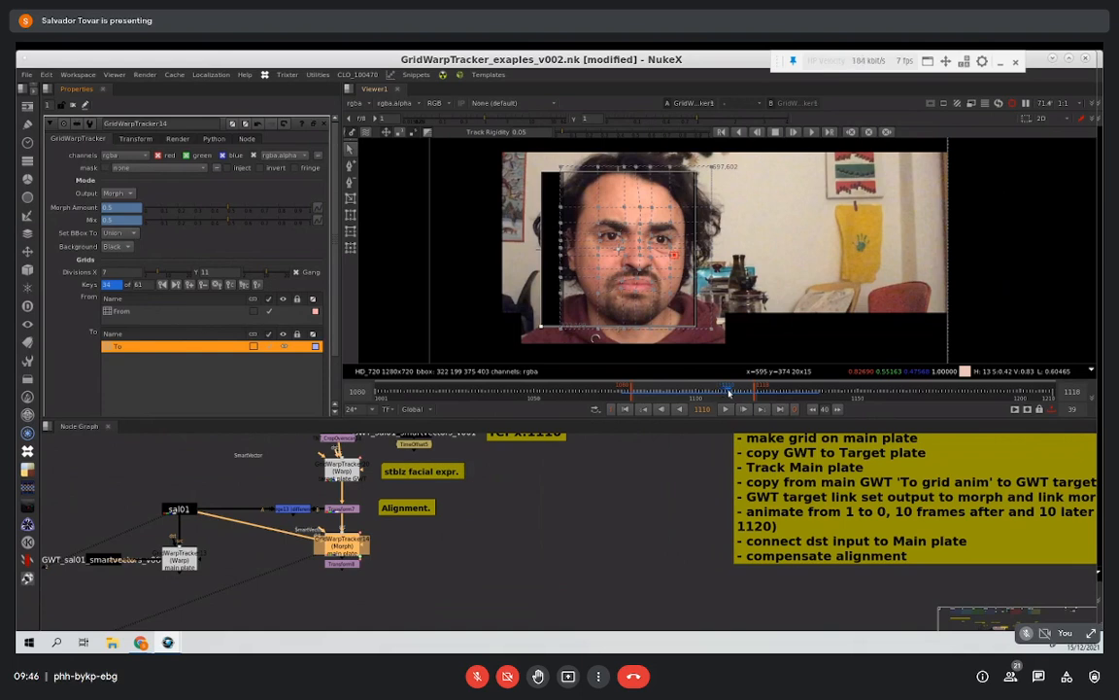
left_click_drag(722, 396, 696, 398)
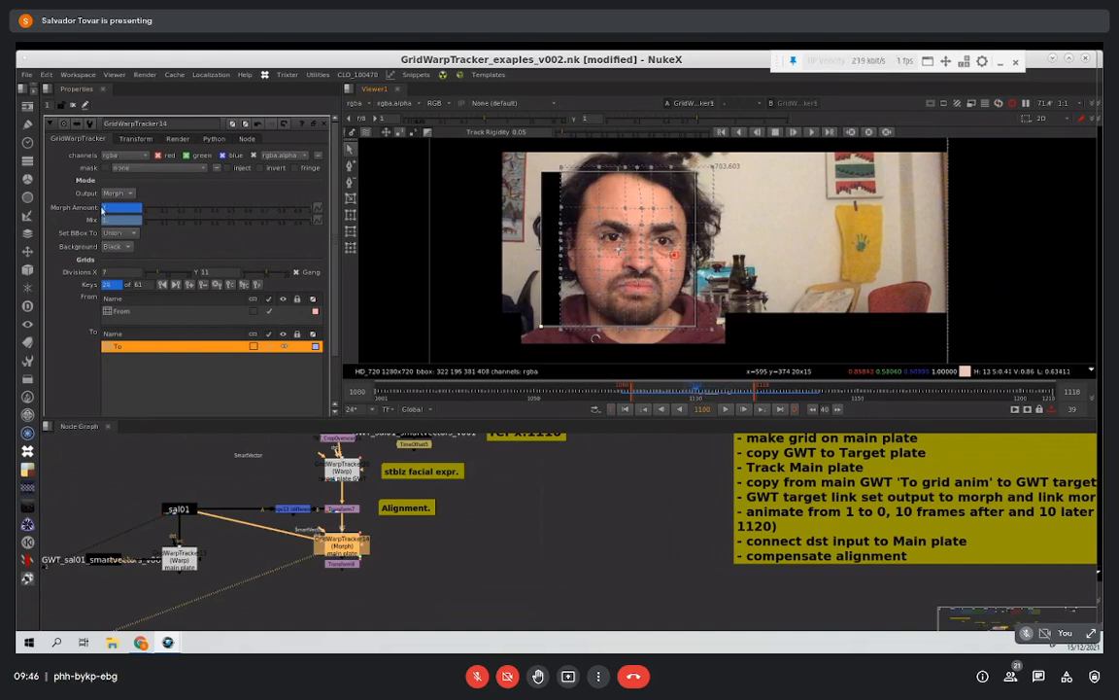
Step: Try the Warp output mode on the Morph GridWarpTracker and return it to Morph
left_click(113, 195)
left_click(133, 194)
left_click(114, 194)
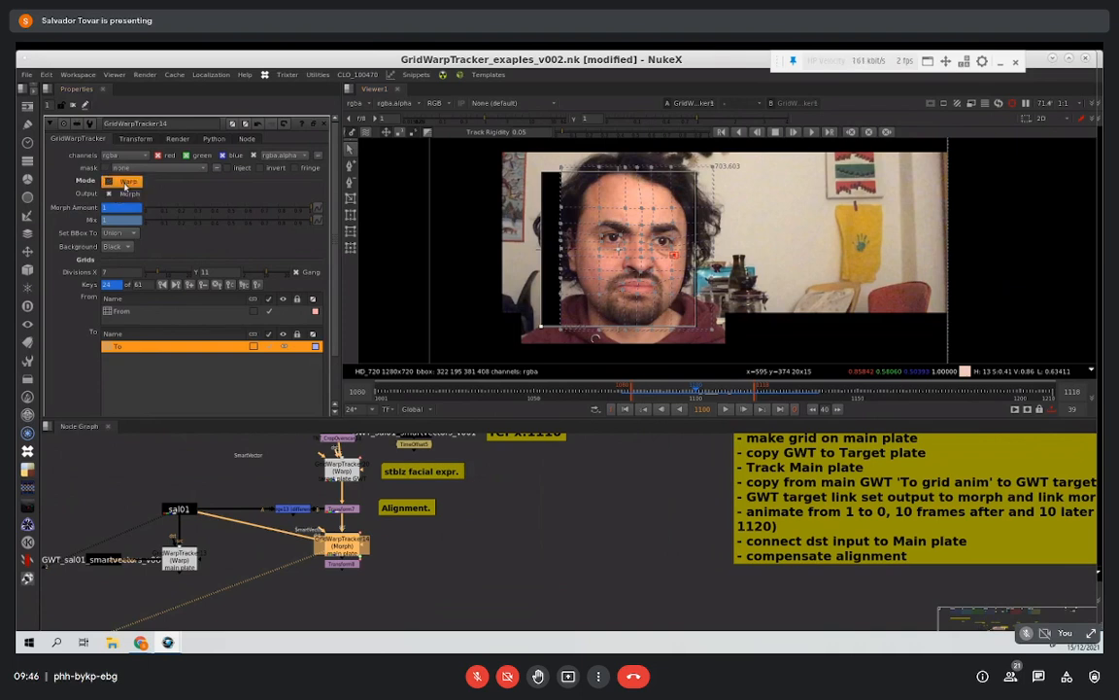
left_click(123, 181)
left_click(122, 193)
left_click(123, 205)
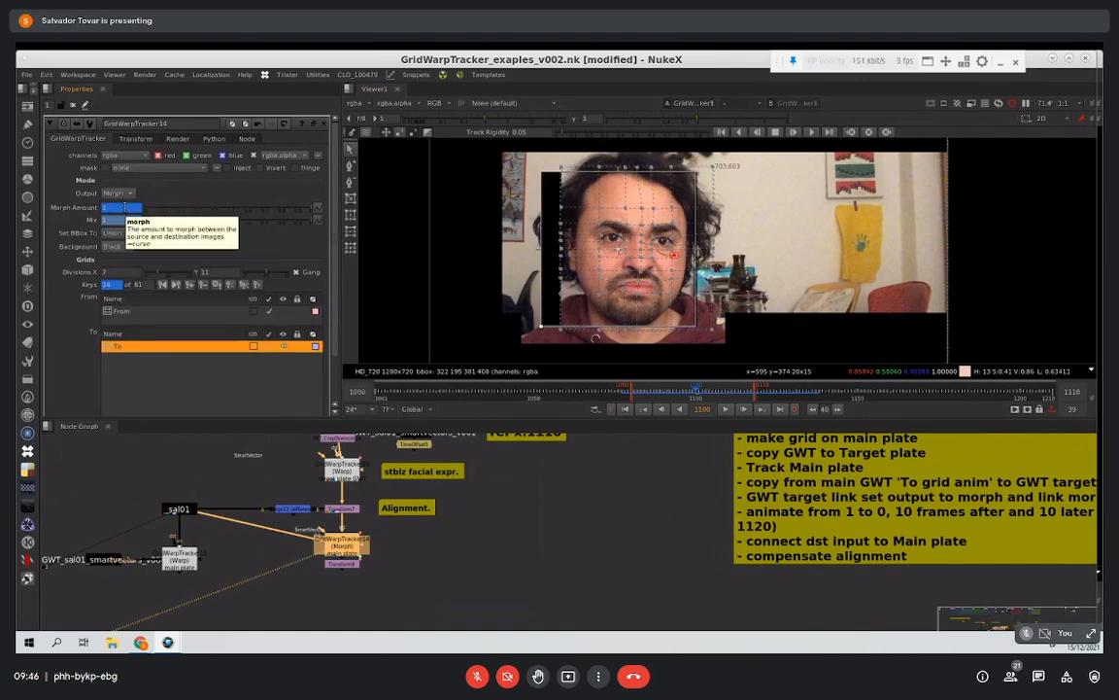
Step: Try a Morph Amount of 0.5 at frame 1100, and set it back to 1
double_click(128, 207)
type(".5")
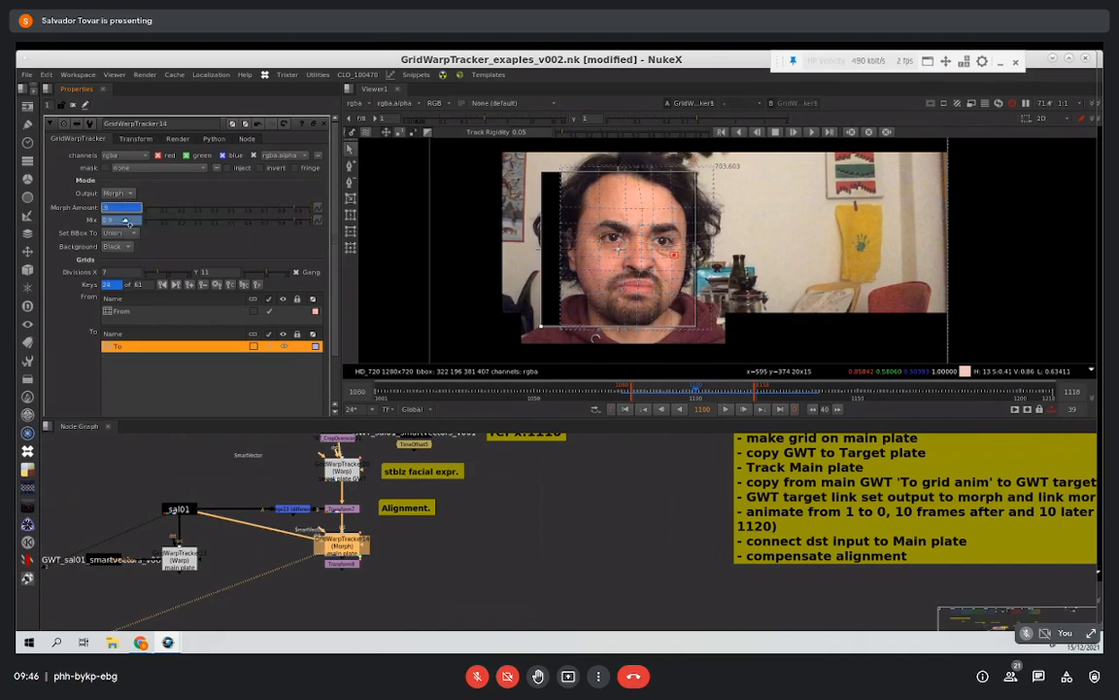
key("Return")
double_click(124, 207)
type("1")
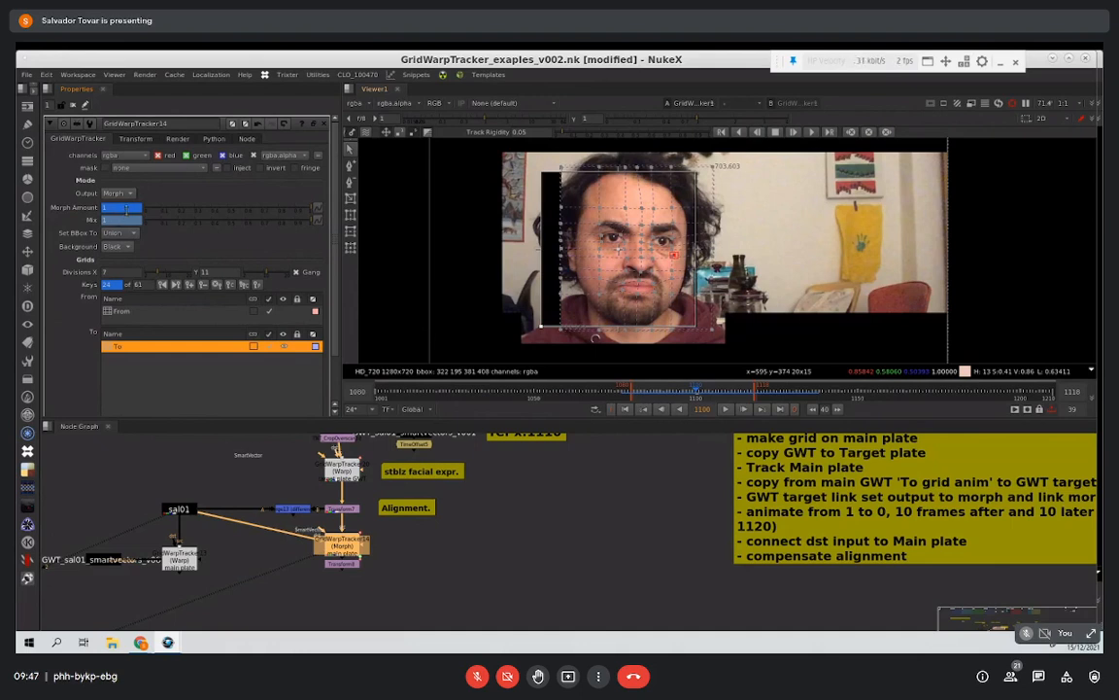
Step: Check the Morph tracker's Mix value, and open the properties of the main plate's sal01 stamp
left_click(123, 219)
left_click(122, 219)
left_click_drag(245, 524, 182, 510)
left_click(184, 510)
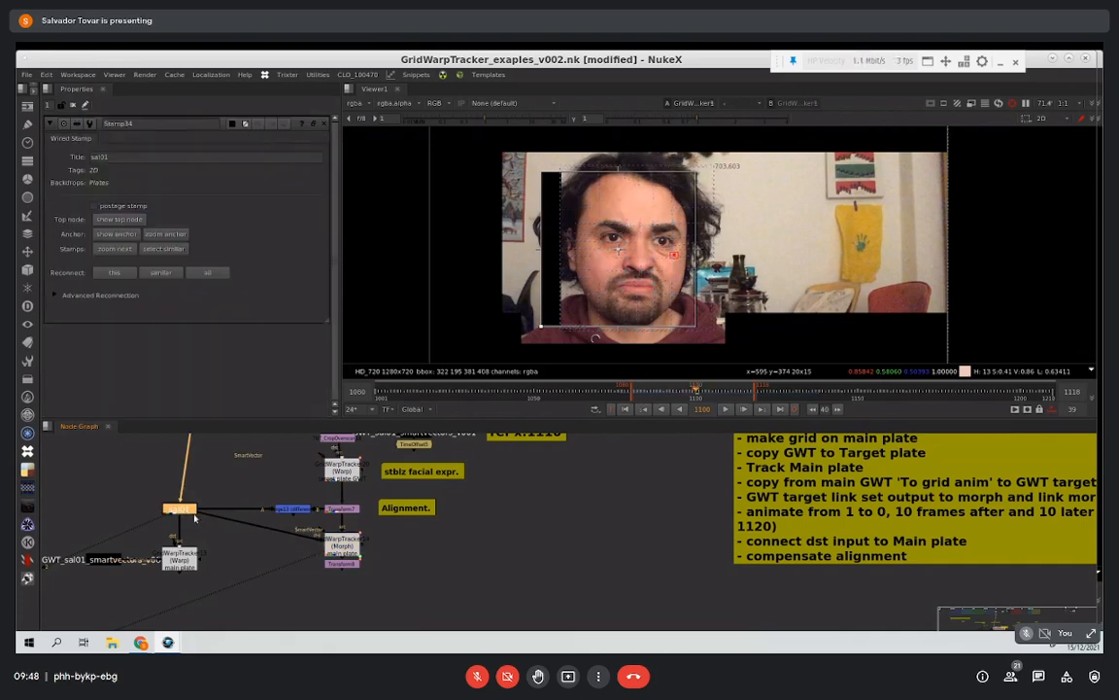
Step: Trace the Morph GridWarpTracker's connections, and shift the node slightly off the line between Transform7 and Transform8
left_click(335, 542)
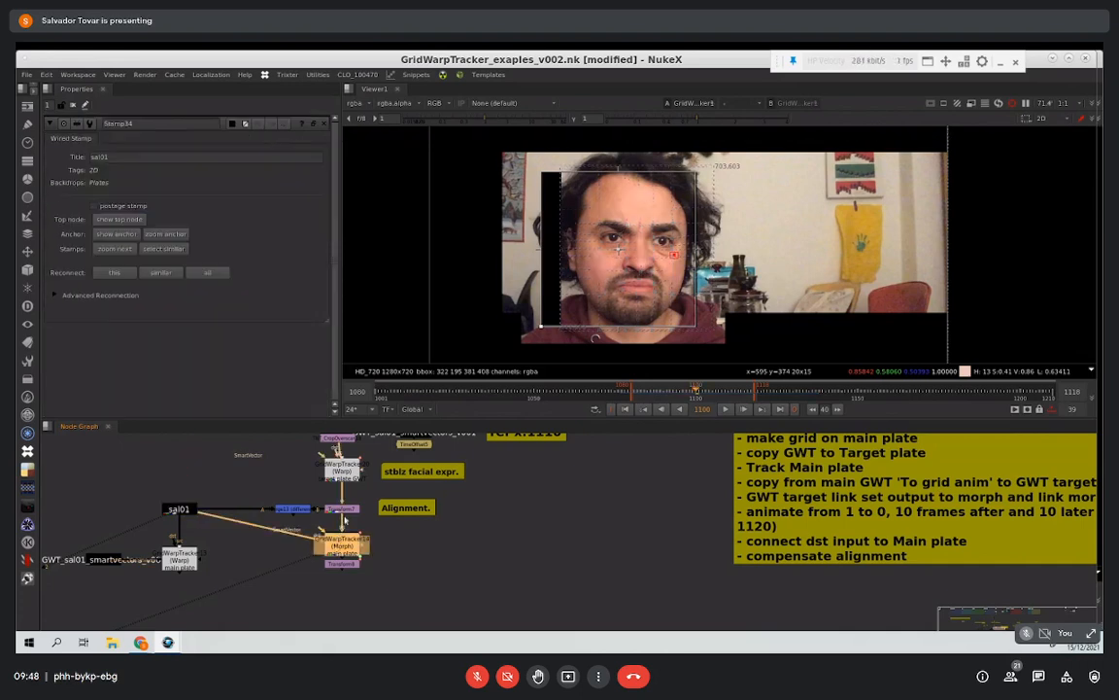
middle_click_drag(316, 474, 342, 449)
left_click(345, 564)
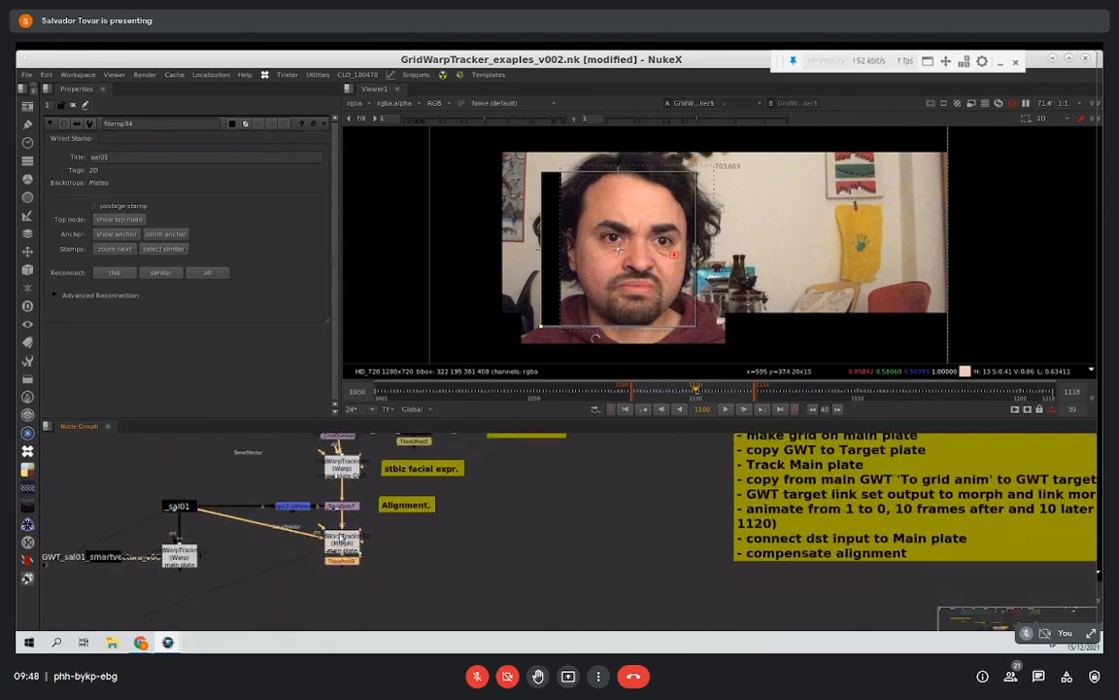
left_click_drag(342, 540, 351, 535)
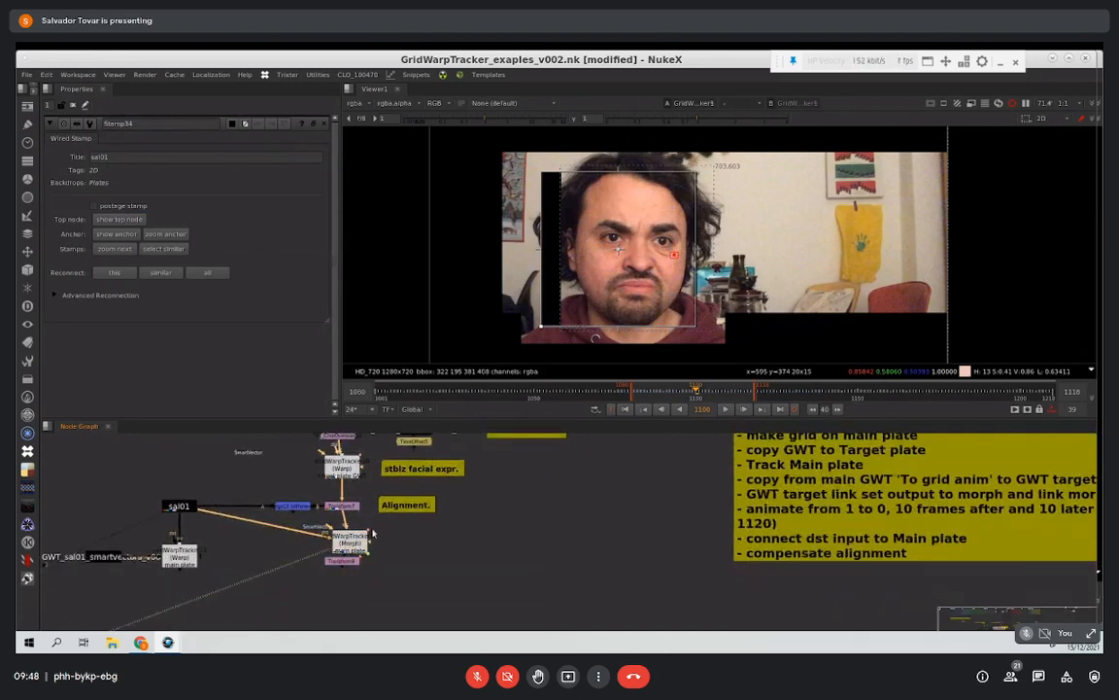
Step: Scrub to frame 1120, open the Morph GridWarpTracker's properties, hide the viewer overlays, and play back the morph
left_click(747, 394)
left_click_drag(748, 395, 771, 394)
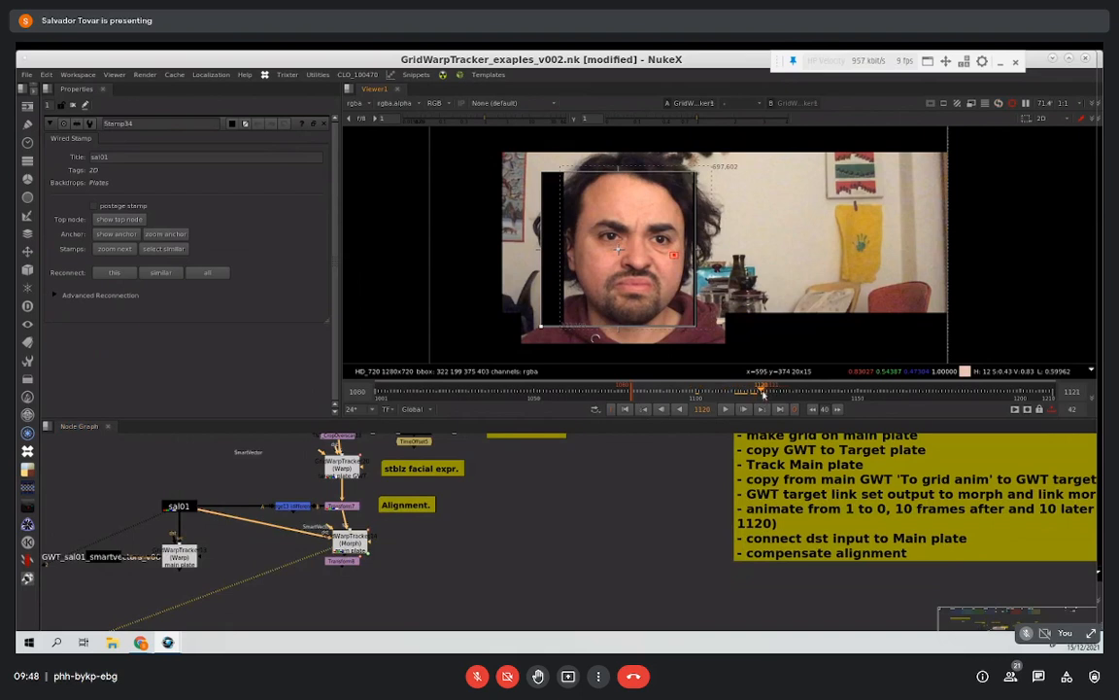
double_click(340, 538)
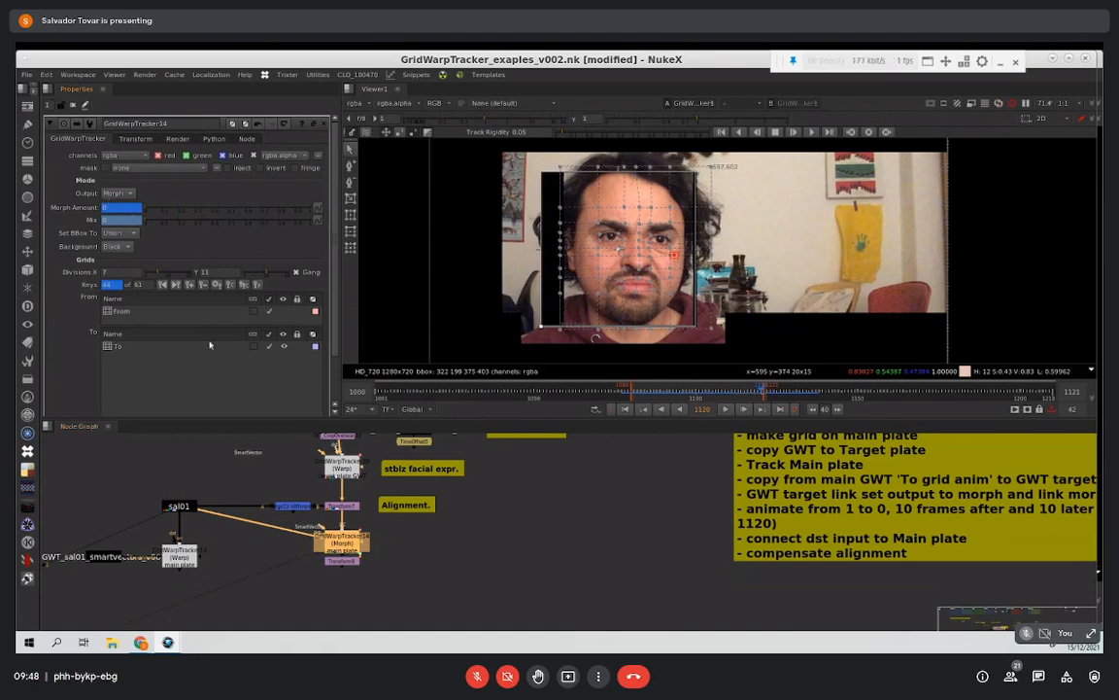
key("q")
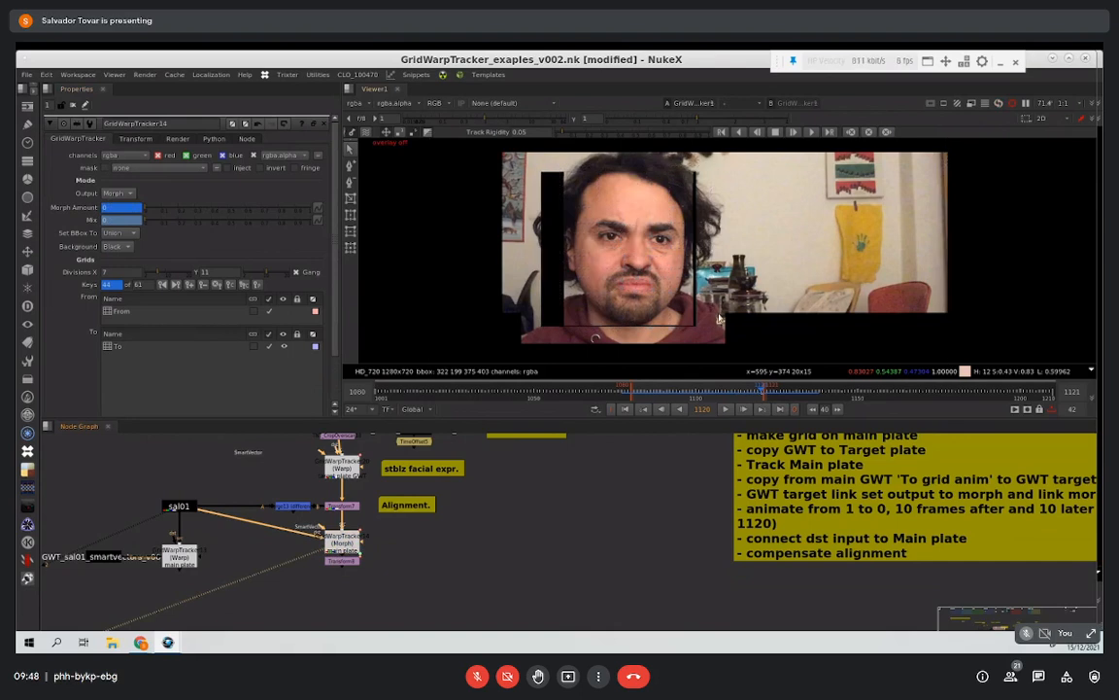
left_click(727, 410)
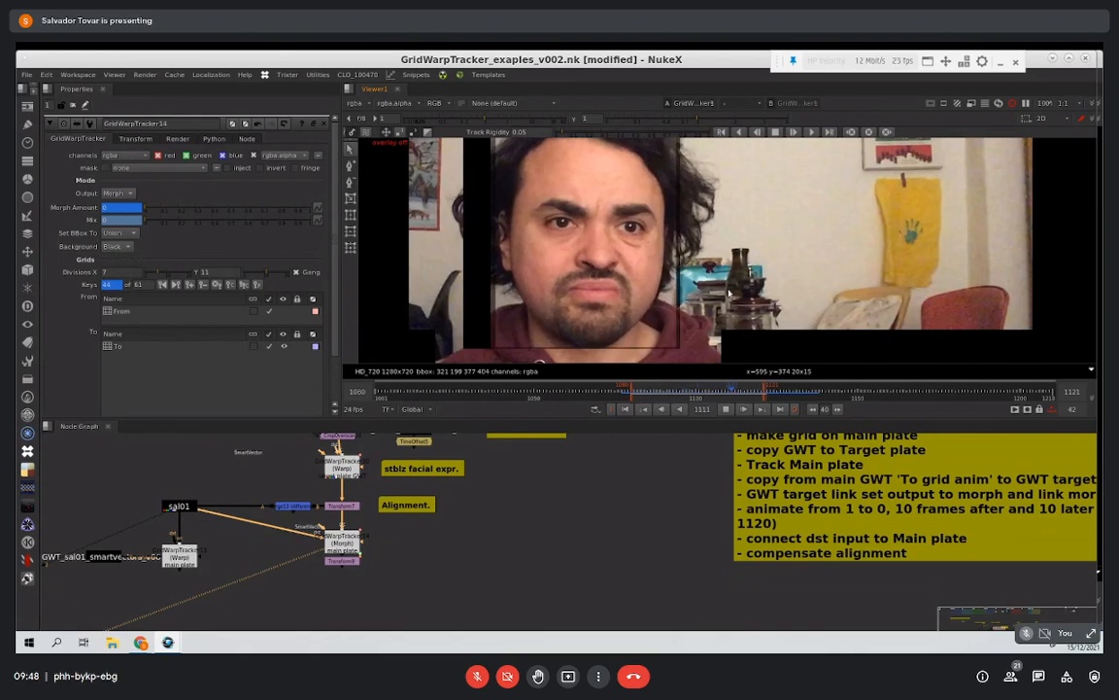
left_click(726, 411)
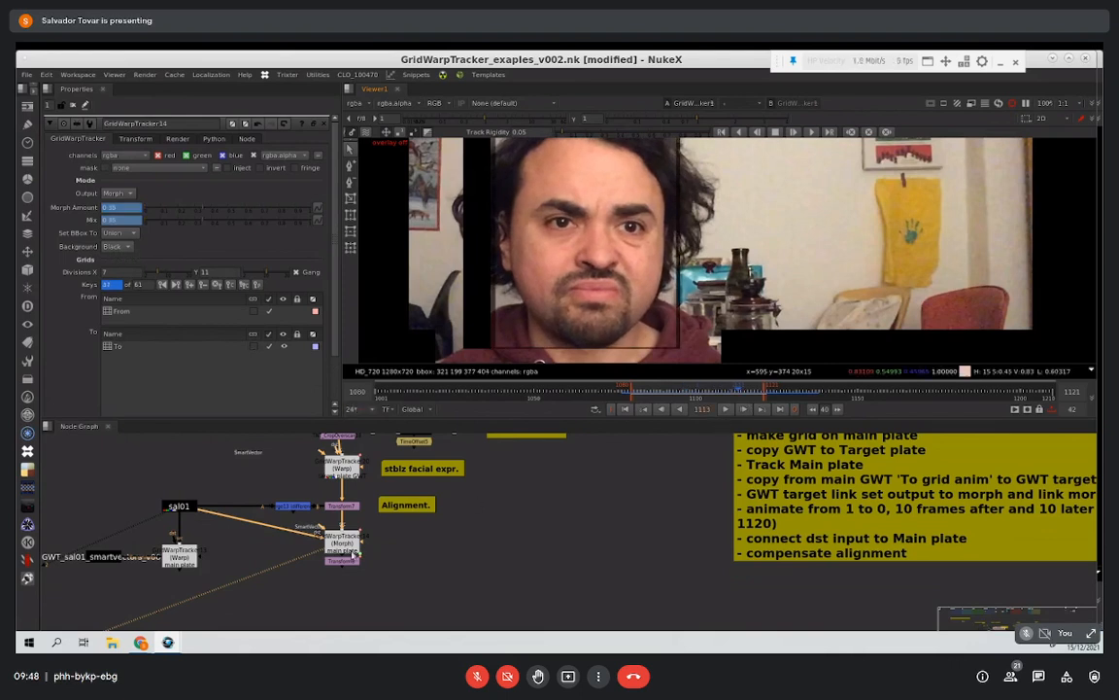
Step: Compare Transform7 and Transform8 with their translate values, scrub to frame 1120, and shift the Alignment note slightly away from Transform7
double_click(342, 507)
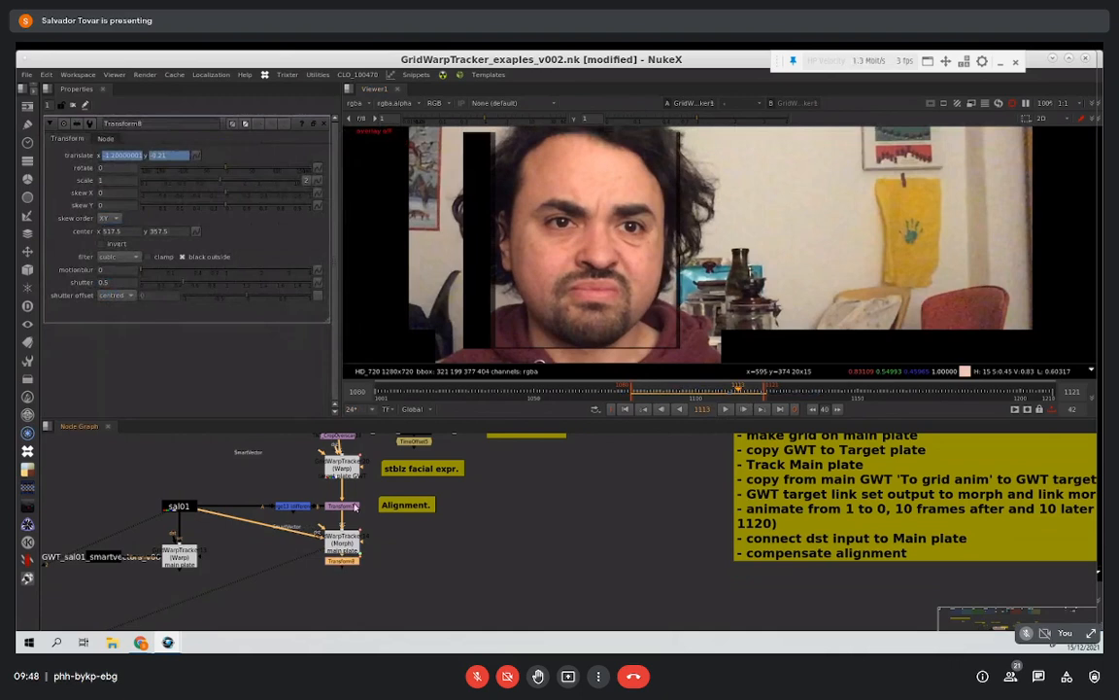
double_click(356, 506)
key("1")
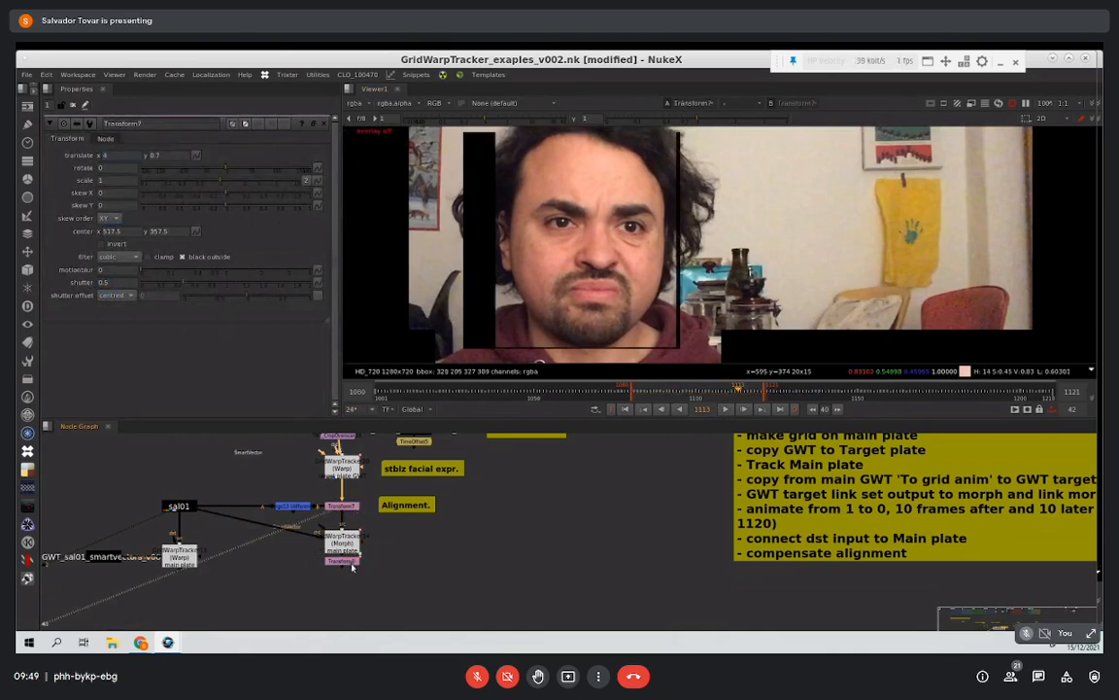
left_click(345, 509)
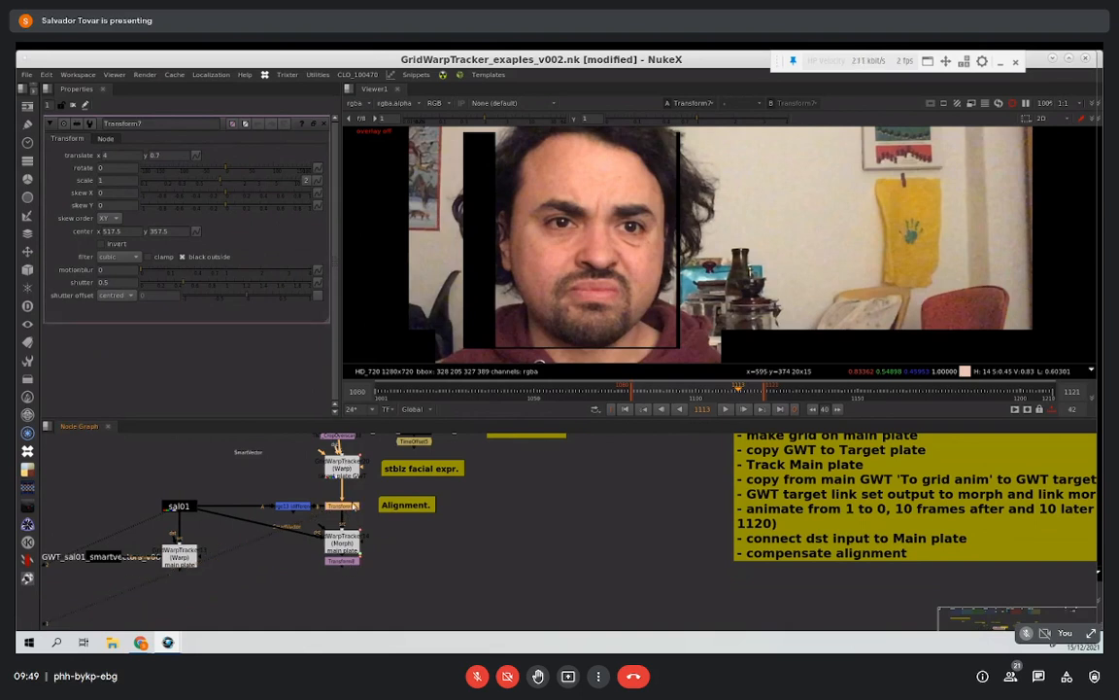
left_click_drag(379, 511, 389, 511)
left_click(354, 510)
left_click(354, 563)
key("1")
double_click(353, 563)
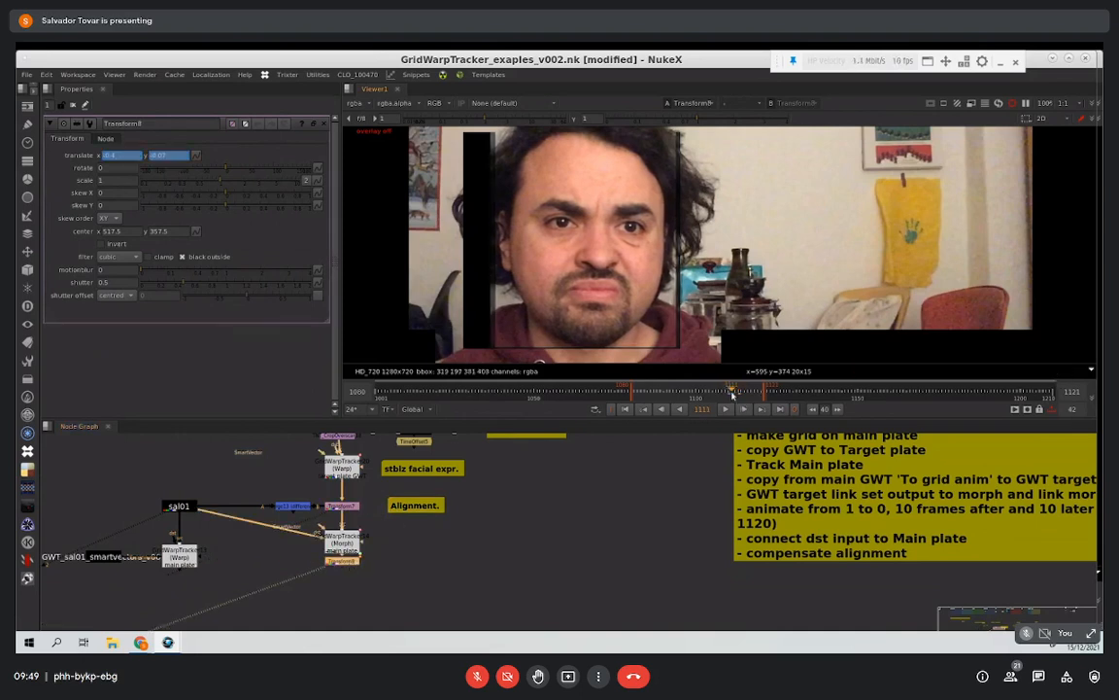
left_click_drag(745, 394, 761, 393)
Step: Open and view the target plate's Warp GridWarpTracker, and nudge the node into line beneath the TimeOffset4 stack
middle_click_drag(349, 442, 359, 544)
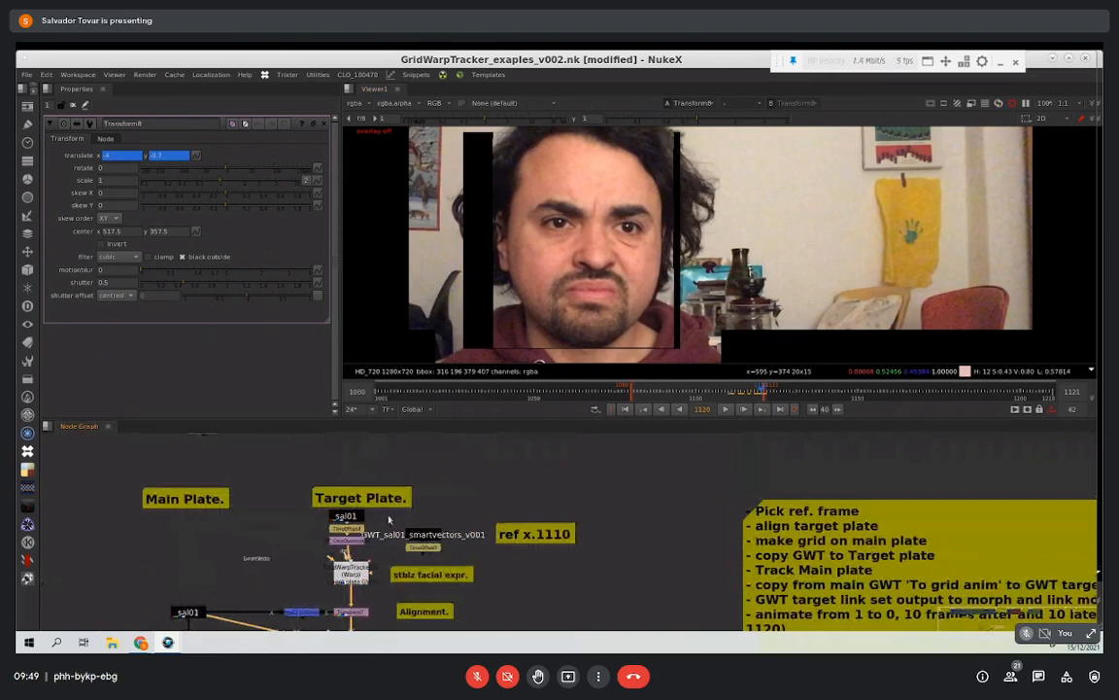
middle_click_drag(416, 573, 395, 499)
left_click(407, 527)
left_click(373, 525)
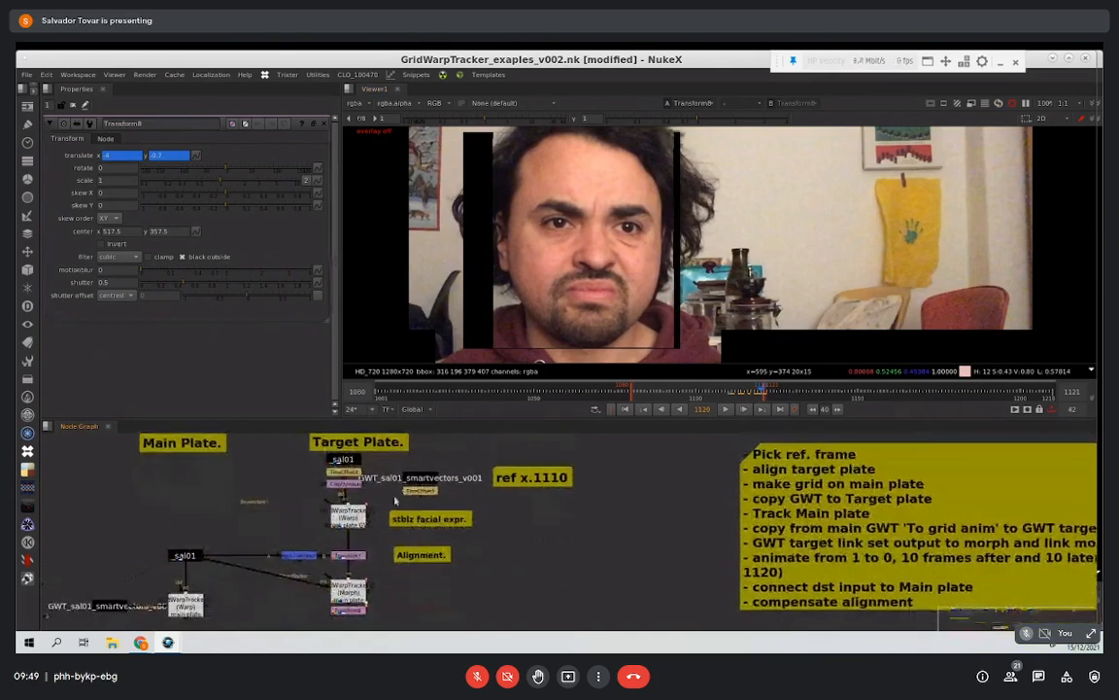
scroll(371, 517, "up", 3)
scroll(370, 517, "up", 2)
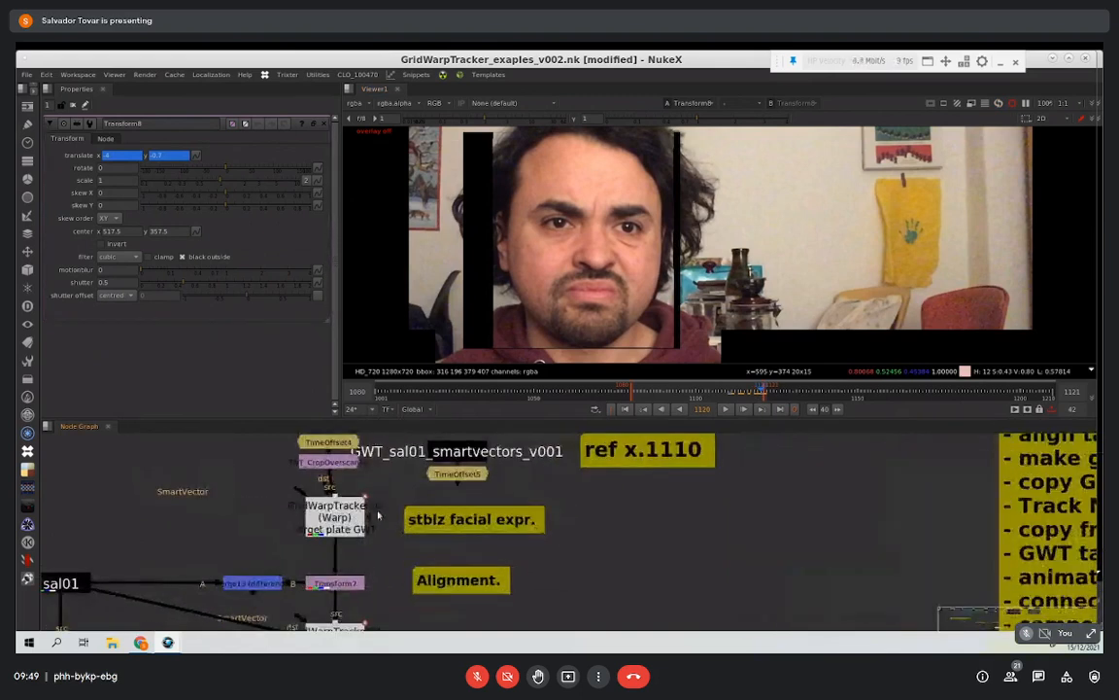
left_click(364, 522)
left_click_drag(363, 523, 356, 523)
double_click(350, 522)
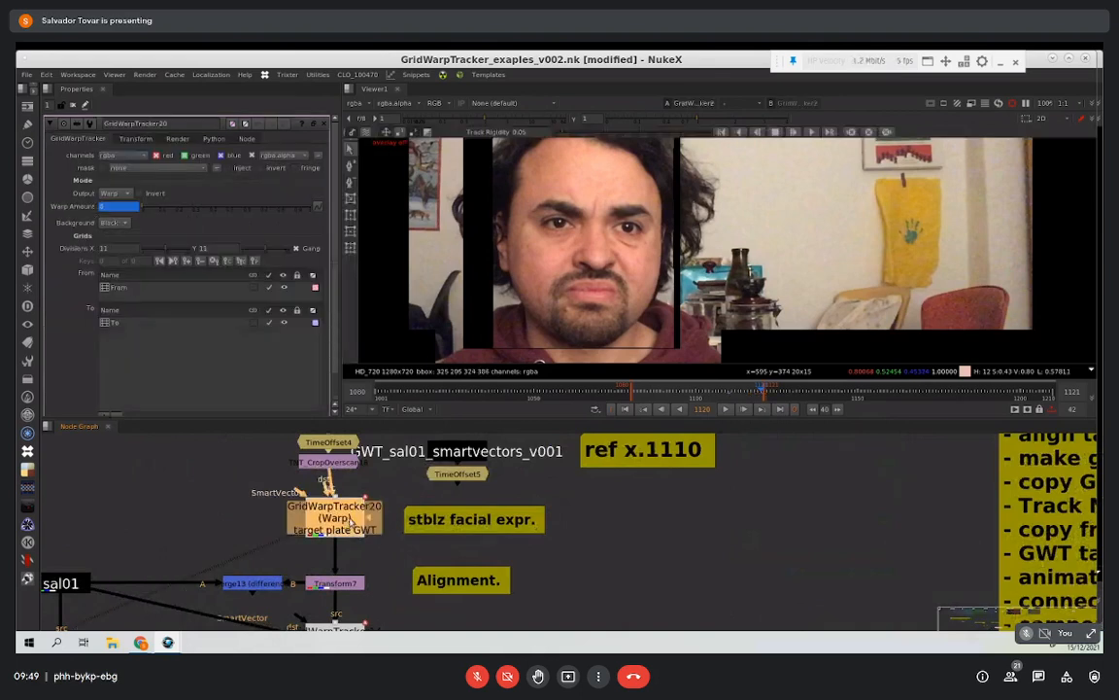
middle_click_drag(342, 525, 325, 562)
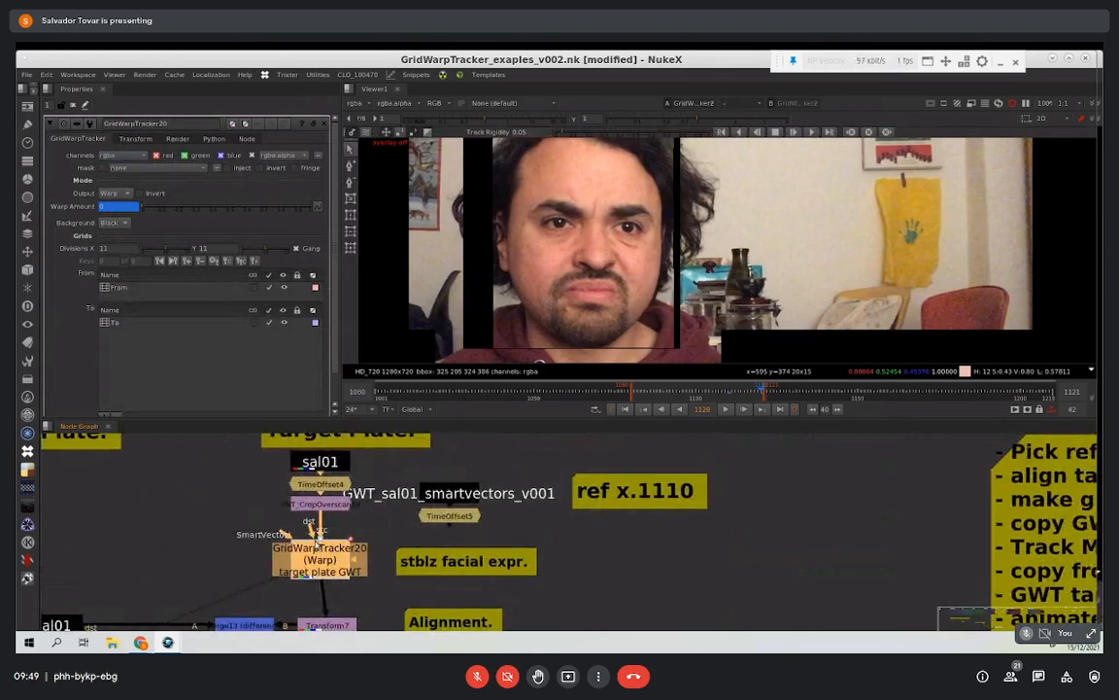
Step: Try connecting the SmartVector input of the target plate's GridWarpTracker to TimeOffset5
mouse_move(327, 474)
middle_mouse_down()
mouse_move(327, 510)
mouse_move(319, 490)
middle_mouse_up()
left_click_drag(286, 554, 458, 531)
left_click_drag(494, 485, 396, 555)
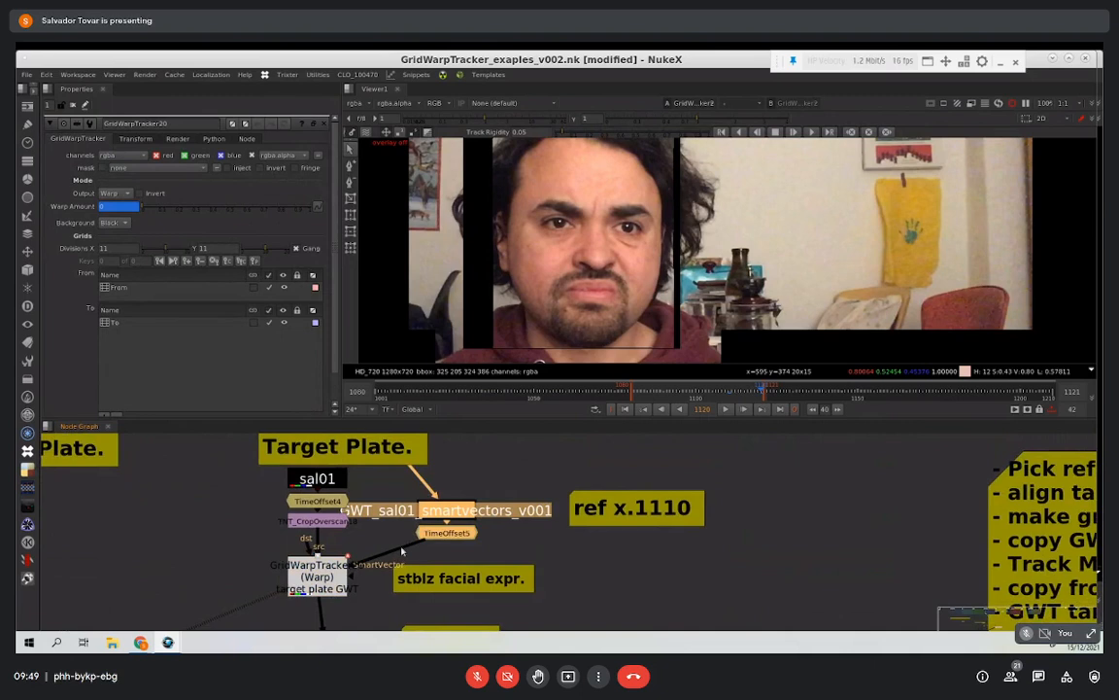
left_click(320, 576)
Step: Compare the keys of the target tracker's From and To grids at frame 1110, and play back the stabilized plate
left_click(729, 394)
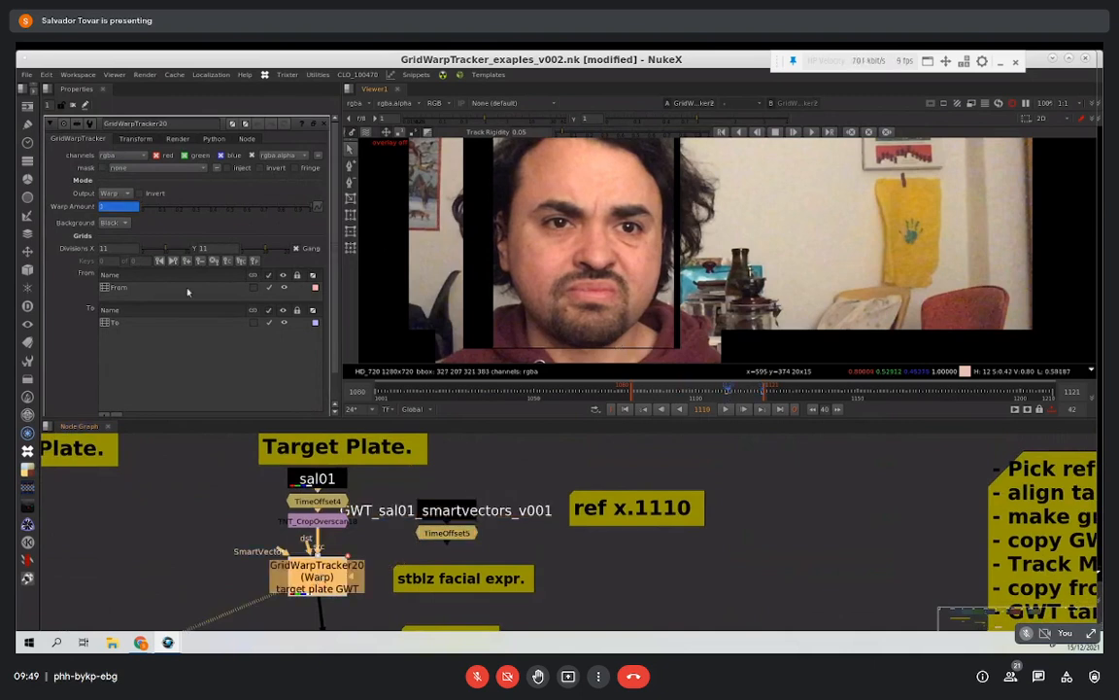
left_click(136, 287)
left_click(118, 323)
left_click(127, 288)
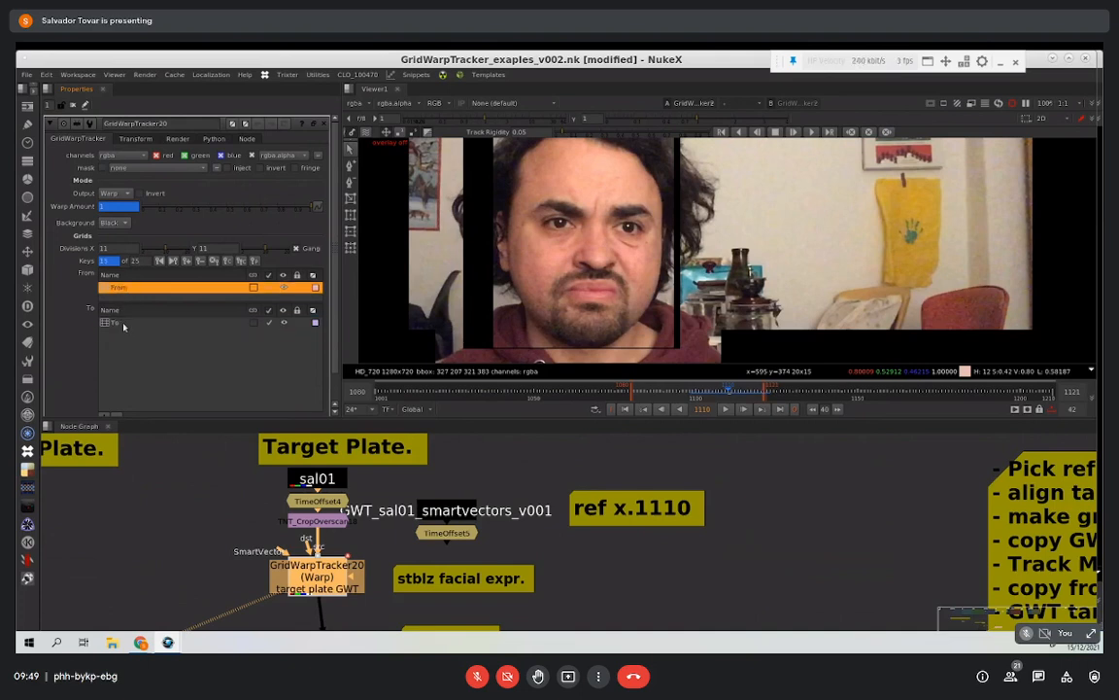
left_click(122, 324)
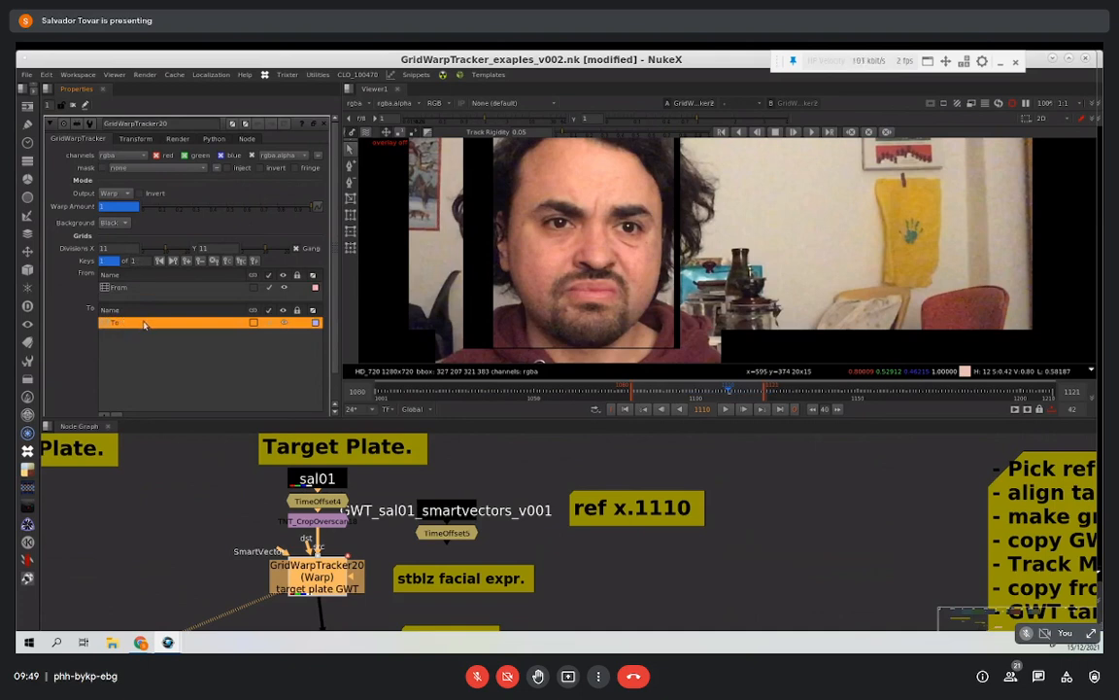
left_click(725, 409)
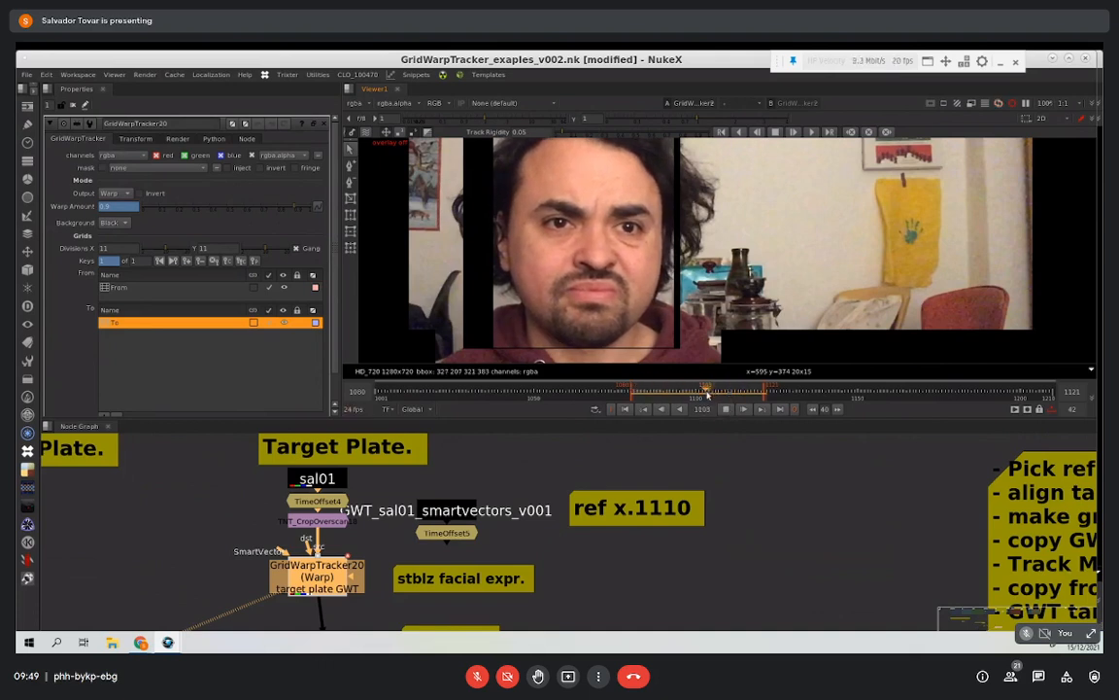
left_click(725, 408)
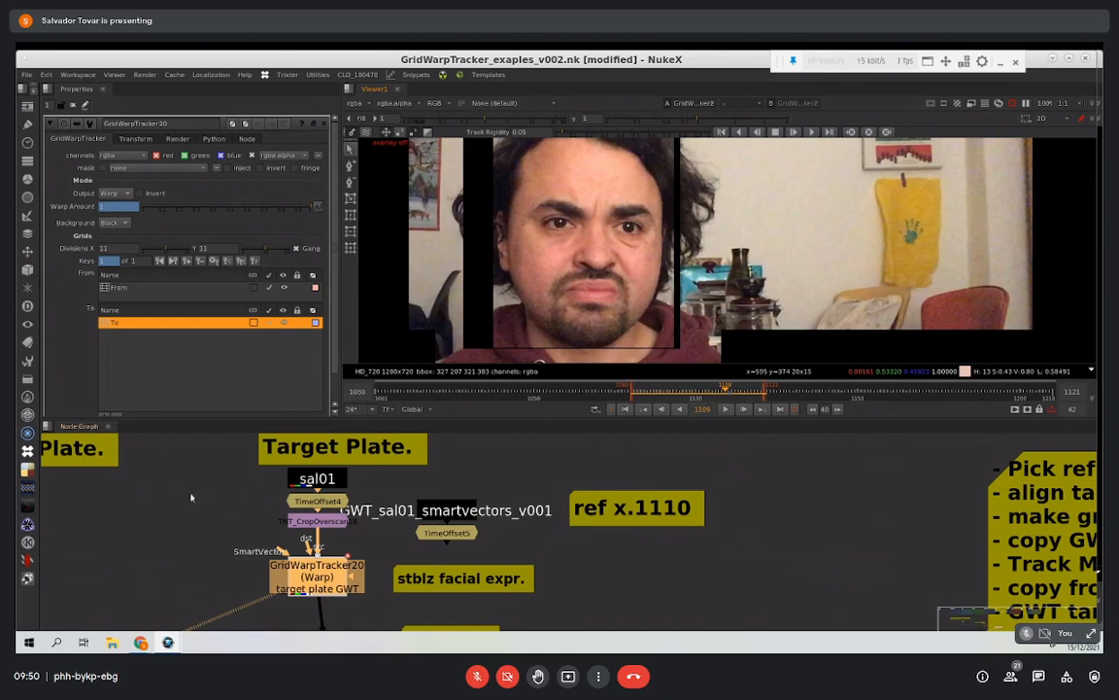
Step: Switch to the Google Meet call in Chrome to check it, and return to the GridWarpTracker script in Nuke
mouse_move(141, 642)
left_click(70, 597)
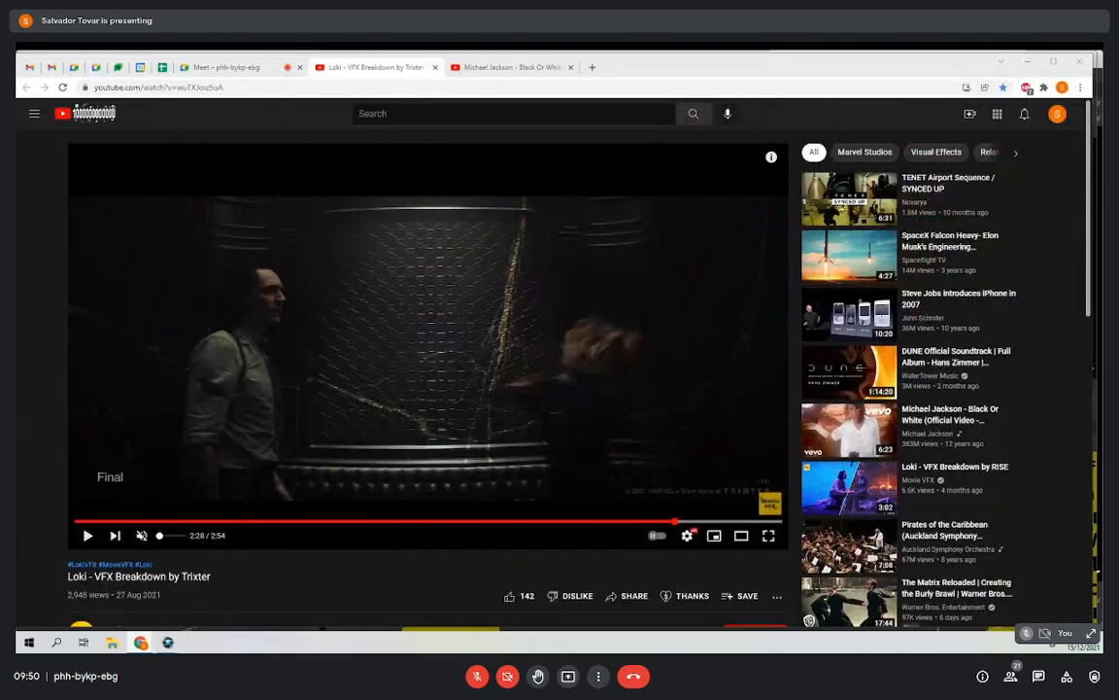
left_click(254, 68)
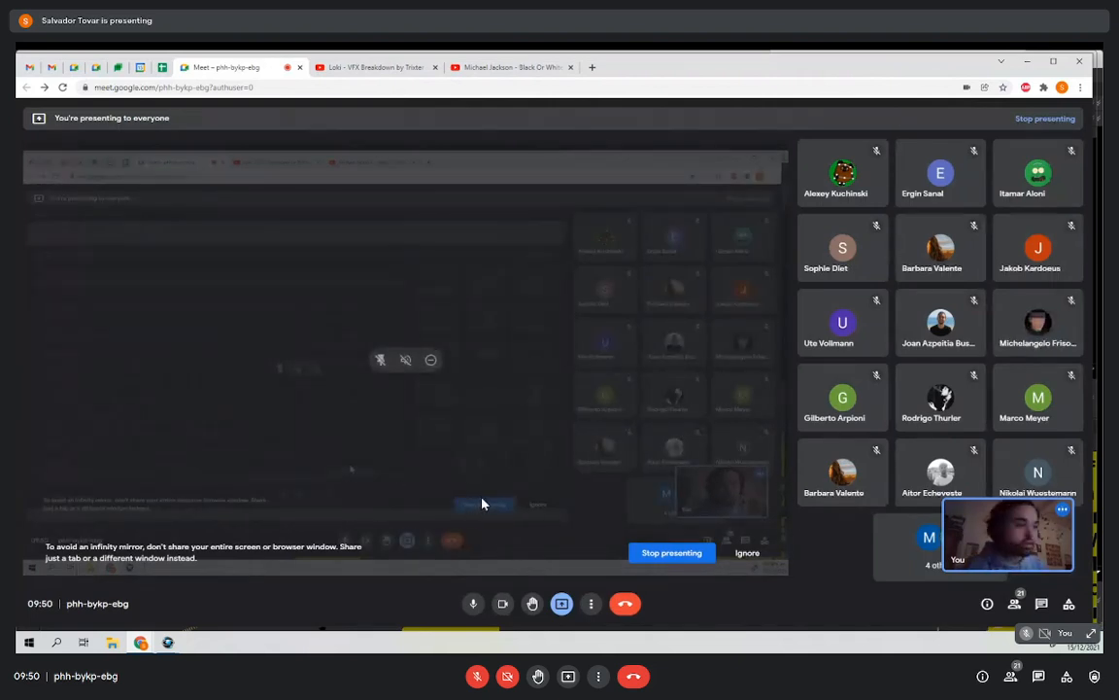
left_click(167, 643)
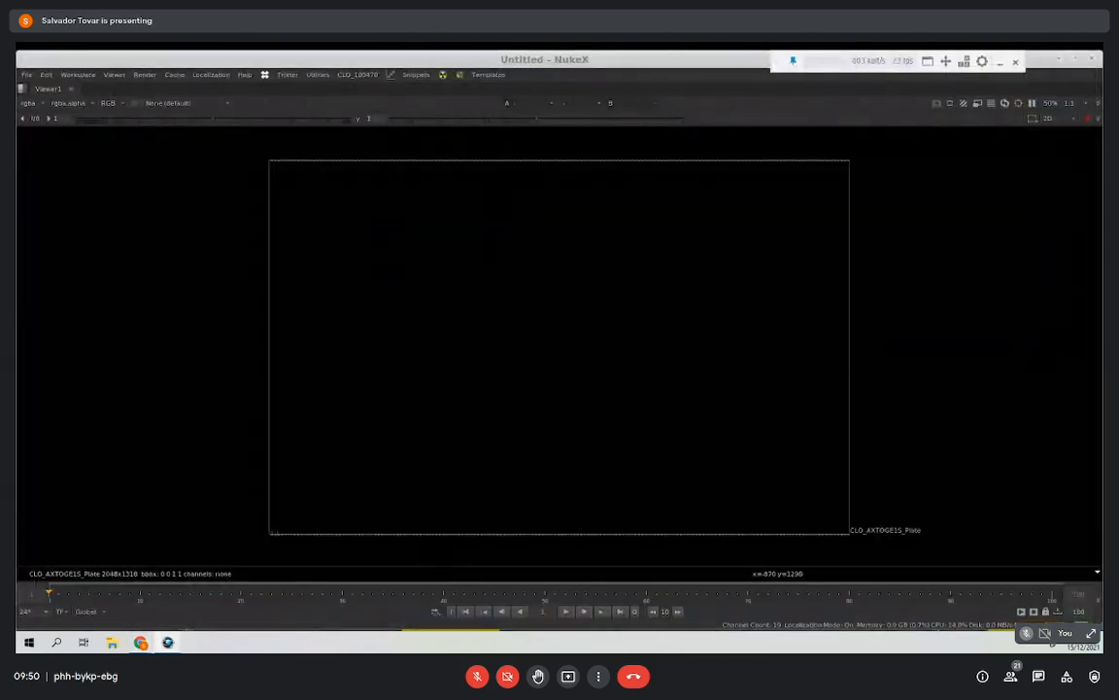
key("alt+Tab")
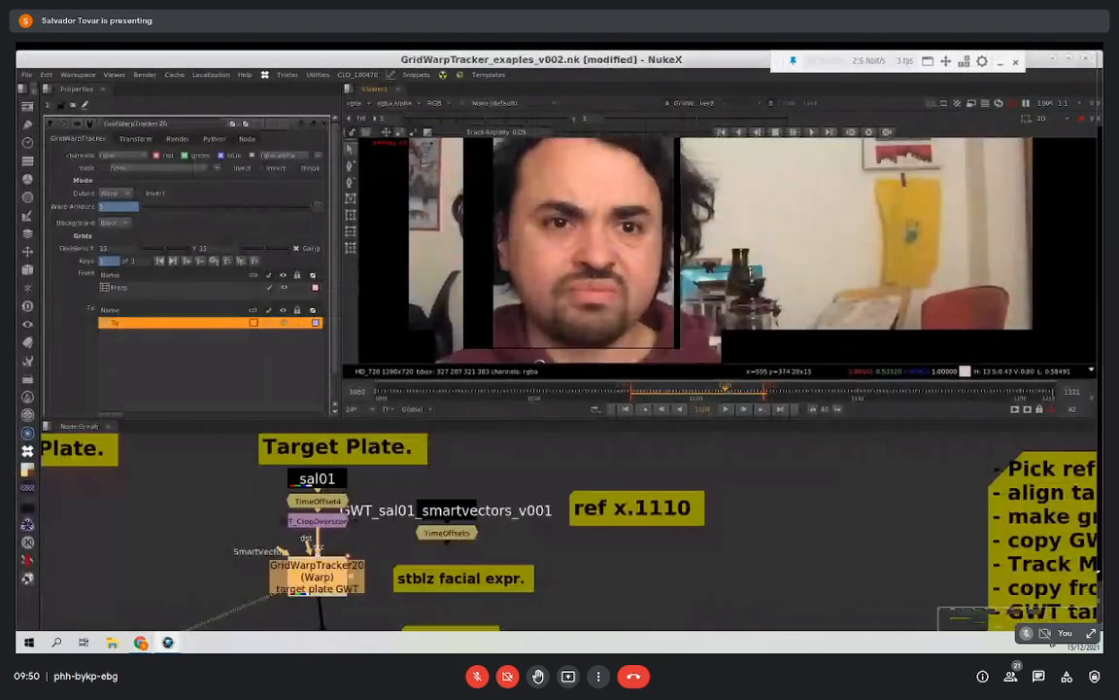
Step: Review the mixing-takes setup and its workflow notes, and examine the Master Plate and Target Plate branches of the Morphing section
scroll(379, 506, "down", 3)
scroll(406, 506, "down", 2)
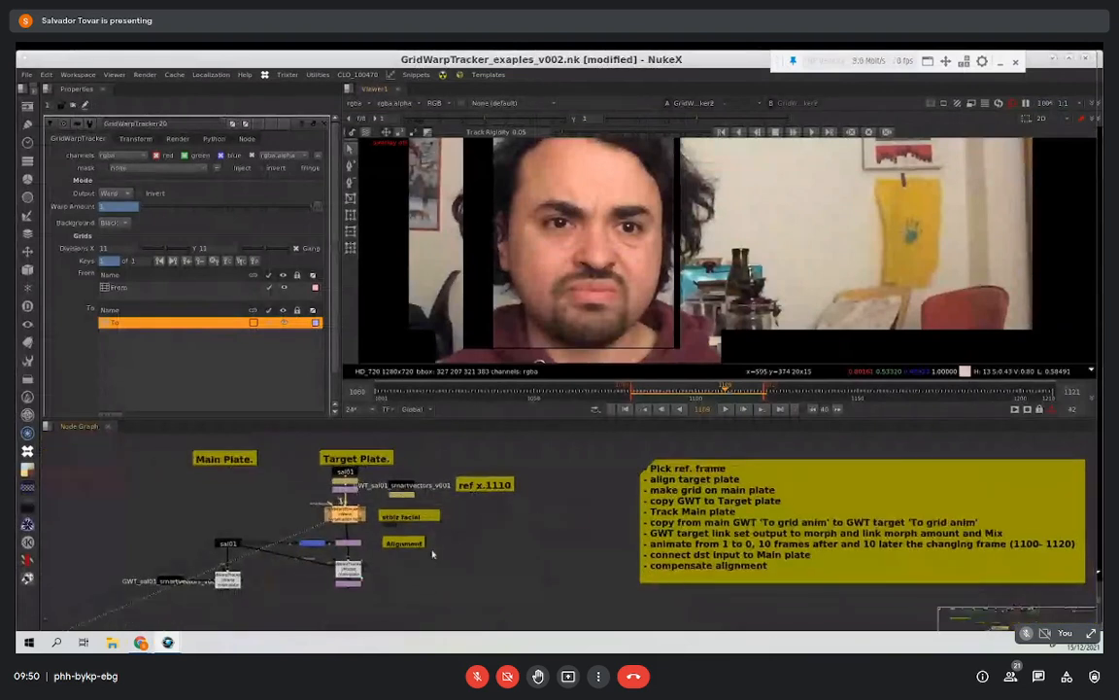
scroll(408, 539, "up", 5)
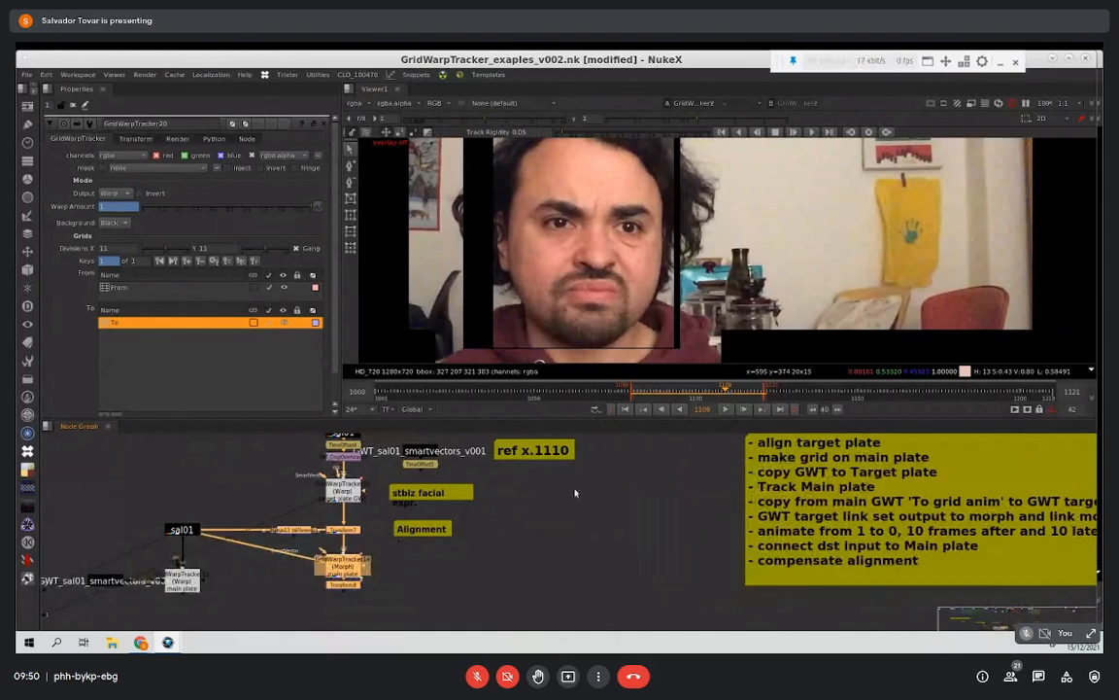
scroll(518, 525, "down", 3)
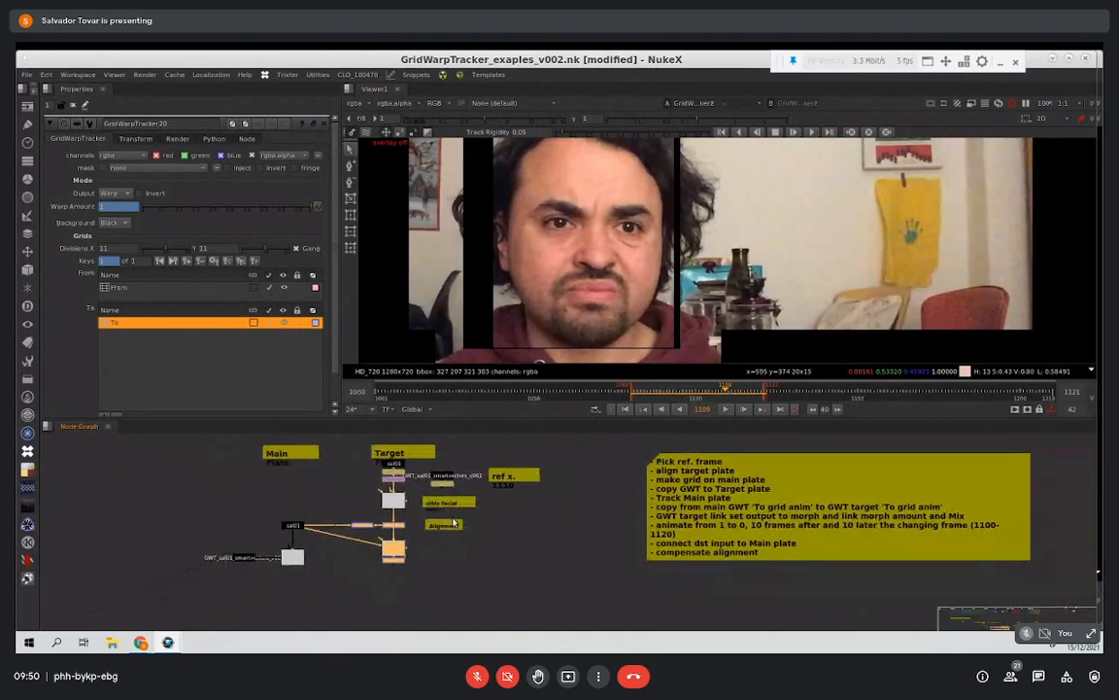
middle_click_drag(458, 526, 397, 499)
scroll(463, 522, "down", 5)
middle_click_drag(531, 506, 412, 518)
middle_click_drag(547, 511, 460, 512)
middle_click_drag(563, 476, 427, 541)
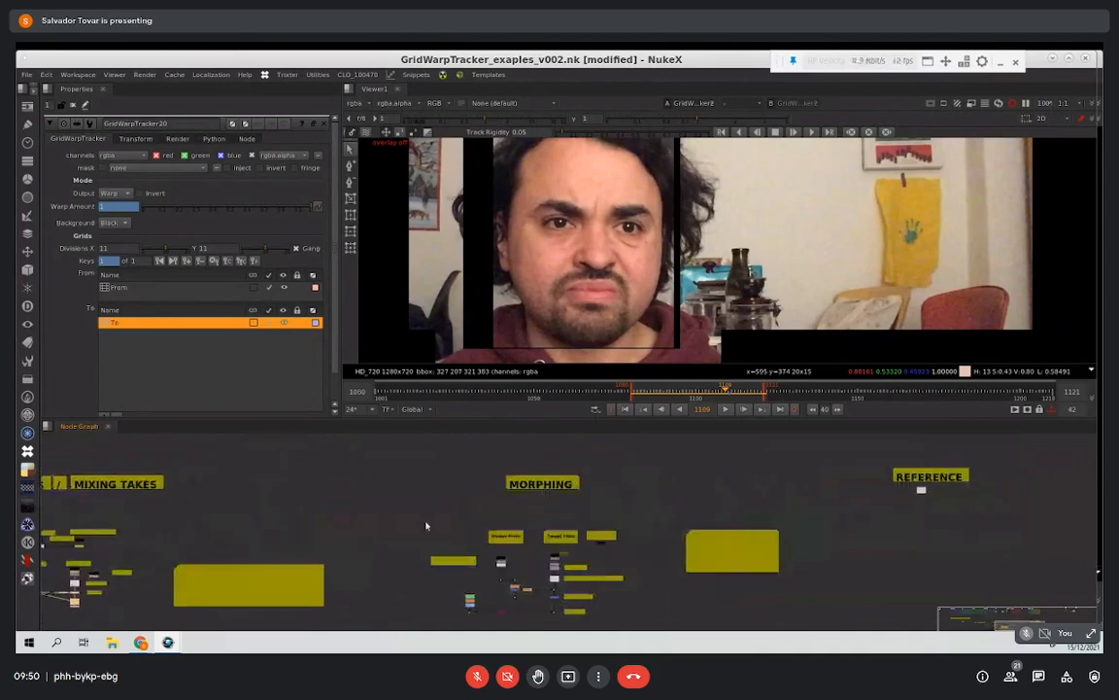
scroll(481, 525, "up", 5)
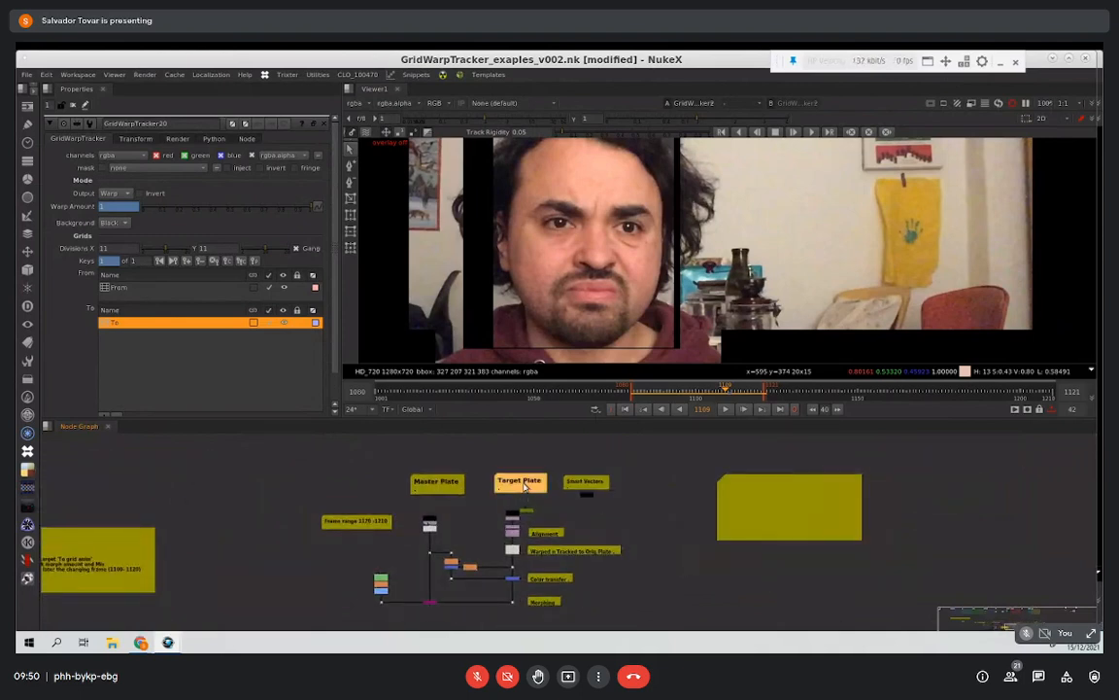
scroll(470, 512, "up", 3)
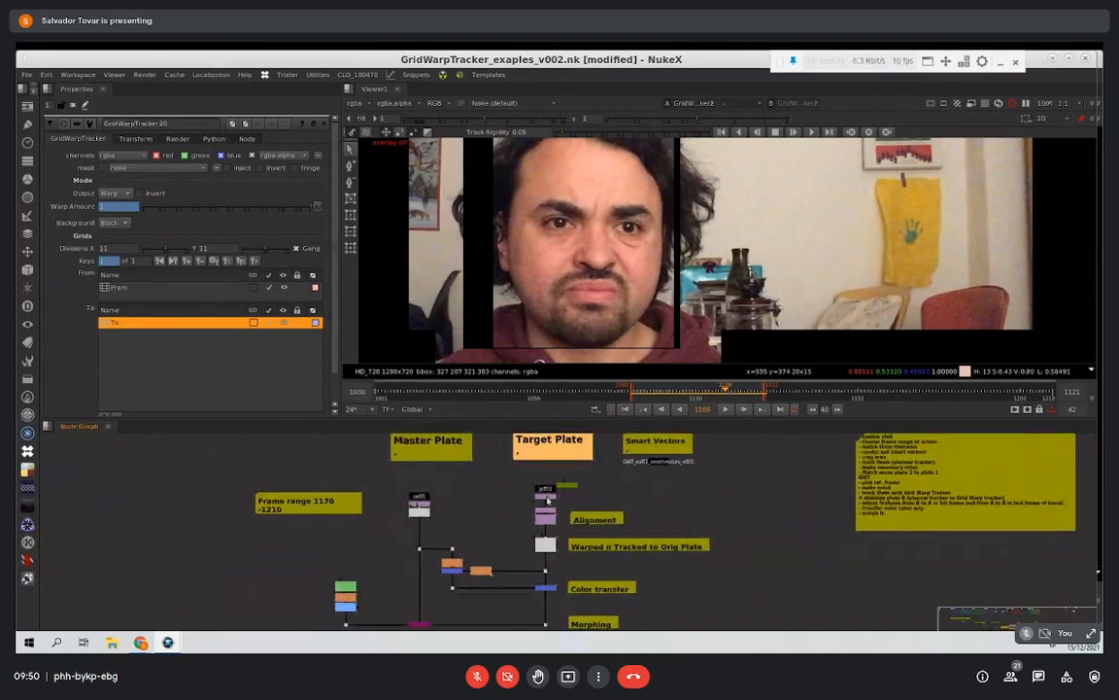
scroll(487, 504, "down", 1)
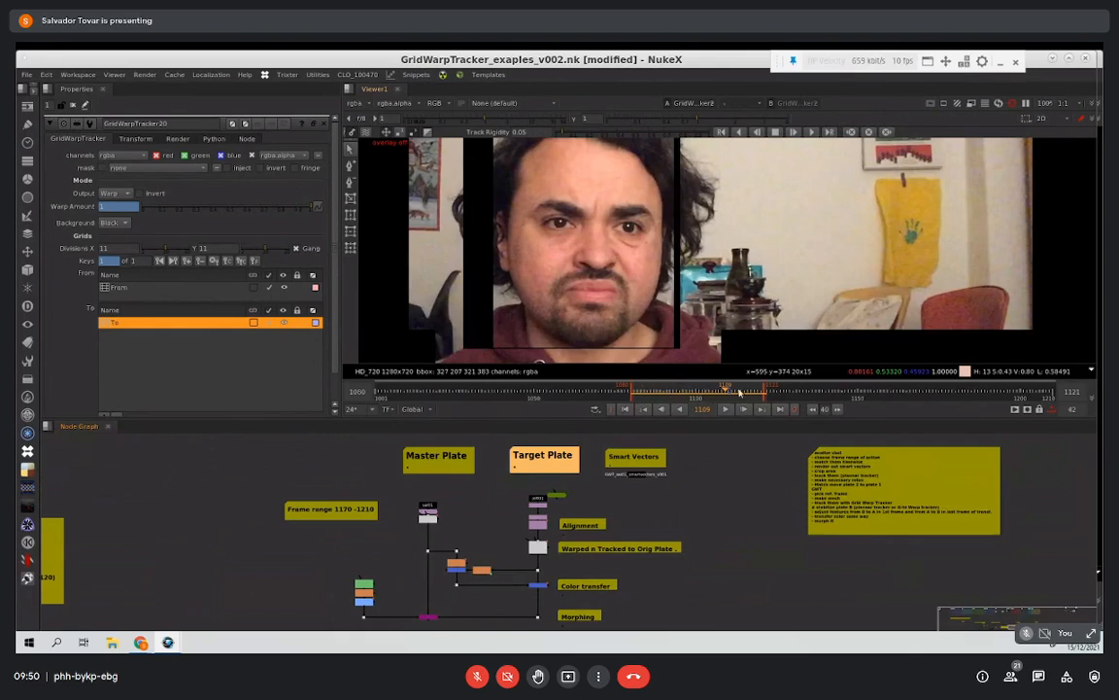
Step: Go to frame 1170 and set the playback range to 1170-1210 for the Morphing example
key("alt+g")
type("1")
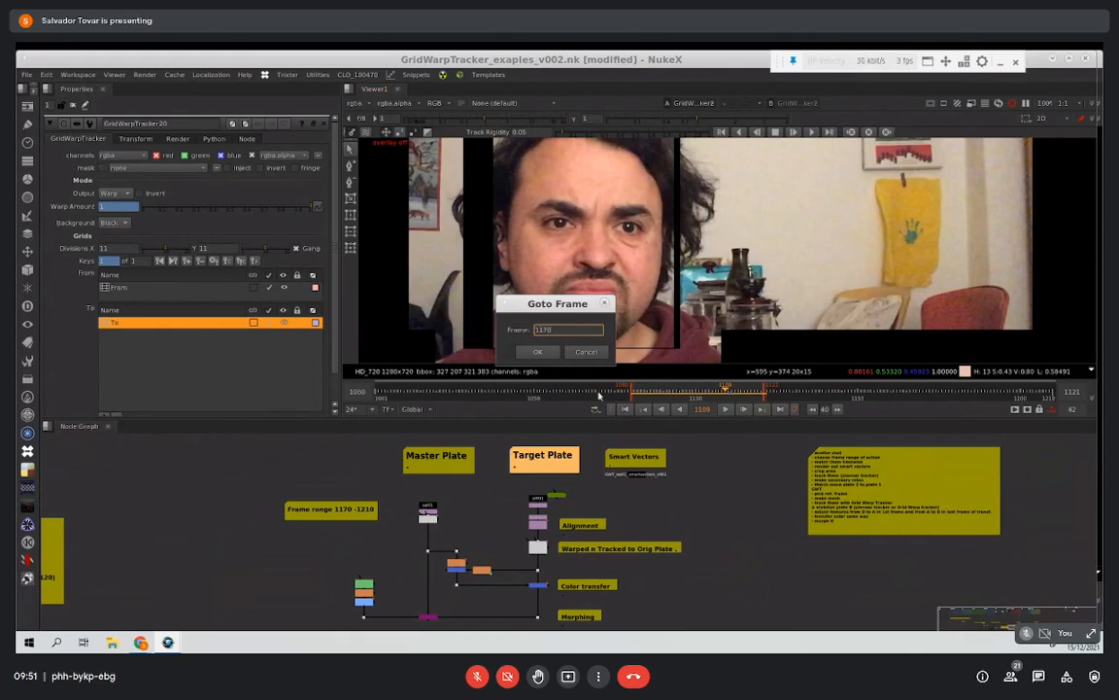
type("170")
key("Return")
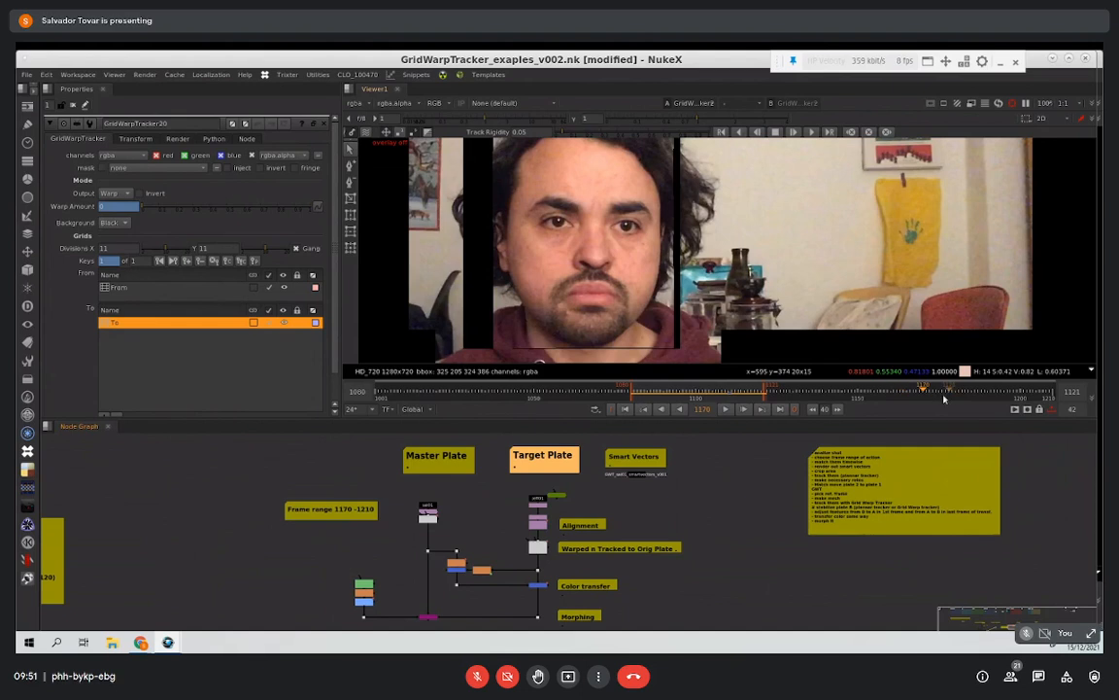
key("i")
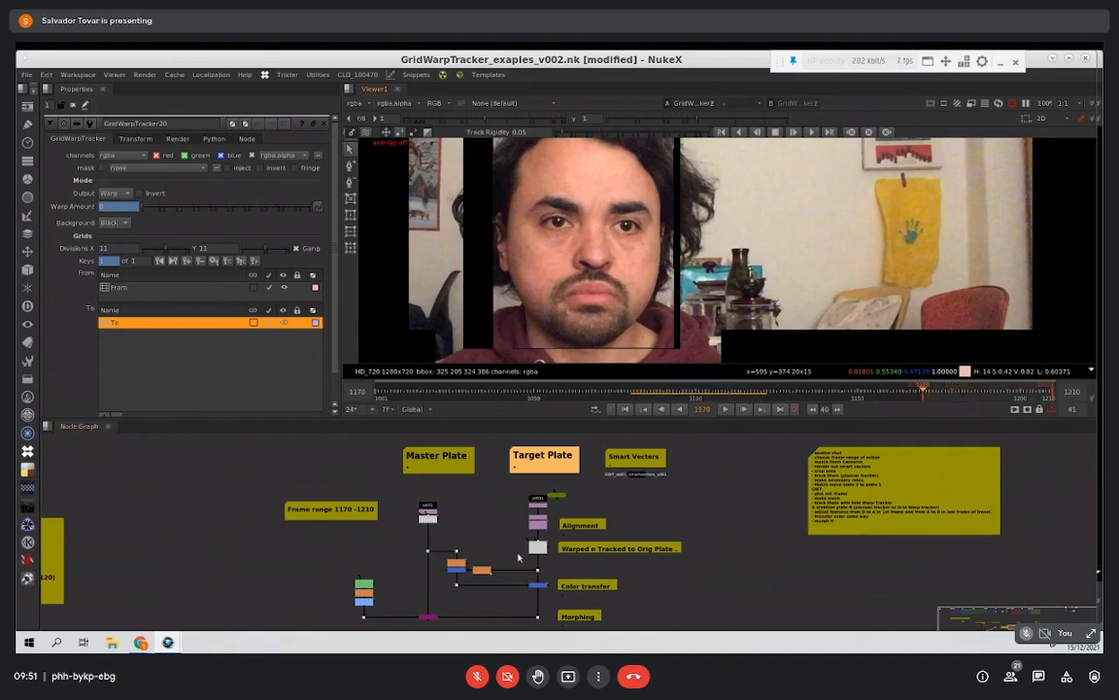
scroll(519, 558, "up", 4)
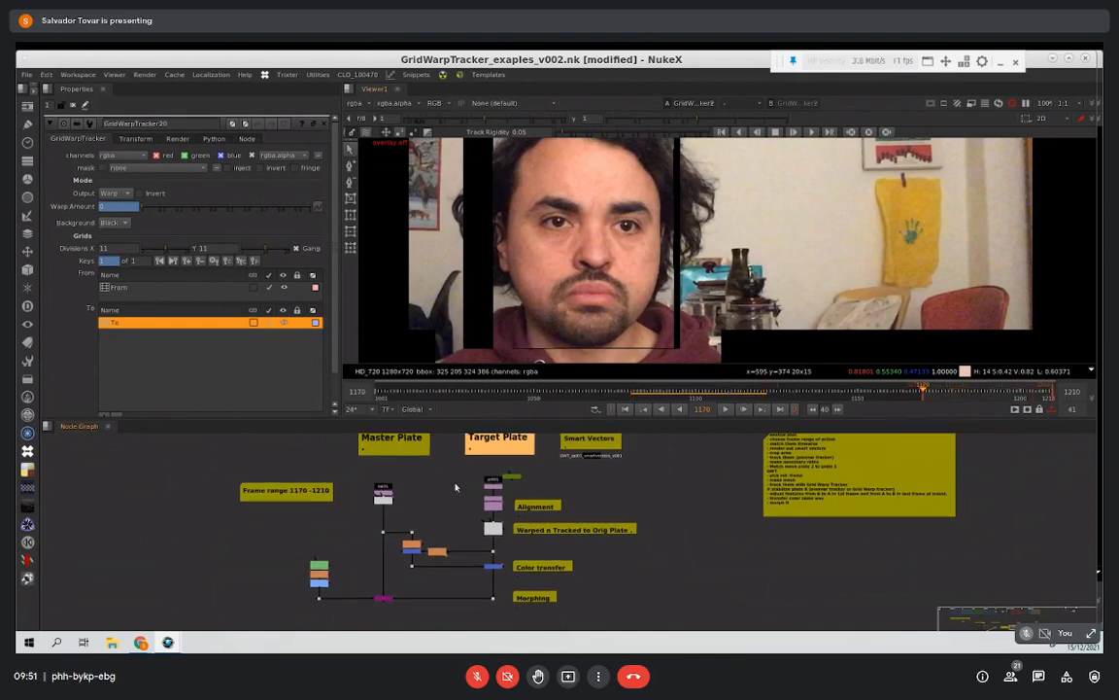
Step: View the cropped Master Plate from the CropOverscan node and play it back within the morph range
left_click(385, 486)
key("1")
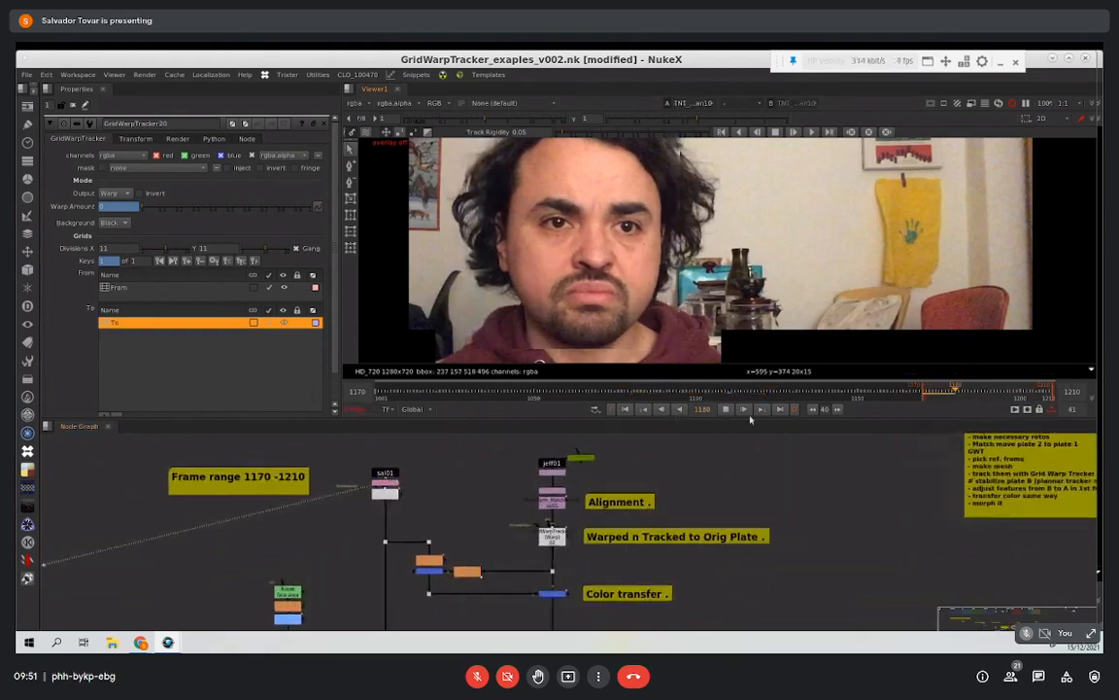
left_click(725, 409)
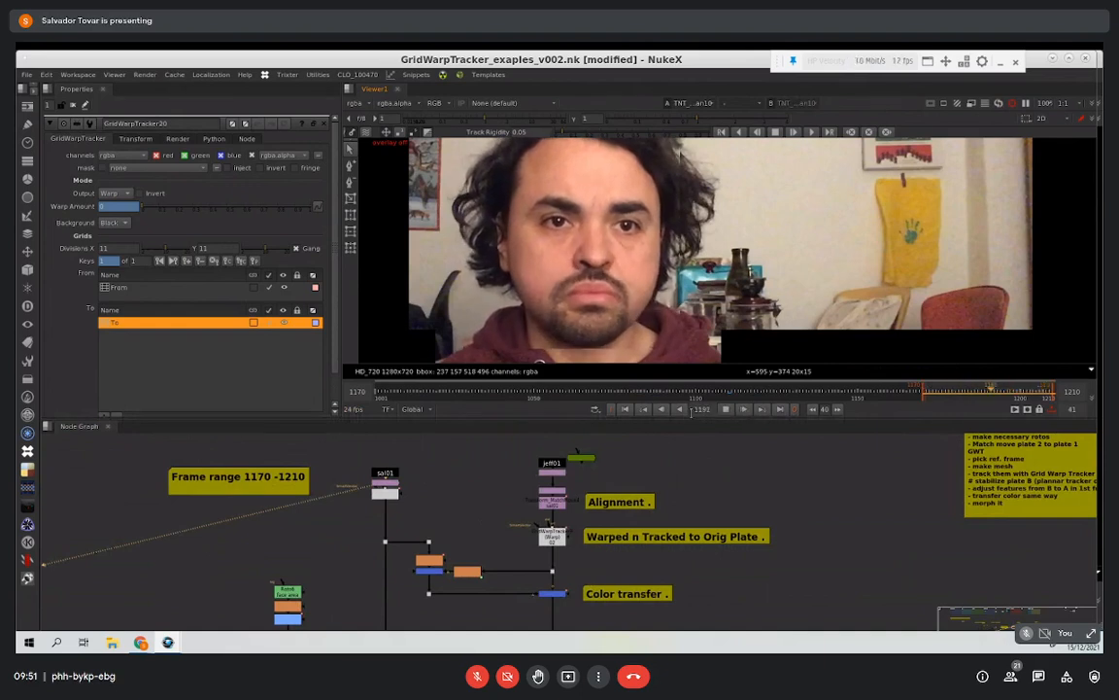
left_click(724, 409)
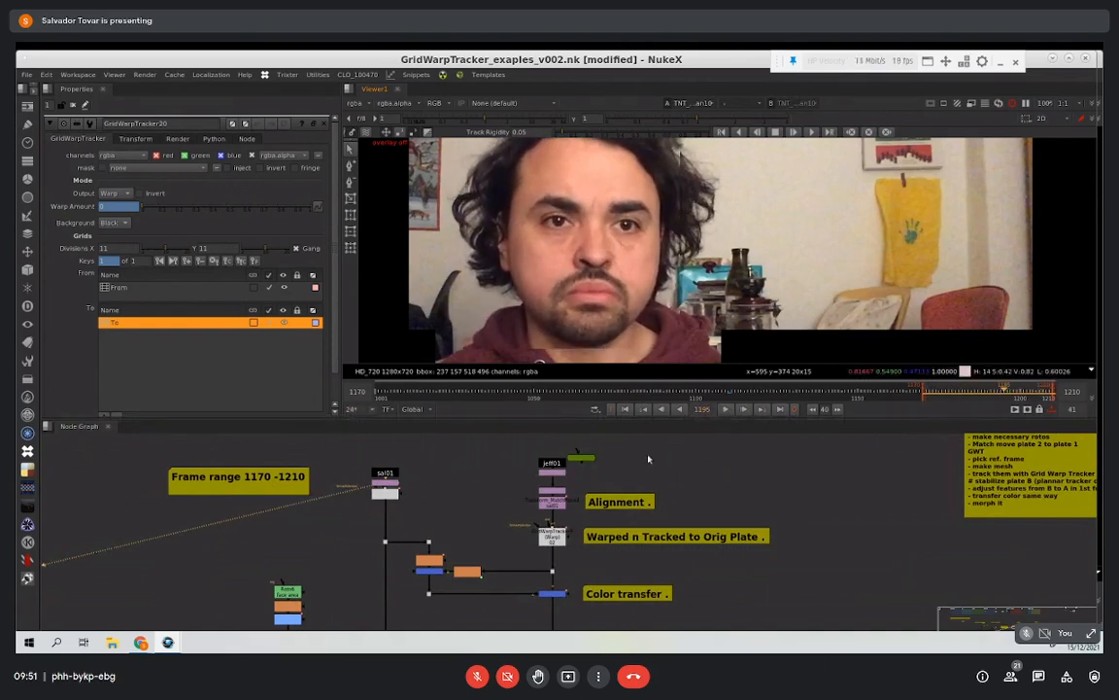
Step: Show the original Target Plate in the viewer and close all open node properties
left_click(556, 466)
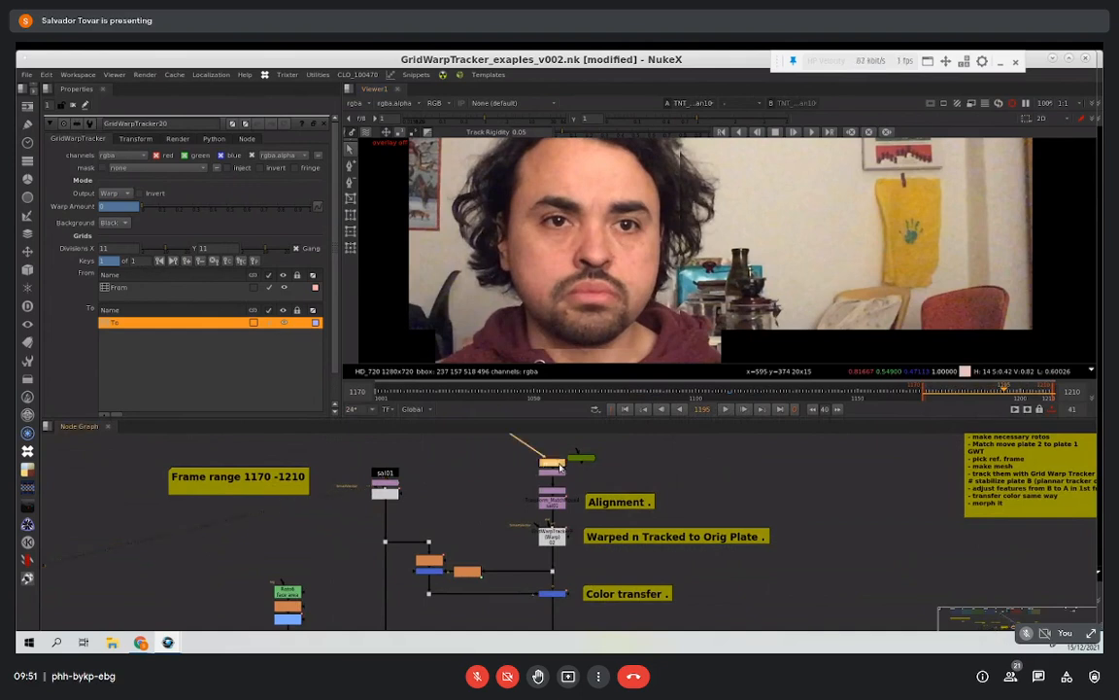
key("1")
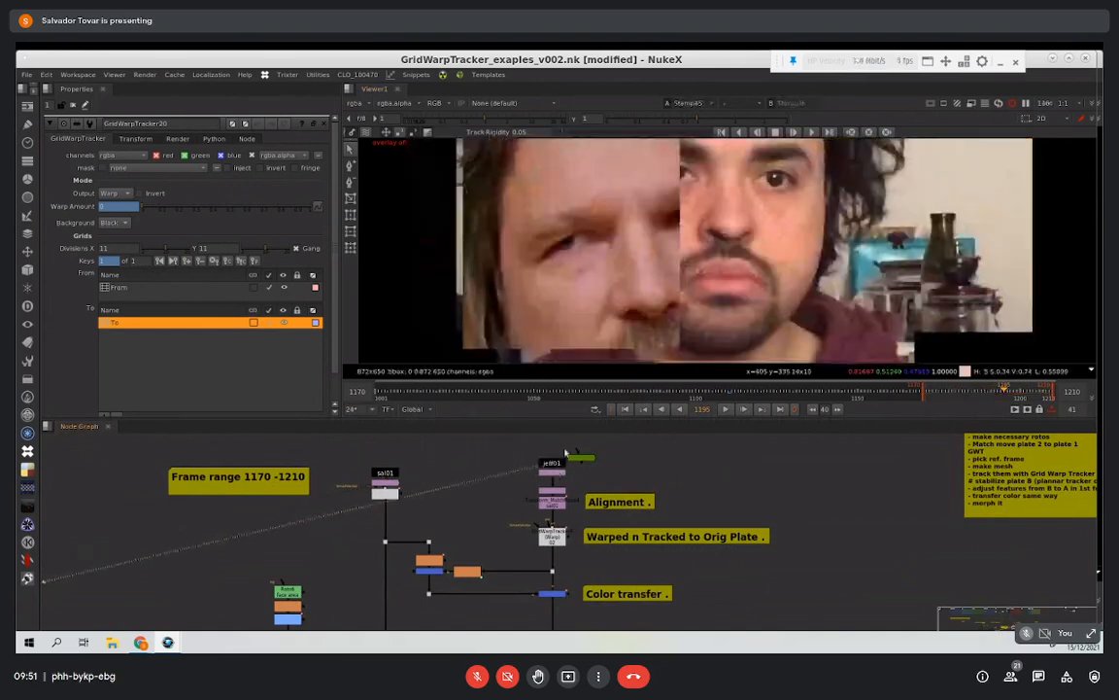
scroll(578, 307, "down", 4)
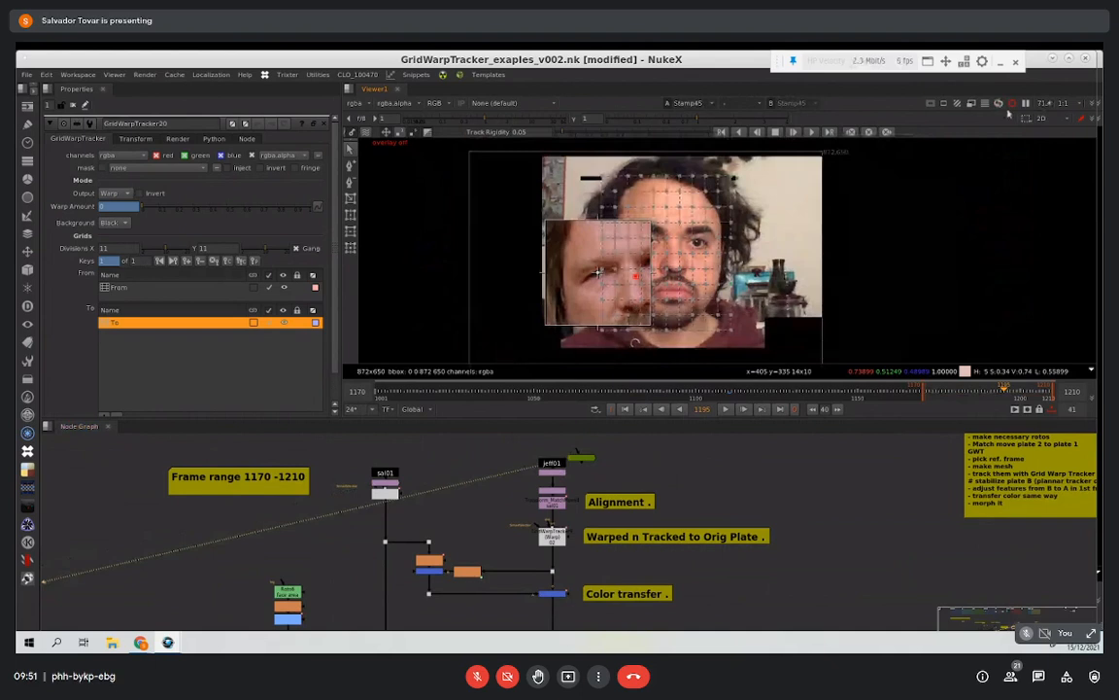
middle_click_drag(834, 251, 775, 212)
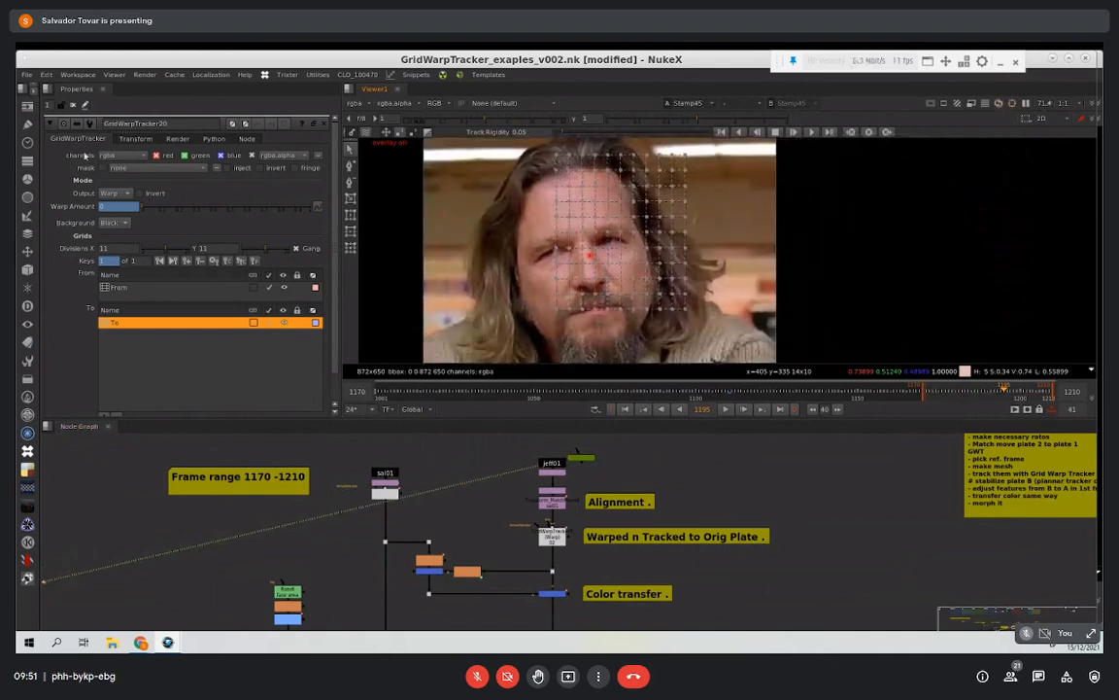
left_click(62, 104)
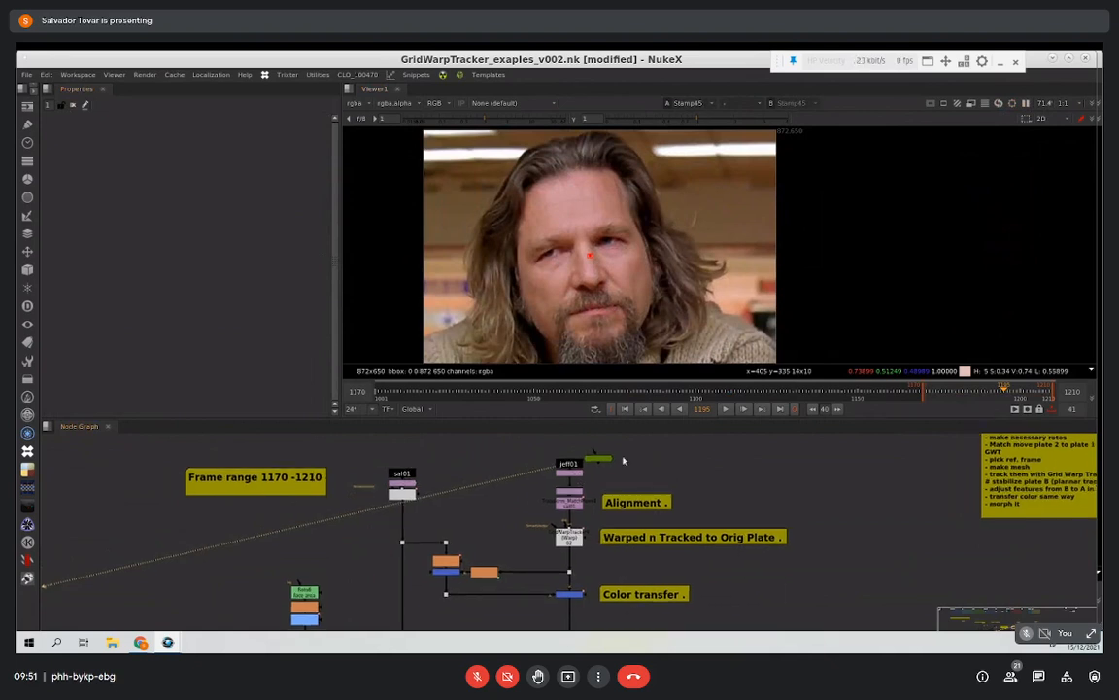
Step: Compare the original Target Plate, the cropped Master Plate and the Reformat2 output in the viewer
scroll(532, 479, "up", 3)
left_click(517, 465)
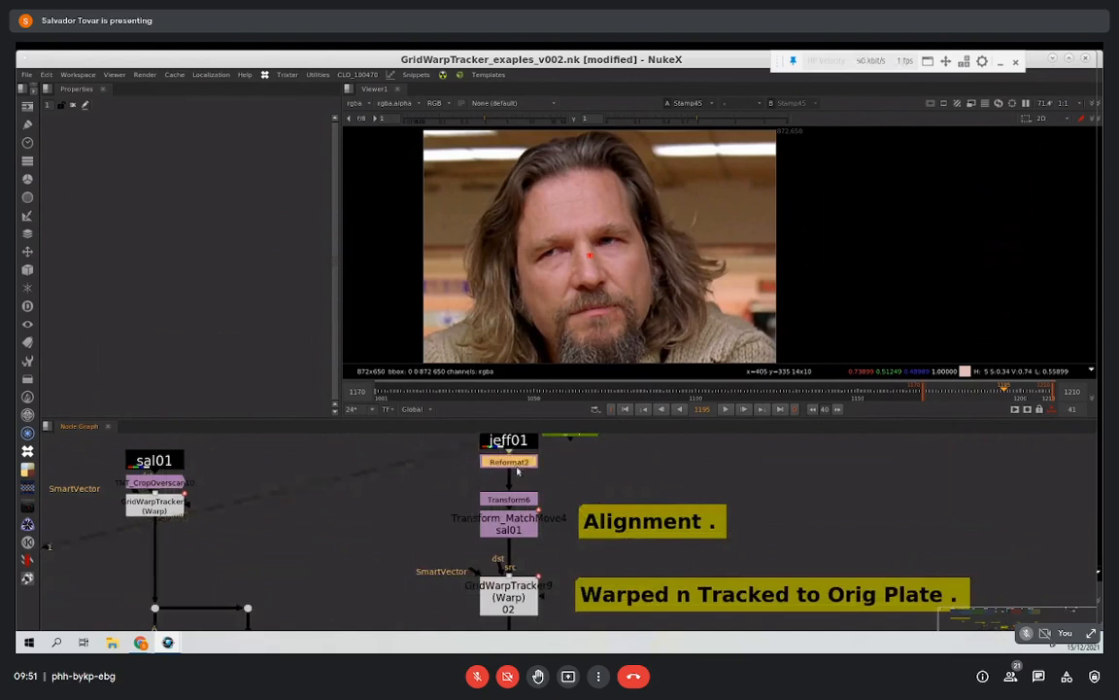
left_click(520, 447)
key("1")
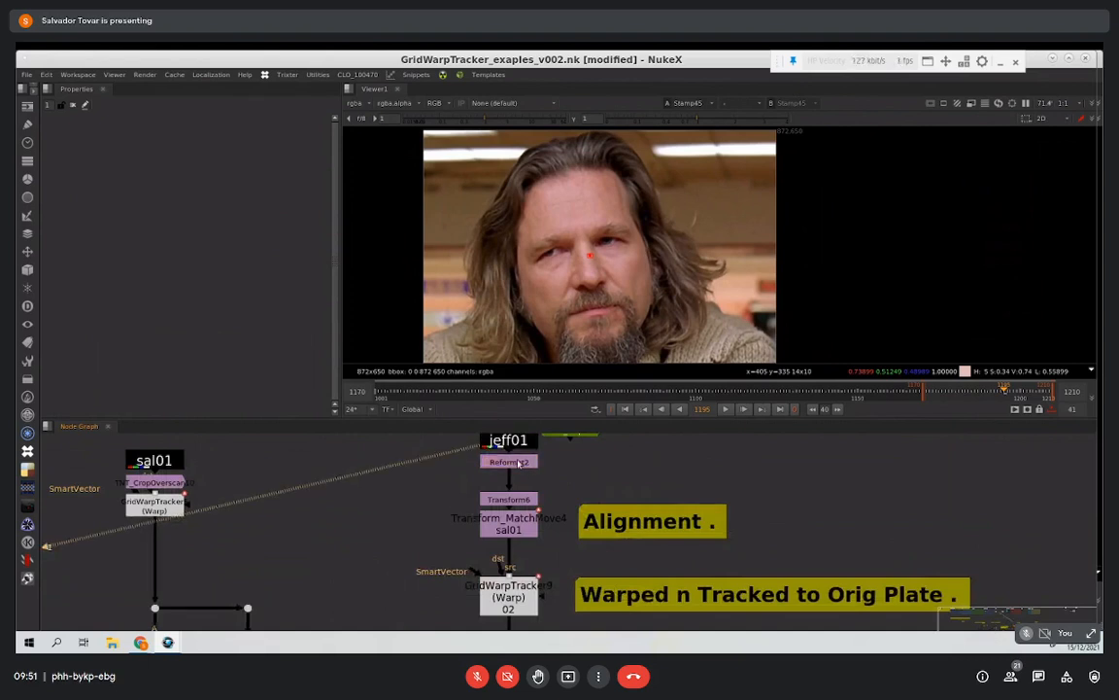
left_click(154, 481)
key("1")
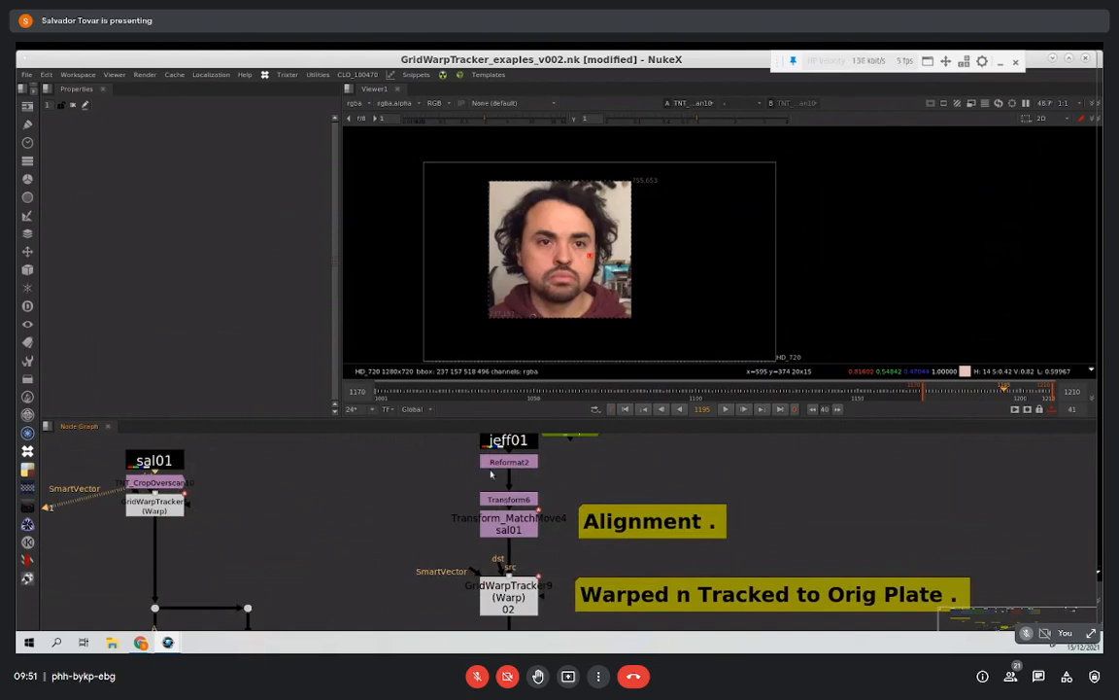
left_click(519, 464)
key("1")
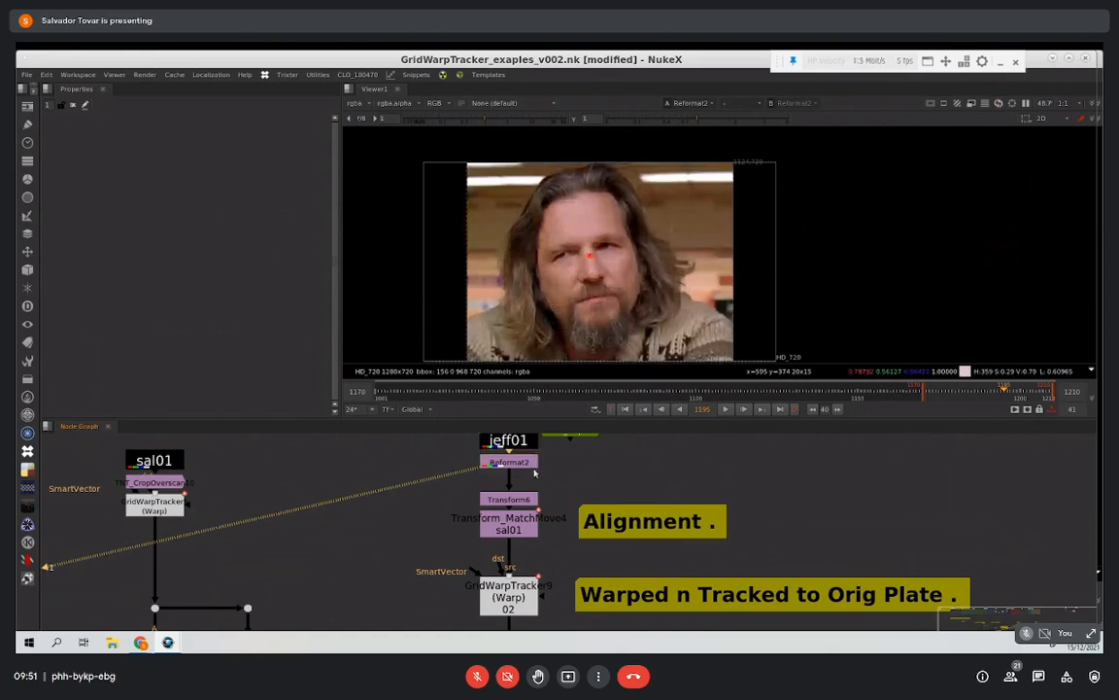
Step: Check the Transform6 alignment of the target face by switching the viewer between it and the cropped Master Plate
middle_click_drag(530, 490, 493, 544)
left_click_drag(542, 499, 592, 460)
left_click(498, 512)
middle_click_drag(520, 503, 503, 420)
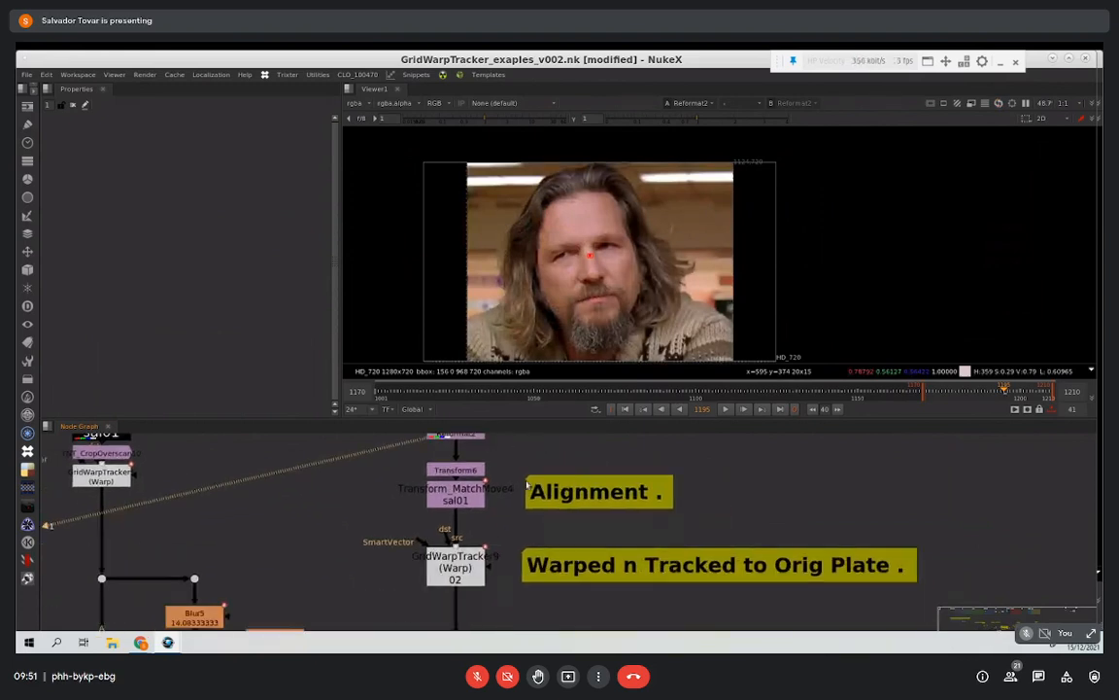
left_click(459, 473)
key("1")
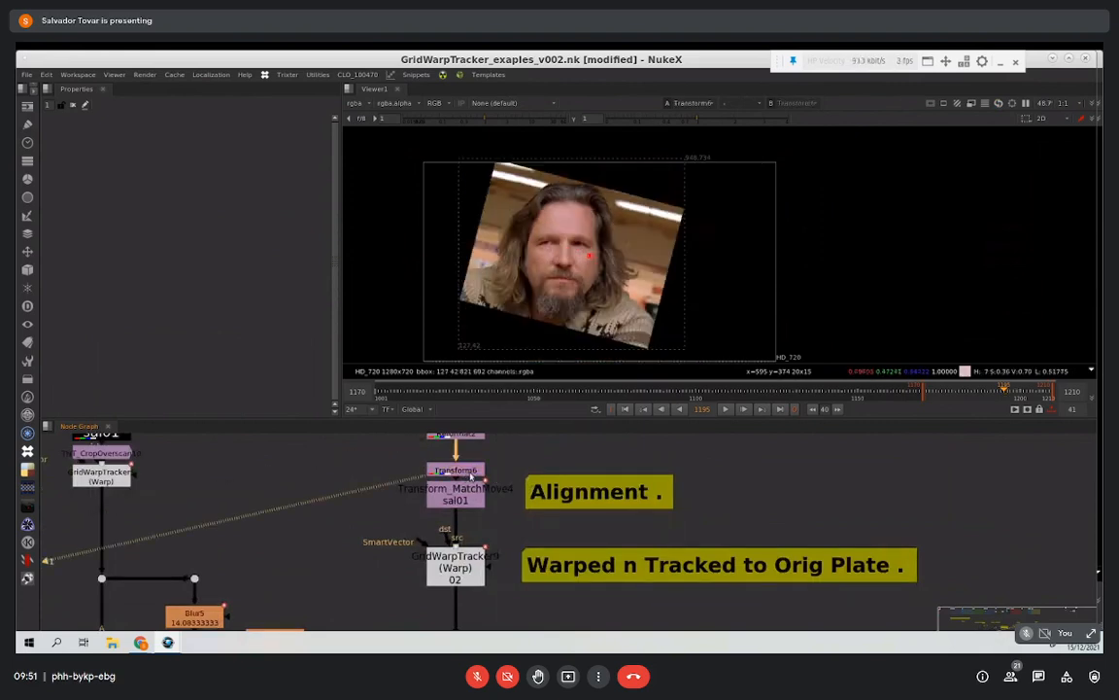
left_click(123, 454)
key("1")
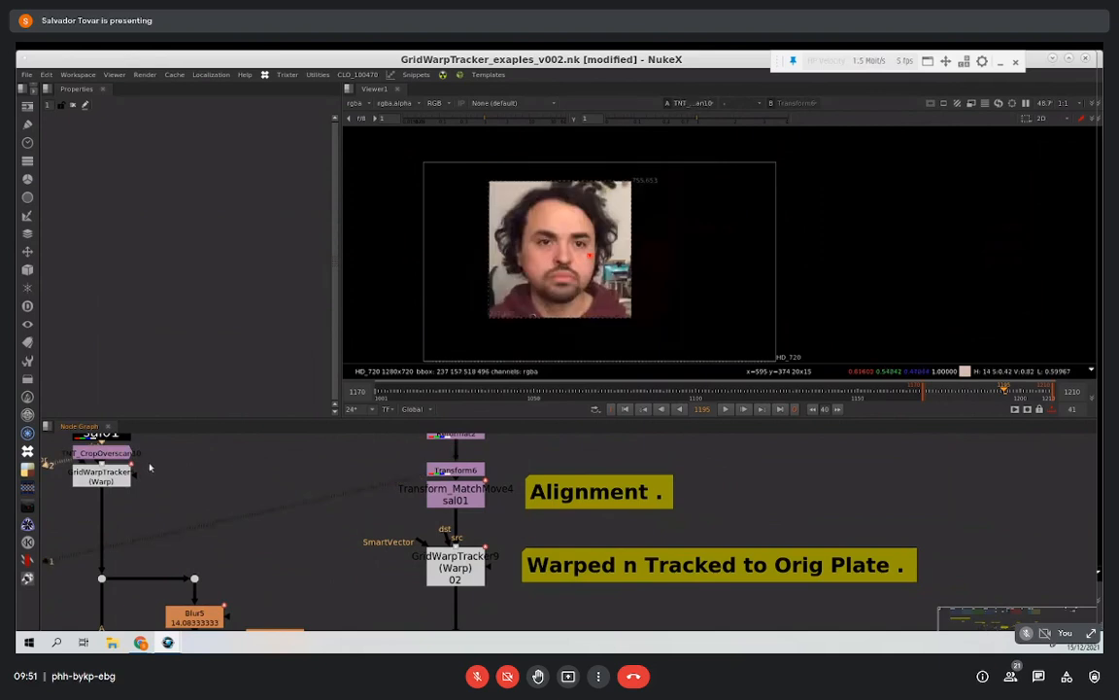
key("1")
key("2")
key("1")
Step: View the Transform_MatchMove4 output, open its properties and start playback to check the match move
middle_click_drag(485, 462, 440, 430)
left_click(433, 471)
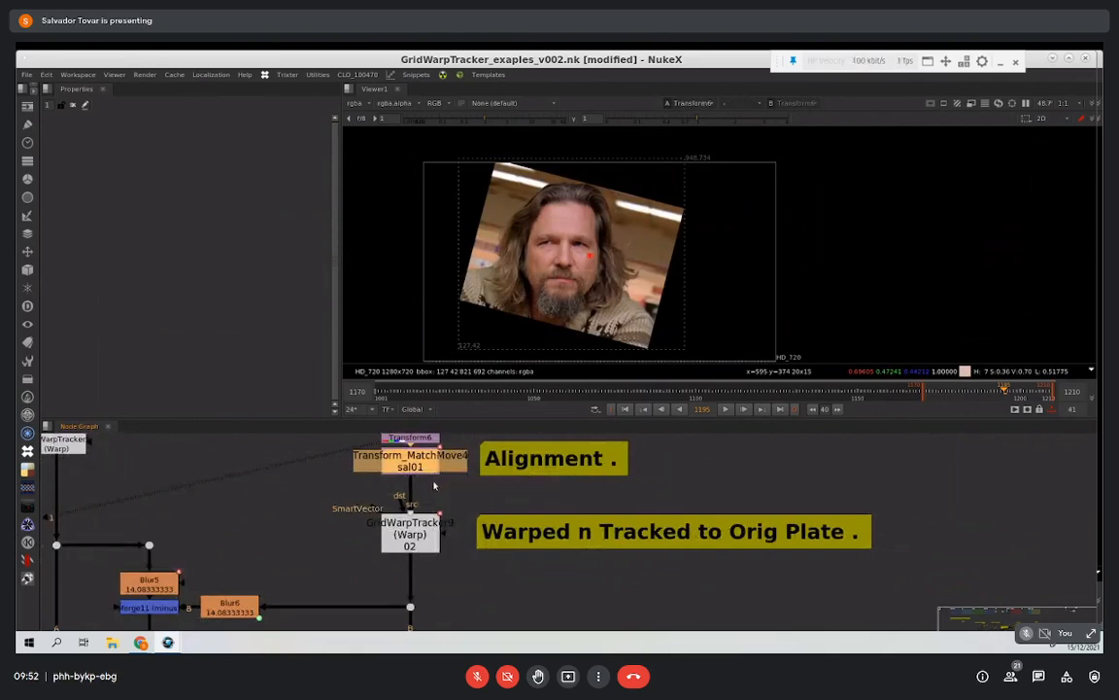
key("1")
left_click(465, 442)
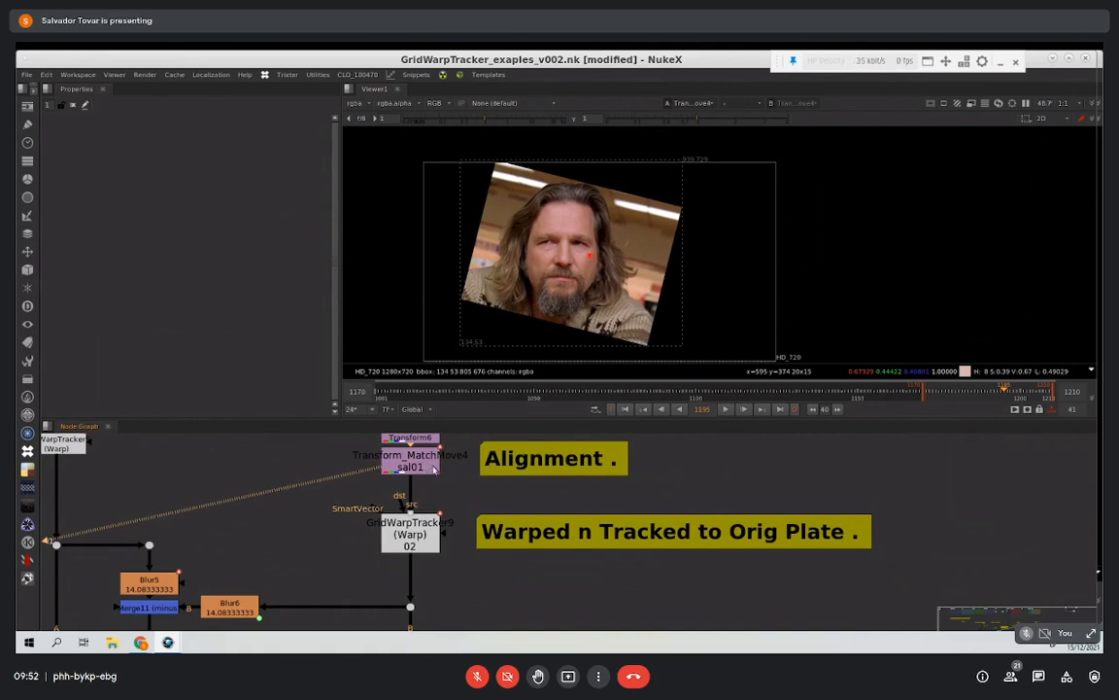
double_click(437, 471)
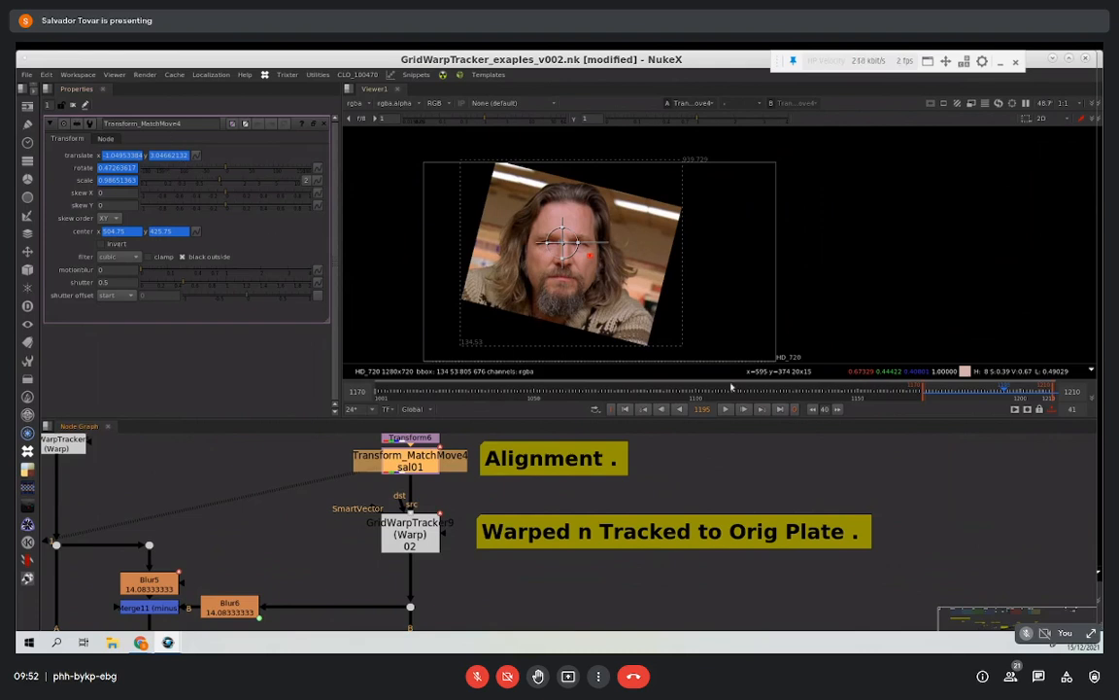
left_click(725, 408)
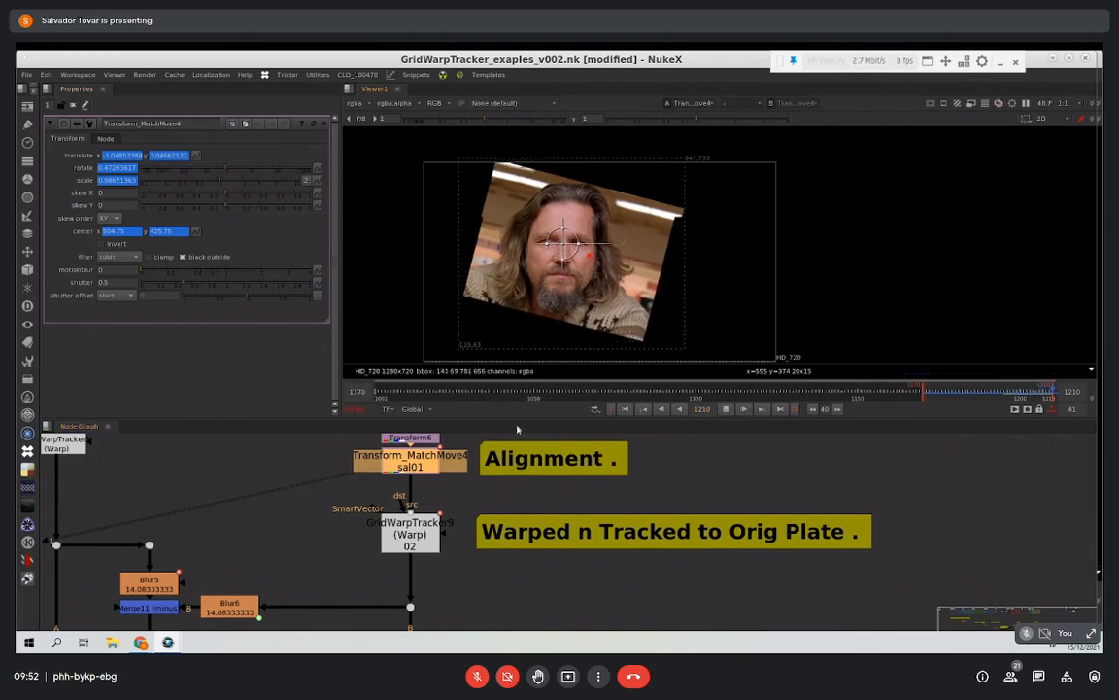
Step: Compare the cropped Master Plate with the Transform_MatchMove4 result while the range plays
middle_click_drag(185, 508, 245, 519)
scroll(242, 520, "up", 2)
middle_click_drag(157, 457, 271, 595)
scroll(178, 498, "down", 1)
left_click(213, 553)
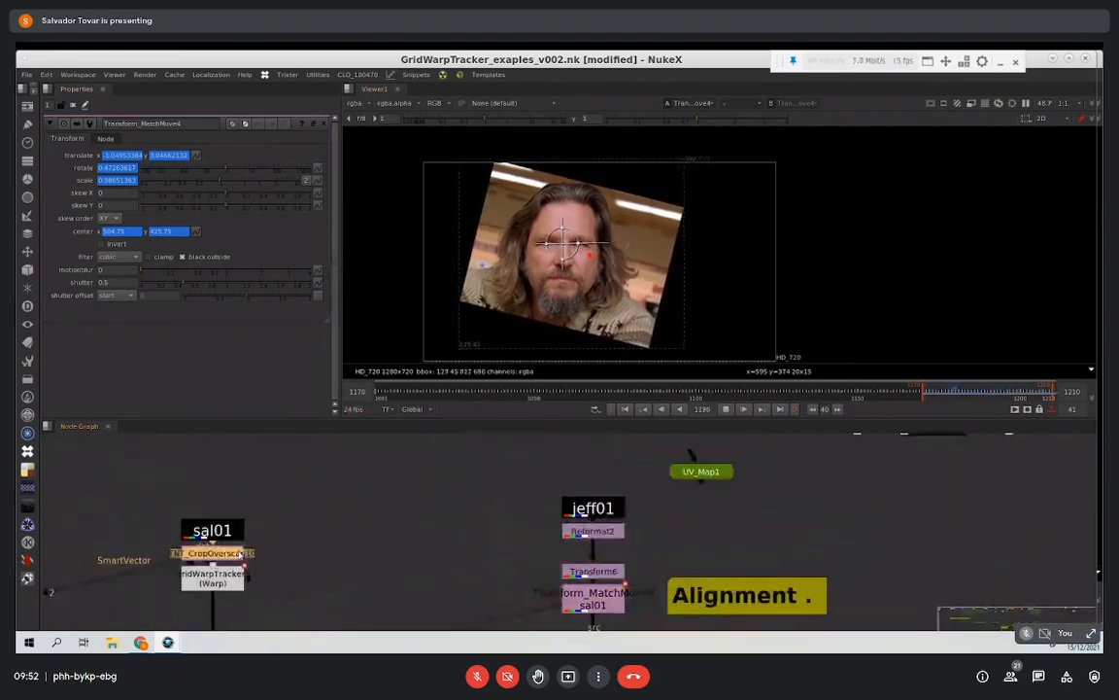
key("1")
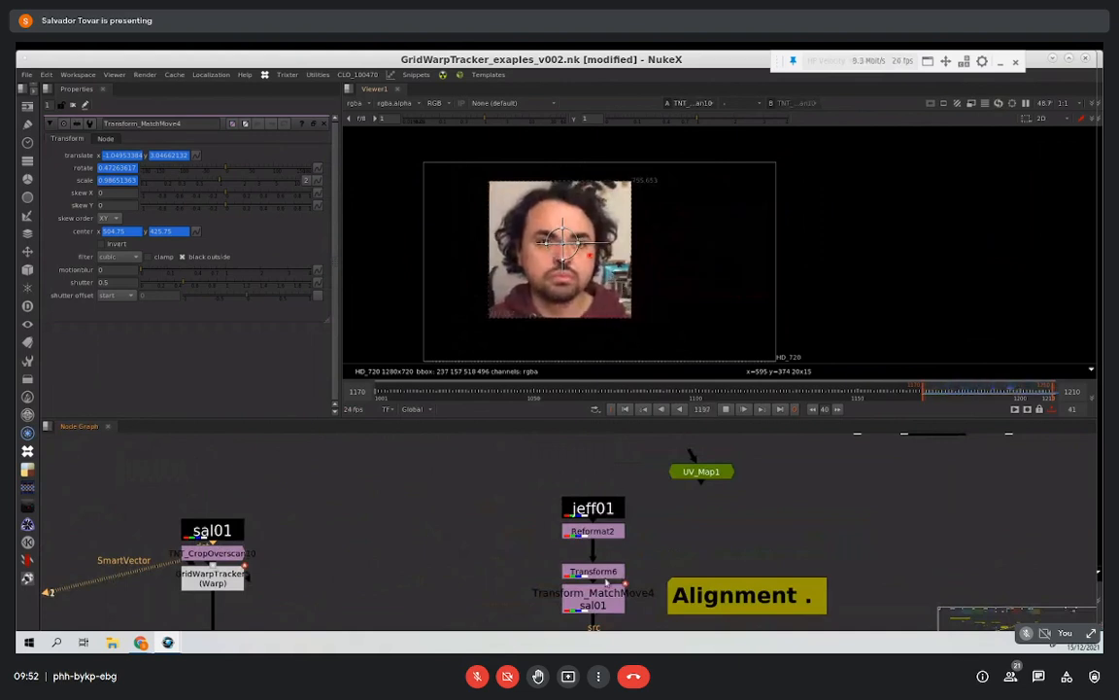
left_click(599, 572)
left_click(609, 600)
key("1")
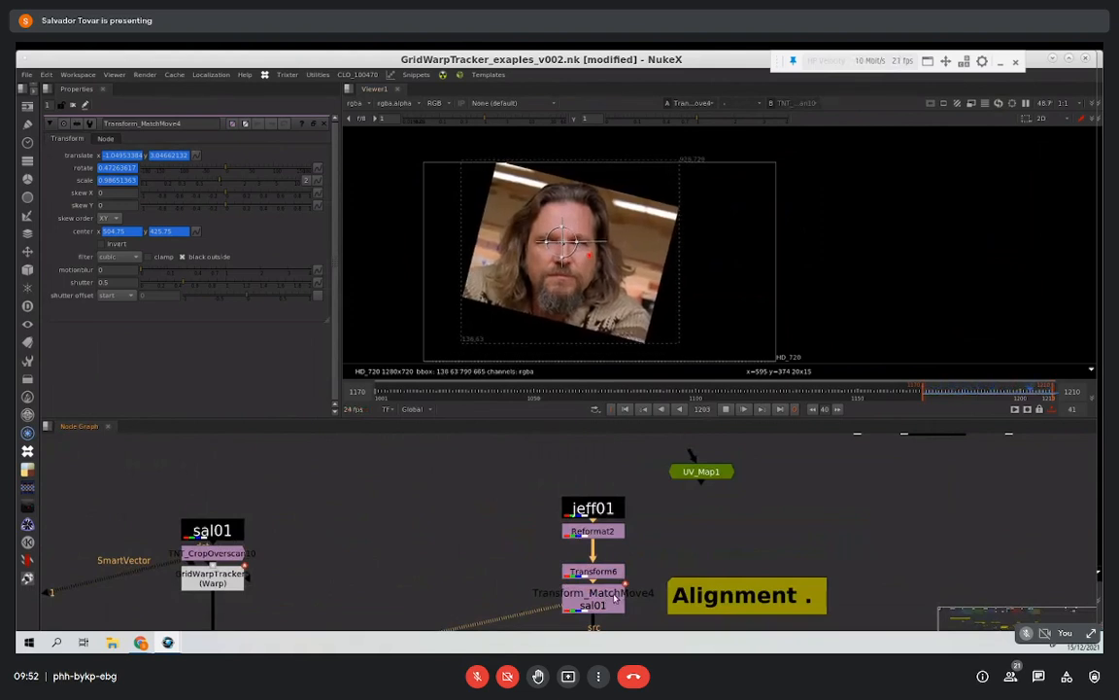
Step: Stop playback and review the morphing workflow notes against the Master Plate and Target Plate branches
middle_click_drag(566, 622, 541, 497)
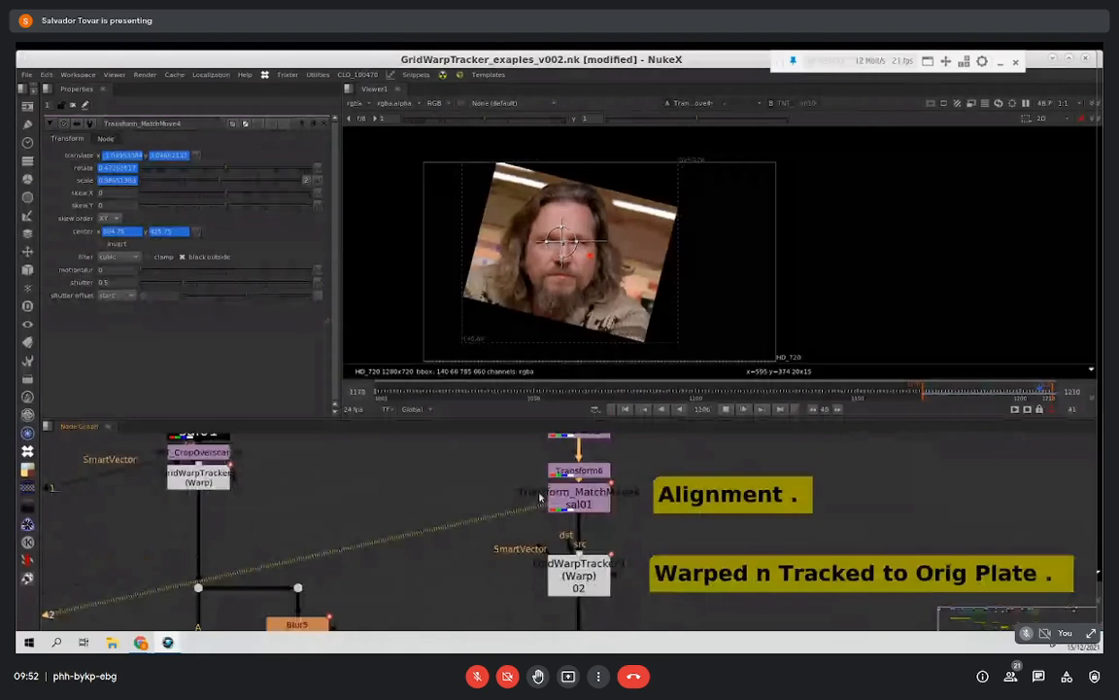
scroll(478, 470, "down", 3)
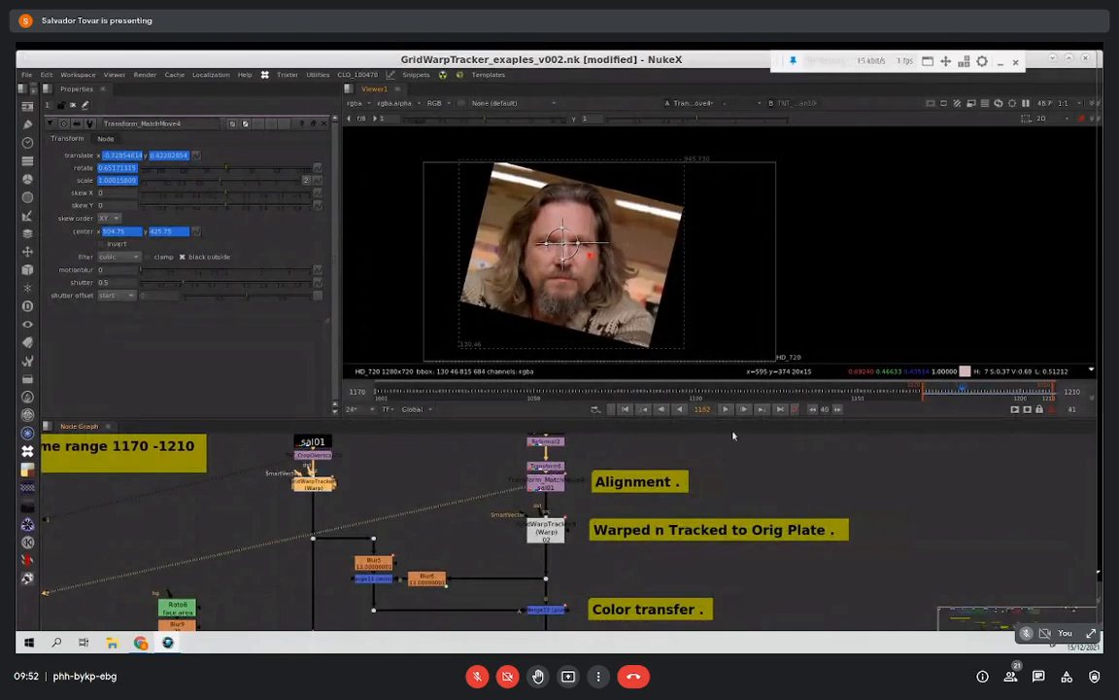
left_click(336, 439)
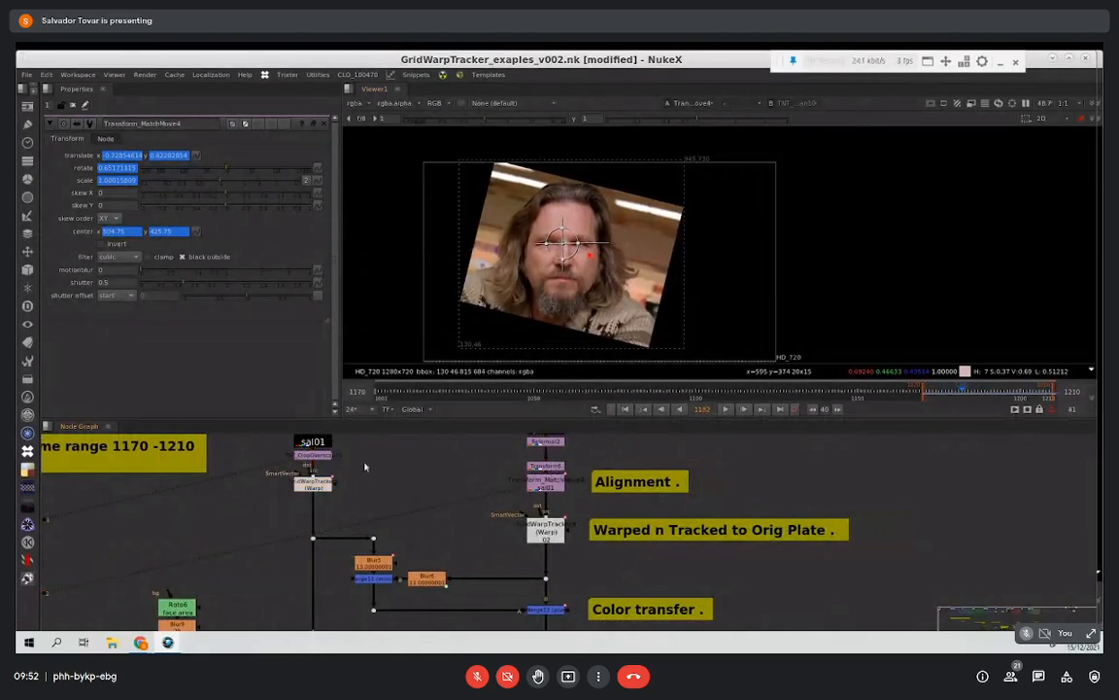
scroll(400, 488, "down", 2)
middle_click_drag(892, 508, 635, 560)
mouse_move(697, 514)
left_mouse_down()
mouse_move(689, 526)
mouse_move(680, 516)
left_mouse_up()
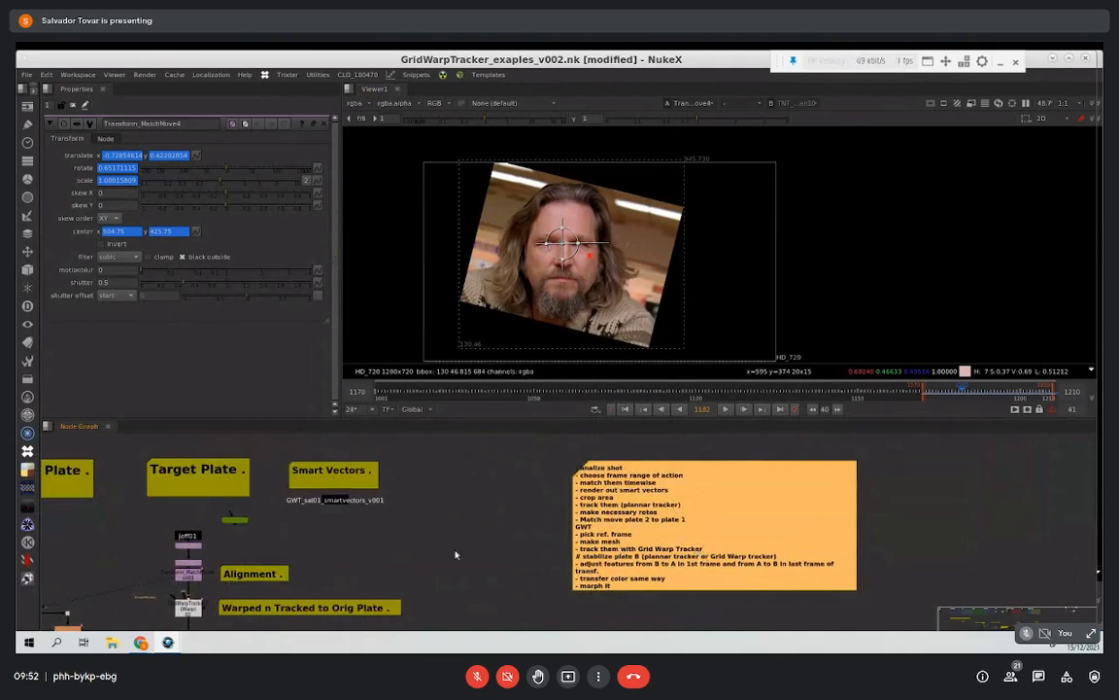
mouse_move(456, 555)
middle_mouse_down()
mouse_move(525, 510)
mouse_move(537, 523)
middle_mouse_up()
middle_click_drag(442, 541, 574, 521)
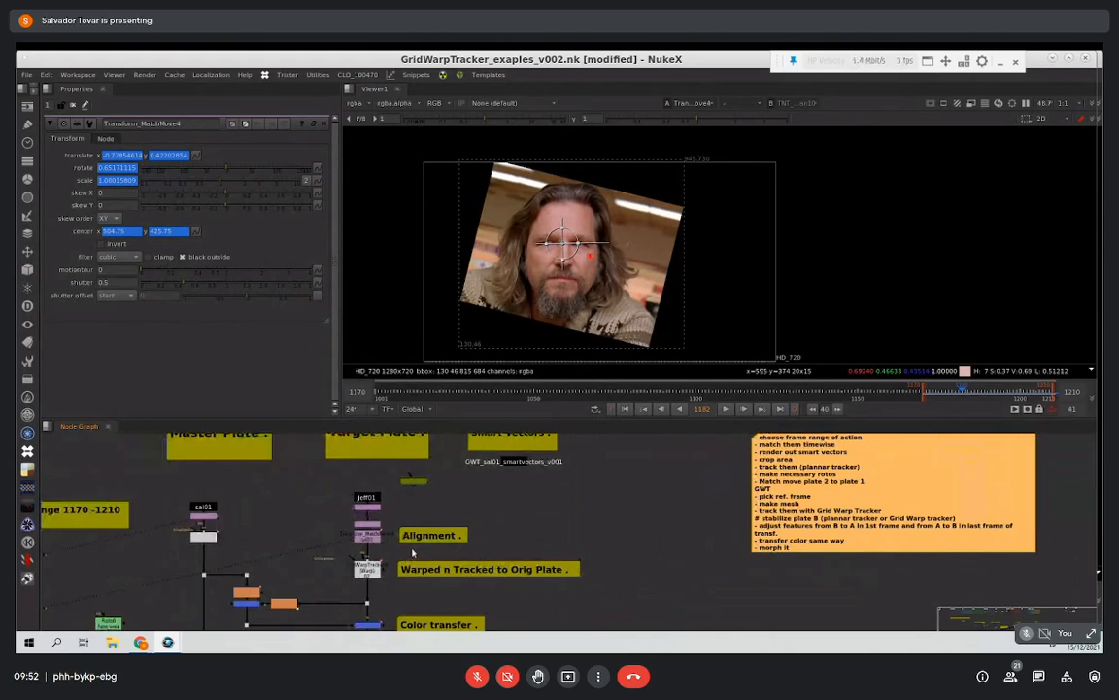
middle_click_drag(395, 531, 400, 526)
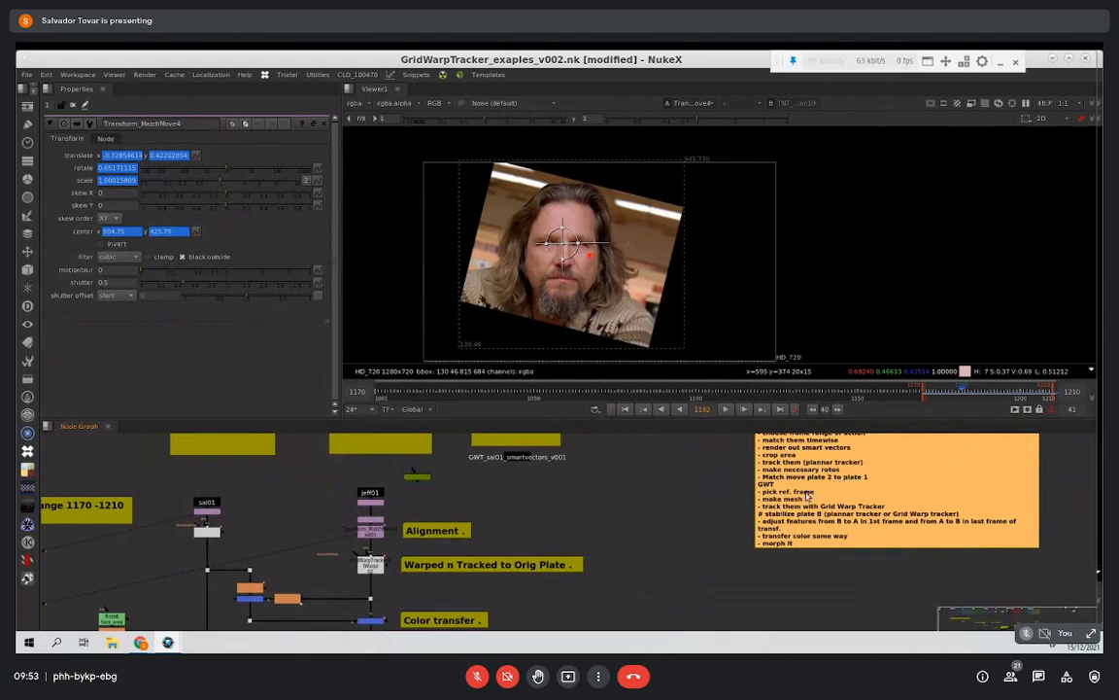
middle_click_drag(554, 520, 600, 507)
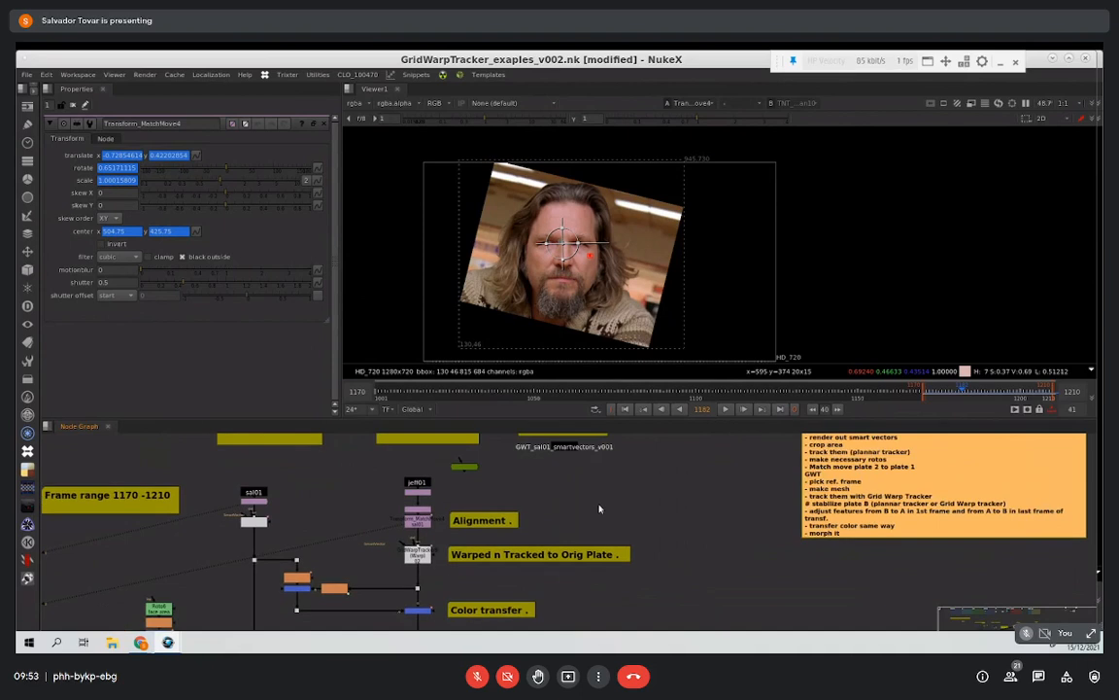
Step: Open the properties of the GridWarpTracker on the Master Plate branch and frame its grid on the face
scroll(273, 578, "up", 1)
left_click(249, 520)
middle_click_drag(389, 516, 374, 540)
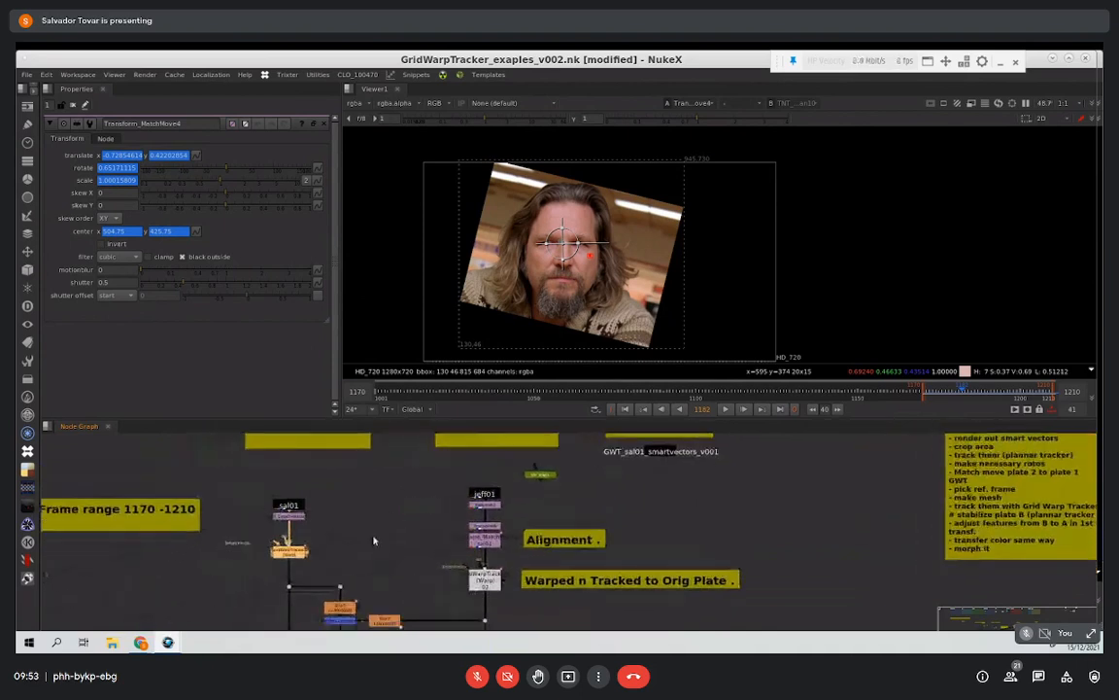
scroll(373, 541, "up", 2)
double_click(277, 550)
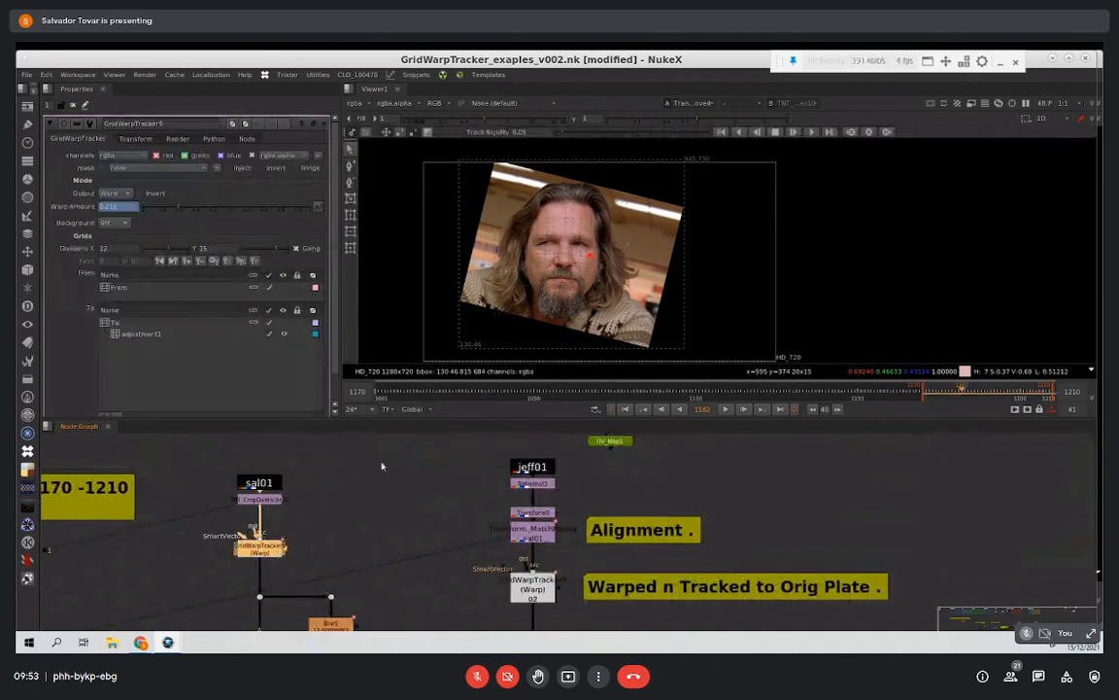
left_click_drag(273, 552, 273, 549)
middle_click_drag(631, 267, 651, 270)
scroll(651, 269, "up", 4)
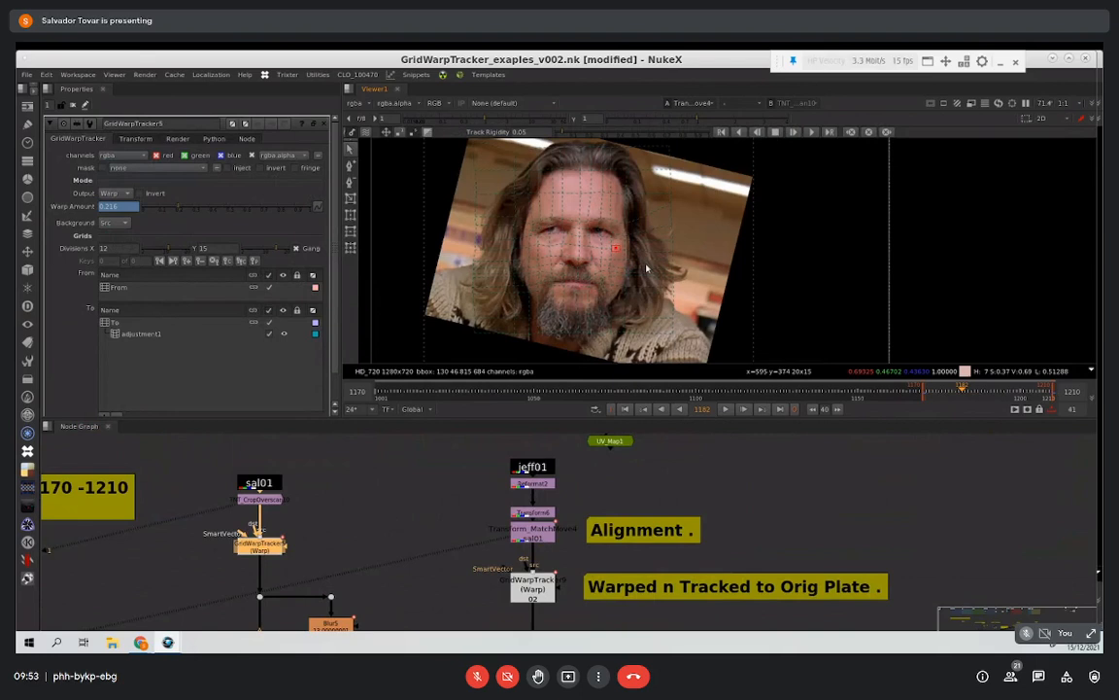
Step: Go to frame 1170 and show the Master Plate GridWarpTracker's output in the viewer
left_click_drag(962, 392, 927, 399)
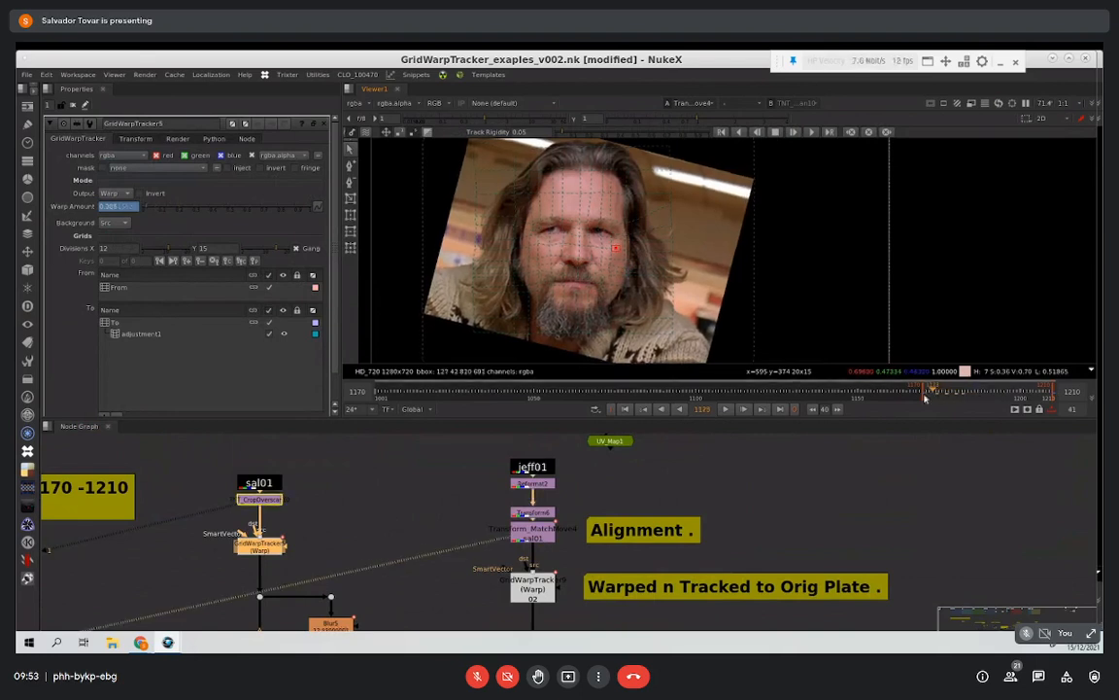
key("a")
key("a")
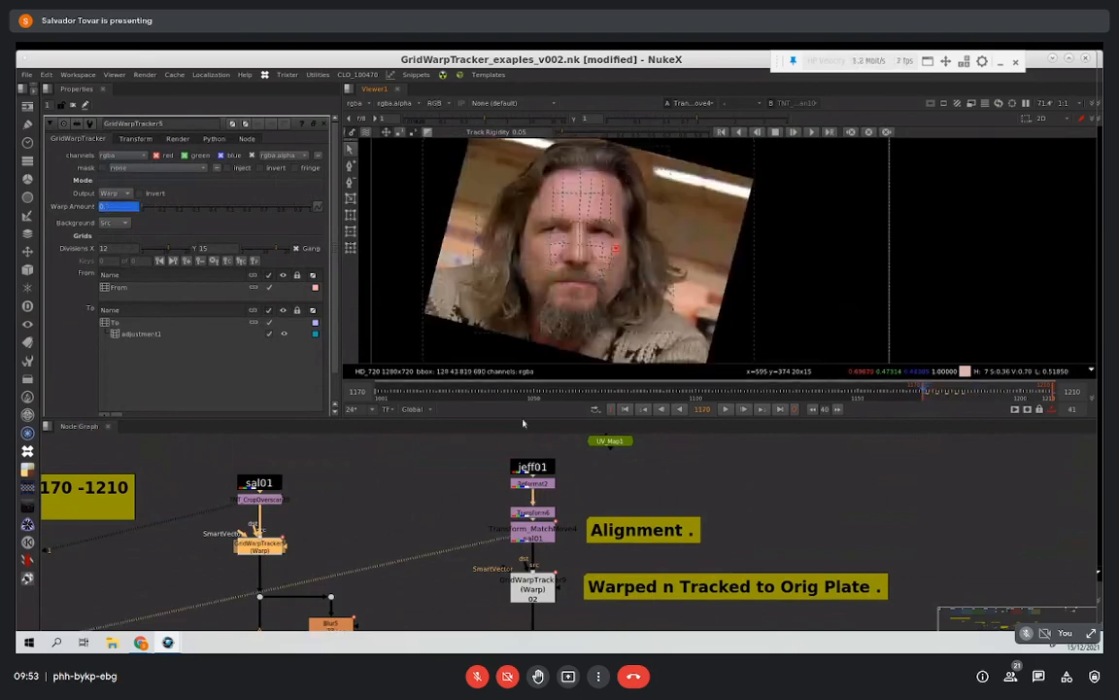
key("1")
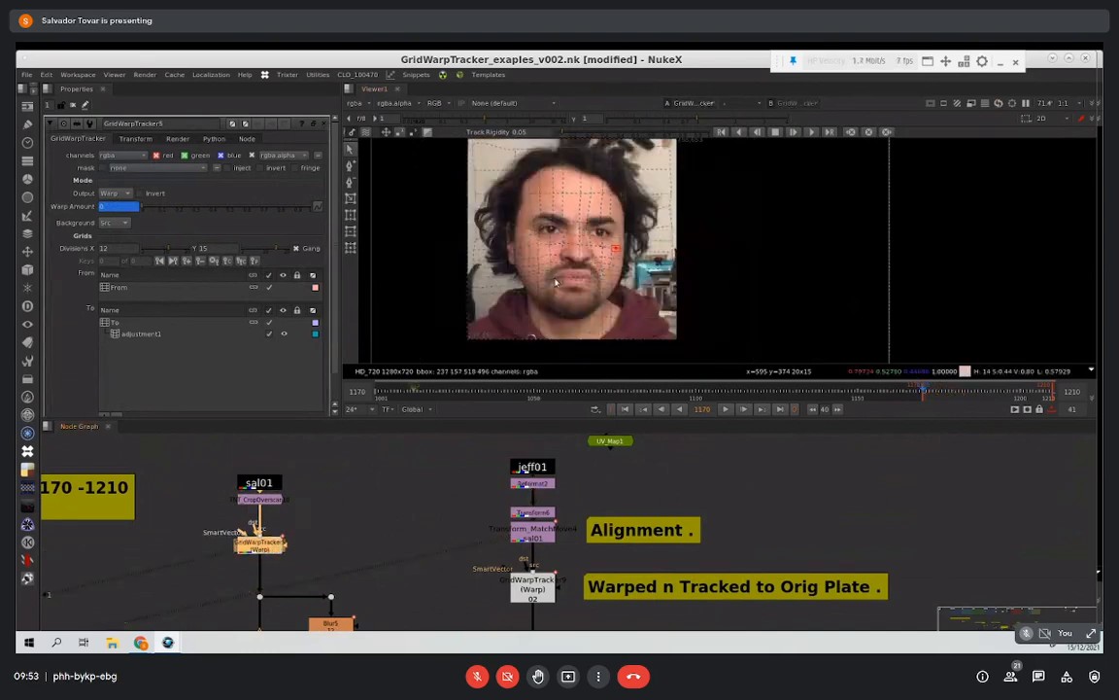
Step: Select the To grid of the Master Plate GridWarpTracker and review how its branch runs down to the morph node
scroll(560, 283, "up", 2)
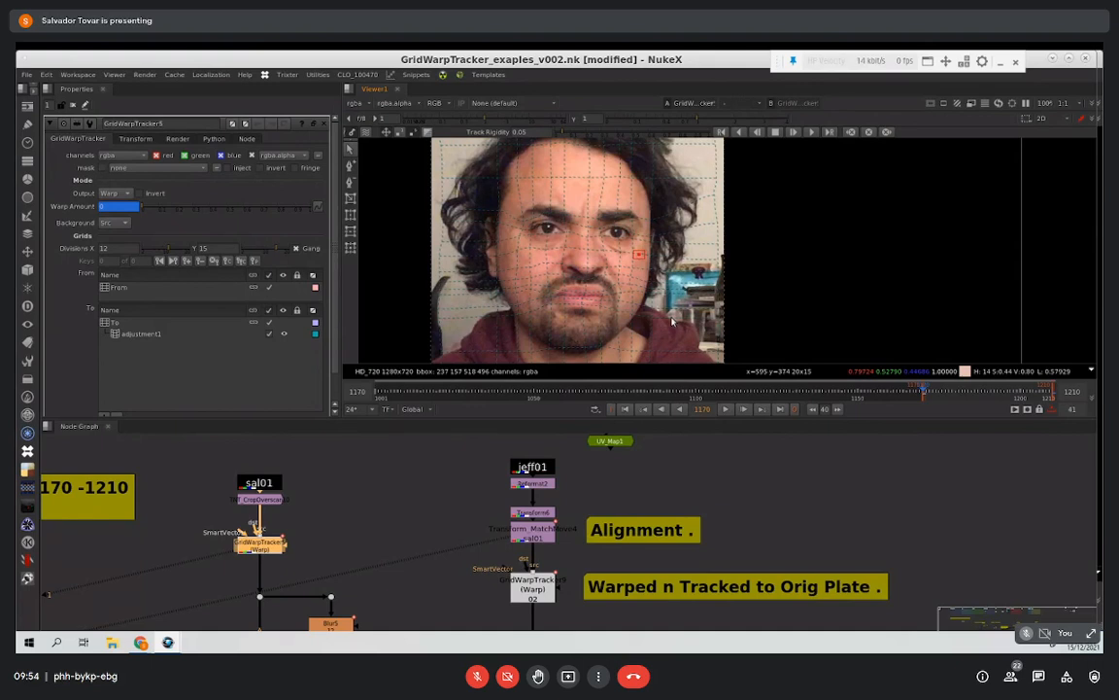
middle_click(390, 481)
mouse_move(507, 615)
middle_mouse_down()
mouse_move(477, 543)
mouse_move(492, 622)
middle_mouse_up()
scroll(487, 479, "up", 8)
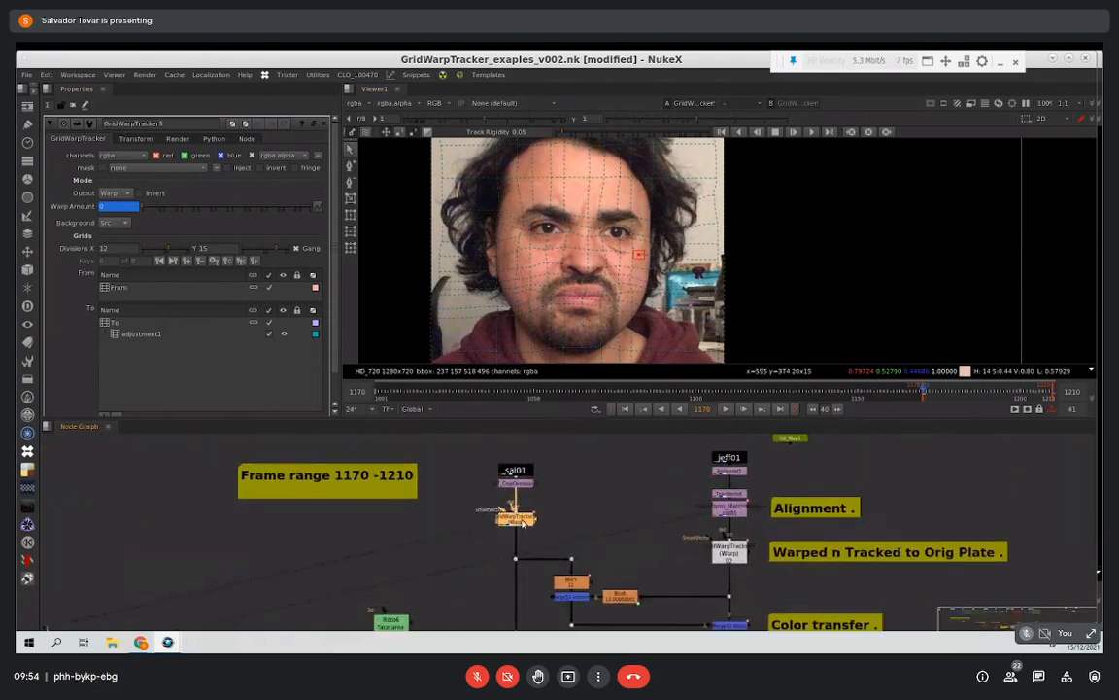
middle_click_drag(564, 556, 511, 539)
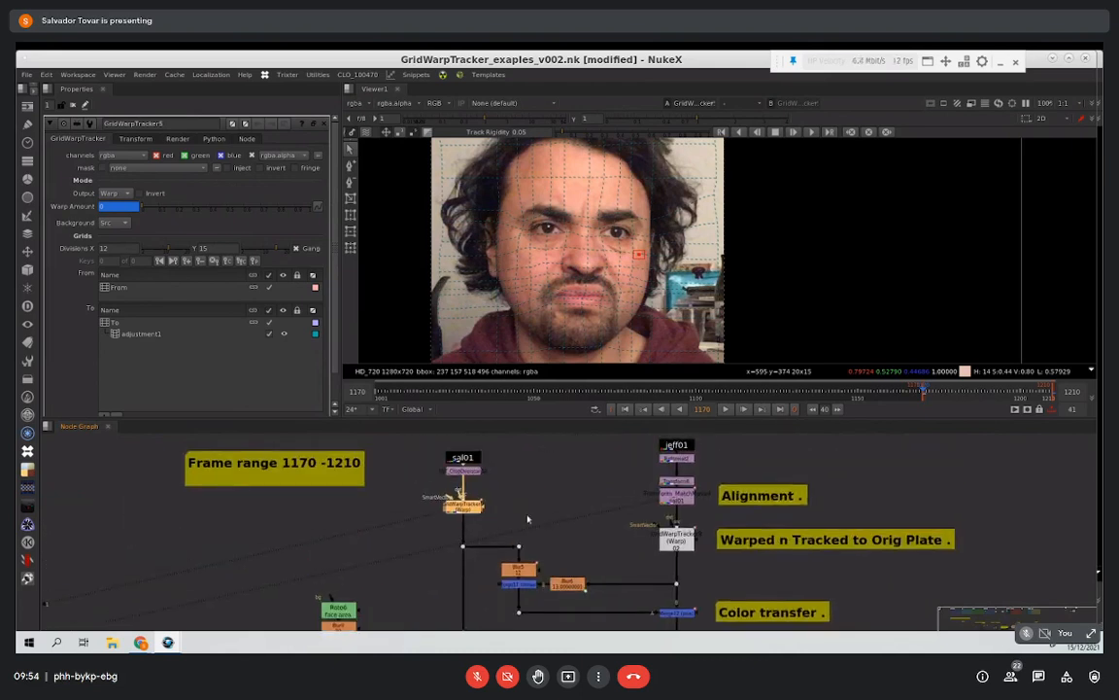
left_click(146, 321)
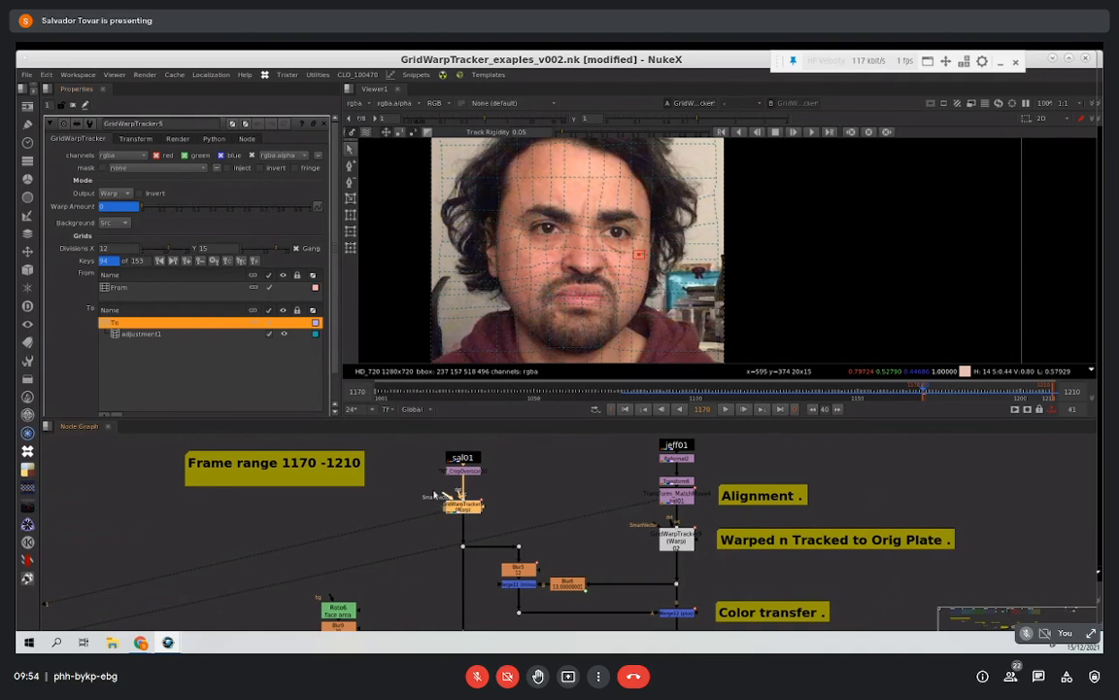
middle_click_drag(428, 484, 367, 418)
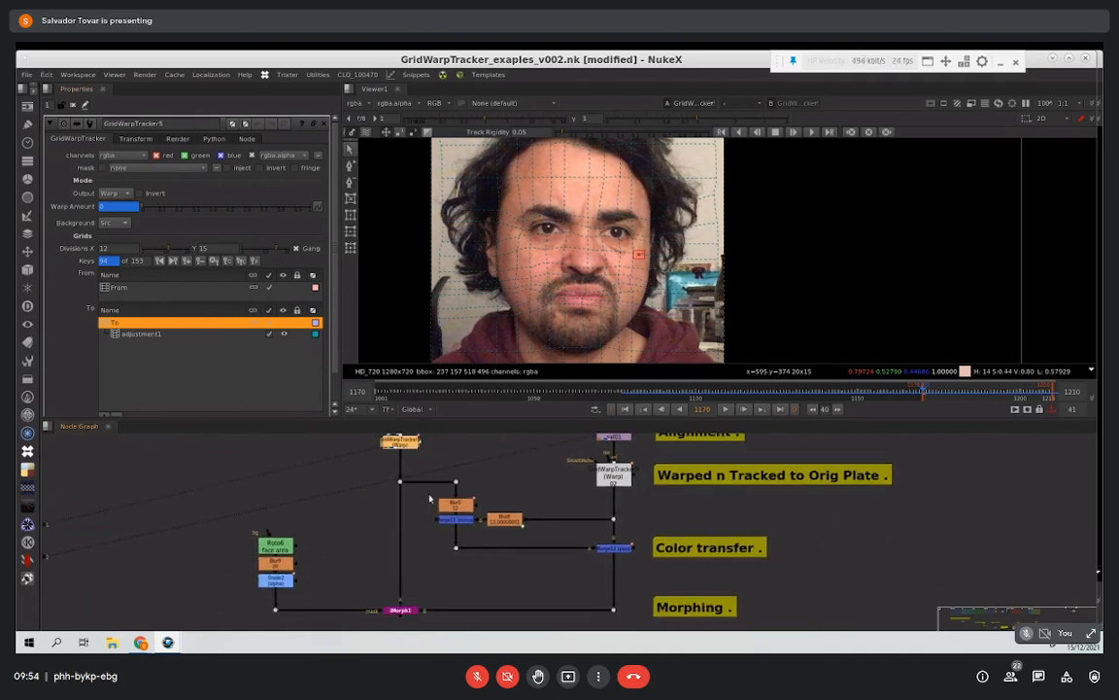
middle_click_drag(425, 541, 389, 601)
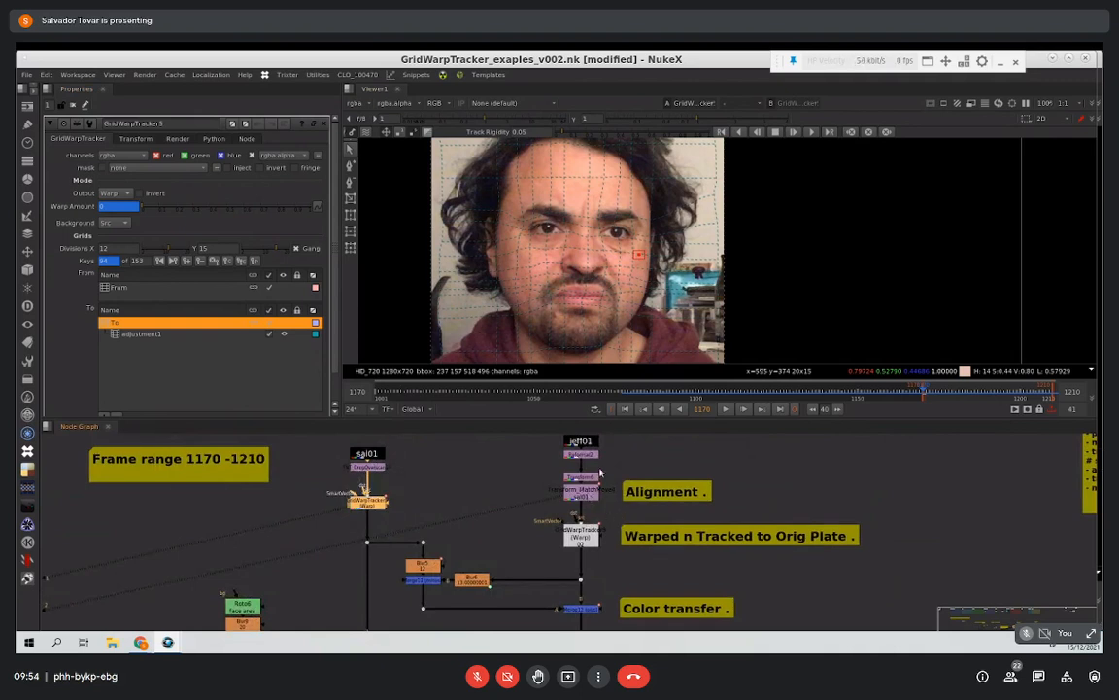
Step: Go to frame 1210 and examine the warped Master Plate face and its grid up close
left_click(1018, 396)
left_click_drag(1018, 396, 1053, 399)
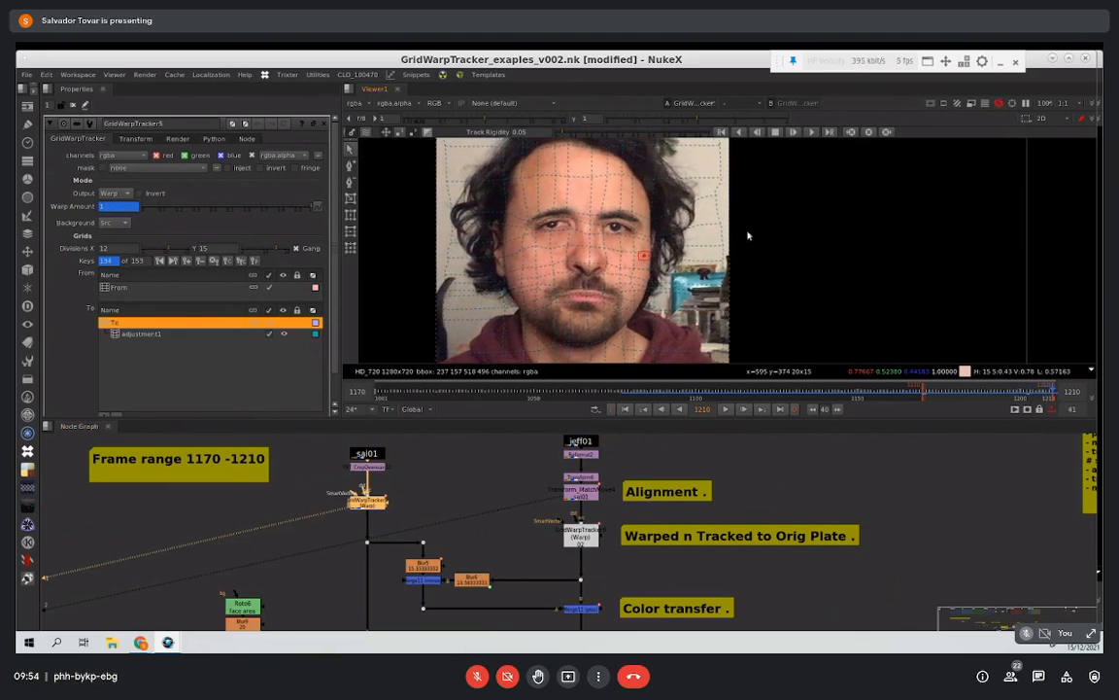
scroll(748, 235, "up", 2)
middle_click_drag(658, 290, 749, 295)
Step: Show the aligned Target Plate from Transform_MatchMove4 in the viewer at frame 1210
left_click(591, 496)
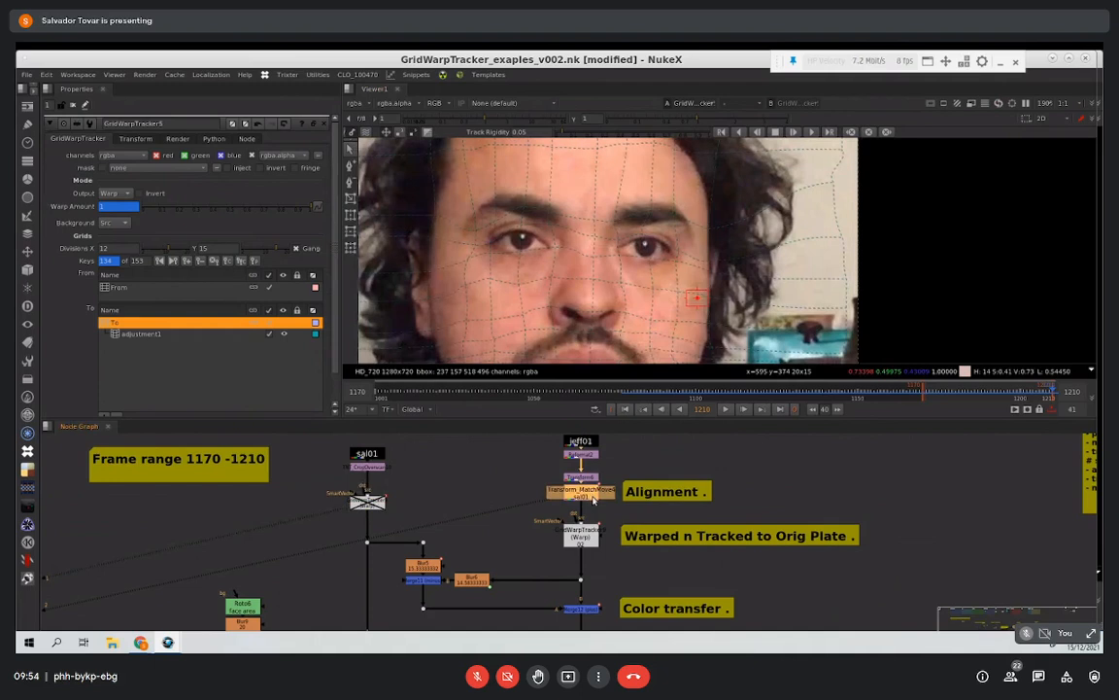
key("1")
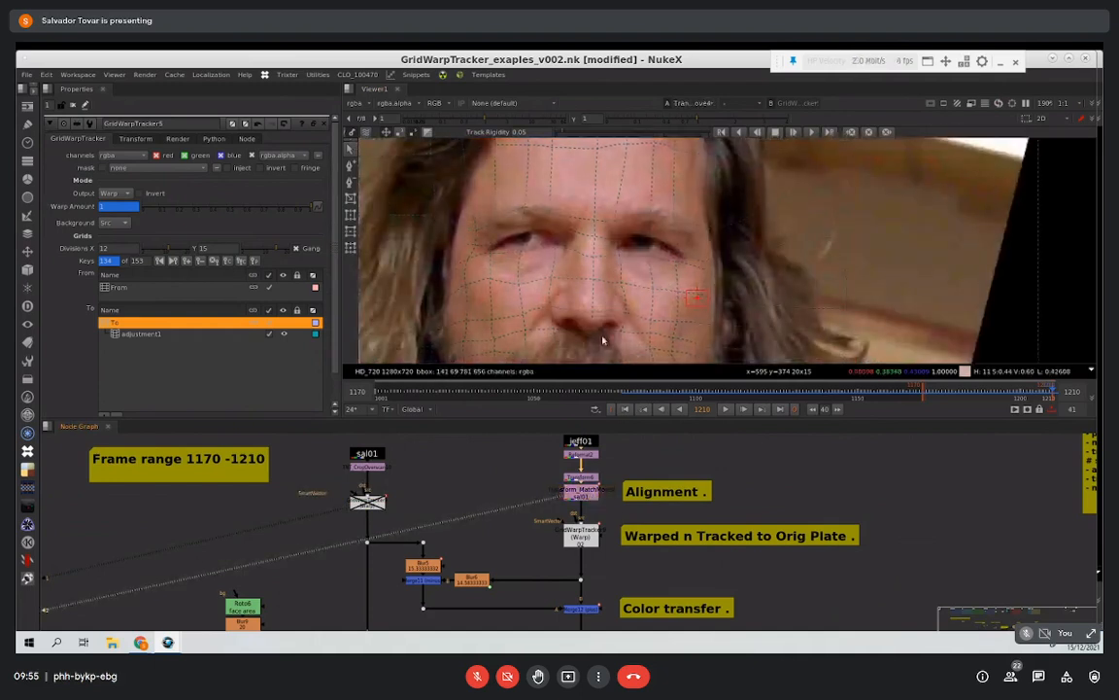
scroll(602, 340, "down", 2)
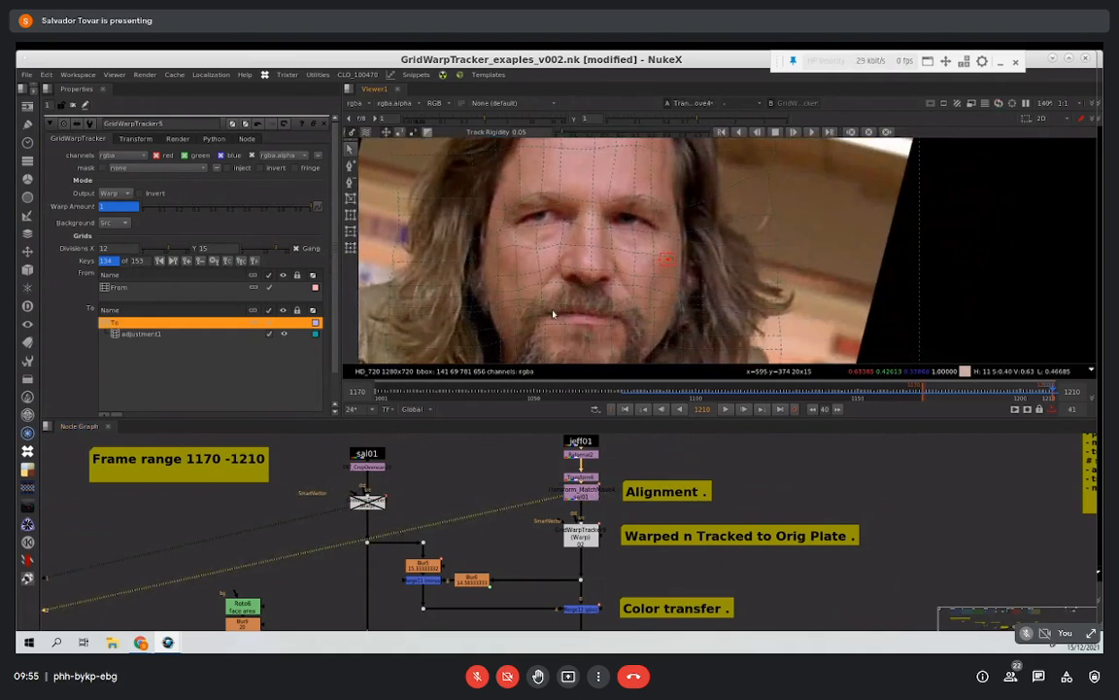
Step: Re-enable the Master Plate GridWarpTracker and compare its warped face with the Transform_MatchMove4 output
left_click(367, 501)
key("1")
key("d")
left_click(581, 491)
key("1")
key("1")
key("2")
key("1")
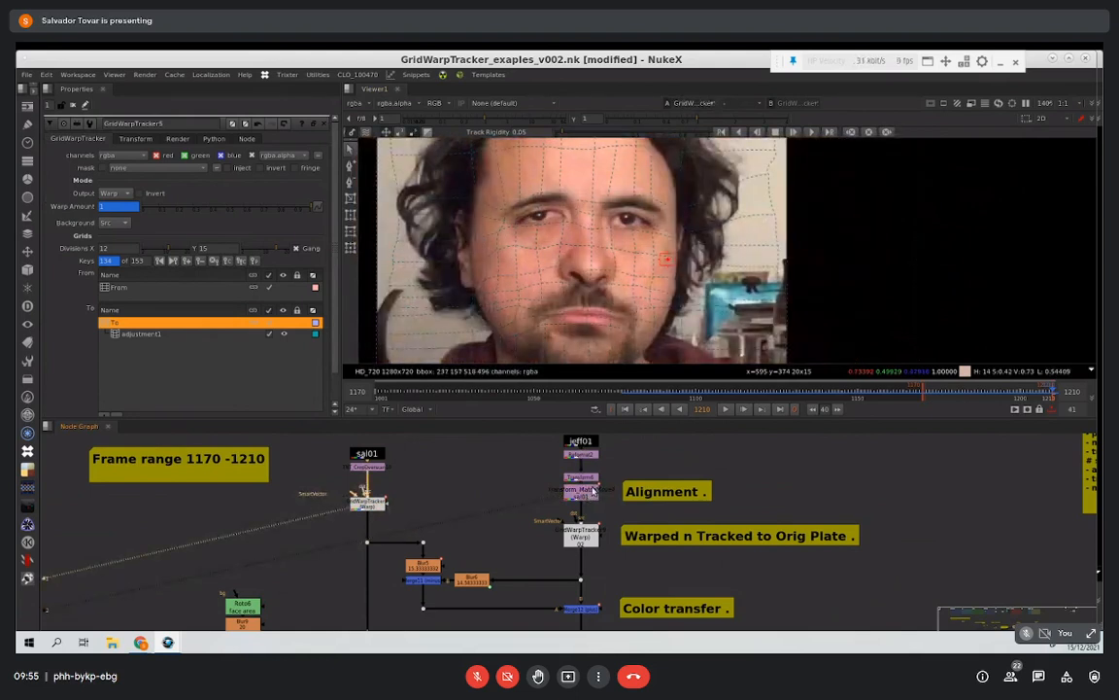
key("1")
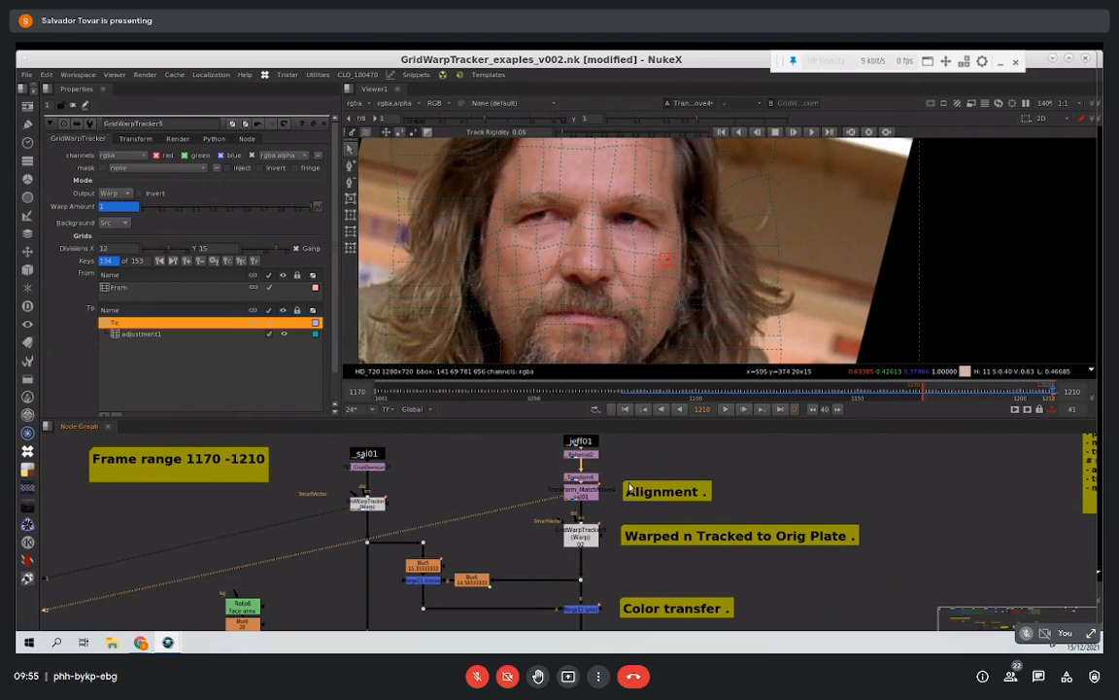
Step: Show the Master Plate GridWarpTracker's output and inspect its To grid and the adjustment1 grid beneath it
middle_click_drag(785, 255, 735, 290)
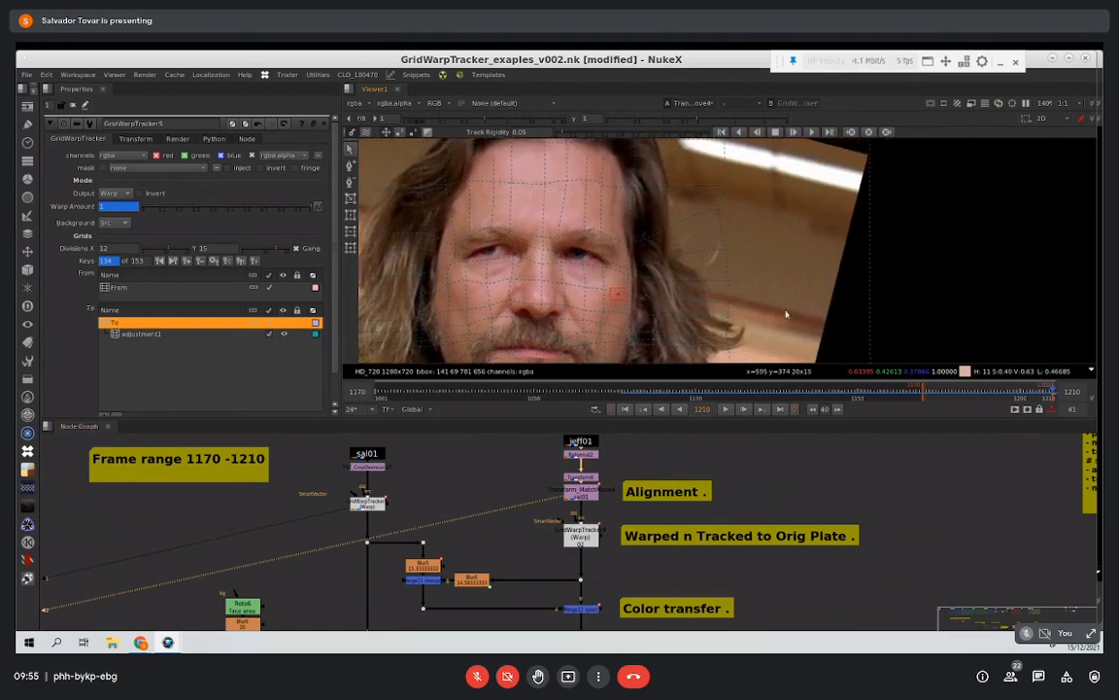
middle_click_drag(857, 284, 797, 297)
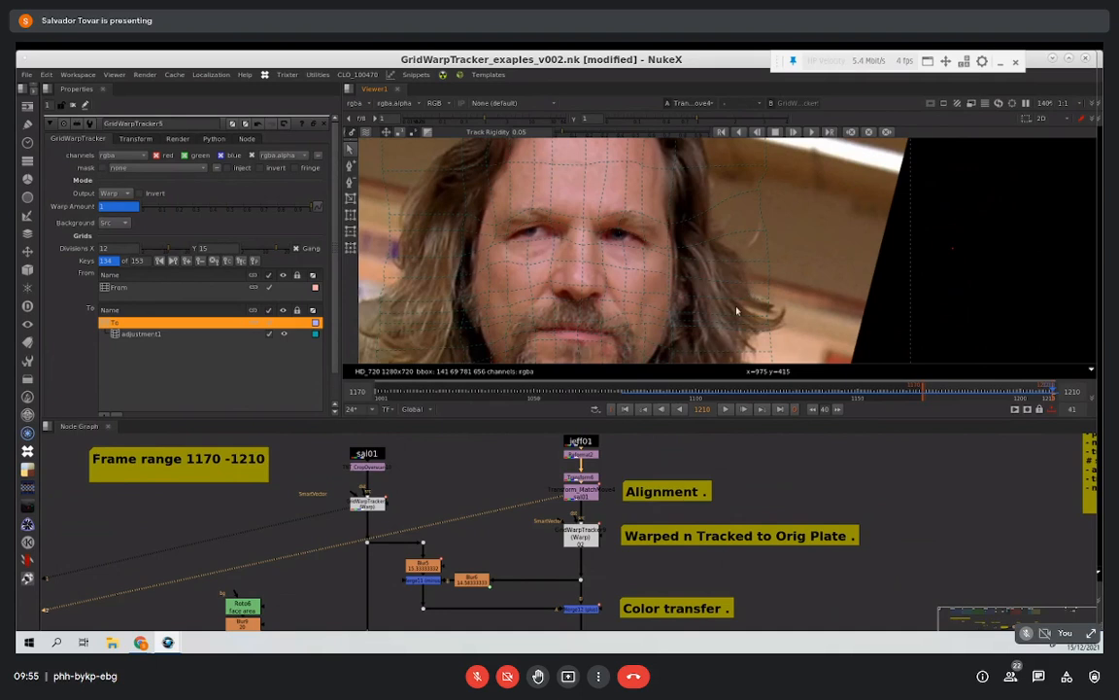
left_click(372, 506)
key("1")
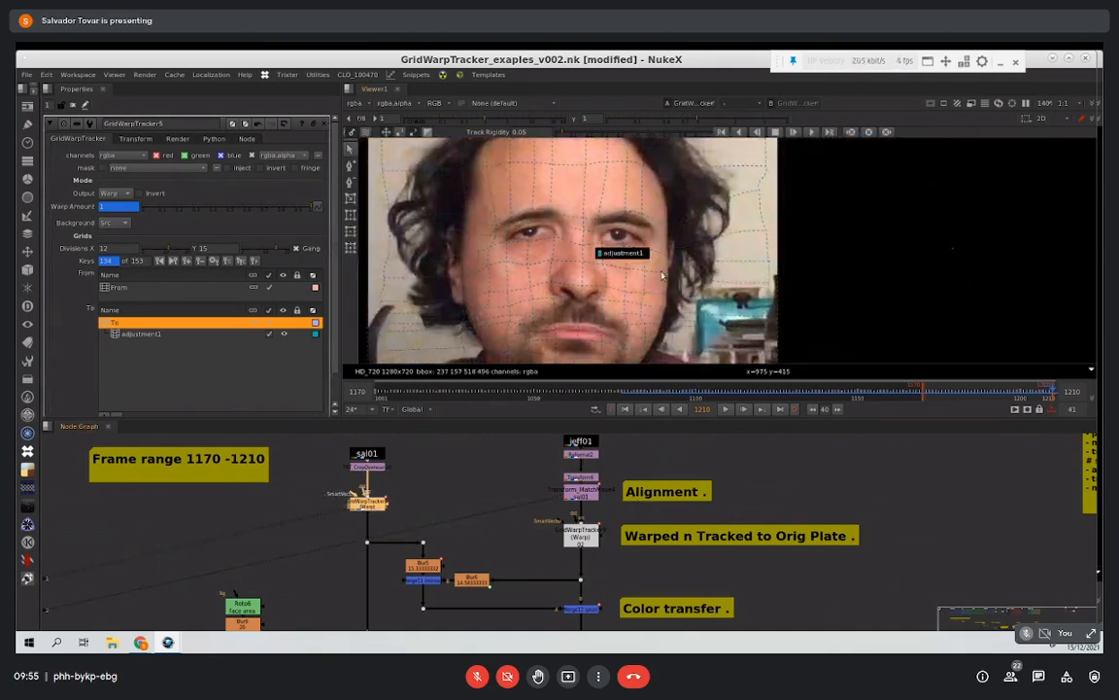
left_click(194, 334)
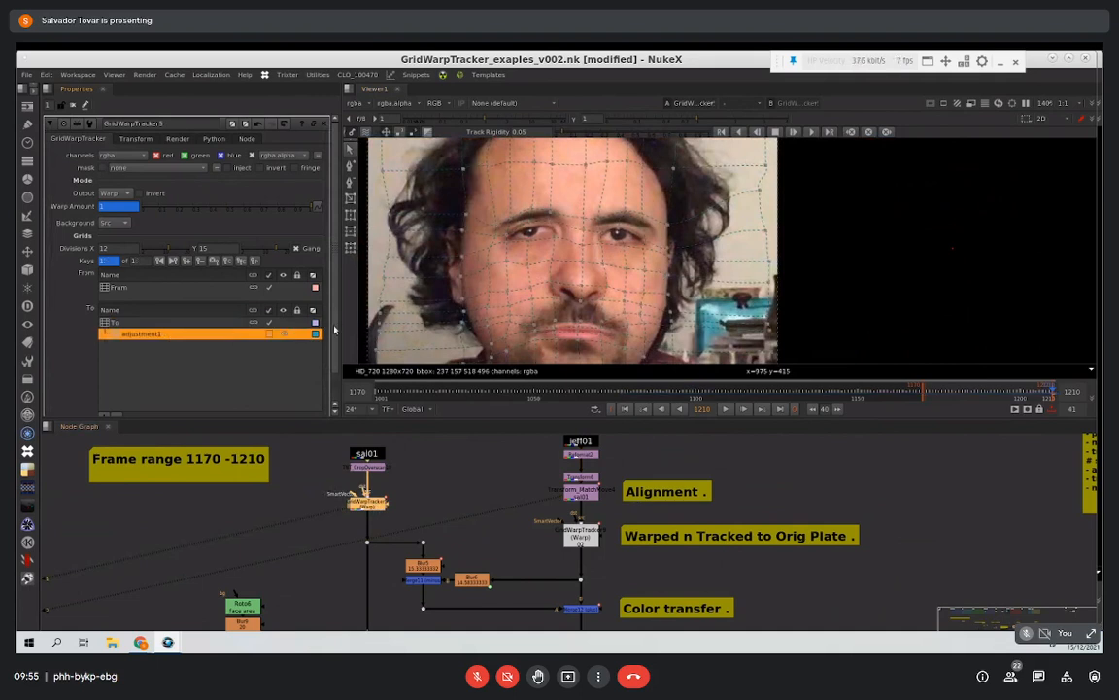
scroll(336, 360, "down", 2)
left_click(131, 291)
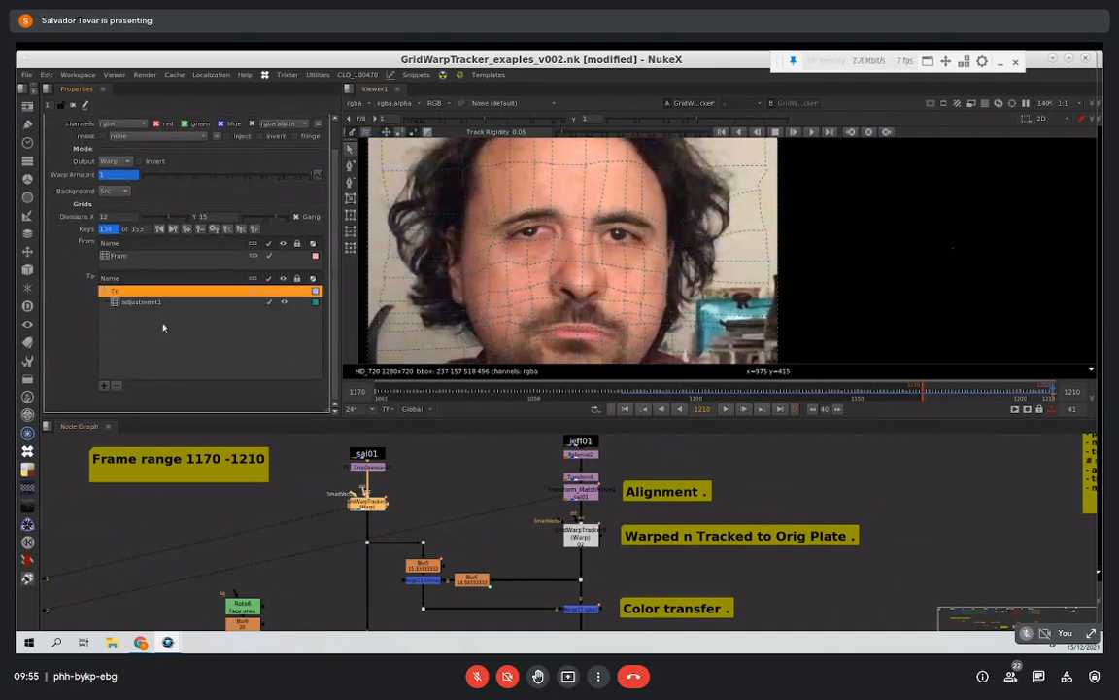
left_click(152, 302)
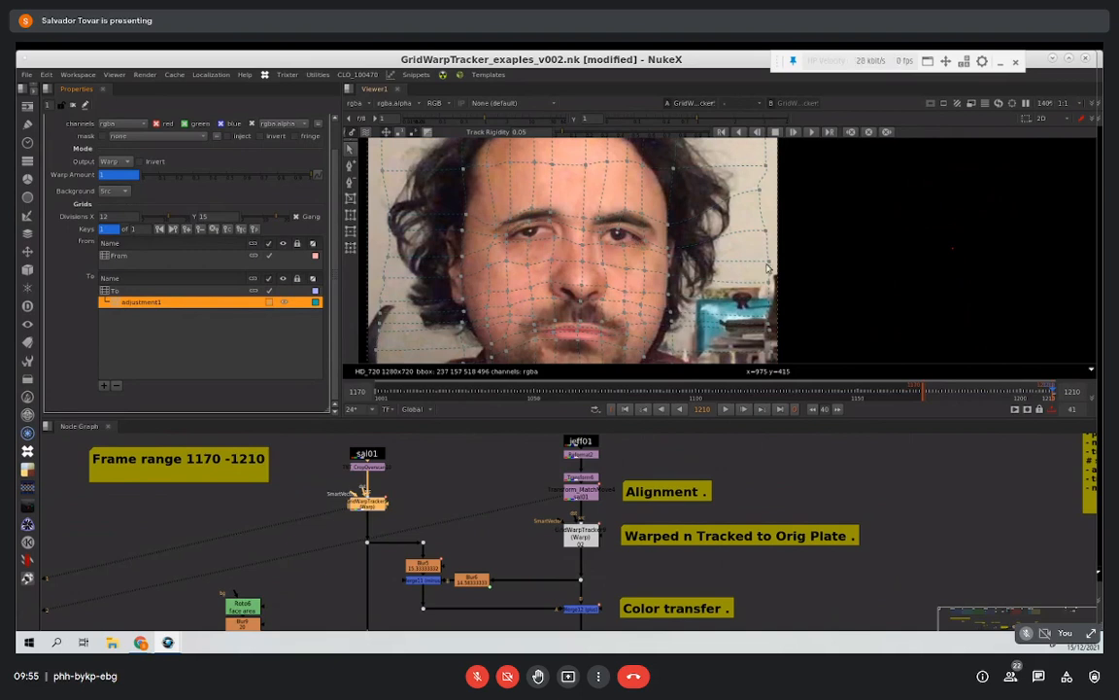
Step: Scrub between frames 1170 and 1210 to compare the unwarped and warped Master Plate face
left_click(1004, 396)
left_click(923, 392)
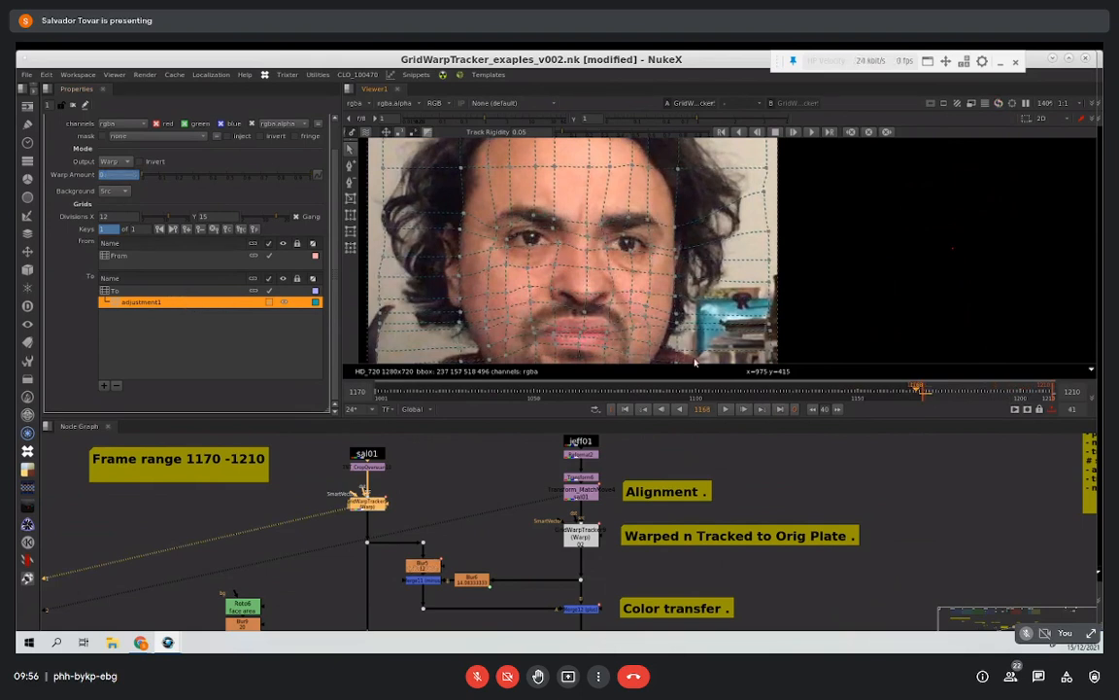
left_click(929, 392)
left_click_drag(928, 398, 925, 397)
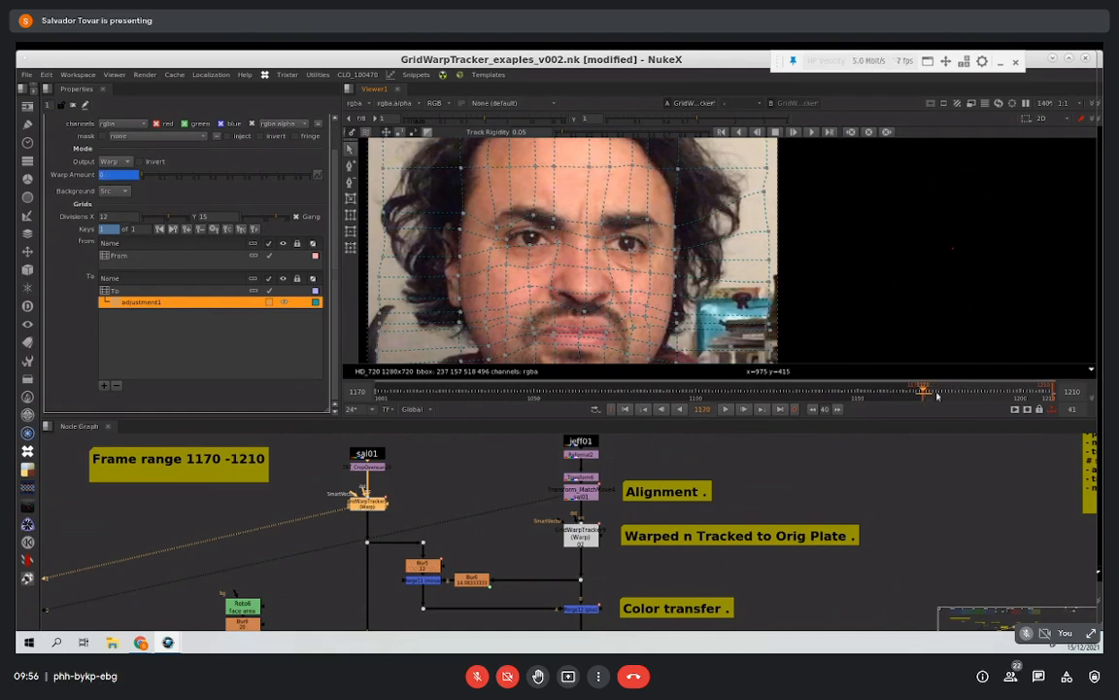
left_click(1051, 392)
left_click_drag(1052, 392, 1054, 393)
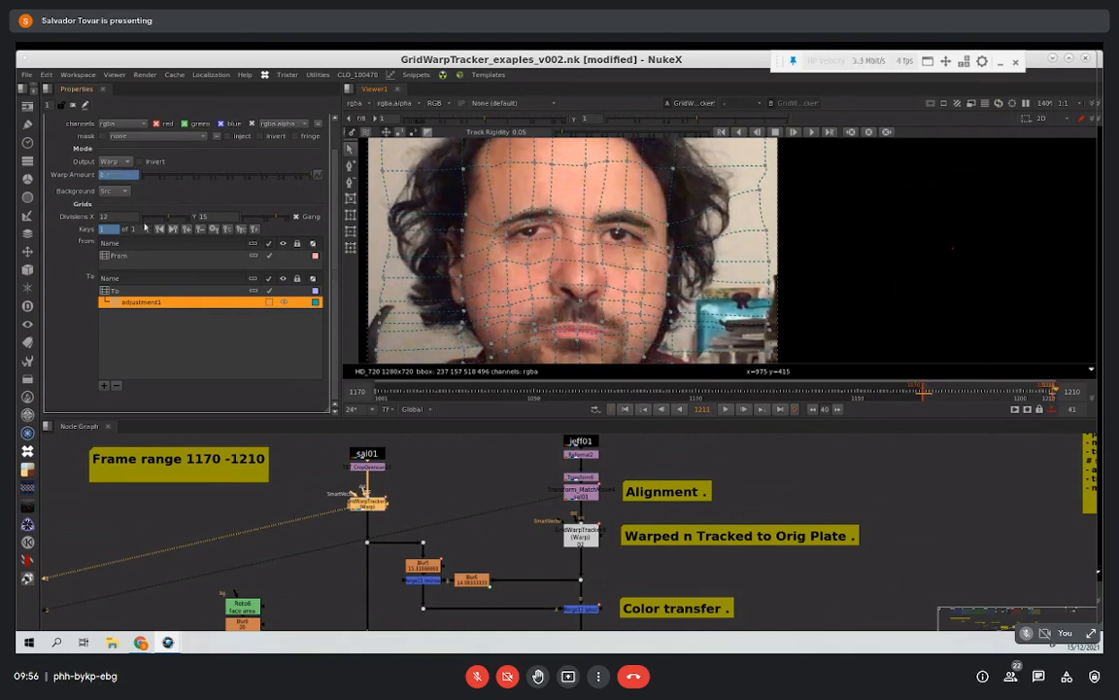
Step: Check the Master Plate GridWarpTracker's animated Warp Amount at frame 1210 and at frame 1170
left_click(121, 175)
left_click(1046, 393)
left_click_drag(1046, 393, 1053, 393)
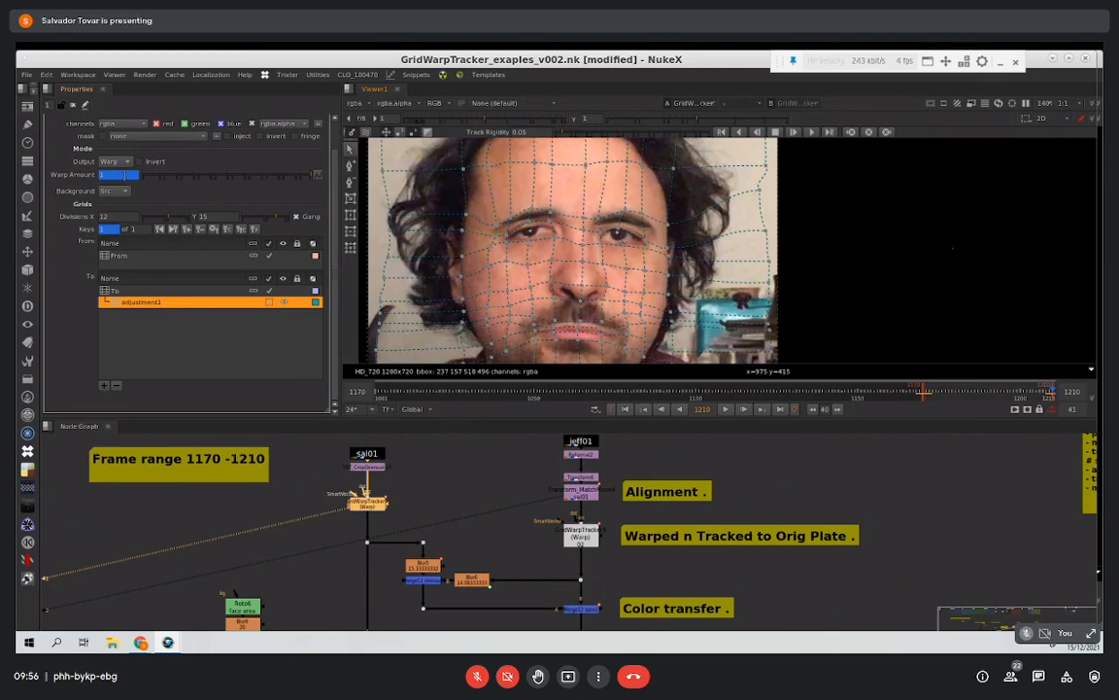
left_click(923, 393)
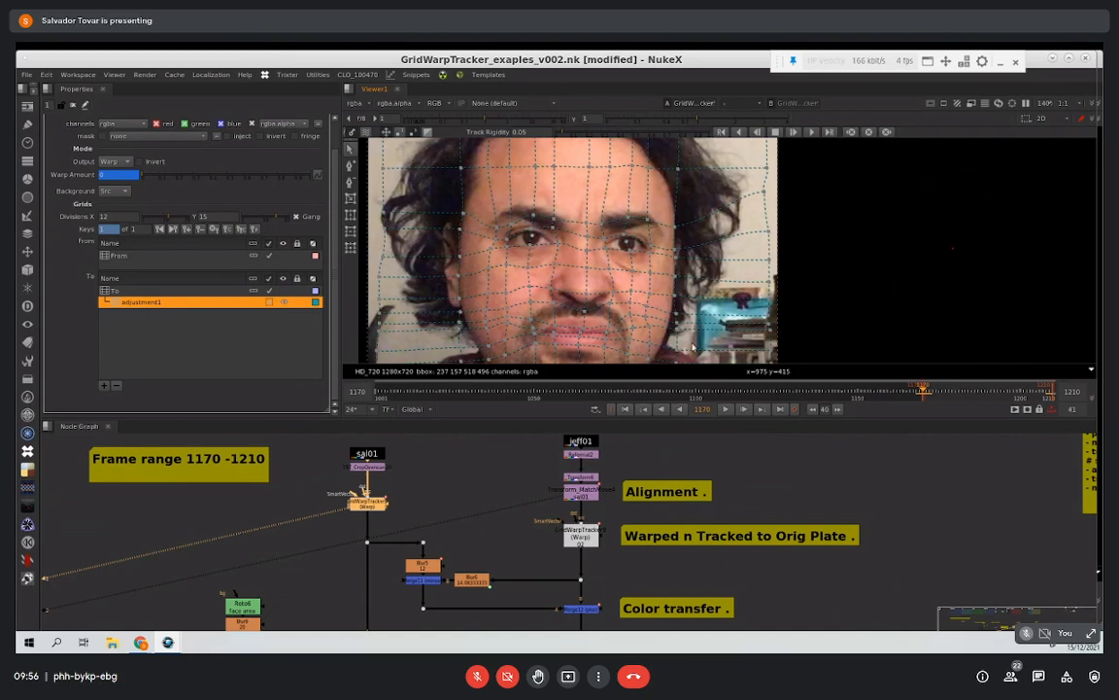
Step: View the Target Plate's Transform_MatchMove4 output and the GridWarpTracker below it at frame 1170
middle_click_drag(512, 510, 453, 494)
scroll(526, 511, "up", 1)
left_click(543, 476)
key("1")
left_click(546, 524)
key("1")
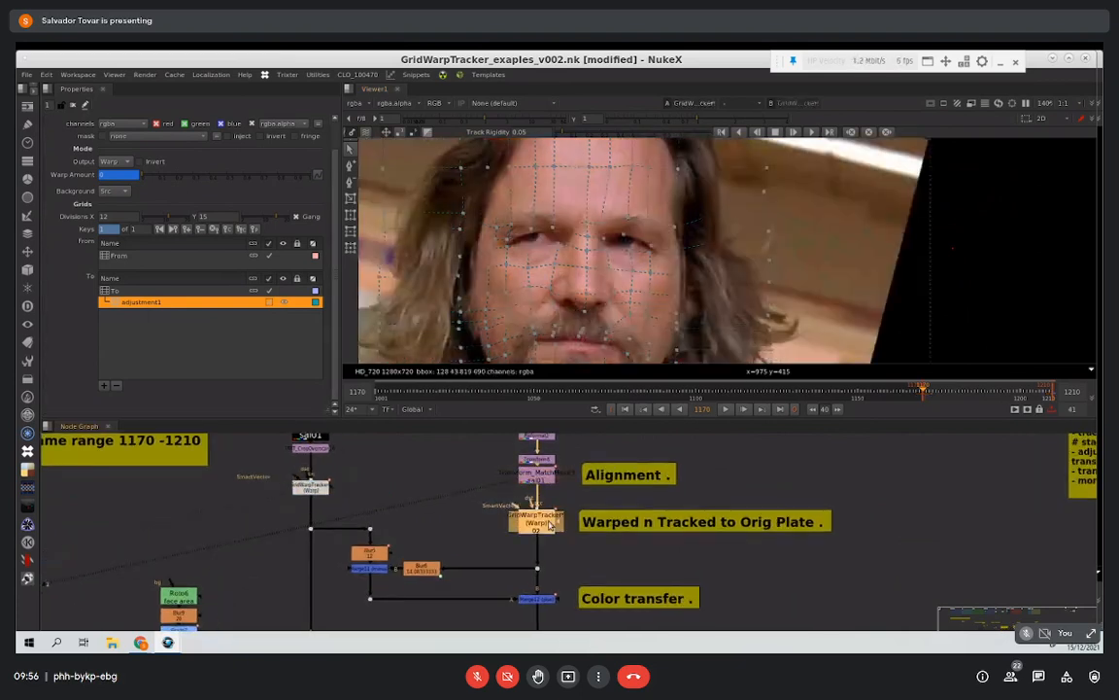
Step: Open the properties of the Target Plate's GridWarpTracker and select its adjustment1 grid
double_click(545, 524)
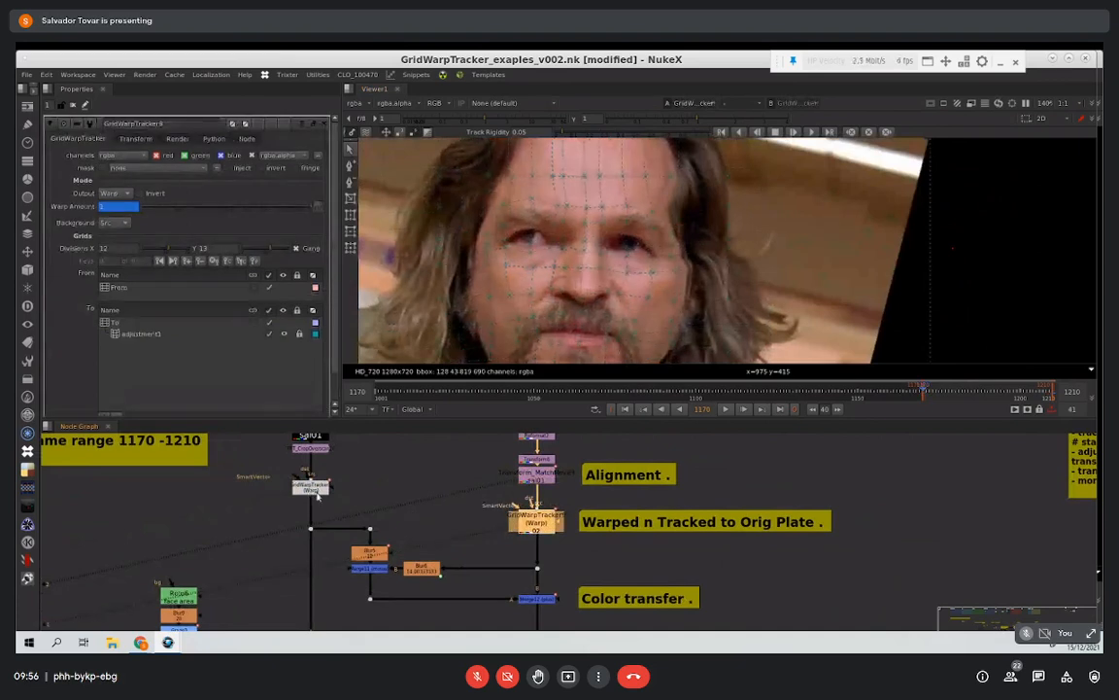
double_click(312, 488)
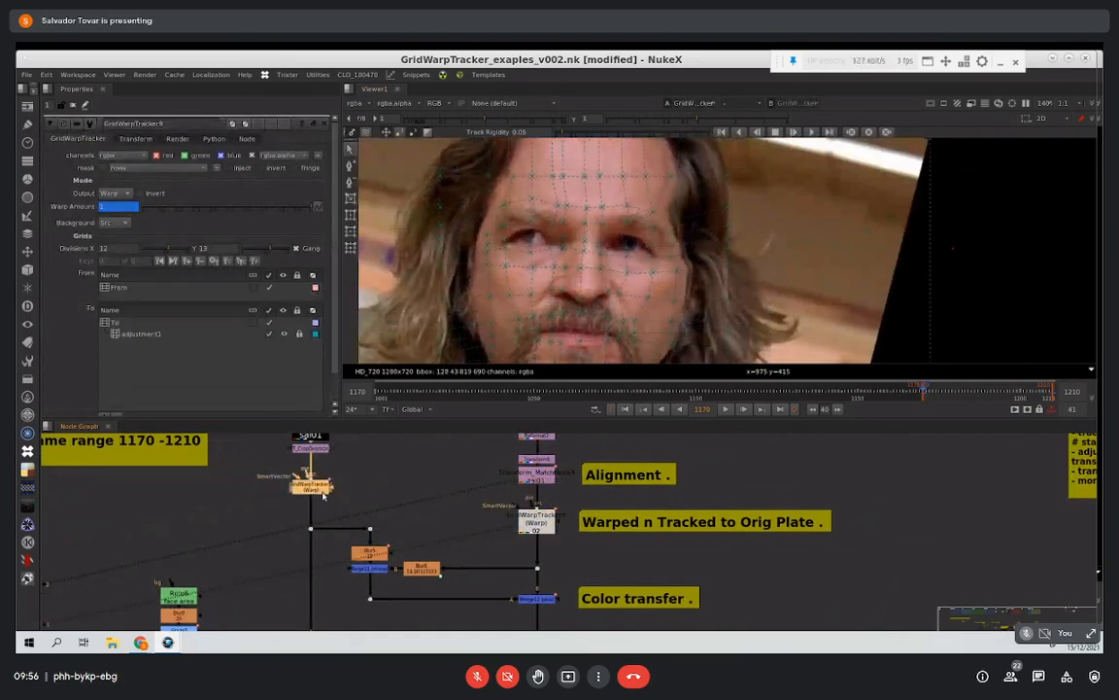
left_click(546, 520)
left_click_drag(552, 524, 550, 513)
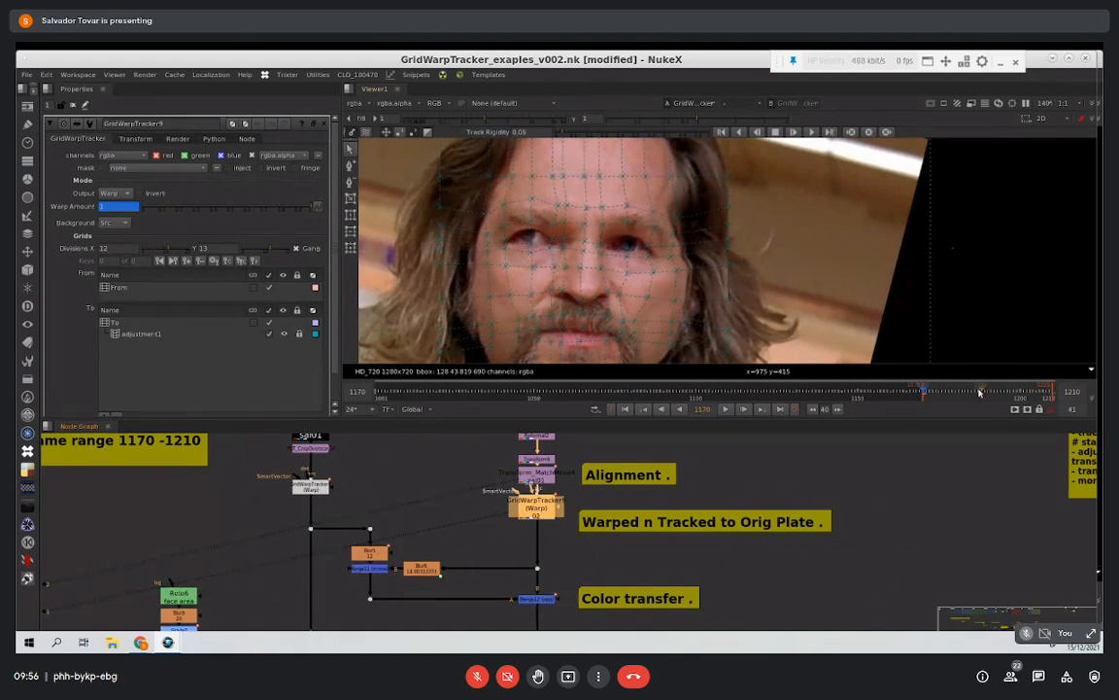
left_click(182, 333)
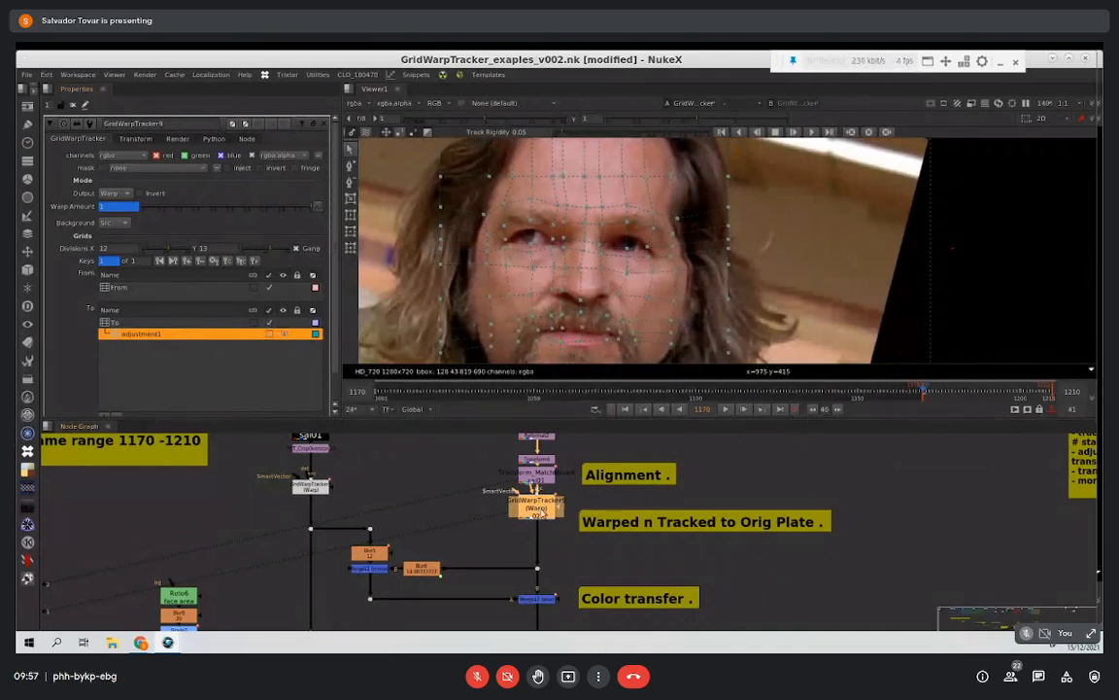
Step: Load the cropped Master Plate into the viewer and compare it with the warped Target Plate under the grid
left_click(321, 449)
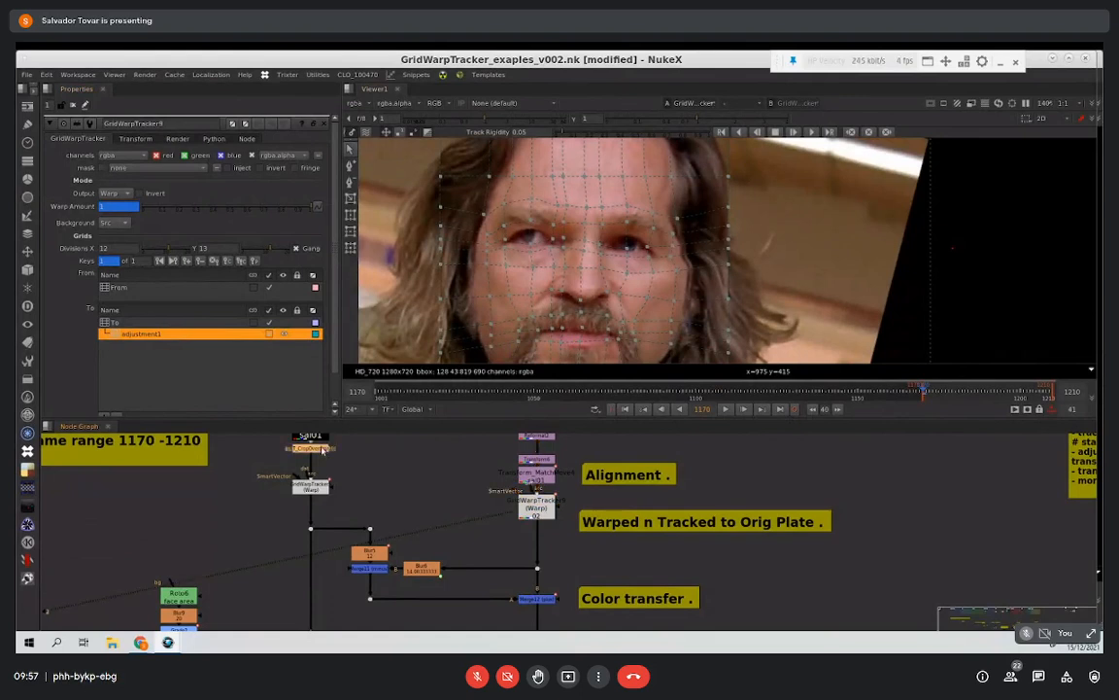
key("1")
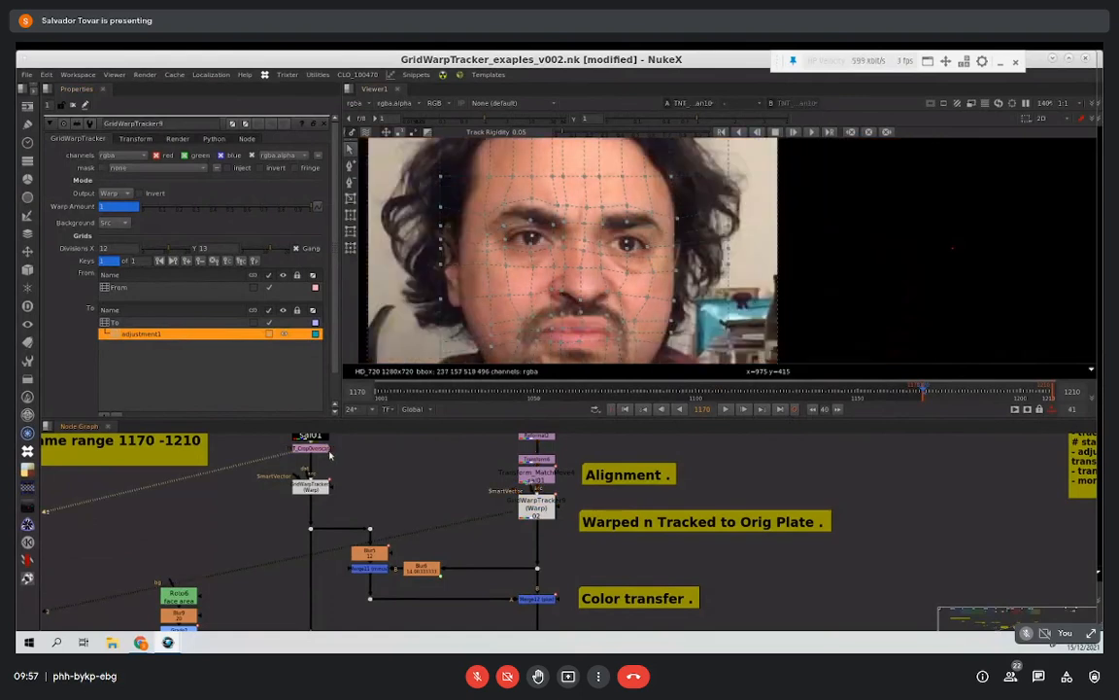
key("2")
key("1")
key("2")
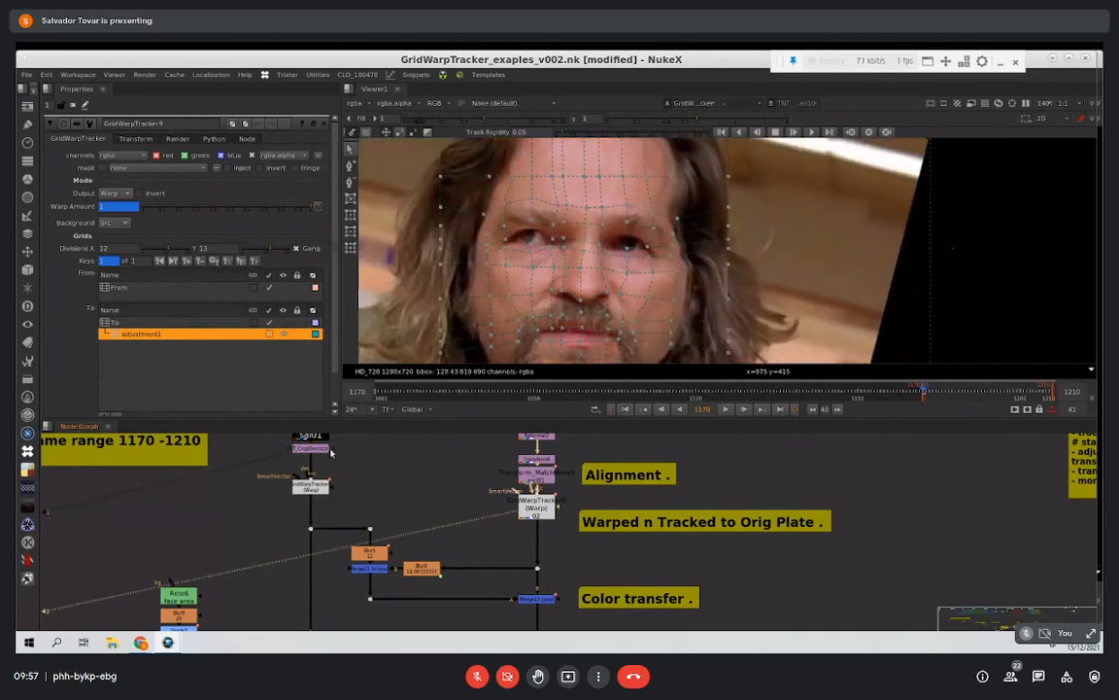
Step: Hide the viewer overlays and alternate between the cropped Master Plate and the warped Target Plate to compare facial features
middle_click_drag(763, 284, 704, 262)
key("q")
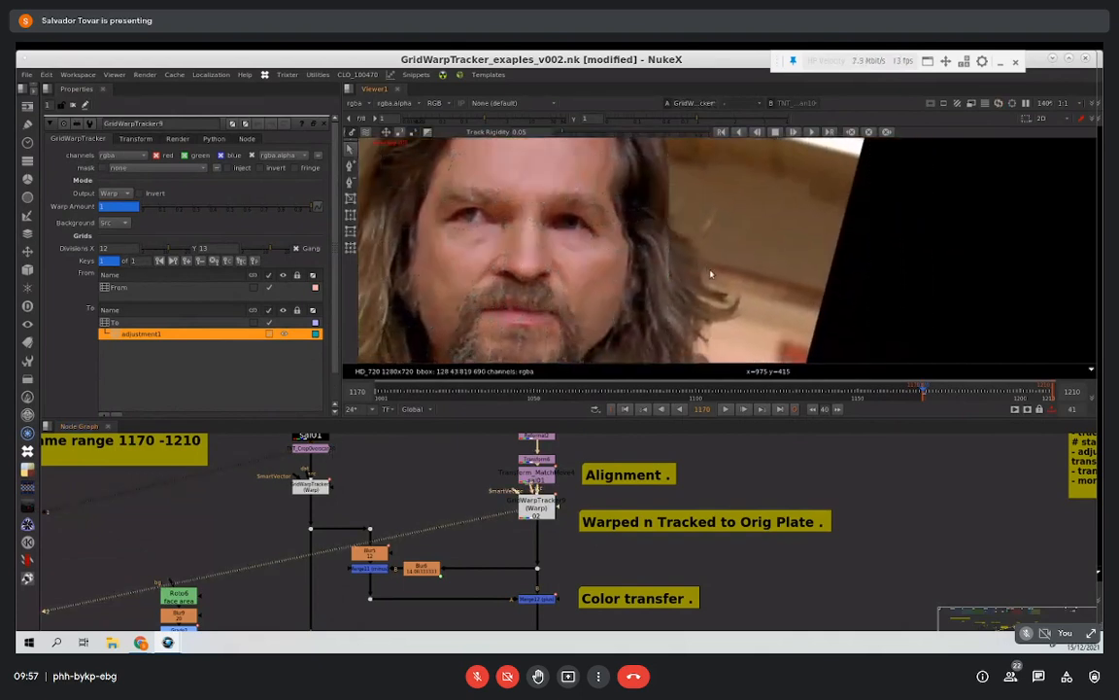
key("1")
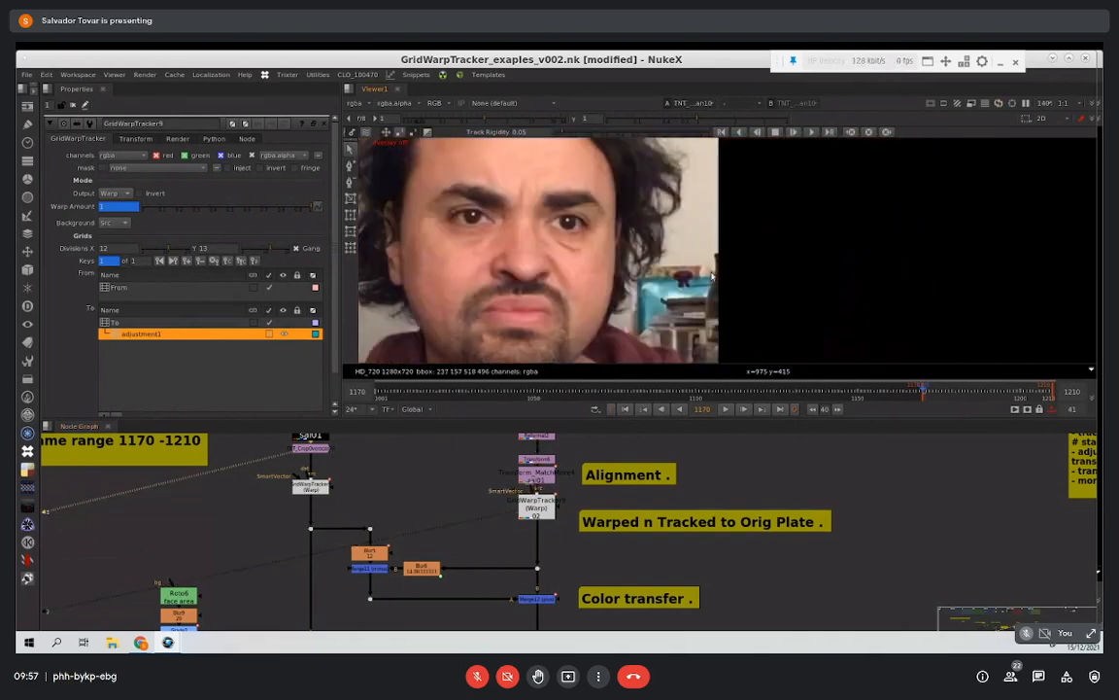
key("2")
key("1")
key("2")
key("1")
key("2")
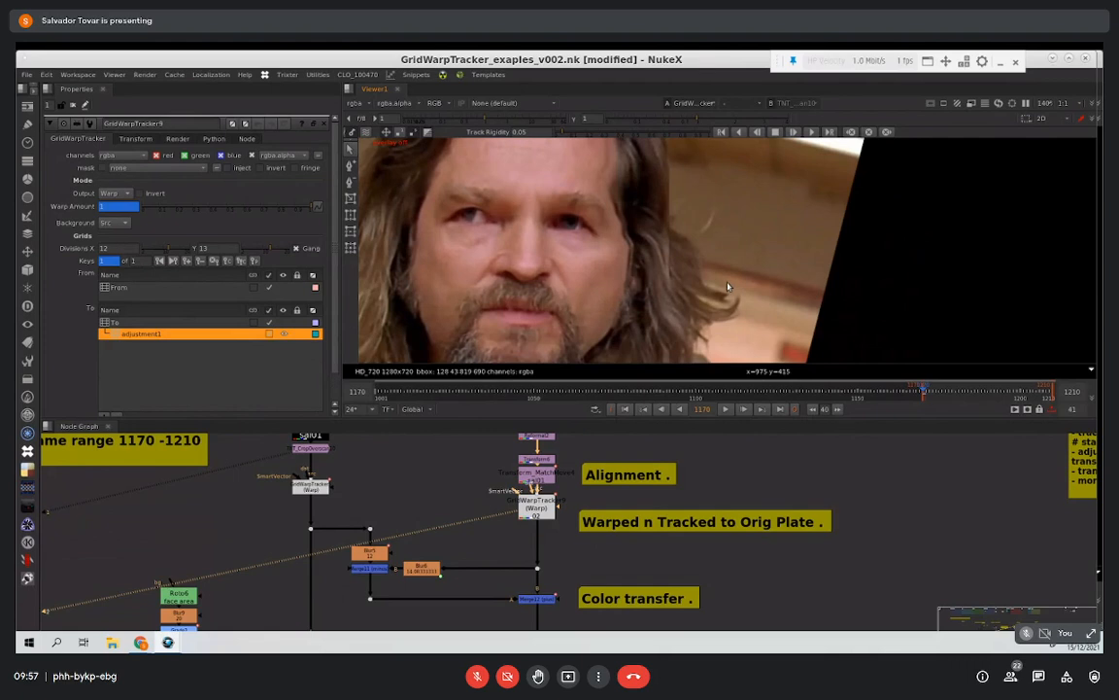
key("1")
key("2")
key("1")
key("2")
mouse_move(427, 503)
middle_mouse_down()
mouse_move(404, 478)
mouse_move(435, 505)
middle_mouse_up()
scroll(435, 505, "down", 2)
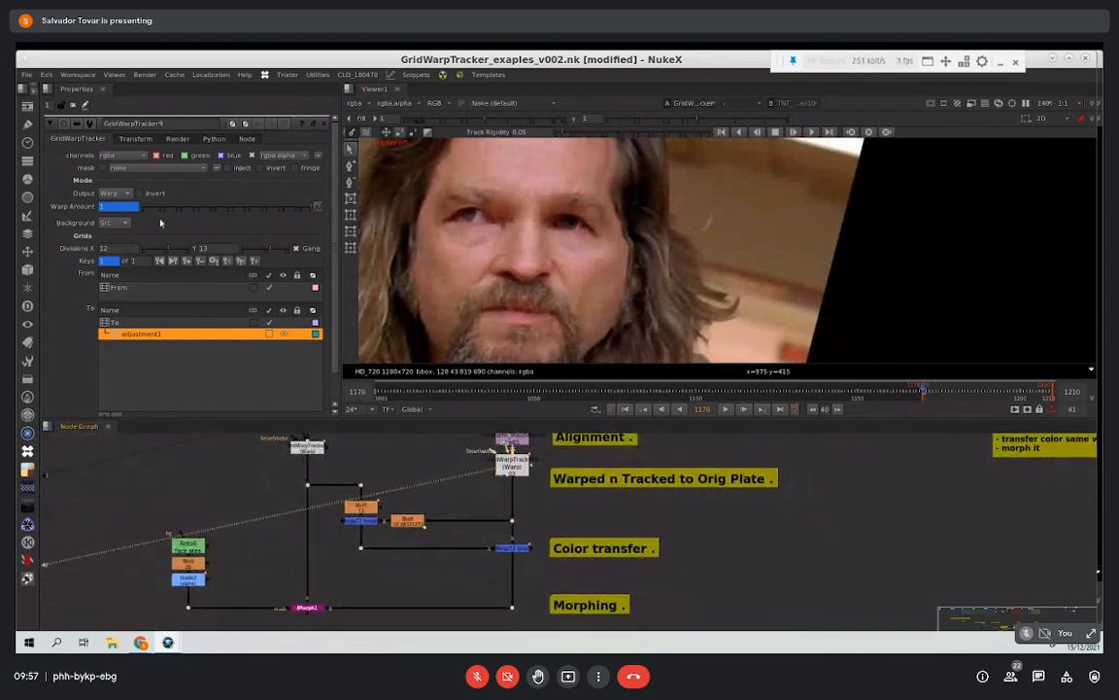
Step: Go to frame 1210 and spread the two Blur nodes apart around the first Merge of the color transfer section
left_click(995, 394)
left_click(1052, 397)
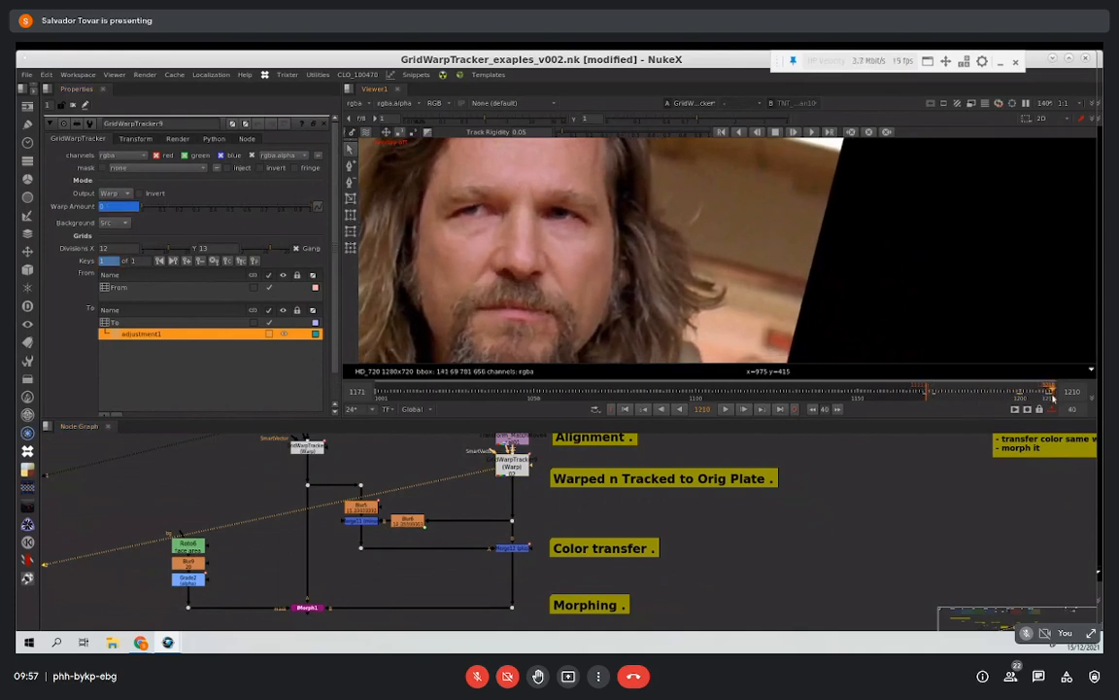
middle_click_drag(491, 494, 517, 480)
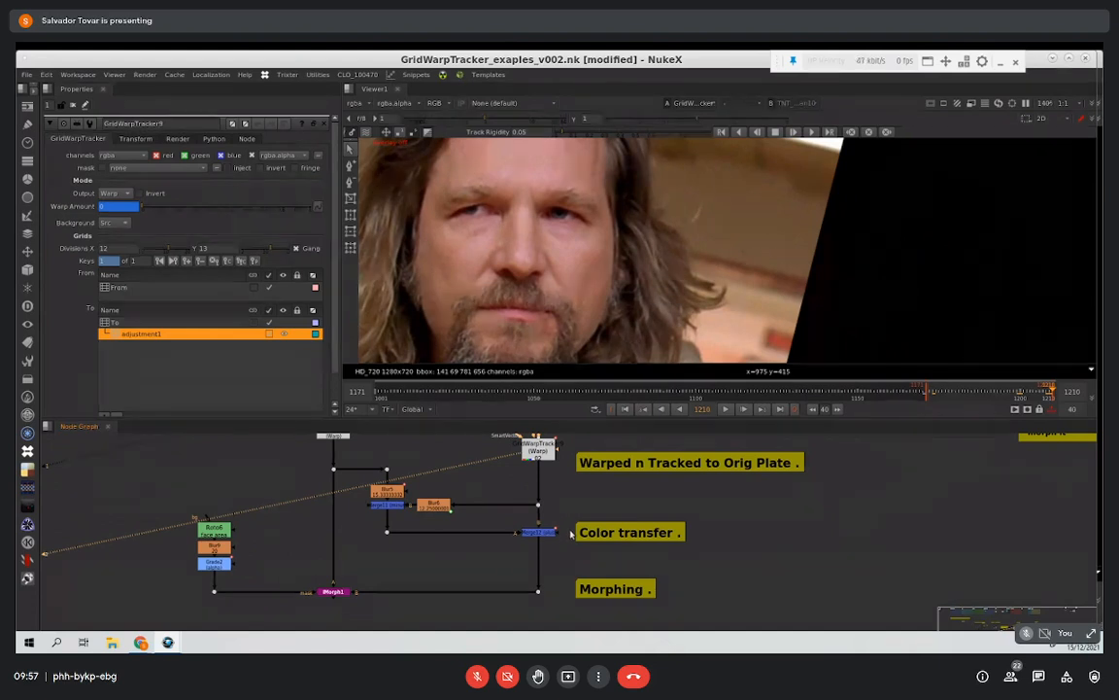
left_click(395, 506)
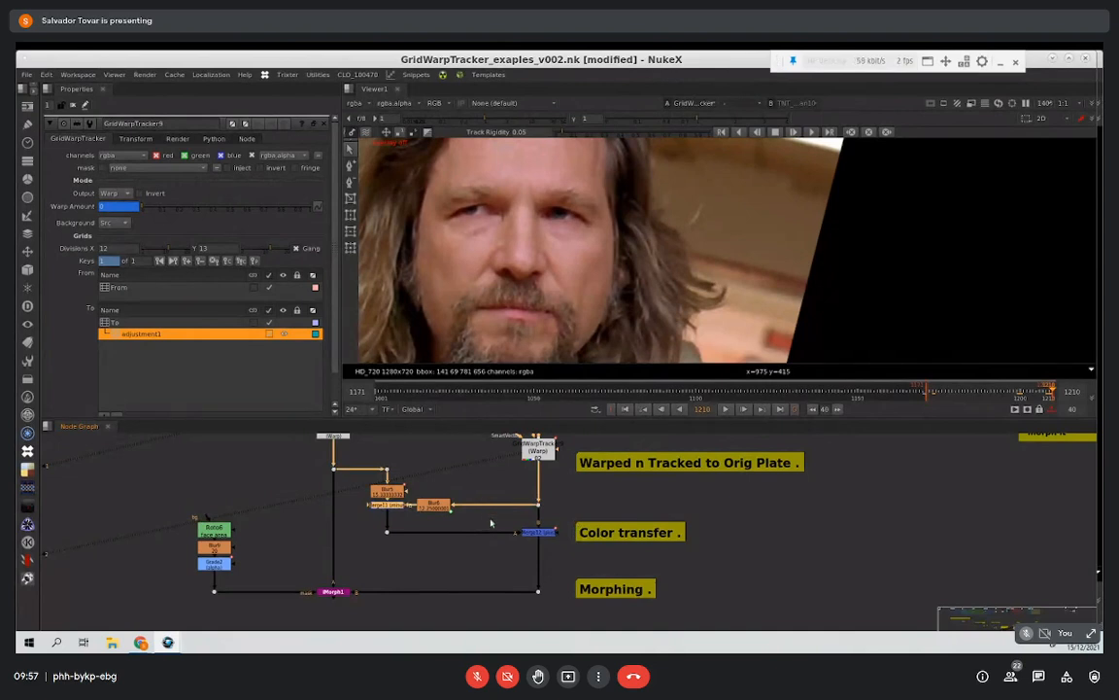
left_click_drag(440, 508, 458, 507)
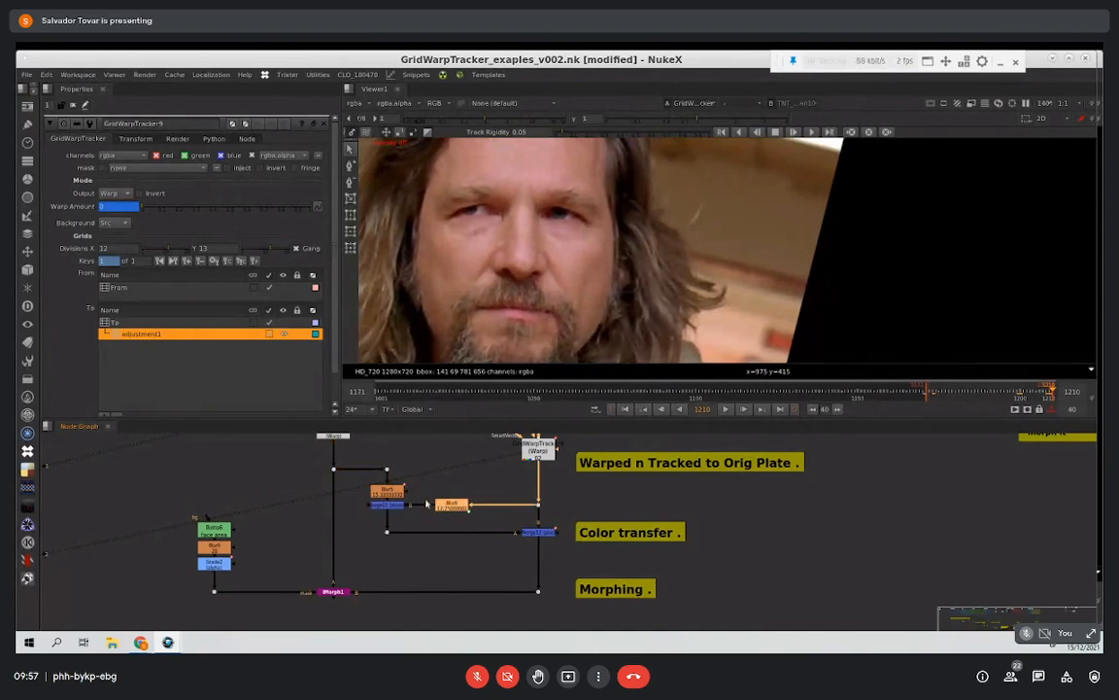
left_click_drag(390, 497, 390, 488)
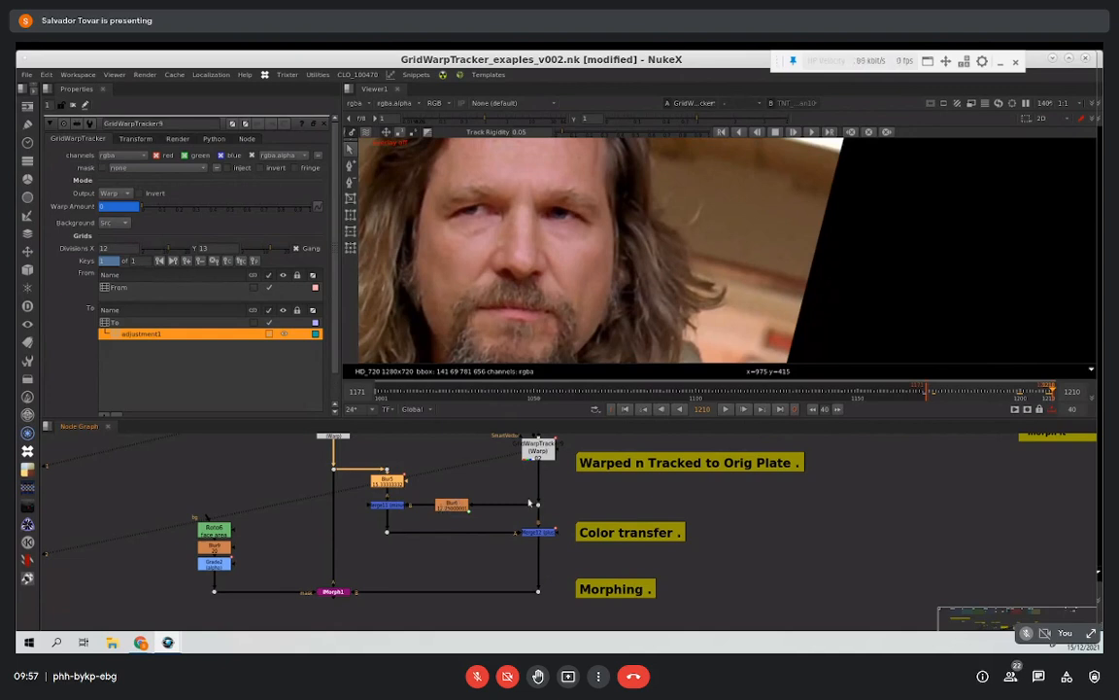
Step: View the color transfer stages: Merge11, the Blur6 and Blur5 inputs, and the combined Merge12 output
left_click_drag(617, 528, 495, 552)
left_click(388, 505)
key("1")
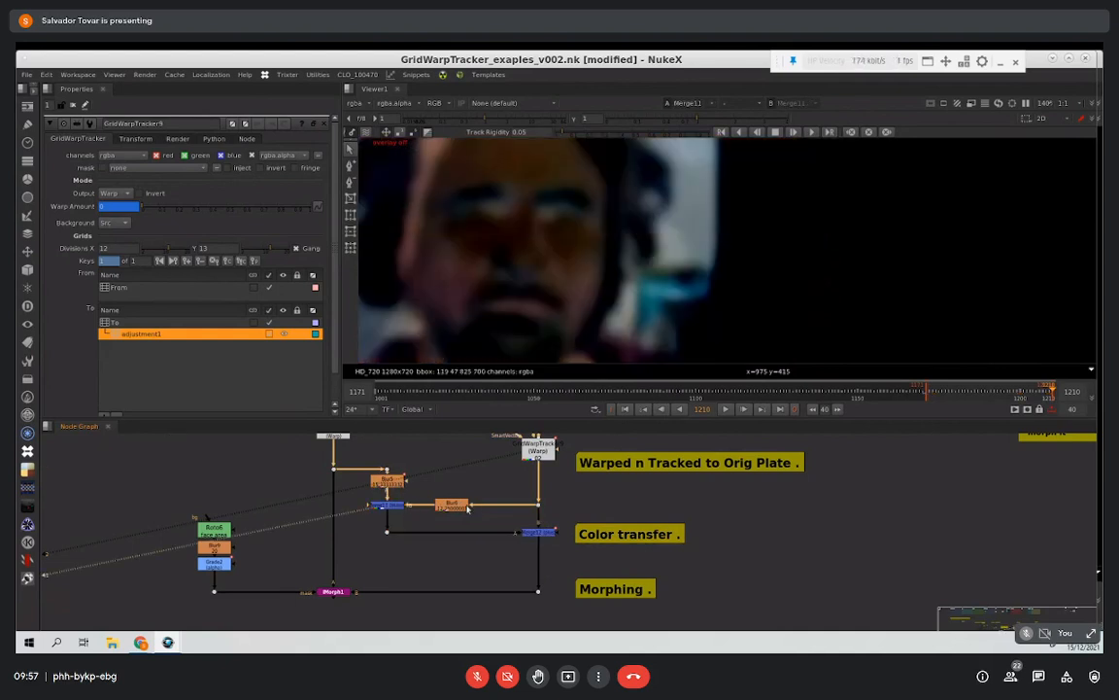
left_click_drag(458, 507, 462, 508)
key("1")
left_click(397, 484)
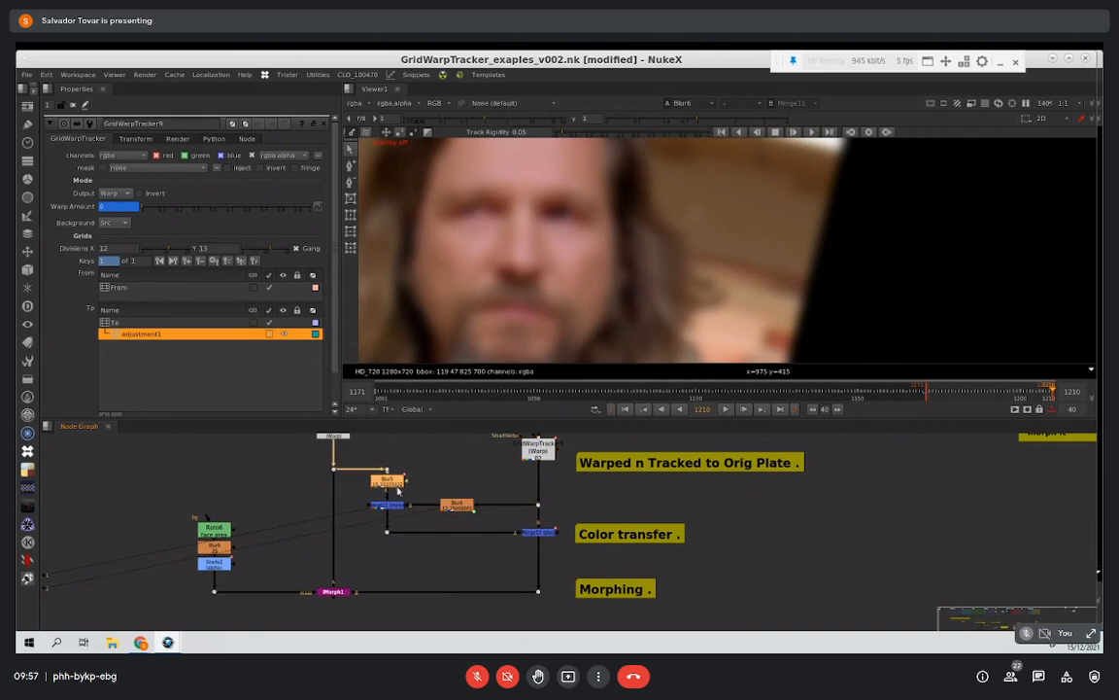
key("1")
left_click(401, 507)
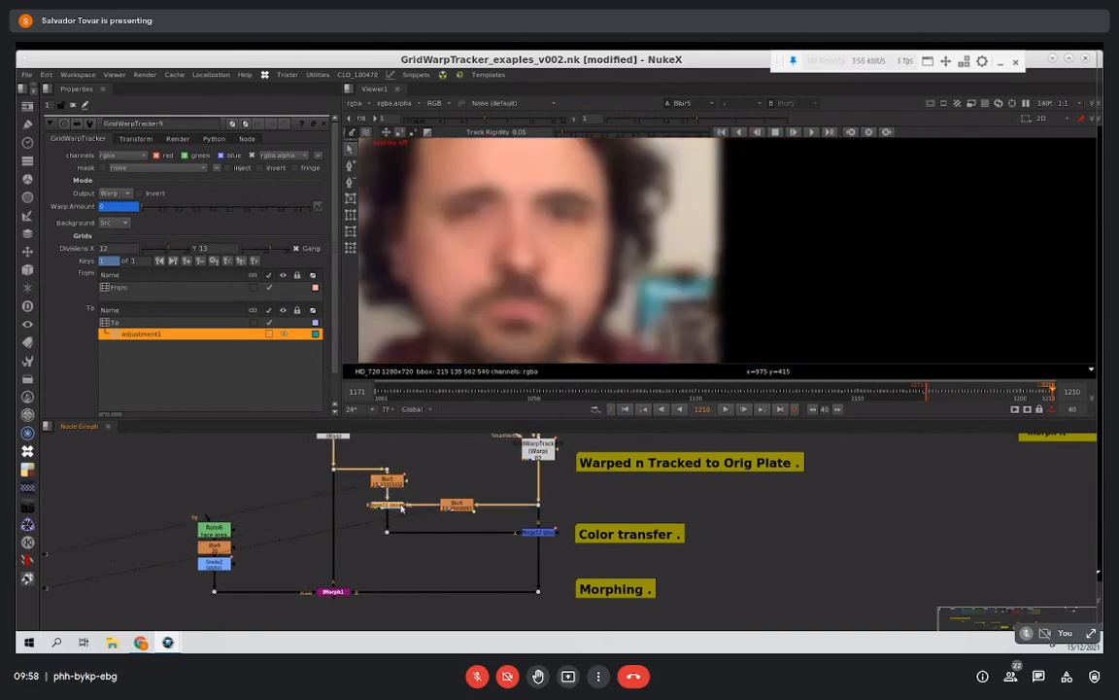
key("1")
left_click(548, 534)
key("1")
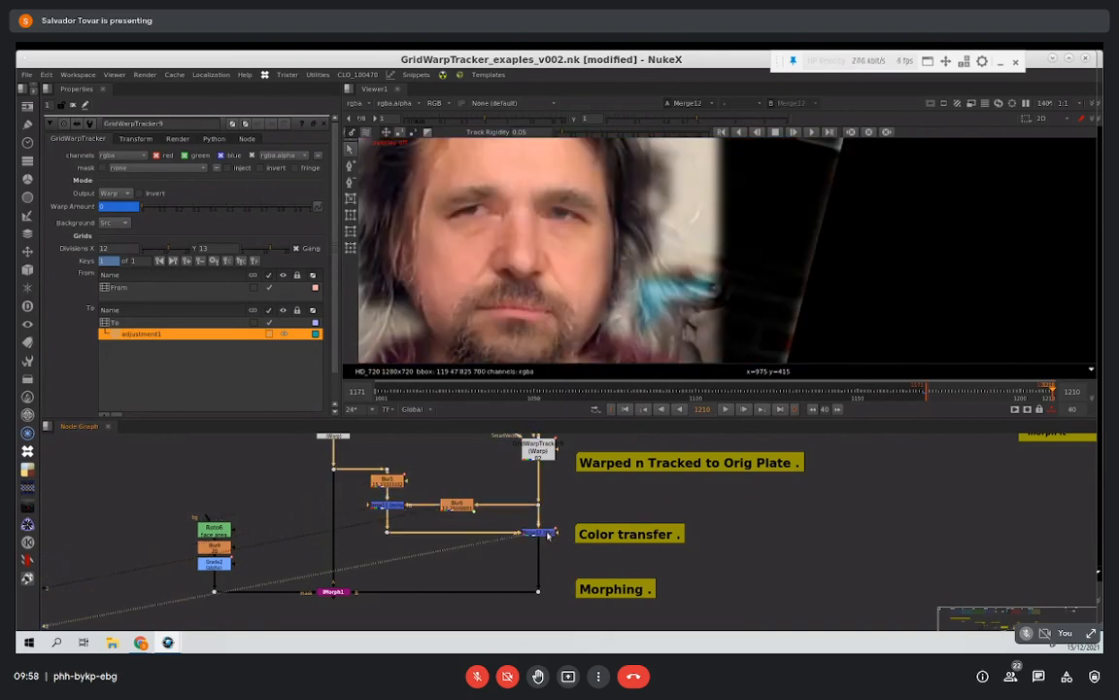
Step: Compare the warped Target Plate and the Master Plate with the color-transferred result in Merge12
left_click(538, 504)
key("2")
key("ctrl+z")
key("ctrl+y")
key("ctrl+z")
key("2")
key("1")
left_click_drag(353, 454, 331, 507)
key("1")
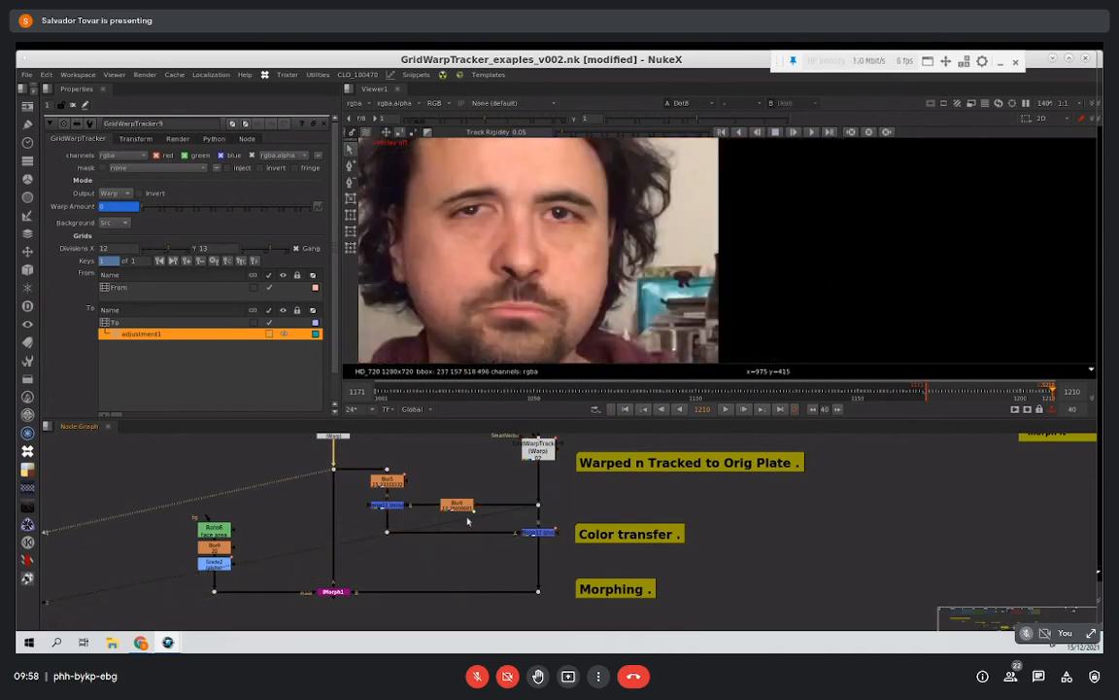
left_click(544, 533)
key("1")
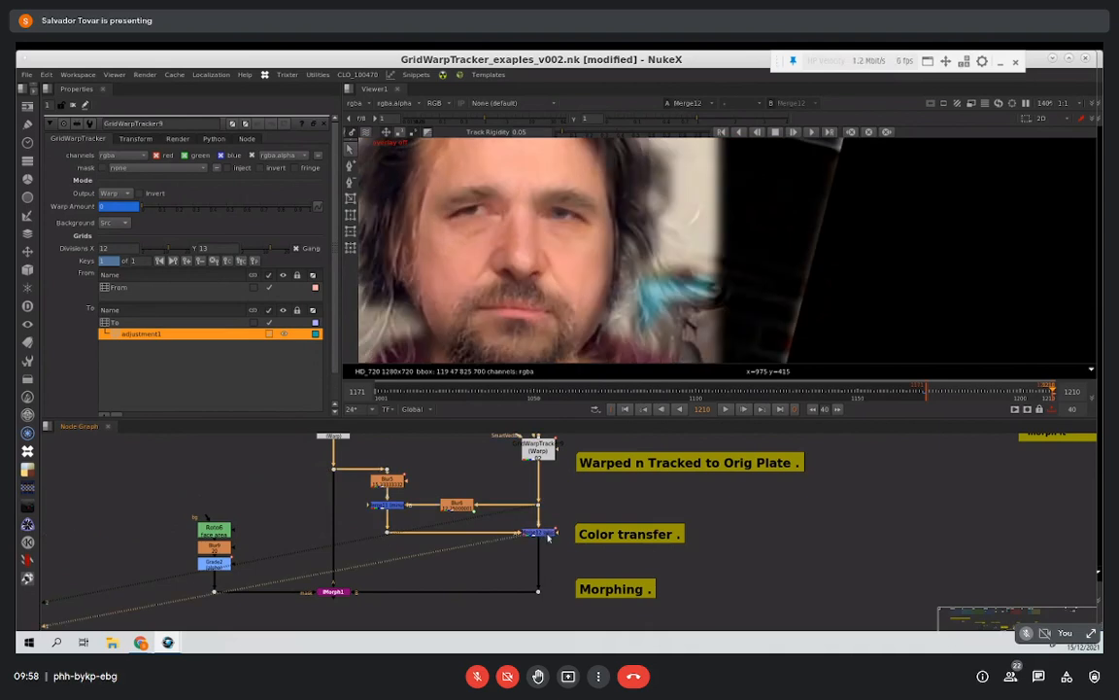
Step: View the IMorph1 output in the morphing section and the Roto6 face matte that feeds its mask
middle_click_drag(532, 507, 497, 503)
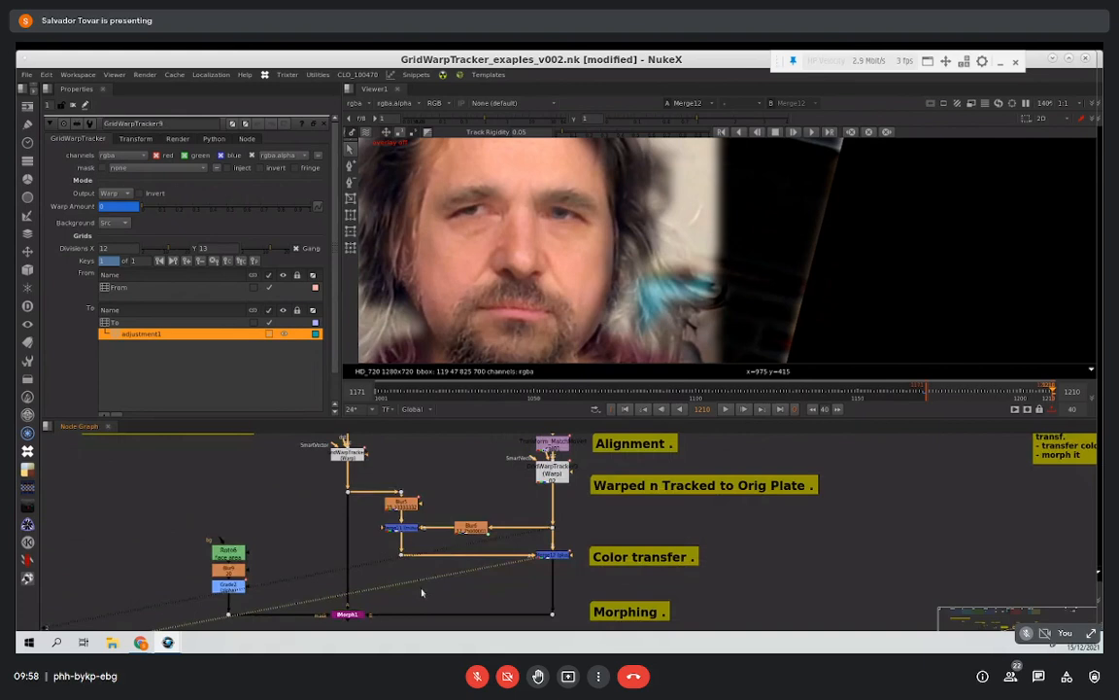
middle_click_drag(398, 623, 432, 558)
left_click_drag(444, 541, 328, 595)
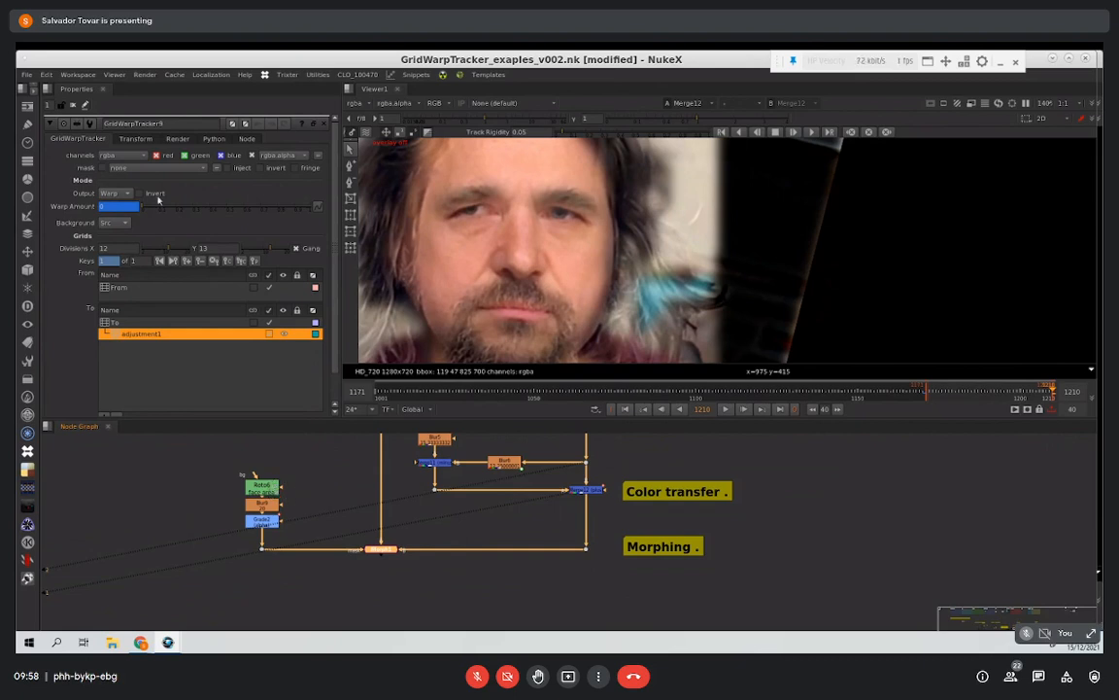
key("1")
key("ctrl+z")
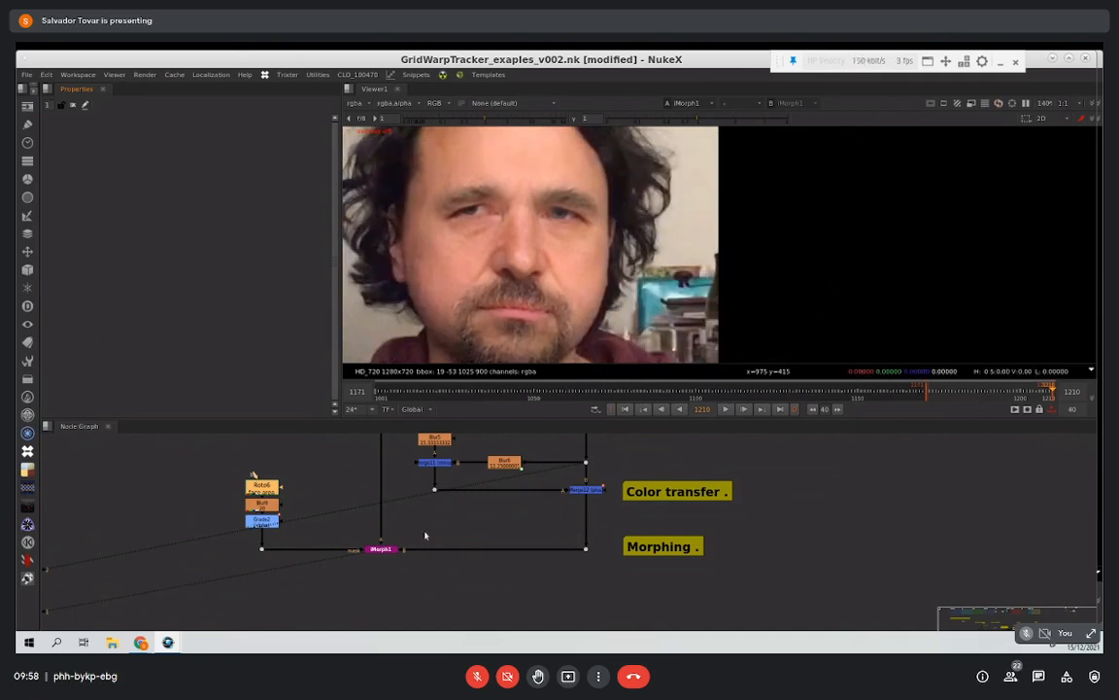
key("1")
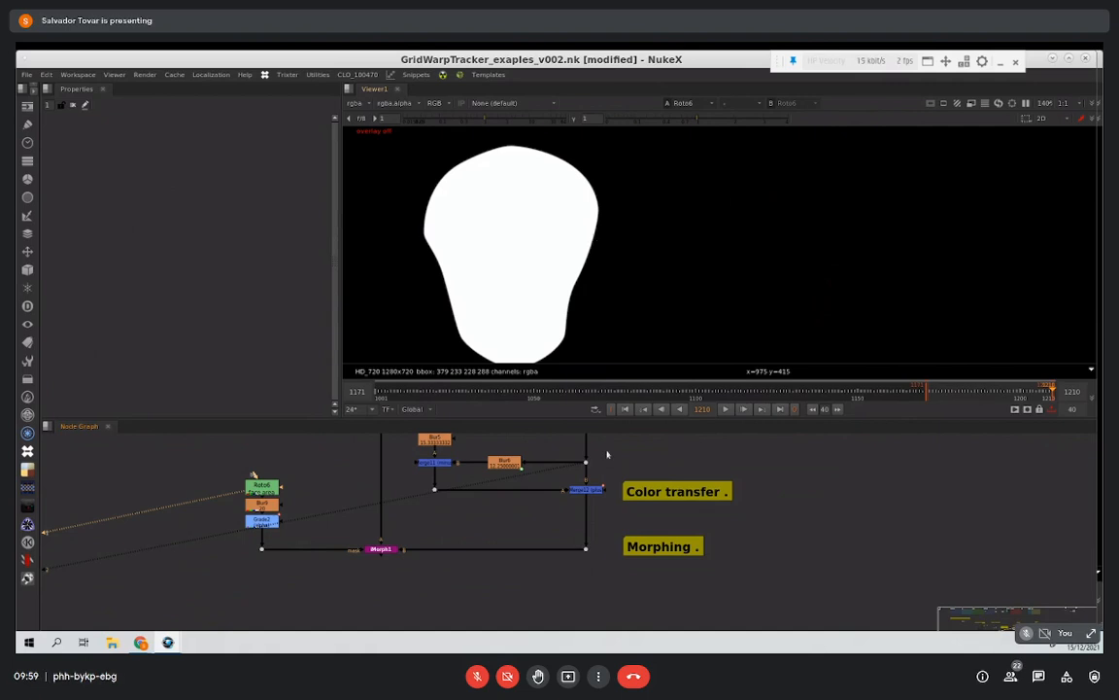
Step: Load IMorph1 back into the viewer and play the morph between the two faces
left_click_drag(448, 519, 373, 554)
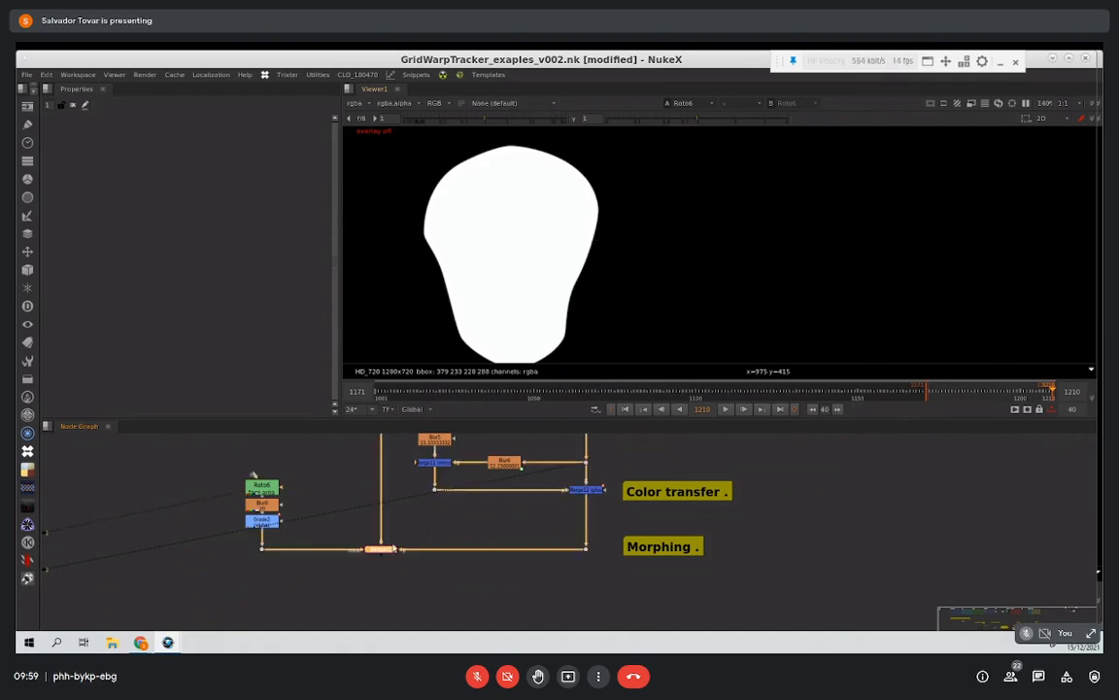
key("1")
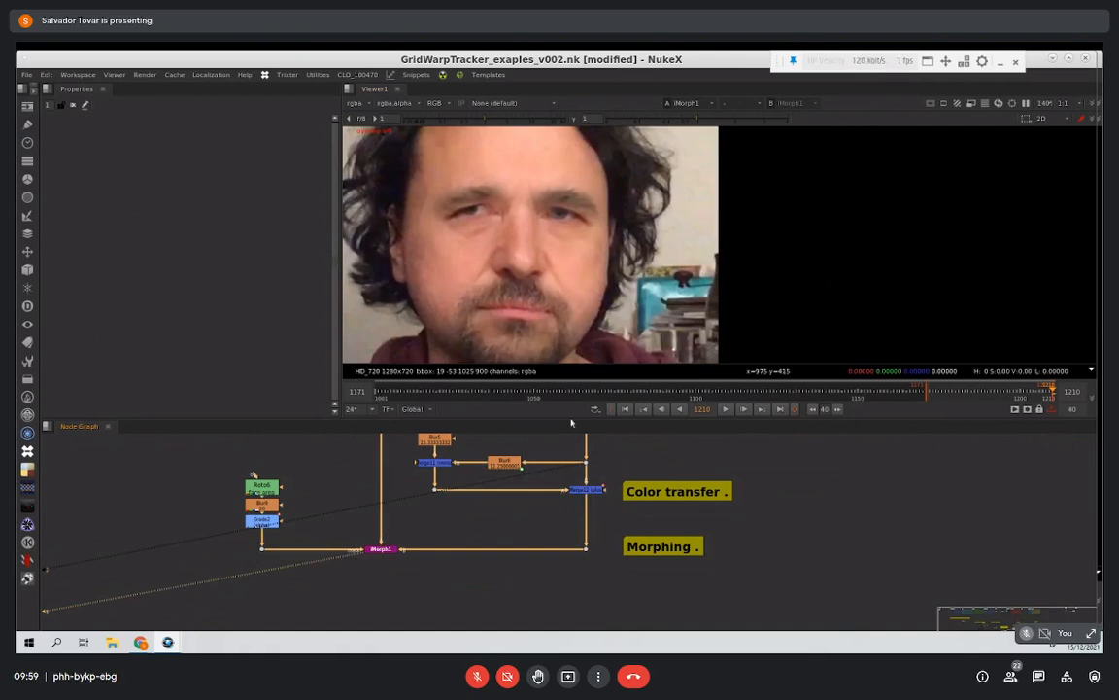
left_click(726, 409)
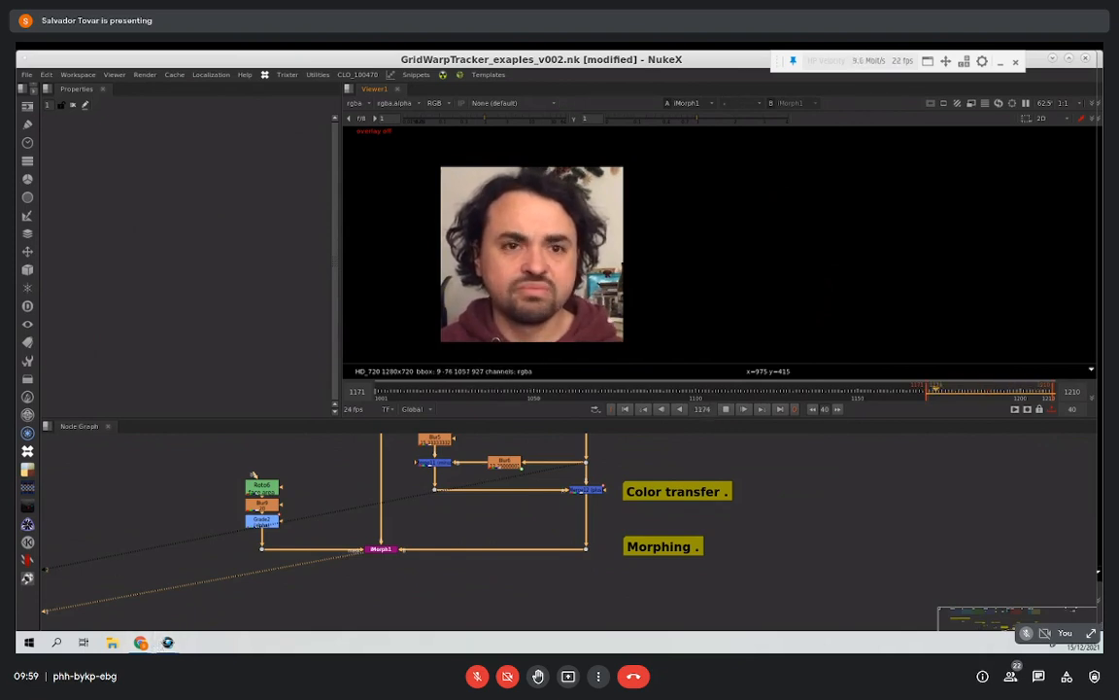
Step: Switch to the Google Meet browser window, return to the untitled NukeX window, and unmute the meeting microphone
left_click(141, 643)
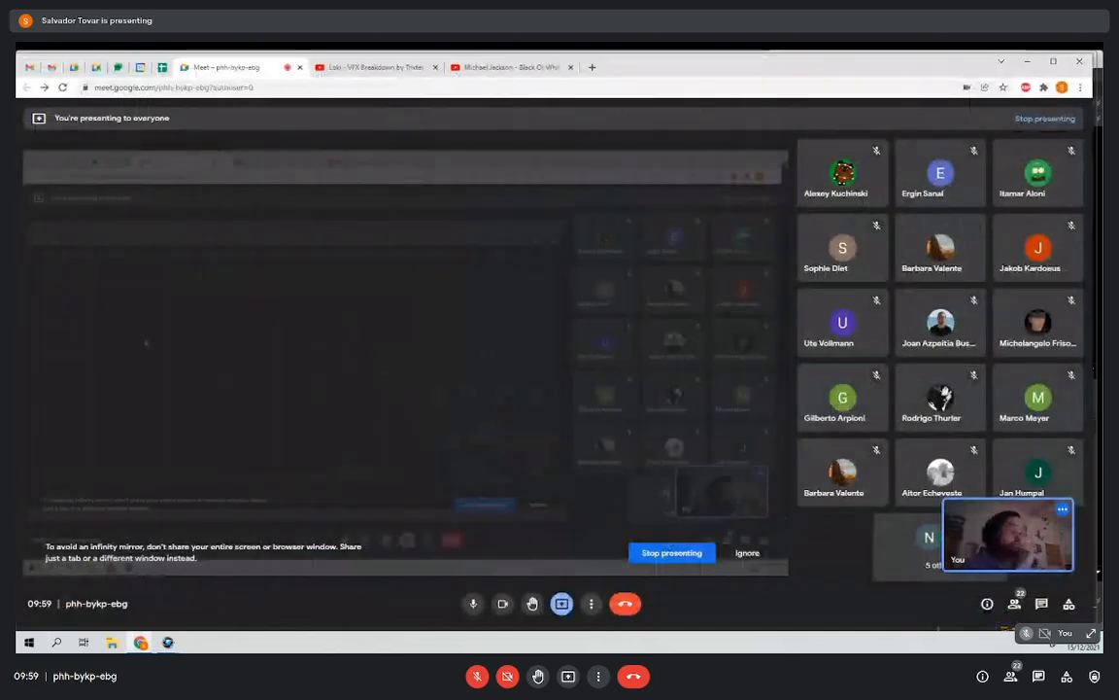
left_click(168, 643)
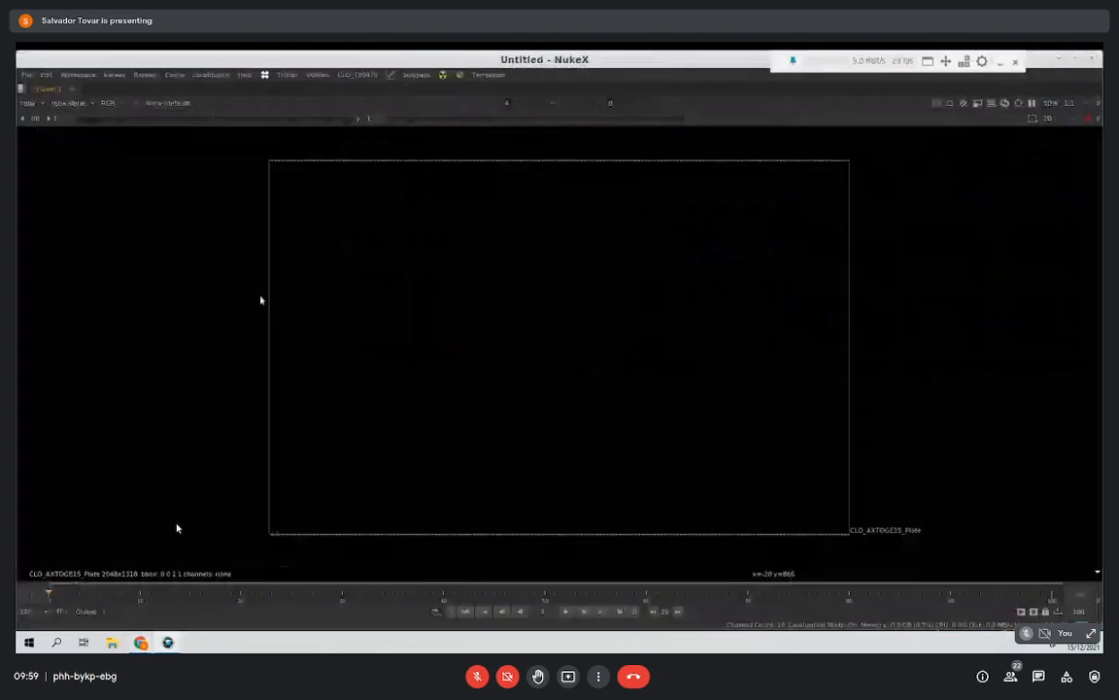
left_click(477, 676)
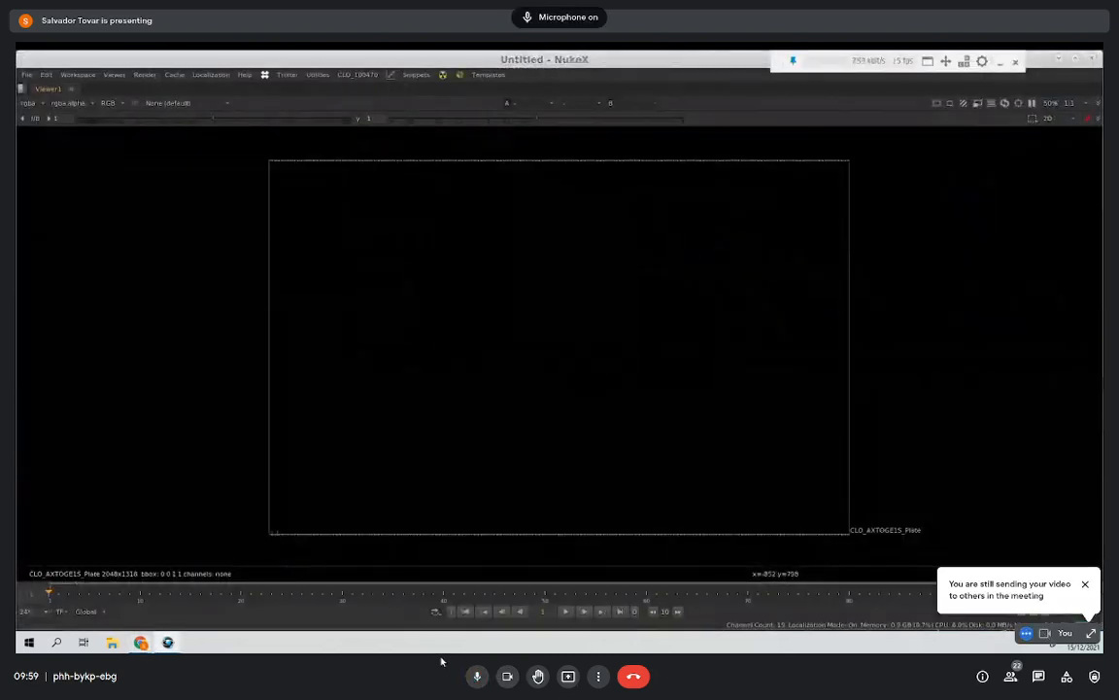